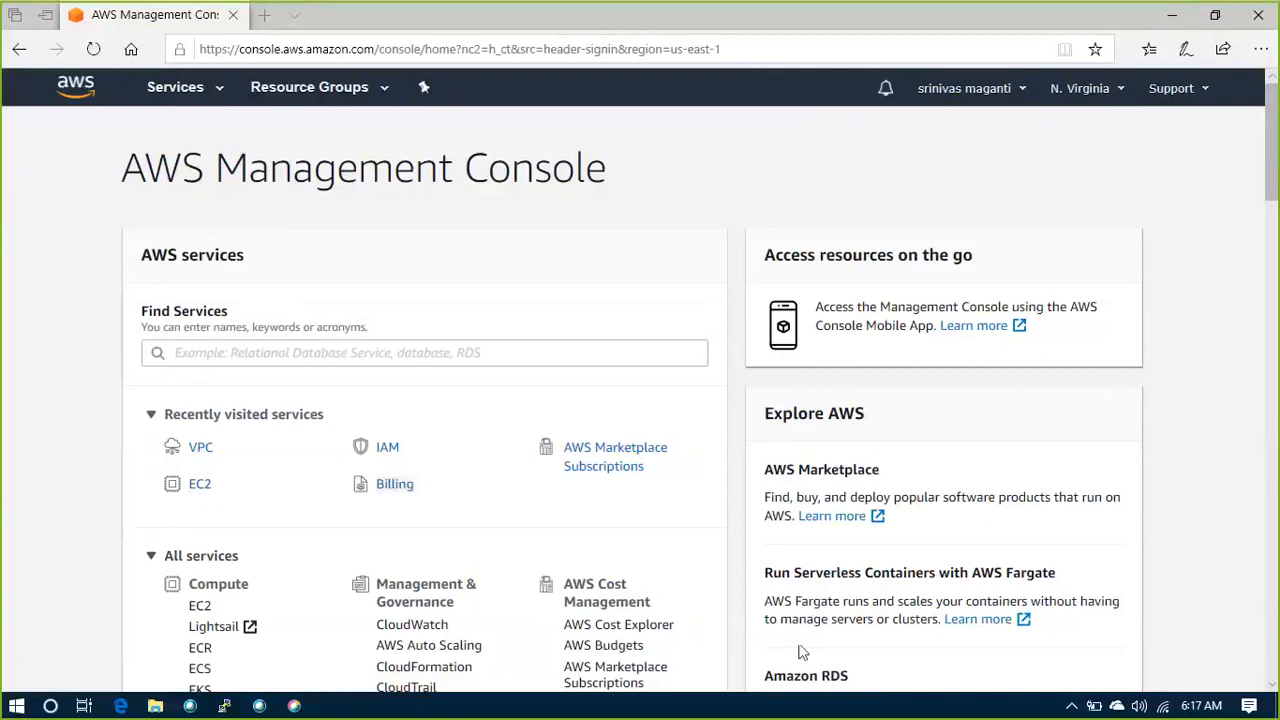
# Switch to Microsoft Whiteboard and clear the existing drawing from the canvas
pyautogui.click(16, 705)
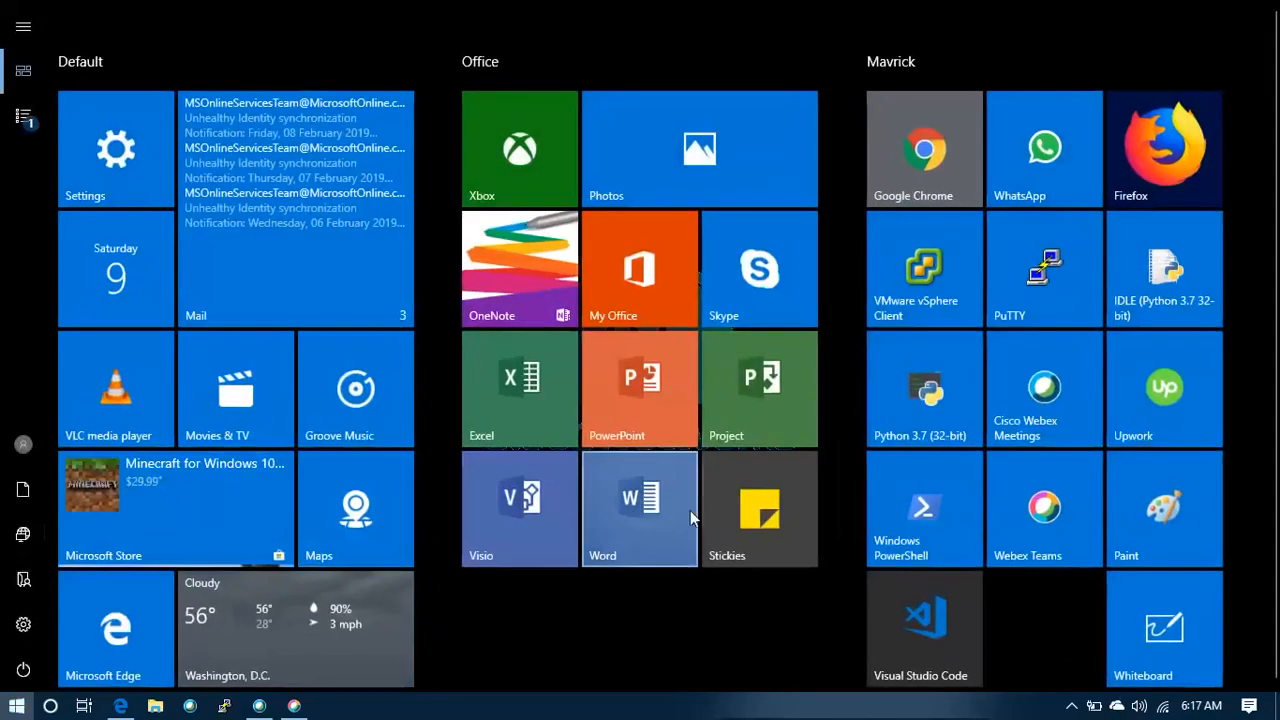
pyautogui.click(1177, 632)
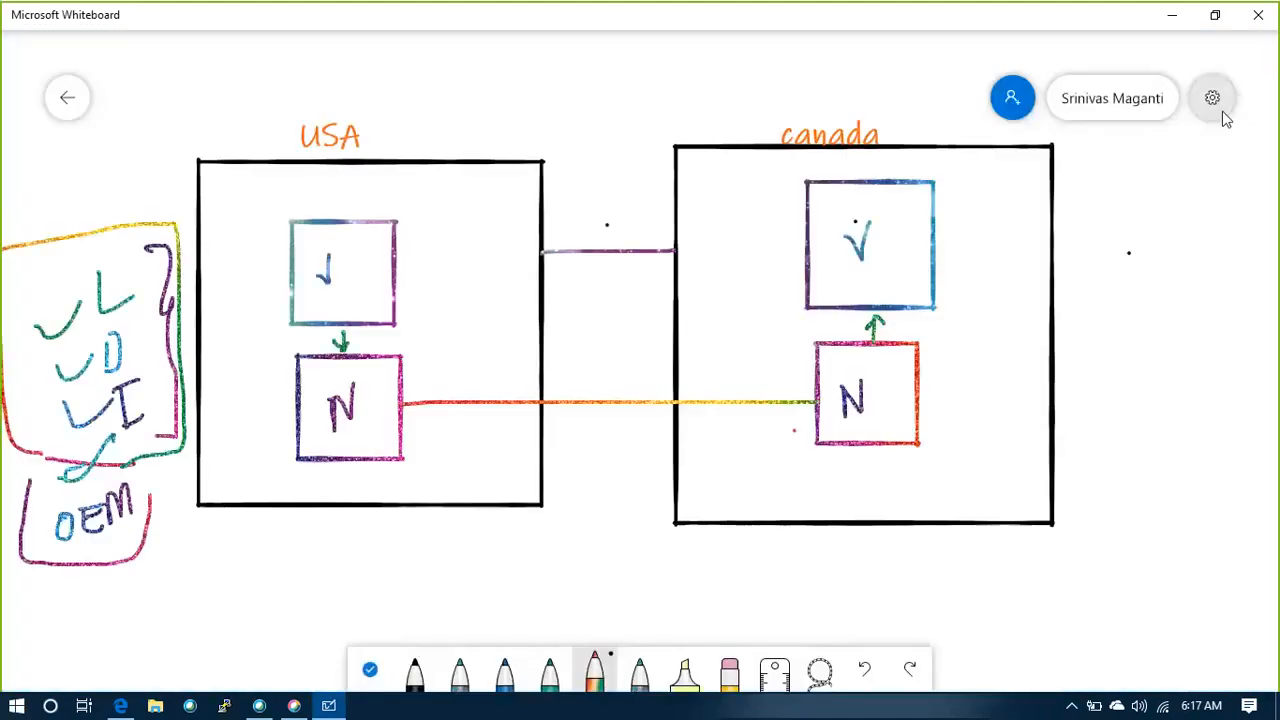
pyautogui.click(1216, 108)
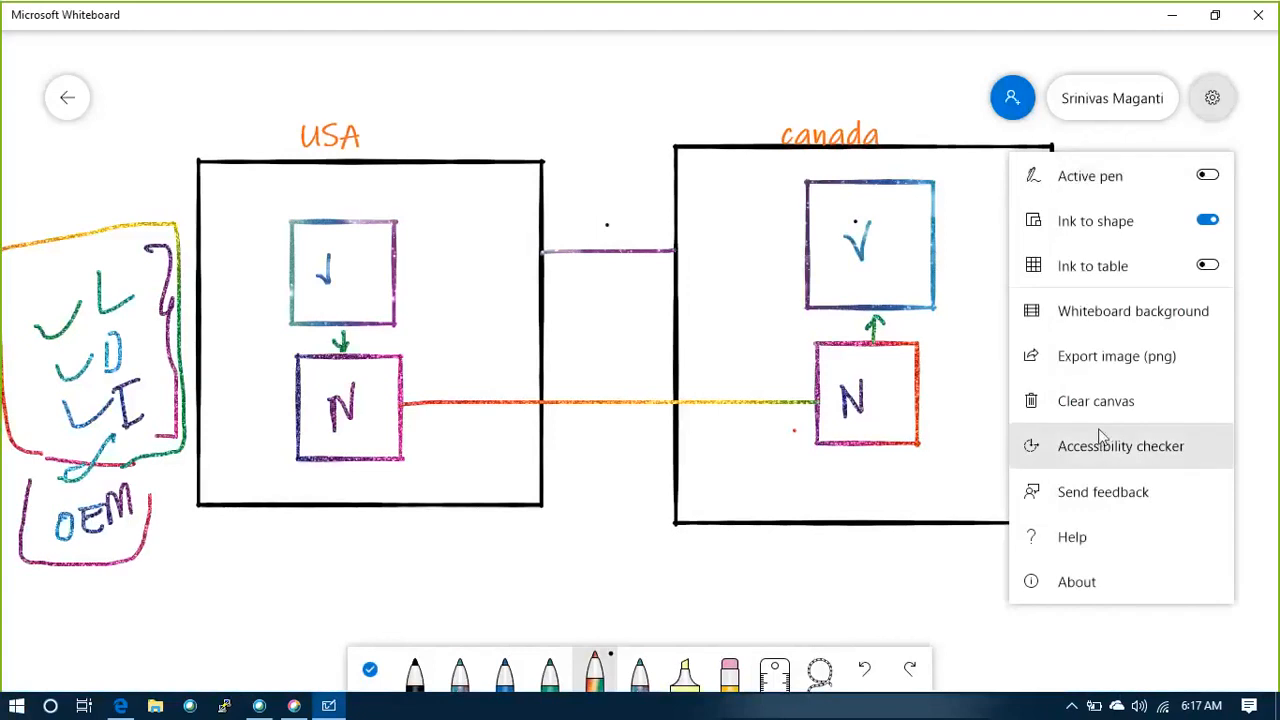
pyautogui.click(1105, 401)
pyautogui.click(838, 386)
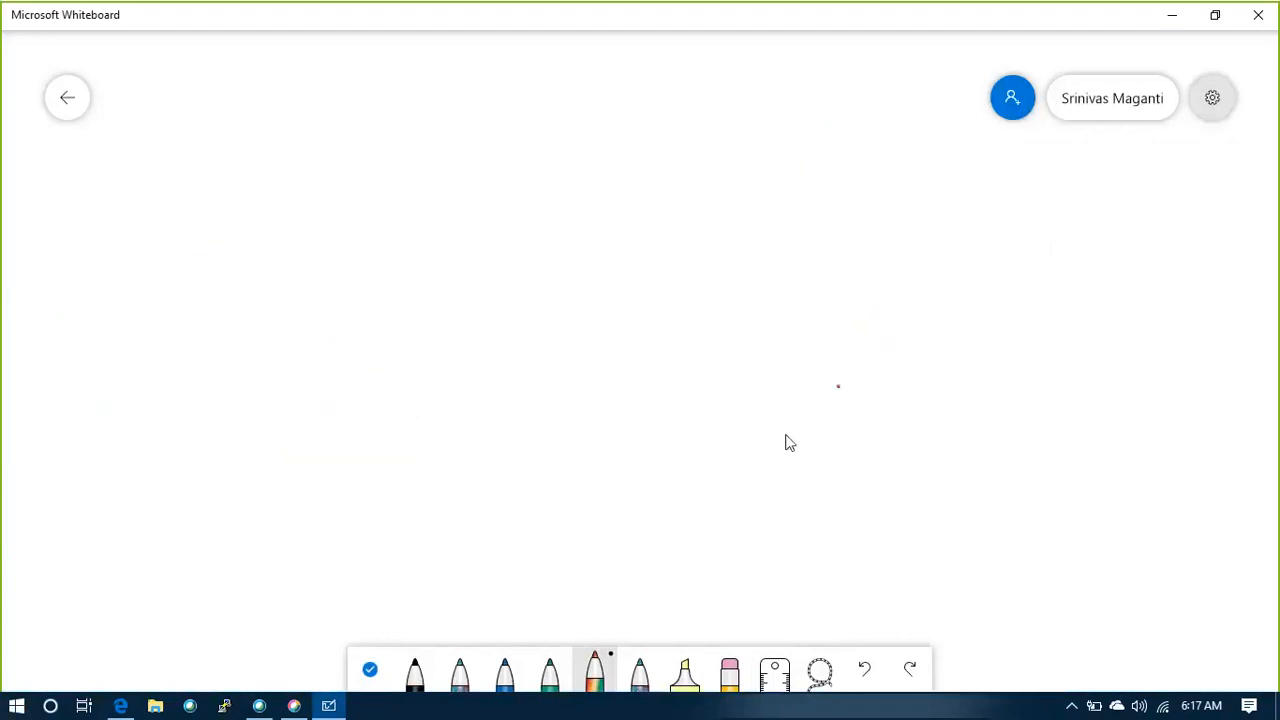
# Add the text title "NAT Gateway" near the top centre of the blank canvas
pyautogui.moveTo(486, 131)
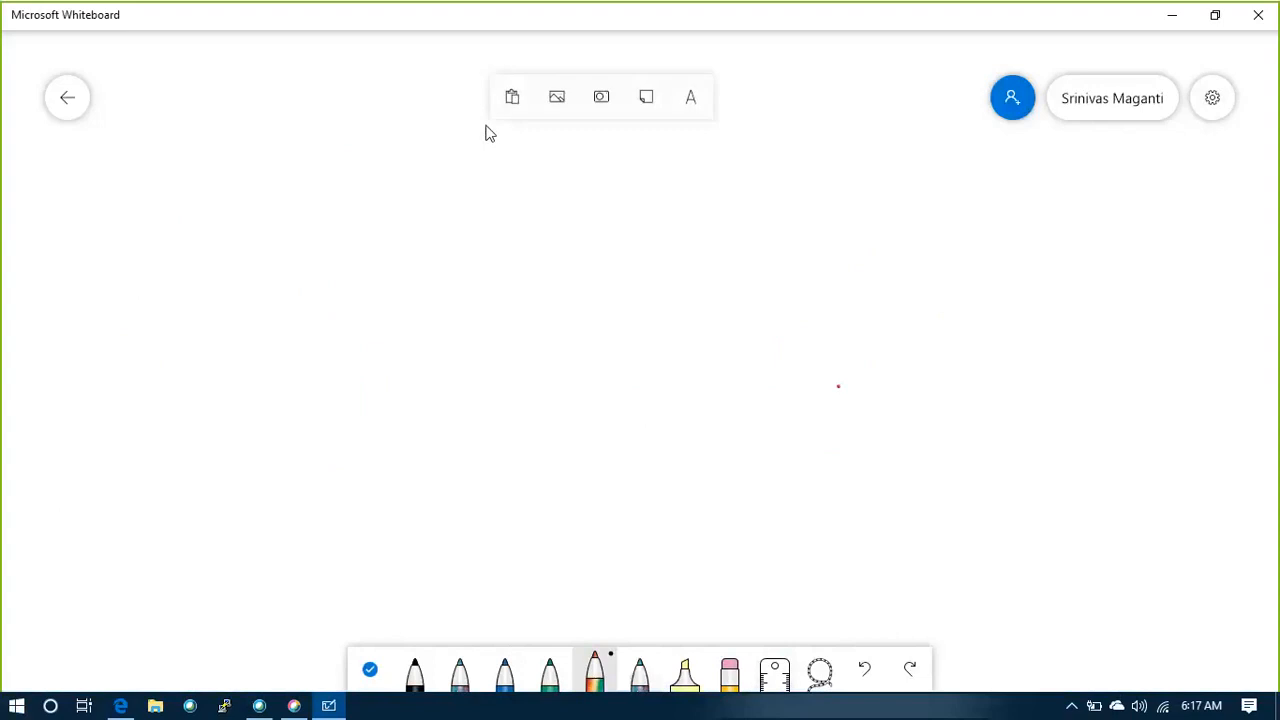
pyautogui.click(695, 105)
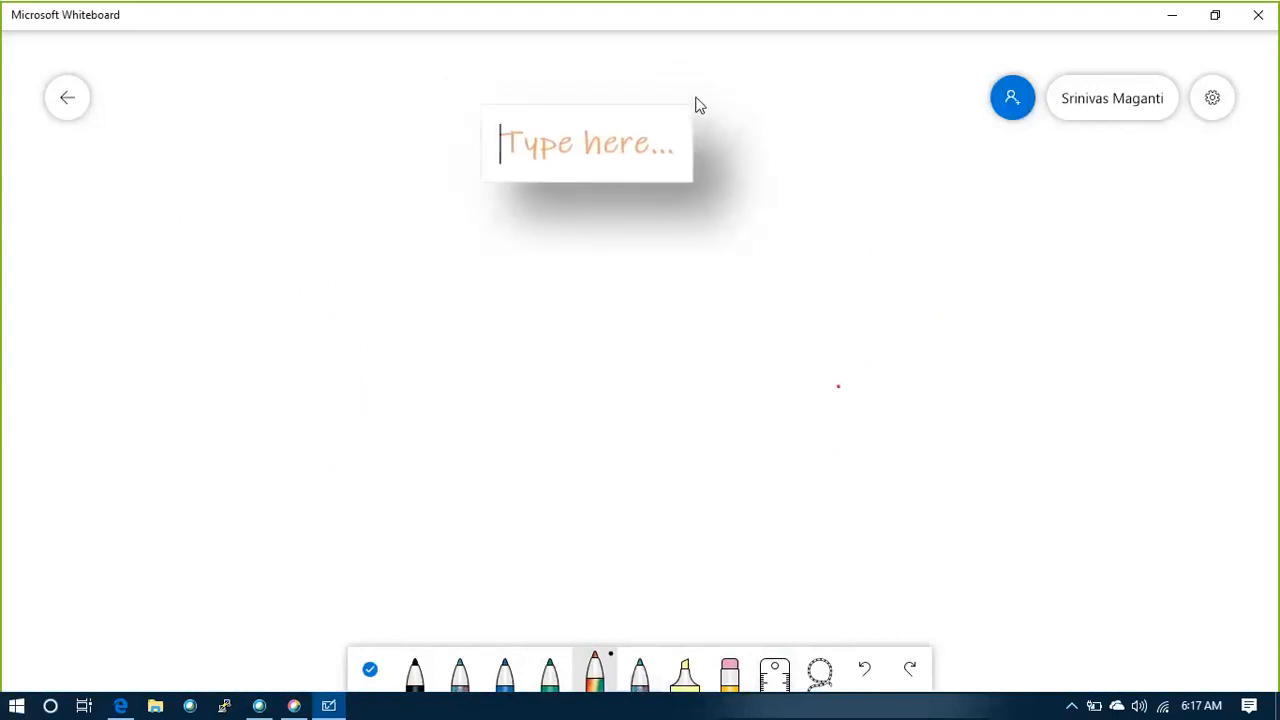
pyautogui.write('Ne')
pyautogui.press('BackSpace')
pyautogui.write('AT')
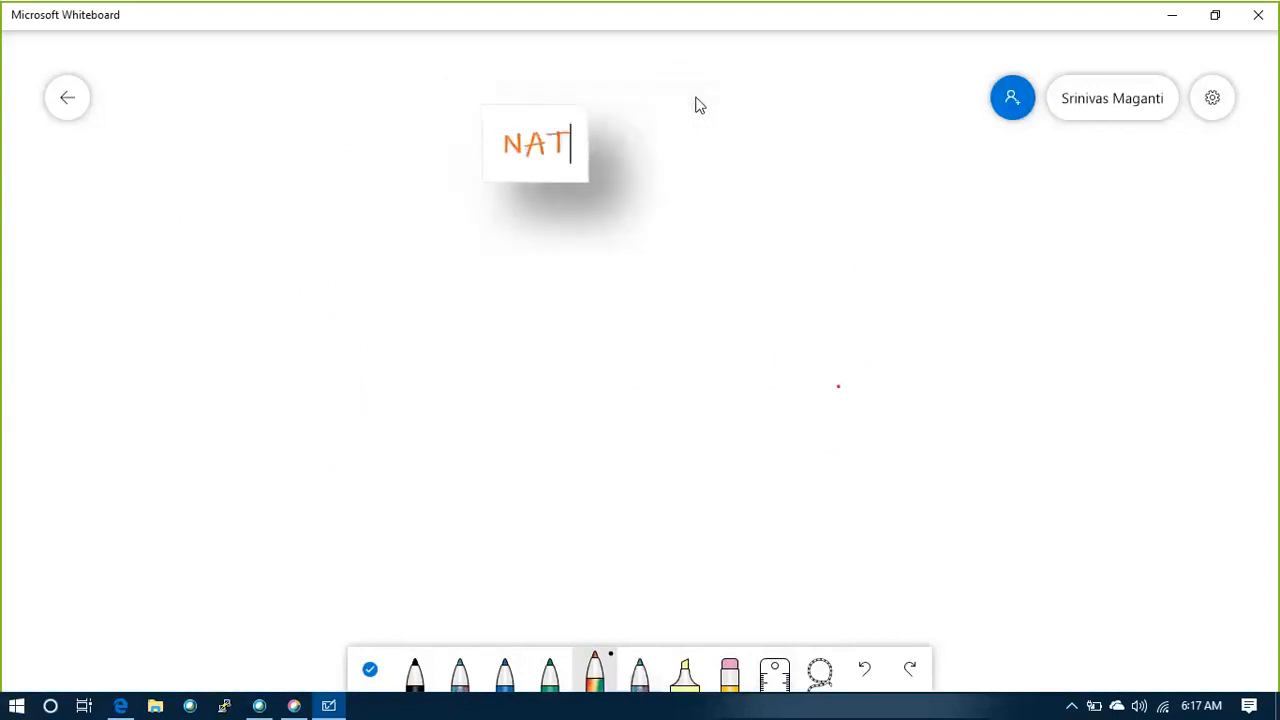
pyautogui.write(' EG')
pyautogui.press('BackSpace')
pyautogui.press('BackSpace')
pyautogui.press('BackSpace')
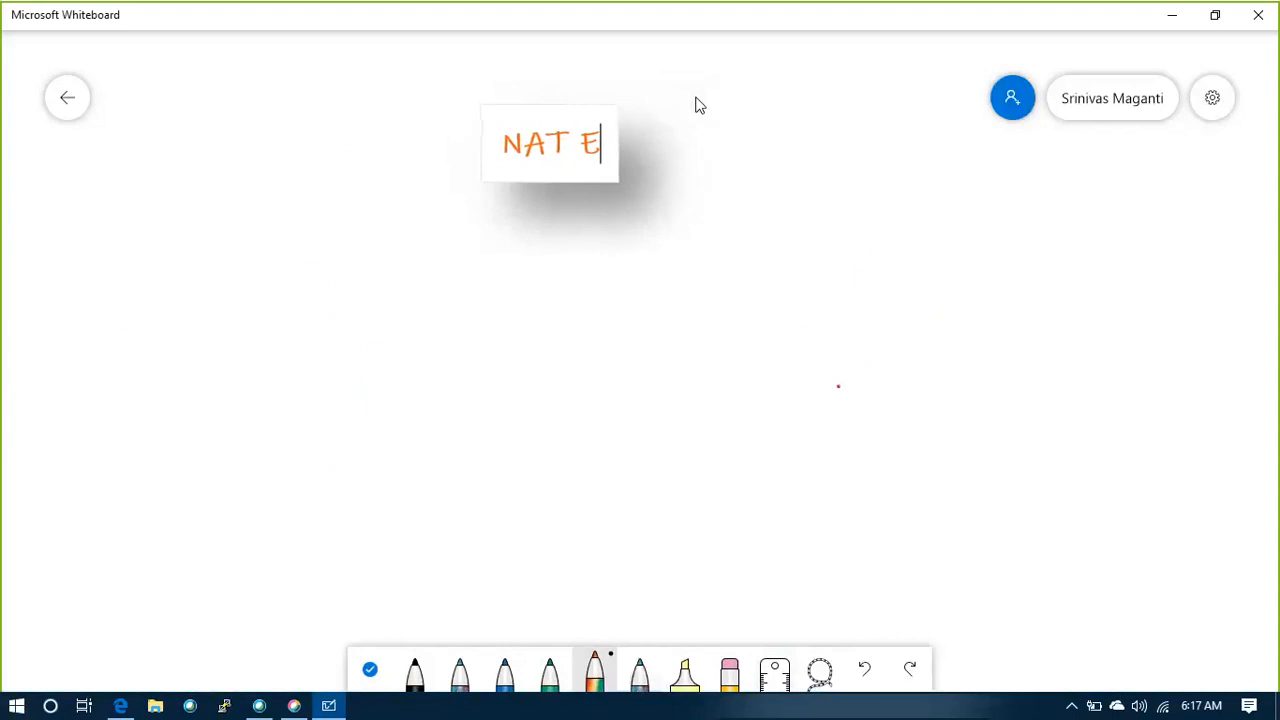
pyautogui.write('G')
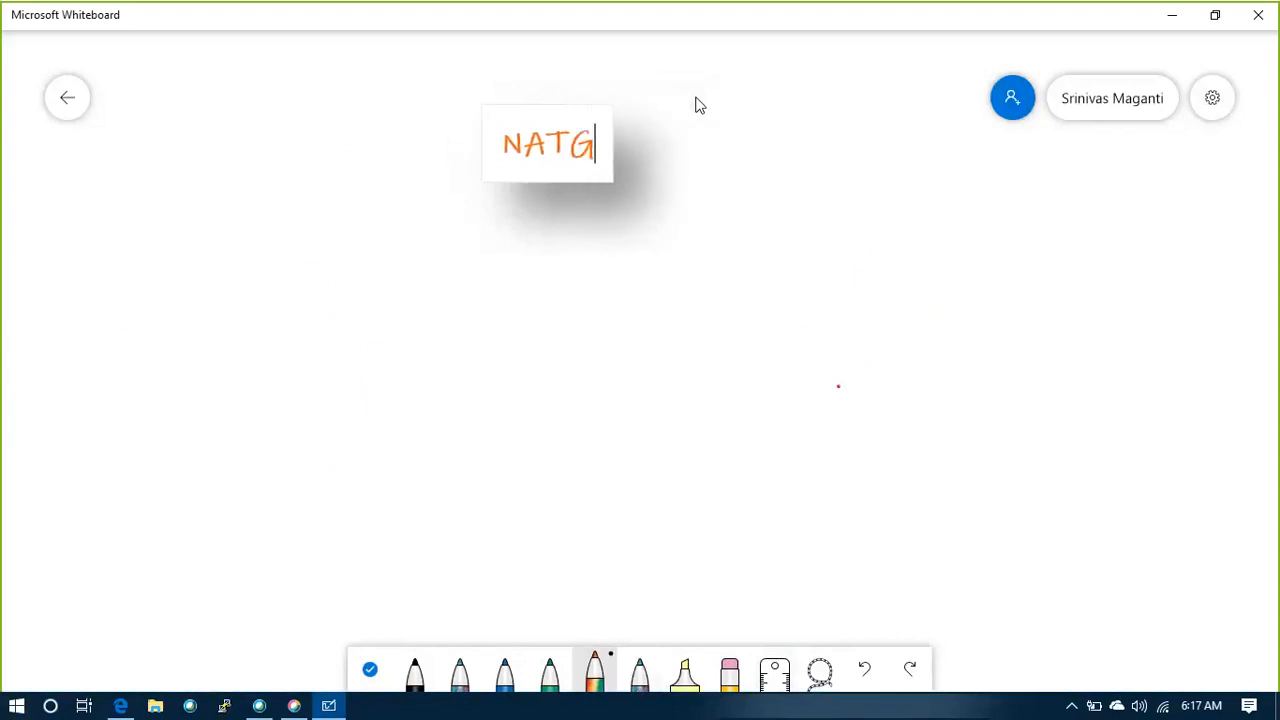
pyautogui.press('BackSpace')
pyautogui.write('Gatew')
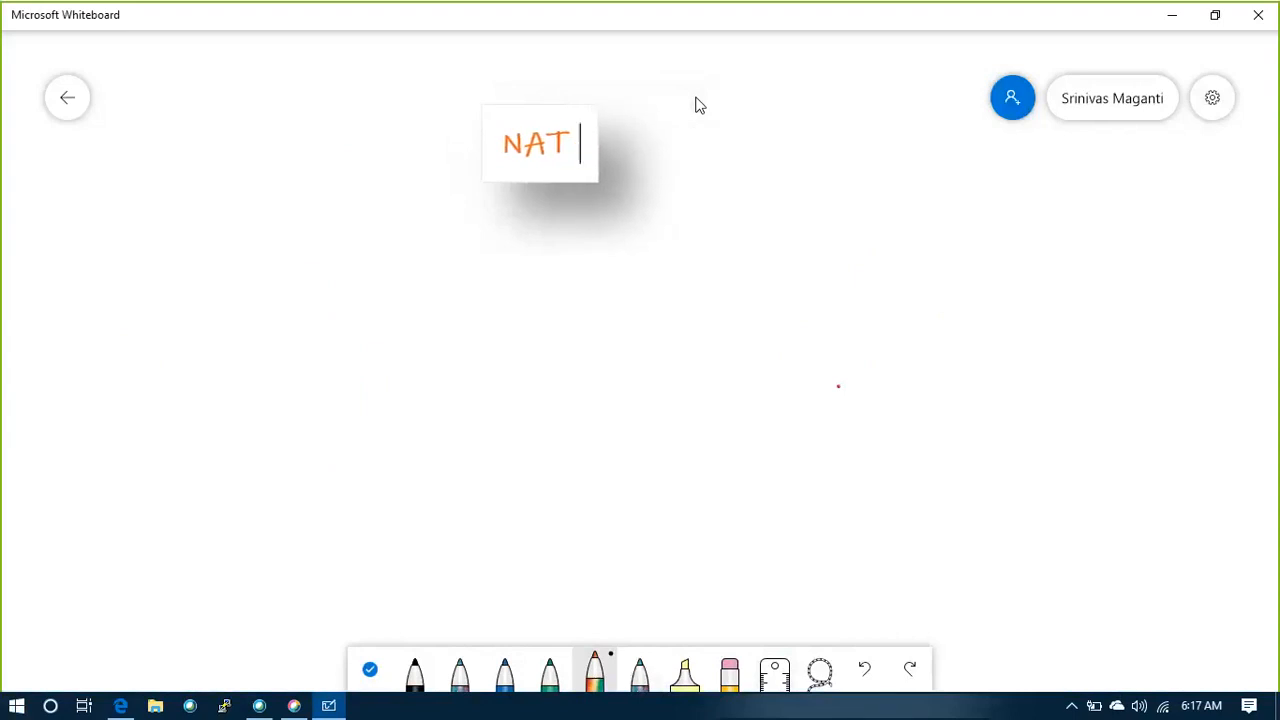
pyautogui.write('ay')
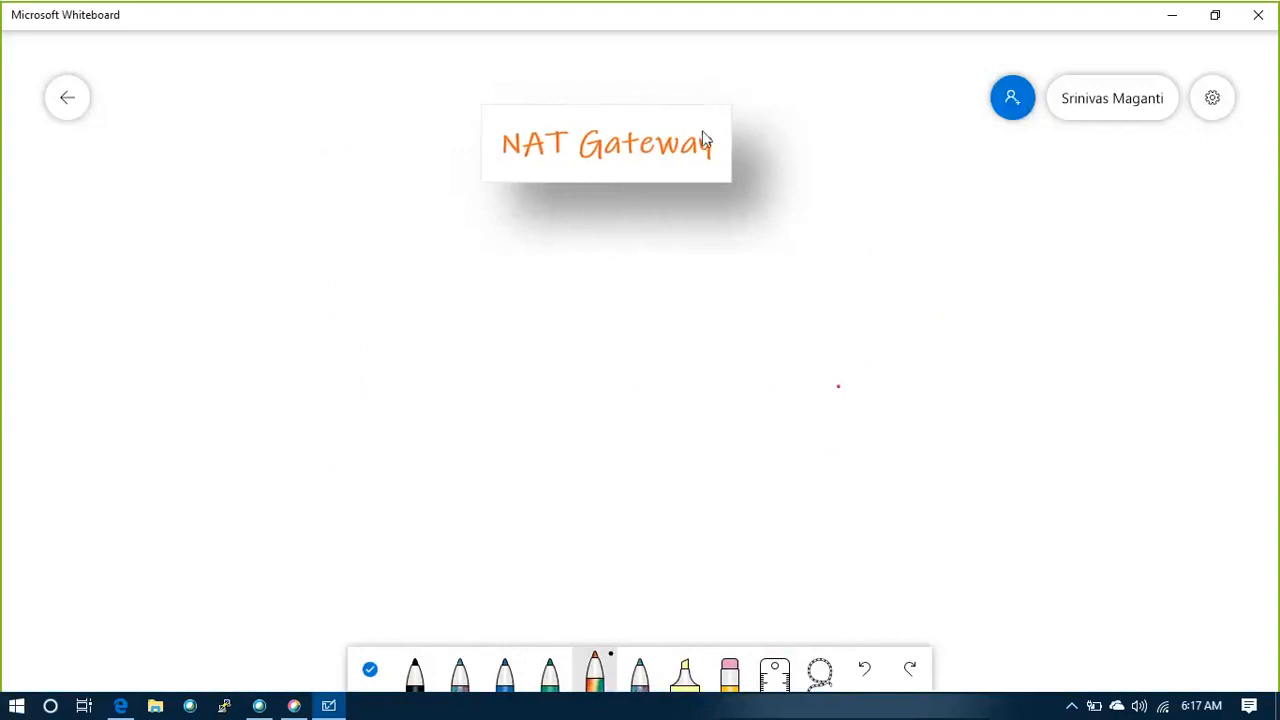
pyautogui.click(702, 321)
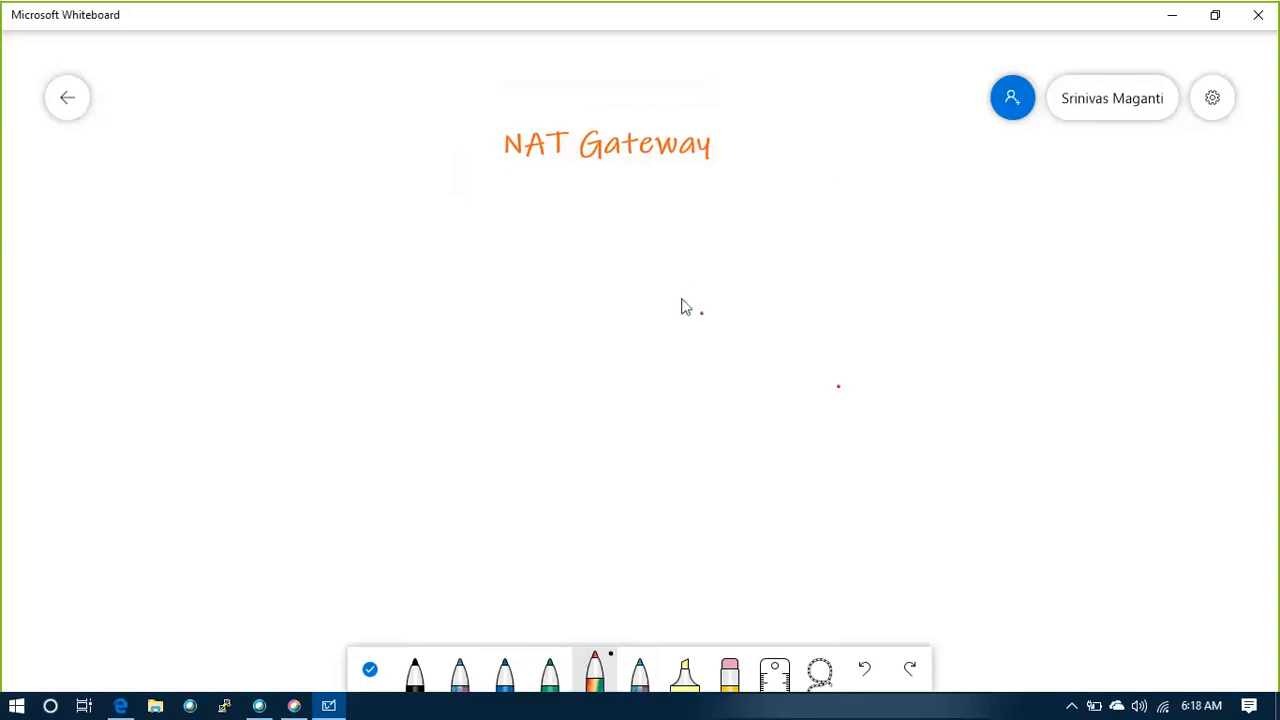
# Draw a large black rectangle below the title and add the text label "VPC" at its upper-left corner
pyautogui.click(428, 672)
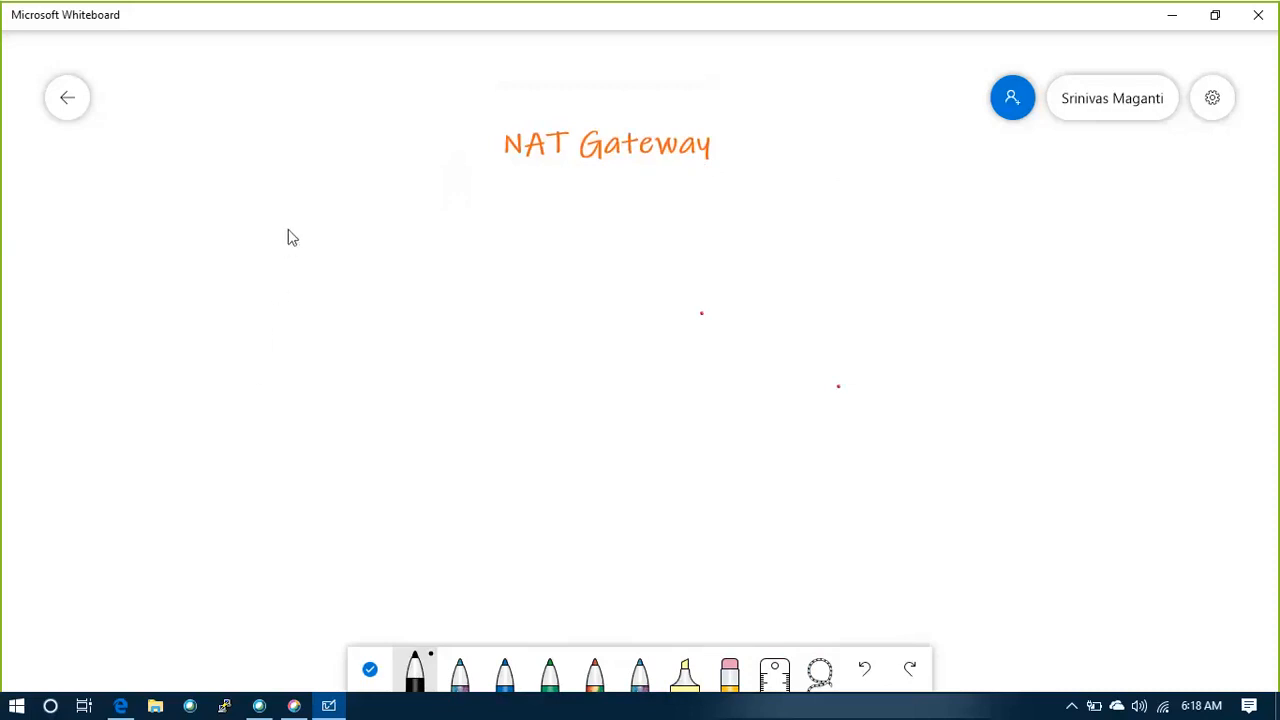
pyautogui.moveTo(226, 222)
pyautogui.mouseDown()
pyautogui.moveTo(226, 538)
pyautogui.moveTo(420, 568)
pyautogui.moveTo(860, 569)
pyautogui.moveTo(897, 394)
pyautogui.moveTo(914, 209)
pyautogui.moveTo(357, 200)
pyautogui.moveTo(224, 213)
pyautogui.mouseUp()
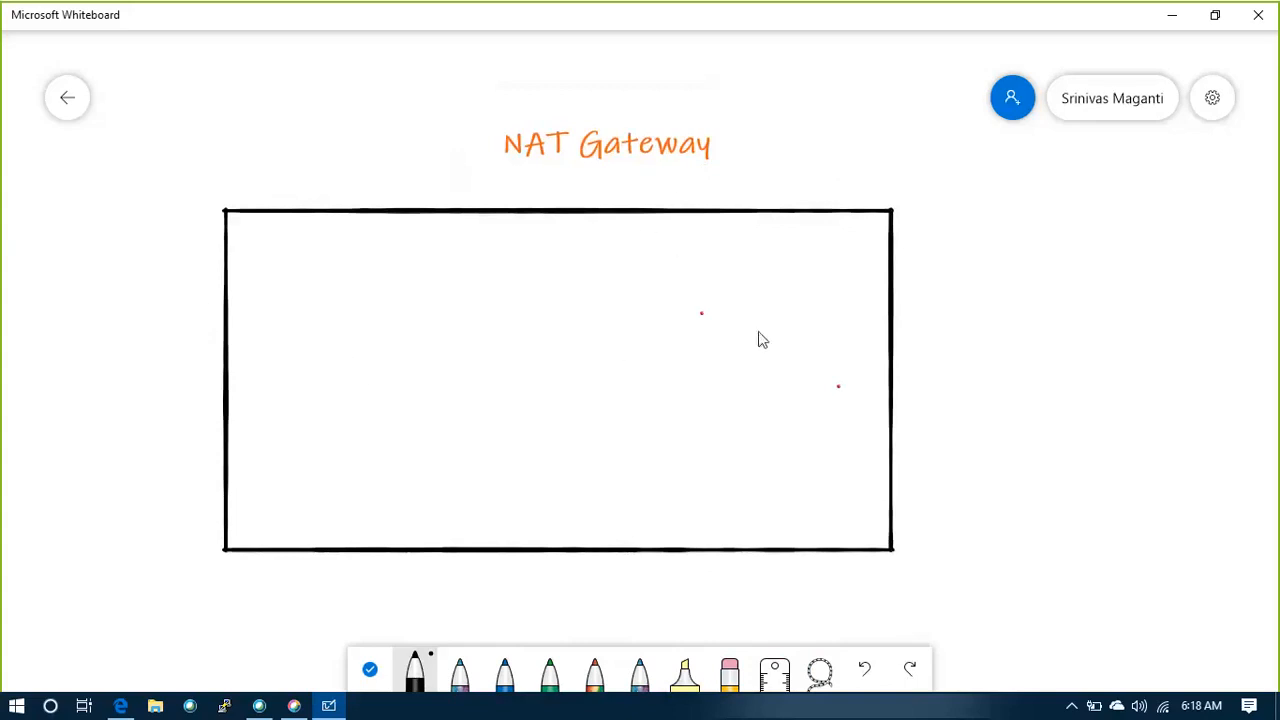
pyautogui.rightClick(252, 199)
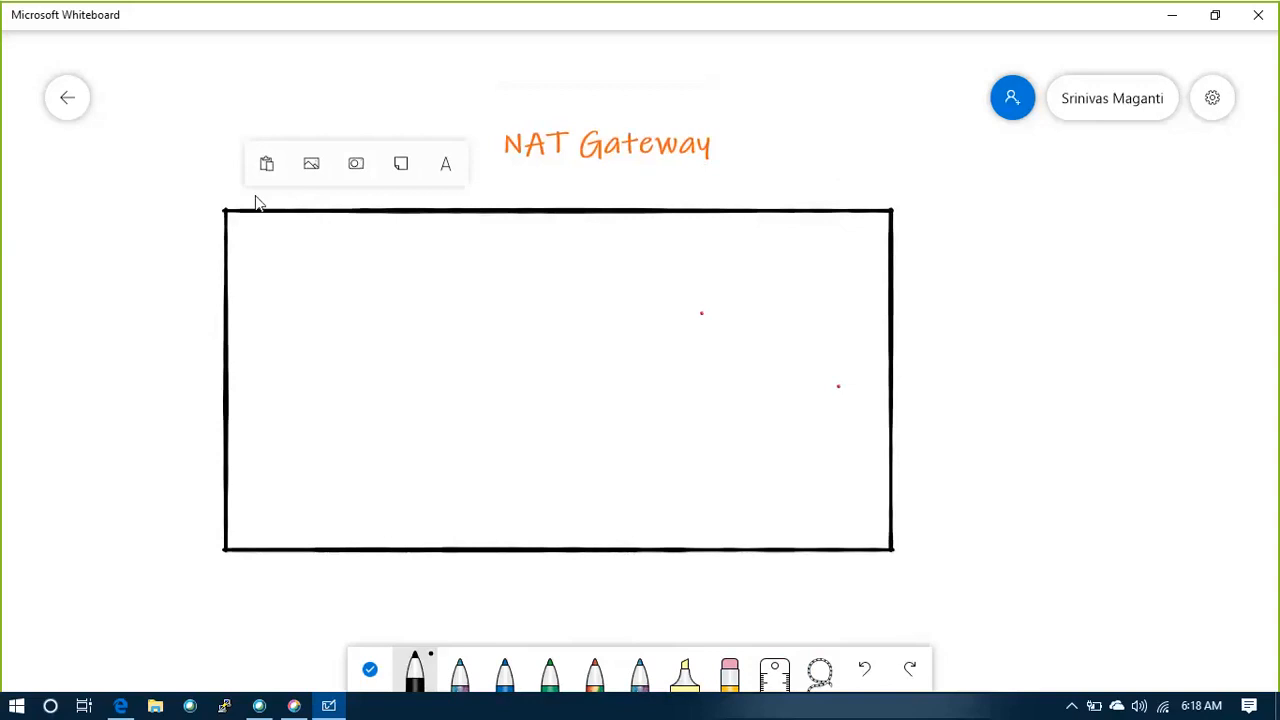
pyautogui.click(446, 162)
pyautogui.write('VPC')
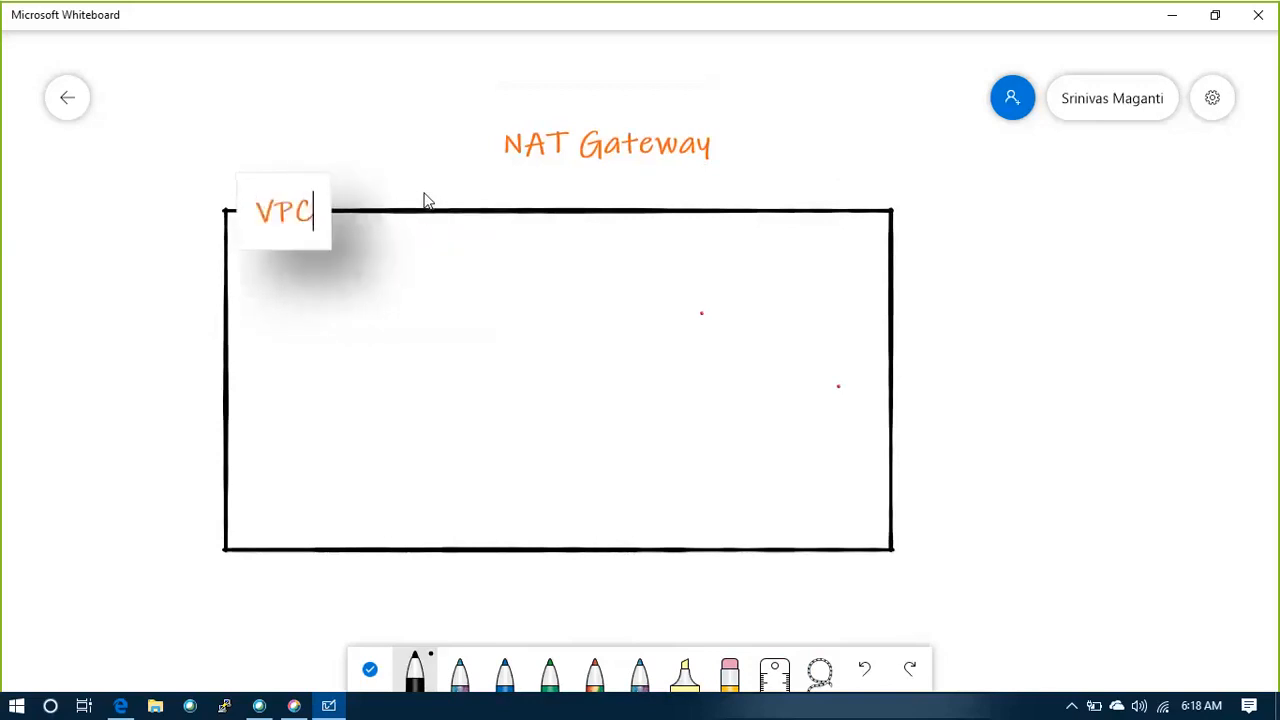
pyautogui.click(566, 362)
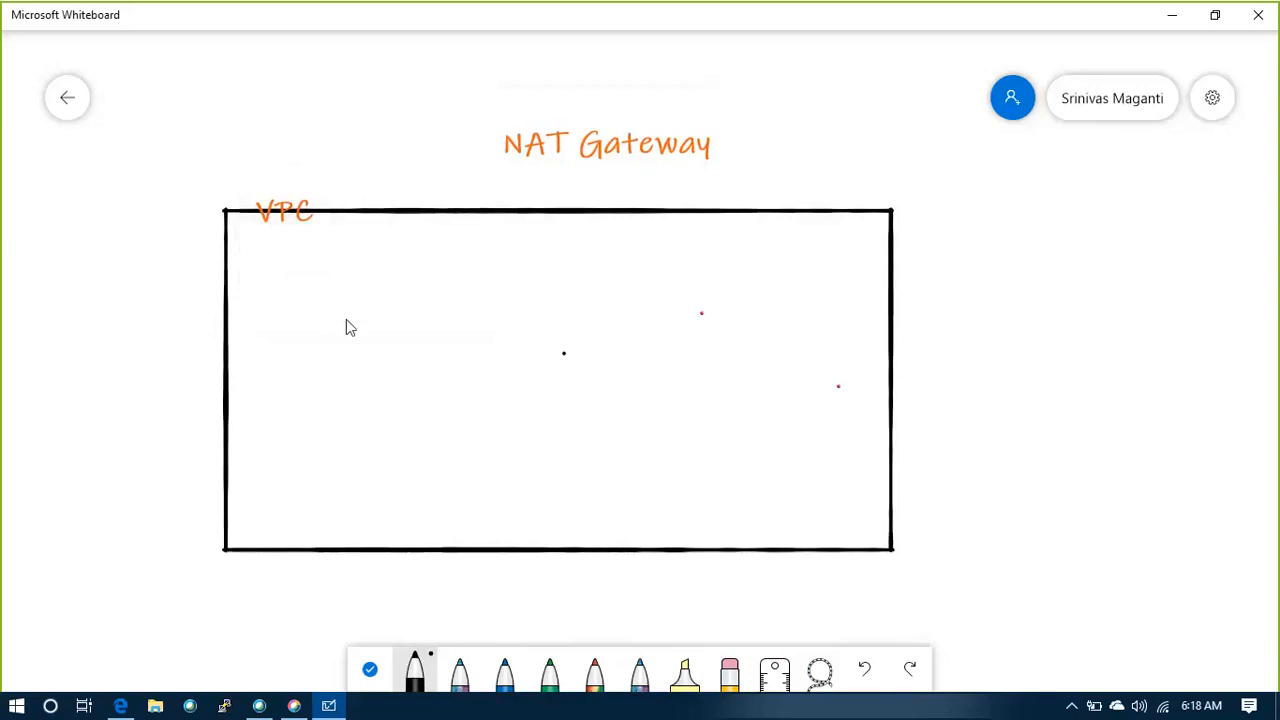
# Draw three tall rectangles side by side inside the VPC box, one blue, one green and one with the galaxy-effect pen
pyautogui.click(504, 672)
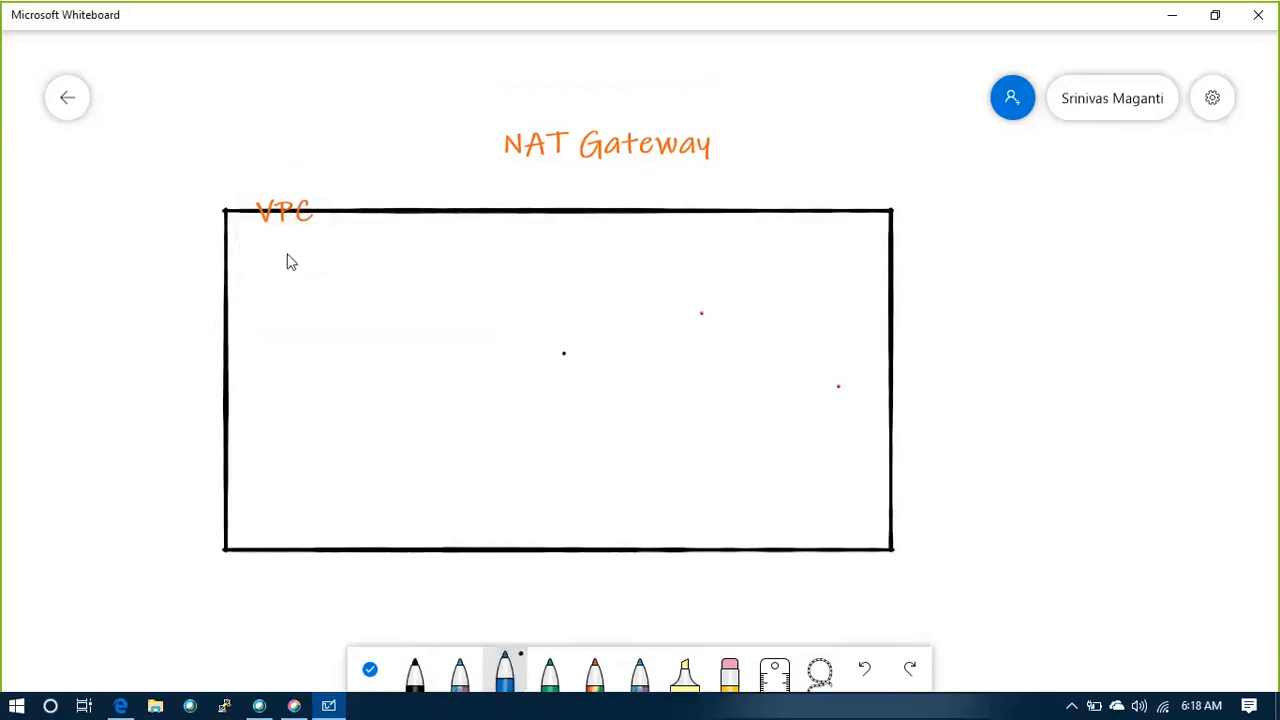
pyautogui.moveTo(287, 255); pyautogui.dragTo(284, 370)
pyautogui.moveTo(316, 517)
pyautogui.mouseDown()
pyautogui.moveTo(386, 521)
pyautogui.moveTo(403, 460)
pyautogui.moveTo(406, 277)
pyautogui.moveTo(372, 258)
pyautogui.moveTo(289, 264)
pyautogui.mouseUp()
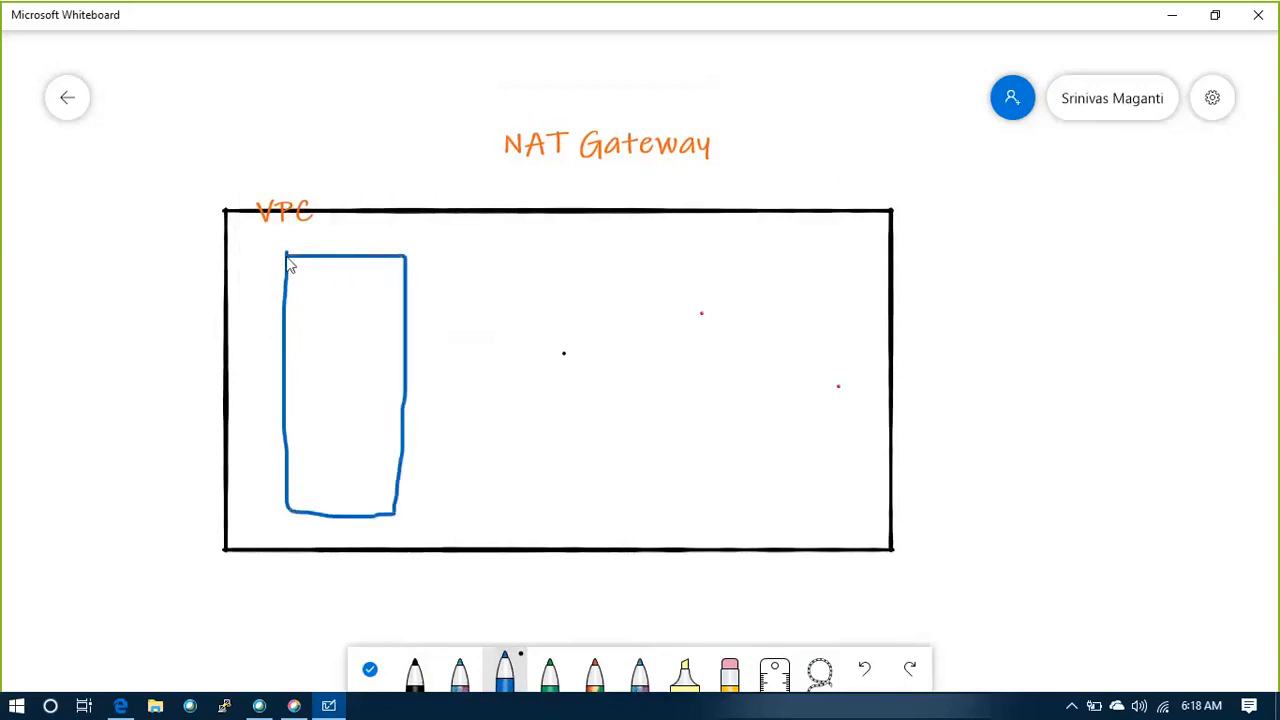
pyautogui.click(551, 680)
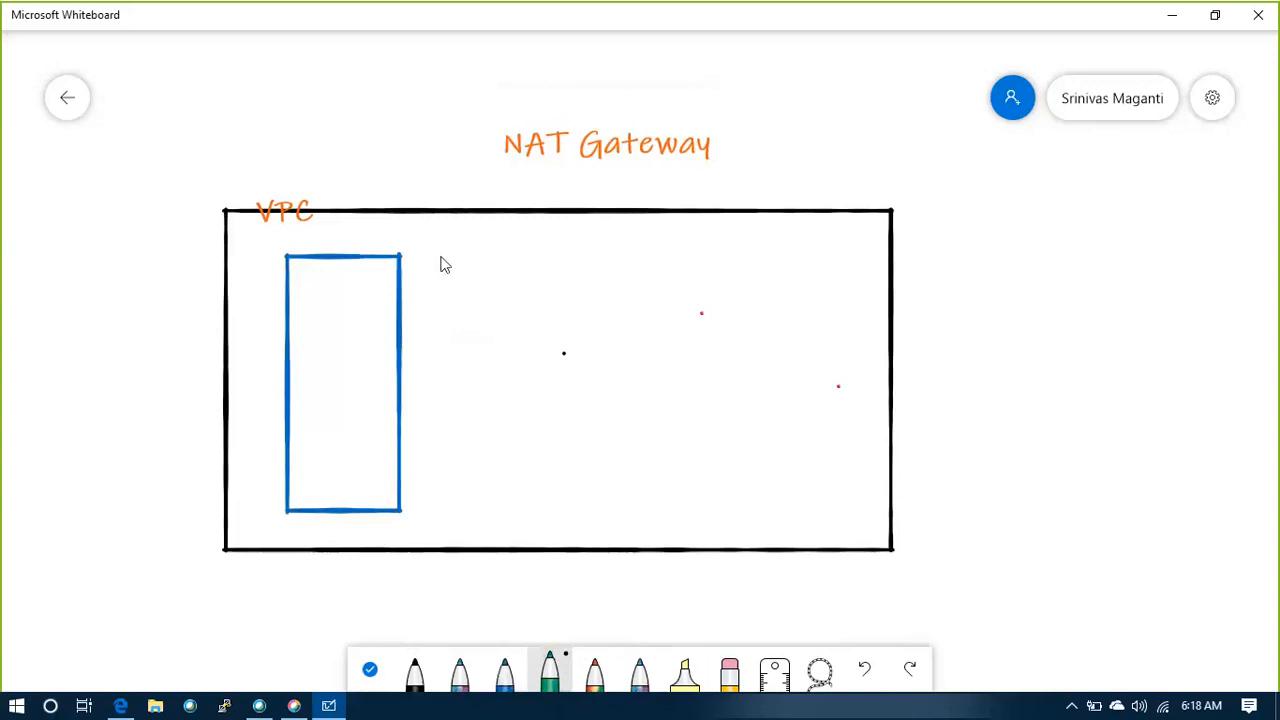
pyautogui.moveTo(441, 258)
pyautogui.mouseDown()
pyautogui.moveTo(457, 506)
pyautogui.moveTo(561, 511)
pyautogui.moveTo(572, 265)
pyautogui.moveTo(441, 260)
pyautogui.mouseUp()
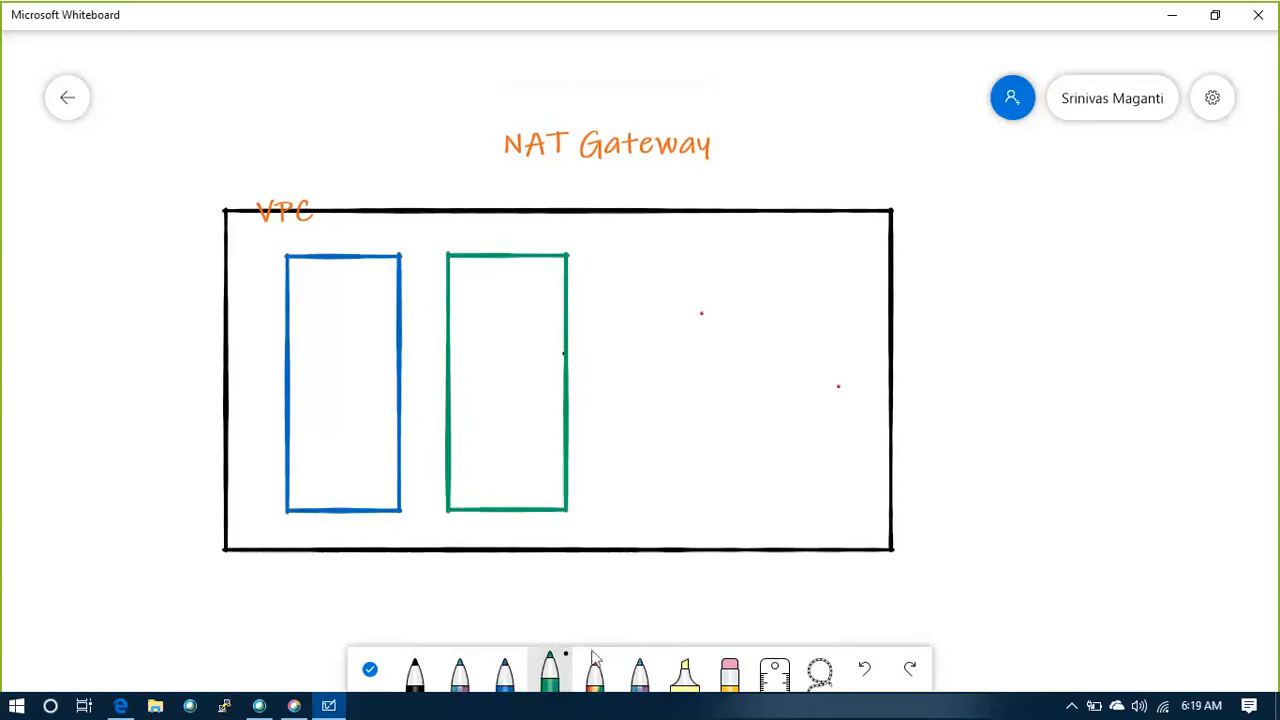
pyautogui.click(640, 670)
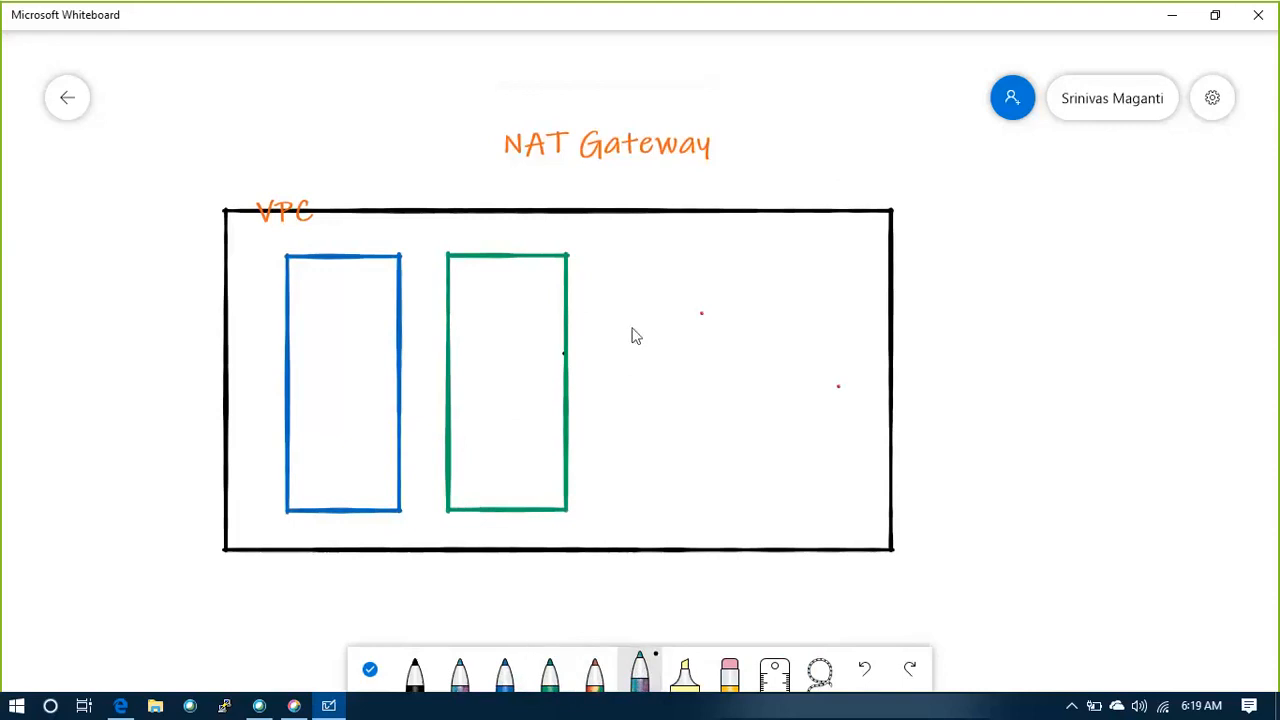
pyautogui.moveTo(631, 254)
pyautogui.mouseDown()
pyautogui.moveTo(631, 508)
pyautogui.moveTo(740, 506)
pyautogui.moveTo(740, 258)
pyautogui.moveTo(629, 257)
pyautogui.mouseUp()
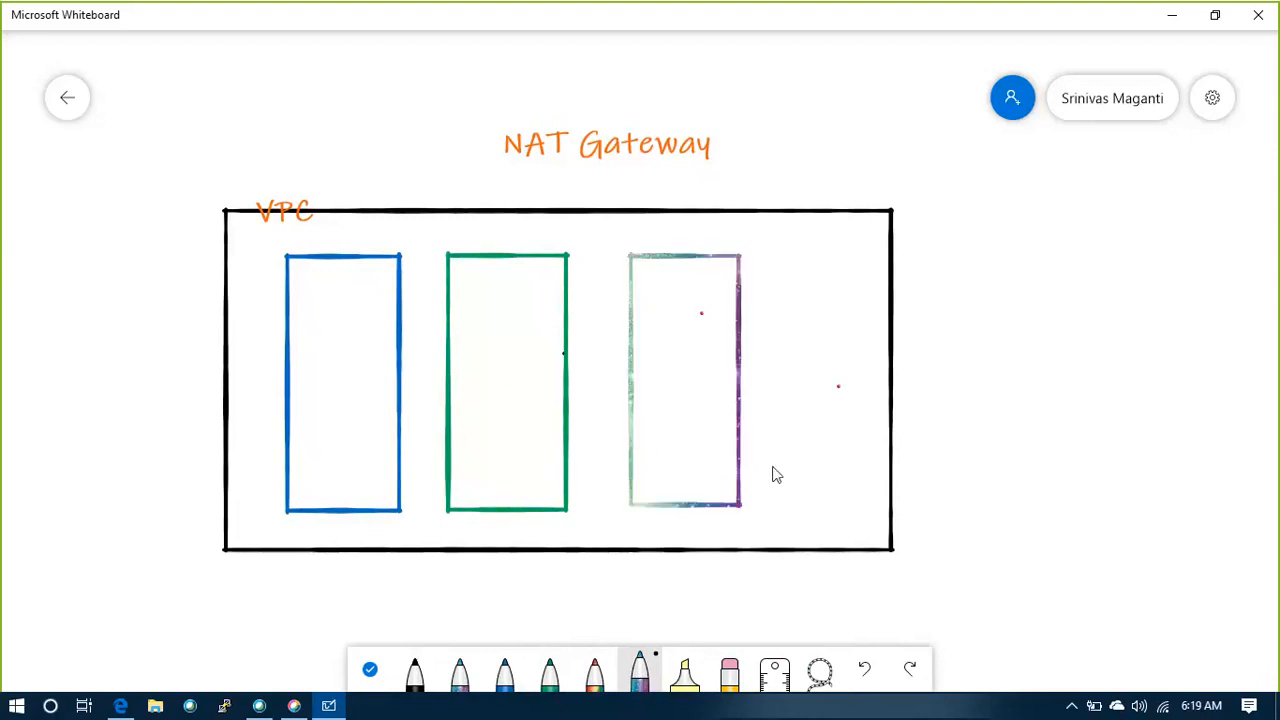
# Move the blue rectangle slightly up and to the left inside the VPC box, and leave no object selected
pyautogui.click(336, 264)
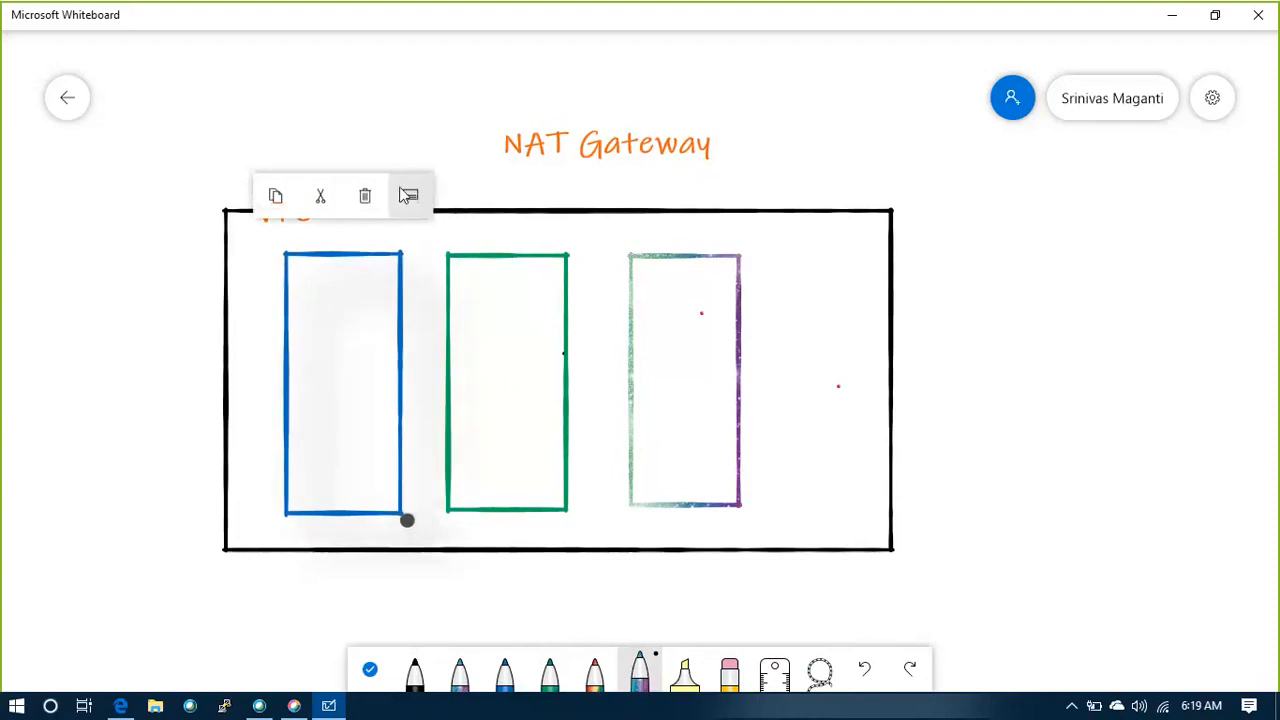
pyautogui.moveTo(324, 294); pyautogui.dragTo(319, 287)
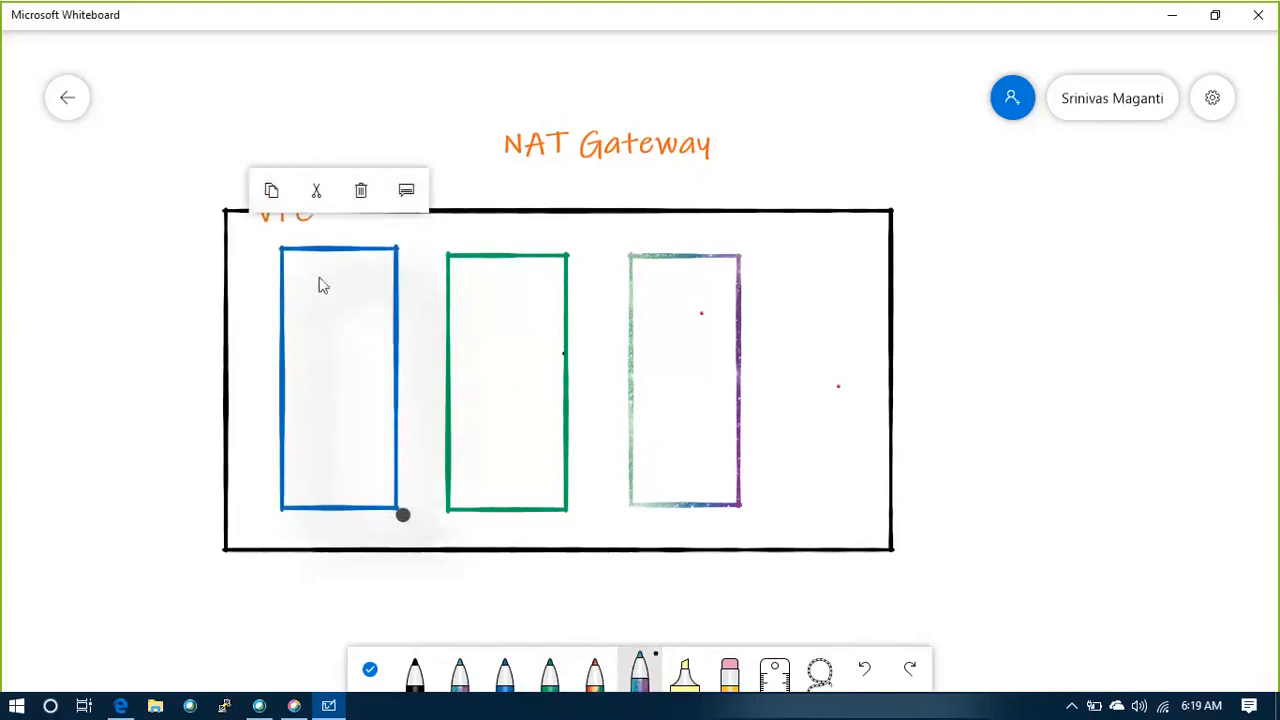
pyautogui.click(328, 228)
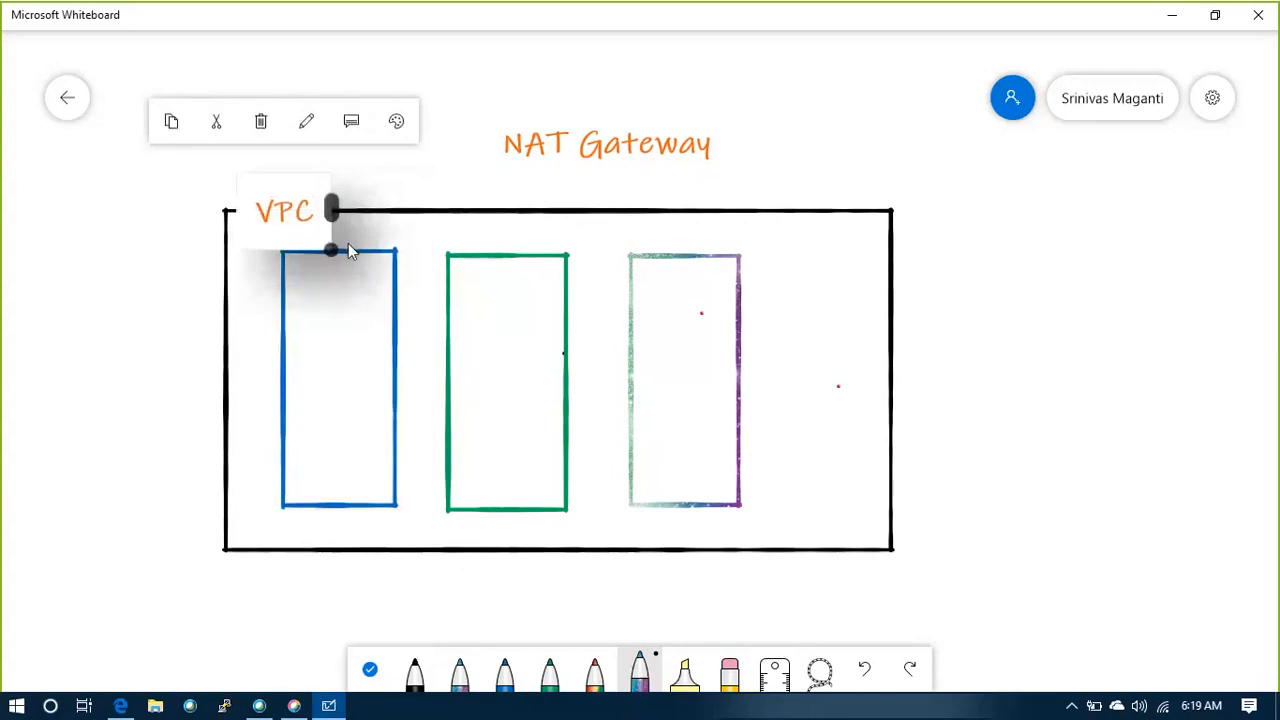
pyautogui.click(382, 249)
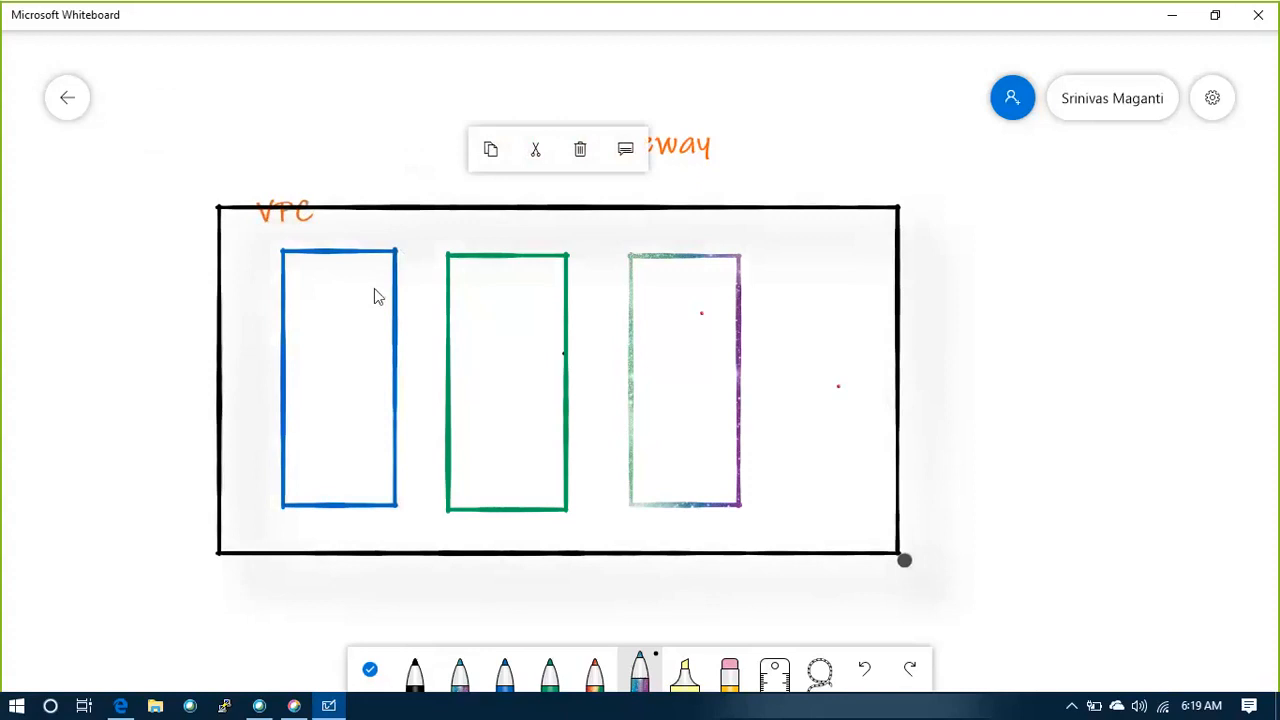
pyautogui.click(1059, 382)
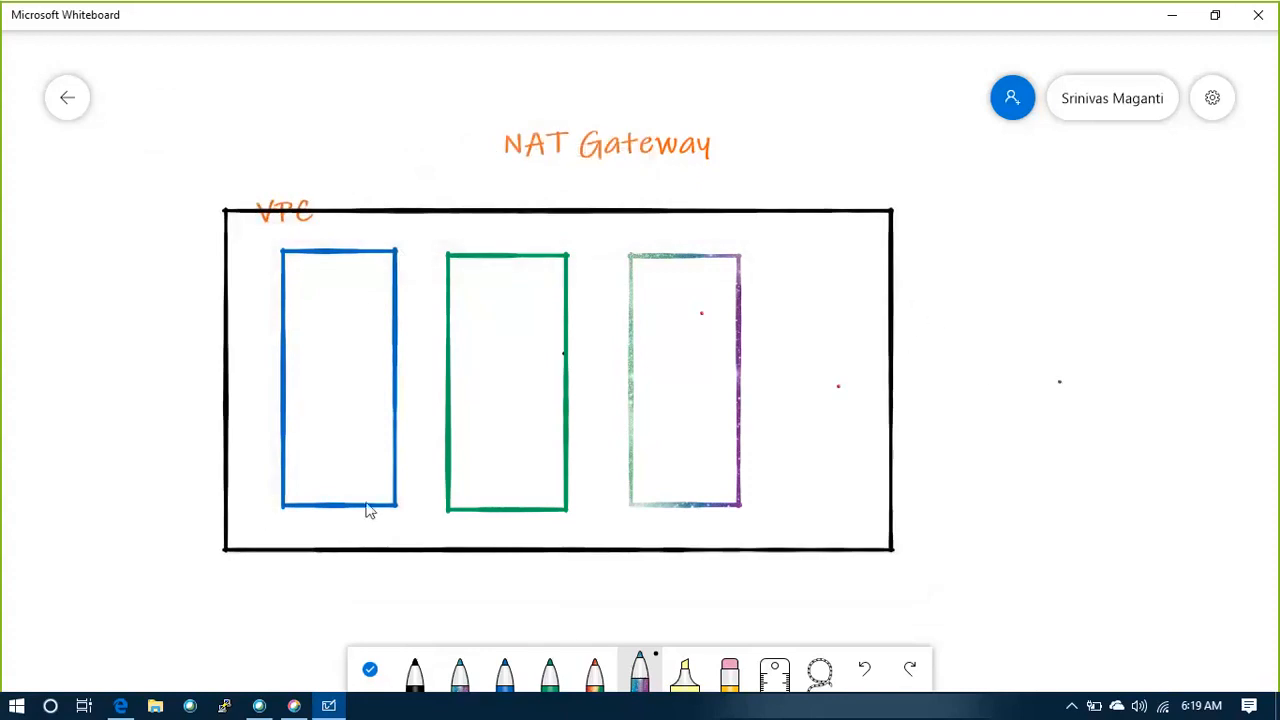
# Draw a black connector line above the three inner rectangles, with a short drop to the top of each
pyautogui.click(415, 670)
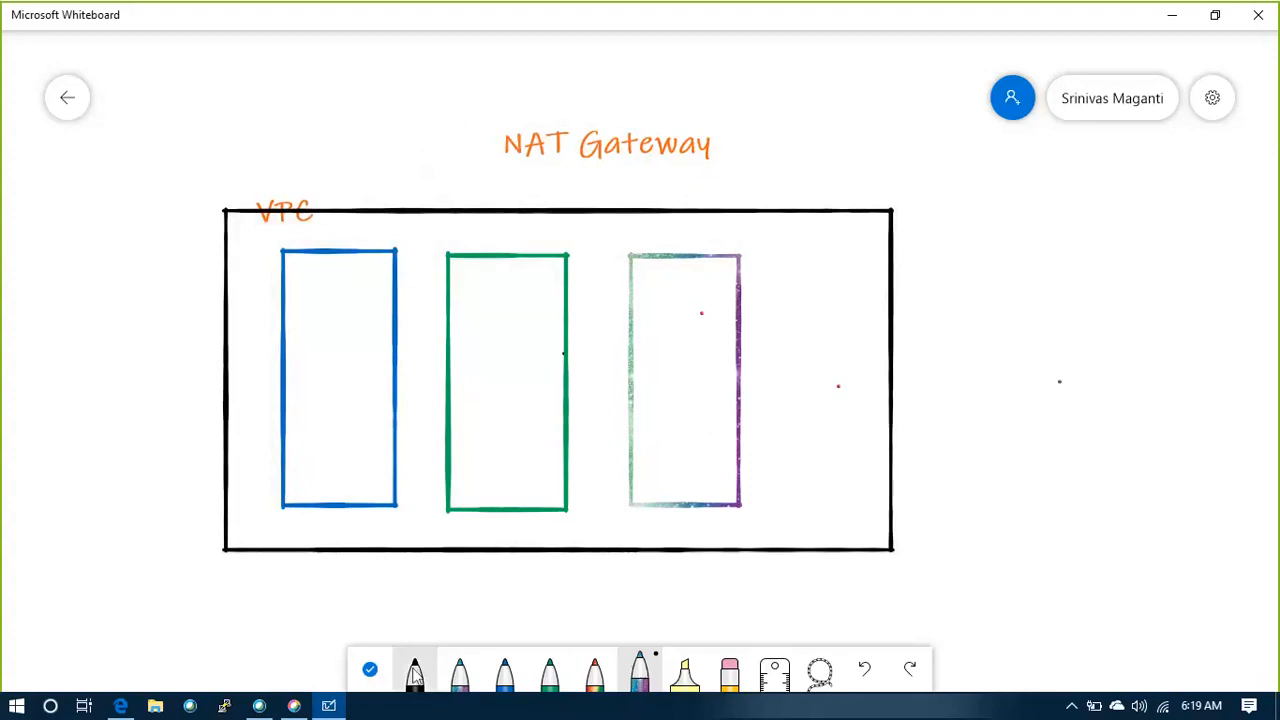
pyautogui.moveTo(350, 233); pyautogui.dragTo(622, 248)
pyautogui.hotkey('ctrl', 'z')
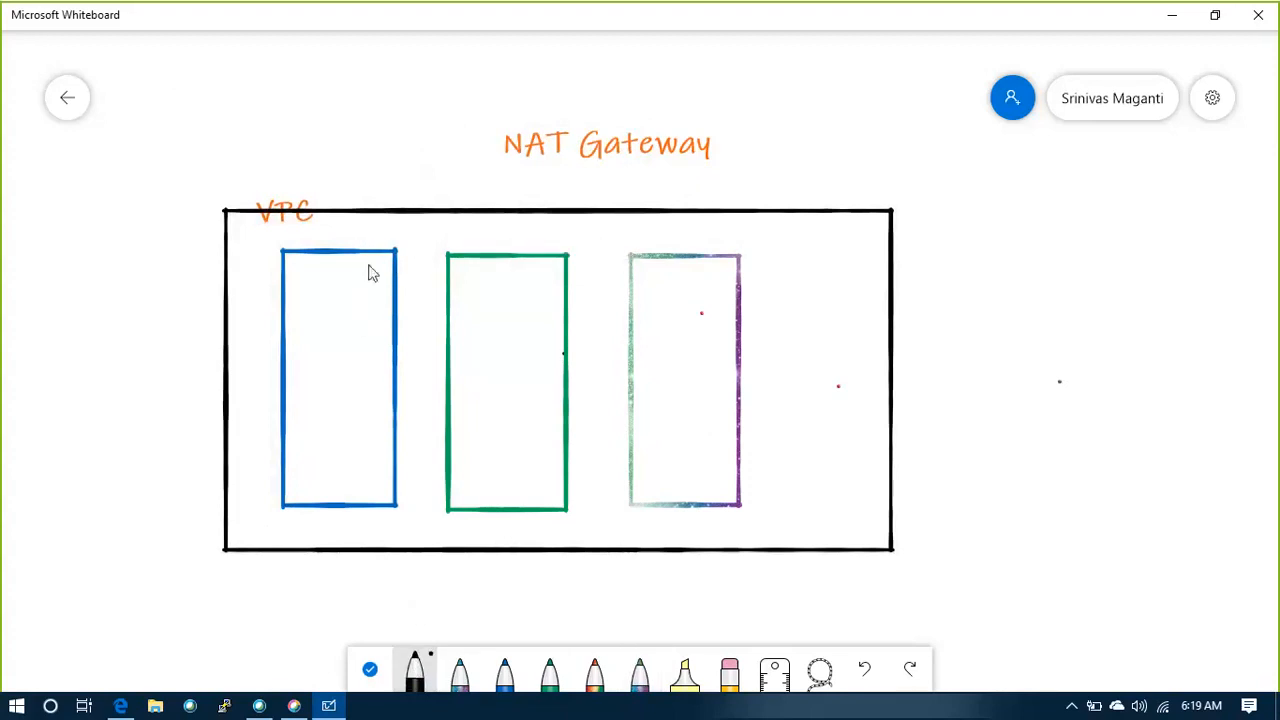
pyautogui.moveTo(339, 243); pyautogui.dragTo(622, 246)
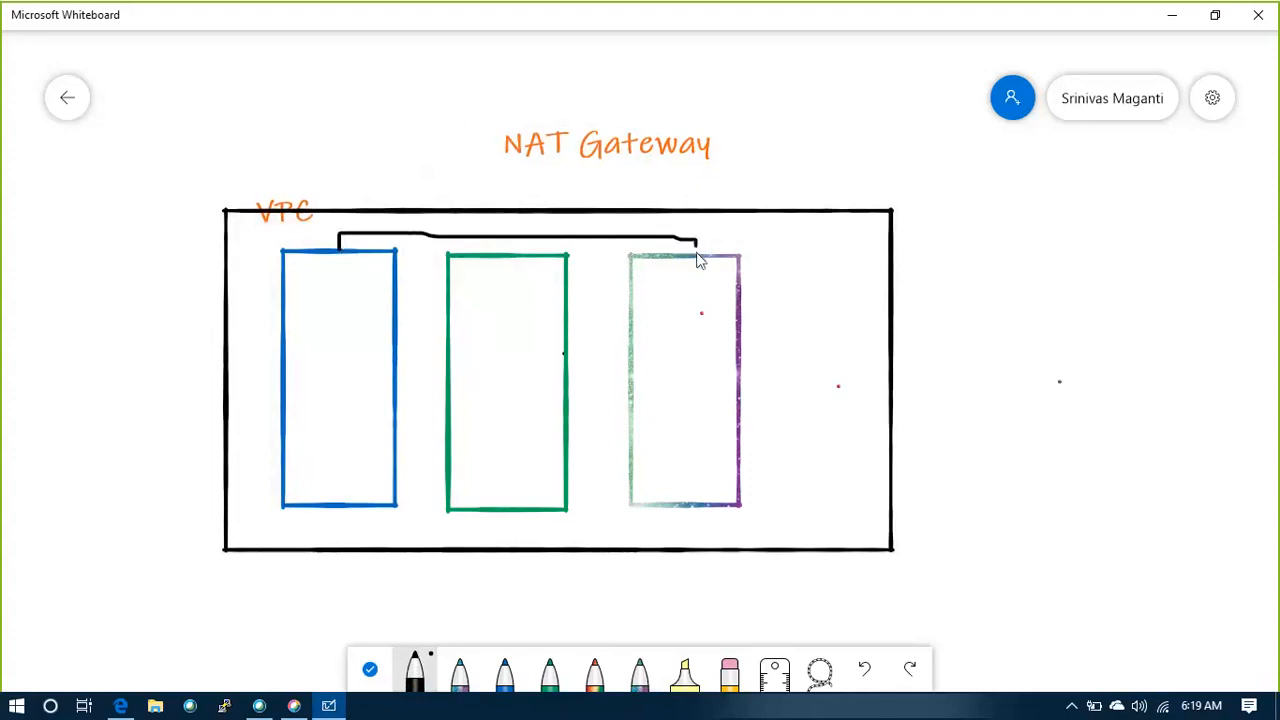
pyautogui.moveTo(504, 239); pyautogui.dragTo(504, 254)
pyautogui.moveTo(668, 237); pyautogui.dragTo(748, 238)
pyautogui.moveTo(855, 252)
pyautogui.mouseDown()
pyautogui.moveTo(872, 251)
pyautogui.moveTo(867, 268)
pyautogui.mouseUp()
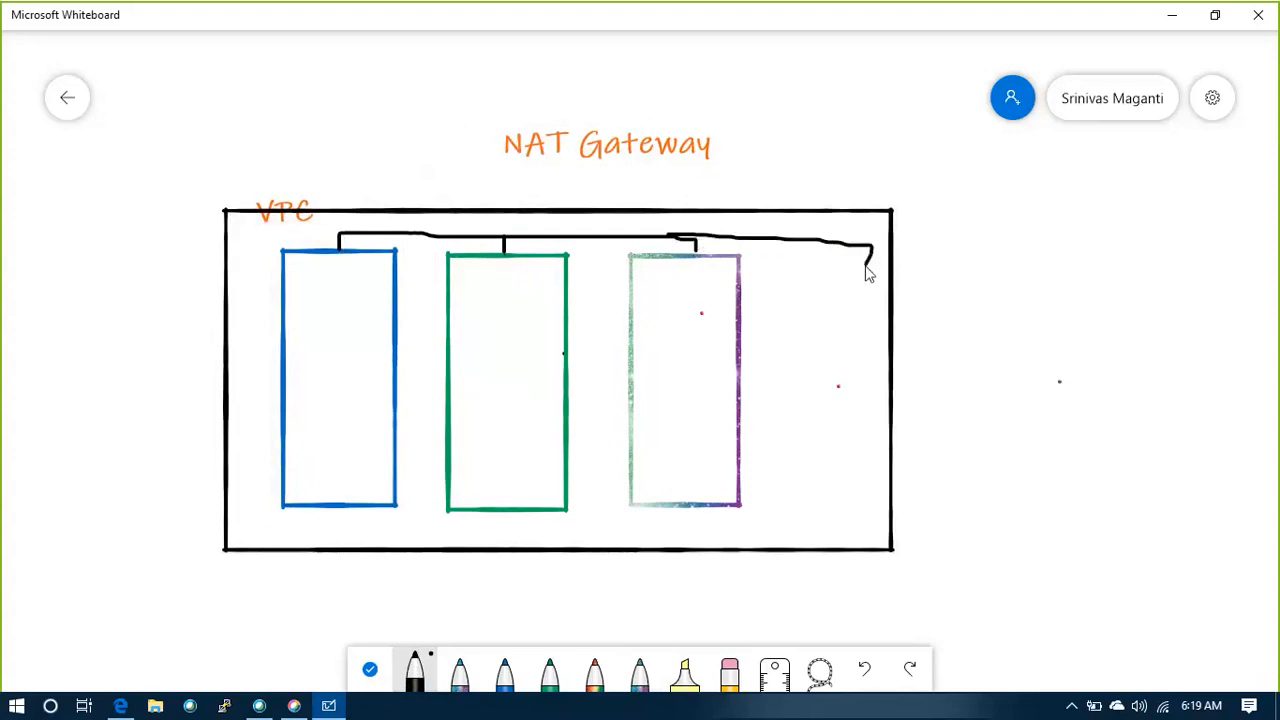
pyautogui.hotkey('ctrl', 'z')
pyautogui.click(417, 677)
pyautogui.moveTo(913, 250)
pyautogui.mouseDown()
pyautogui.moveTo(896, 246)
pyautogui.moveTo(873, 278)
pyautogui.moveTo(908, 310)
pyautogui.moveTo(925, 265)
pyautogui.mouseUp()
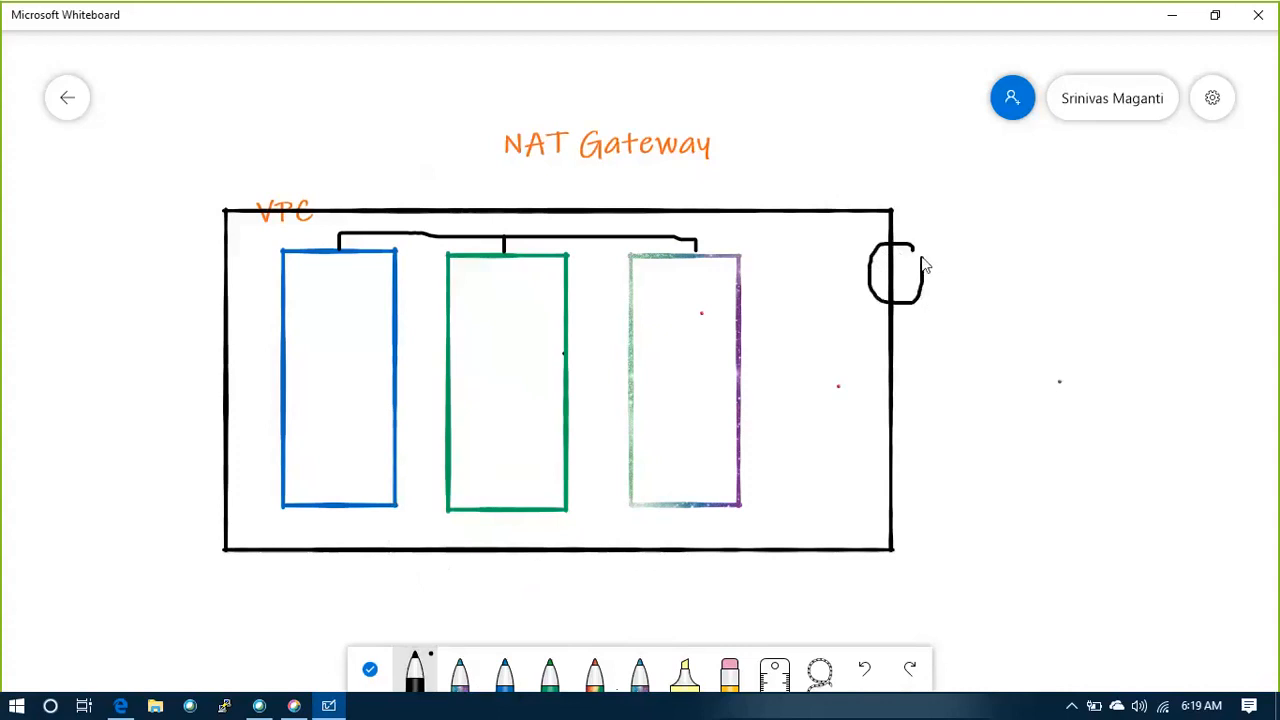
pyautogui.hotkey('ctrl', 'z')
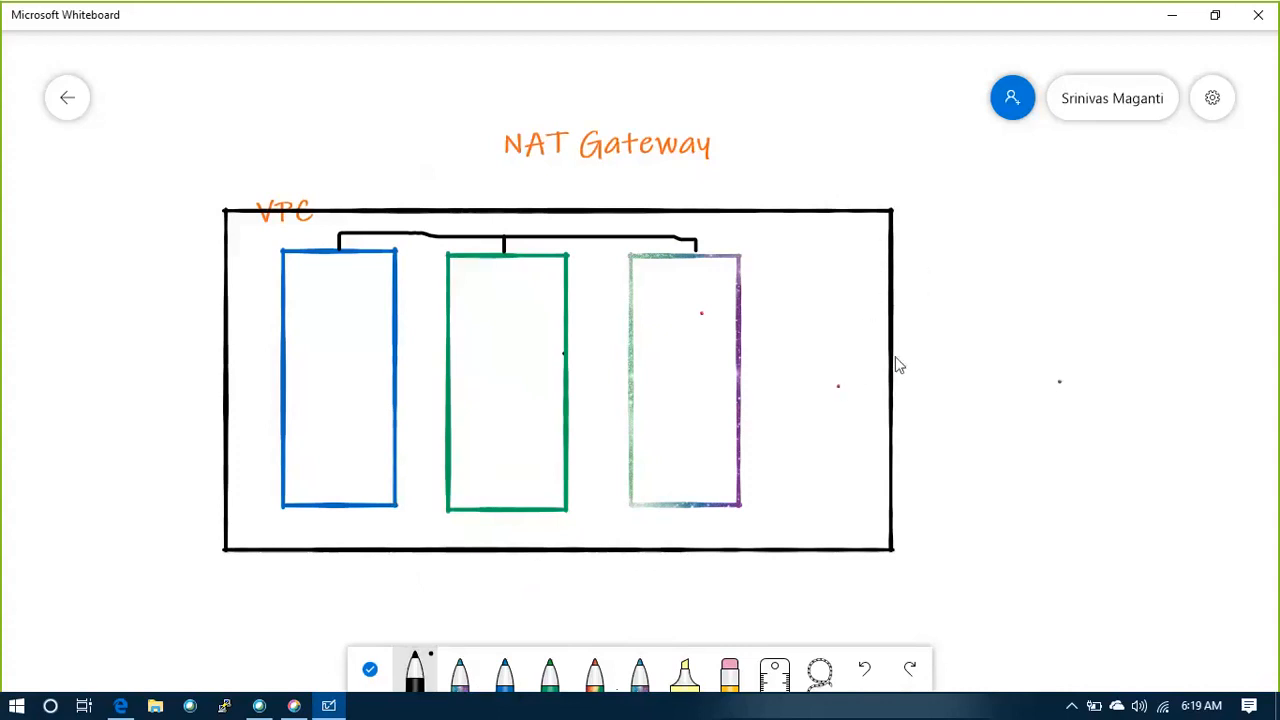
# Draw a black circle on the VPC box's right edge, linked to the inner connector line, with a double-headed arrow on its outer side
pyautogui.moveTo(919, 246)
pyautogui.mouseDown()
pyautogui.moveTo(868, 290)
pyautogui.moveTo(931, 289)
pyautogui.moveTo(927, 254)
pyautogui.mouseUp()
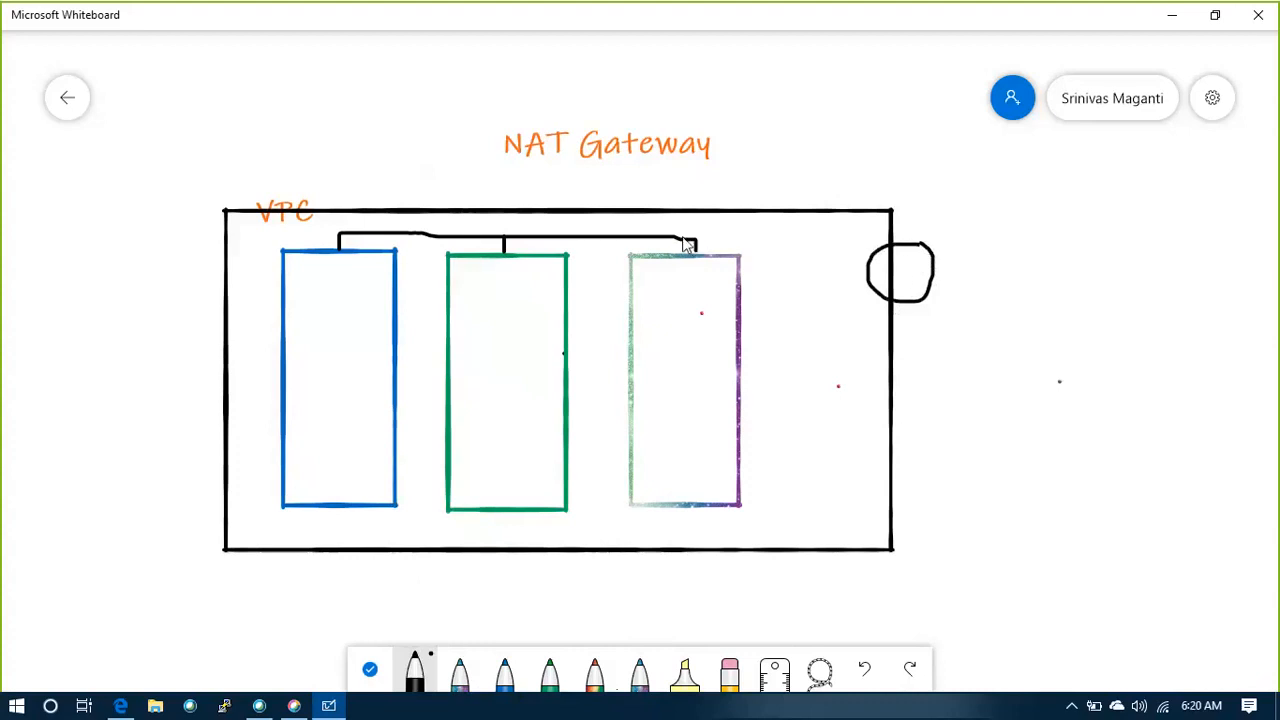
pyautogui.moveTo(672, 244)
pyautogui.mouseDown()
pyautogui.moveTo(780, 242)
pyautogui.moveTo(785, 298)
pyautogui.moveTo(863, 288)
pyautogui.mouseUp()
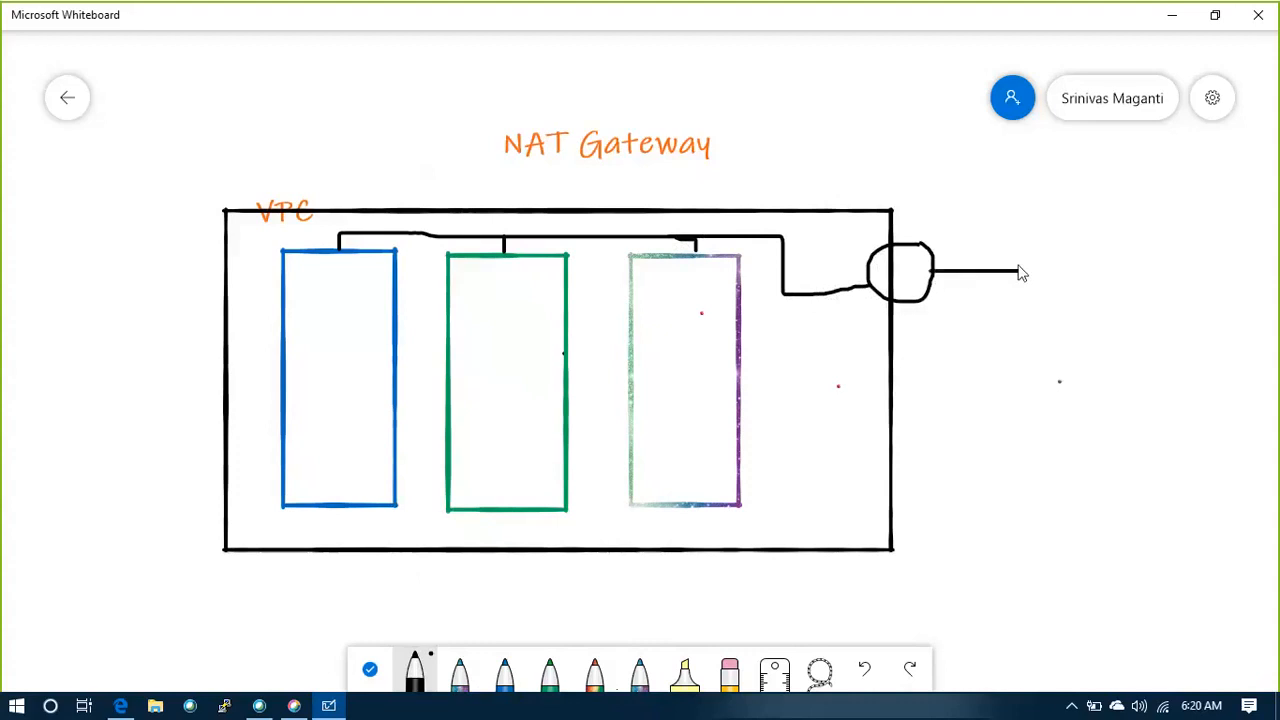
pyautogui.moveTo(1032, 272); pyautogui.dragTo(982, 270)
# Handwrite "IG" above the circle and "R" beside the connector line inside the VPC box
pyautogui.moveTo(916, 221)
pyautogui.mouseDown()
pyautogui.moveTo(916, 233)
pyautogui.moveTo(959, 228)
pyautogui.mouseUp()
pyautogui.hotkey('ctrl', 'z')
pyautogui.hotkey('ctrl', 'z')
pyautogui.moveTo(801, 243)
pyautogui.mouseDown()
pyautogui.moveTo(812, 227)
pyautogui.moveTo(803, 236)
pyautogui.moveTo(816, 243)
pyautogui.mouseUp()
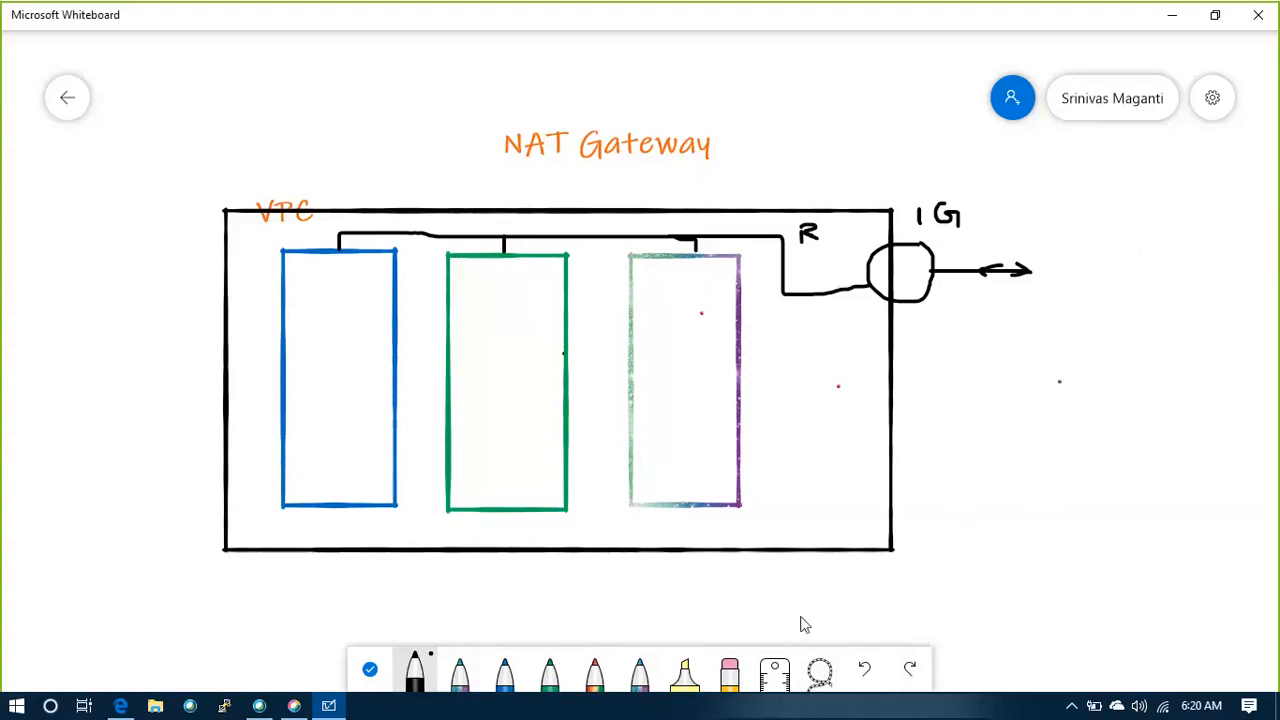
# Recolour the galaxy-effect pen to orange and draw a tall rectangle with it outside the VPC box, below the double-headed arrow
pyautogui.click(552, 675)
pyautogui.click(460, 676)
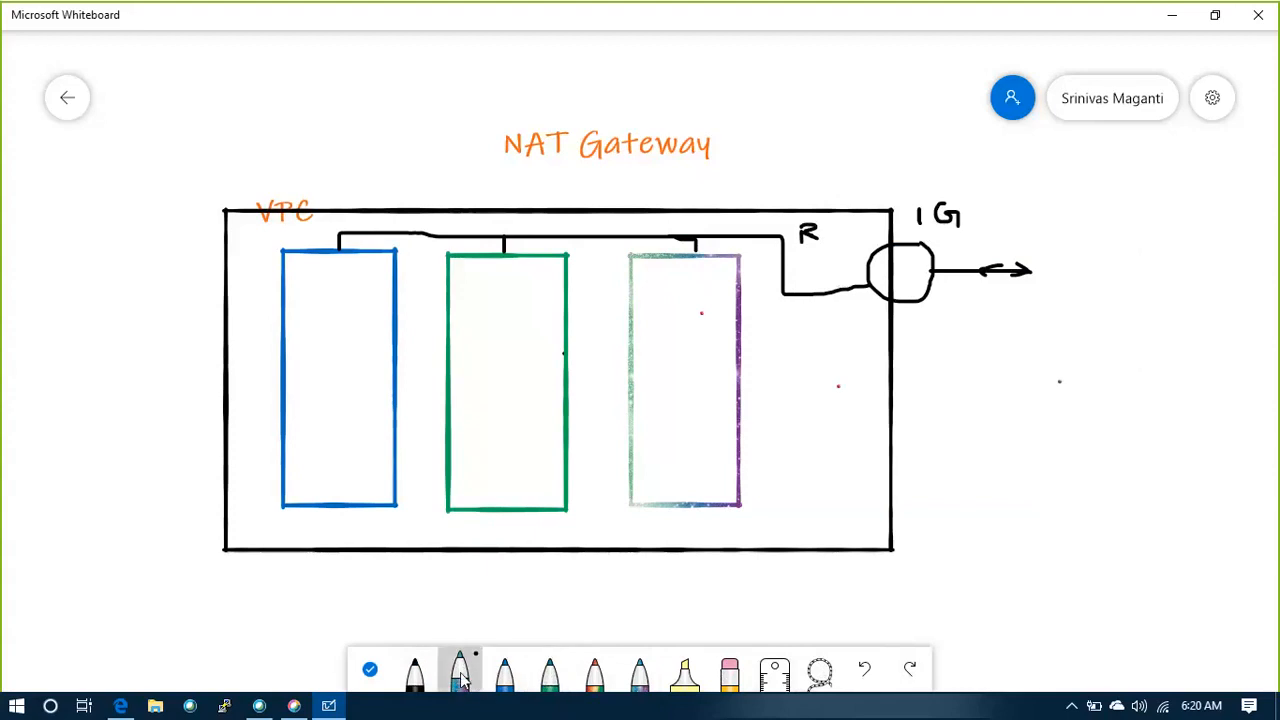
pyautogui.click(462, 672)
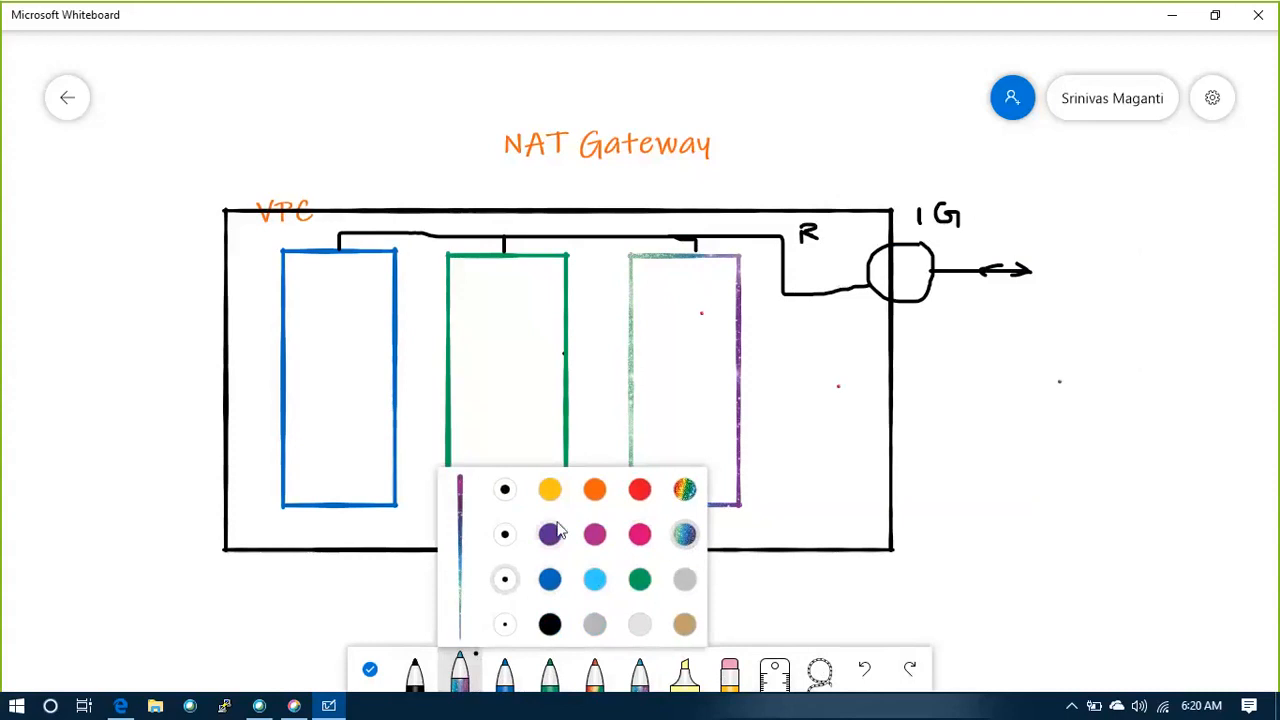
pyautogui.click(596, 492)
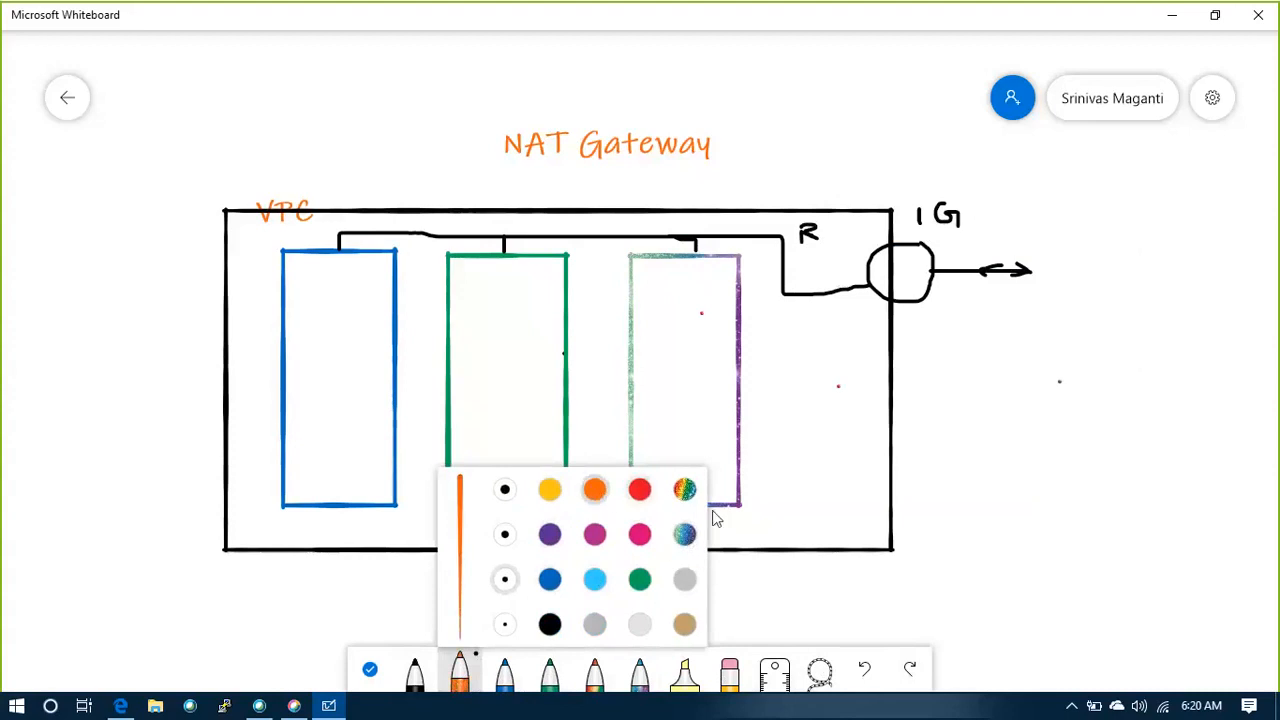
pyautogui.click(1047, 566)
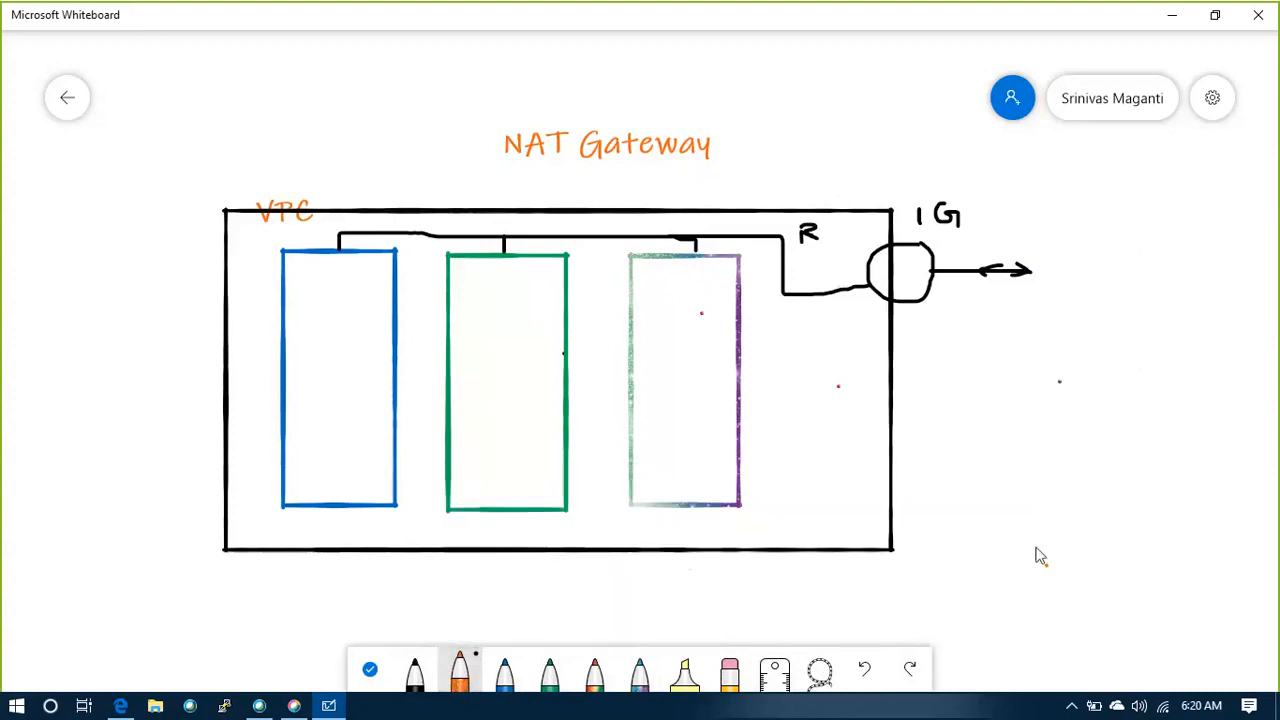
pyautogui.click(1072, 340)
pyautogui.moveTo(1073, 340)
pyautogui.mouseDown()
pyautogui.moveTo(1075, 556)
pyautogui.moveTo(1172, 557)
pyautogui.mouseUp()
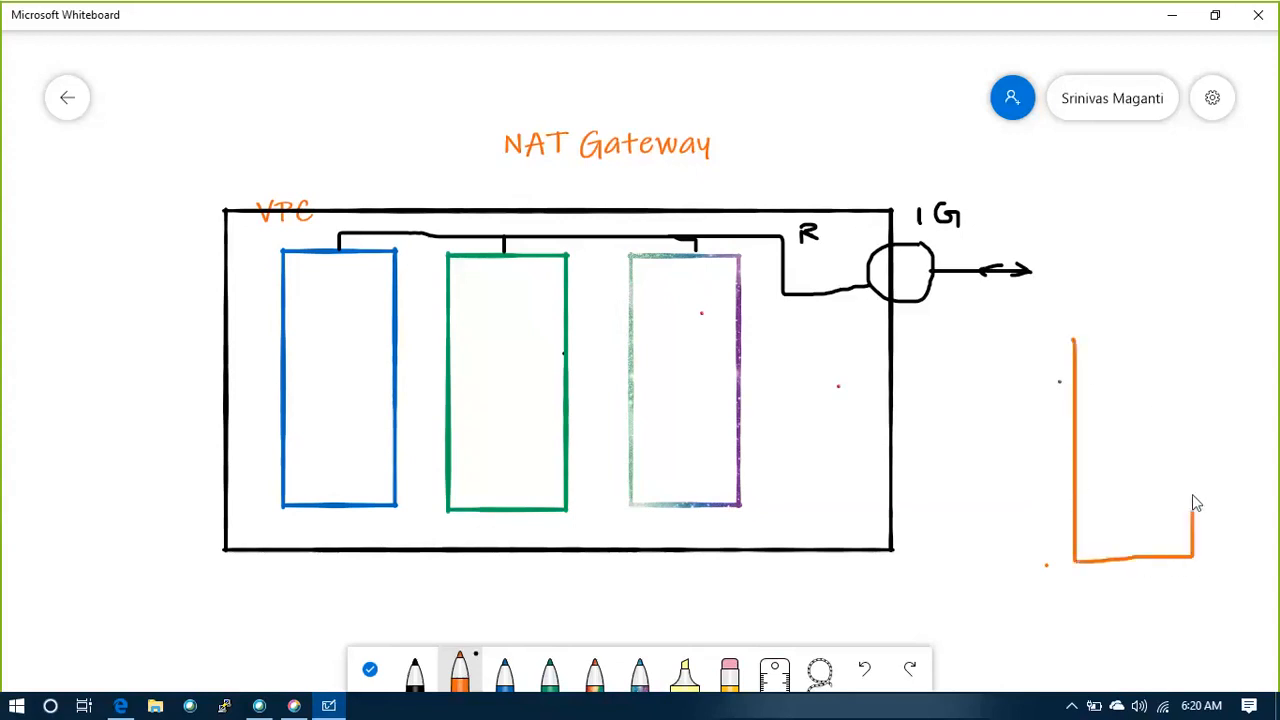
pyautogui.moveTo(1194, 500)
pyautogui.mouseDown()
pyautogui.moveTo(1194, 358)
pyautogui.moveTo(1078, 340)
pyautogui.mouseUp()
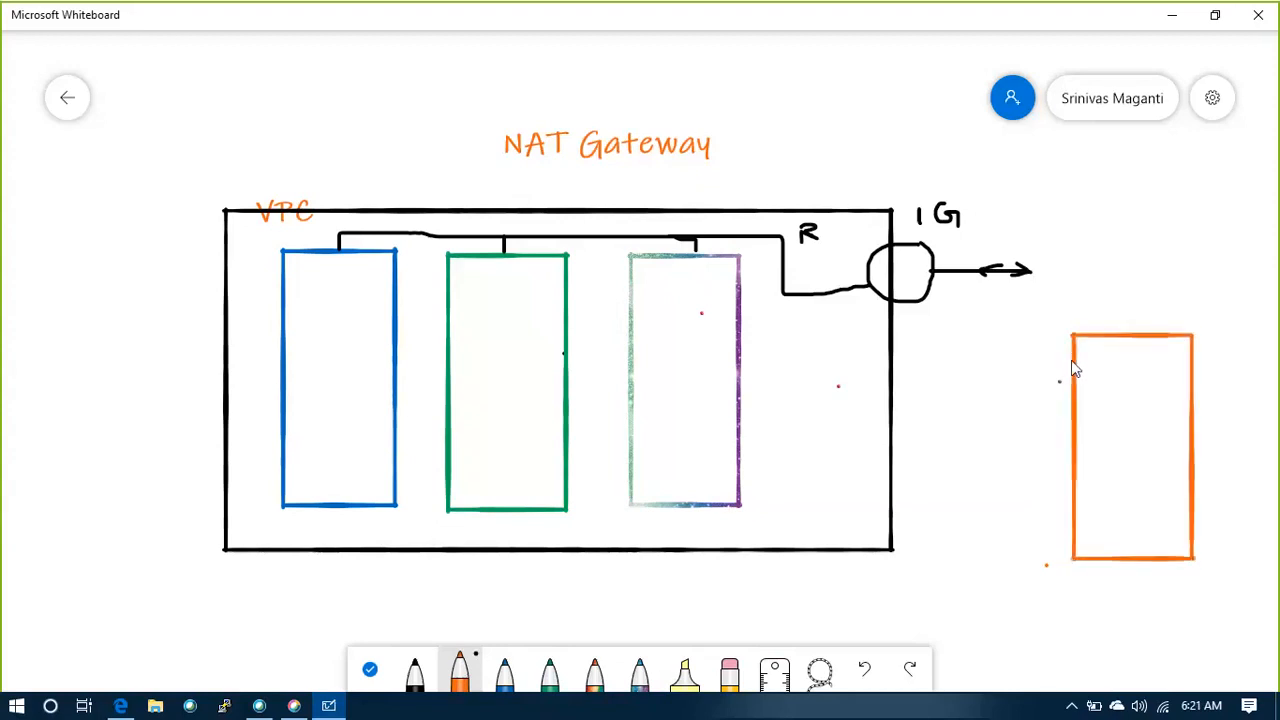
# Draw three small squares stacked inside the orange rectangle: black on top, blue in the middle and green at the bottom
pyautogui.click(414, 672)
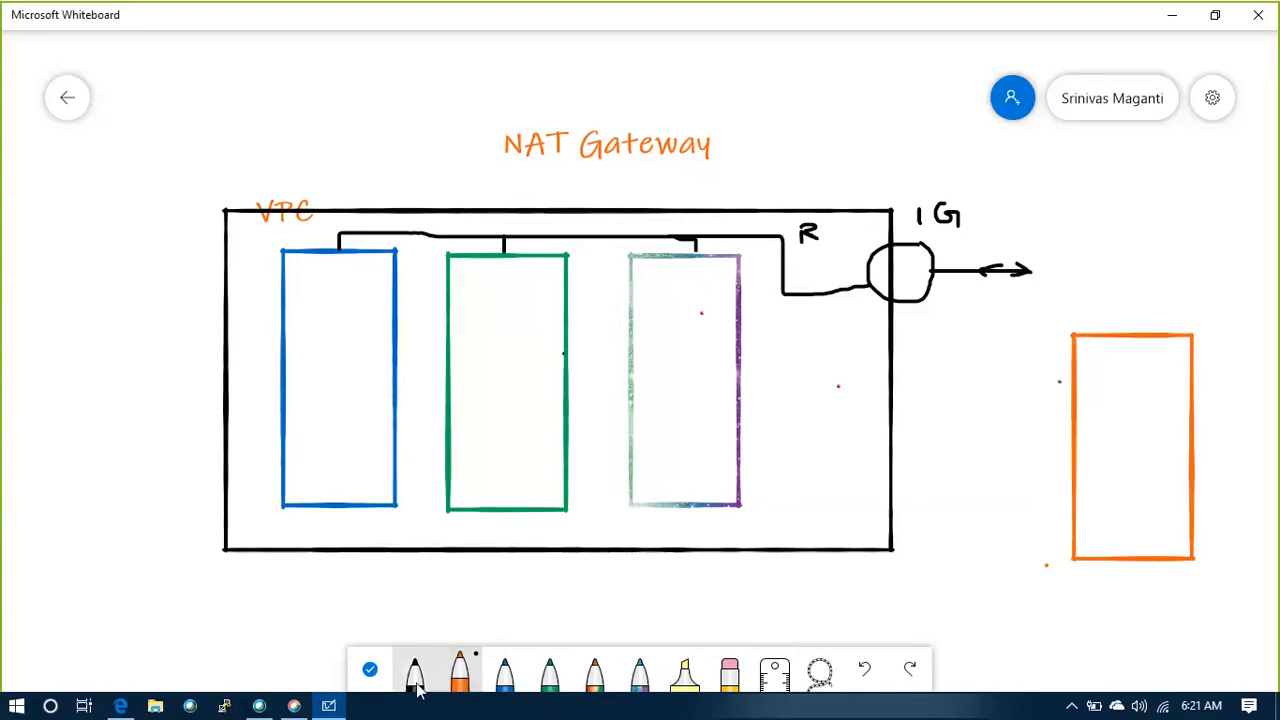
pyautogui.moveTo(1100, 358)
pyautogui.mouseDown()
pyautogui.moveTo(1101, 400)
pyautogui.moveTo(1160, 407)
pyautogui.moveTo(1167, 352)
pyautogui.moveTo(1100, 354)
pyautogui.mouseUp()
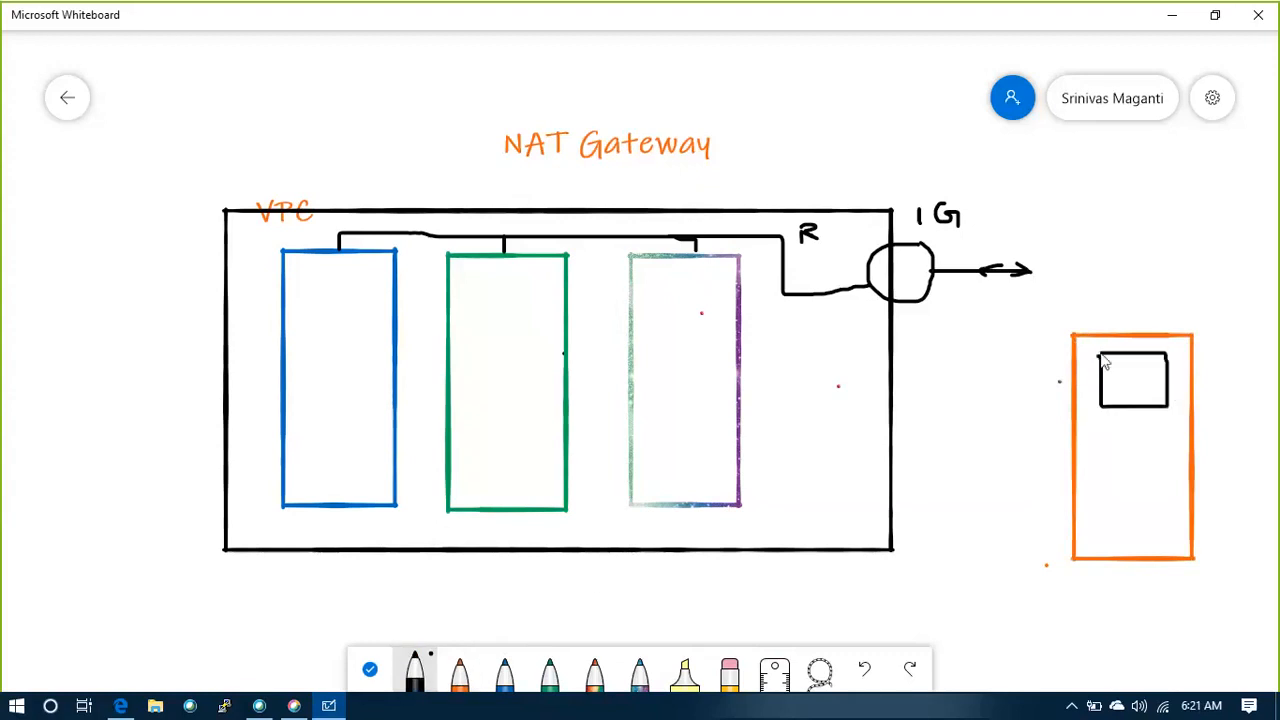
pyautogui.click(459, 672)
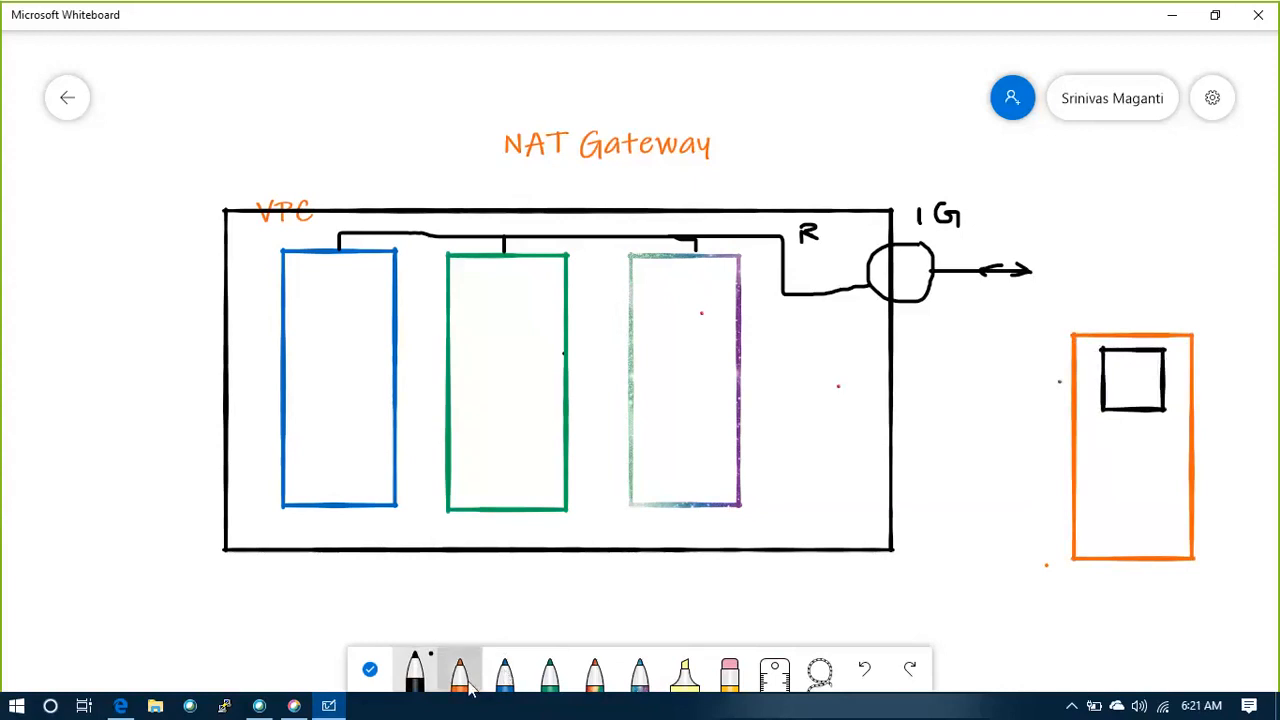
pyautogui.click(506, 676)
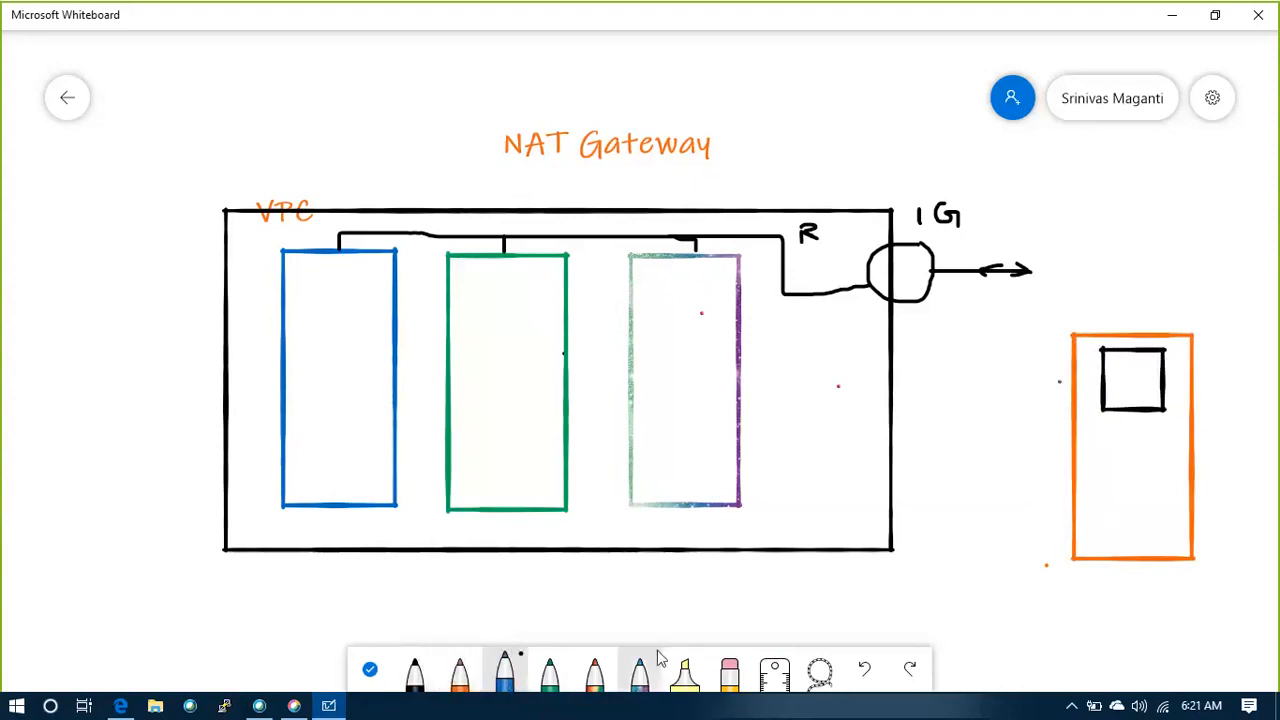
pyautogui.moveTo(1108, 424)
pyautogui.mouseDown()
pyautogui.moveTo(1108, 484)
pyautogui.moveTo(1172, 484)
pyautogui.moveTo(1176, 446)
pyautogui.moveTo(1157, 430)
pyautogui.moveTo(1108, 428)
pyautogui.mouseUp()
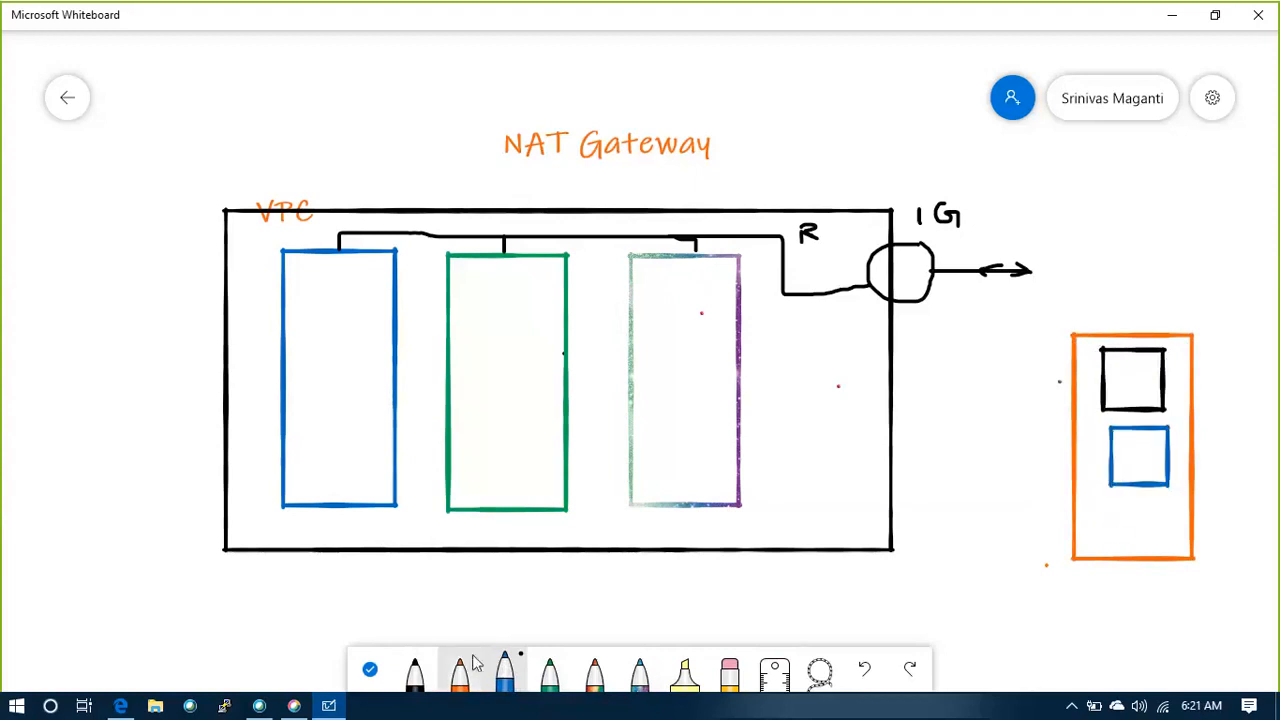
pyautogui.click(549, 672)
pyautogui.moveTo(1112, 498)
pyautogui.mouseDown()
pyautogui.moveTo(1113, 545)
pyautogui.moveTo(1178, 548)
pyautogui.moveTo(1176, 500)
pyautogui.moveTo(1114, 500)
pyautogui.moveTo(1108, 528)
pyautogui.mouseUp()
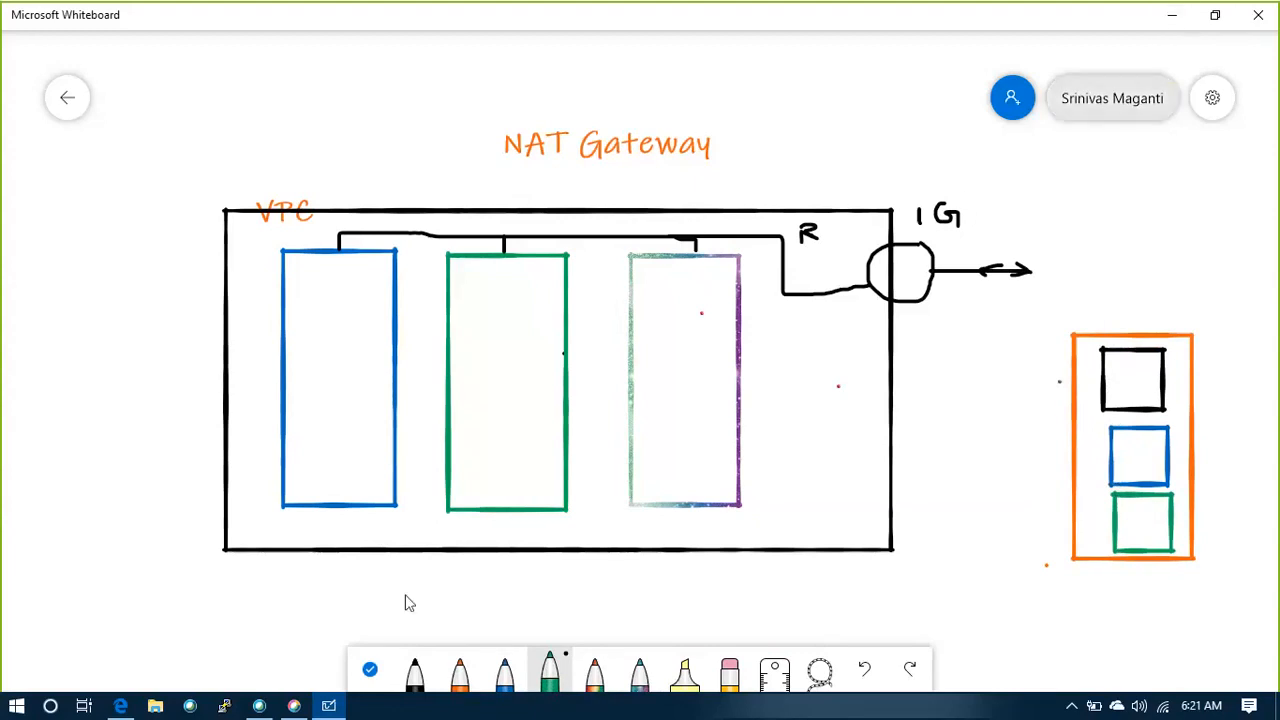
pyautogui.click(257, 707)
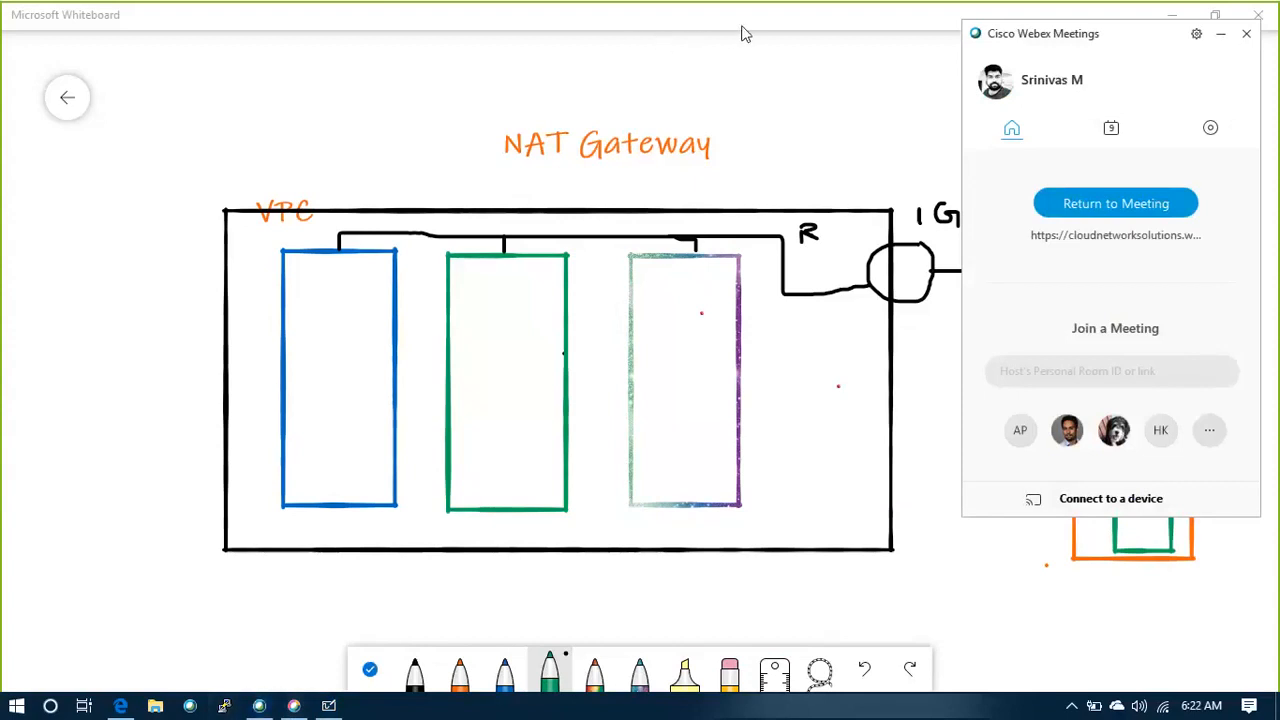
pyautogui.click(700, 222)
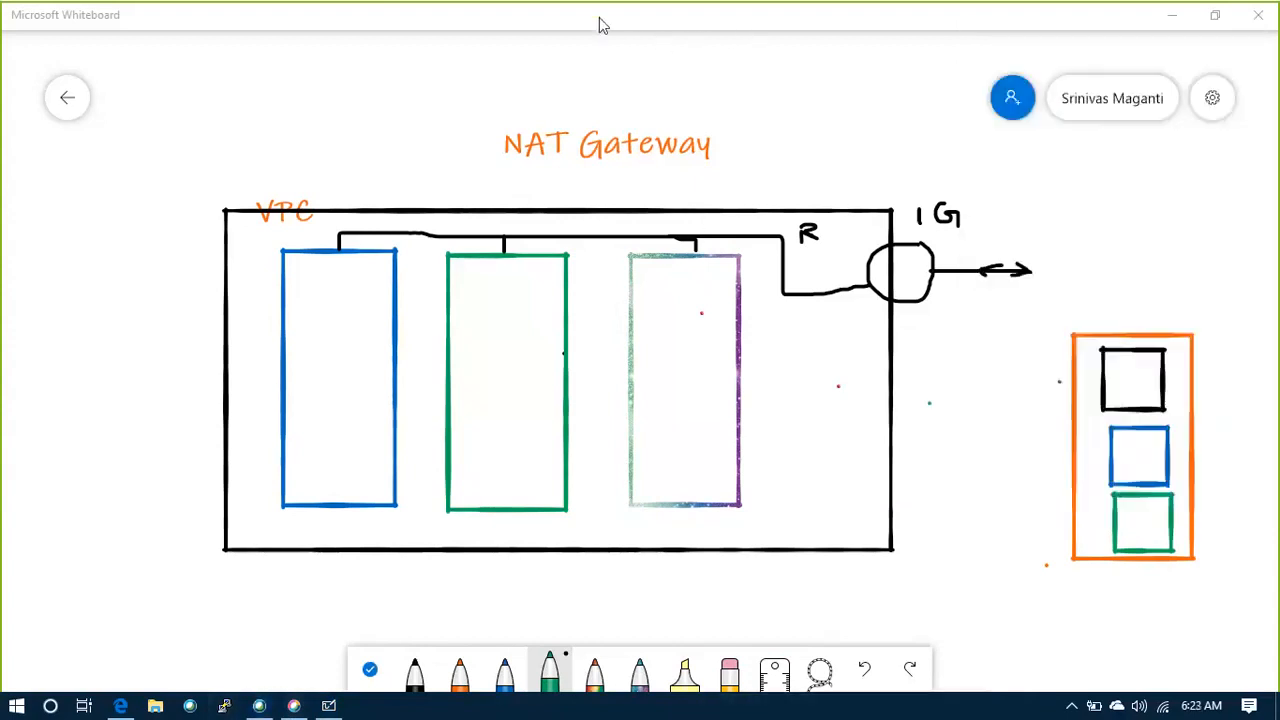
pyautogui.click(929, 538)
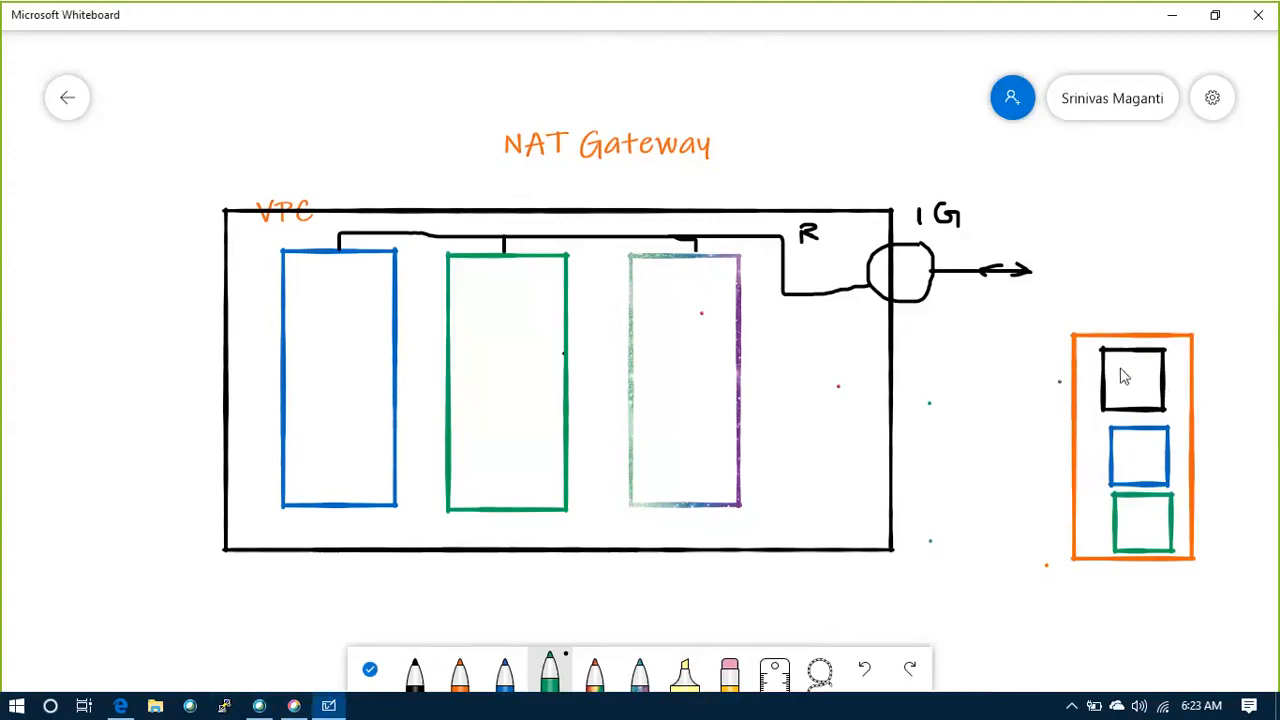
# Label the three stacked squares "W", "A" and "D" in green, and draw an upward arrow from the W square out of the orange rectangle
pyautogui.moveTo(1119, 366)
pyautogui.mouseDown()
pyautogui.moveTo(1120, 388)
pyautogui.moveTo(1137, 366)
pyautogui.mouseUp()
pyautogui.moveTo(1138, 459)
pyautogui.mouseDown()
pyautogui.moveTo(1141, 441)
pyautogui.moveTo(1147, 462)
pyautogui.mouseUp()
pyautogui.moveTo(1140, 517)
pyautogui.mouseDown()
pyautogui.moveTo(1141, 548)
pyautogui.moveTo(1160, 521)
pyautogui.moveTo(1145, 536)
pyautogui.mouseUp()
pyautogui.moveTo(1133, 362); pyautogui.dragTo(1141, 309)
# Draw a green dividing line between the W and A squares labelled "I.F", and a short link joining the two squares
pyautogui.moveTo(990, 407); pyautogui.dragTo(1250, 421)
pyautogui.moveTo(1210, 372)
pyautogui.mouseDown()
pyautogui.moveTo(1211, 388)
pyautogui.moveTo(1241, 368)
pyautogui.moveTo(1238, 378)
pyautogui.mouseUp()
pyautogui.click(1218, 382)
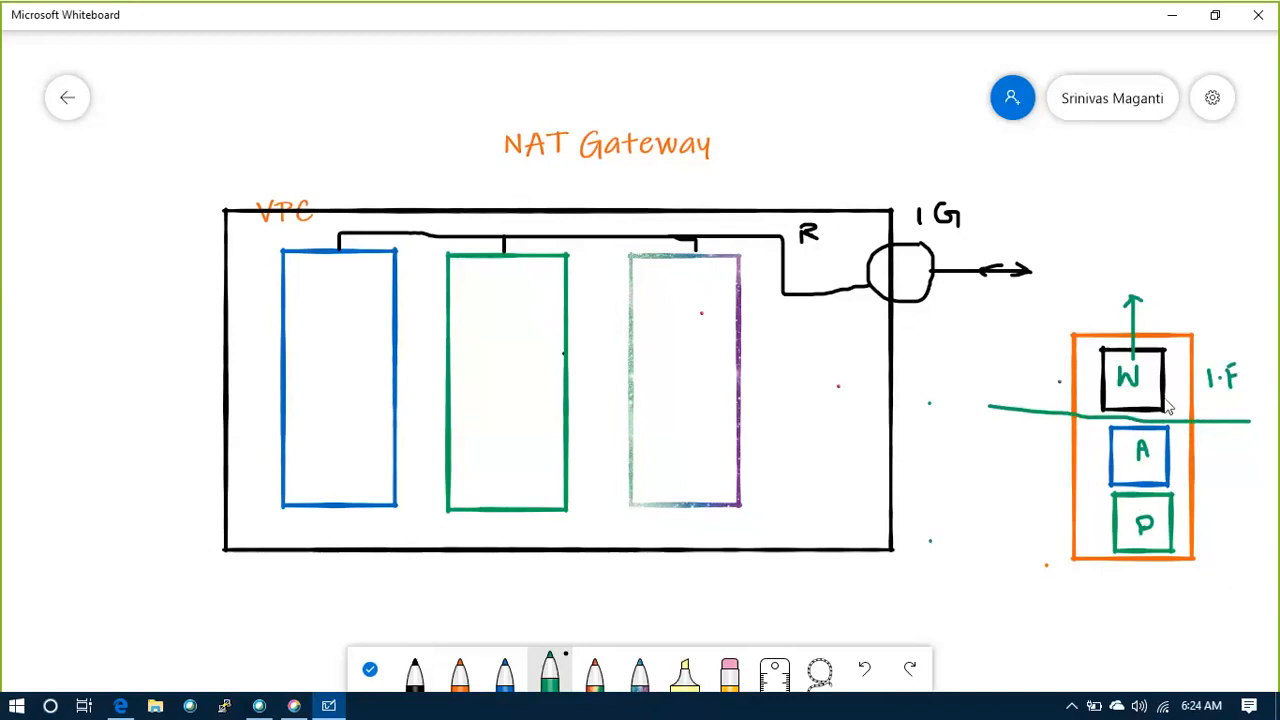
pyautogui.moveTo(1163, 400)
pyautogui.mouseDown()
pyautogui.moveTo(1186, 394)
pyautogui.moveTo(1190, 412)
pyautogui.moveTo(1165, 428)
pyautogui.mouseUp()
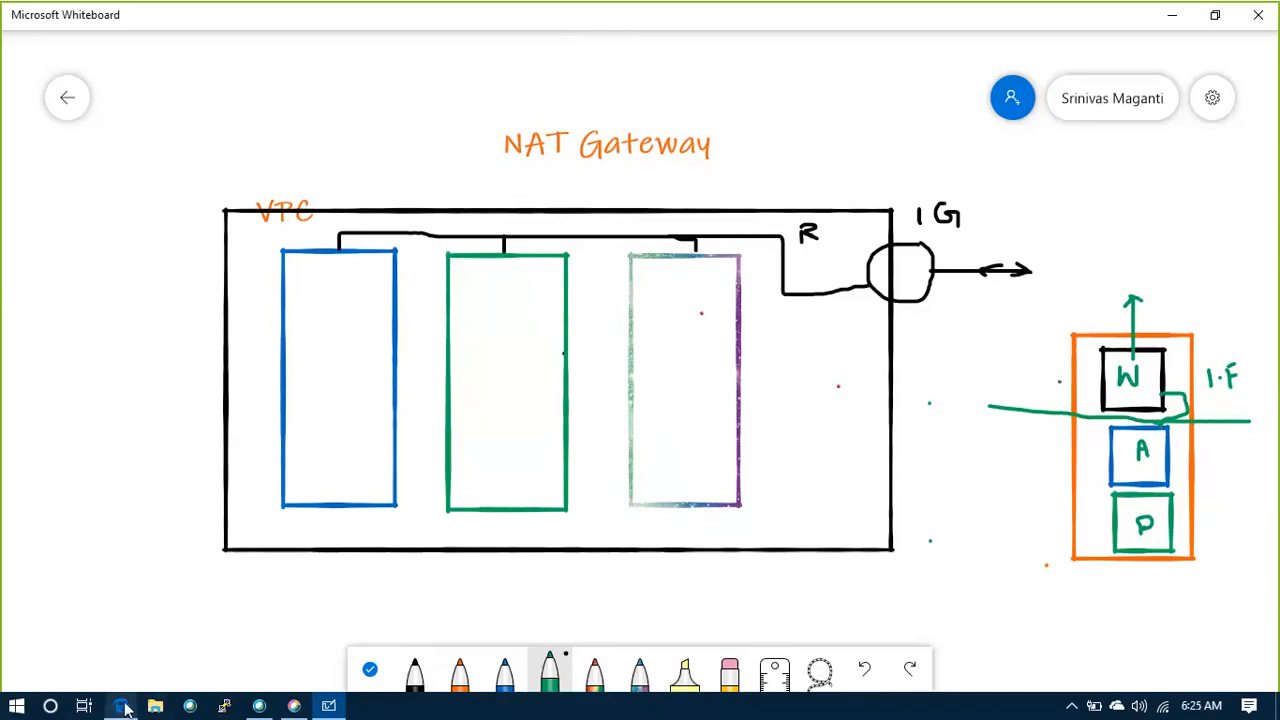
# Switch to Google Chrome and open the amazon.in website
pyautogui.moveTo(127, 708)
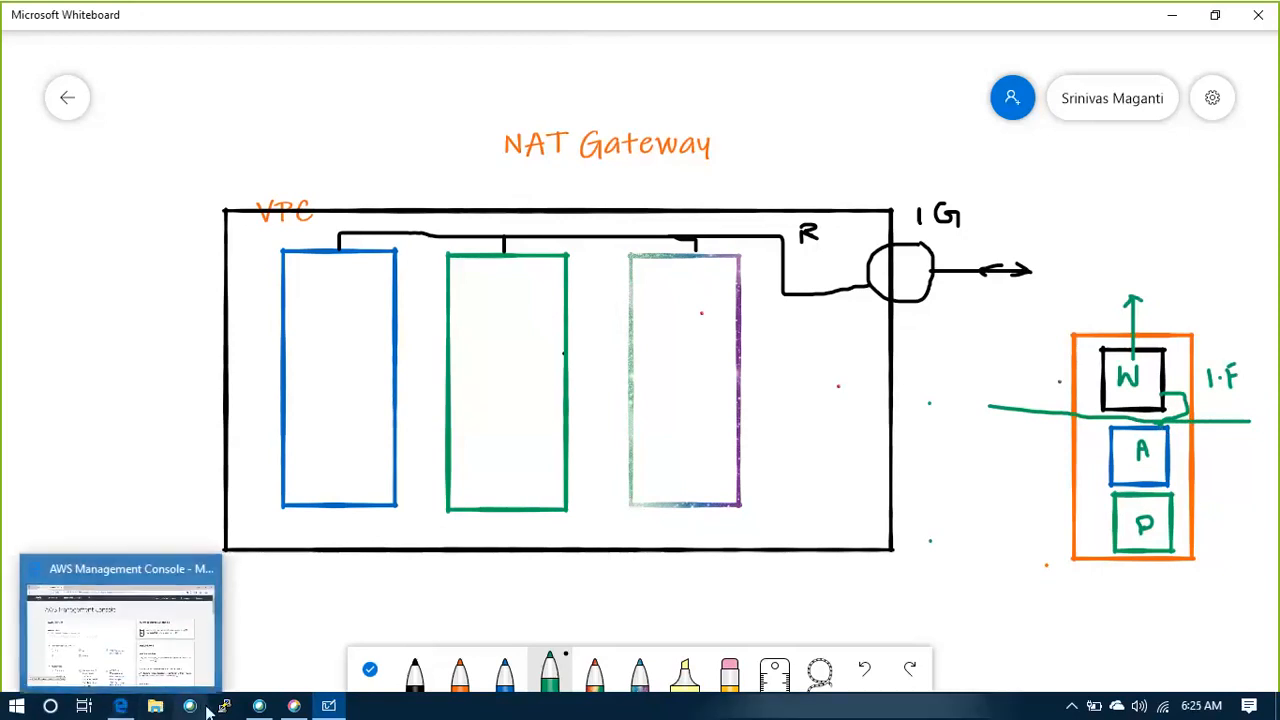
pyautogui.click(17, 706)
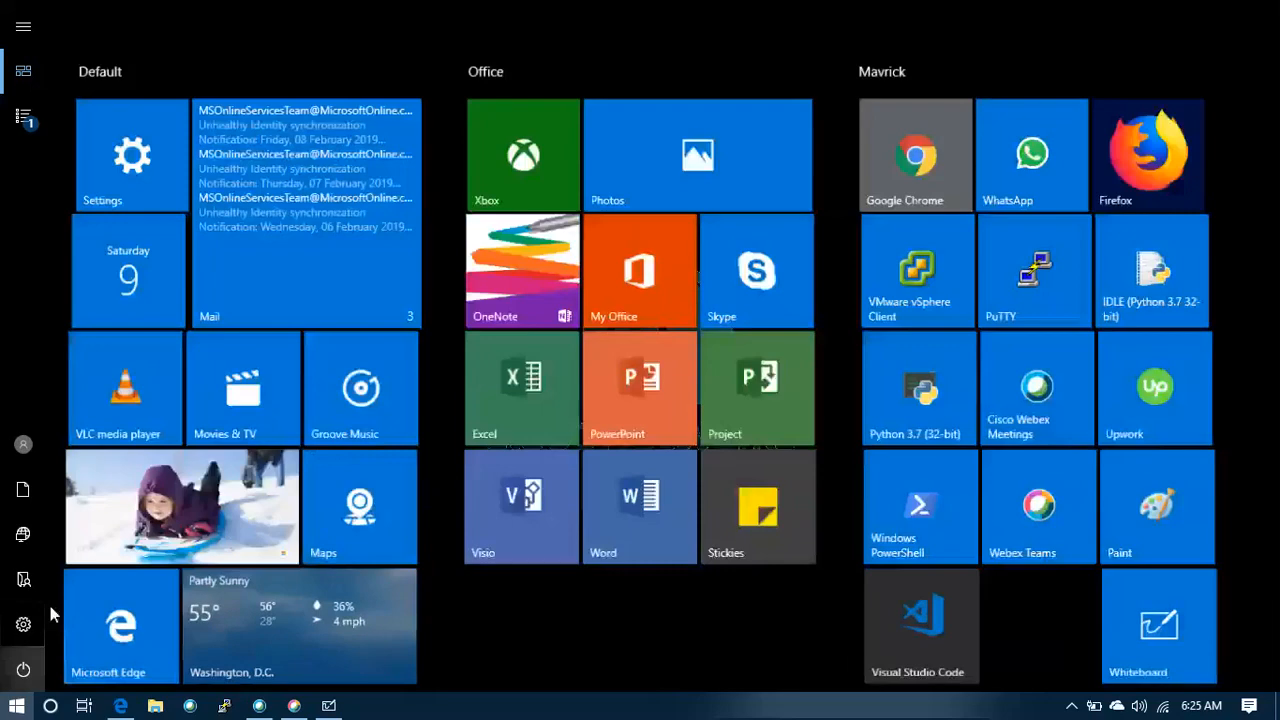
pyautogui.click(893, 147)
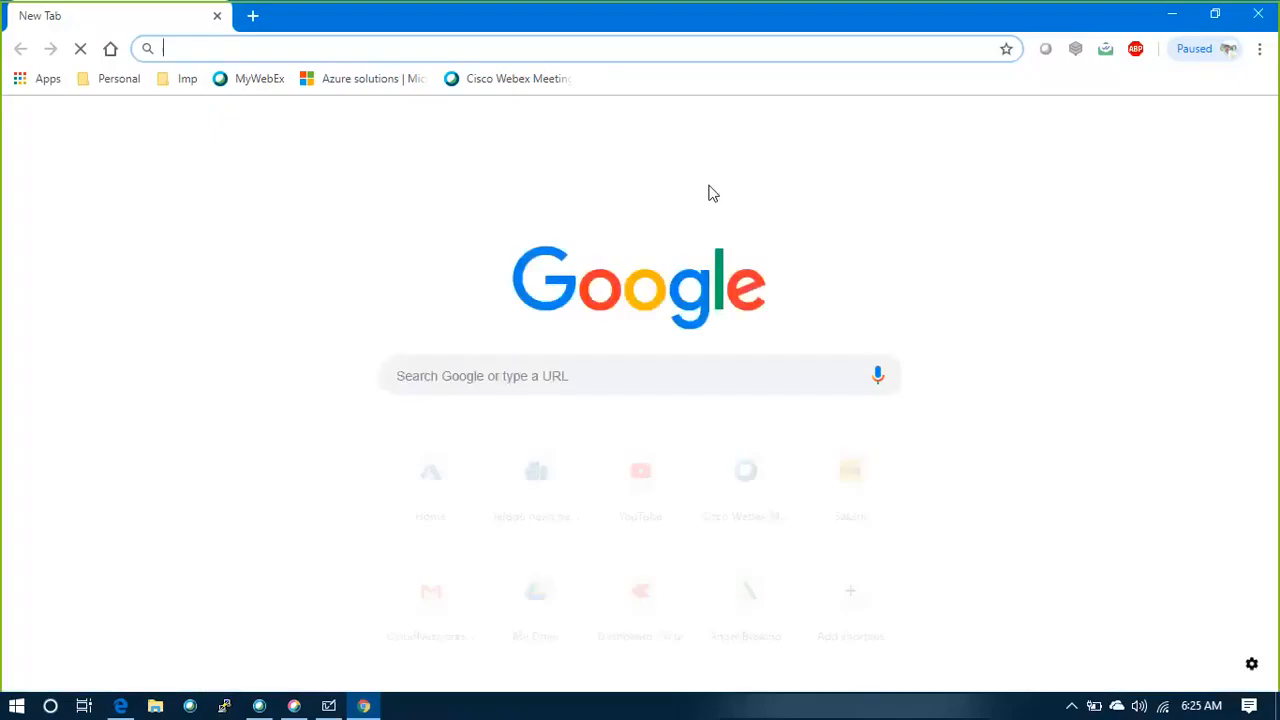
pyautogui.write('amazon.com')
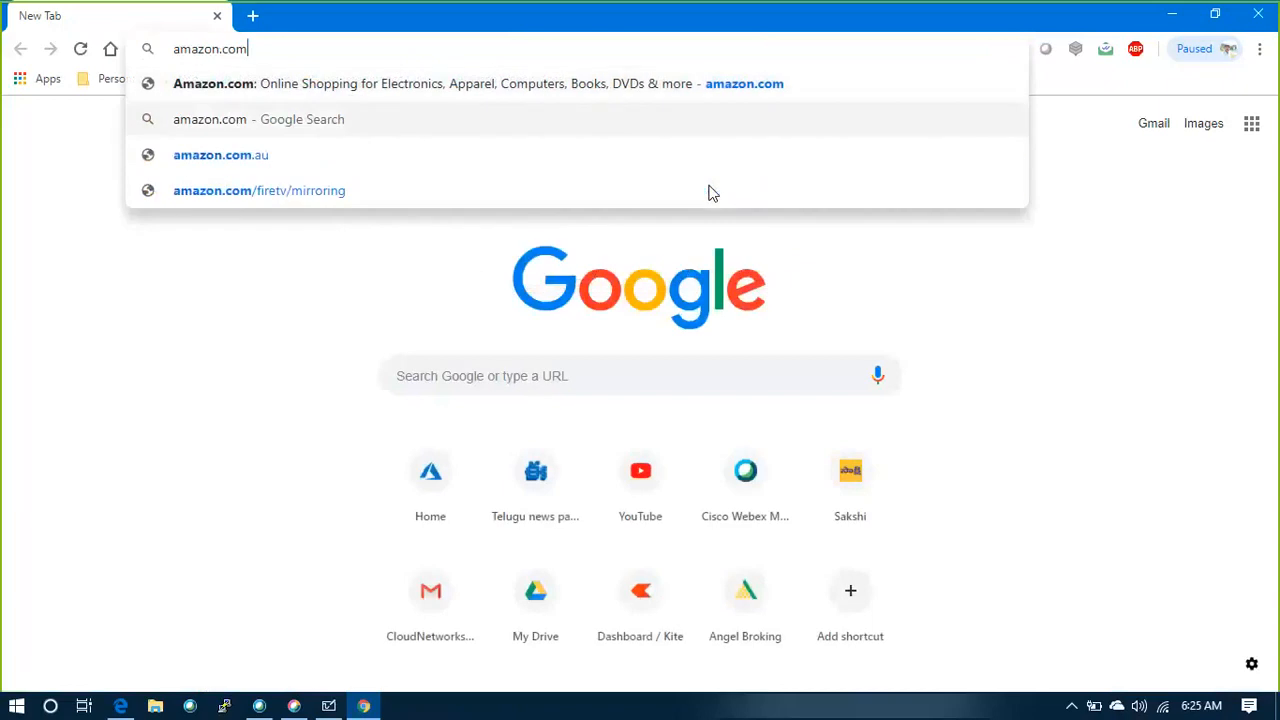
pyautogui.press('Down')
pyautogui.press('Up')
pyautogui.press('BackSpace')
pyautogui.press('BackSpace')
pyautogui.press('BackSpace')
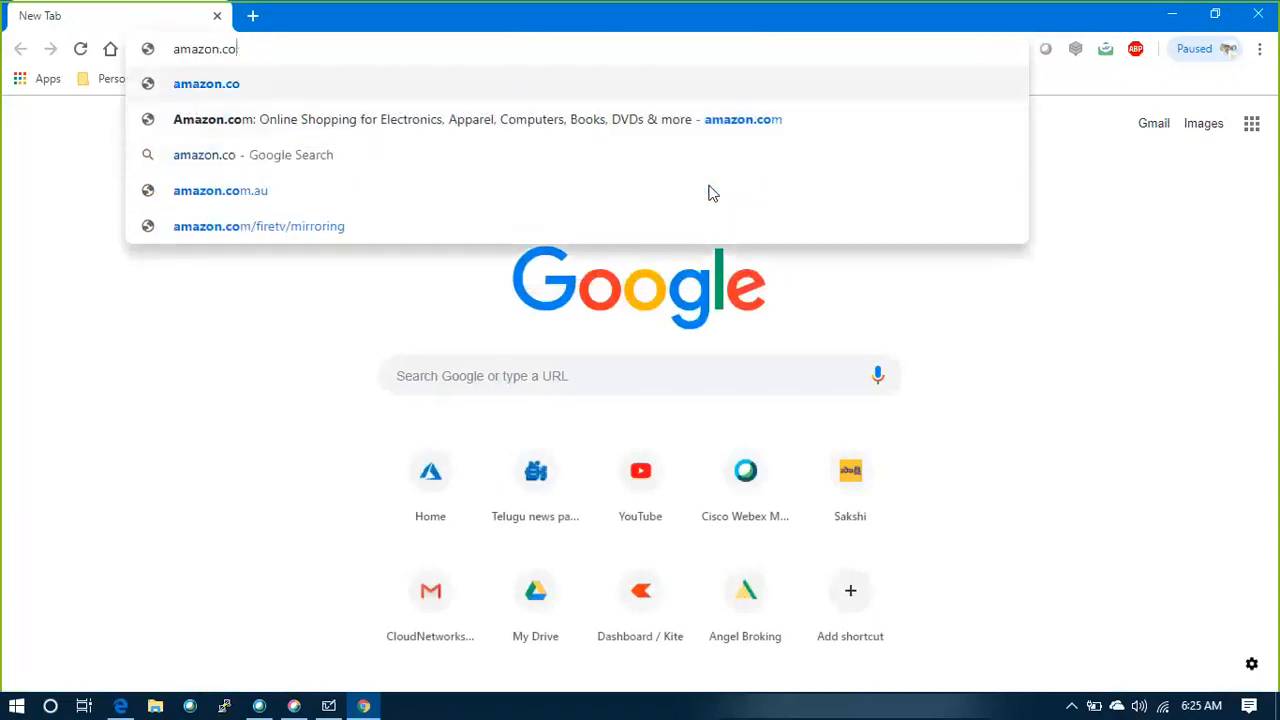
pyautogui.write('in')
pyautogui.press('Return')
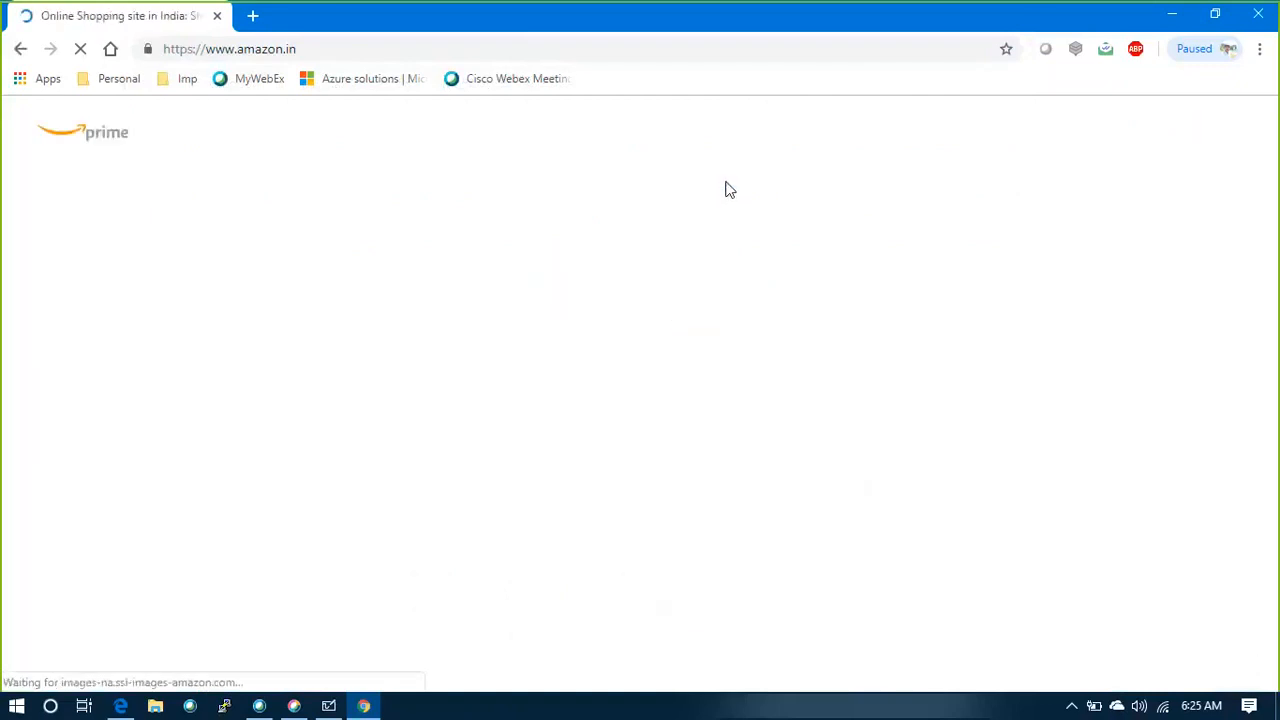
# Open a Windows command prompt and run "ping amazon.in"
pyautogui.press('super+r')
pyautogui.write('cmd')
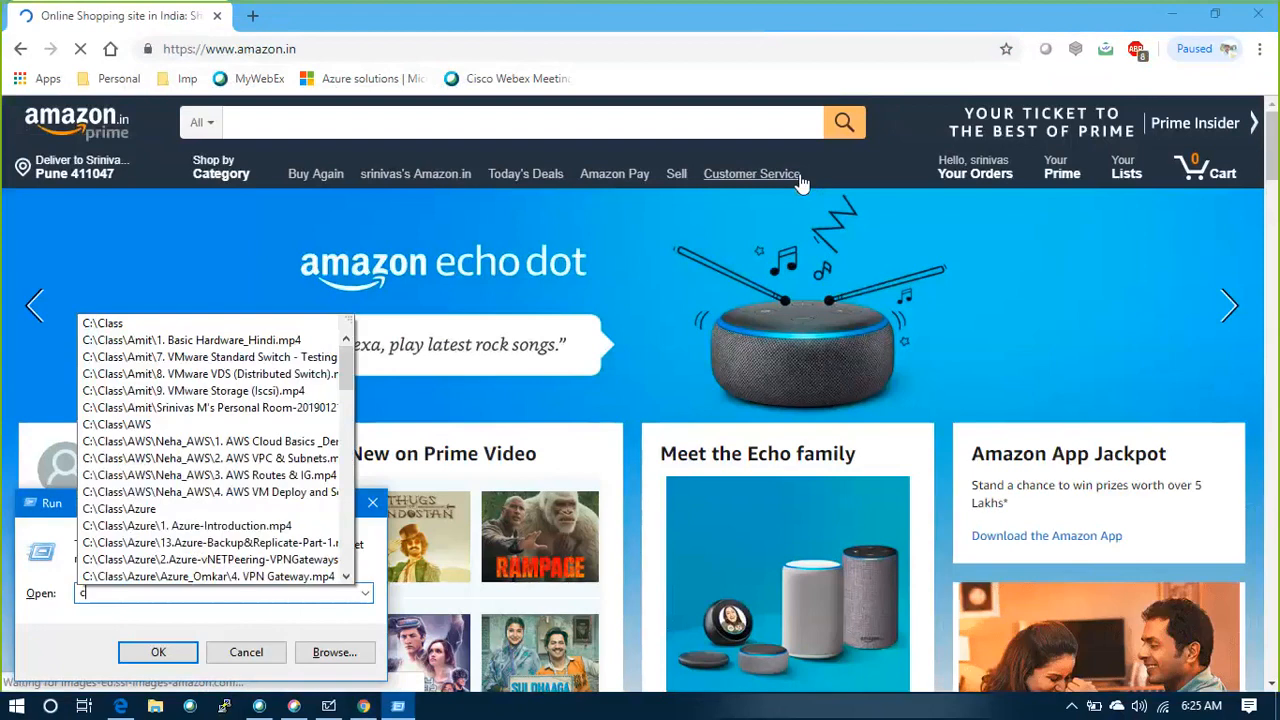
pyautogui.press('Return')
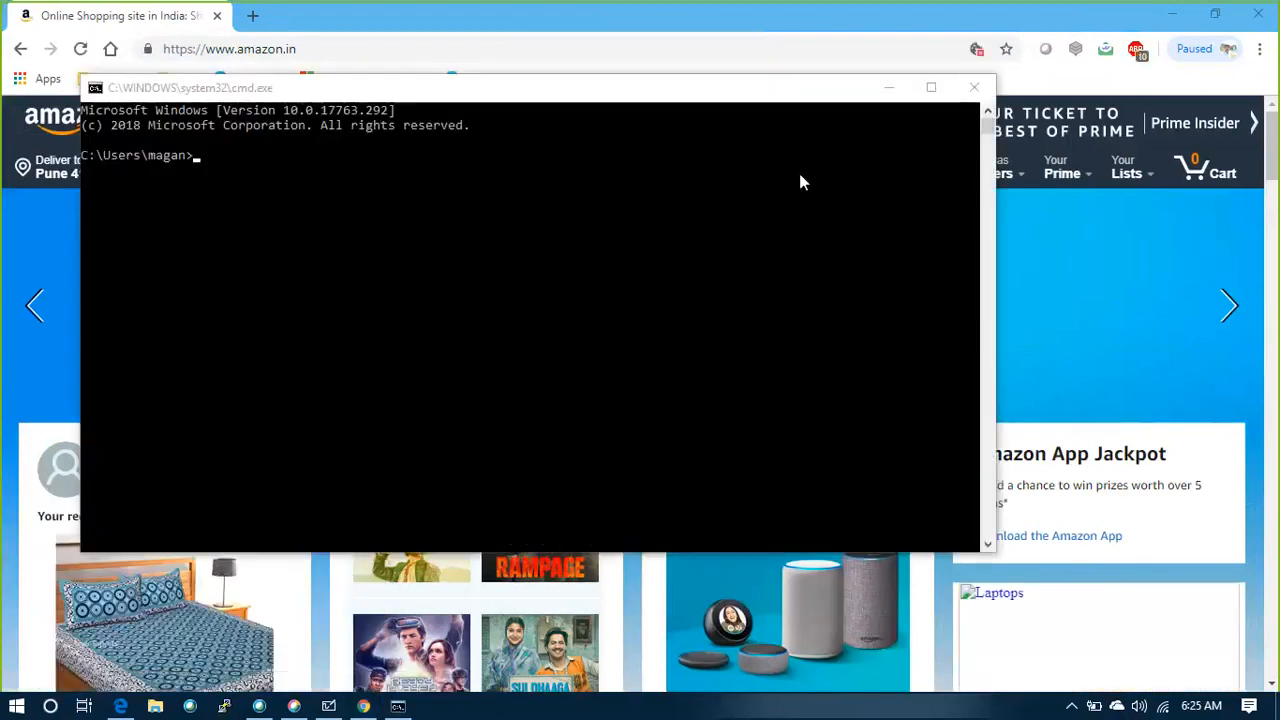
pyautogui.click(348, 200)
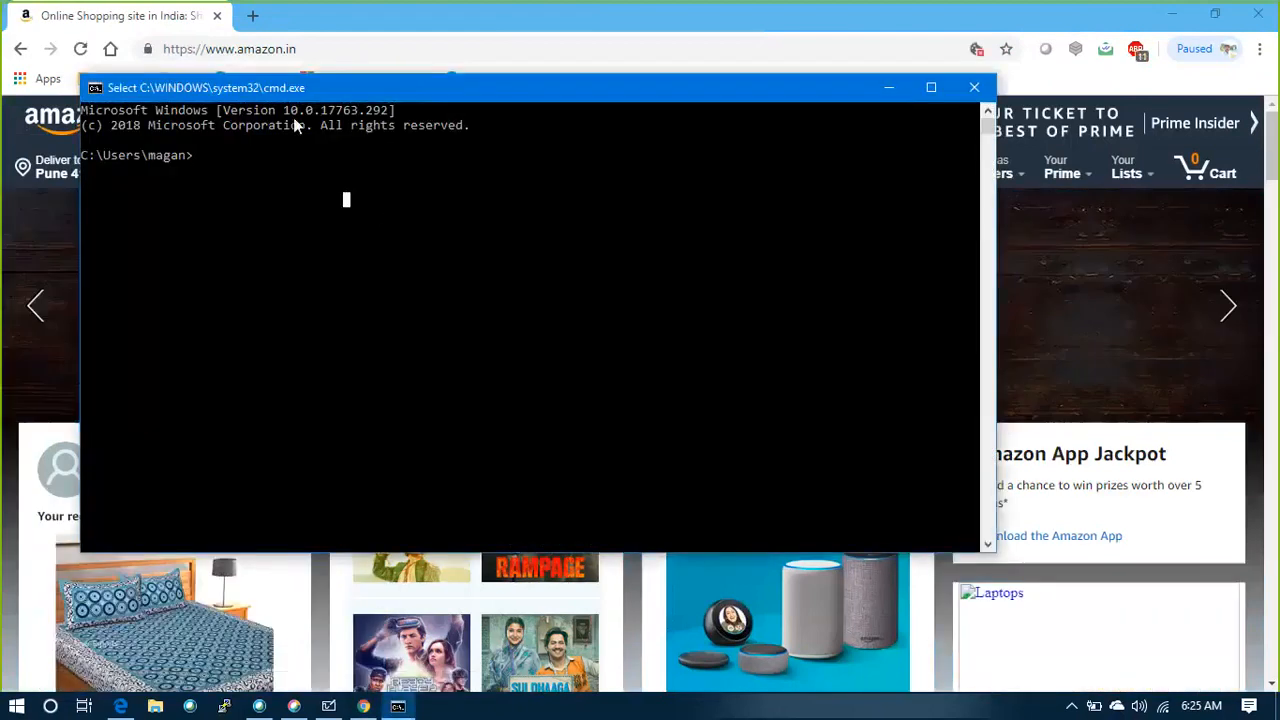
pyautogui.write('ping amazon.com')
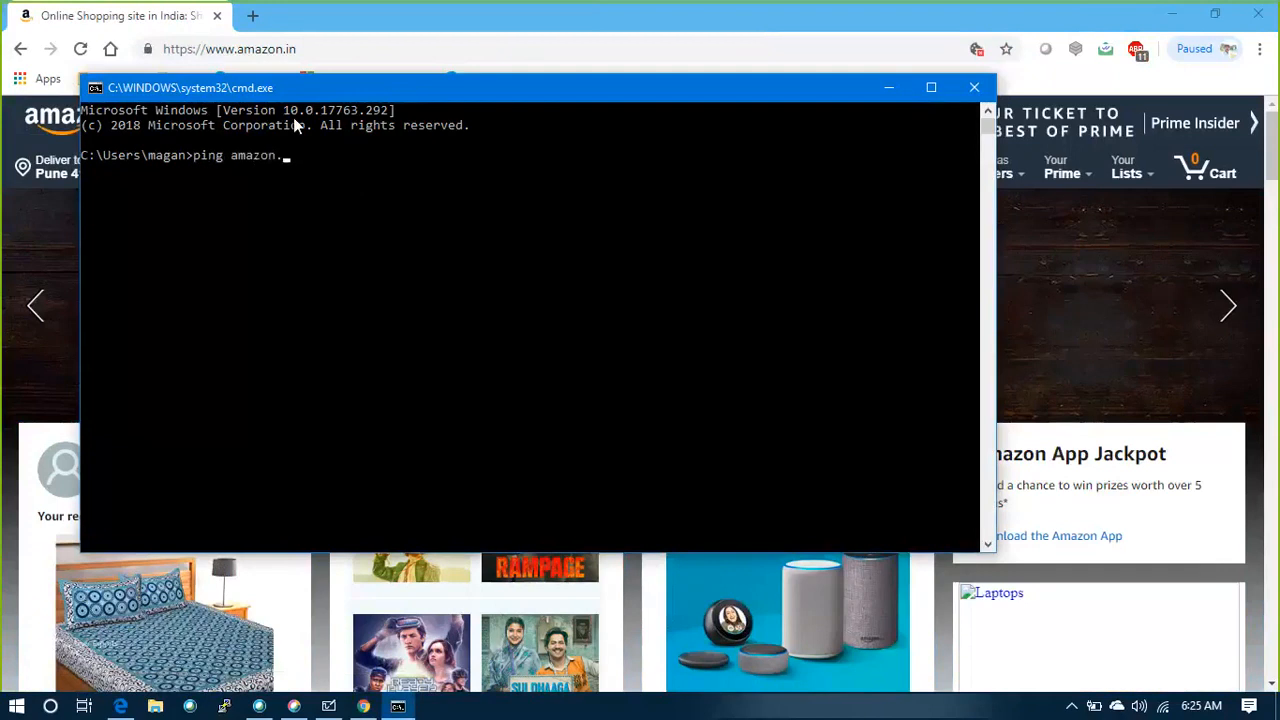
pyautogui.press('BackSpace')
pyautogui.press('BackSpace')
pyautogui.press('BackSpace')
pyautogui.write('in')
pyautogui.press('Return')
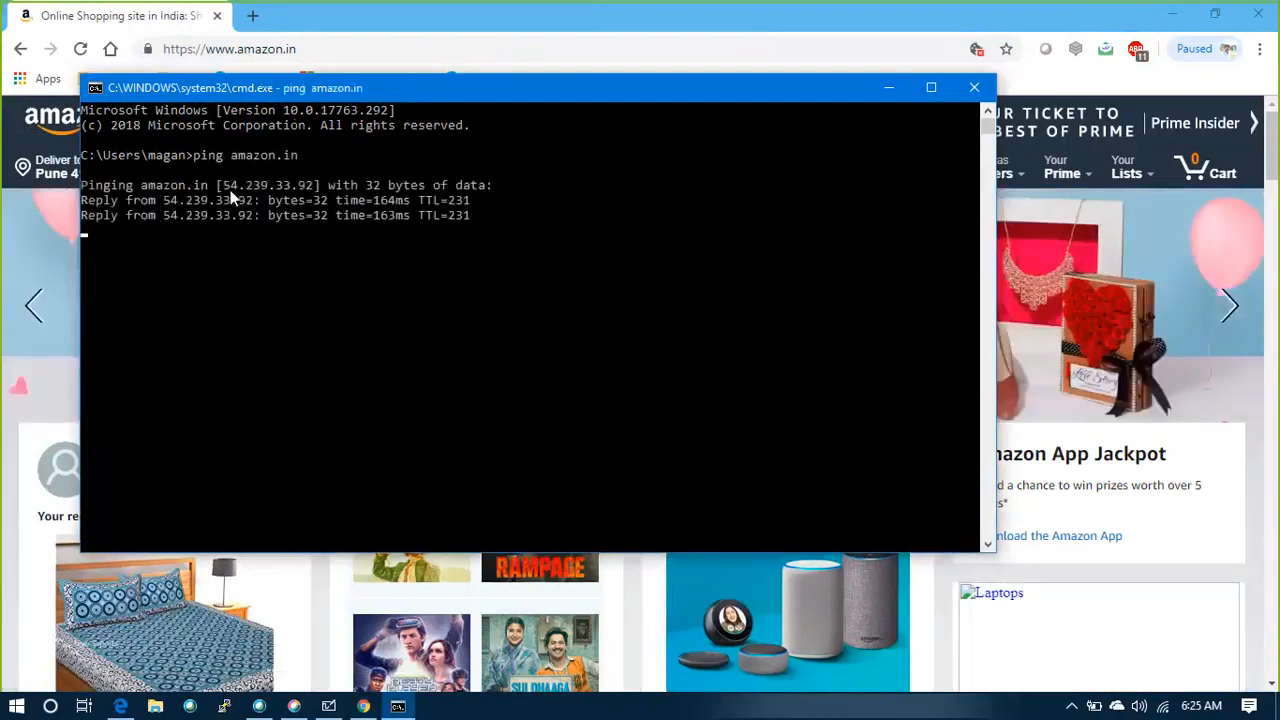
# Examine the resolved IP address and the replies in the ping output, with the whiteboard brought up behind the command prompt
pyautogui.moveTo(227, 186); pyautogui.dragTo(314, 187)
pyautogui.hotkey('ctrl', 'c')
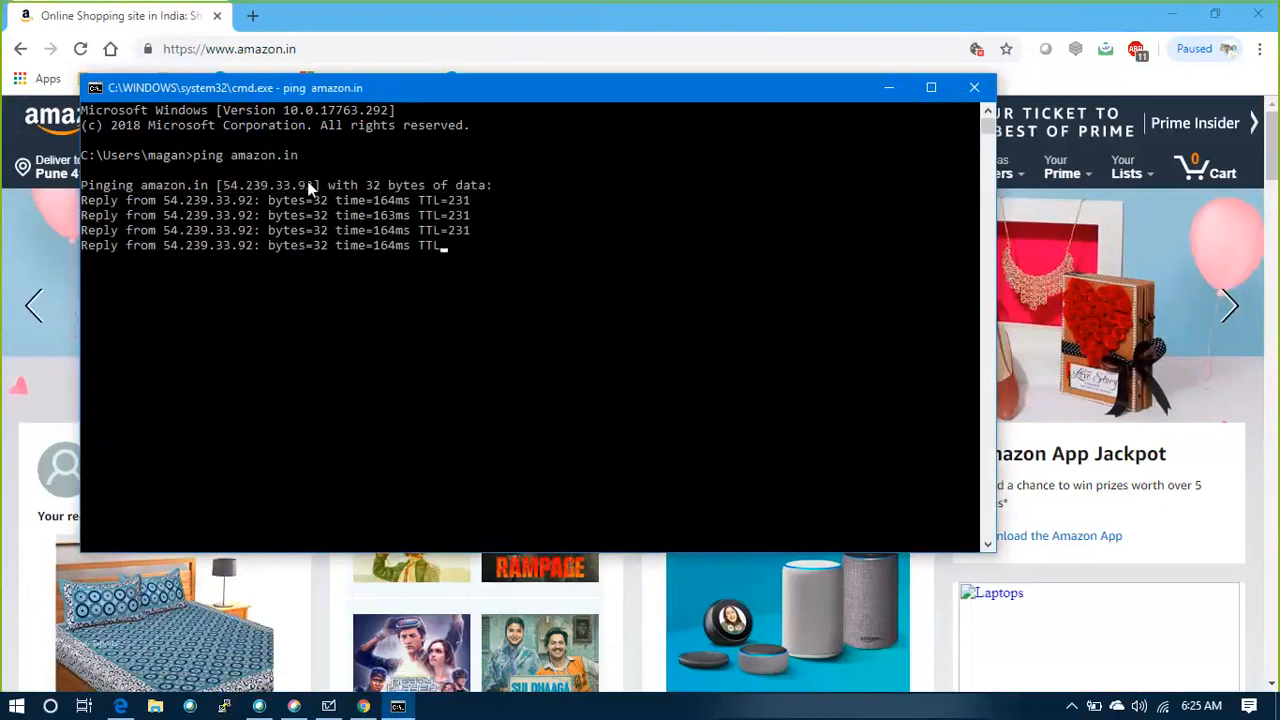
pyautogui.hotkey('alt', 'Tab')
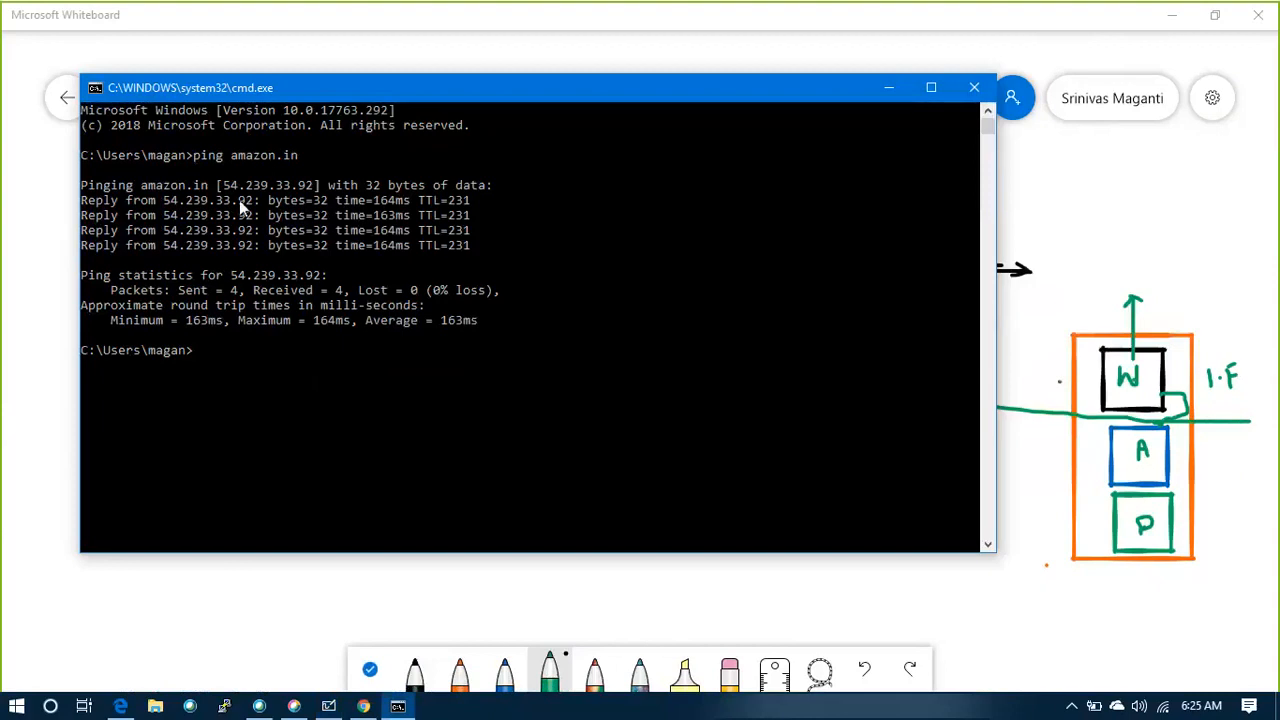
pyautogui.moveTo(86, 187); pyautogui.dragTo(100, 165)
# Switch back to Chrome and look through the amazon.in home page
pyautogui.hotkey('alt', 'Tab')
pyautogui.hotkey('alt', 'Tab')
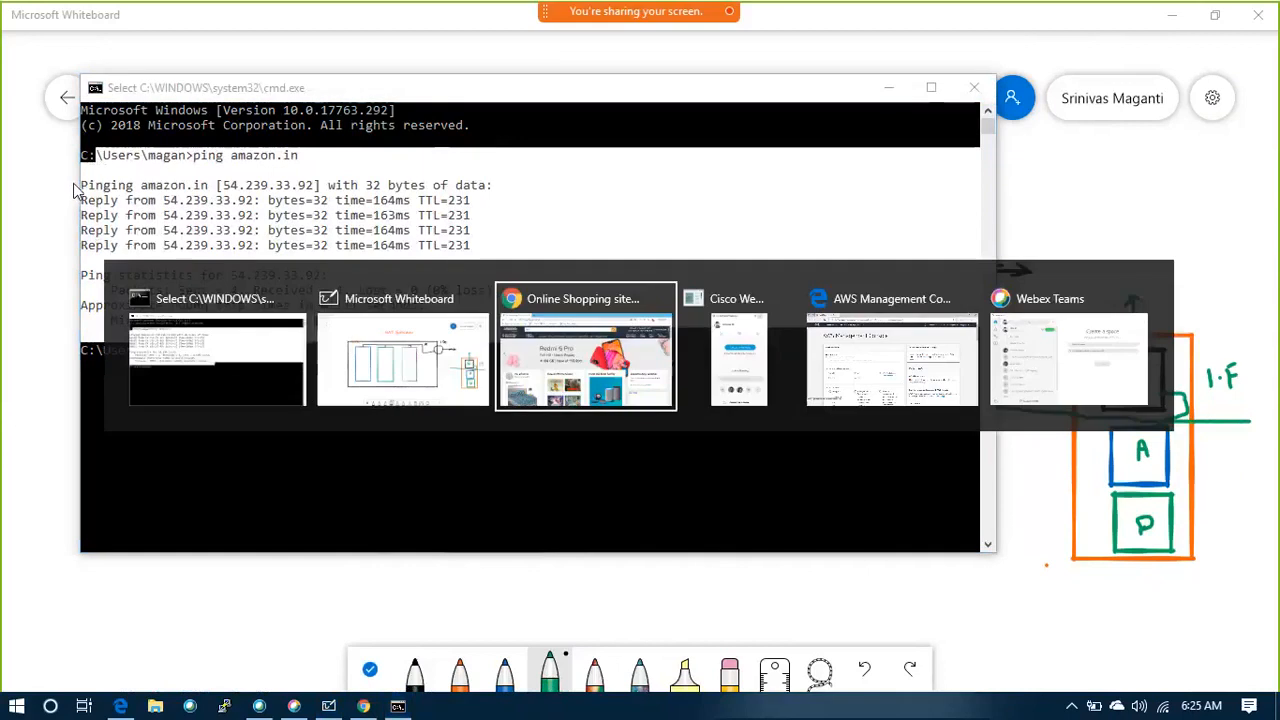
pyautogui.scroll(-10, 257, 449)
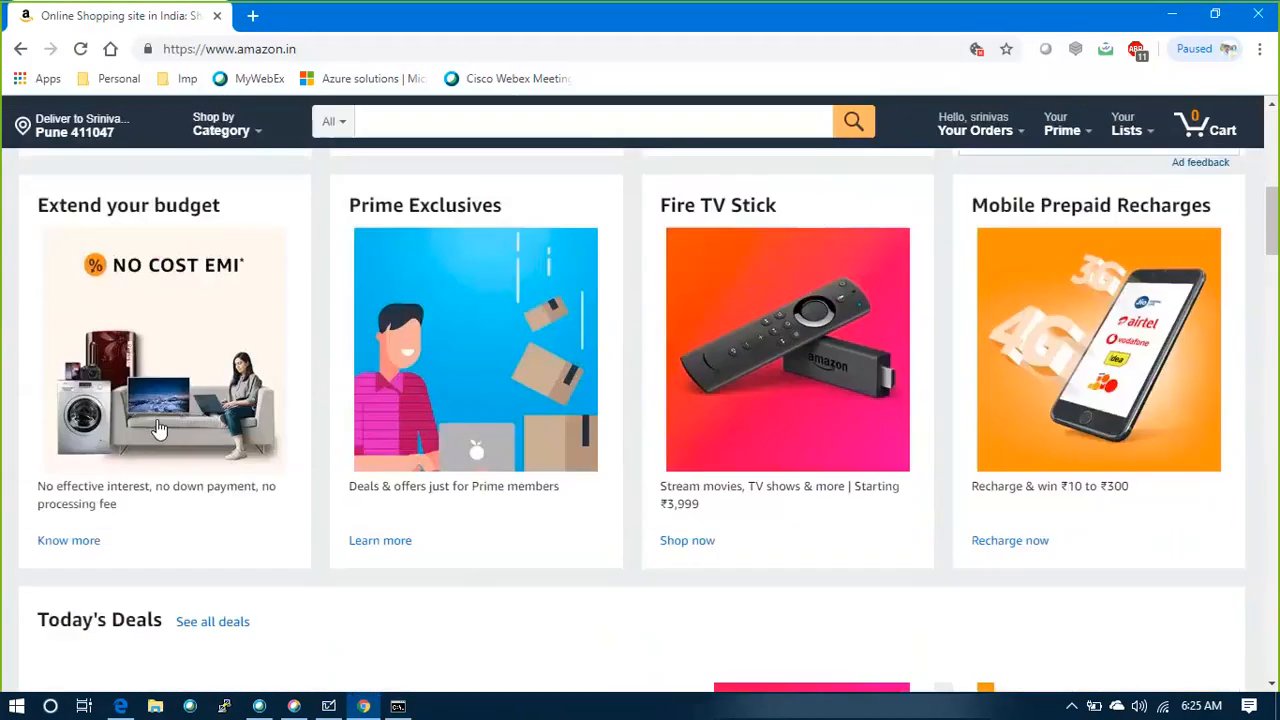
# Look through the product sections further down the amazon.in home page, as far as the footer links
pyautogui.scroll(-20, 530, 460)
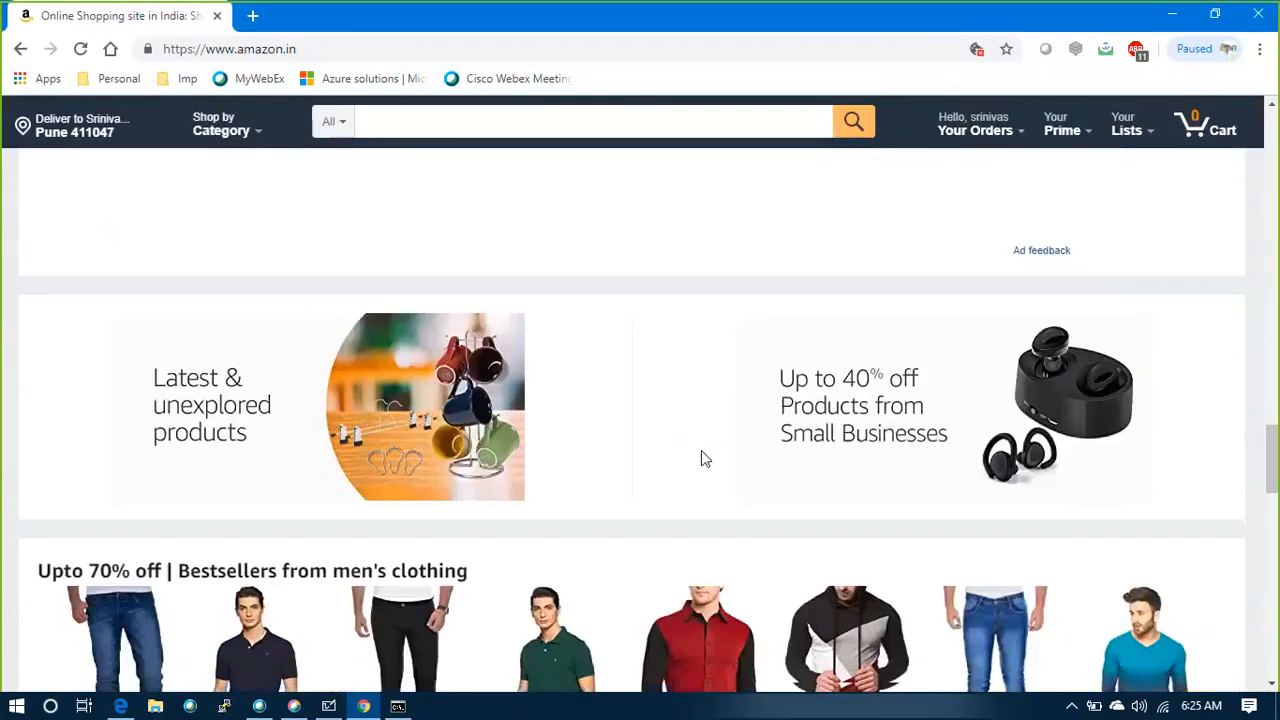
pyautogui.scroll(-15, 701, 458)
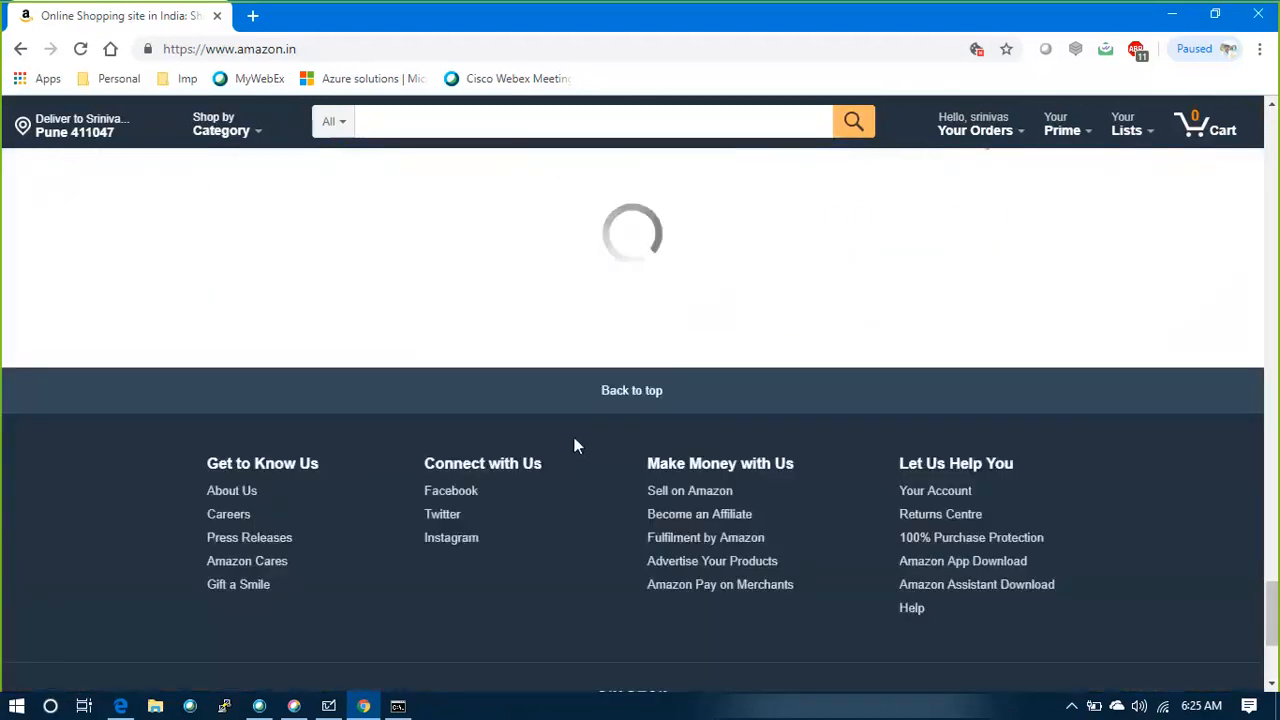
pyautogui.scroll(5, 576, 440)
pyautogui.scroll(2, 579, 443)
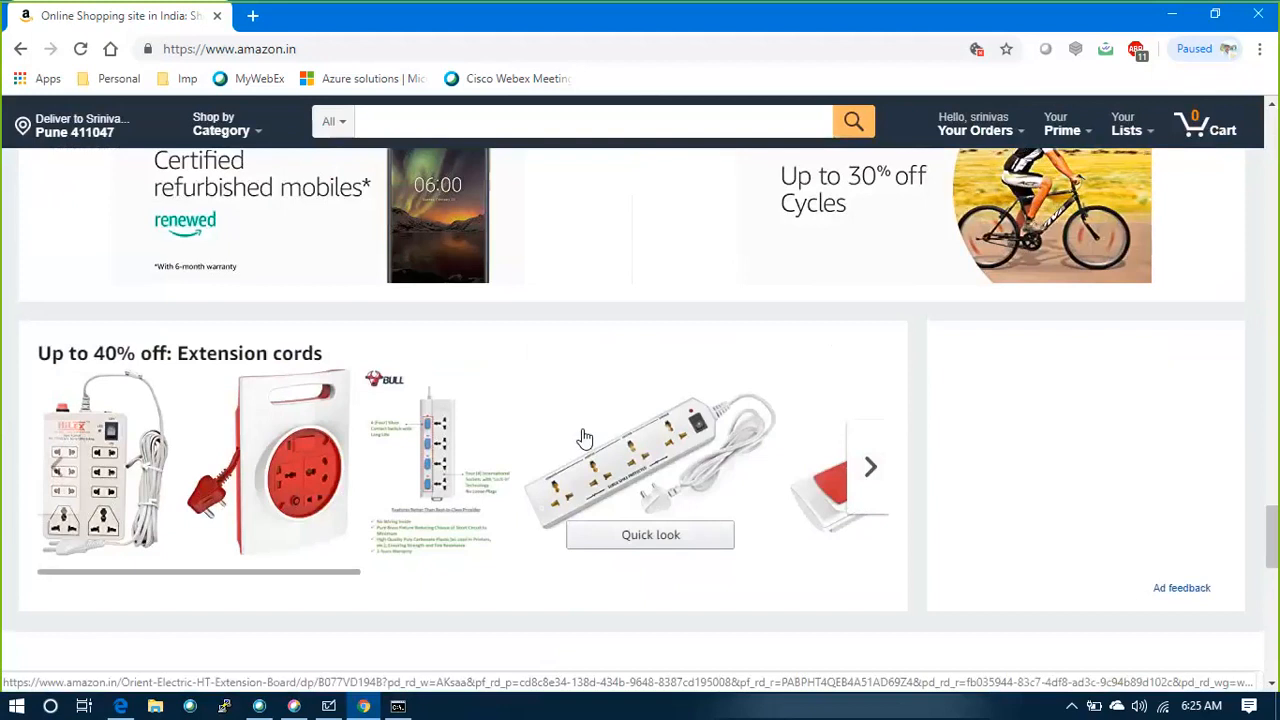
# Switch to Microsoft Whiteboard and draw green arrows from the W box to the A box and from the A box to the D box
pyautogui.hotkey('alt', 'Tab')
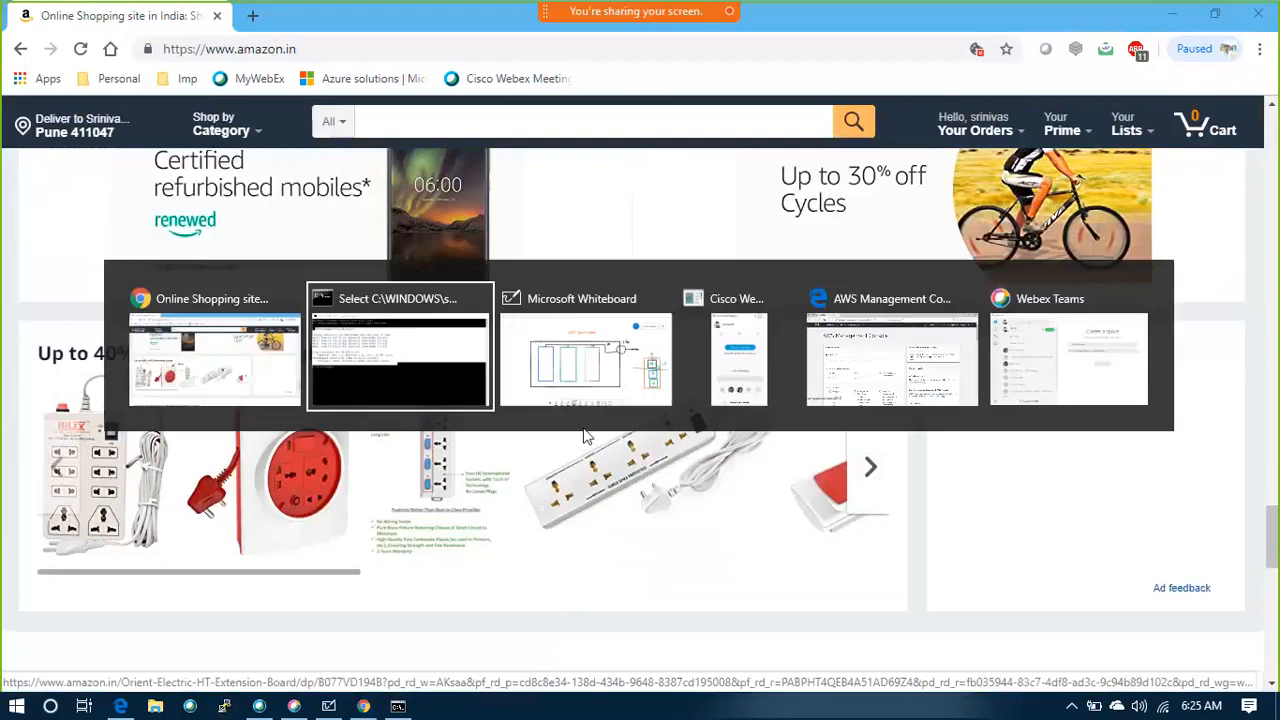
pyautogui.hotkey('alt', 'Tab')
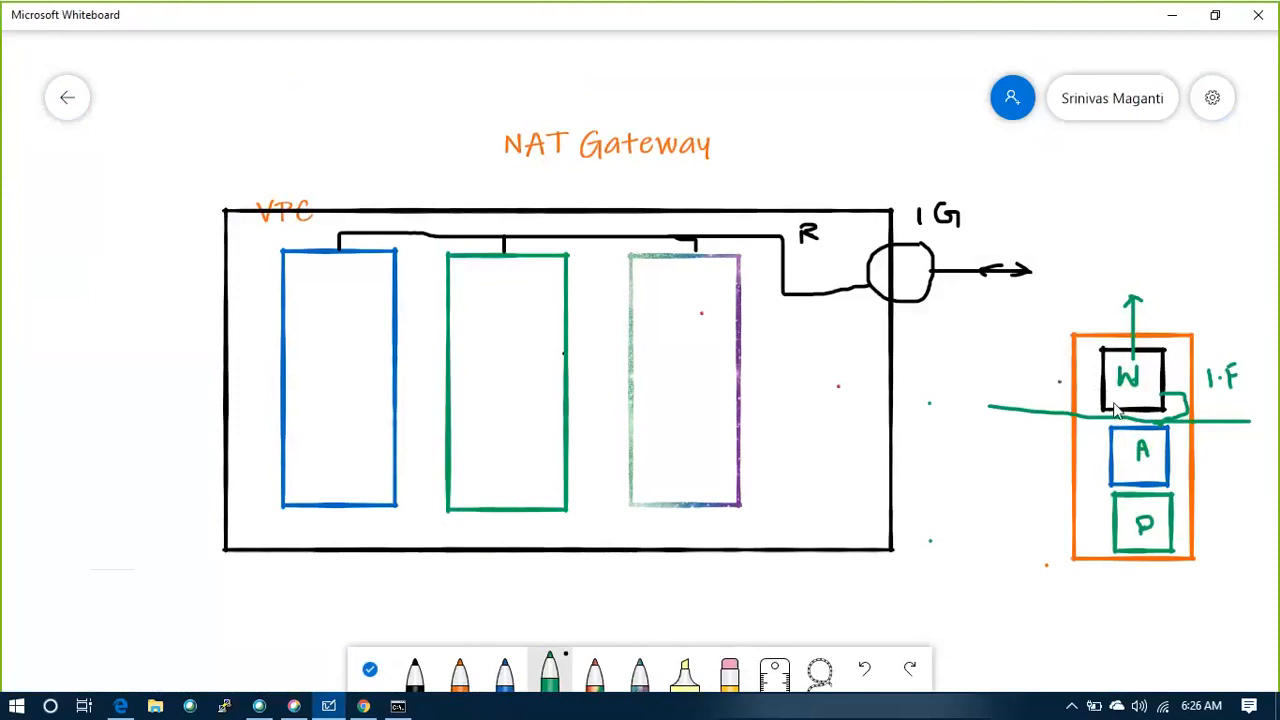
pyautogui.moveTo(1120, 424)
pyautogui.mouseDown()
pyautogui.moveTo(1090, 442)
pyautogui.moveTo(1106, 454)
pyautogui.mouseUp()
pyautogui.moveTo(1168, 464)
pyautogui.mouseDown()
pyautogui.moveTo(1190, 470)
pyautogui.moveTo(1178, 523)
pyautogui.mouseUp()
# Bring up amazon.in in Chrome, look back through its product sections, and return to Microsoft Whiteboard
pyautogui.hotkey('alt', 'Tab')
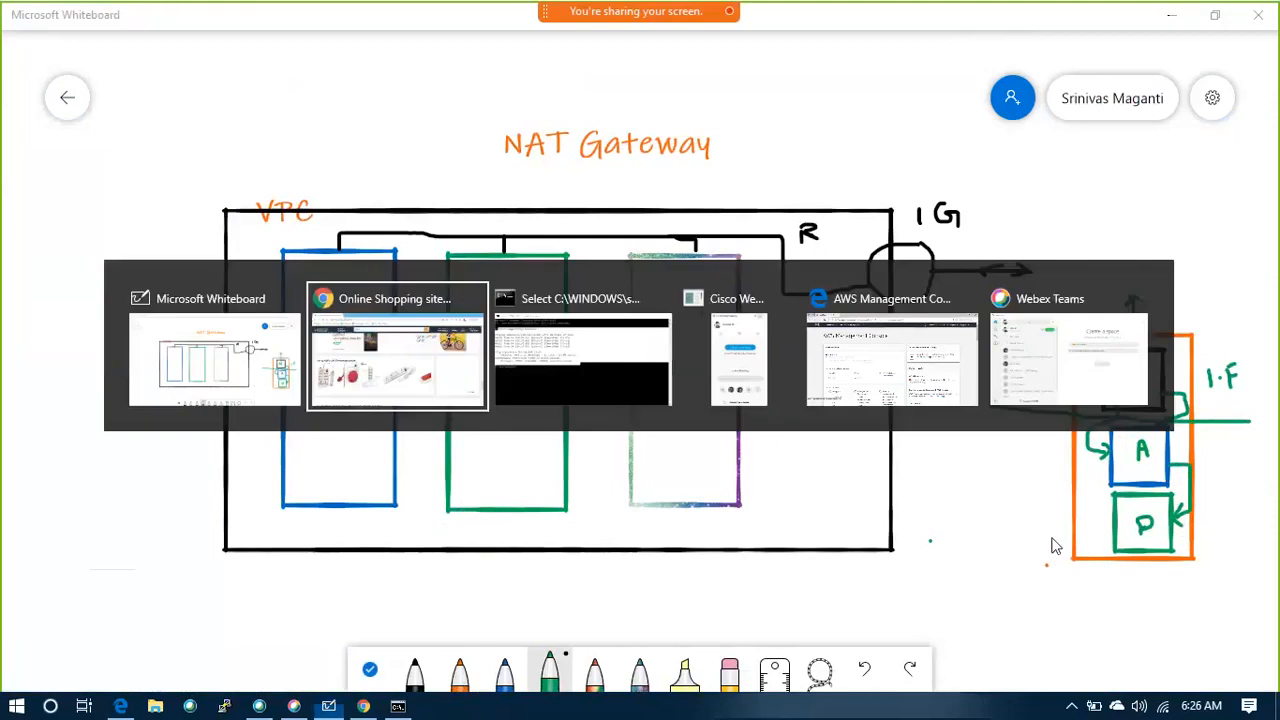
pyautogui.scroll(5, 554, 400)
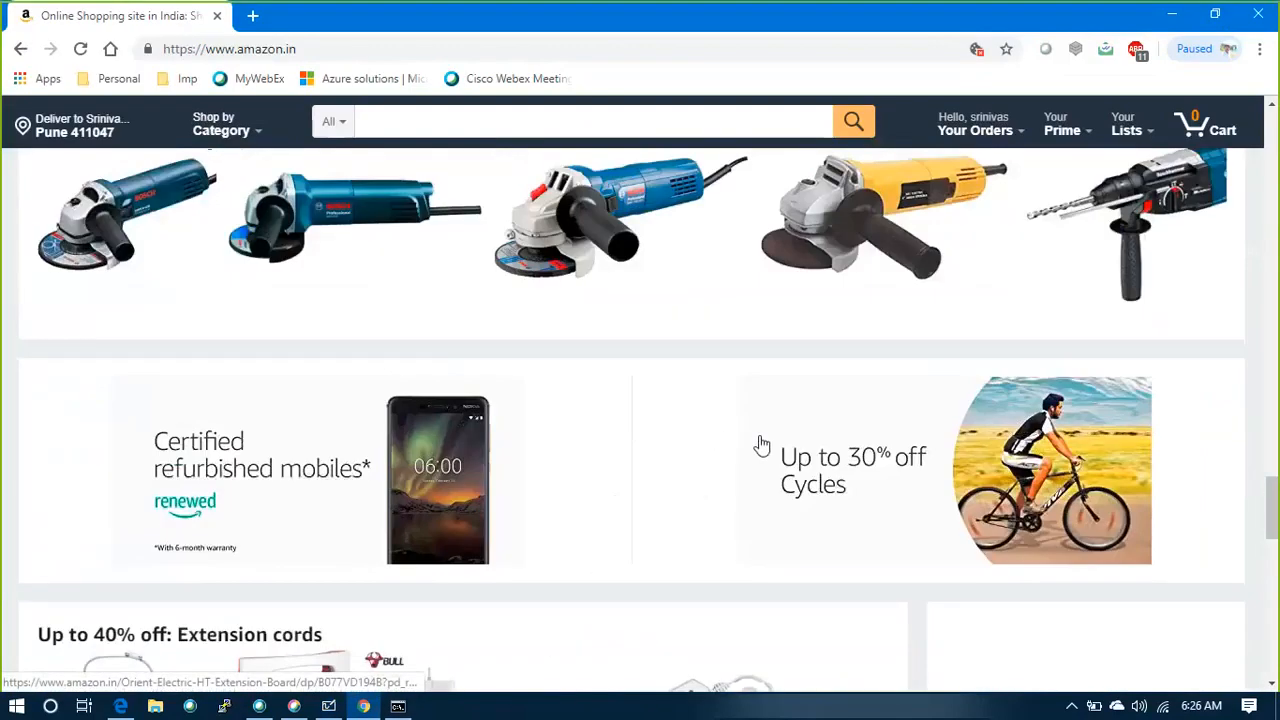
pyautogui.scroll(8, 758, 376)
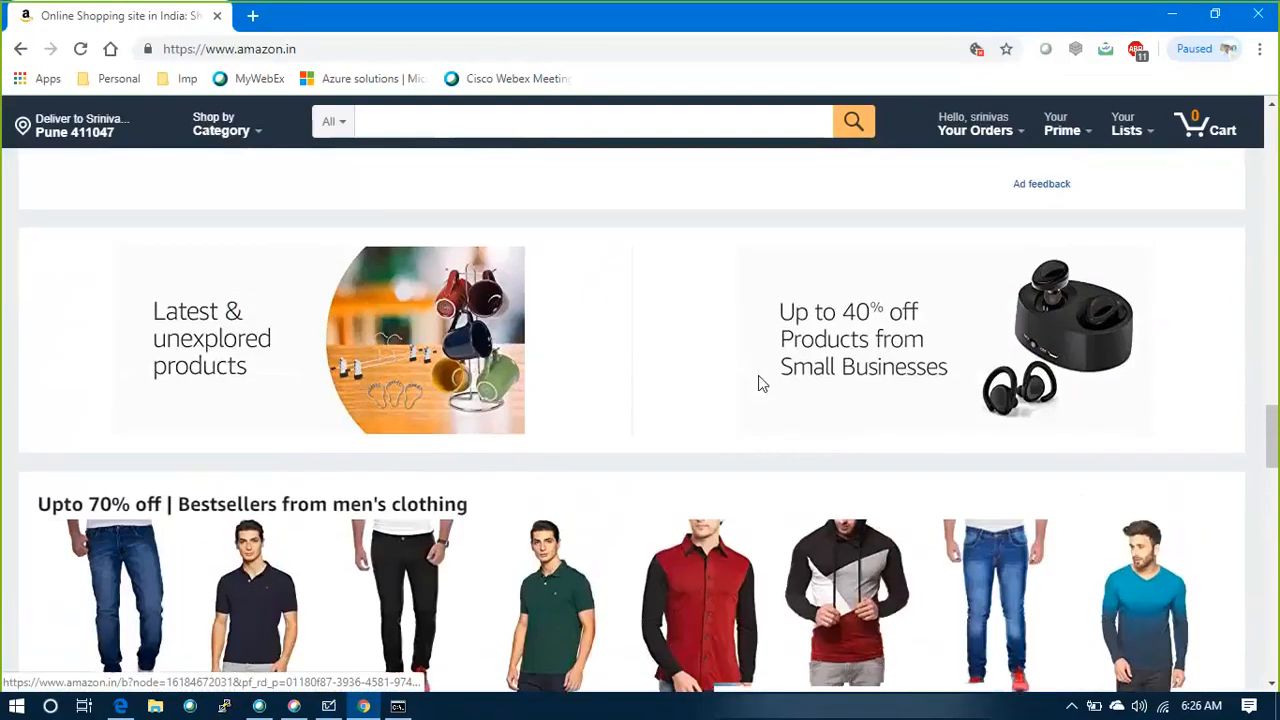
pyautogui.scroll(2, 758, 384)
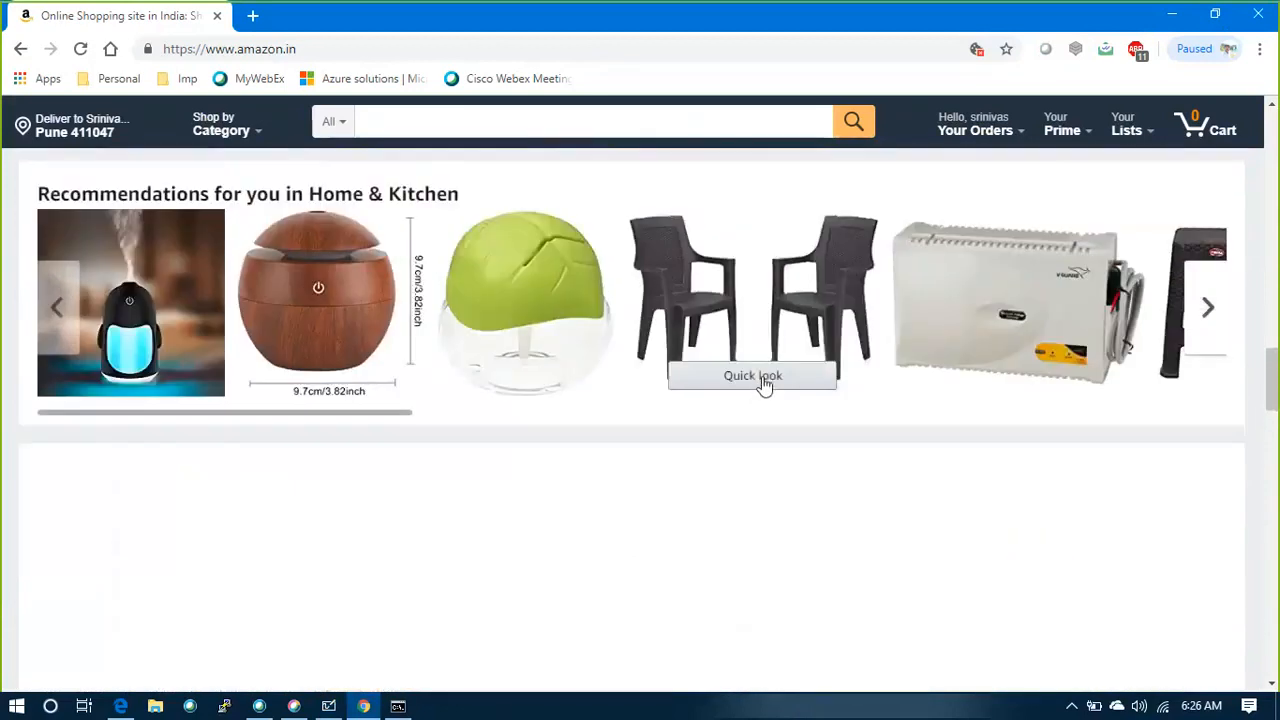
pyautogui.hotkey('alt', 'Tab')
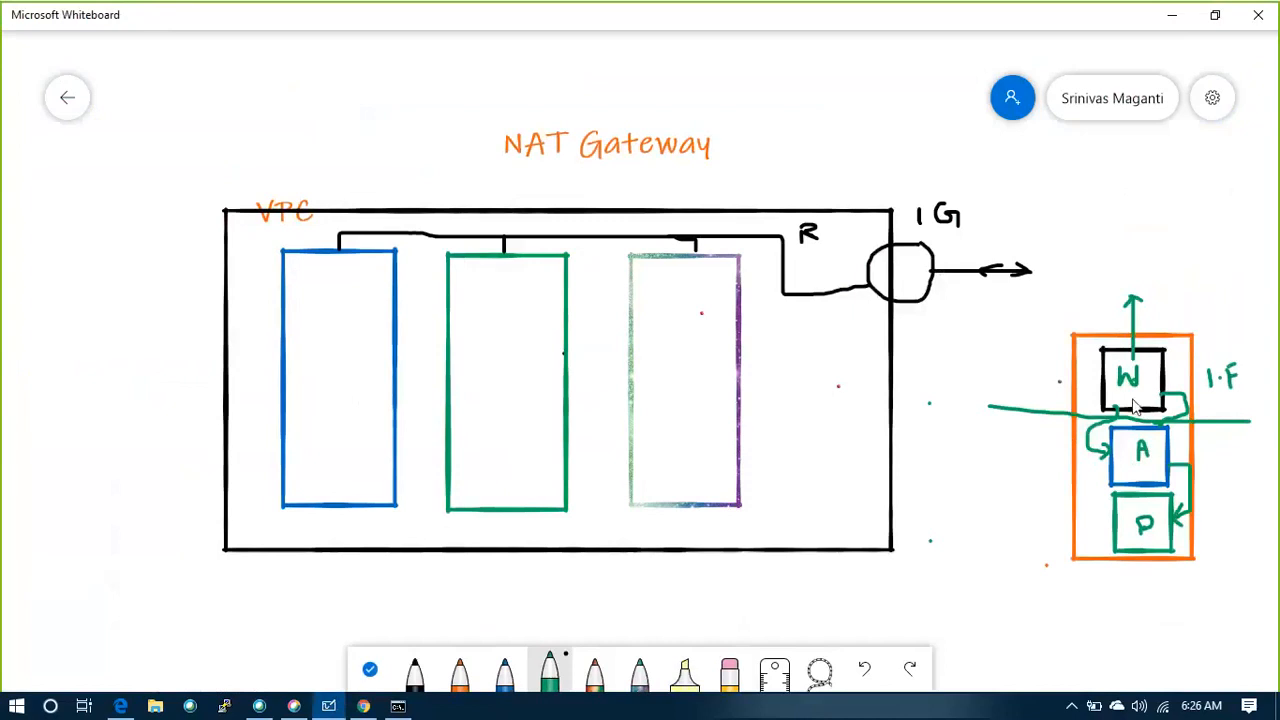
pyautogui.hotkey('alt', 'Tab')
pyautogui.hotkey('alt', 'Tab')
# Underline the letter A in the server stack in green and undo the extra stroke
pyautogui.moveTo(1134, 466); pyautogui.dragTo(1150, 466)
pyautogui.moveTo(1133, 541)
pyautogui.mouseDown()
pyautogui.moveTo(1162, 540)
pyautogui.moveTo(1160, 510)
pyautogui.moveTo(1130, 512)
pyautogui.moveTo(1133, 541)
pyautogui.mouseUp()
pyautogui.hotkey('ctrl', 'z')
pyautogui.click(738, 20)
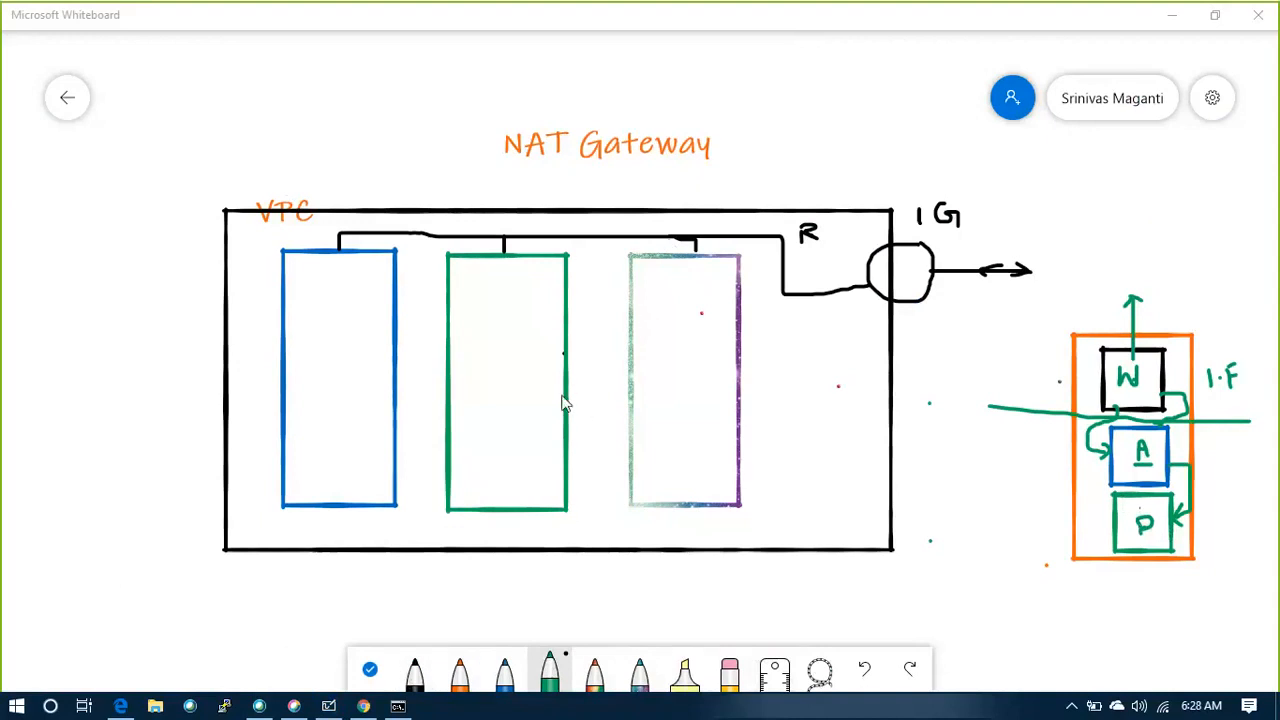
# Draw a black square inside the upper part of the purple subnet box and label the purple, green and blue boxes M, W and D
pyautogui.click(414, 676)
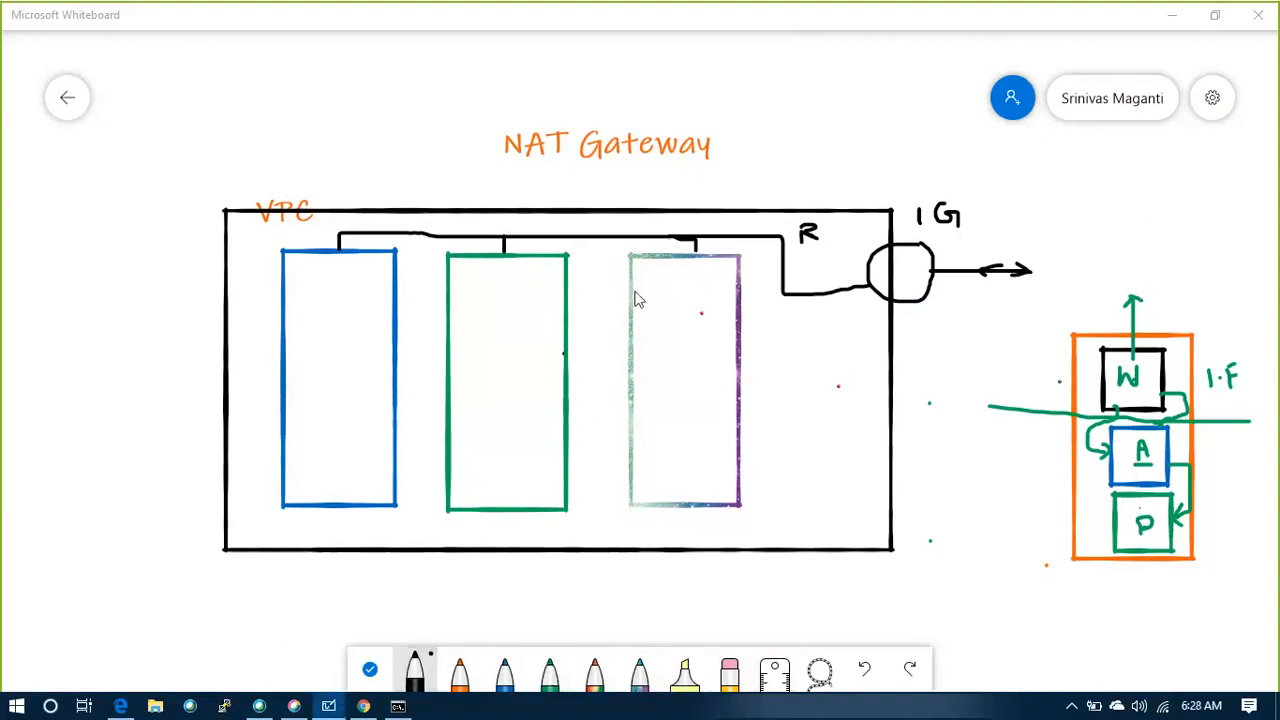
pyautogui.moveTo(648, 276)
pyautogui.mouseDown()
pyautogui.moveTo(650, 326)
pyautogui.moveTo(708, 325)
pyautogui.moveTo(714, 280)
pyautogui.moveTo(649, 272)
pyautogui.mouseUp()
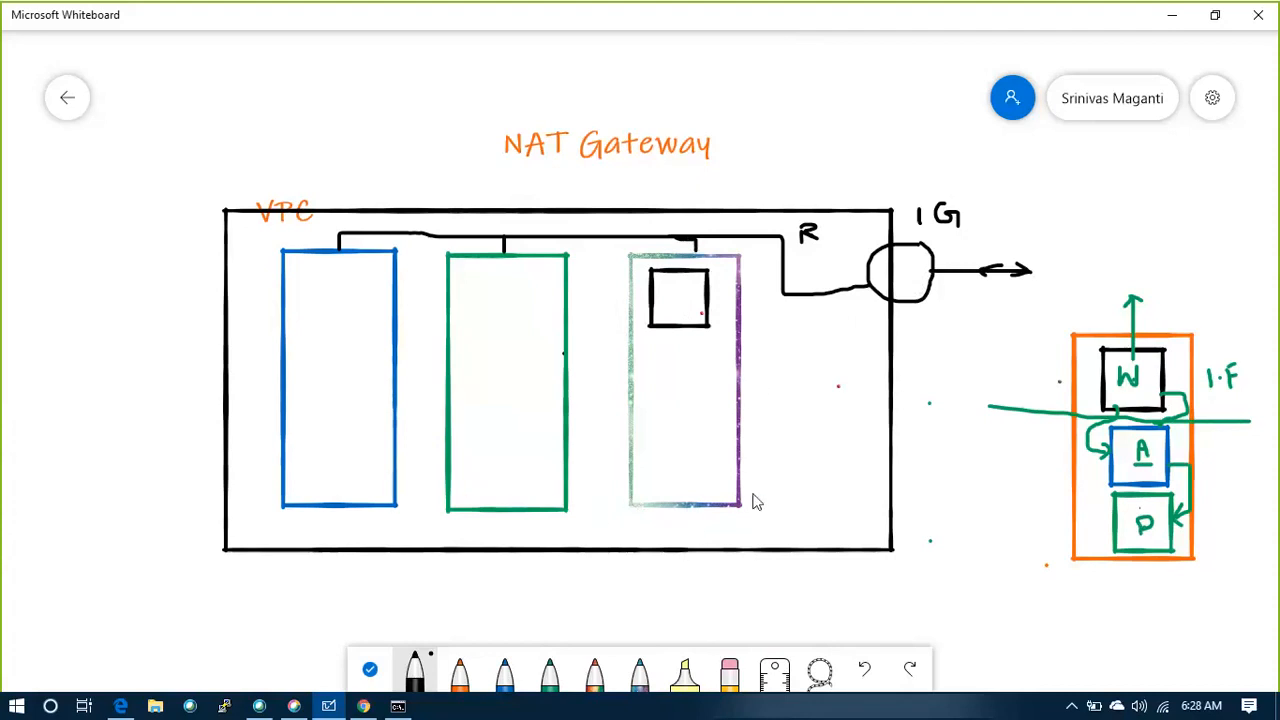
pyautogui.moveTo(757, 491)
pyautogui.mouseDown()
pyautogui.moveTo(758, 506)
pyautogui.moveTo(764, 490)
pyautogui.moveTo(775, 506)
pyautogui.mouseUp()
pyautogui.moveTo(600, 496); pyautogui.dragTo(603, 473)
pyautogui.moveTo(402, 472); pyautogui.dragTo(406, 486)
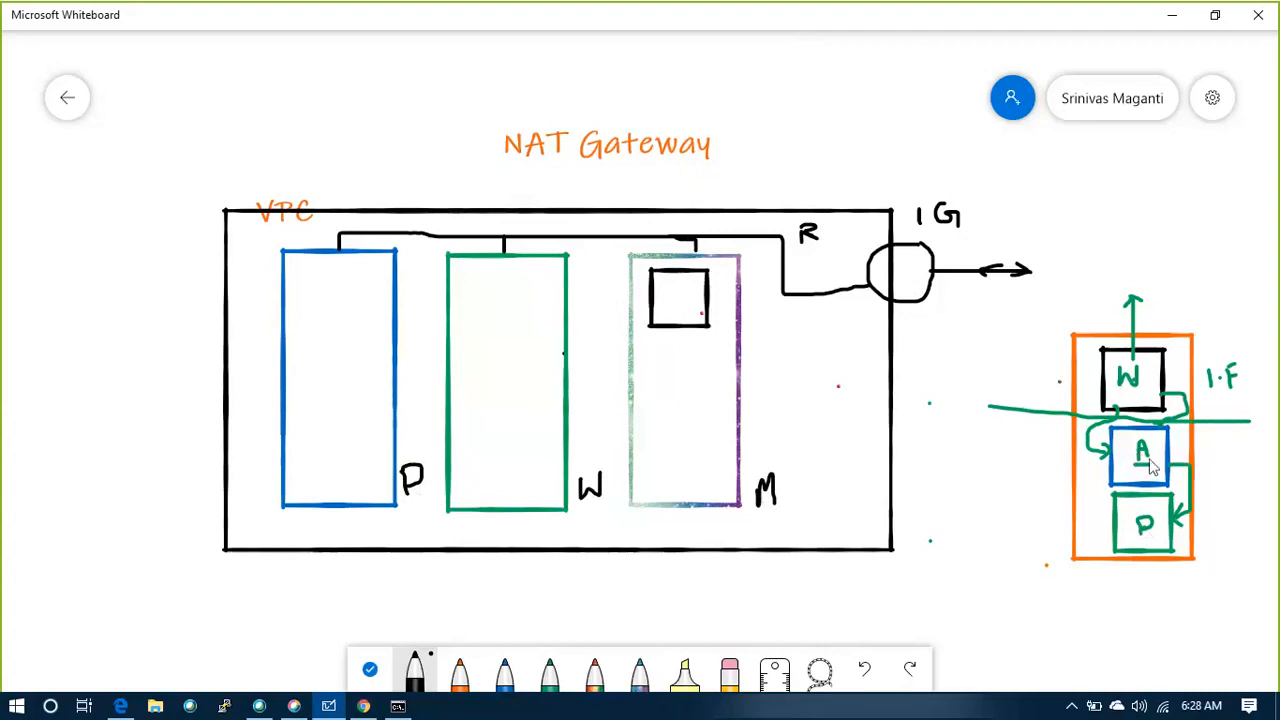
# Cross out the A in the server stack and add a second black square to the M box, with short lines inside the first
pyautogui.moveTo(1128, 436)
pyautogui.mouseDown()
pyautogui.moveTo(1151, 458)
pyautogui.moveTo(1134, 466)
pyautogui.mouseUp()
pyautogui.moveTo(650, 349)
pyautogui.mouseDown()
pyautogui.moveTo(694, 409)
pyautogui.moveTo(717, 409)
pyautogui.moveTo(720, 357)
pyautogui.moveTo(650, 349)
pyautogui.mouseUp()
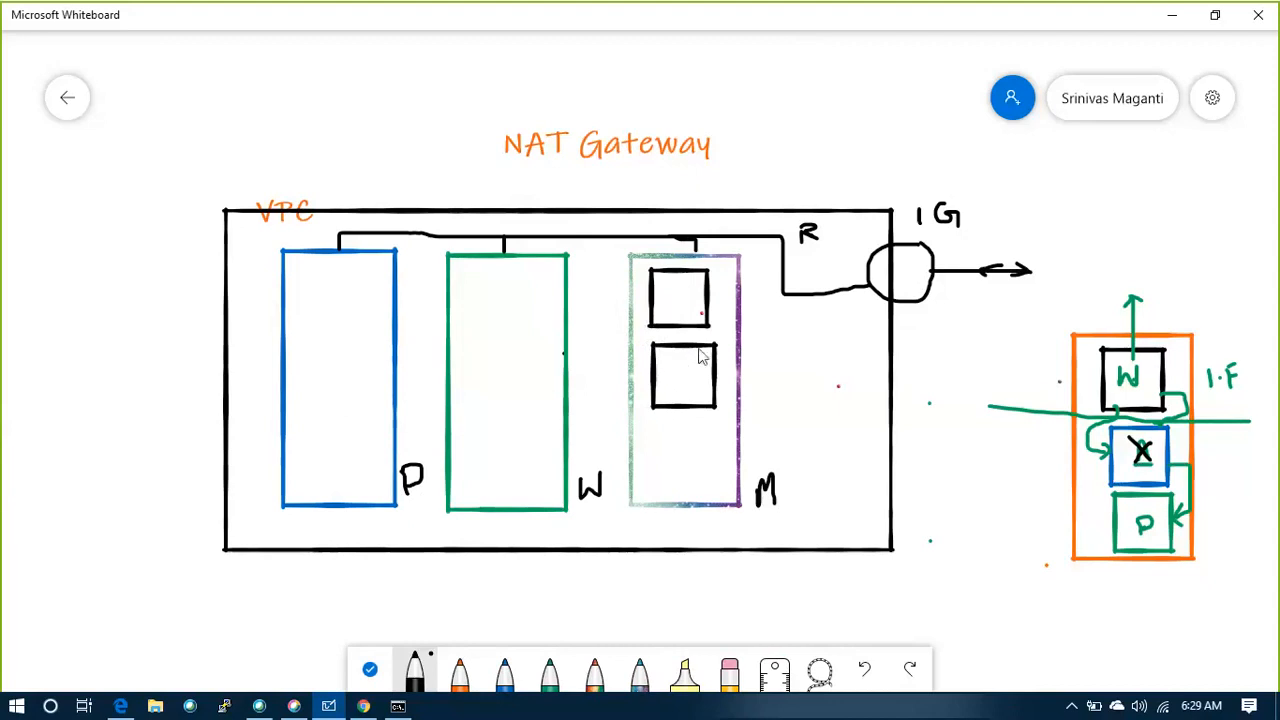
pyautogui.moveTo(656, 290)
pyautogui.mouseDown()
pyautogui.moveTo(668, 290)
pyautogui.moveTo(663, 302)
pyautogui.mouseUp()
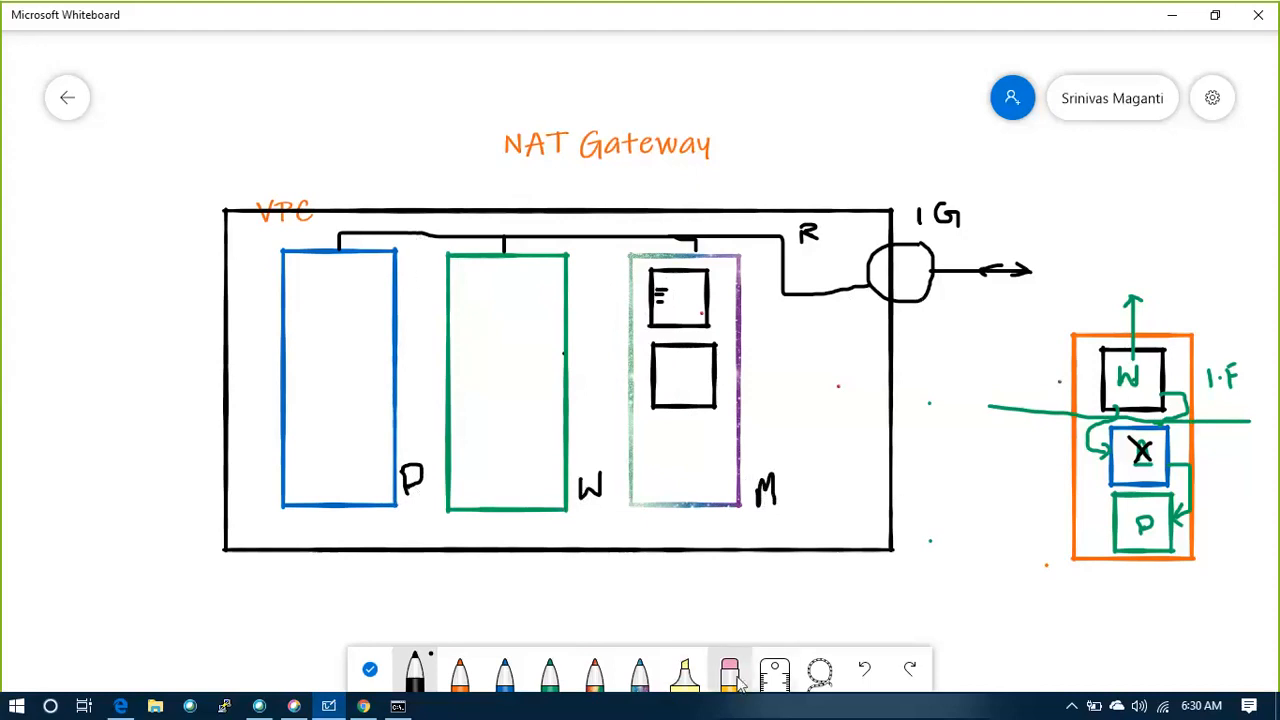
# With the rainbow pen, draw a small box on the route line between the D and W boxes, with a line up to the label IG
pyautogui.click(594, 670)
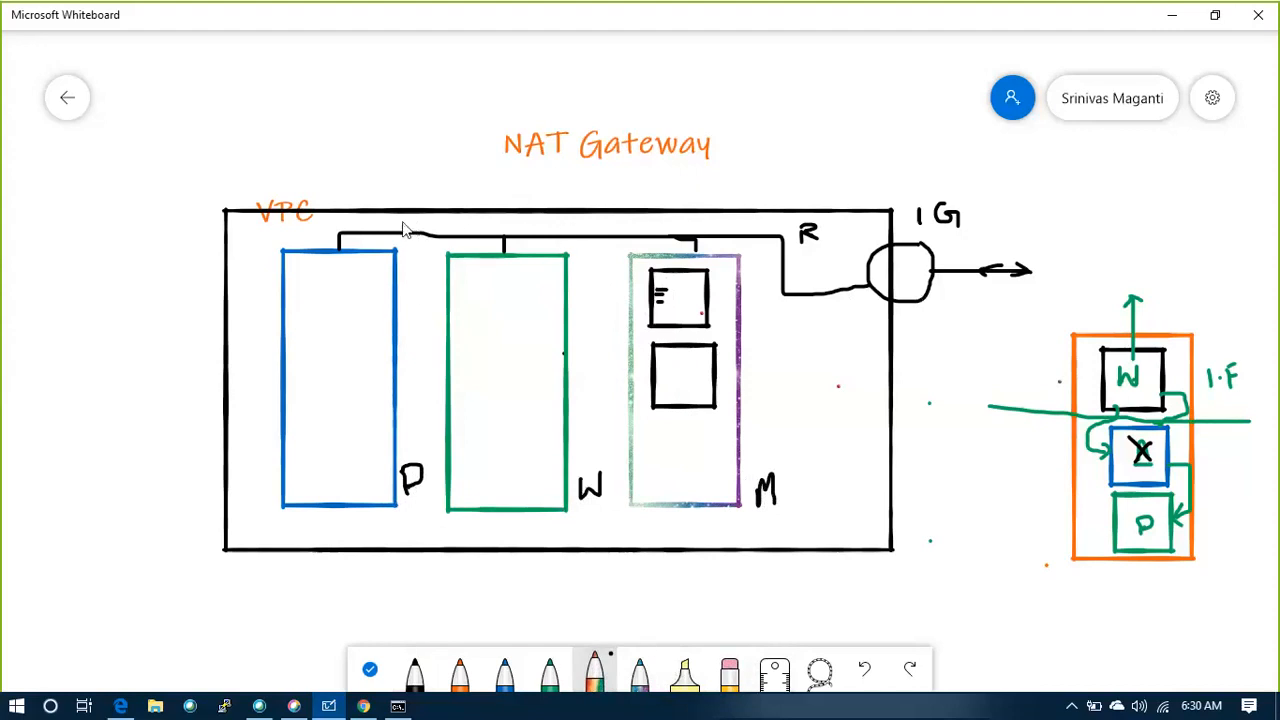
pyautogui.moveTo(401, 224)
pyautogui.mouseDown()
pyautogui.moveTo(405, 253)
pyautogui.moveTo(432, 255)
pyautogui.moveTo(452, 233)
pyautogui.moveTo(444, 219)
pyautogui.moveTo(402, 221)
pyautogui.moveTo(415, 182)
pyautogui.moveTo(402, 171)
pyautogui.moveTo(427, 152)
pyautogui.mouseUp()
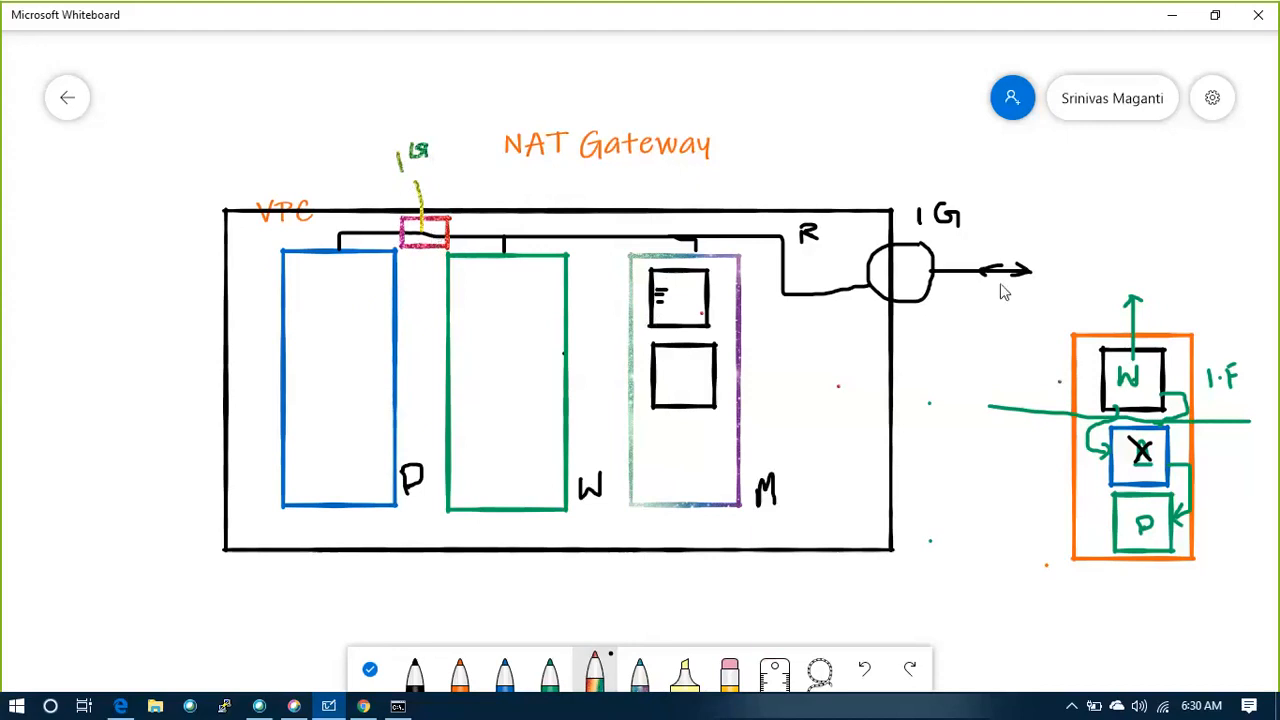
pyautogui.moveTo(1108, 266)
pyautogui.mouseDown()
pyautogui.moveTo(1050, 289)
pyautogui.moveTo(882, 274)
pyautogui.moveTo(722, 234)
pyautogui.moveTo(448, 220)
pyautogui.moveTo(402, 240)
pyautogui.moveTo(383, 294)
pyautogui.mouseUp()
pyautogui.moveTo(460, 200)
pyautogui.mouseDown()
pyautogui.moveTo(474, 220)
pyautogui.moveTo(461, 221)
pyautogui.mouseUp()
pyautogui.moveTo(683, 383)
pyautogui.mouseDown()
pyautogui.moveTo(692, 266)
pyautogui.moveTo(656, 241)
pyautogui.moveTo(415, 236)
pyautogui.moveTo(352, 316)
pyautogui.moveTo(367, 298)
pyautogui.mouseUp()
# Try an orange square in the D box with an orange arrow running along the route line and out through the internet gateway
pyautogui.click(549, 670)
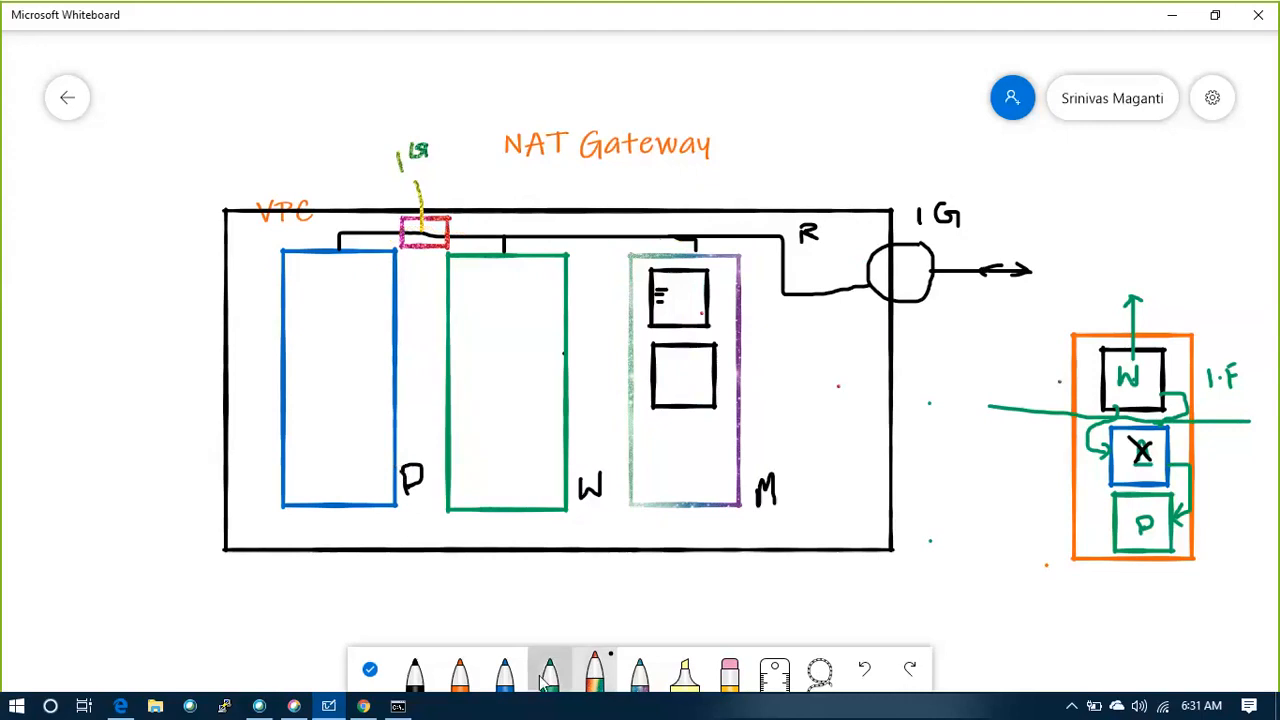
pyautogui.click(460, 673)
pyautogui.moveTo(313, 281)
pyautogui.mouseDown()
pyautogui.moveTo(313, 332)
pyautogui.moveTo(362, 341)
pyautogui.moveTo(370, 290)
pyautogui.moveTo(318, 287)
pyautogui.mouseUp()
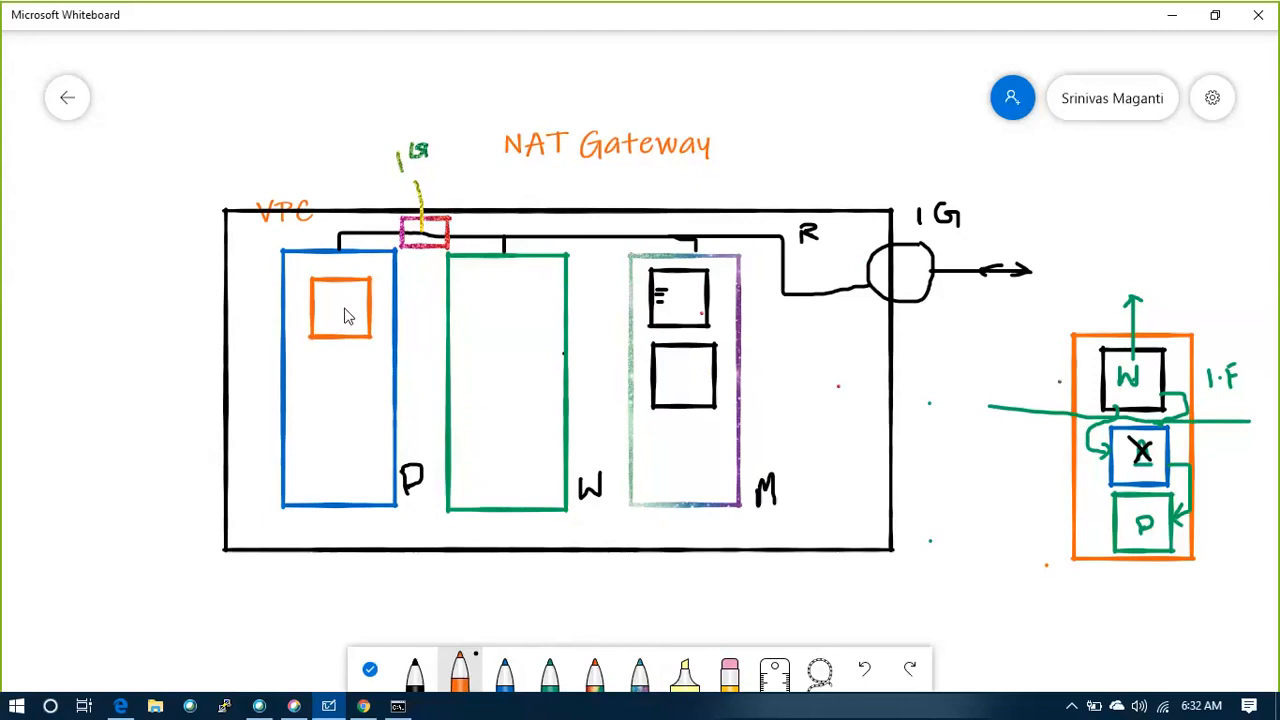
pyautogui.moveTo(340, 322)
pyautogui.mouseDown()
pyautogui.moveTo(343, 262)
pyautogui.moveTo(450, 240)
pyautogui.moveTo(572, 238)
pyautogui.mouseUp()
pyautogui.moveTo(756, 255); pyautogui.dragTo(1077, 275)
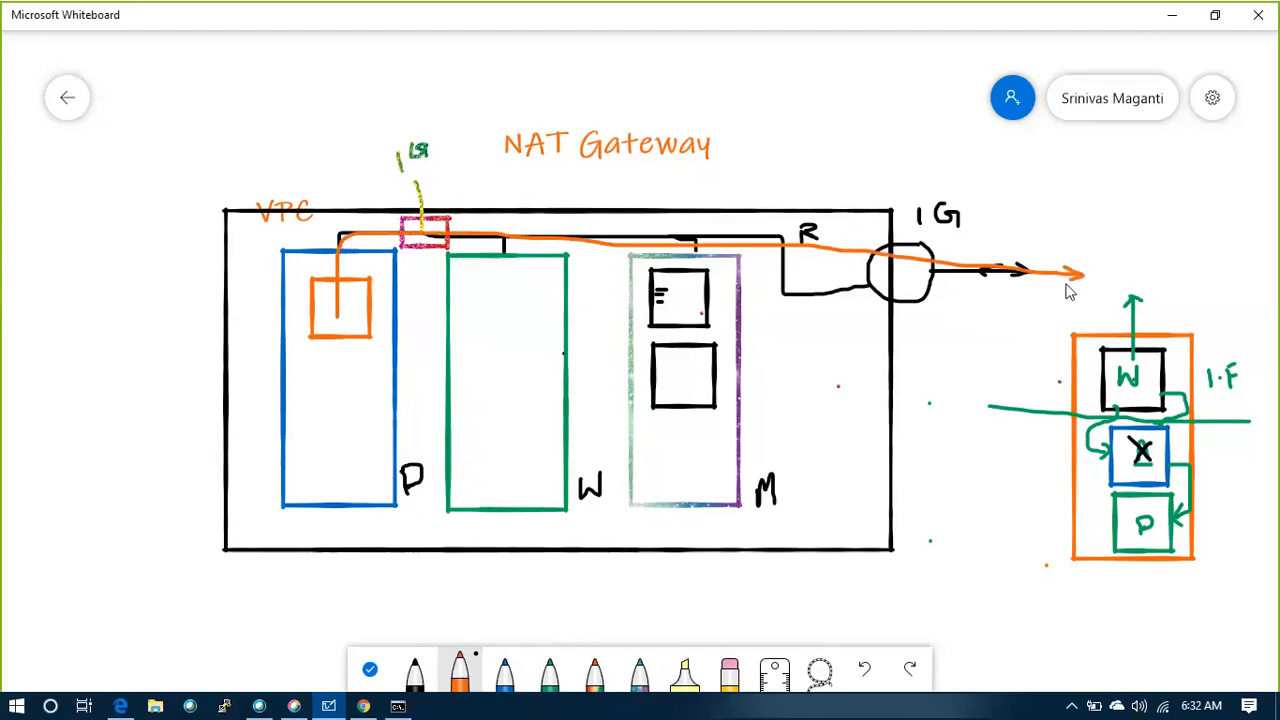
pyautogui.hotkey('ctrl', 'z')
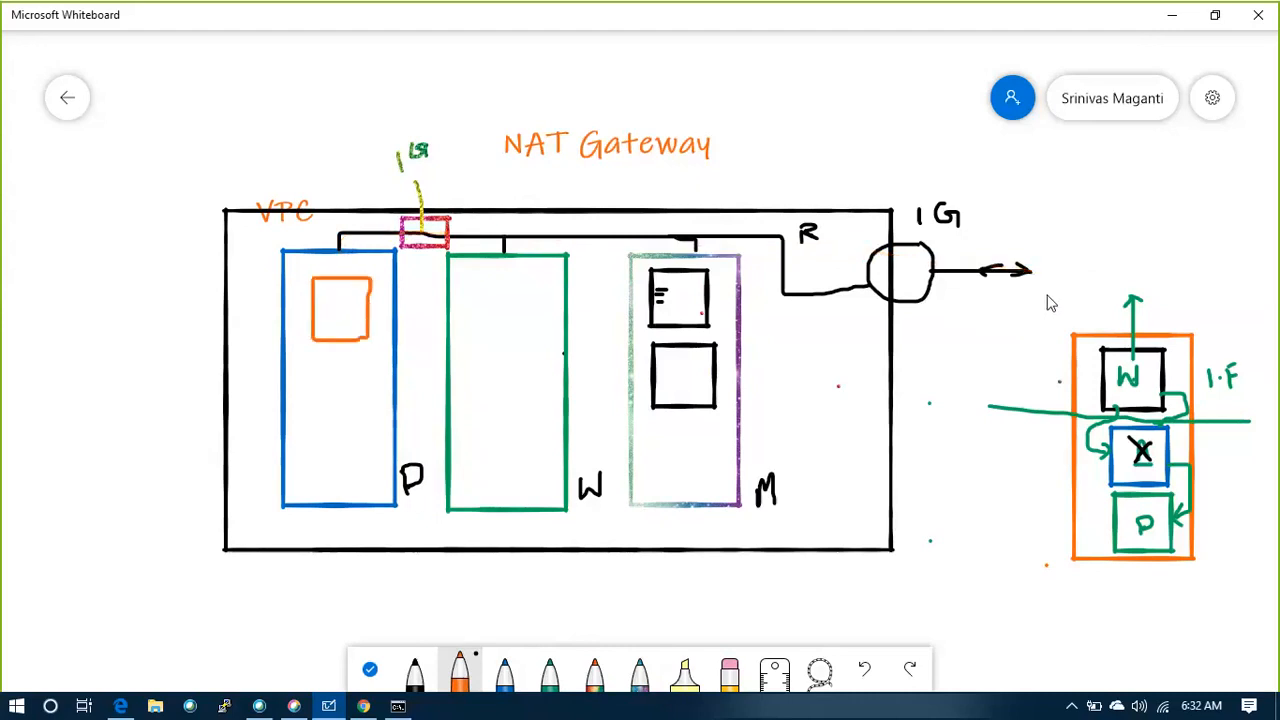
pyautogui.hotkey('ctrl', 'z')
# Draw an orange square inside the D box and overwrite the label above the small route box with an underlined orange NG
pyautogui.moveTo(310, 278)
pyautogui.mouseDown()
pyautogui.moveTo(309, 352)
pyautogui.moveTo(360, 352)
pyautogui.mouseUp()
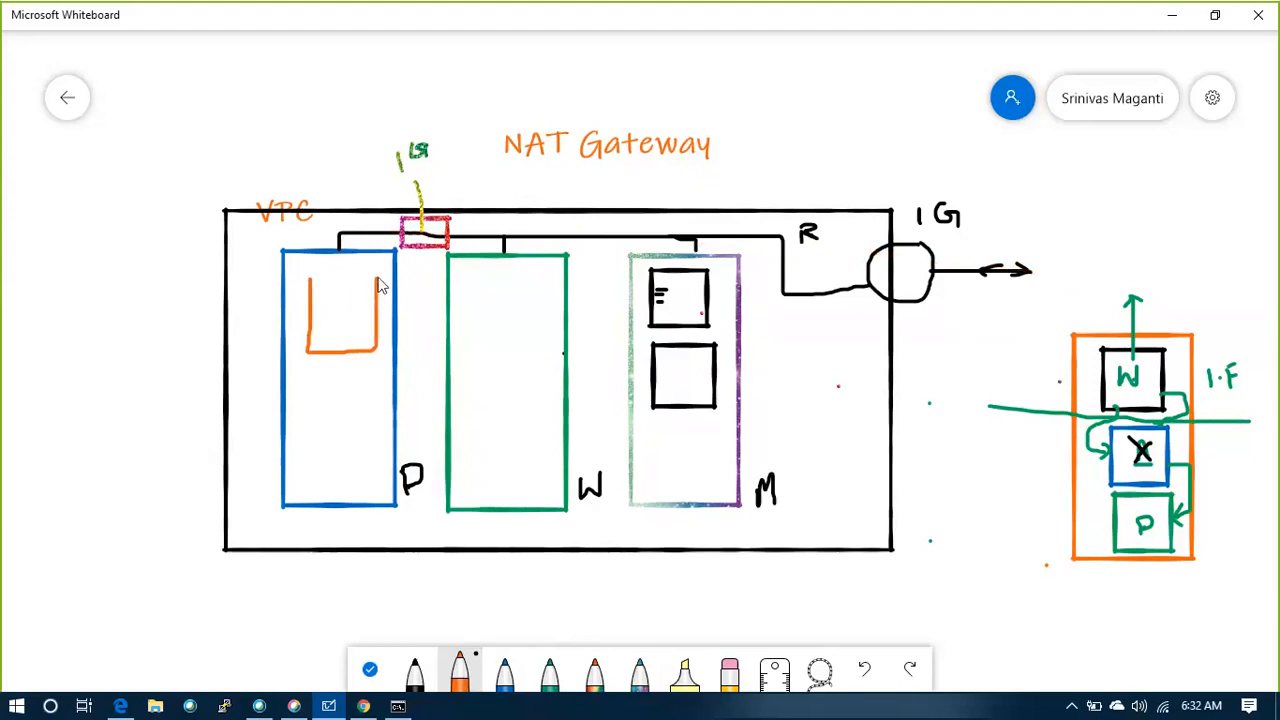
pyautogui.moveTo(380, 285); pyautogui.dragTo(307, 279)
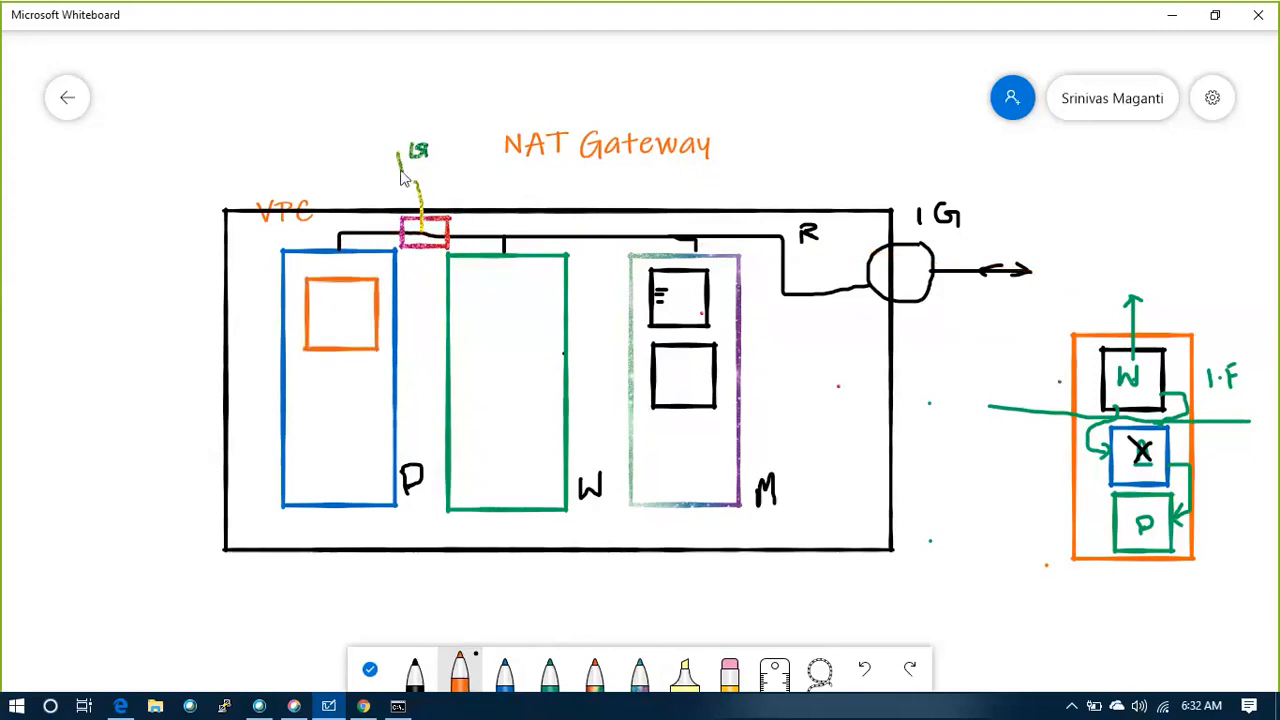
pyautogui.moveTo(438, 163); pyautogui.dragTo(390, 177)
pyautogui.moveTo(397, 154)
pyautogui.mouseDown()
pyautogui.moveTo(407, 163)
pyautogui.moveTo(404, 140)
pyautogui.mouseUp()
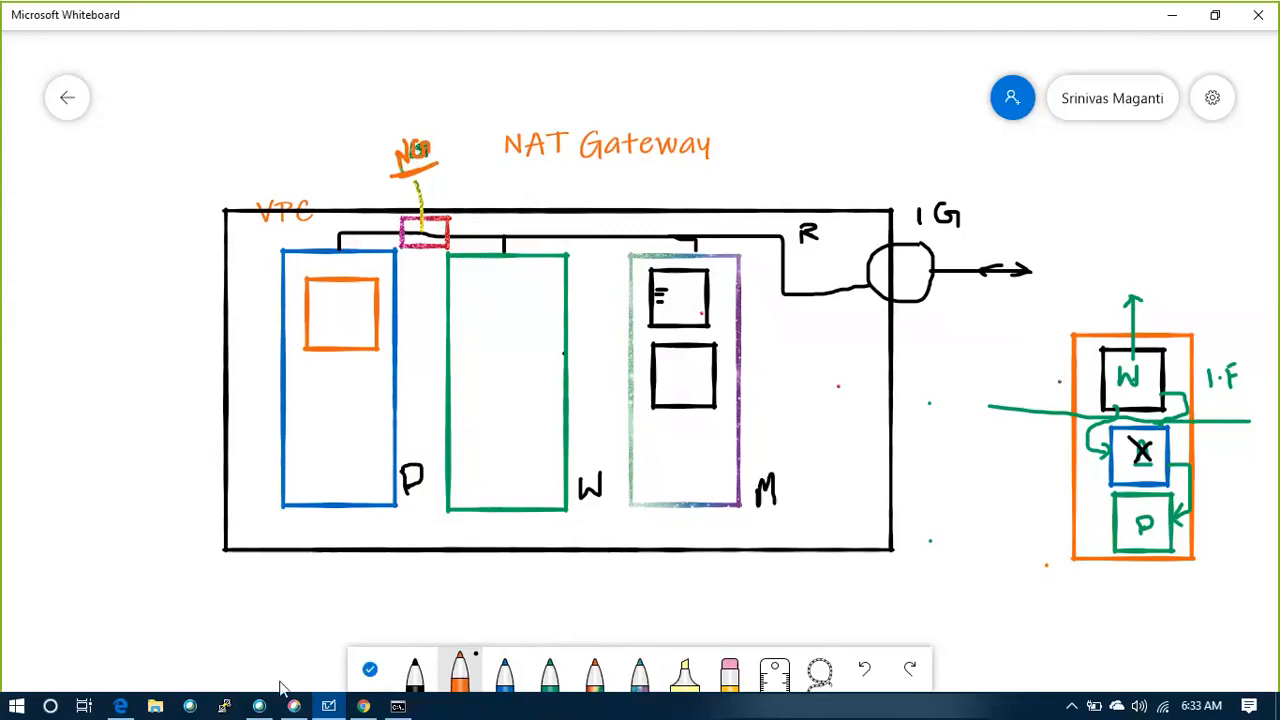
# Switch to the AWS Management Console in Microsoft Edge and open the VPC service
pyautogui.click(116, 706)
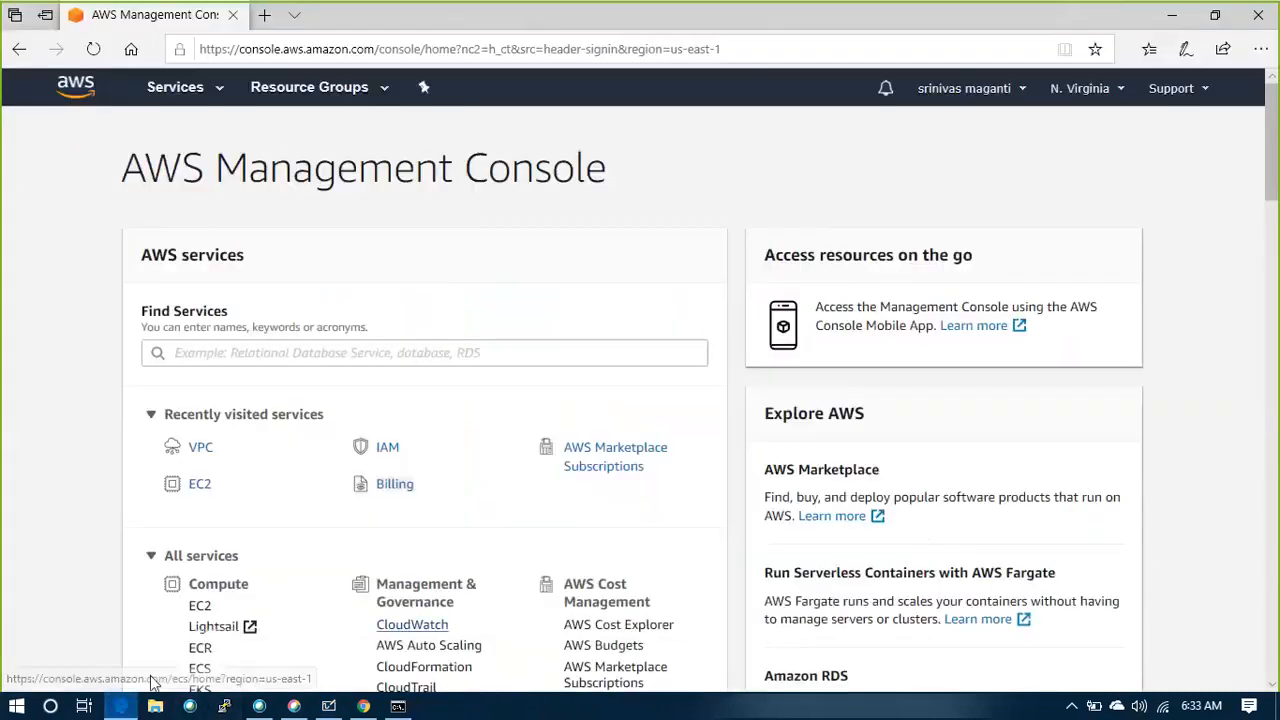
pyautogui.click(203, 449)
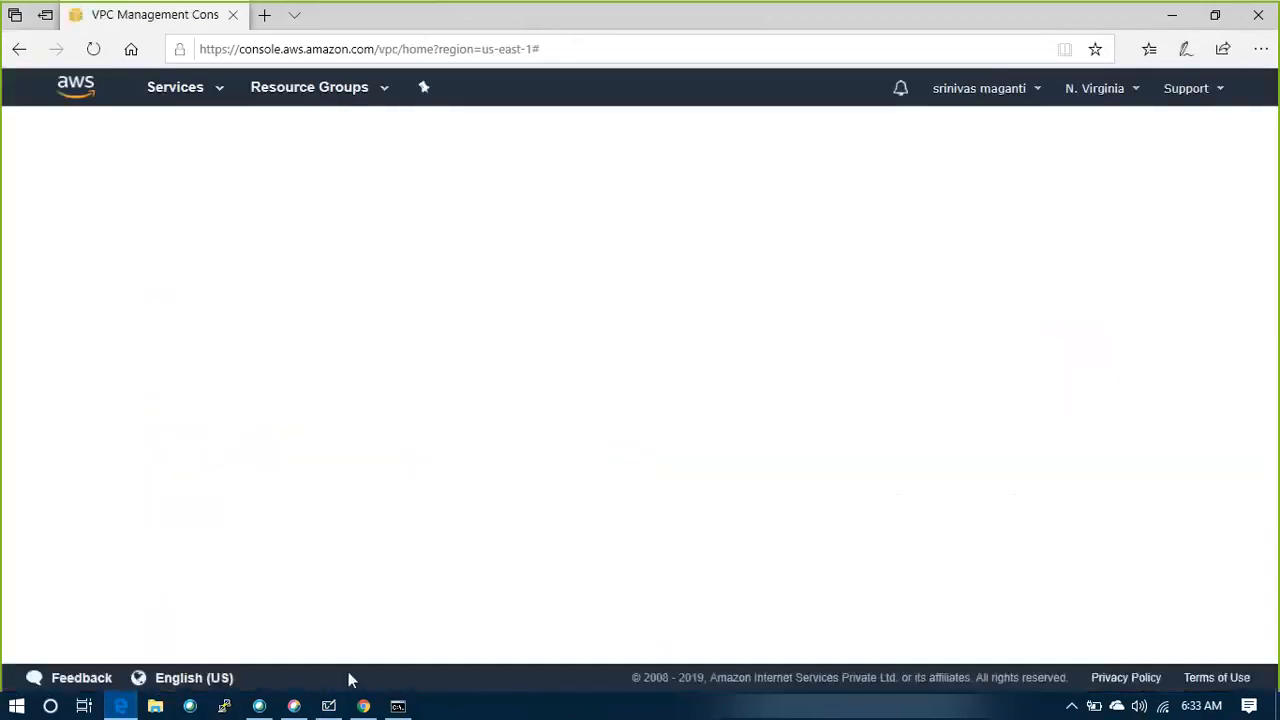
# Return to Microsoft Whiteboard and draw an orange frame around the NG label
pyautogui.click(330, 706)
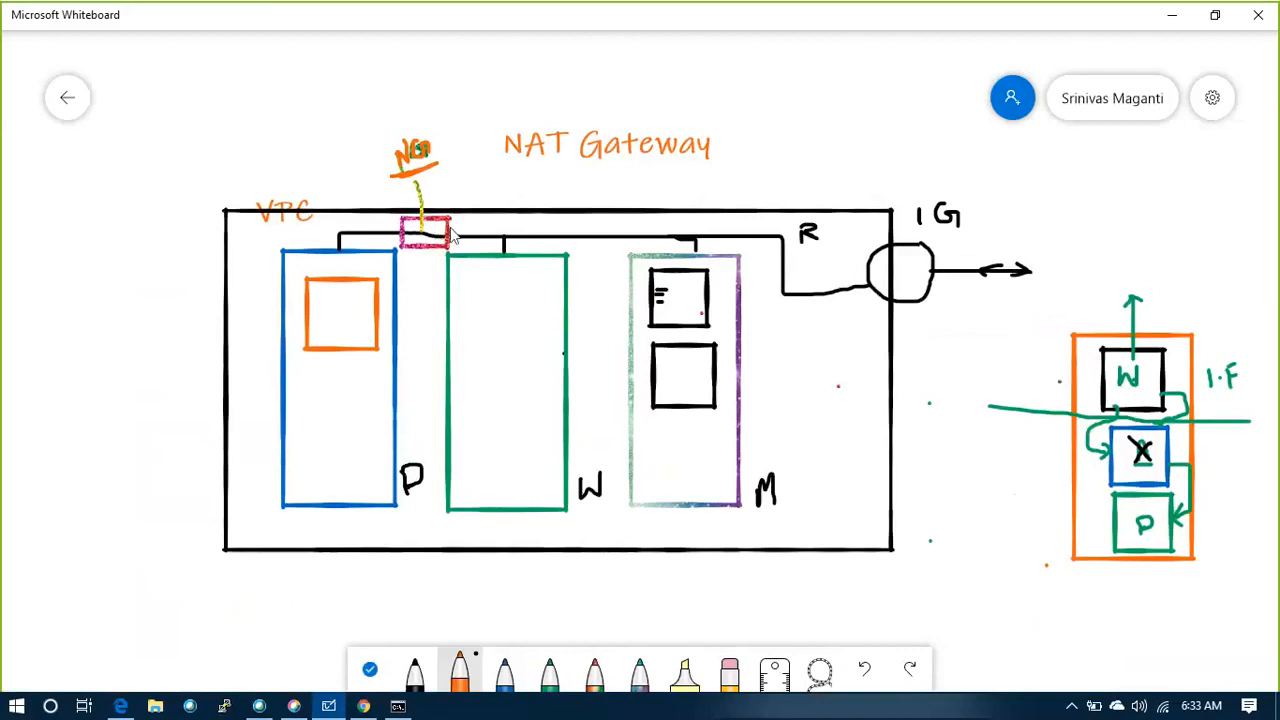
pyautogui.moveTo(398, 182)
pyautogui.mouseDown()
pyautogui.moveTo(376, 150)
pyautogui.moveTo(416, 125)
pyautogui.moveTo(432, 135)
pyautogui.moveTo(436, 174)
pyautogui.mouseUp()
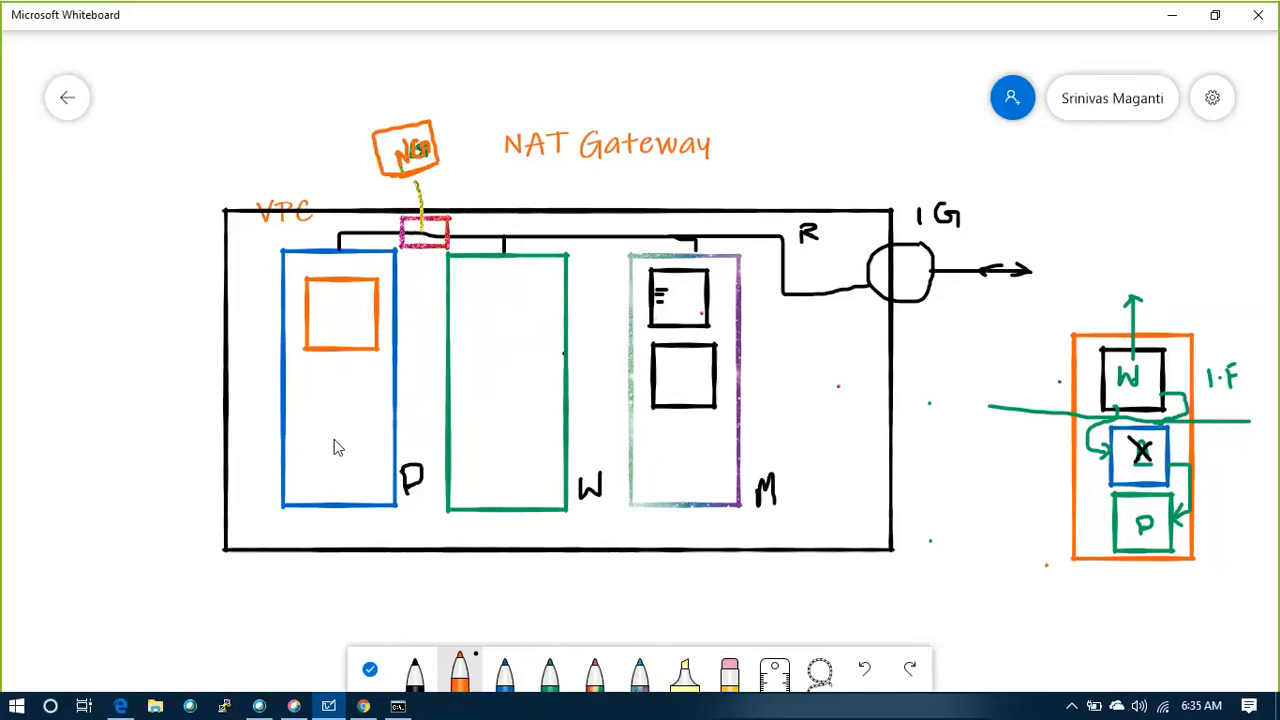
pyautogui.click(510, 449)
# Switch to the AWS console in Microsoft Edge and create a VPC named GANT with IPv4 CIDR block 10.0.0.0/16
pyautogui.click(119, 707)
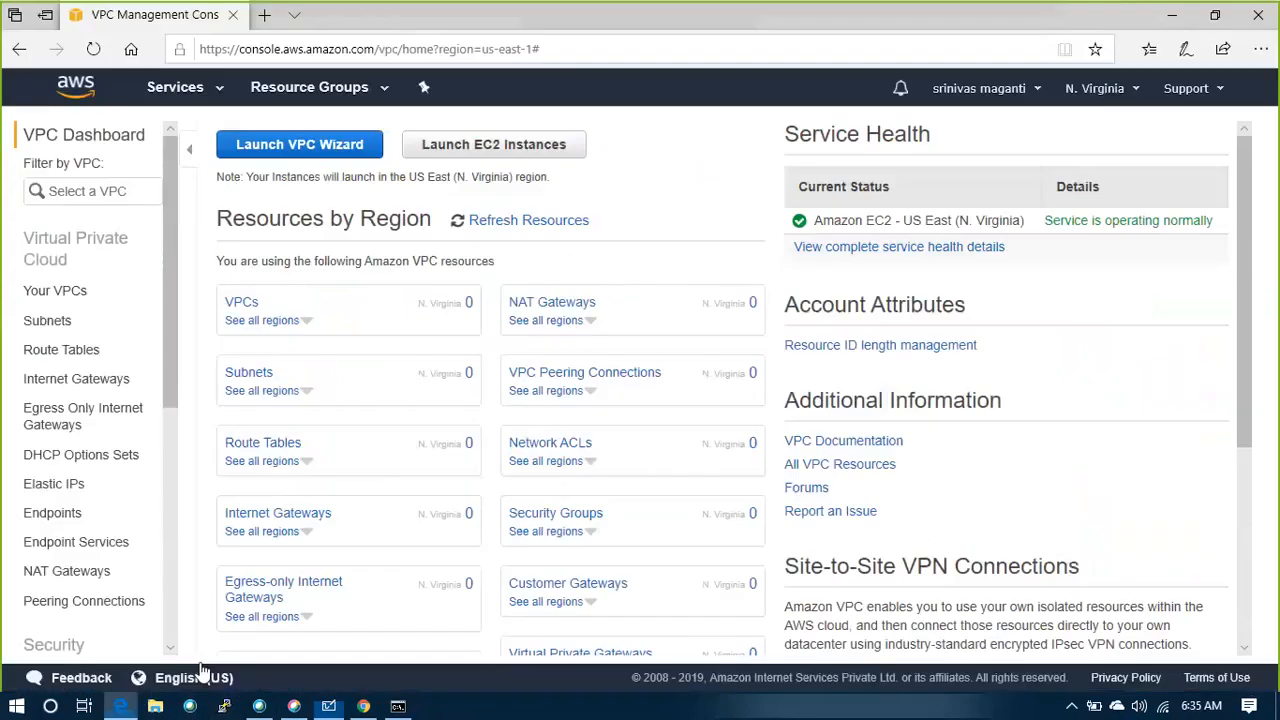
pyautogui.click(78, 292)
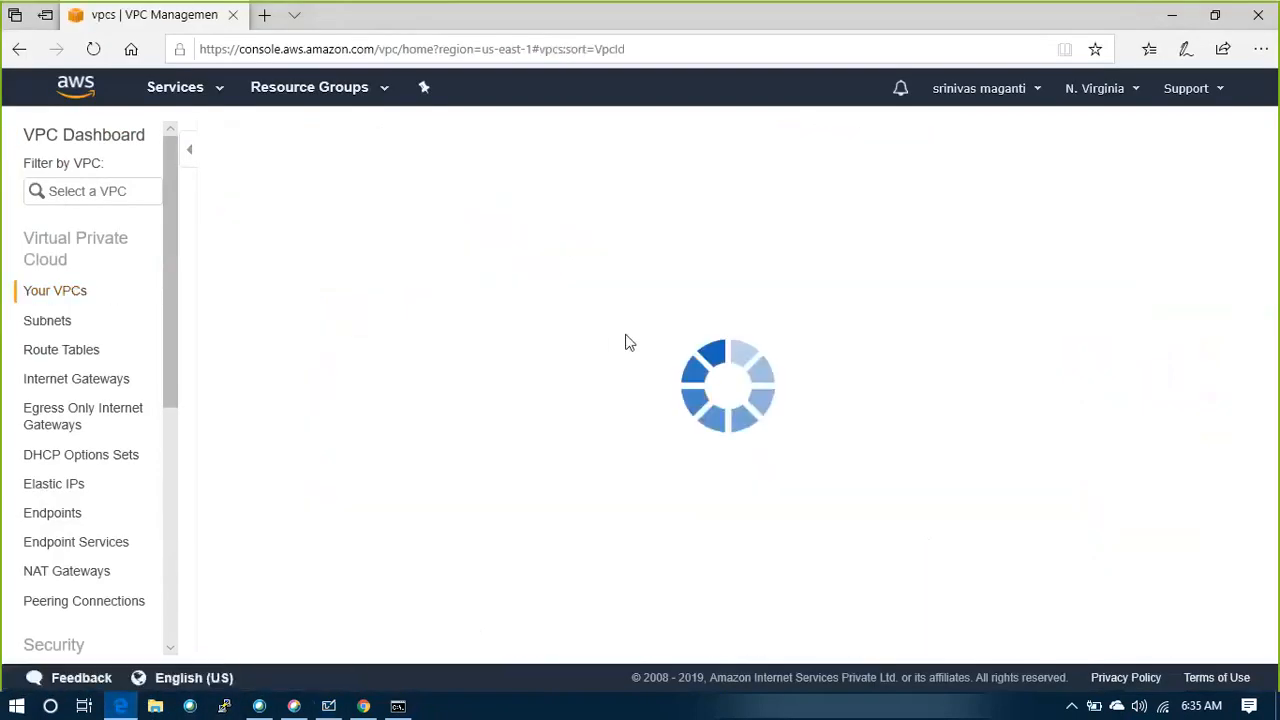
pyautogui.click(729, 304)
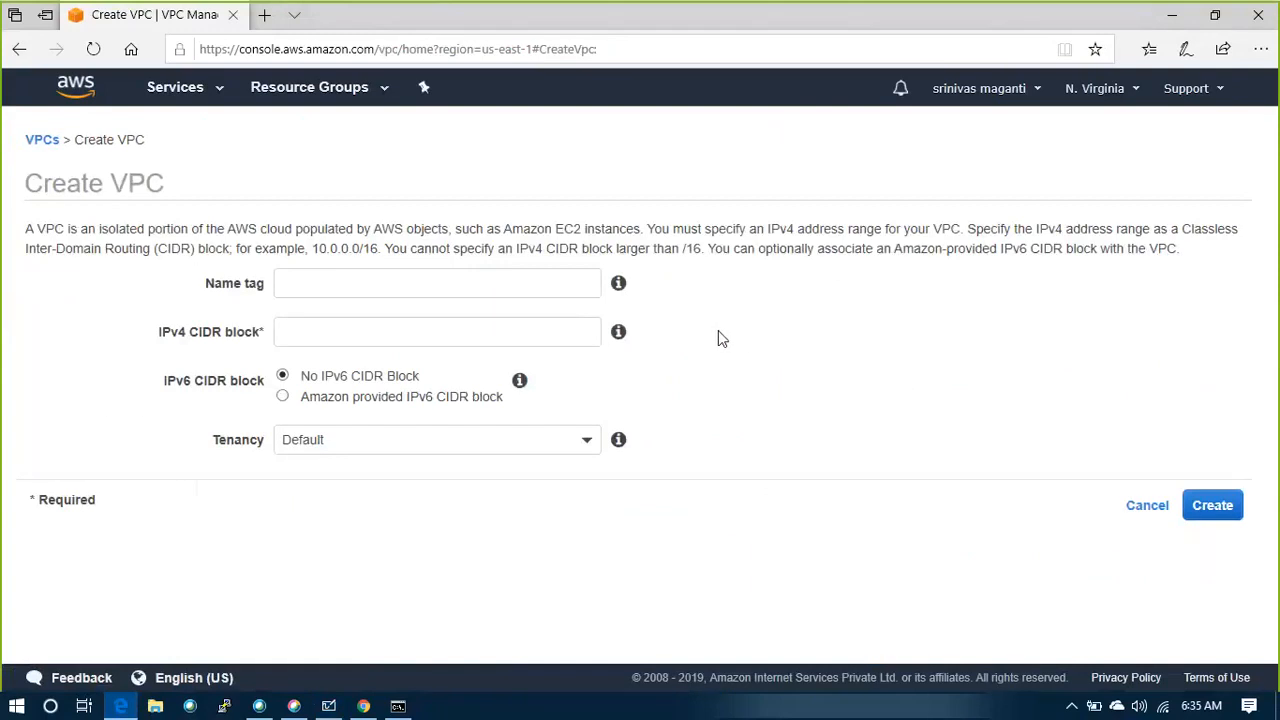
pyautogui.click(475, 286)
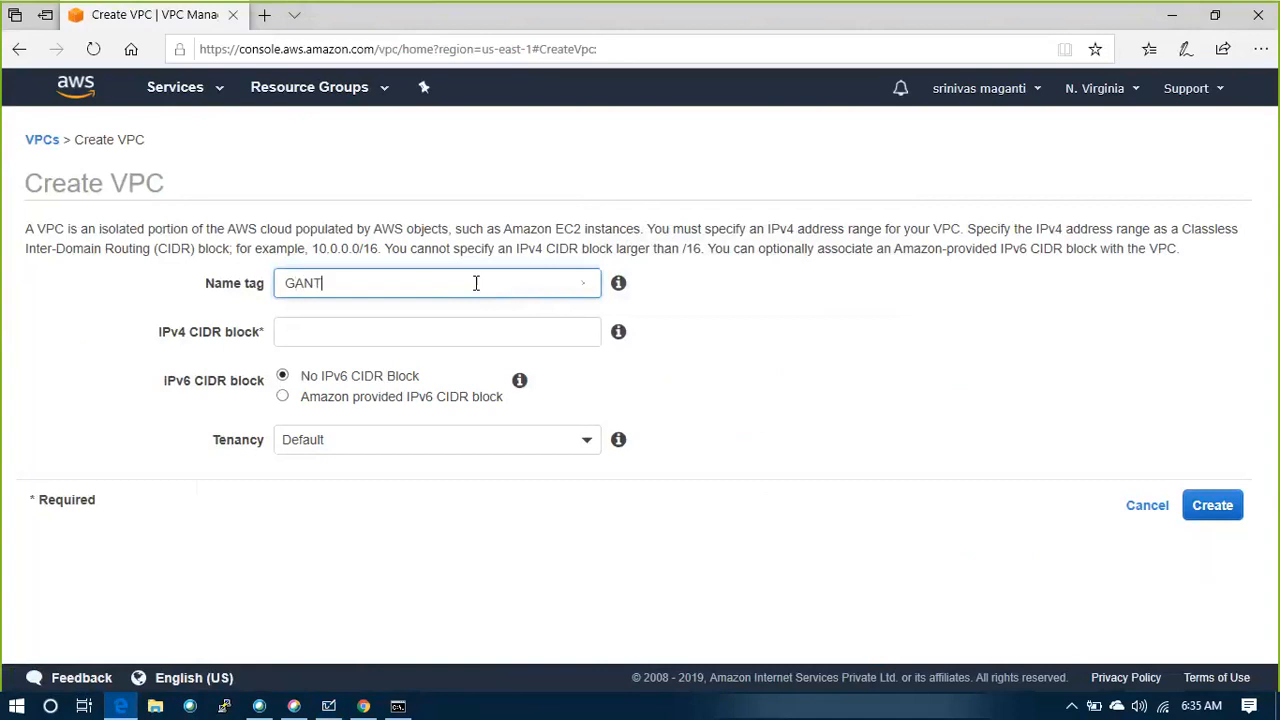
pyautogui.click(312, 337)
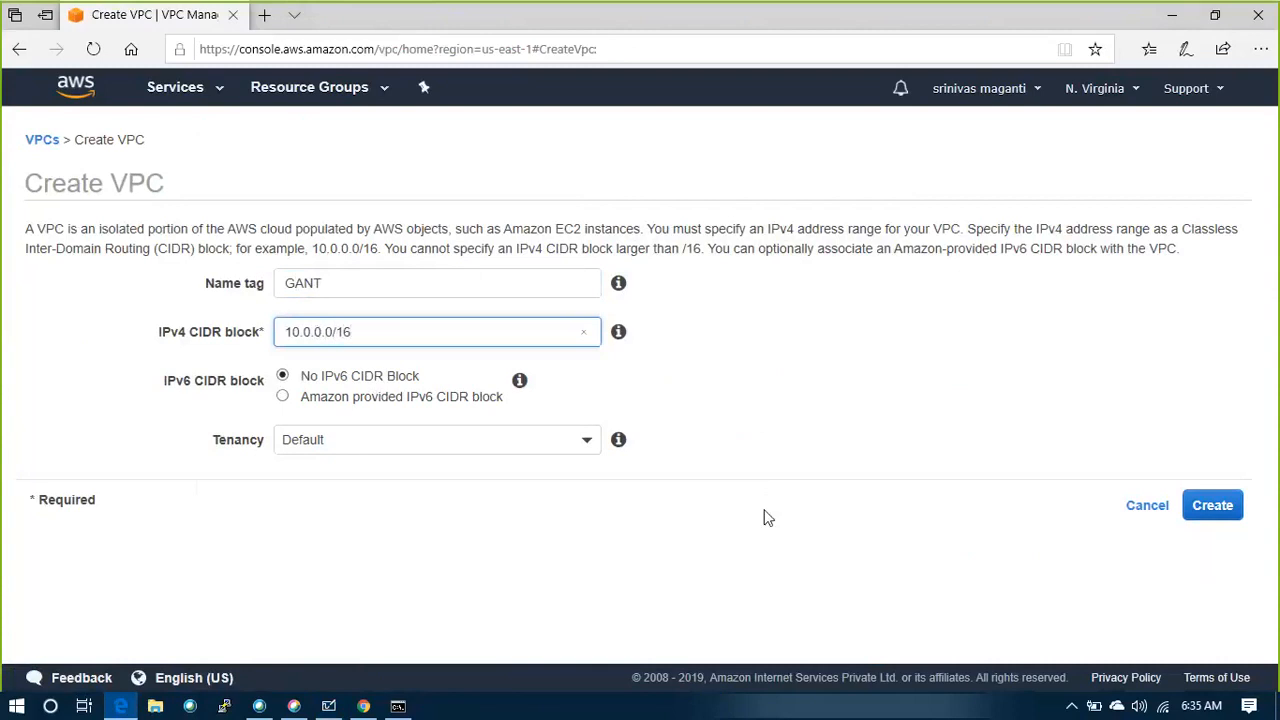
pyautogui.click(1063, 461)
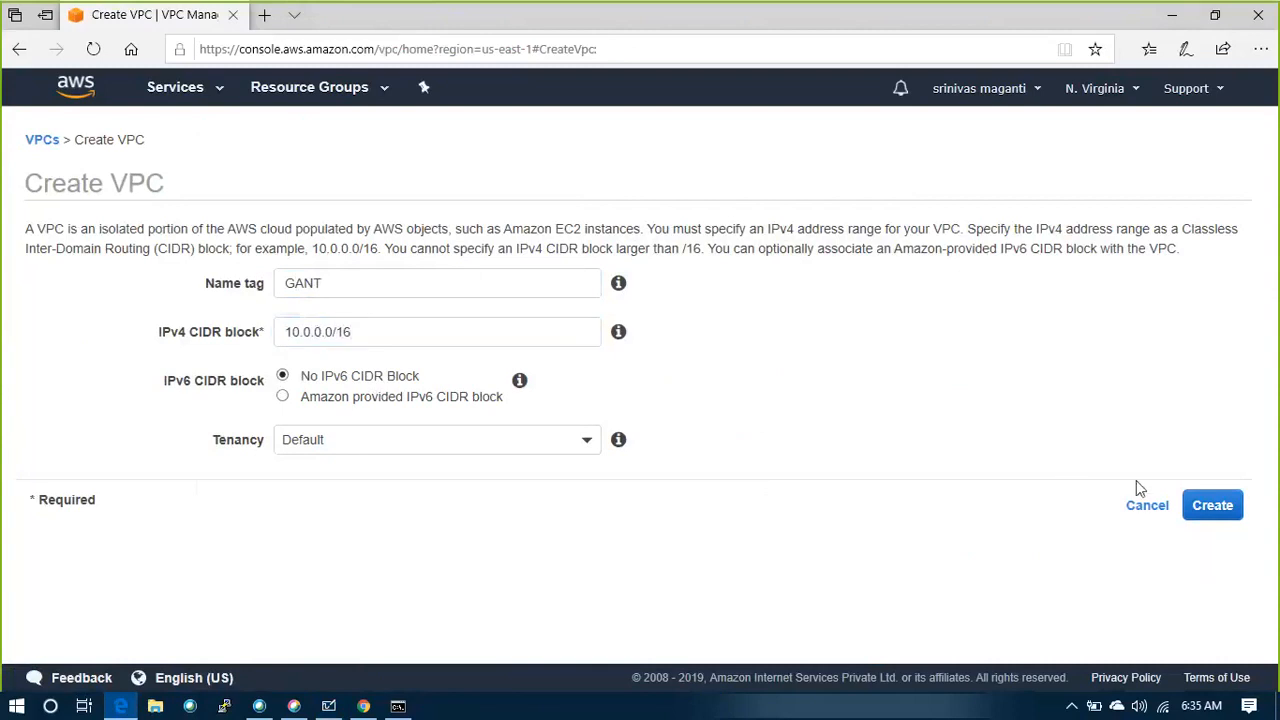
pyautogui.click(1226, 506)
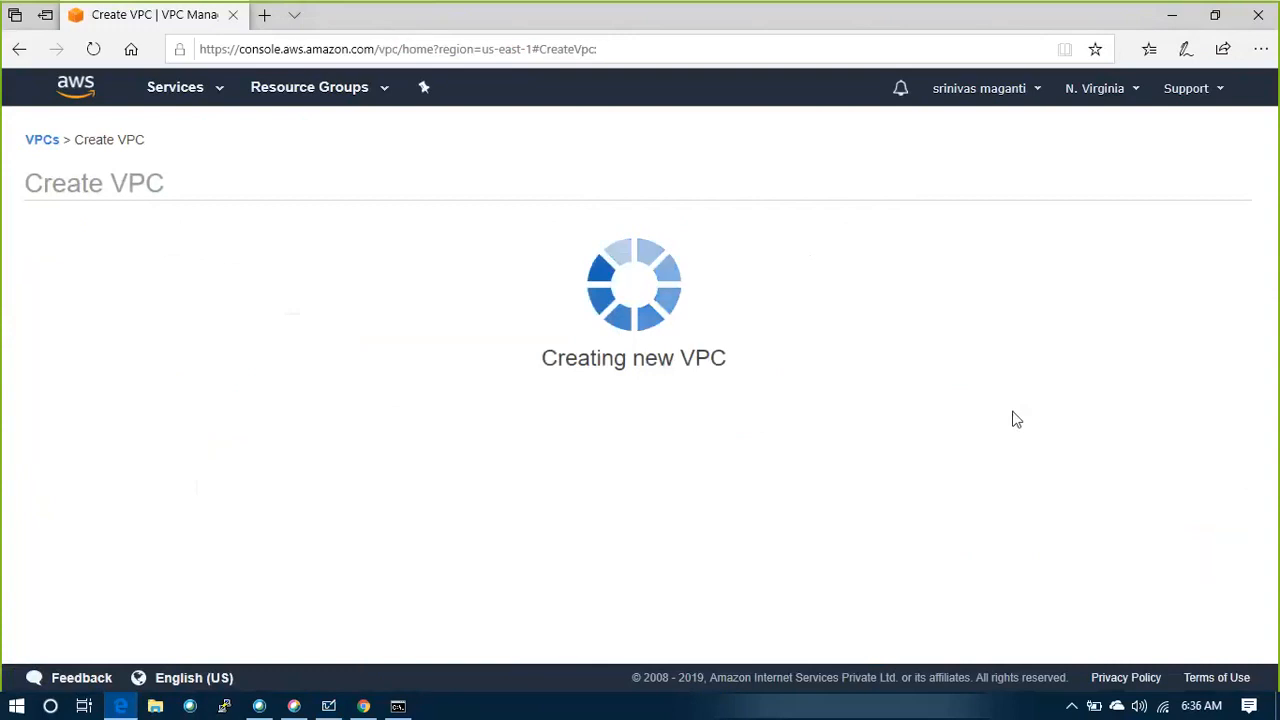
pyautogui.click(893, 360)
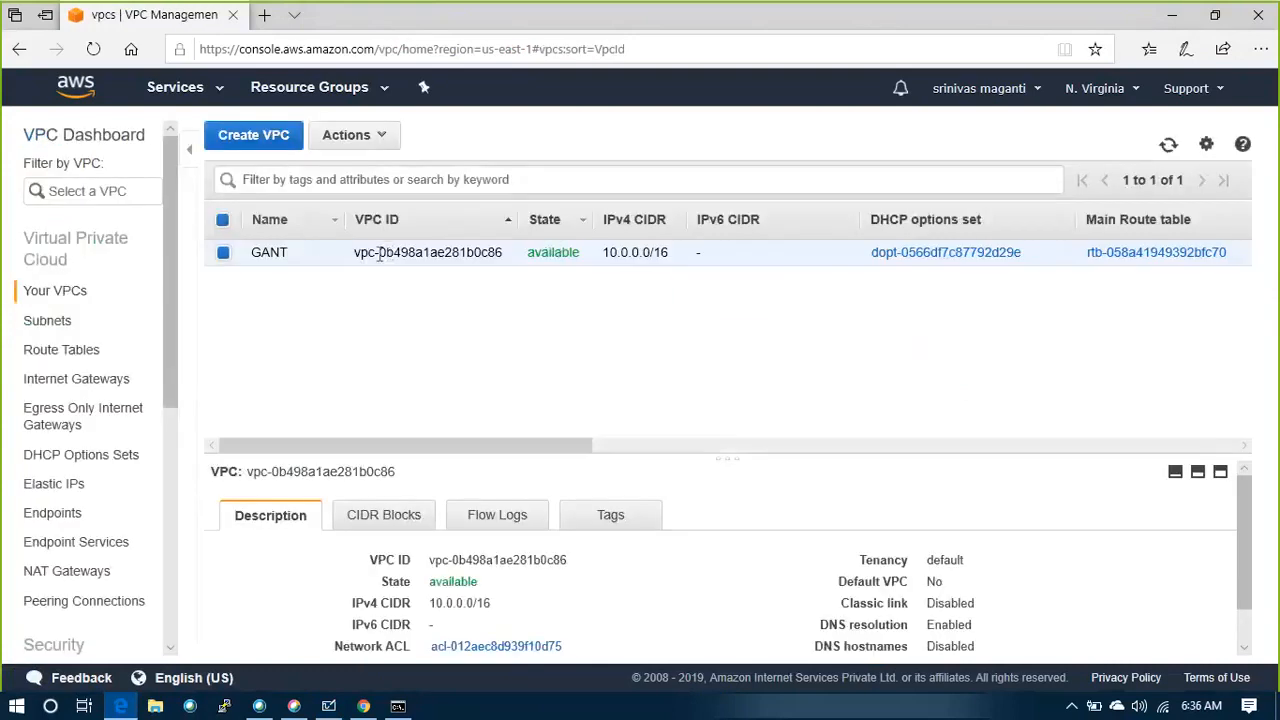
# Enable DNS hostnames for the GANT VPC
pyautogui.rightClick(281, 256)
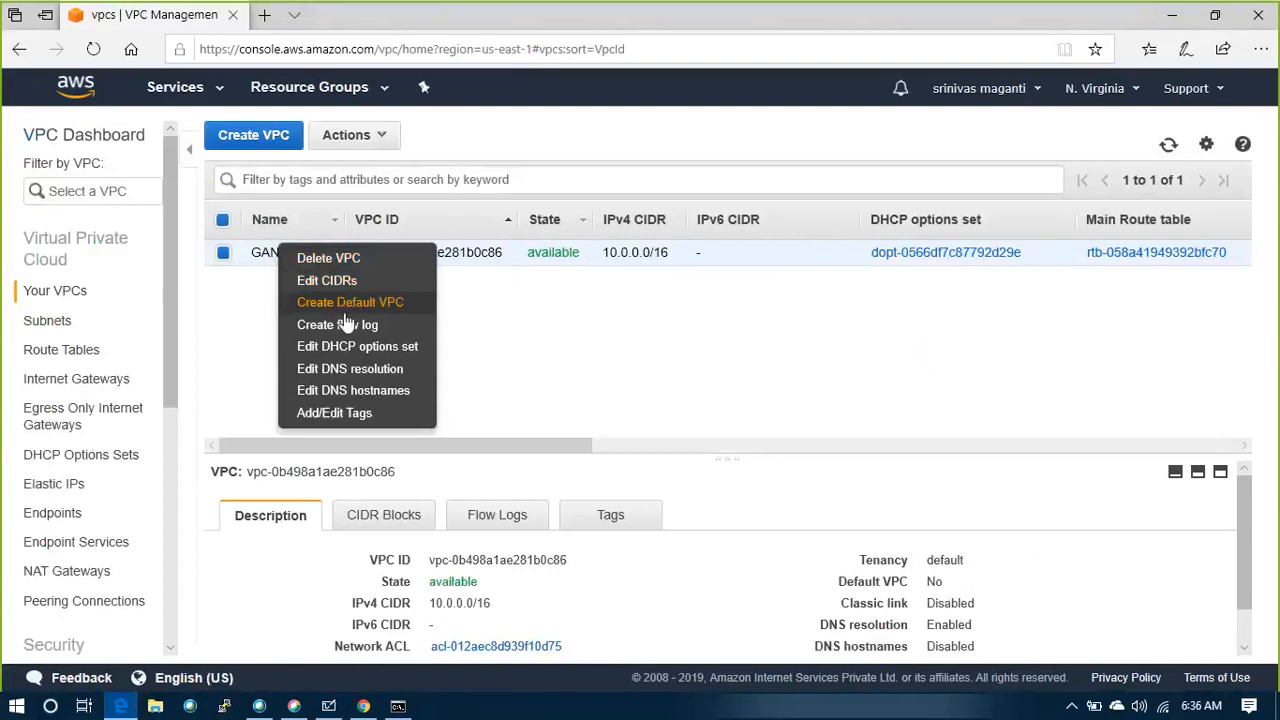
pyautogui.click(350, 392)
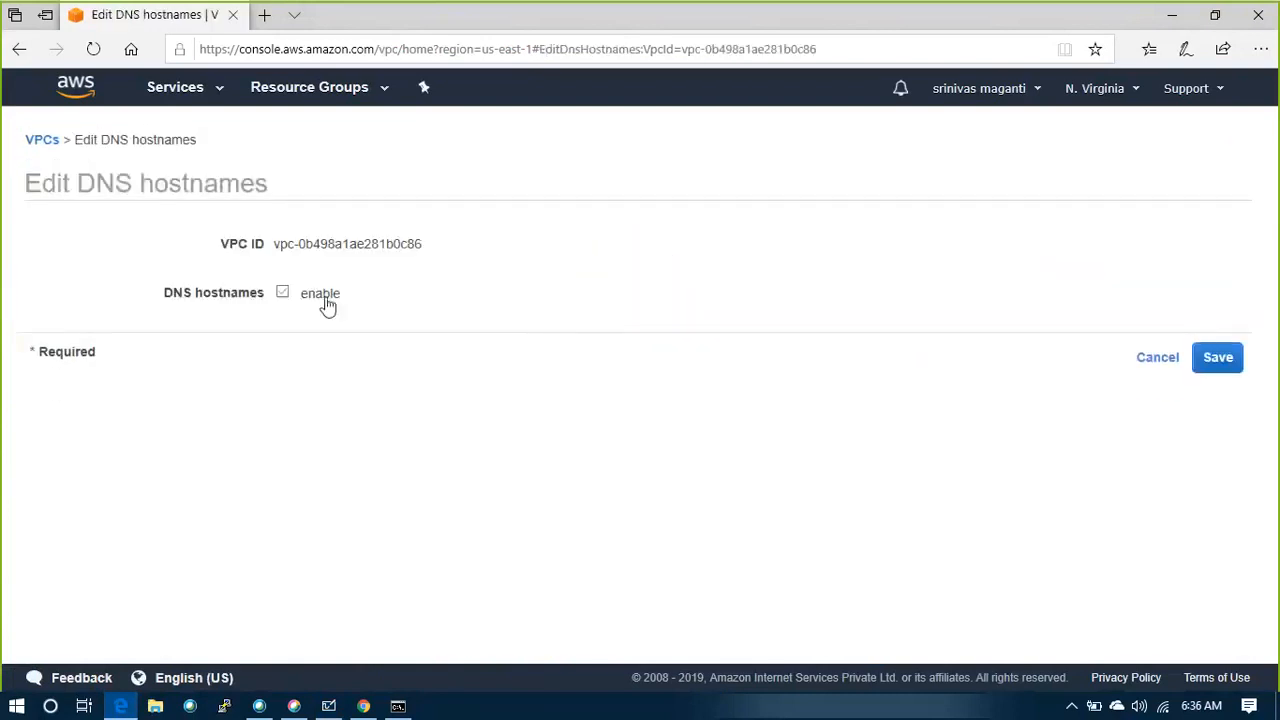
pyautogui.click(1220, 360)
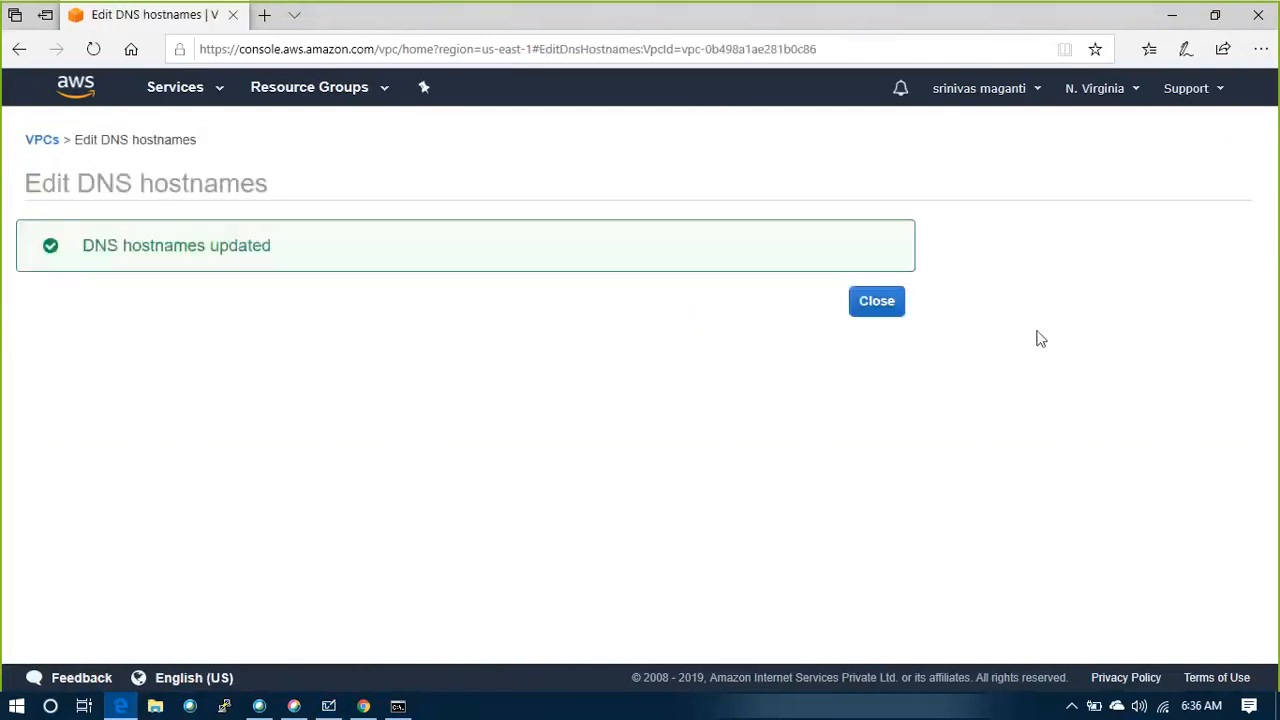
pyautogui.click(886, 305)
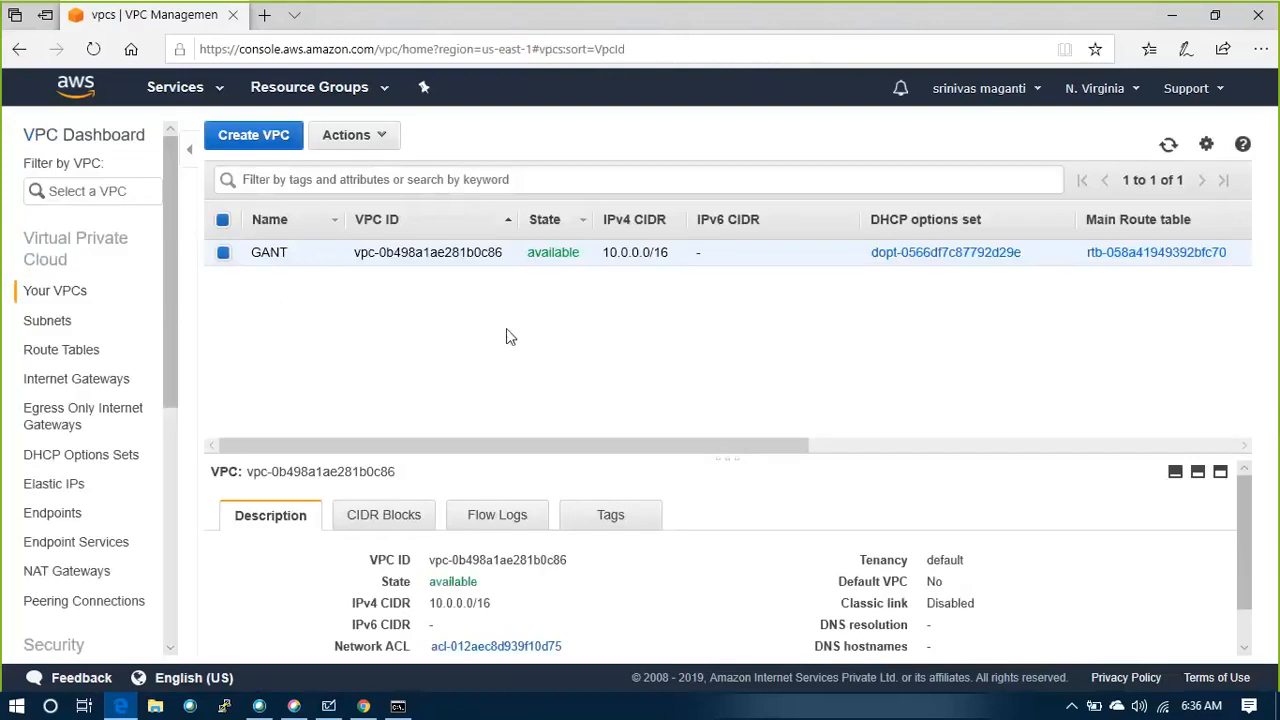
# Create a subnet named MGMT_SUB1 in the GANT VPC, in availability zone us-east-1a with IPv4 CIDR block 10.0.1.0/24
pyautogui.click(90, 321)
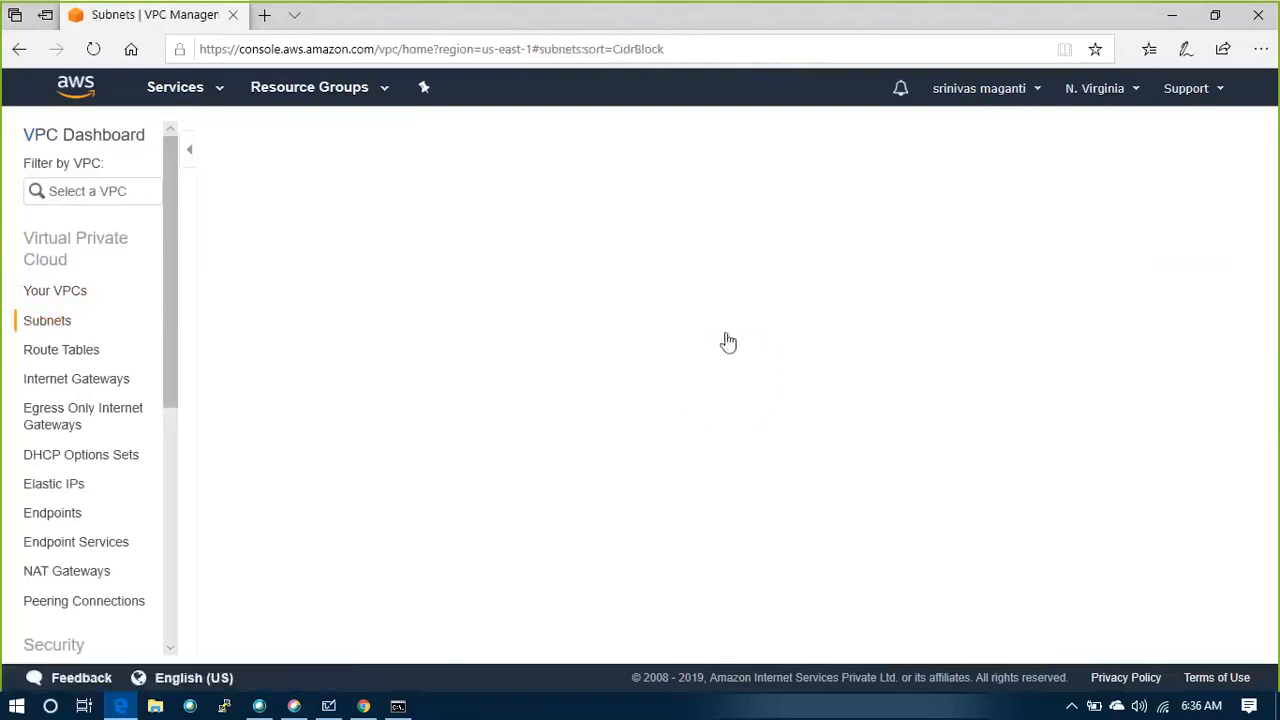
pyautogui.click(740, 298)
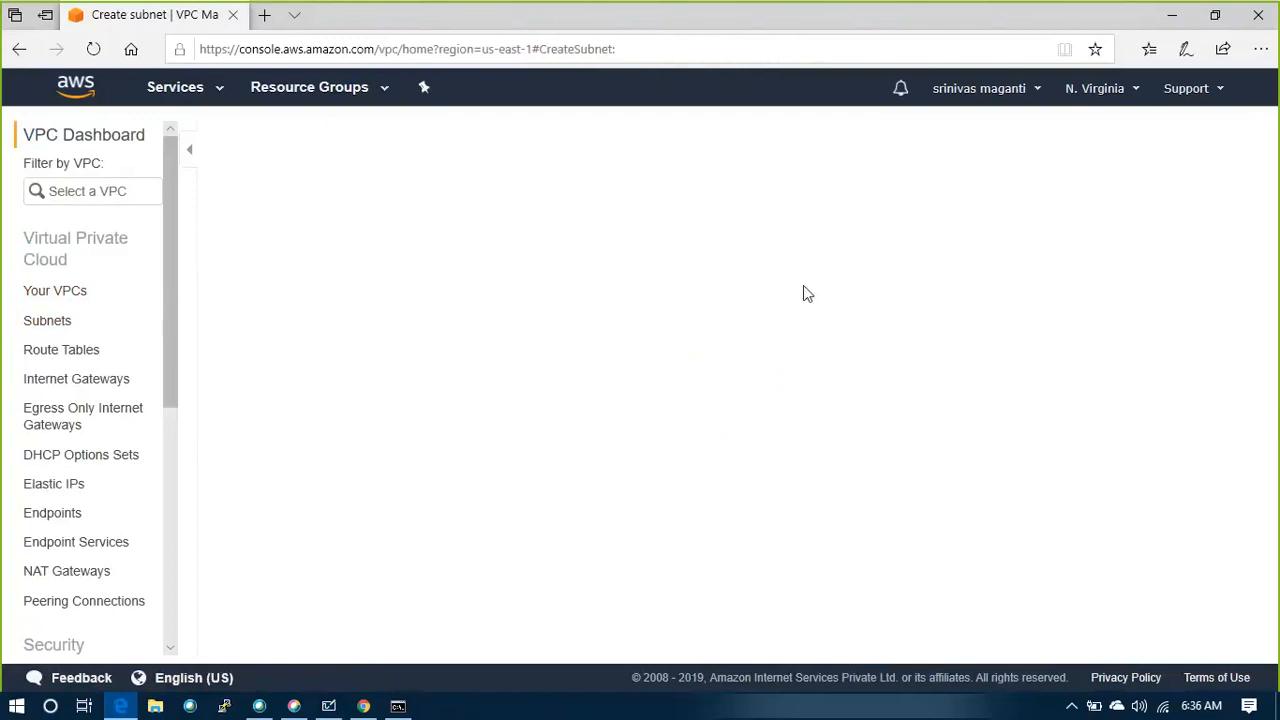
pyautogui.click(476, 280)
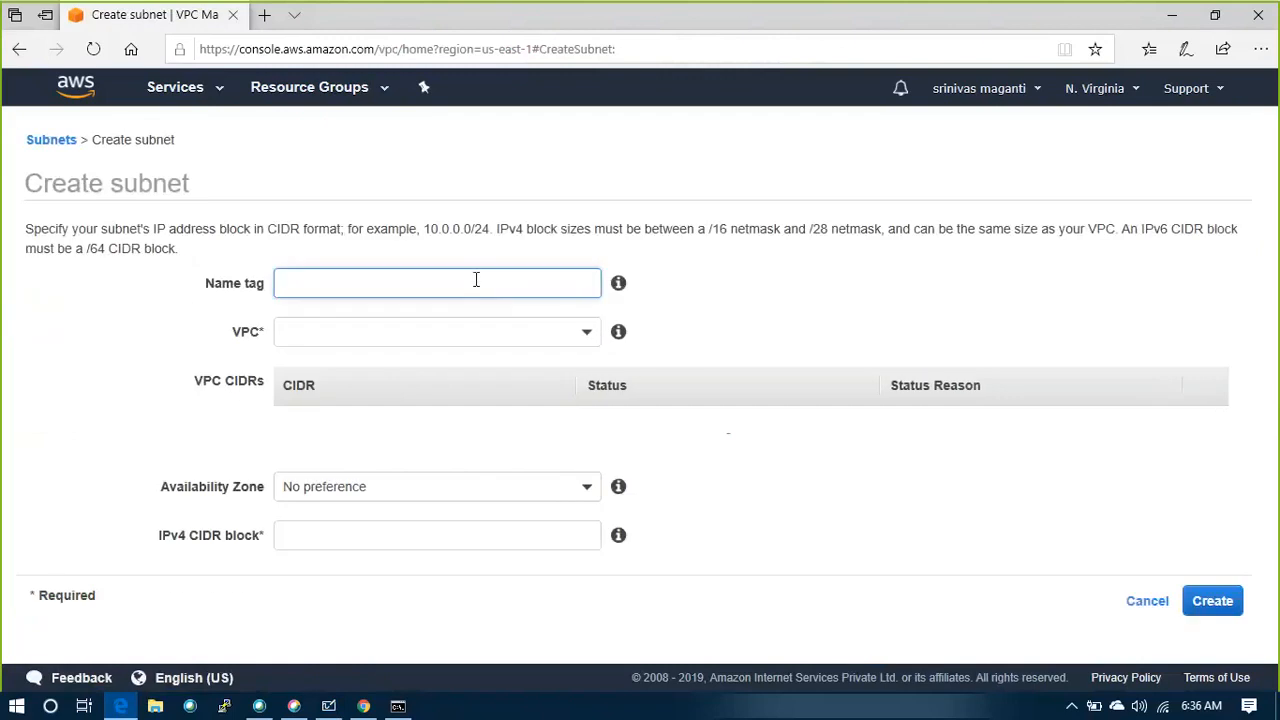
pyautogui.write('MGMT_SUB1')
pyautogui.click(588, 338)
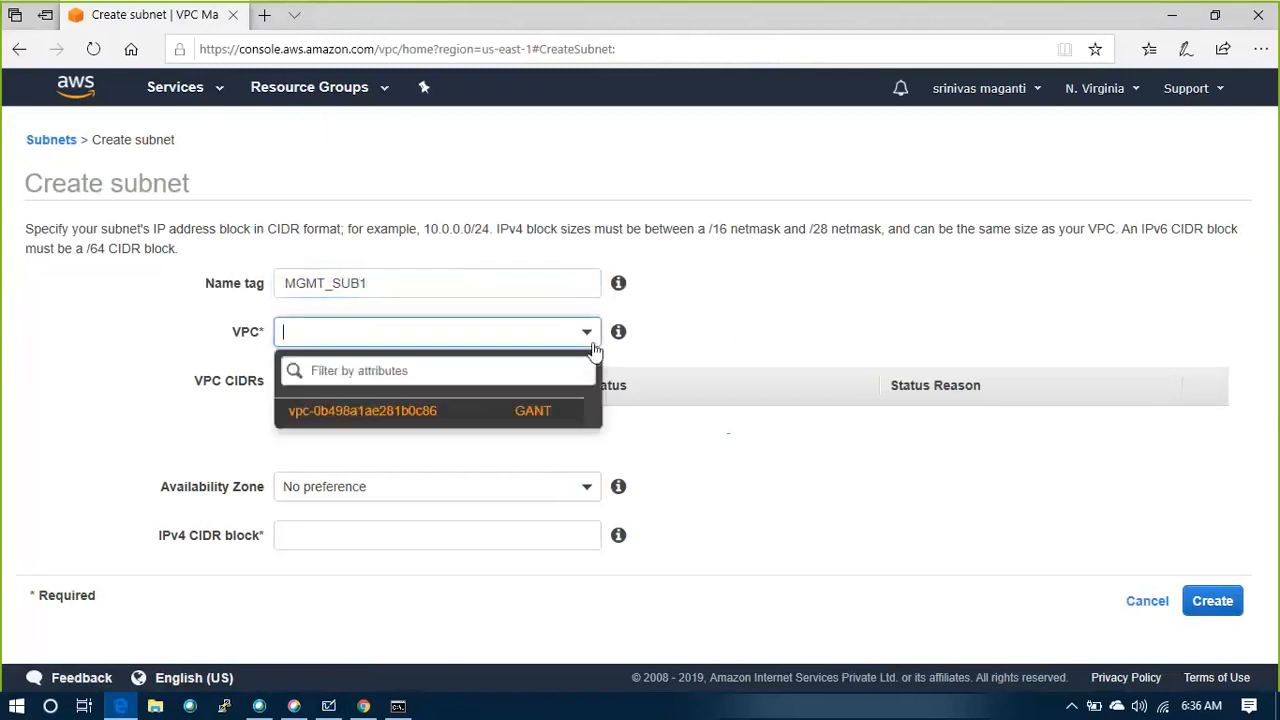
pyautogui.click(423, 410)
pyautogui.click(468, 477)
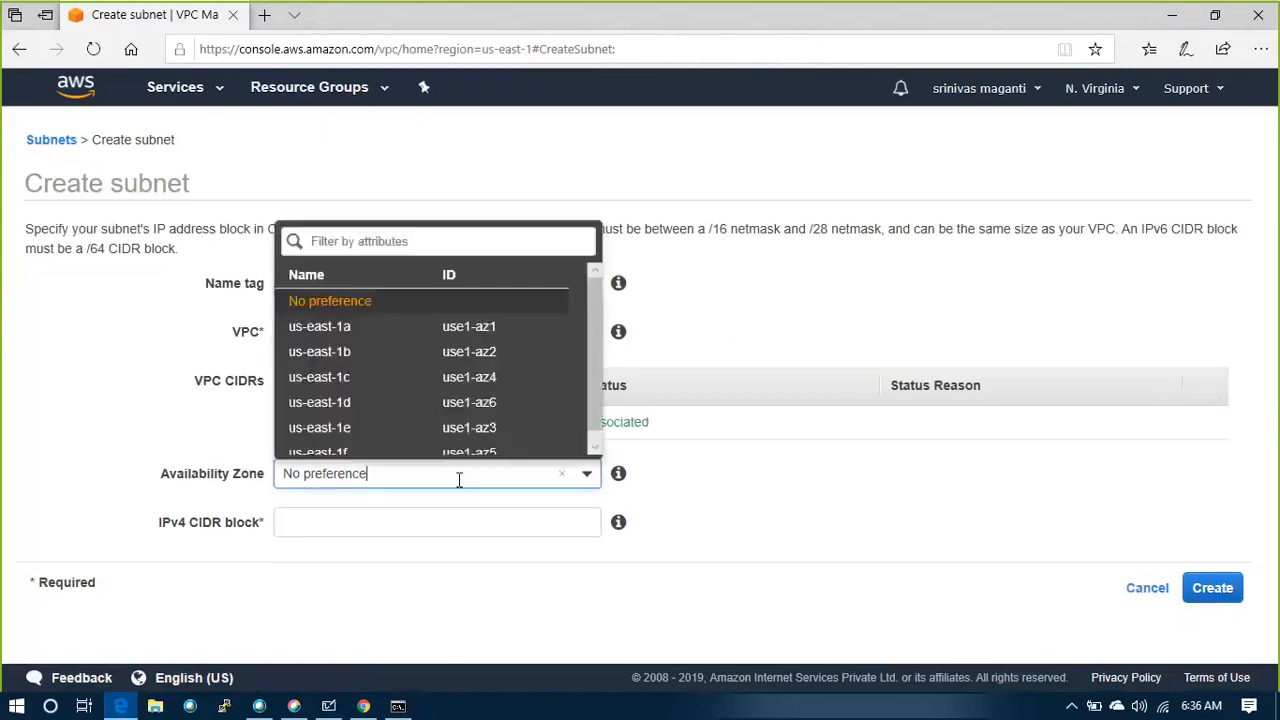
pyautogui.click(350, 318)
pyautogui.click(325, 519)
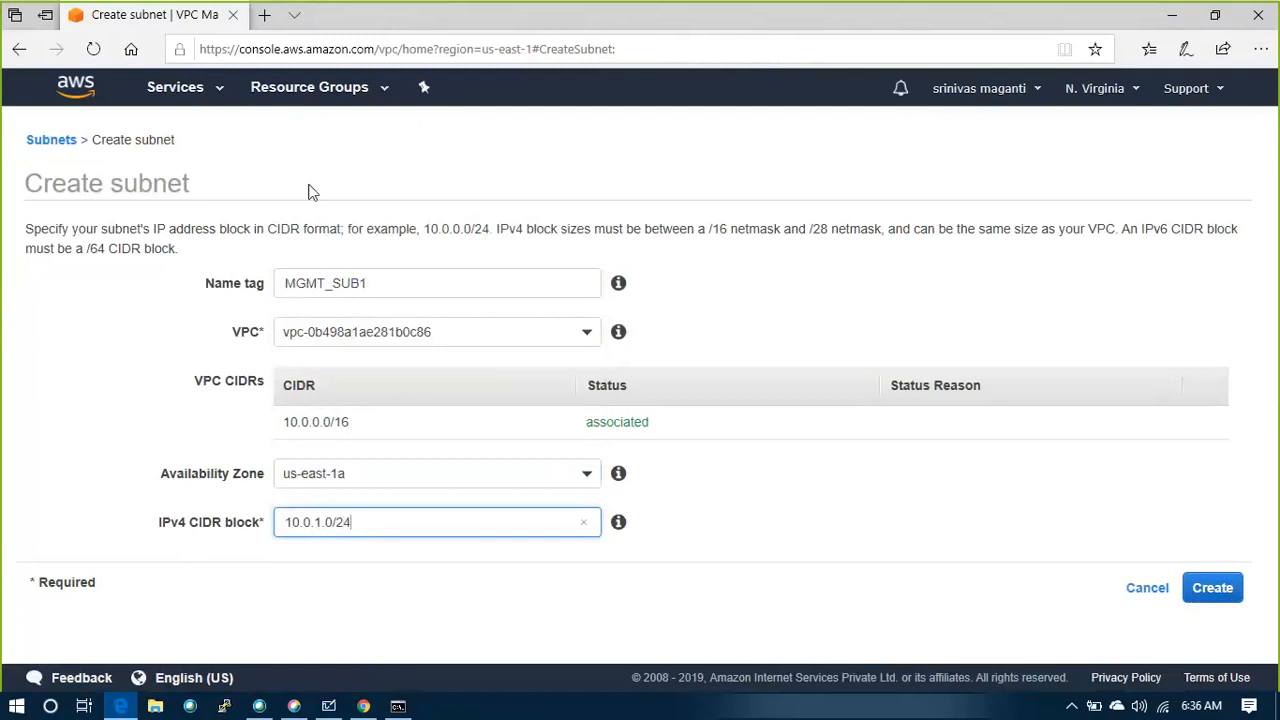
pyautogui.click(922, 559)
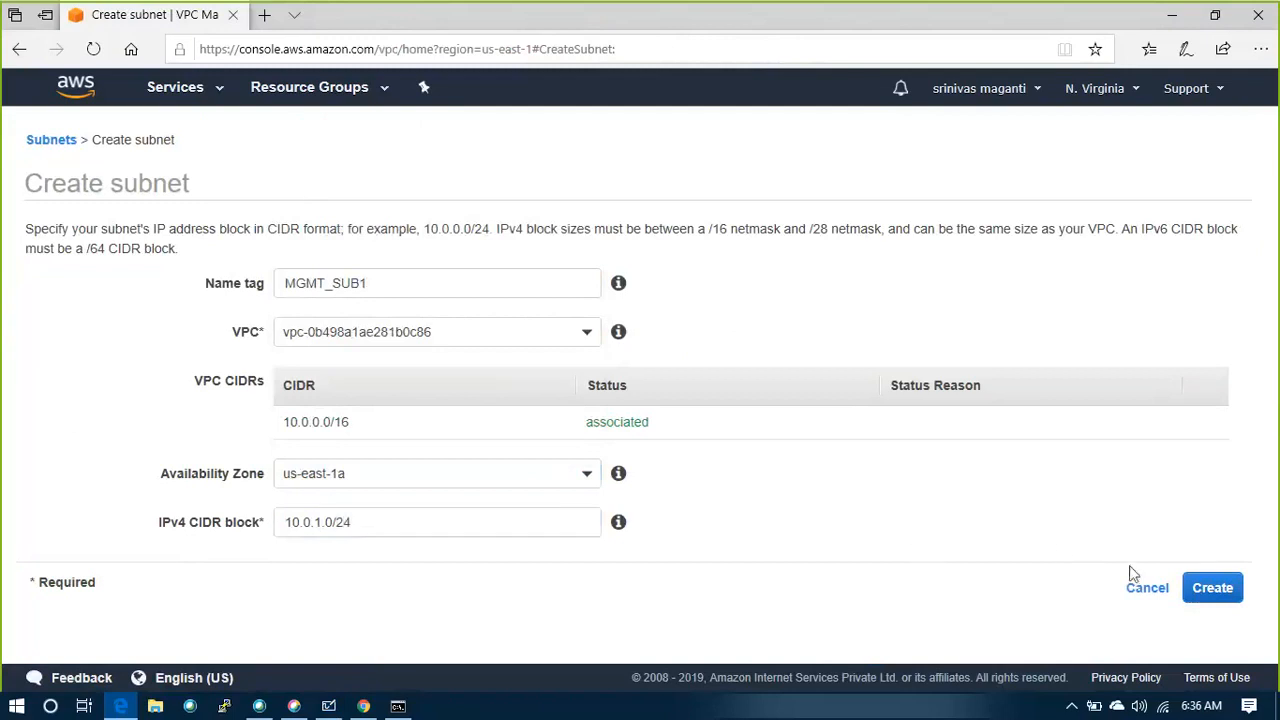
pyautogui.click(1212, 590)
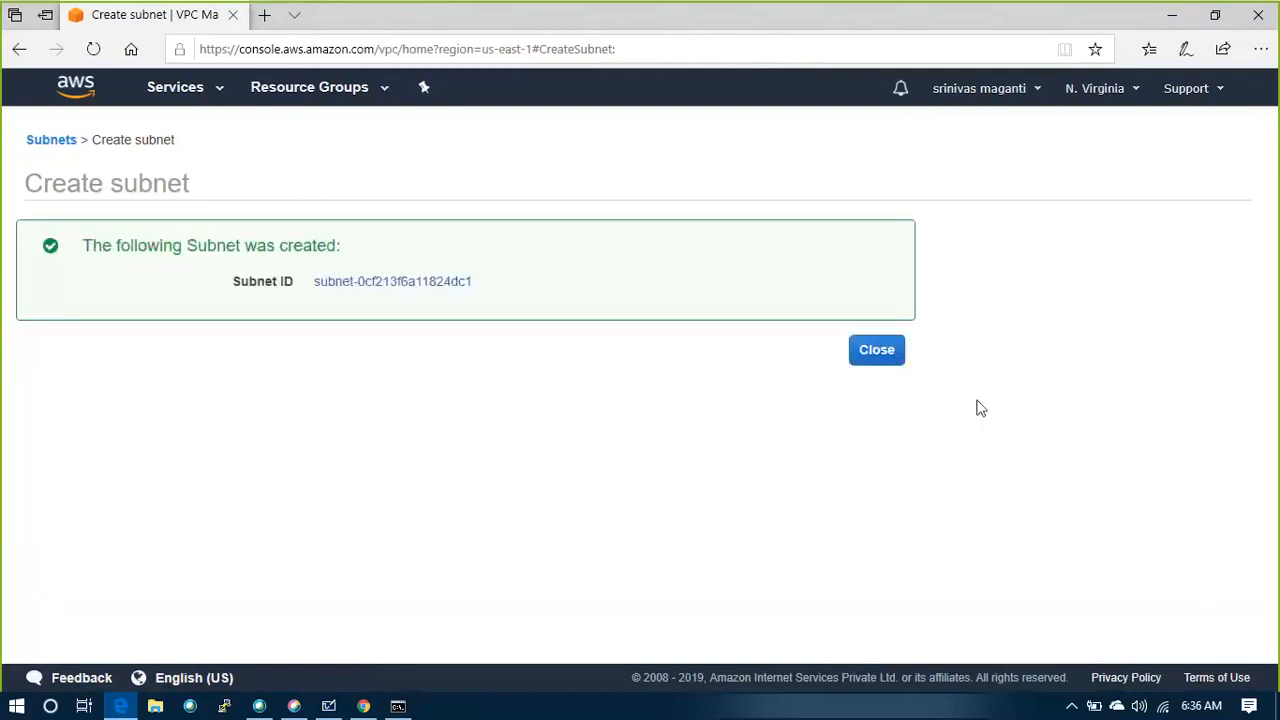
pyautogui.click(875, 352)
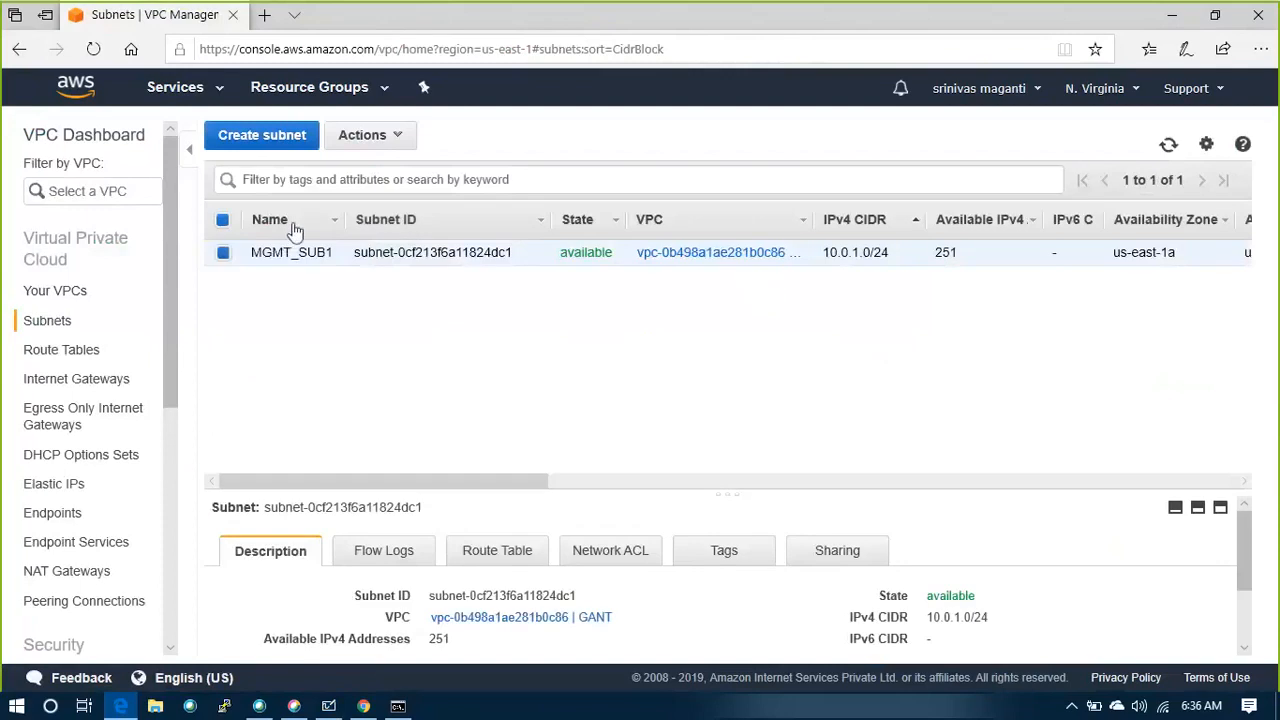
# Create a subnet named WEB_SUB2 in the GANT VPC, in availability zone us-east-1b with IPv4 CIDR block 10.0.2.0/24
pyautogui.click(262, 137)
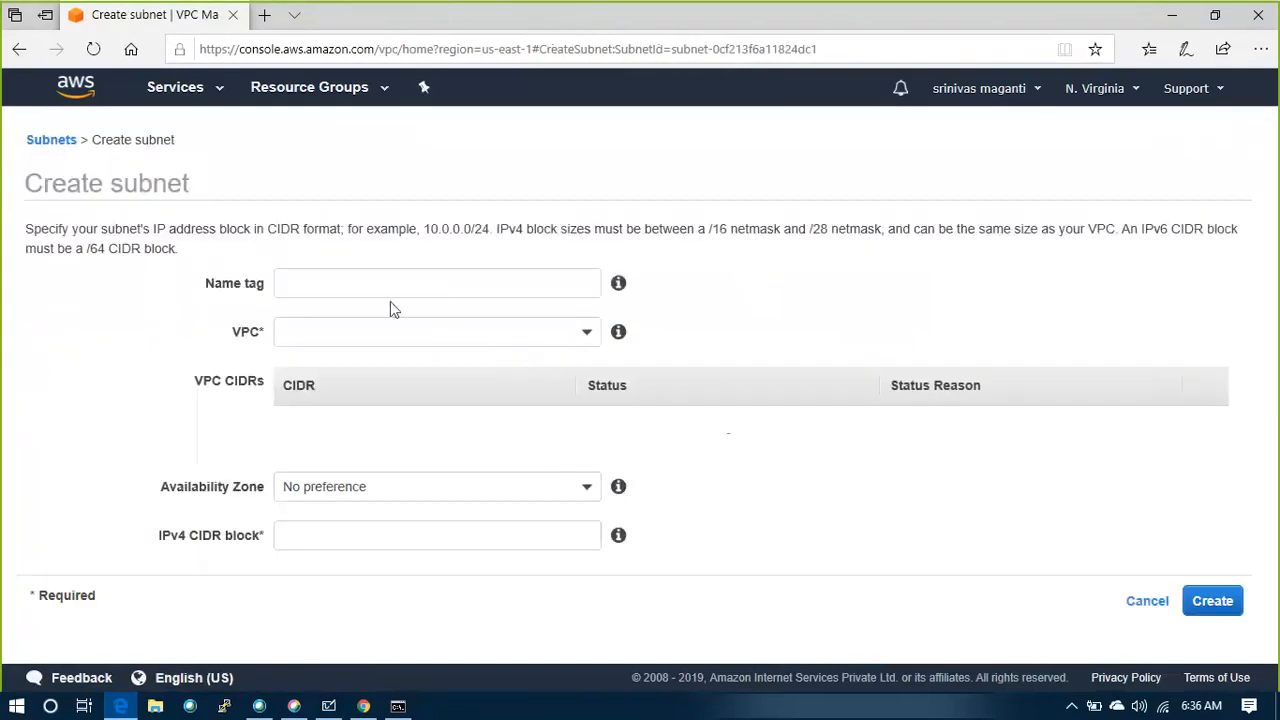
pyautogui.click(338, 280)
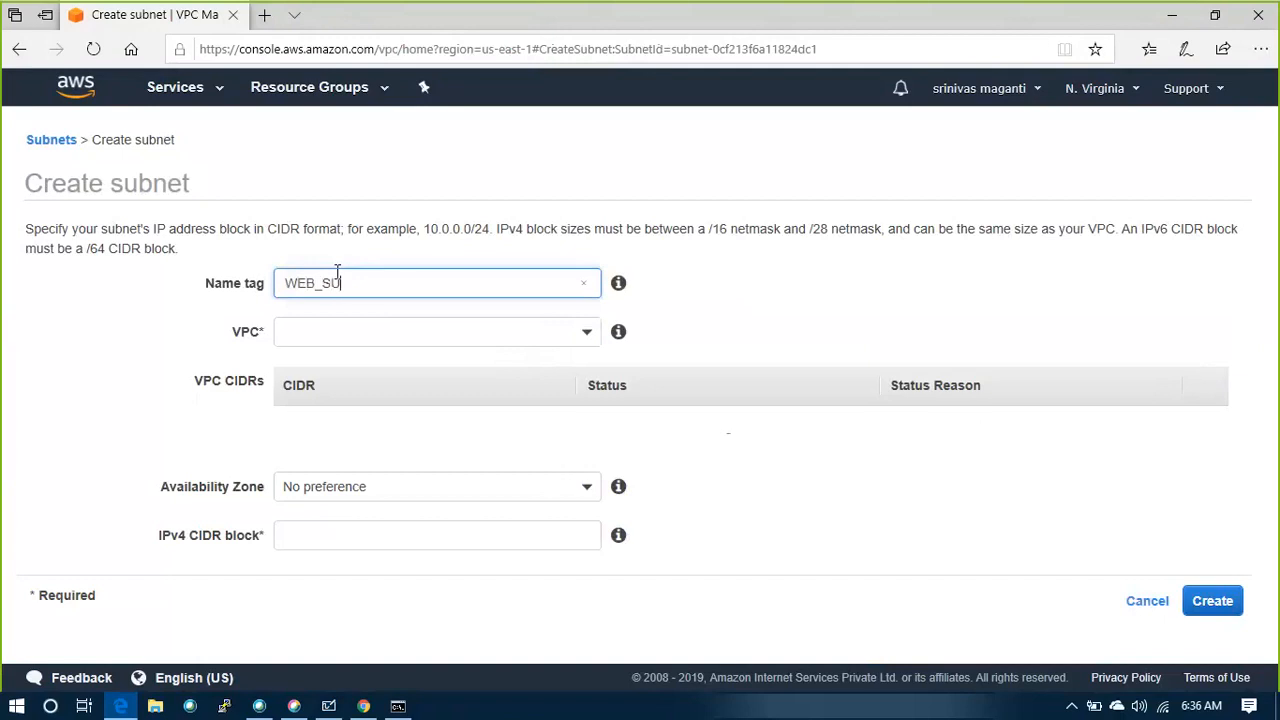
pyautogui.click(570, 342)
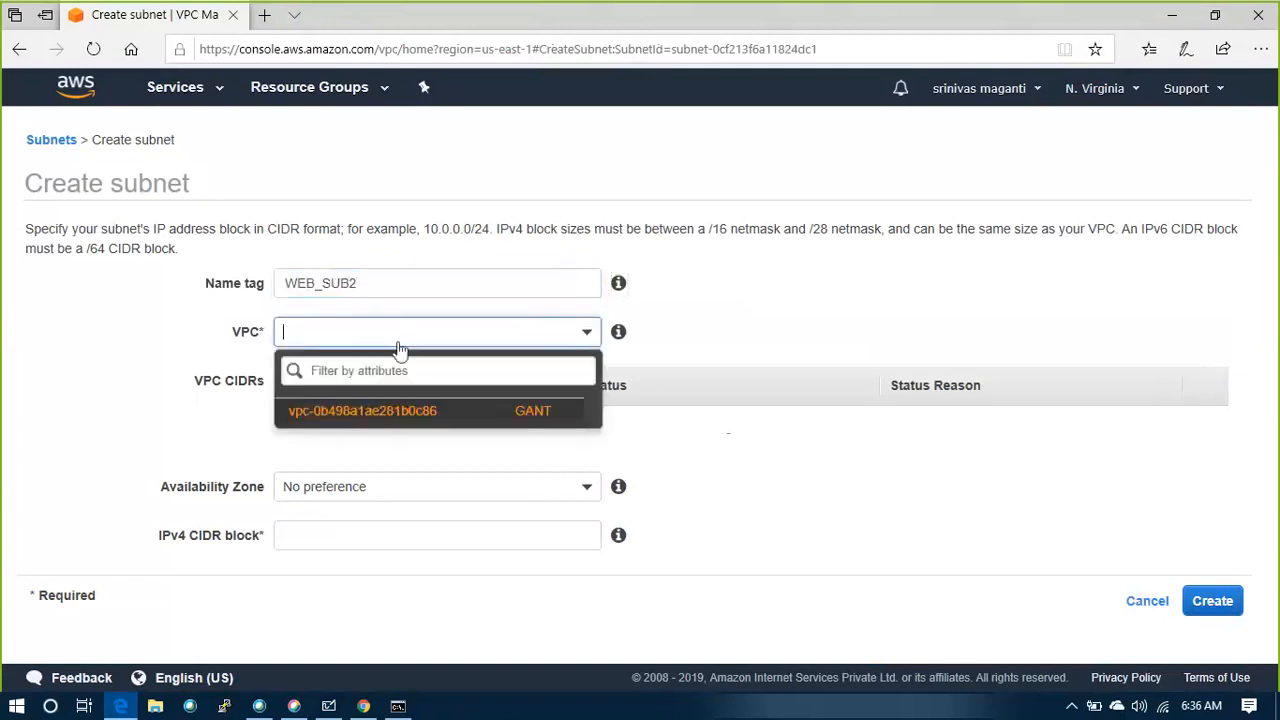
pyautogui.click(345, 418)
pyautogui.click(389, 473)
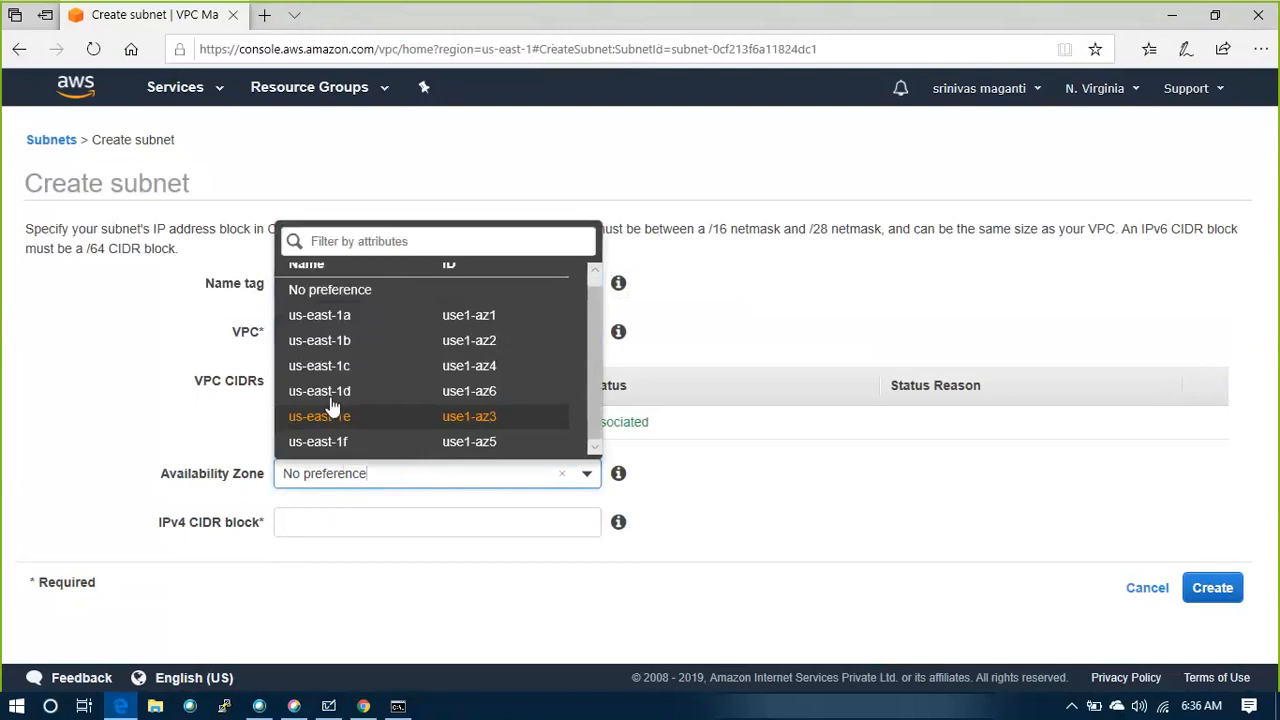
pyautogui.click(340, 345)
pyautogui.click(326, 512)
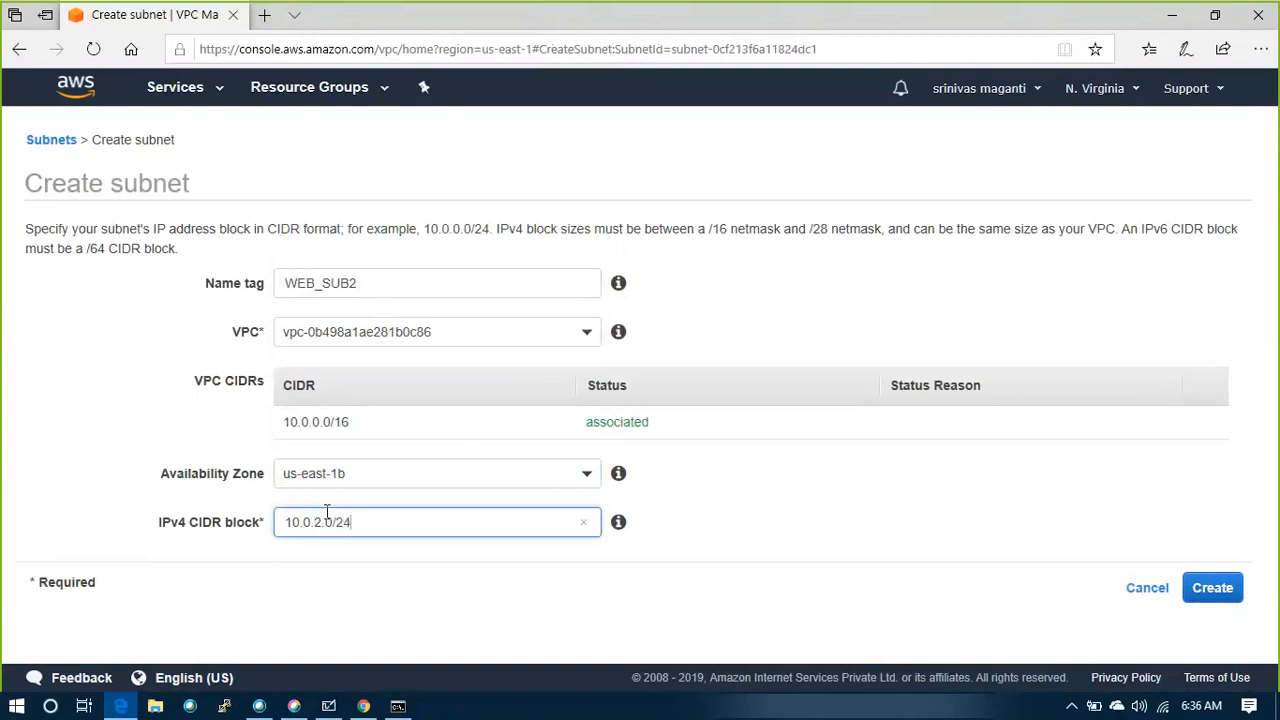
pyautogui.click(1212, 588)
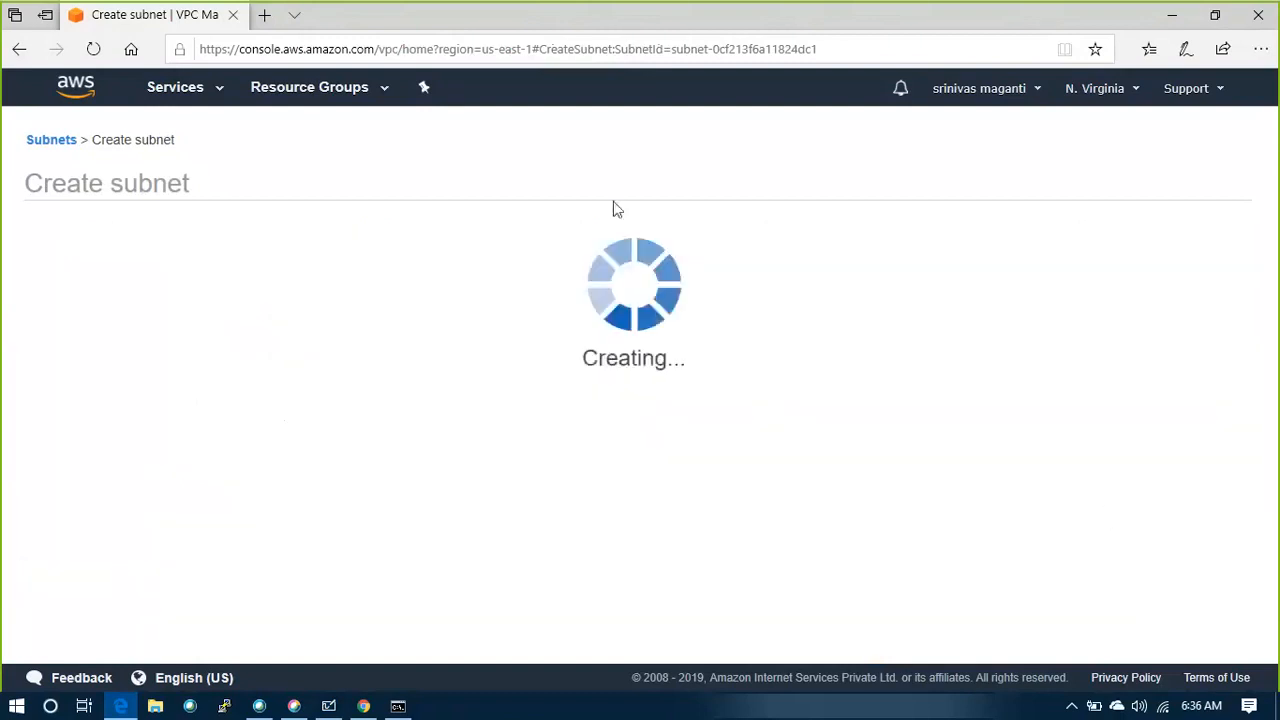
pyautogui.click(900, 360)
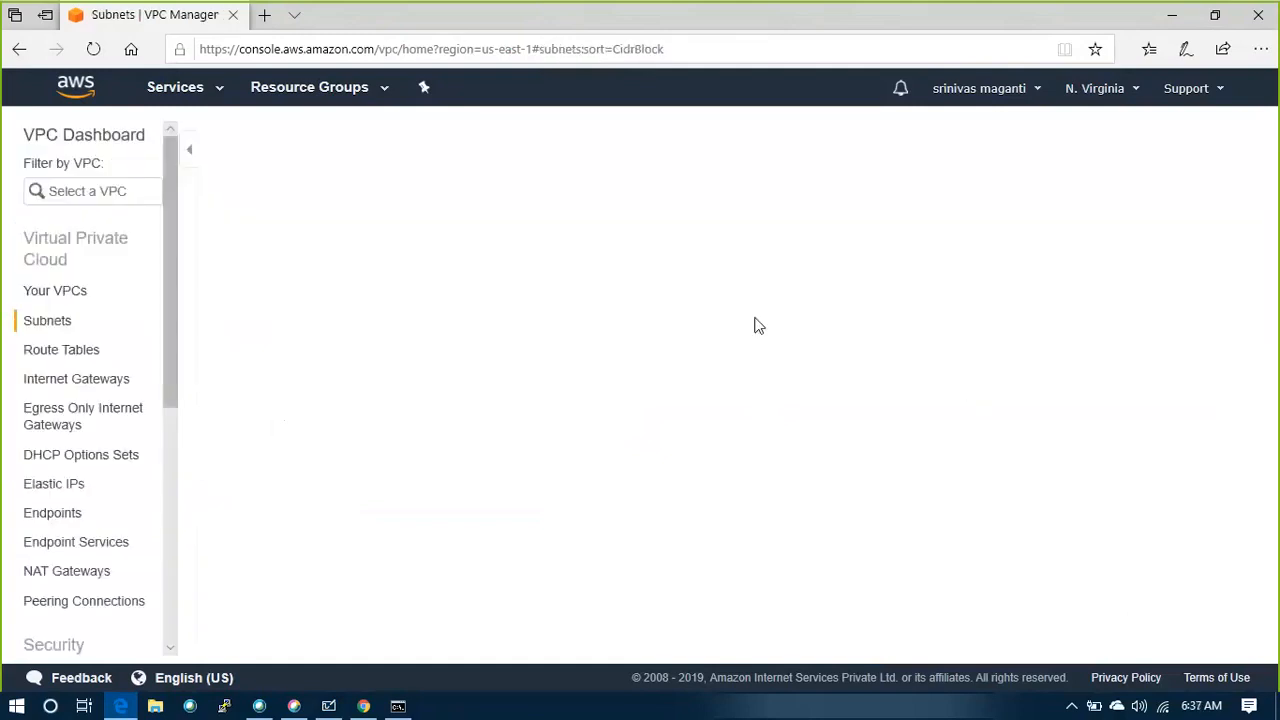
# Create a subnet named DB_SUB3 in the GANT VPC, in availability zone us-east-1c with IPv4 CIDR block 10.0.3.0/24
pyautogui.click(262, 136)
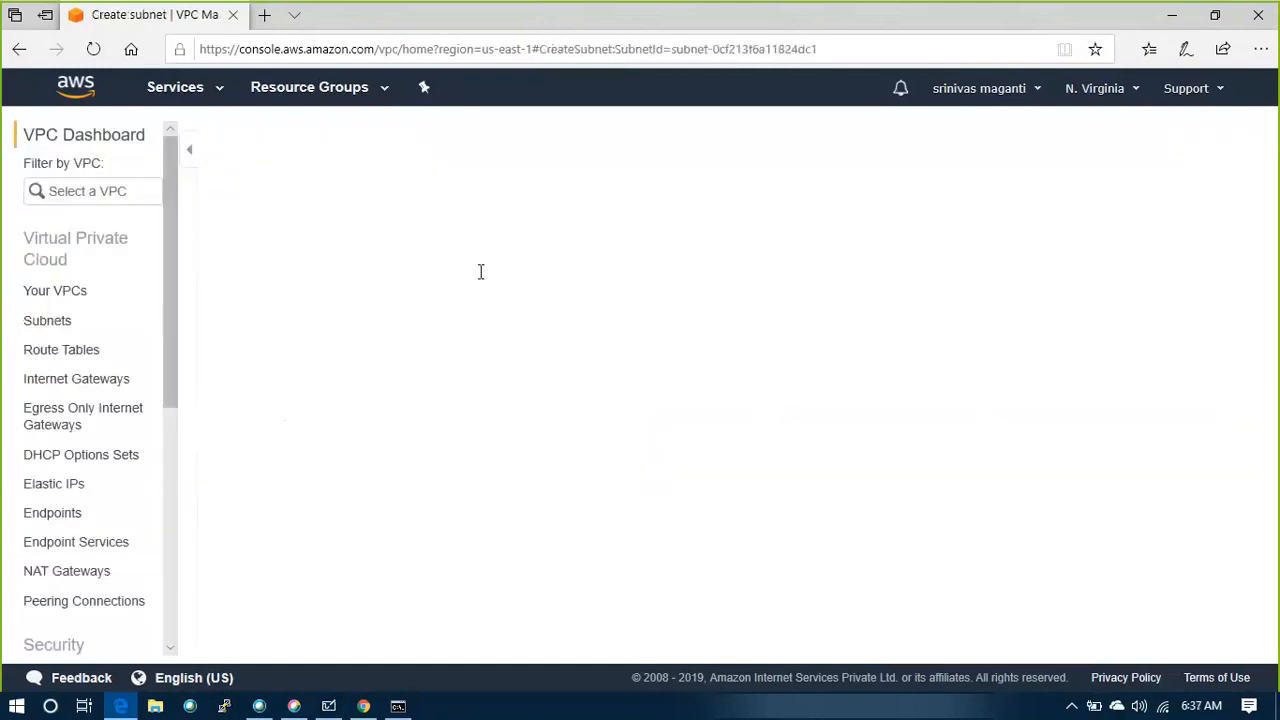
pyautogui.click(363, 282)
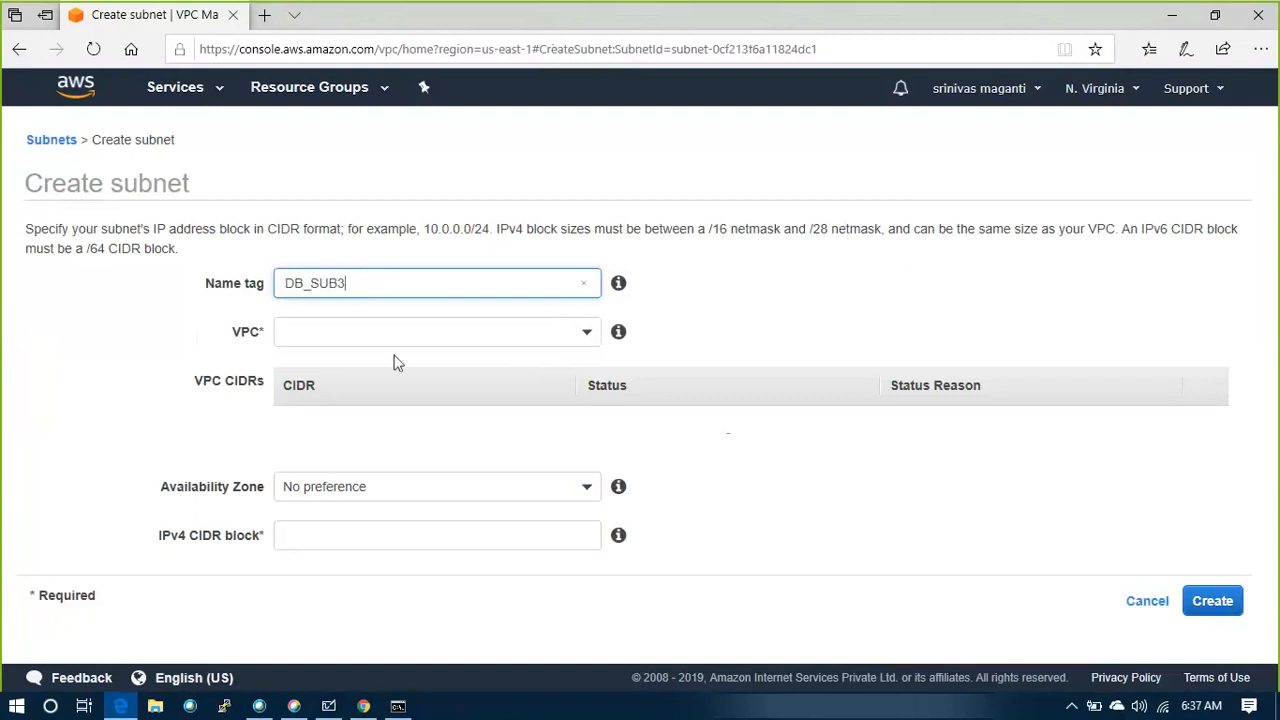
pyautogui.click(466, 331)
pyautogui.click(337, 409)
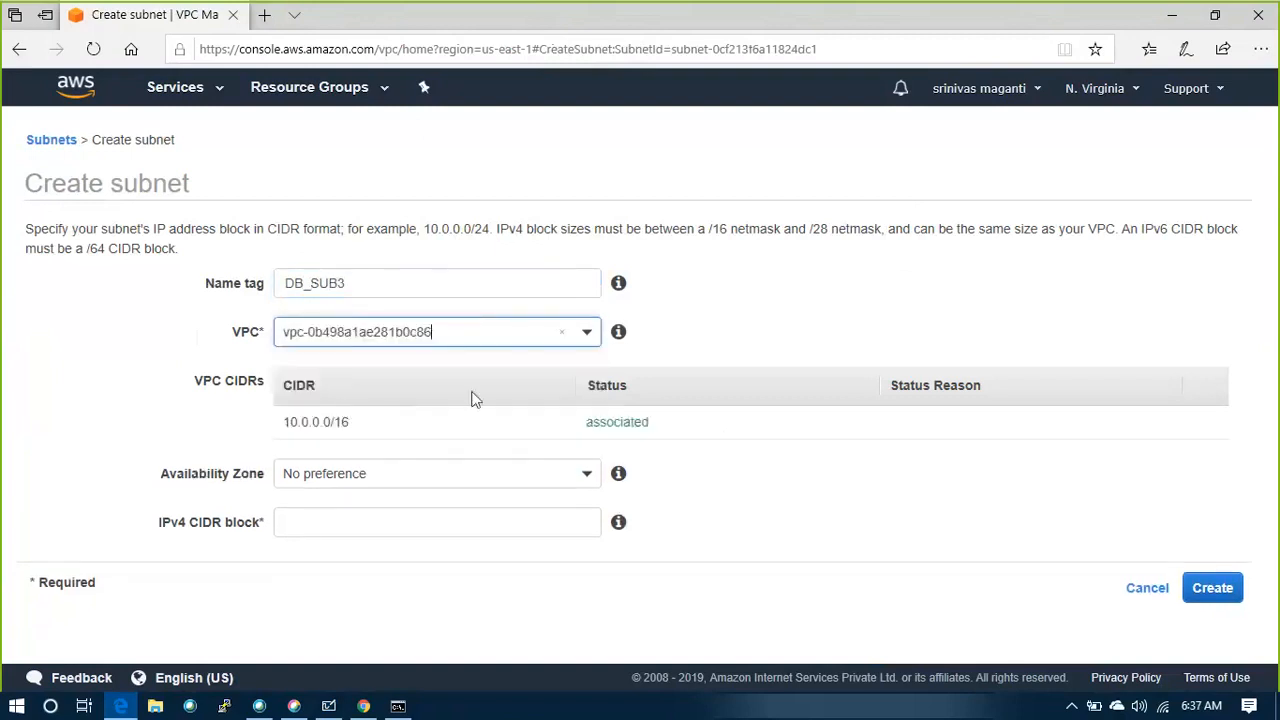
pyautogui.click(462, 478)
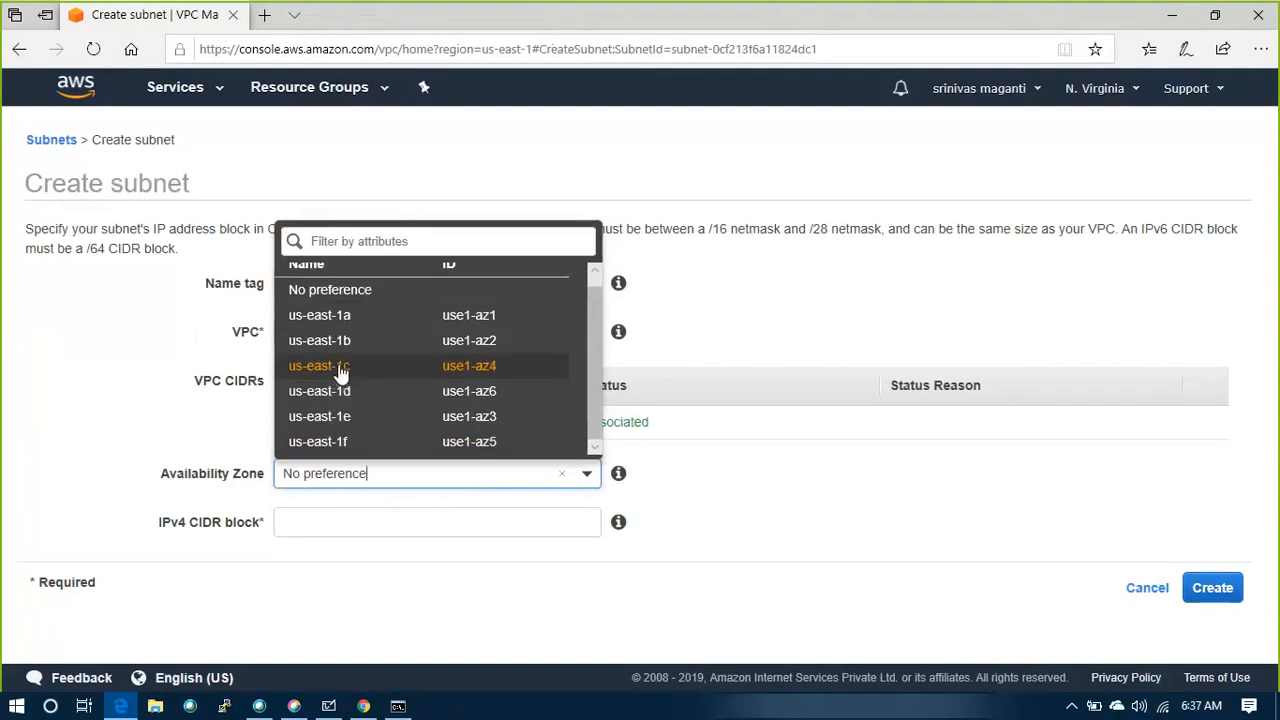
pyautogui.click(337, 367)
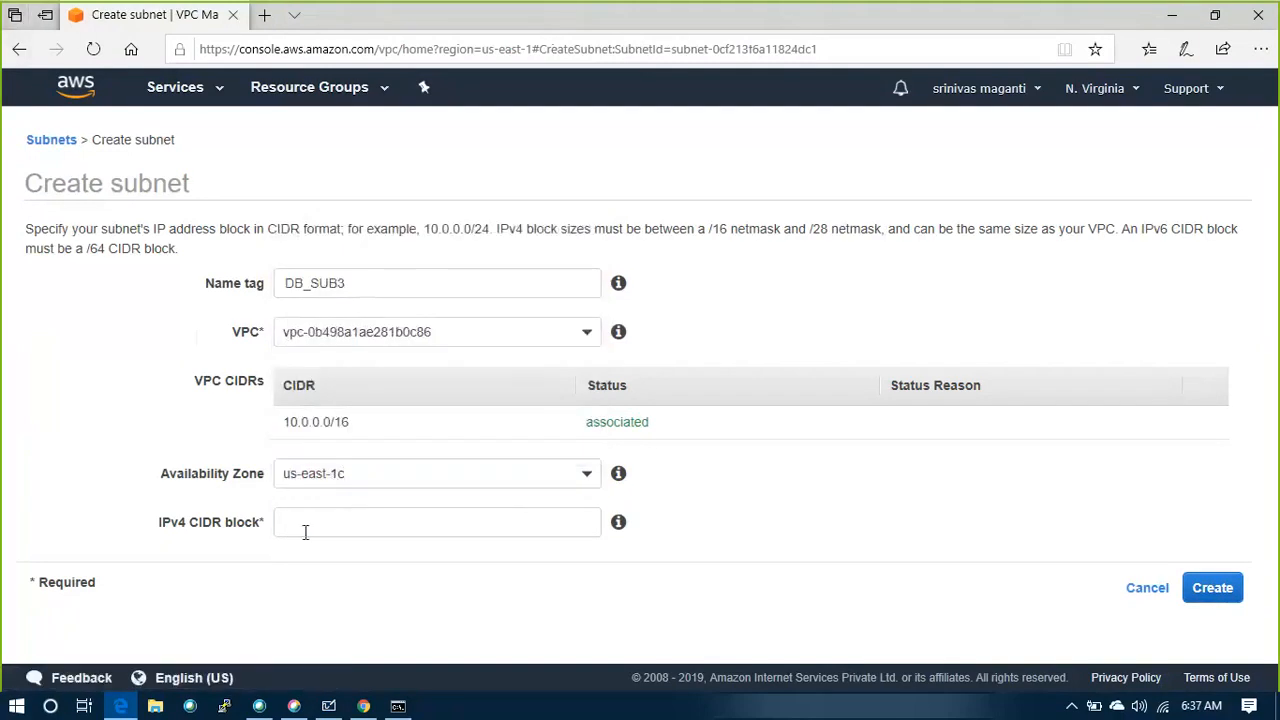
pyautogui.click(305, 528)
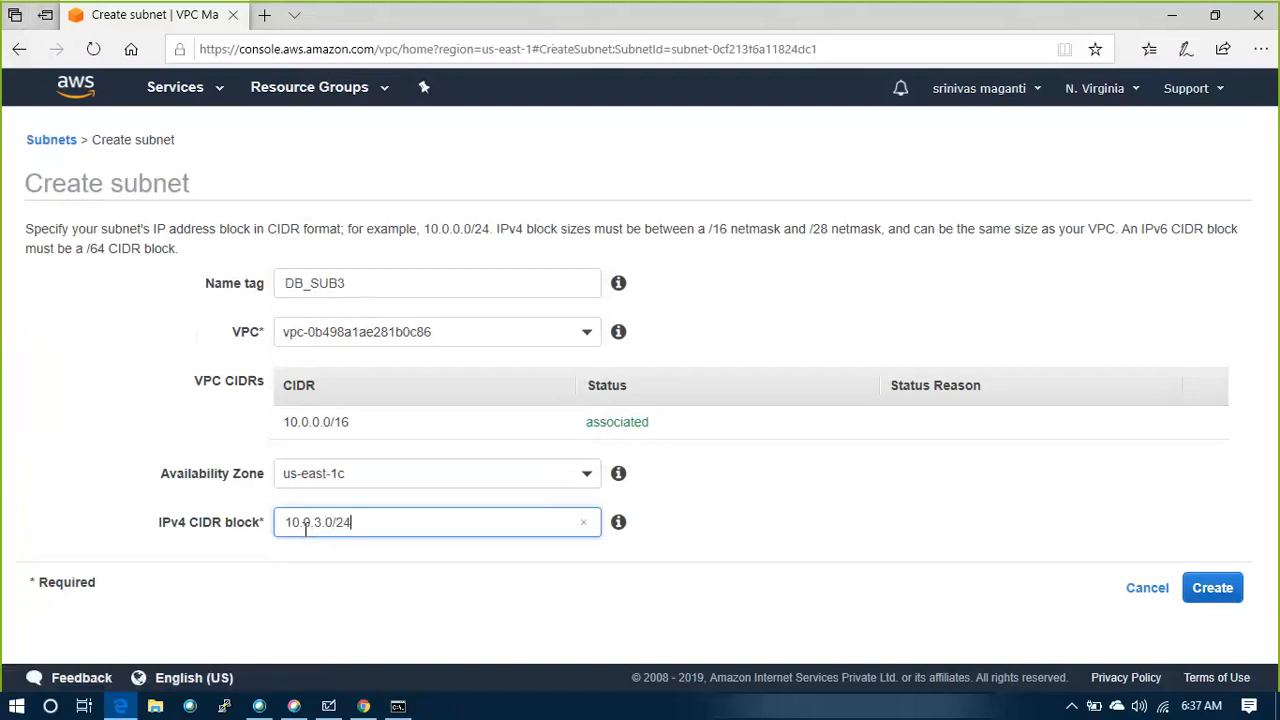
pyautogui.click(1213, 590)
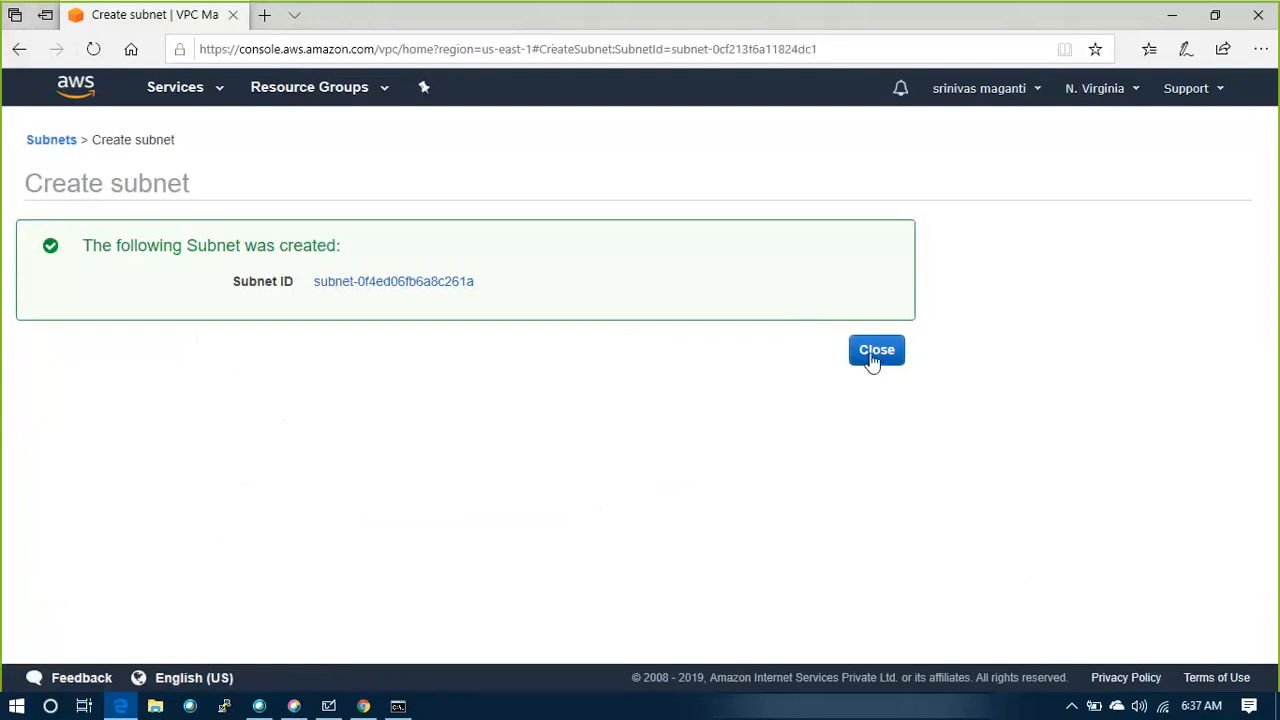
pyautogui.click(876, 352)
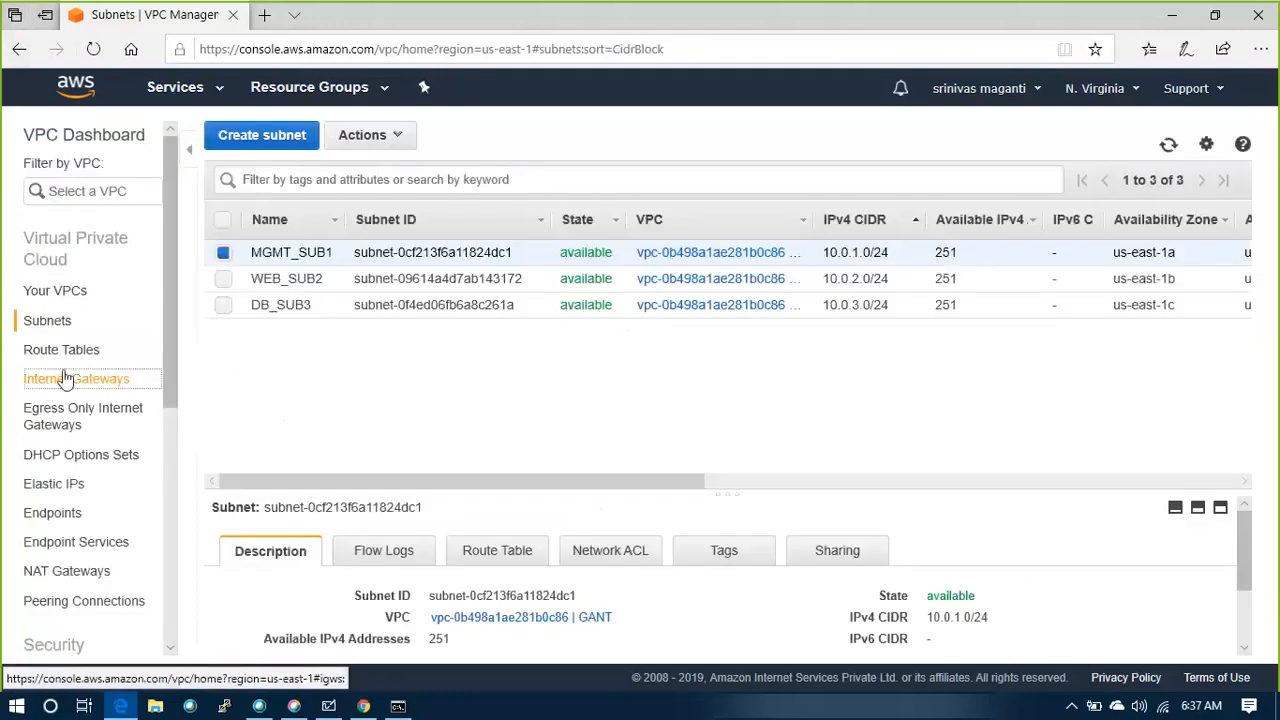
# Create an internet gateway with the name tag GANT_IGW
pyautogui.click(62, 378)
pyautogui.click(720, 297)
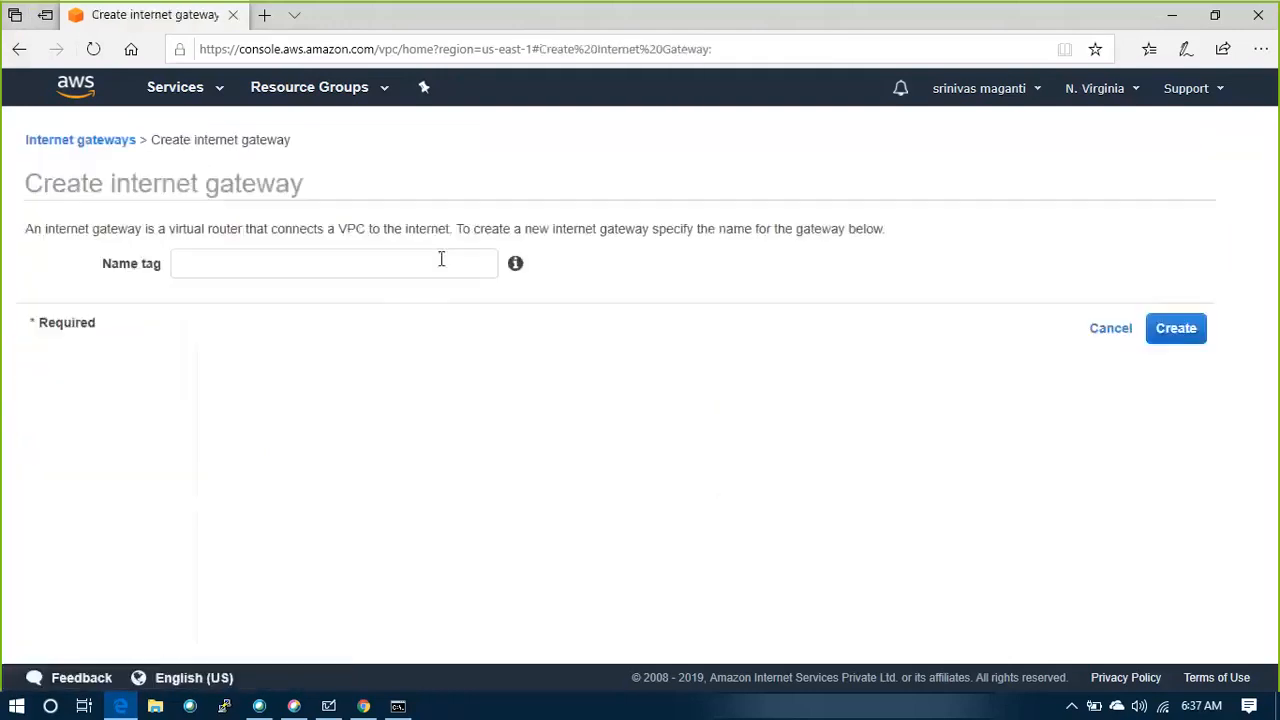
pyautogui.click(284, 265)
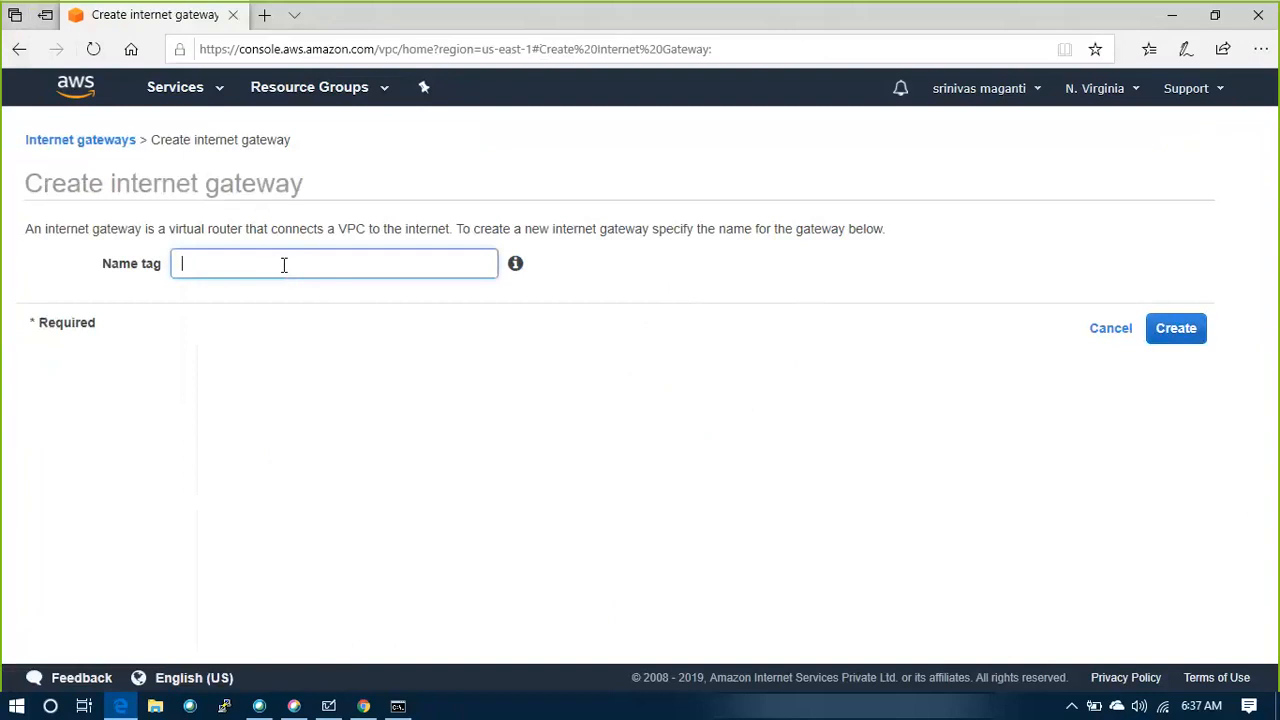
pyautogui.write('GANT_IGW')
pyautogui.click(1186, 338)
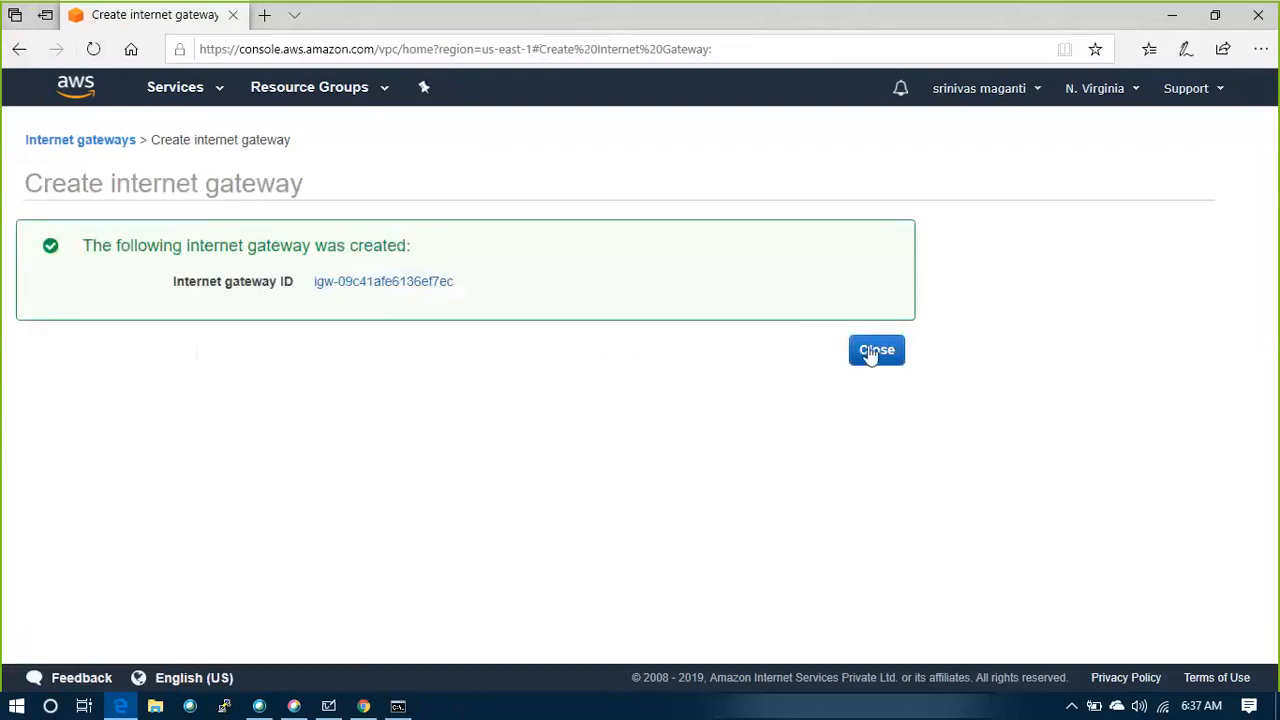
pyautogui.click(866, 352)
# Attach the GANT_IGW internet gateway to the GANT VPC
pyautogui.rightClick(400, 254)
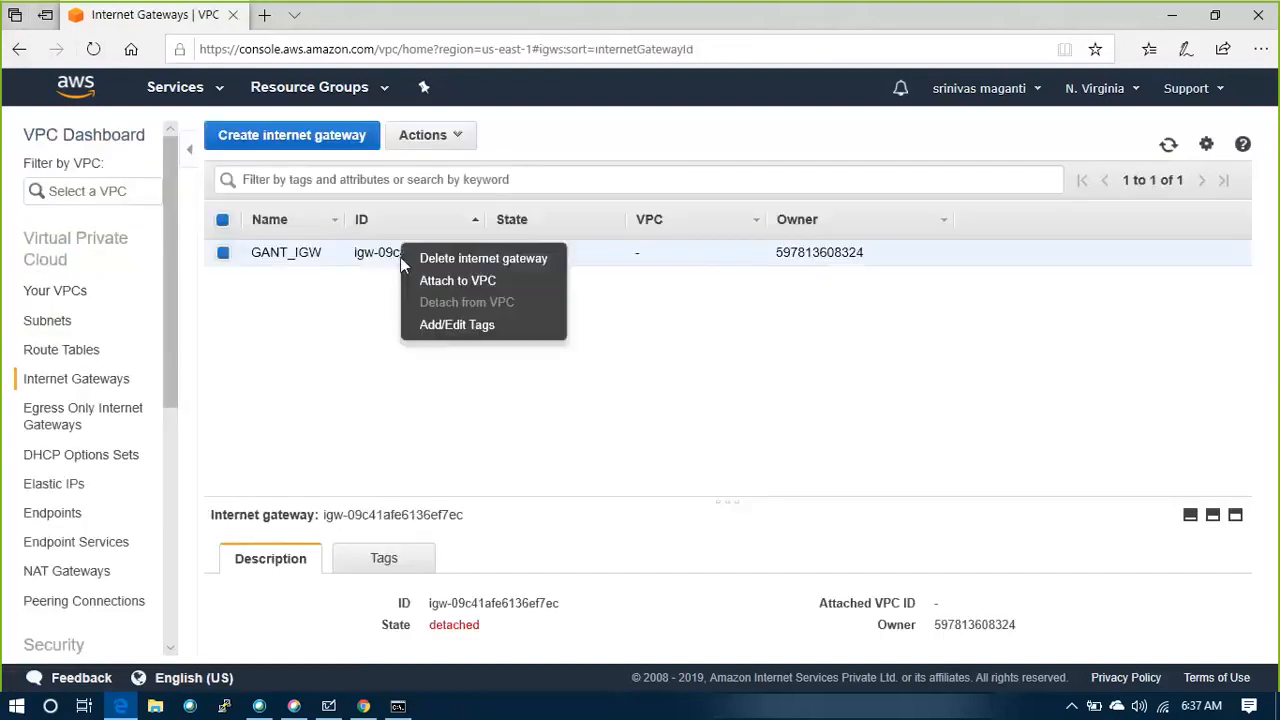
pyautogui.click(449, 282)
pyautogui.click(684, 266)
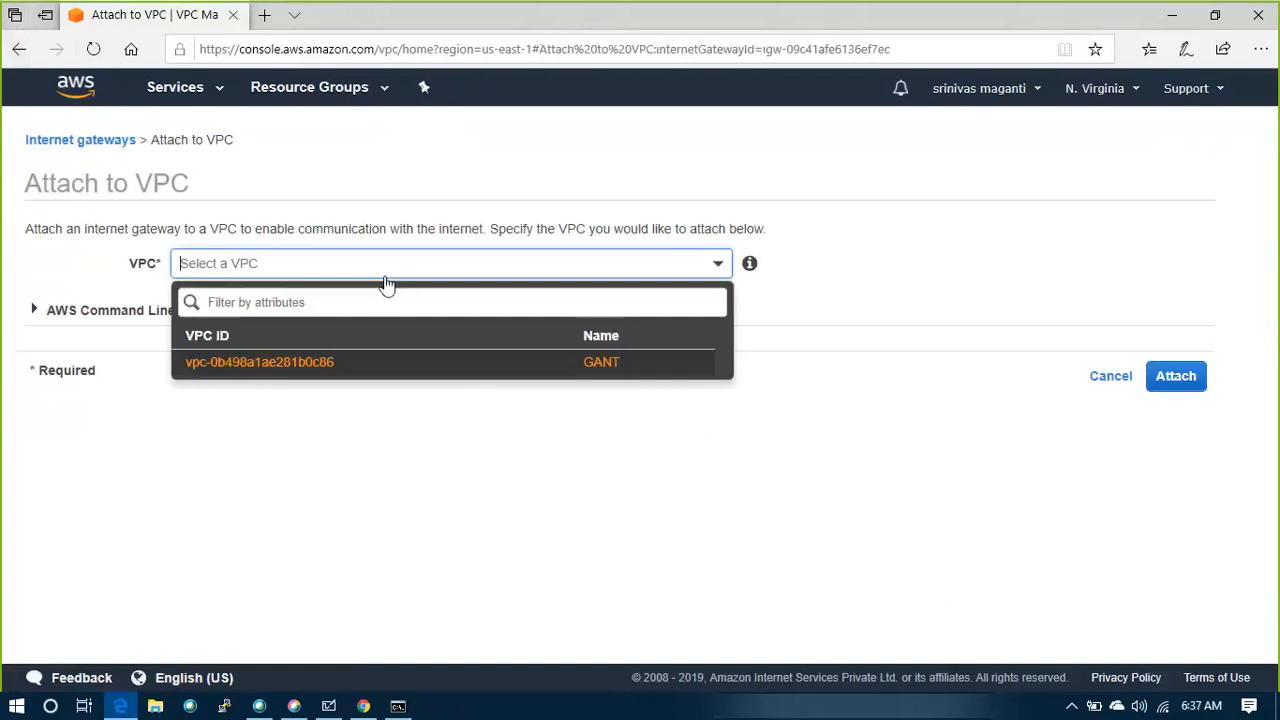
pyautogui.click(259, 364)
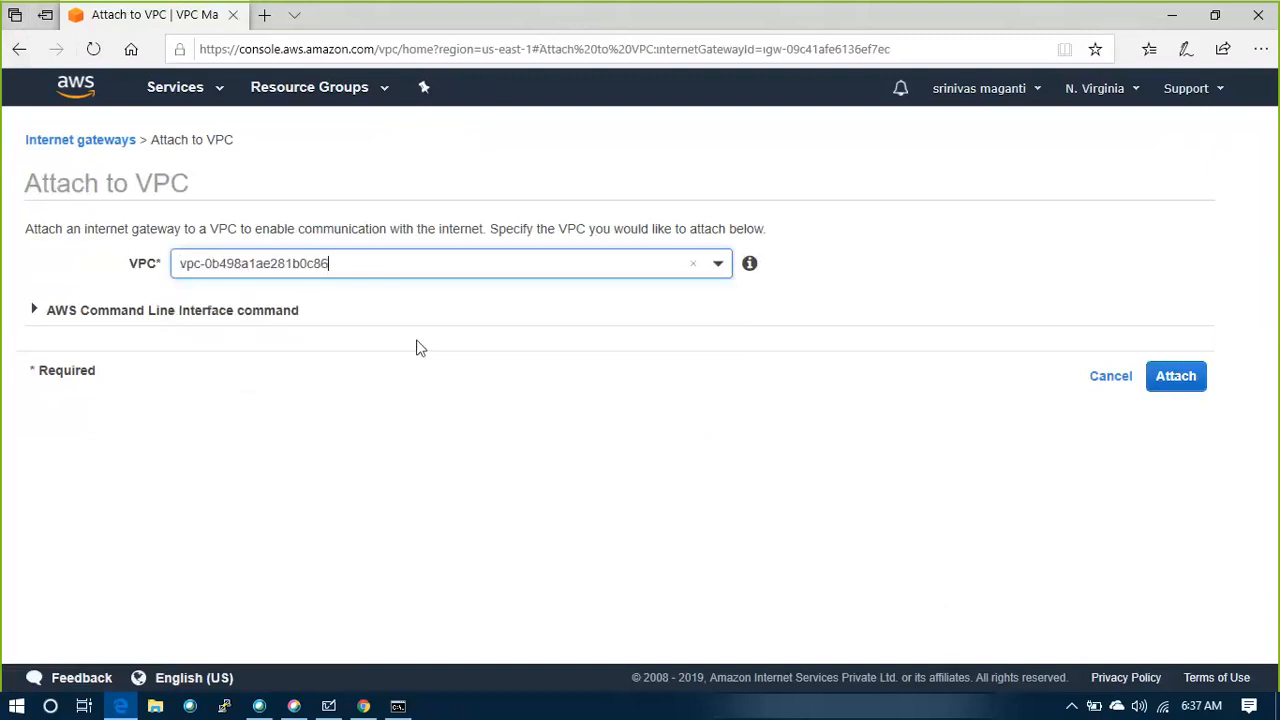
pyautogui.click(1183, 388)
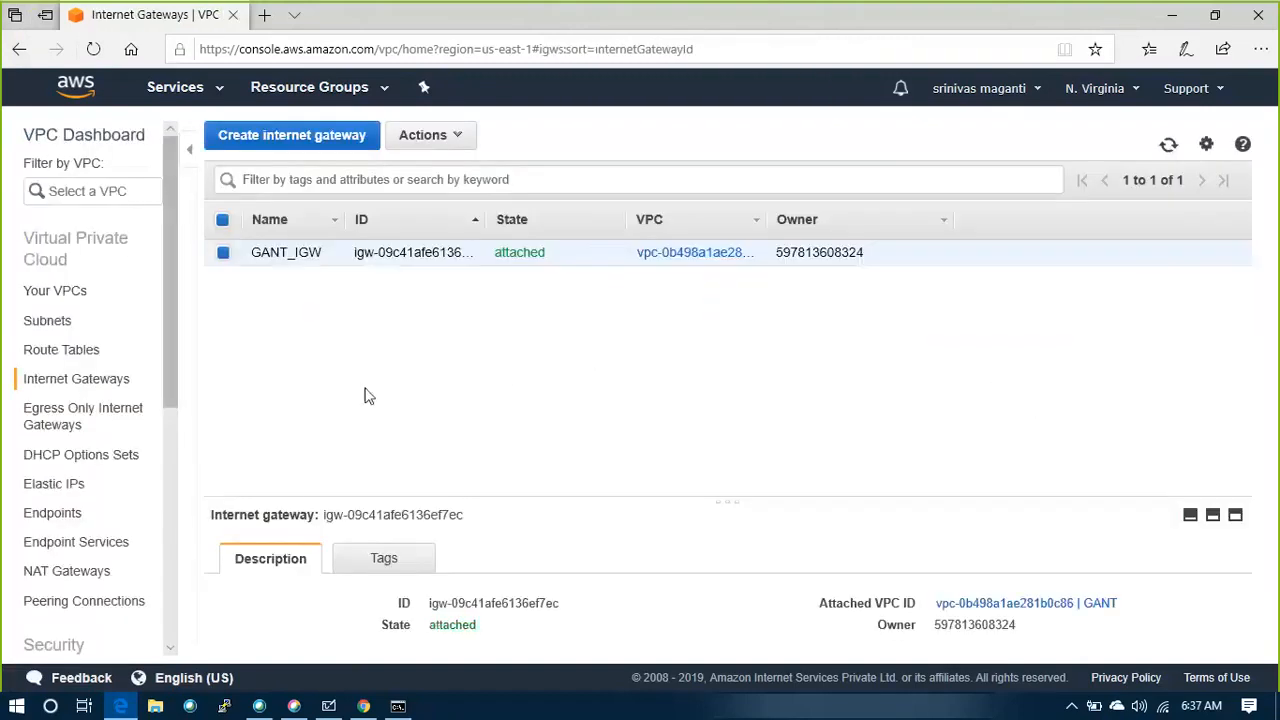
# Create a route table named GANT_RT1 in the GANT VPC
pyautogui.click(60, 350)
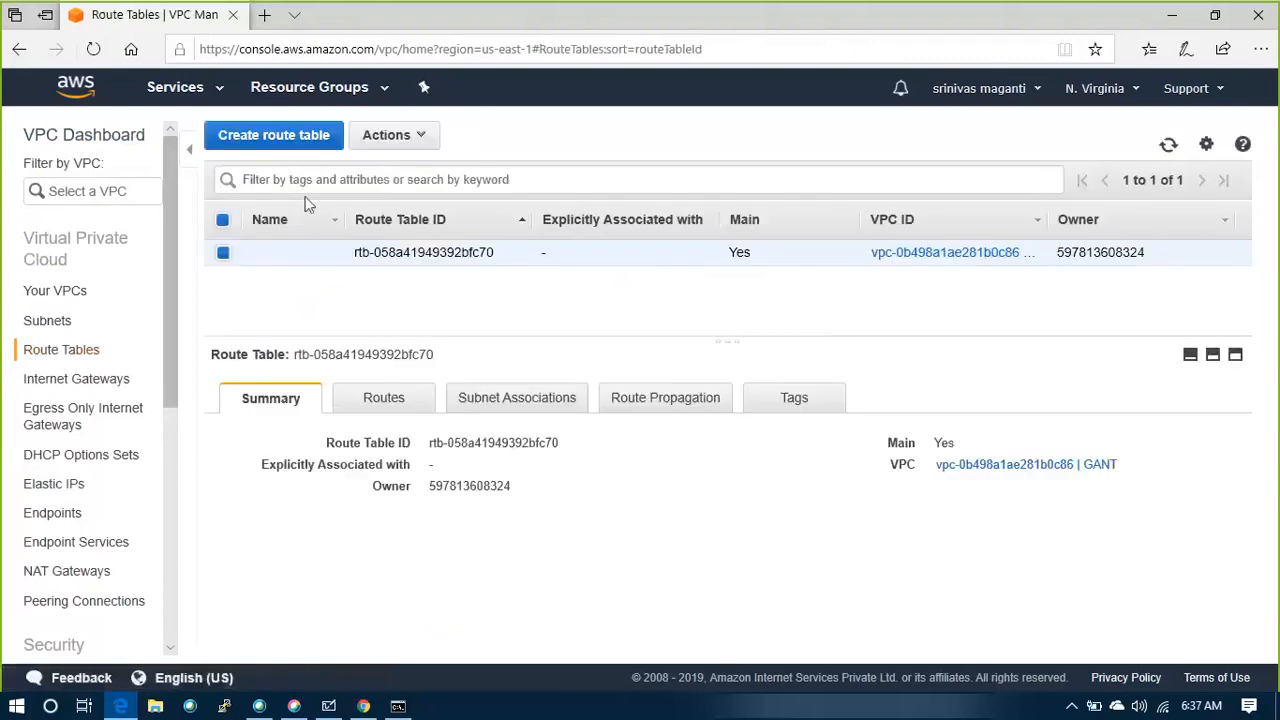
pyautogui.click(281, 136)
pyautogui.click(366, 259)
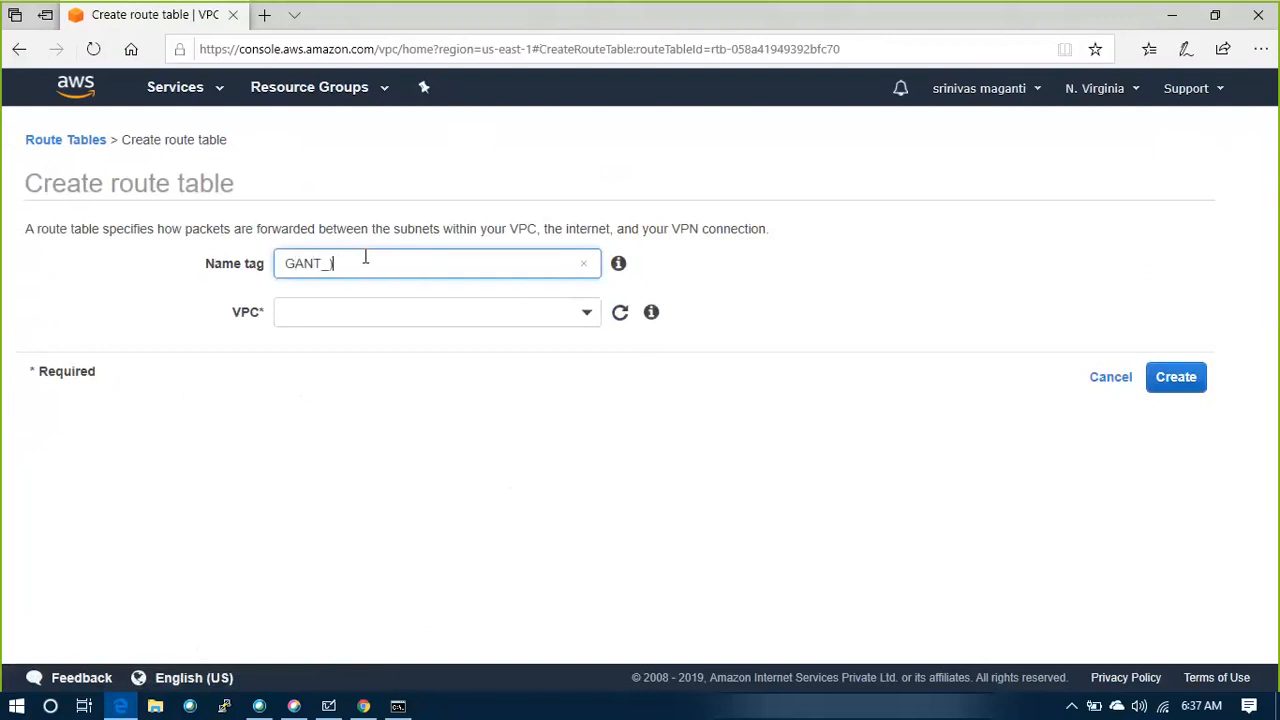
pyautogui.write('GANT_RT1')
pyautogui.click(582, 320)
pyautogui.click(392, 394)
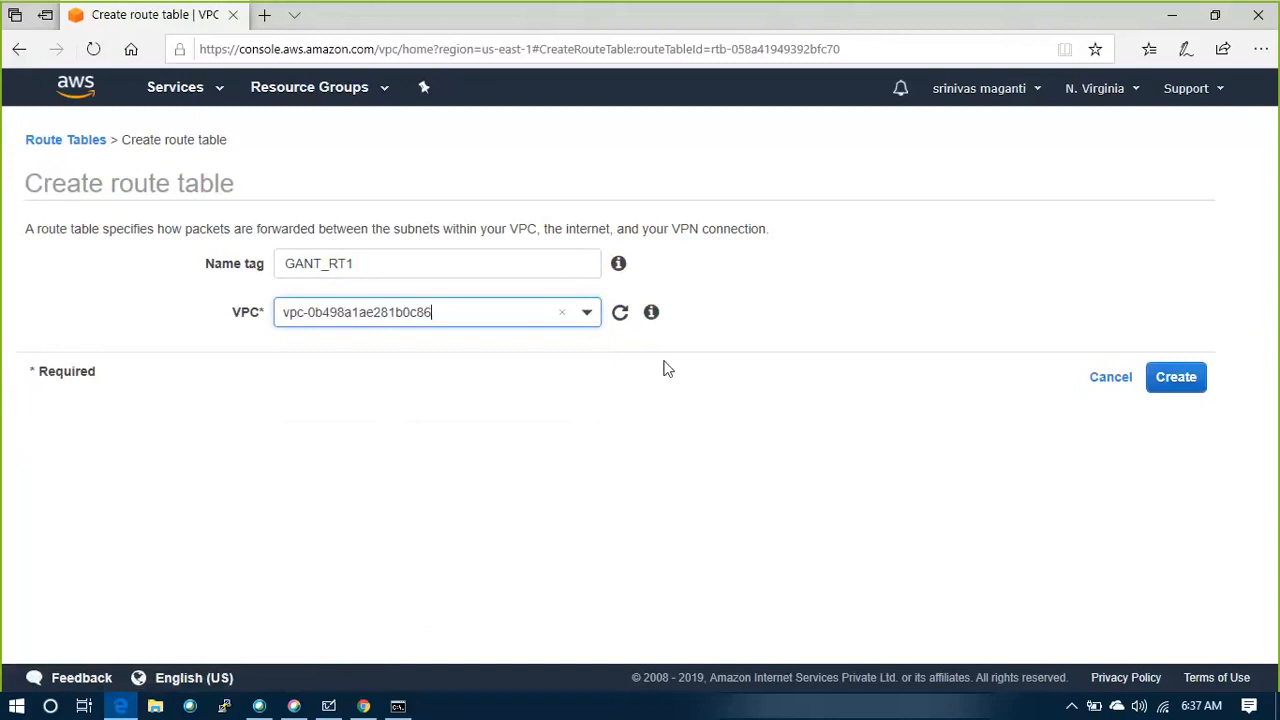
pyautogui.click(1174, 377)
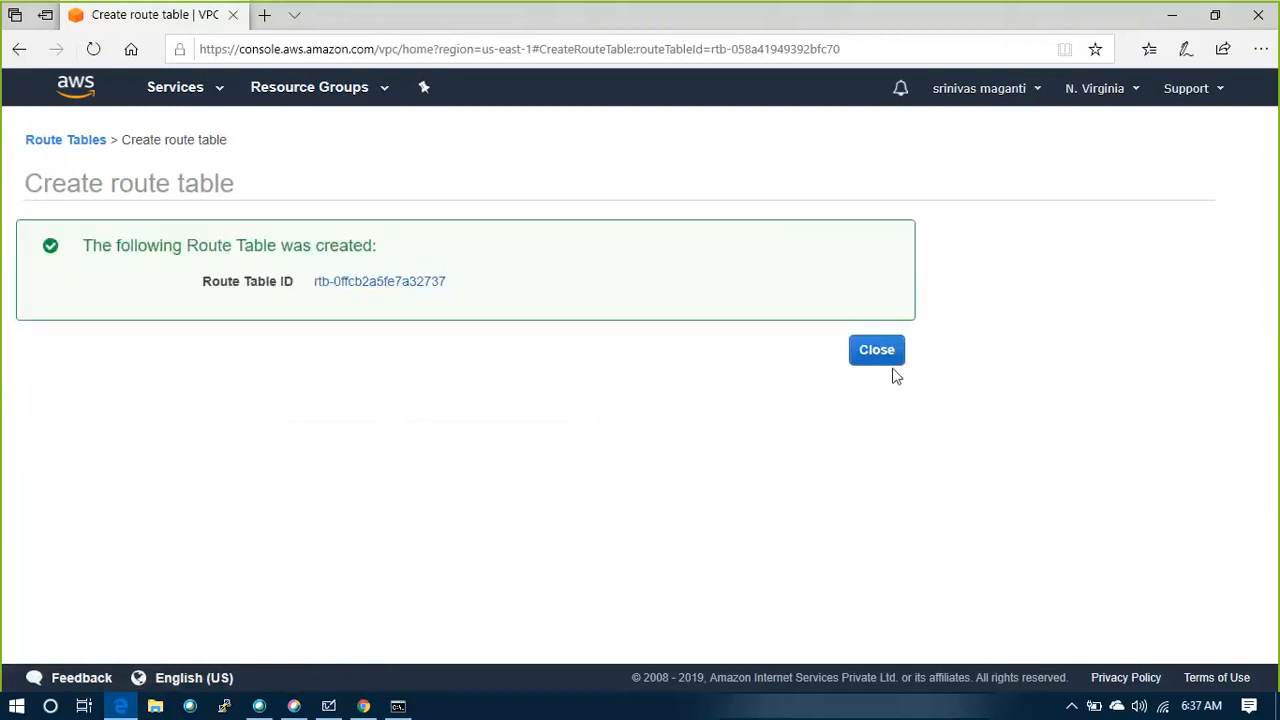
pyautogui.click(890, 362)
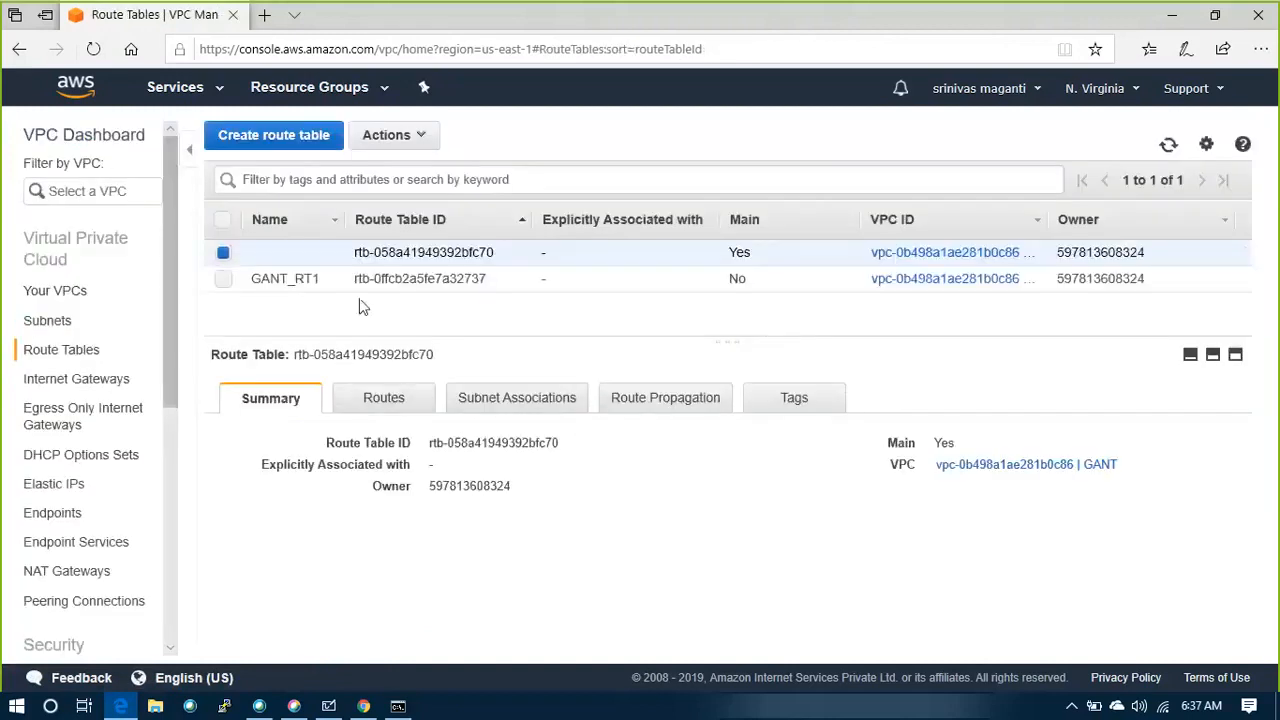
# Associate the MGMT_SUB1 and WEB_SUB2 subnets with the main route table of the GANT VPC and review its subnet associations
pyautogui.click(560, 405)
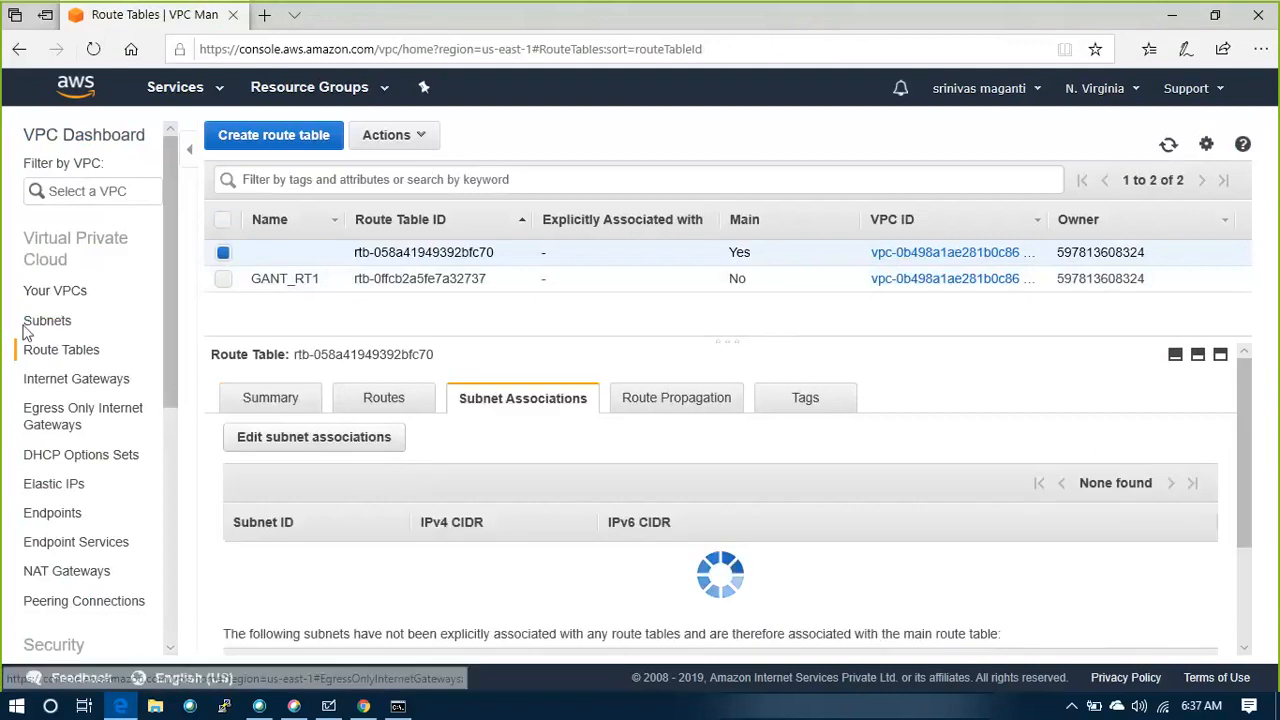
pyautogui.scroll(-1, 709, 380)
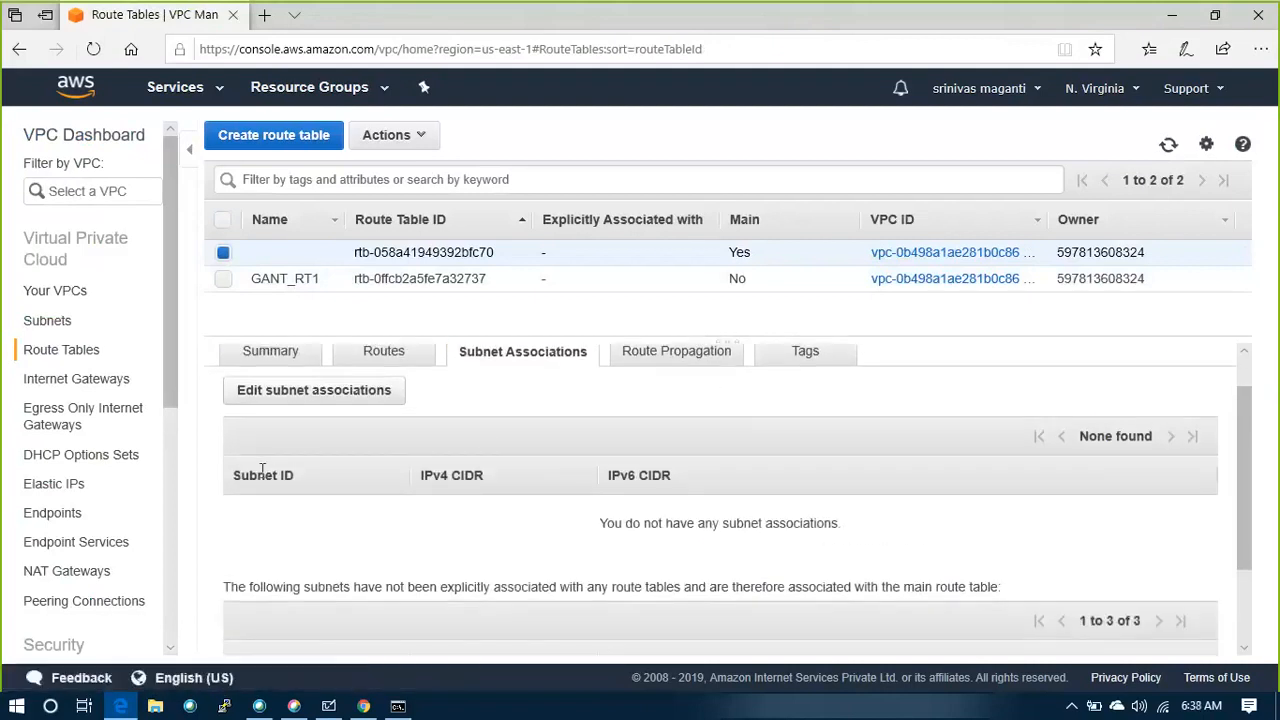
pyautogui.click(296, 403)
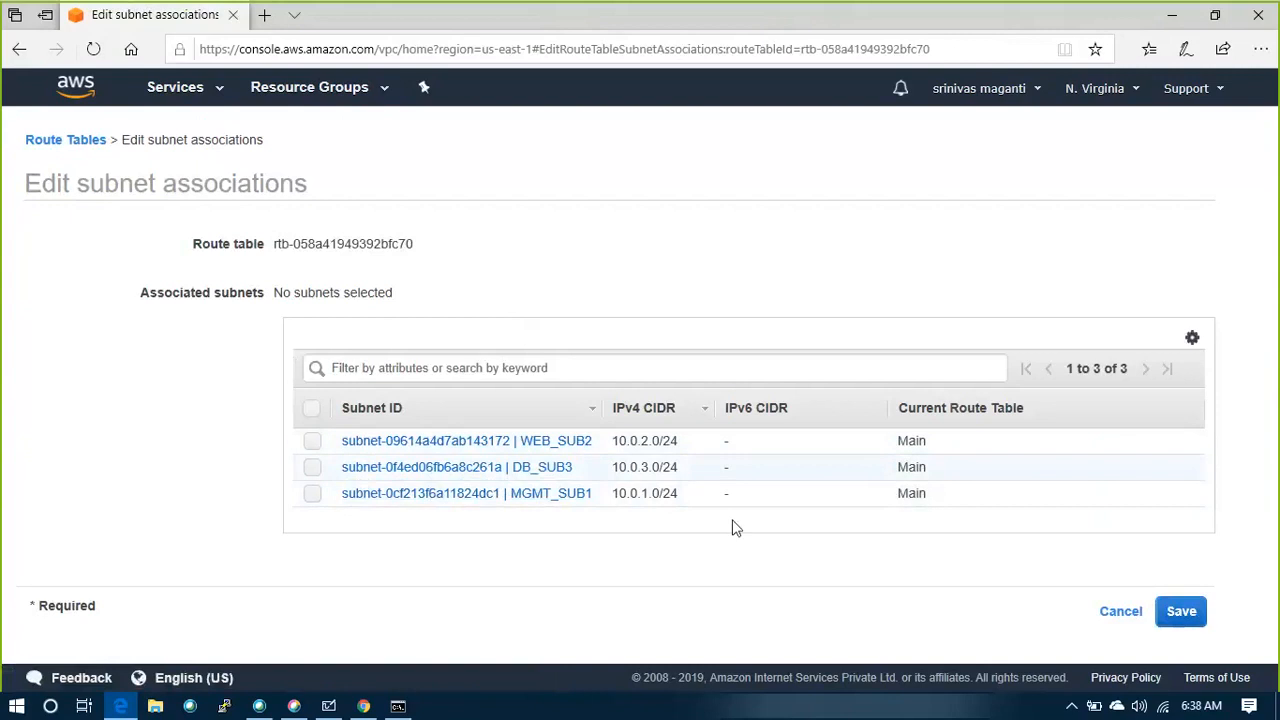
pyautogui.click(312, 496)
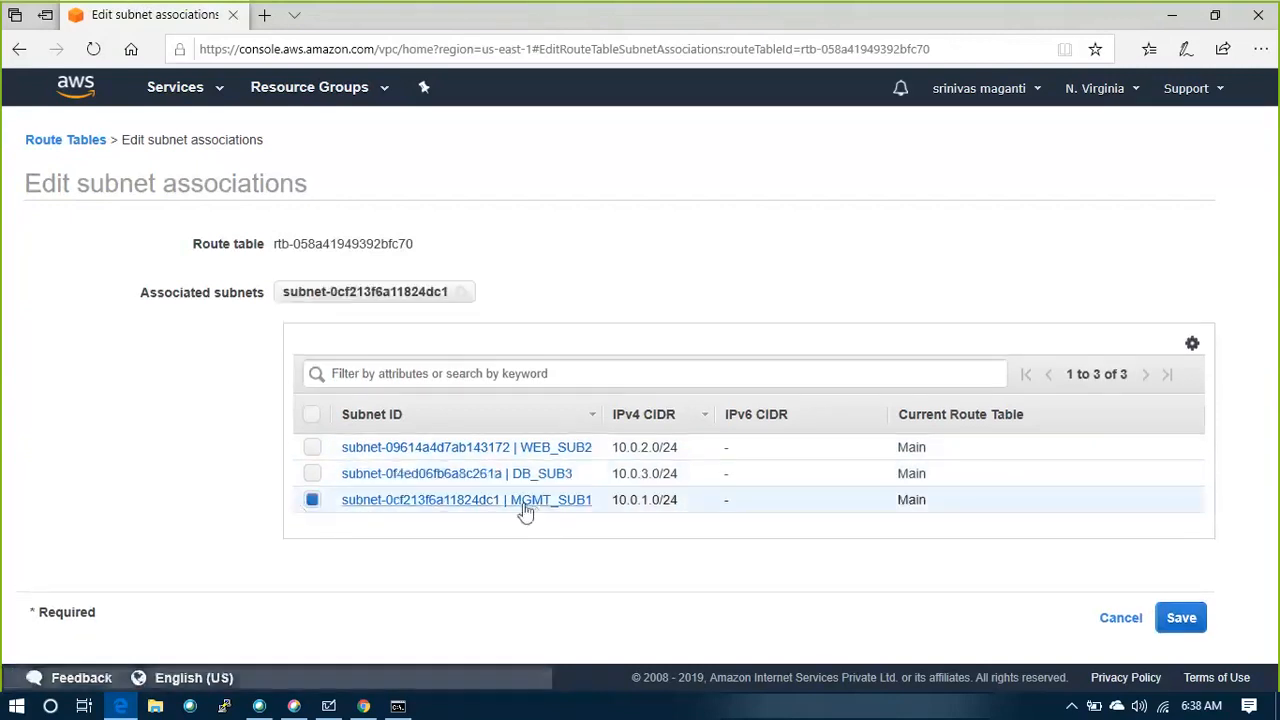
pyautogui.click(312, 447)
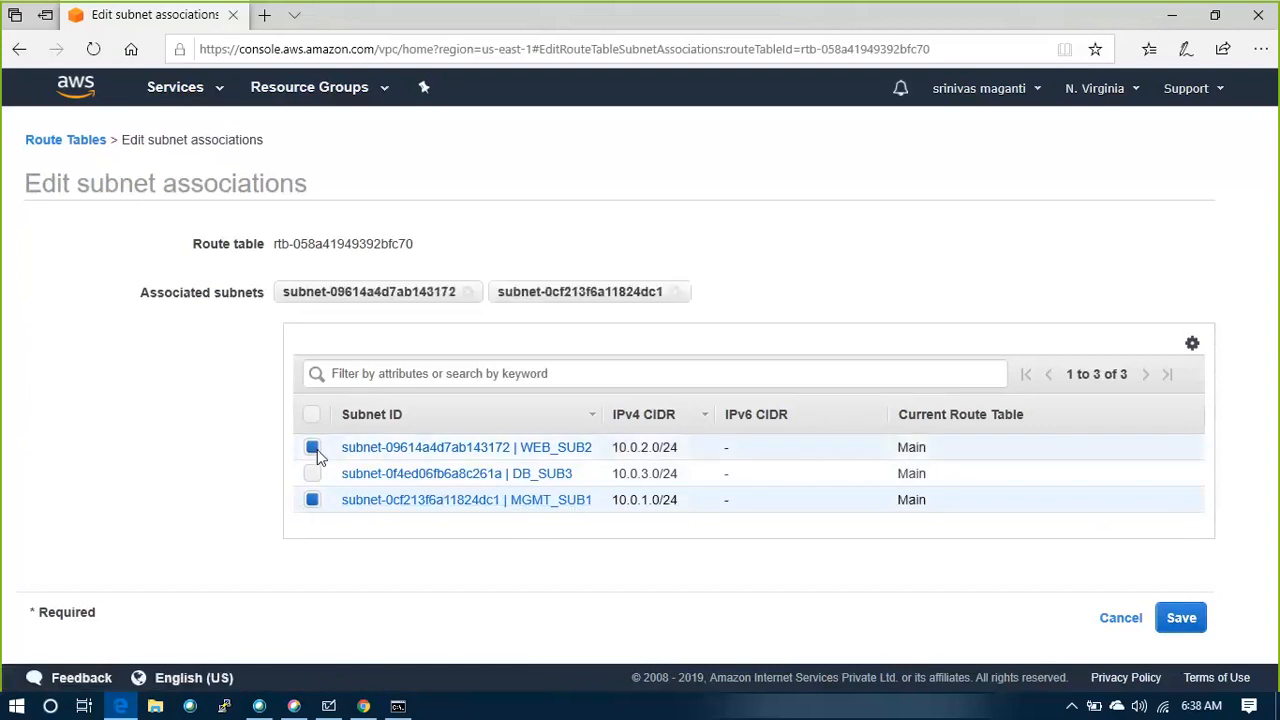
pyautogui.click(1178, 618)
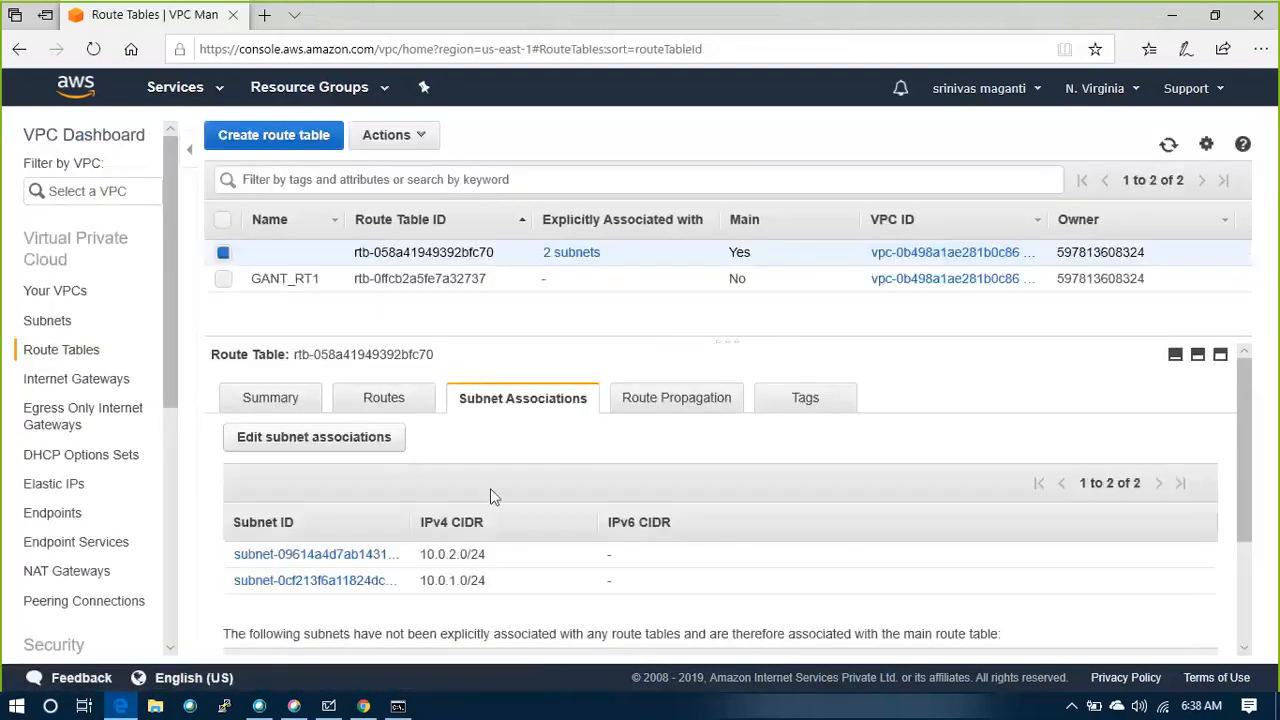
pyautogui.scroll(-1, 462, 570)
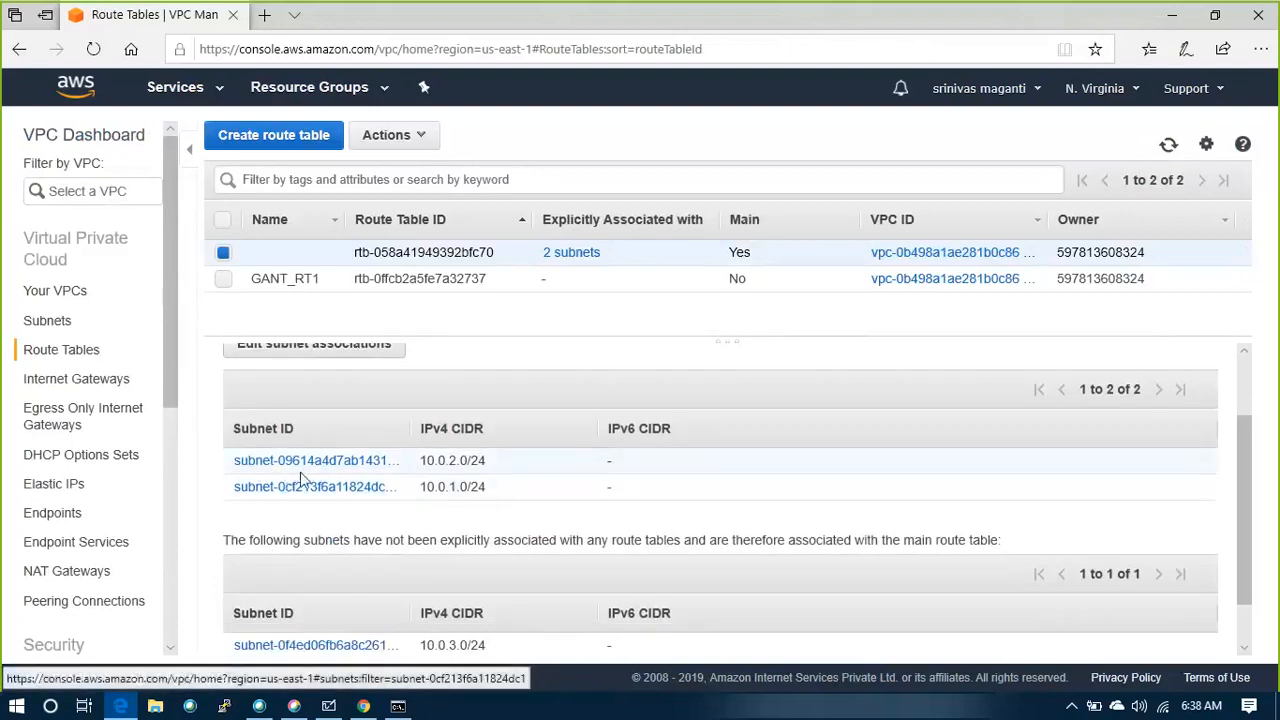
pyautogui.scroll(-1, 334, 487)
pyautogui.scroll(2, 329, 463)
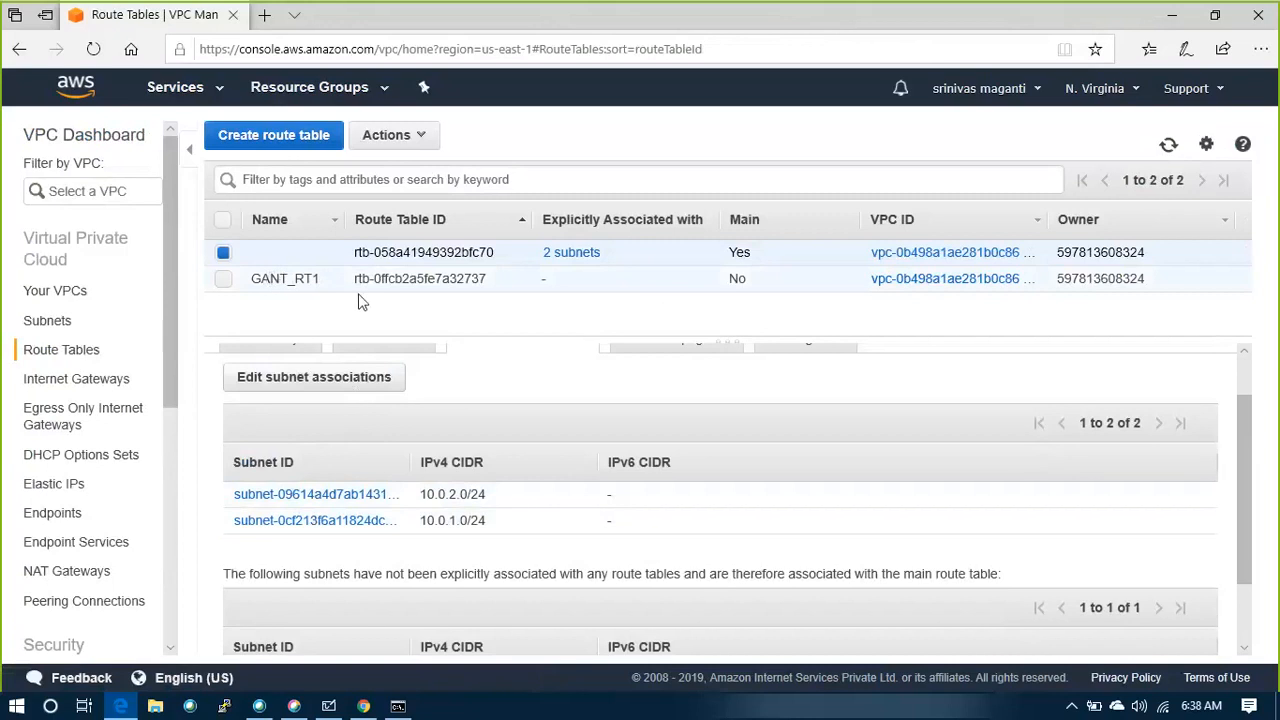
pyautogui.scroll(1, 377, 360)
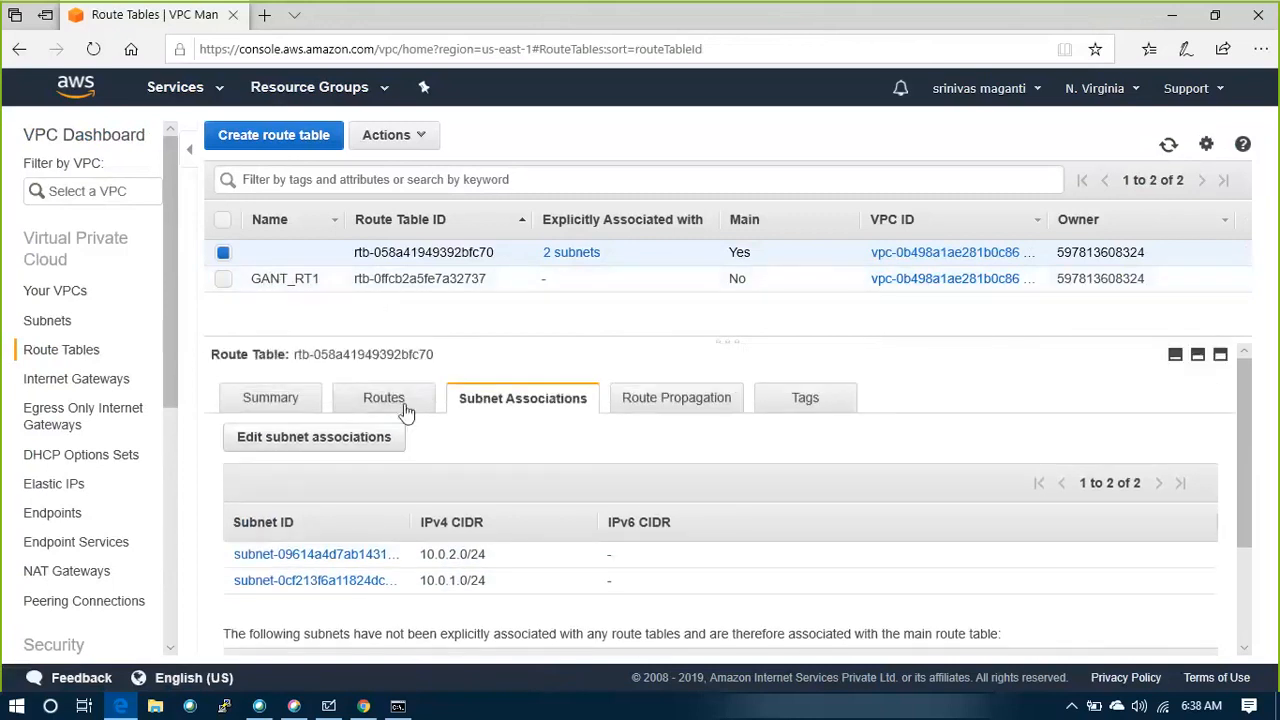
# Add a route to the GANT VPC's main route table with destination 0.0.0.0/0 and the GANT_IGW internet gateway as target
pyautogui.click(405, 410)
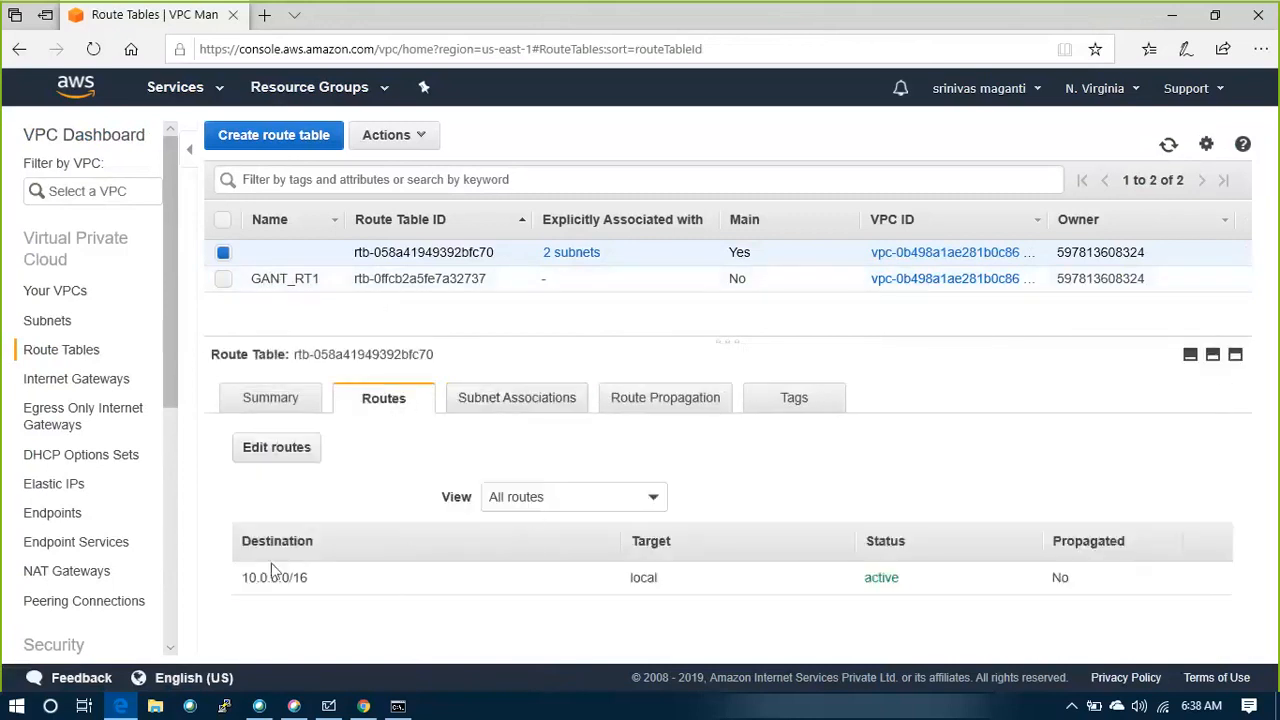
pyautogui.click(300, 448)
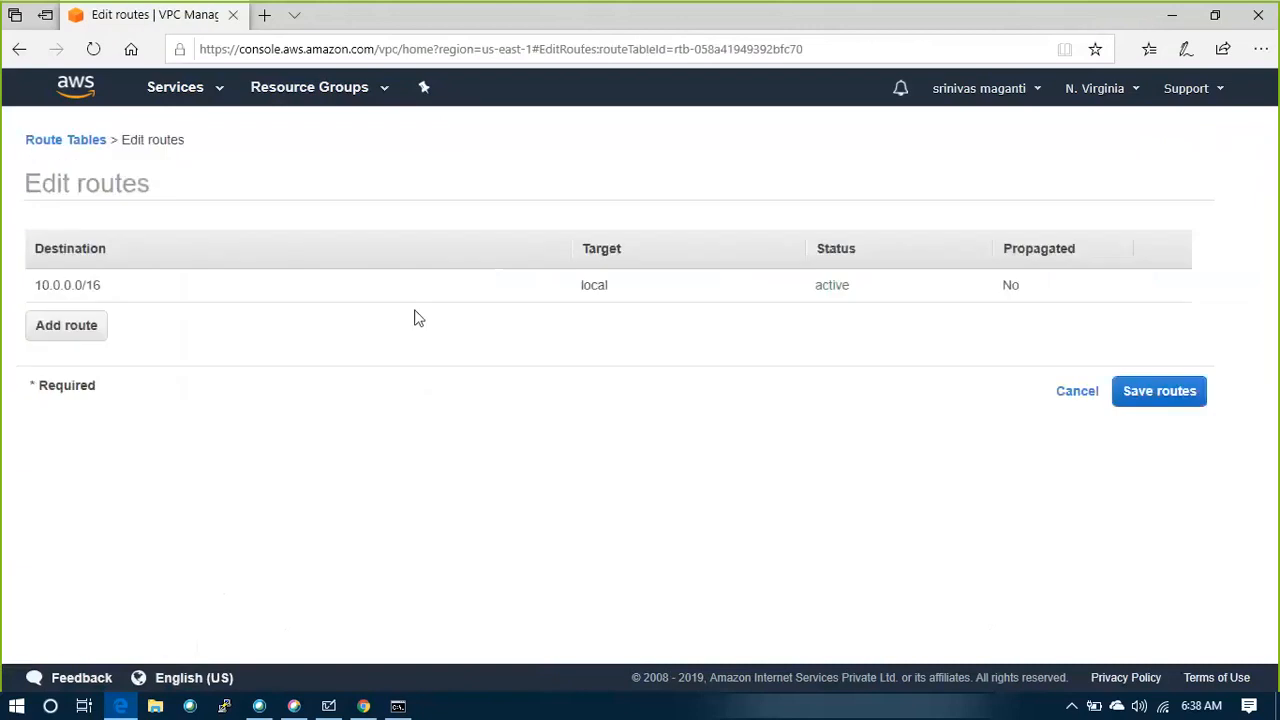
pyautogui.click(80, 325)
pyautogui.click(82, 317)
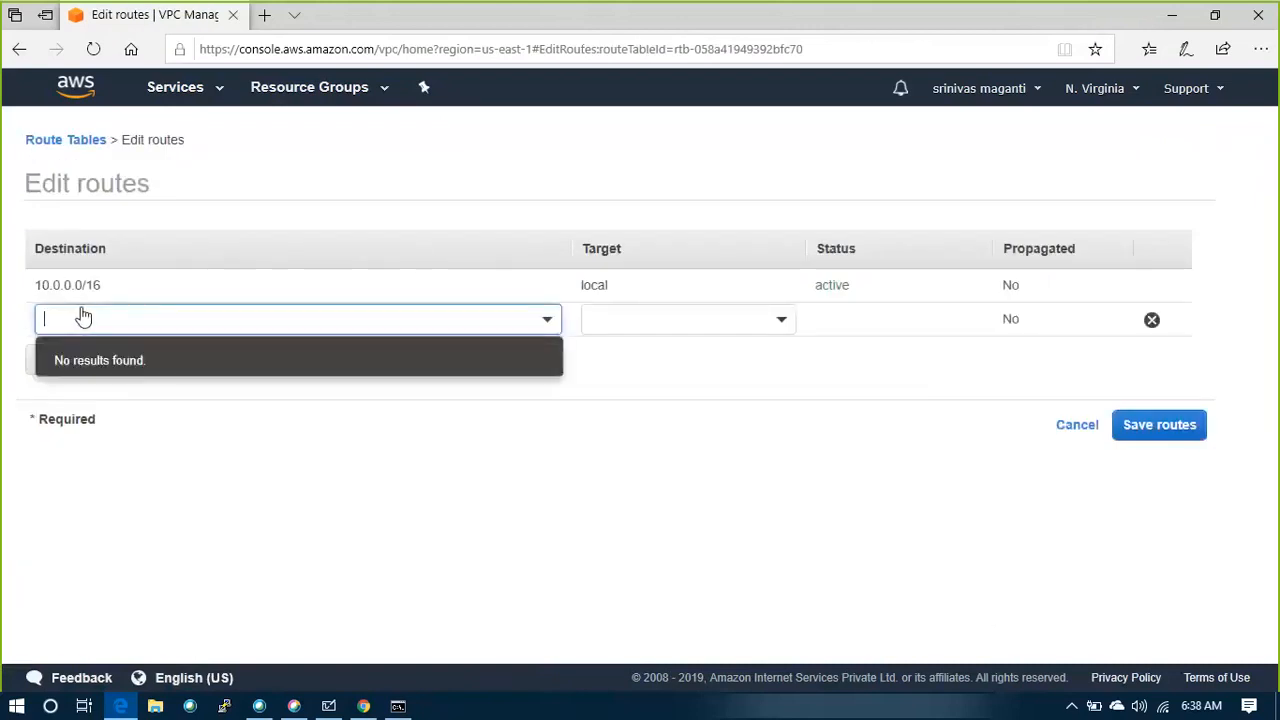
pyautogui.write('0.0.0.0/0')
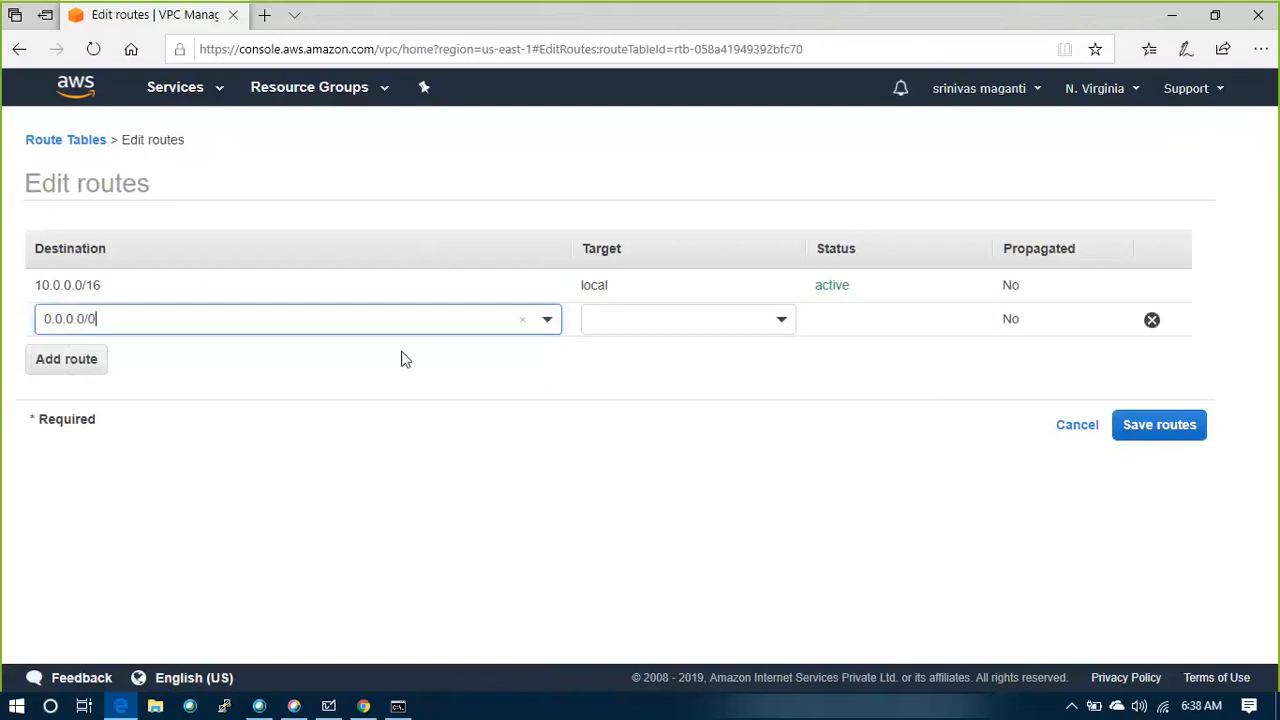
pyautogui.click(715, 320)
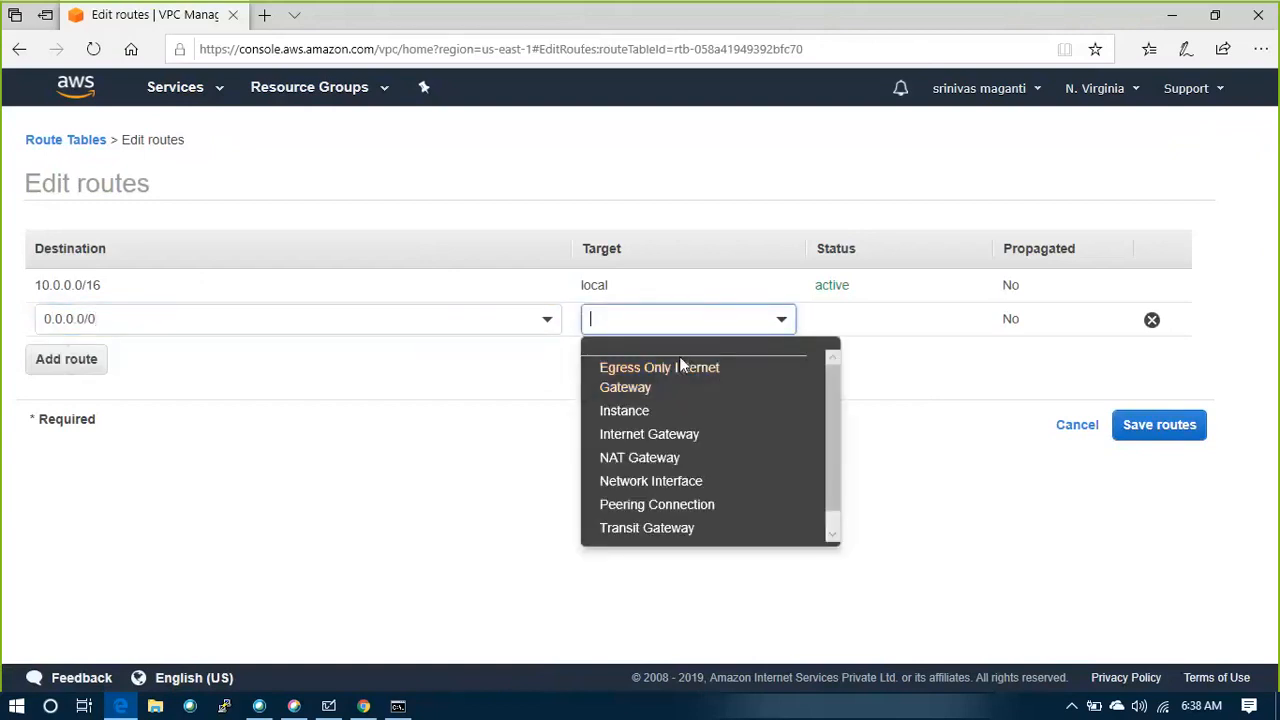
pyautogui.click(653, 438)
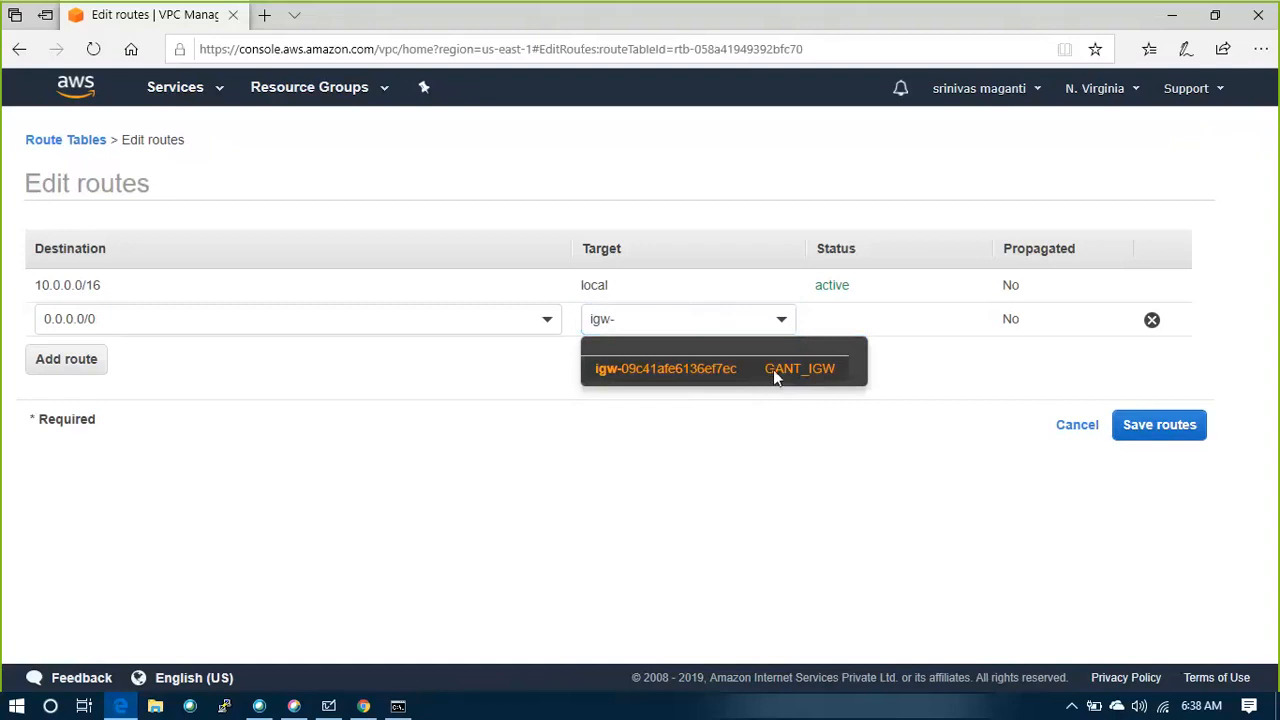
pyautogui.click(775, 370)
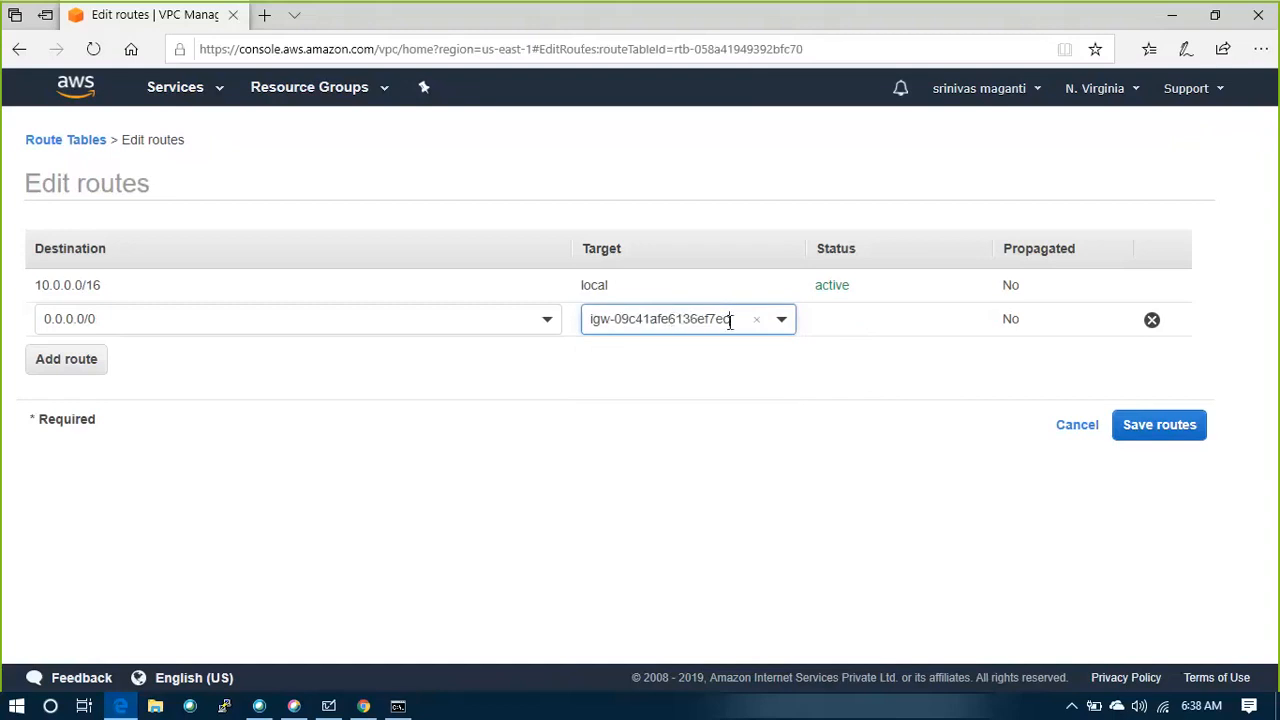
pyautogui.click(1163, 426)
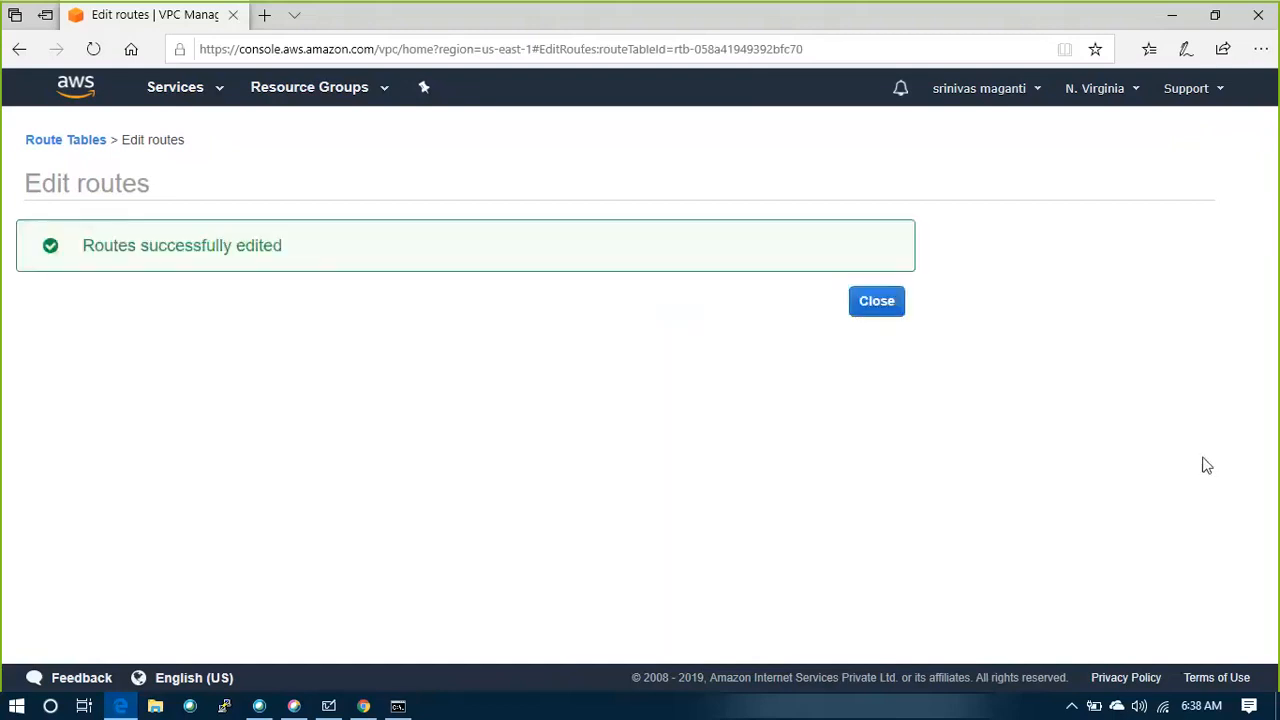
pyautogui.click(877, 302)
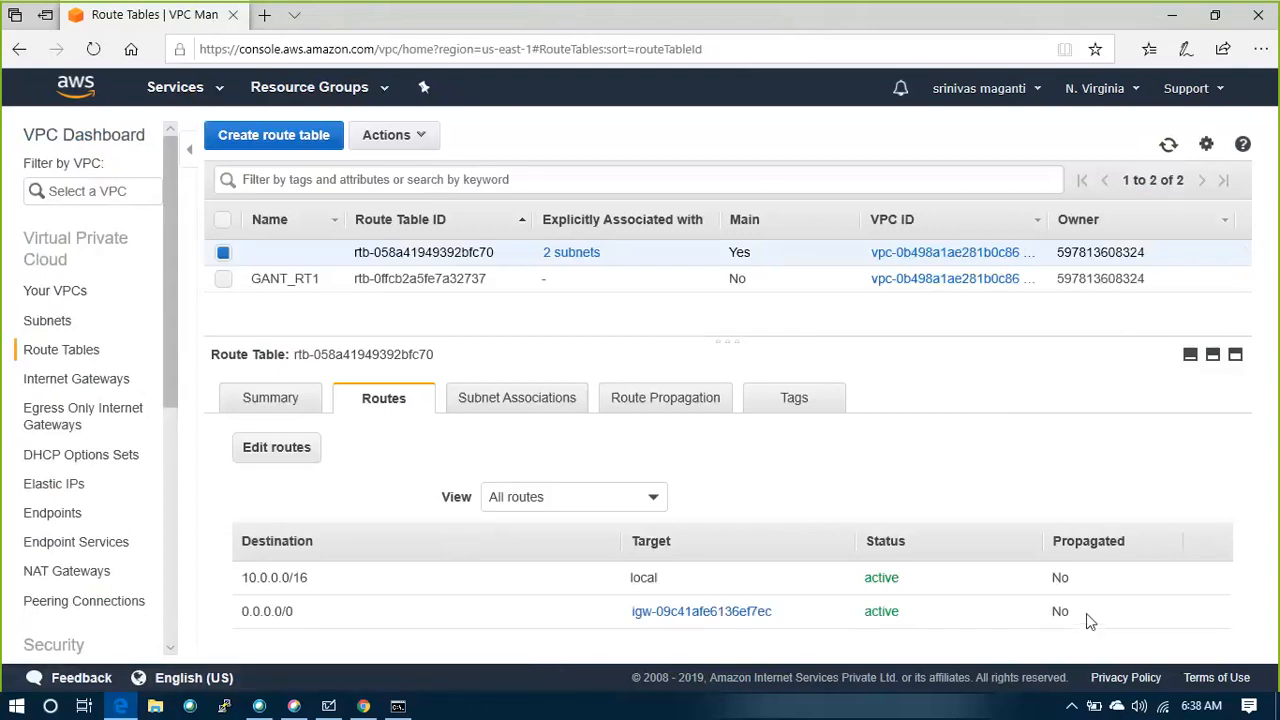
pyautogui.moveTo(1086, 613); pyautogui.dragTo(811, 491)
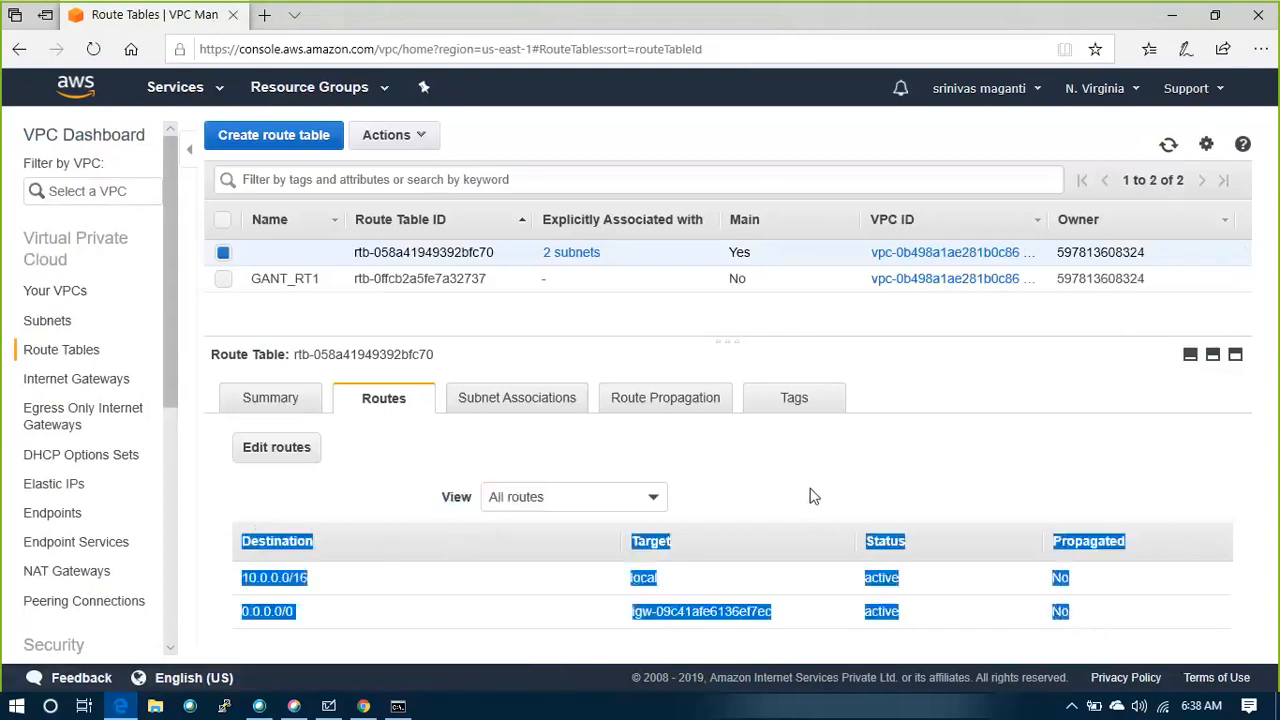
pyautogui.click(810, 472)
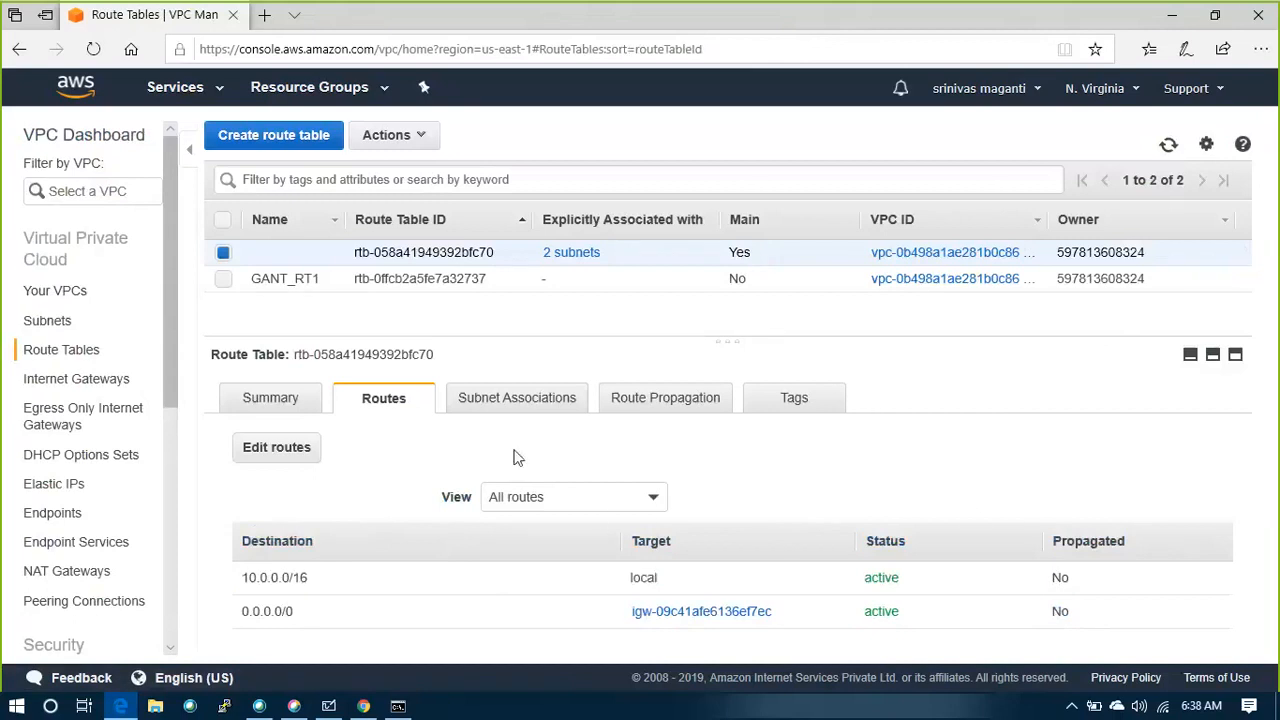
# Start creating a NAT gateway and try to assign the MGMT_SUB1 subnet of the GANT VPC to it
pyautogui.scroll(-2, 48, 490)
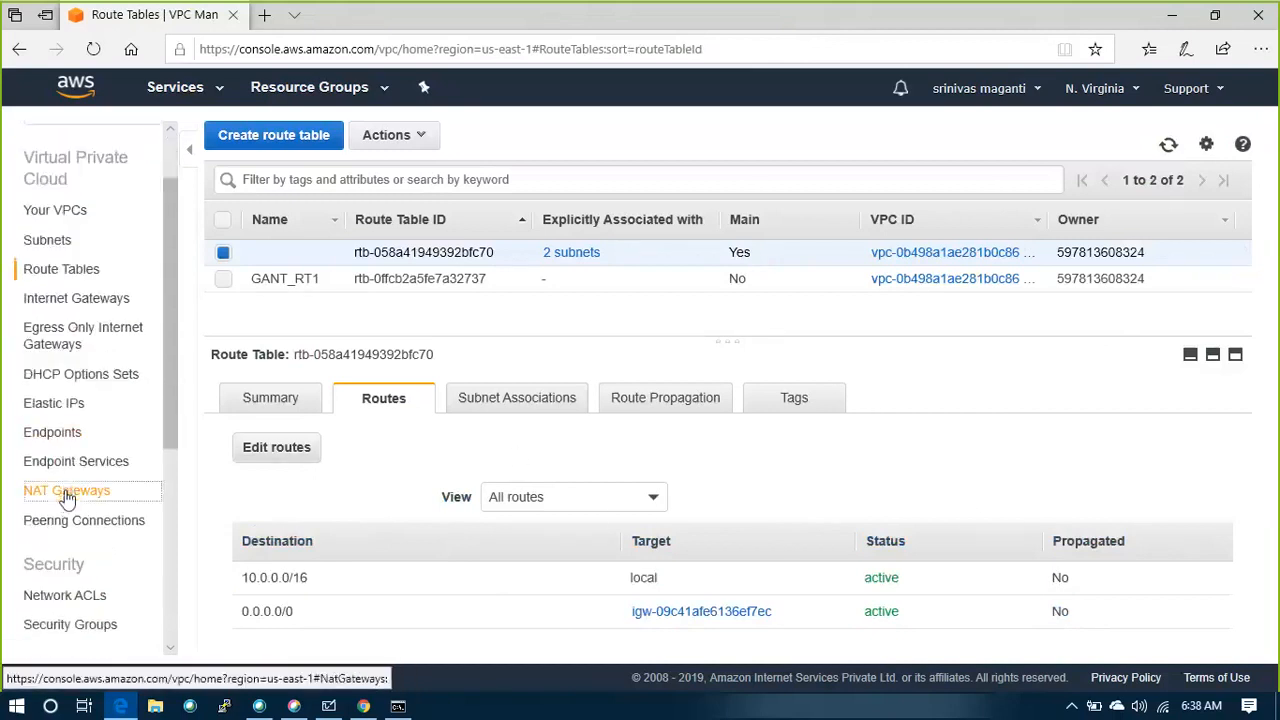
pyautogui.click(35, 492)
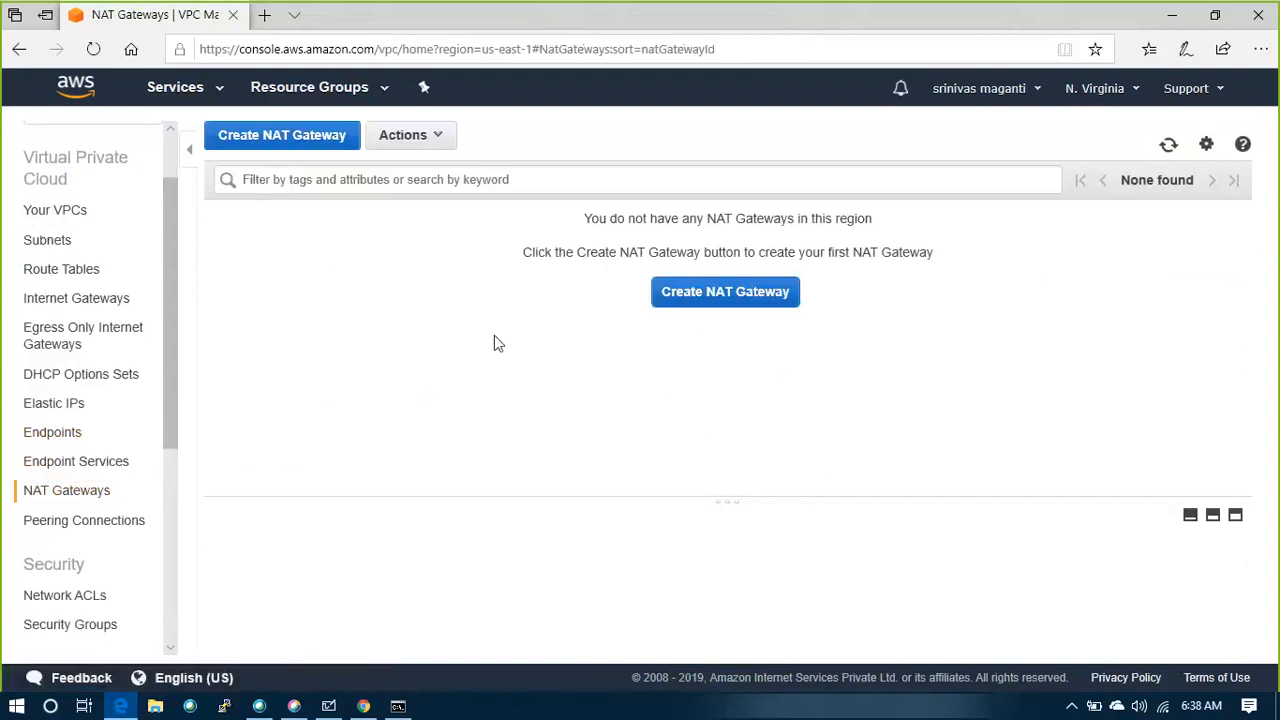
pyautogui.click(718, 304)
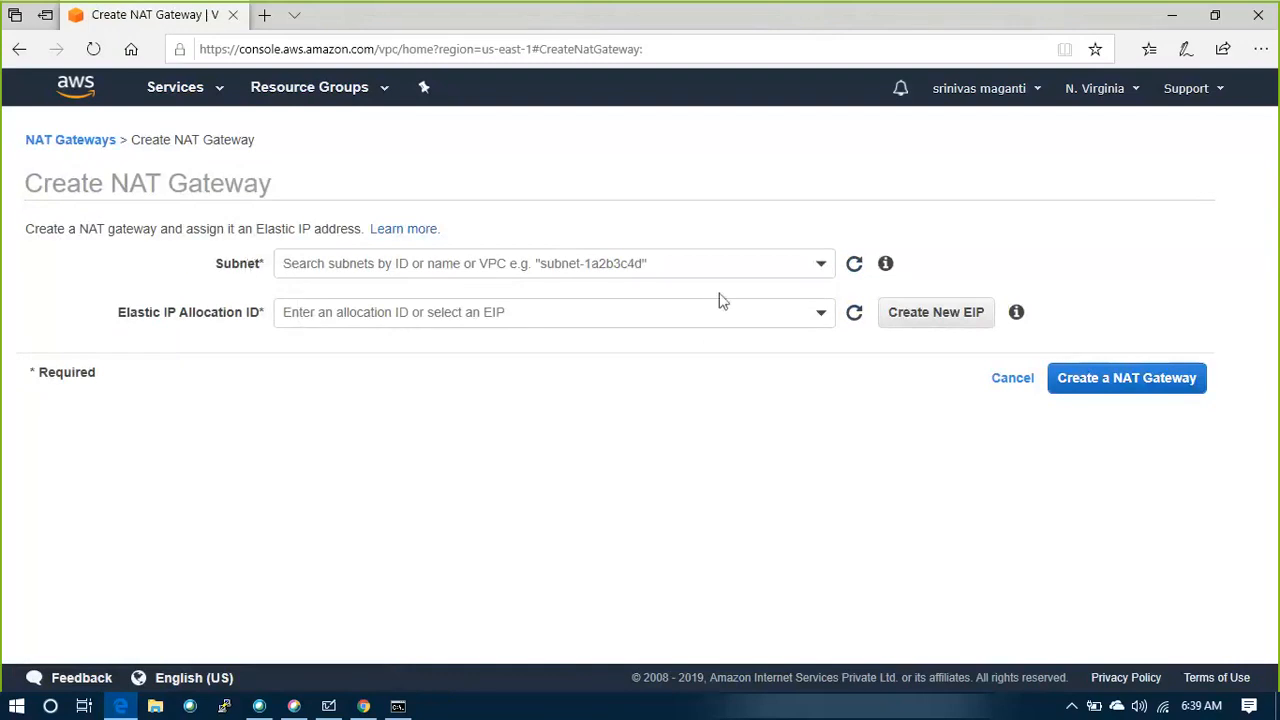
pyautogui.click(821, 267)
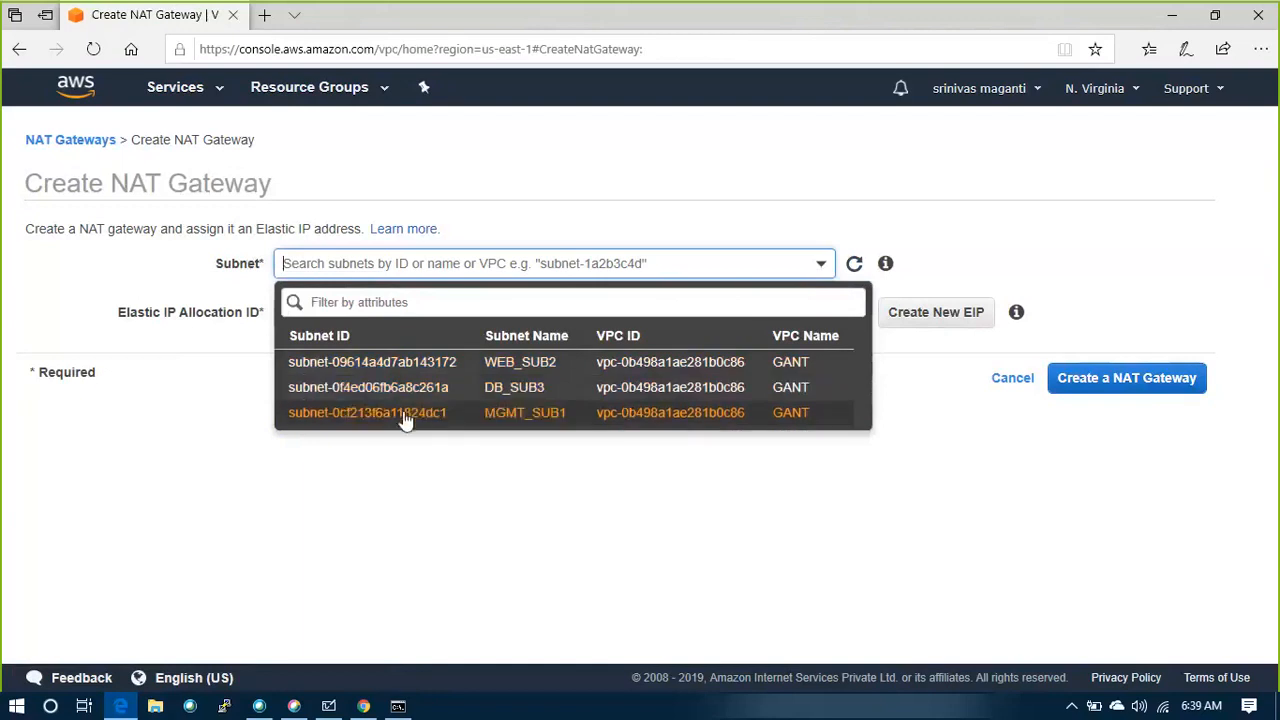
pyautogui.click(368, 418)
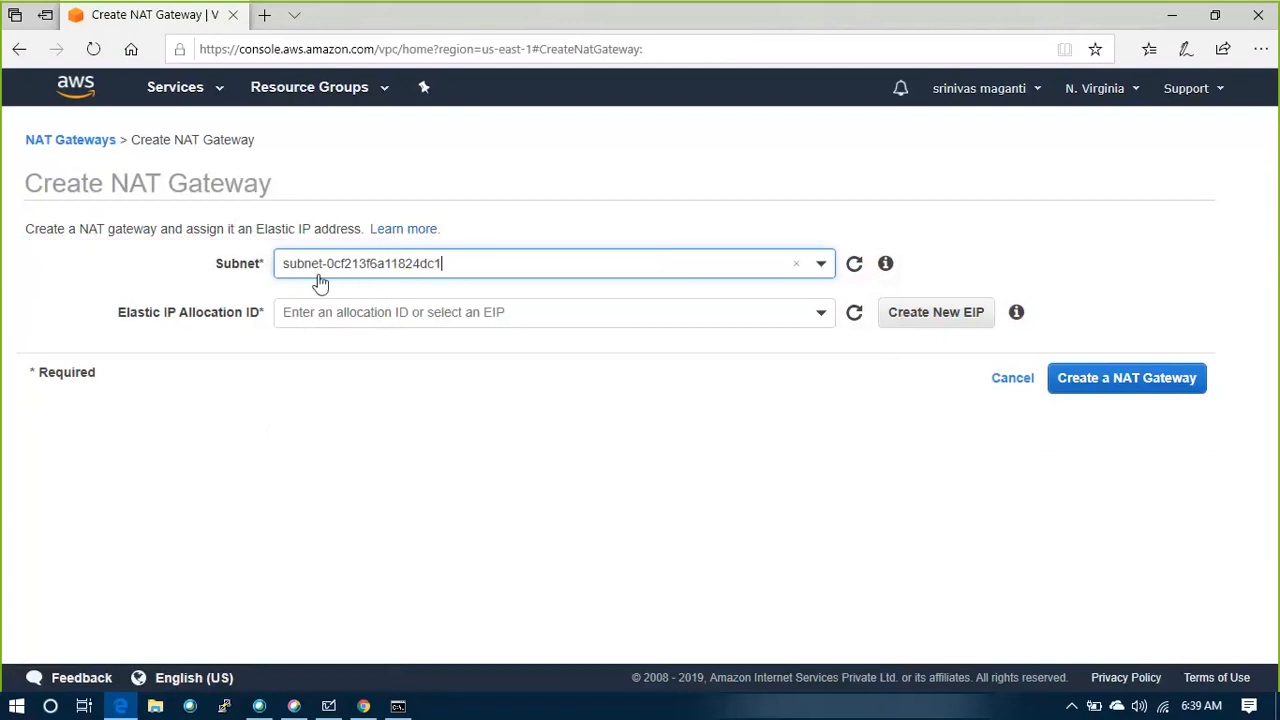
pyautogui.click(799, 265)
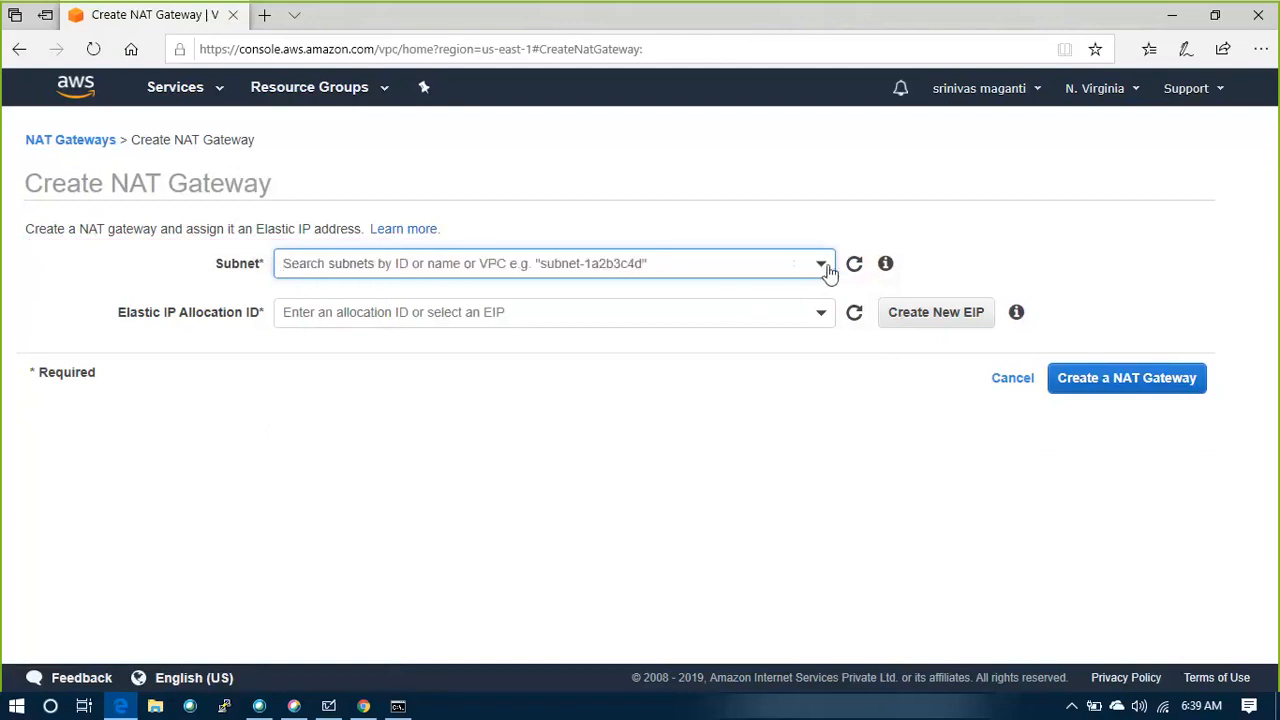
pyautogui.click(822, 266)
pyautogui.click(339, 420)
# Switch to Microsoft Whiteboard, sketch an orange line from the NAT box to subnet M and a small rectangle inside it, and undo both
pyautogui.hotkey('alt', 'Tab')
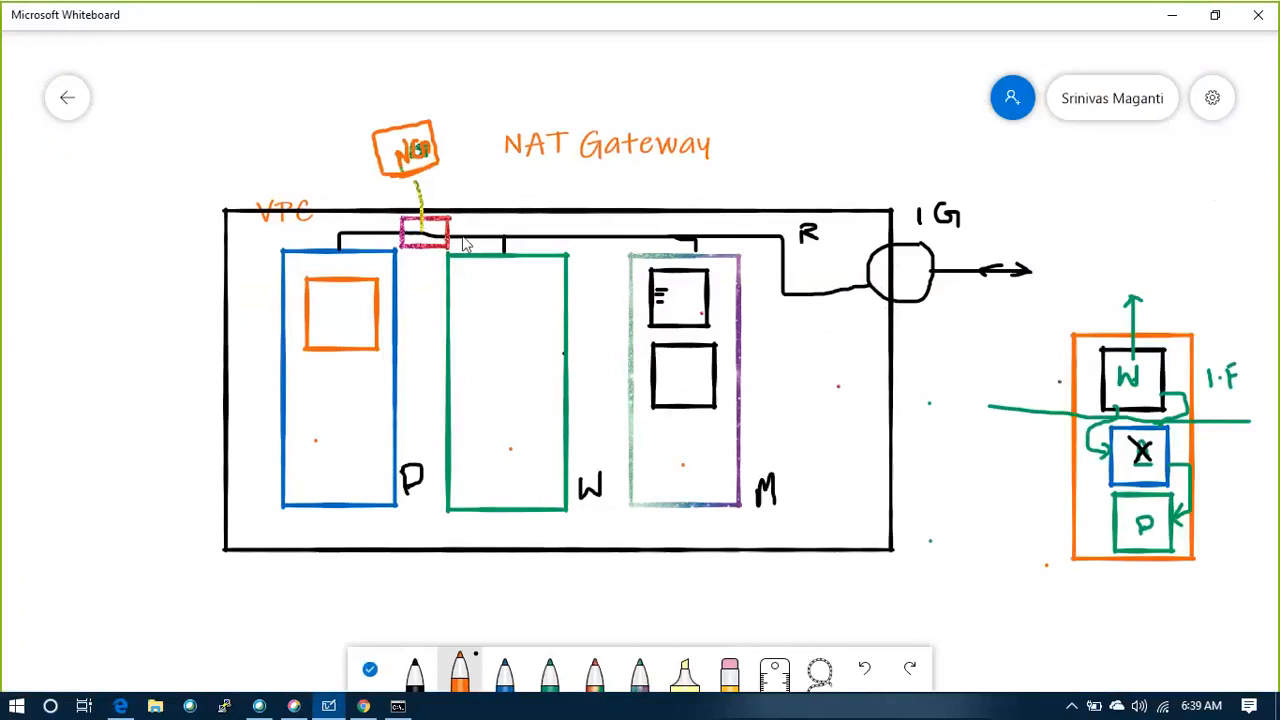
pyautogui.moveTo(450, 237); pyautogui.dragTo(695, 241)
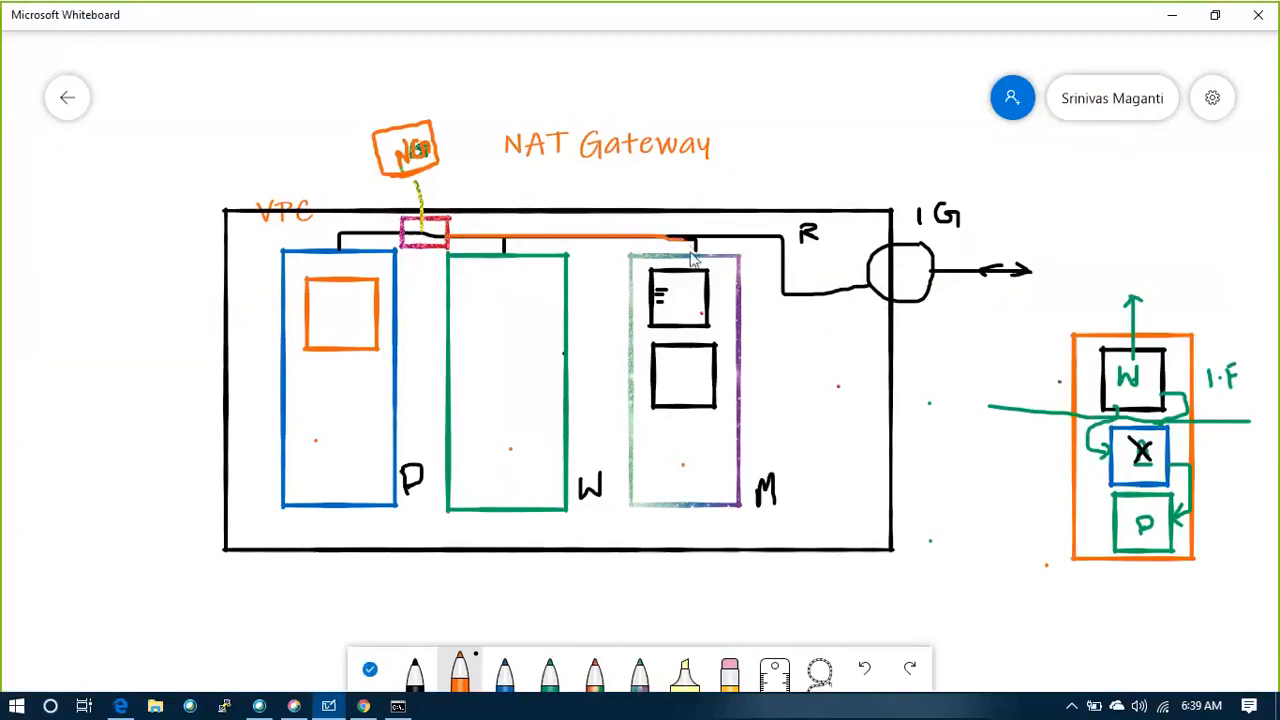
pyautogui.moveTo(653, 432)
pyautogui.mouseDown()
pyautogui.moveTo(676, 457)
pyautogui.moveTo(698, 452)
pyautogui.moveTo(697, 430)
pyautogui.moveTo(652, 433)
pyautogui.mouseUp()
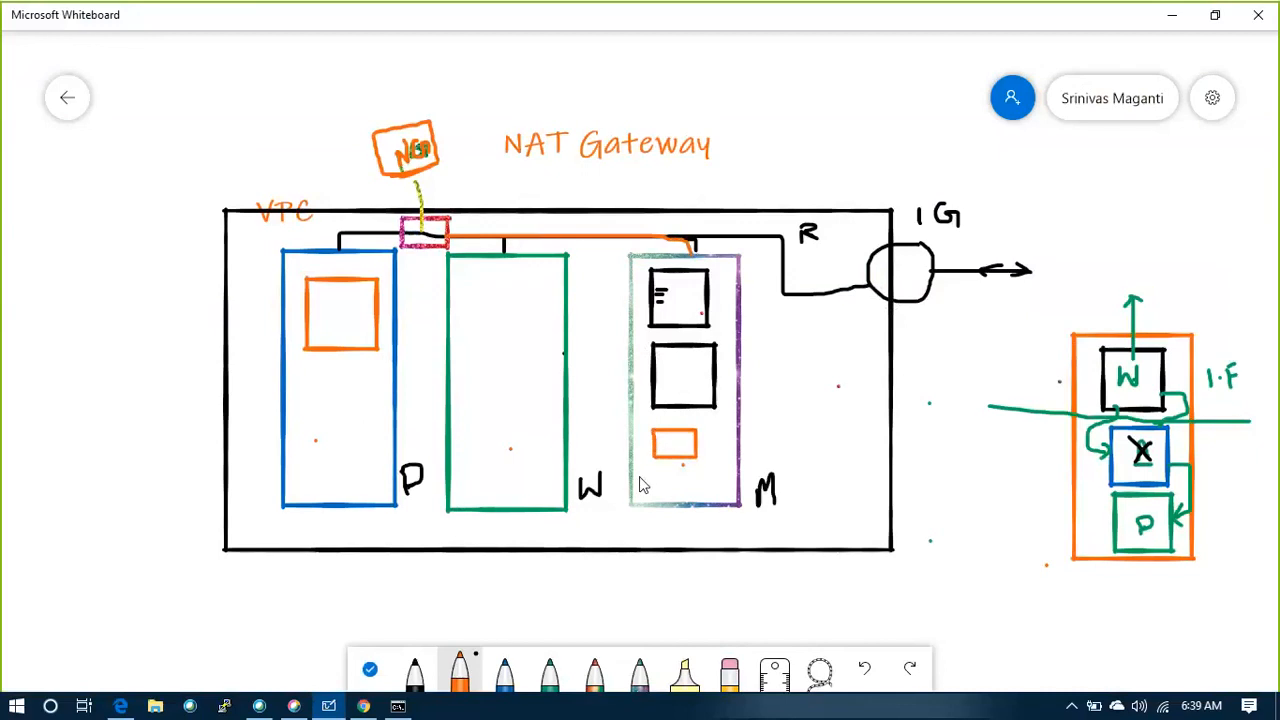
pyautogui.hotkey('ctrl', 'z')
pyautogui.hotkey('ctrl', 'z')
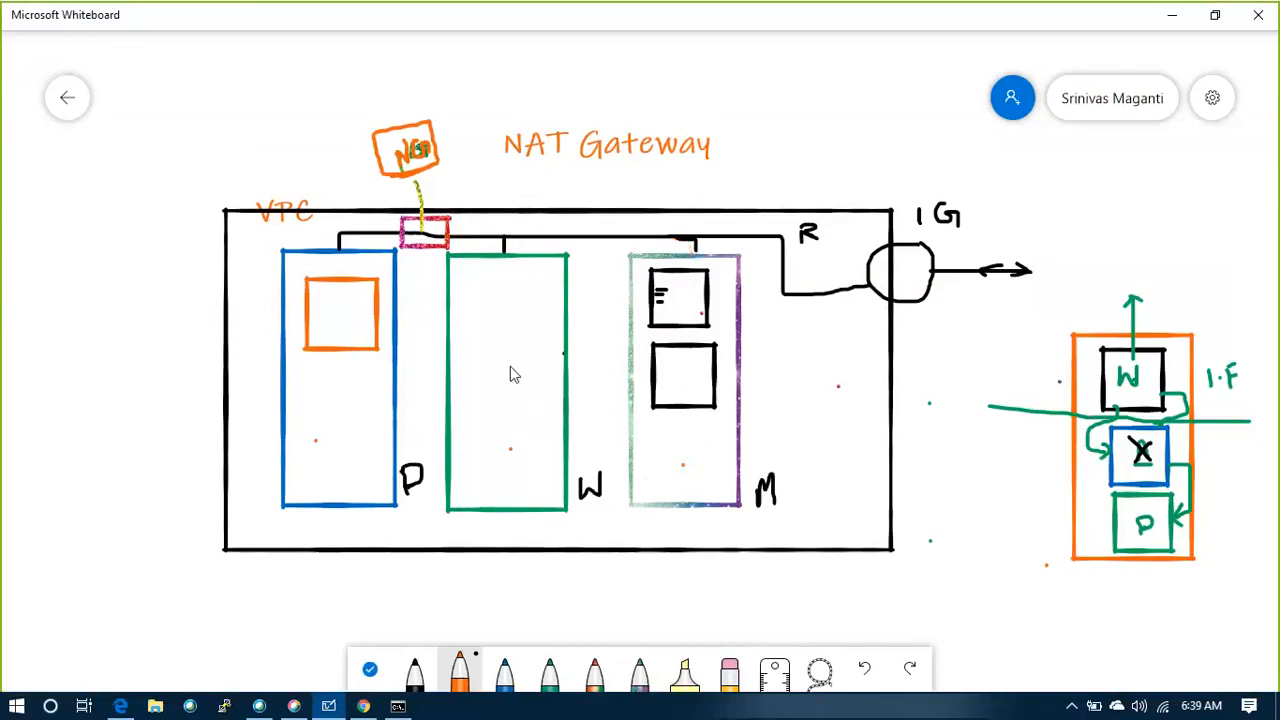
pyautogui.hotkey('alt', 'Tab')
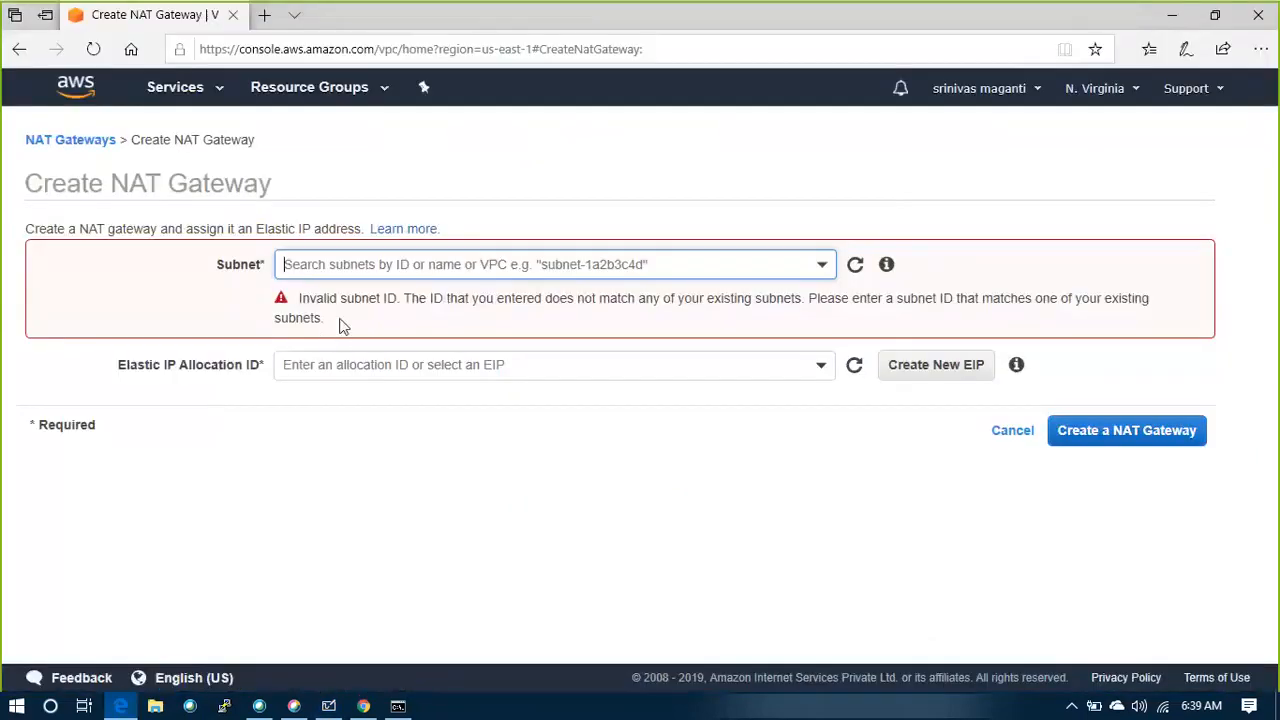
# Set the NAT gateway's subnet to MGMT_SUB1 and allocate a new Elastic IP for it
pyautogui.click(826, 270)
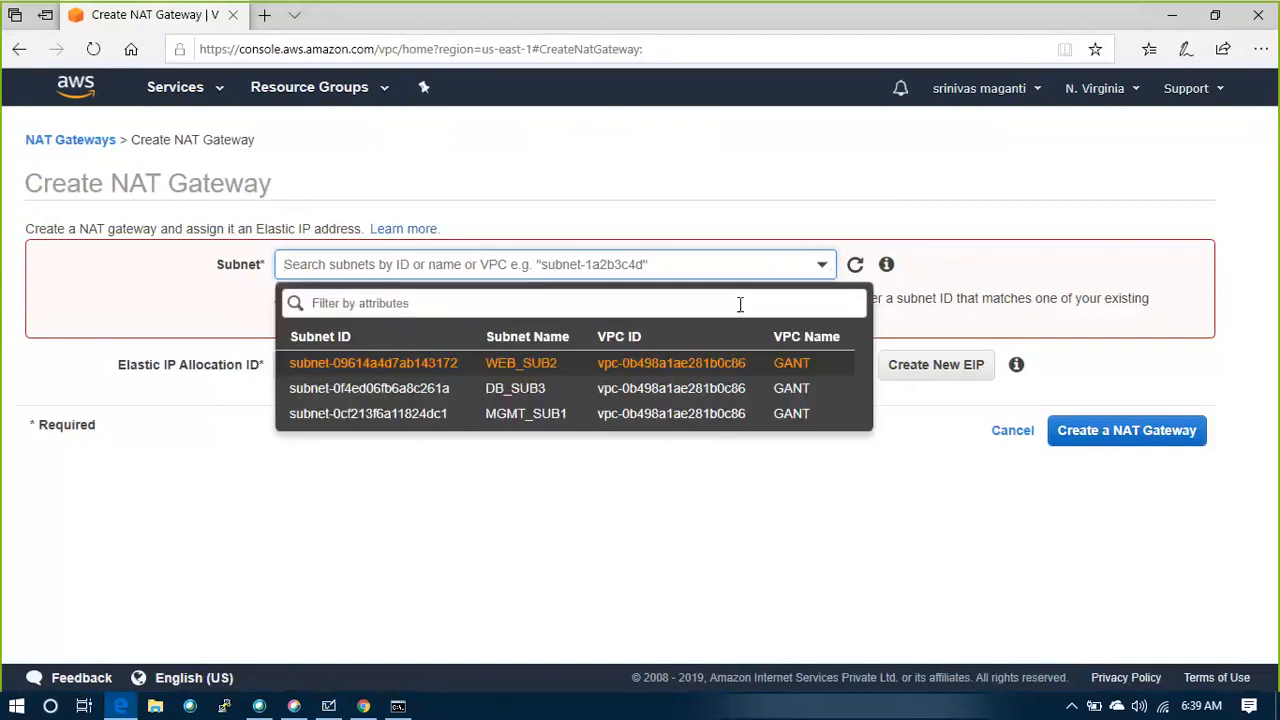
pyautogui.click(430, 413)
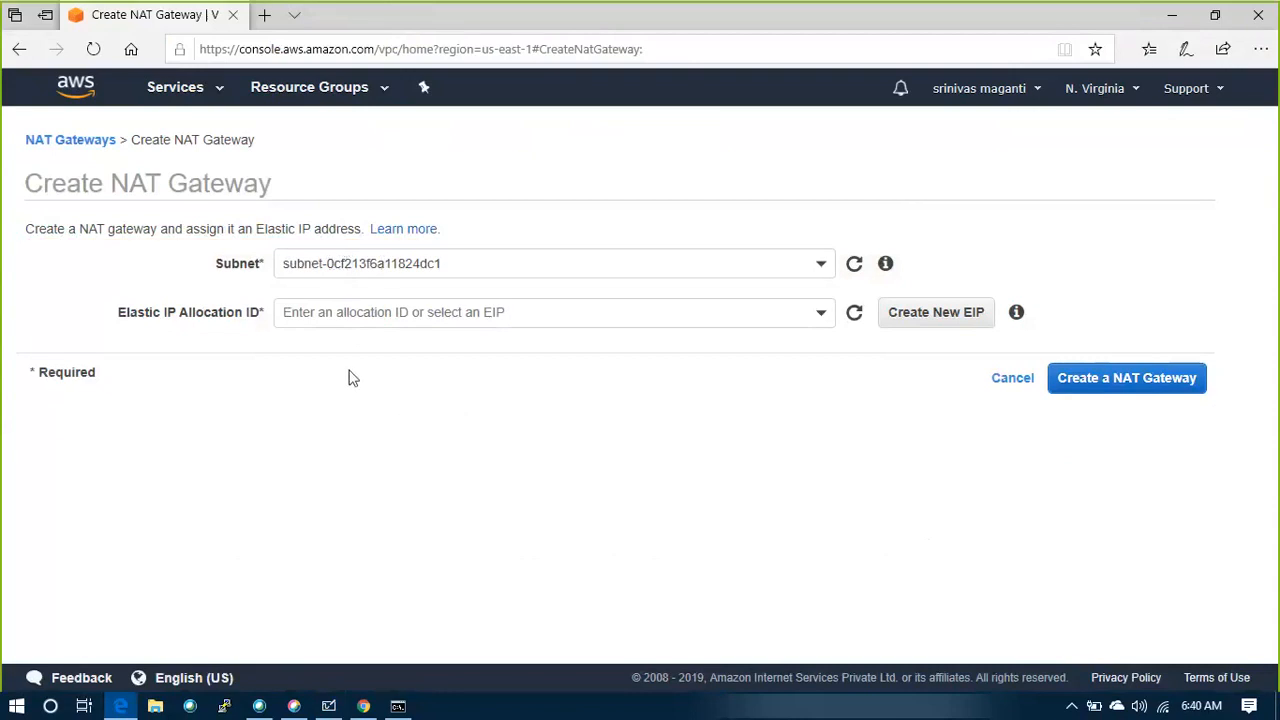
pyautogui.moveTo(118, 312); pyautogui.dragTo(287, 391)
pyautogui.click(317, 353)
pyautogui.click(337, 316)
pyautogui.click(500, 517)
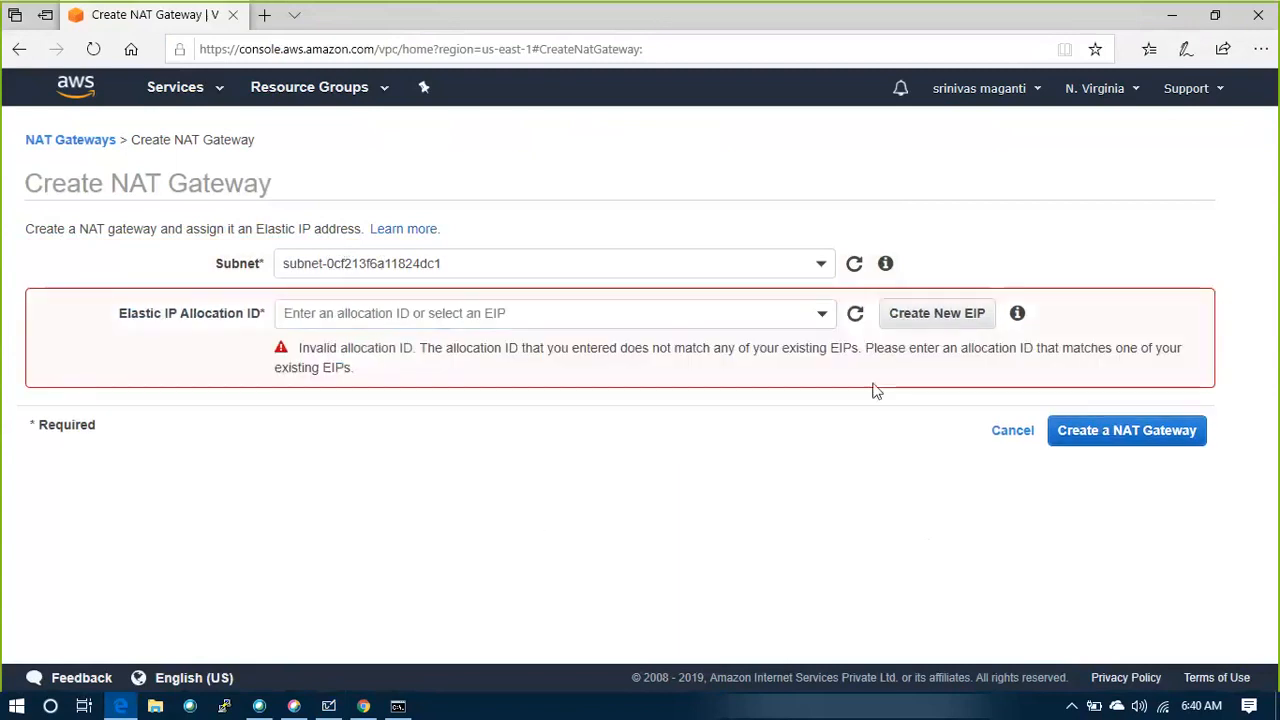
pyautogui.click(906, 322)
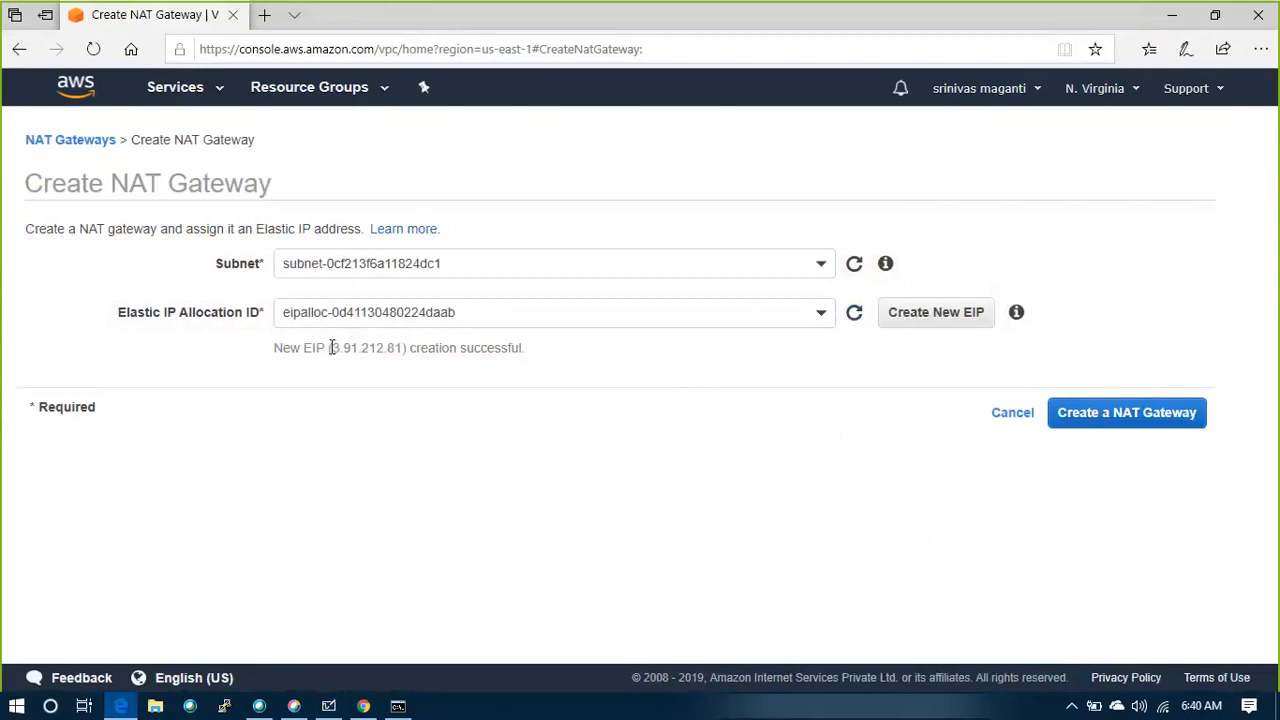
pyautogui.moveTo(346, 347); pyautogui.dragTo(404, 352)
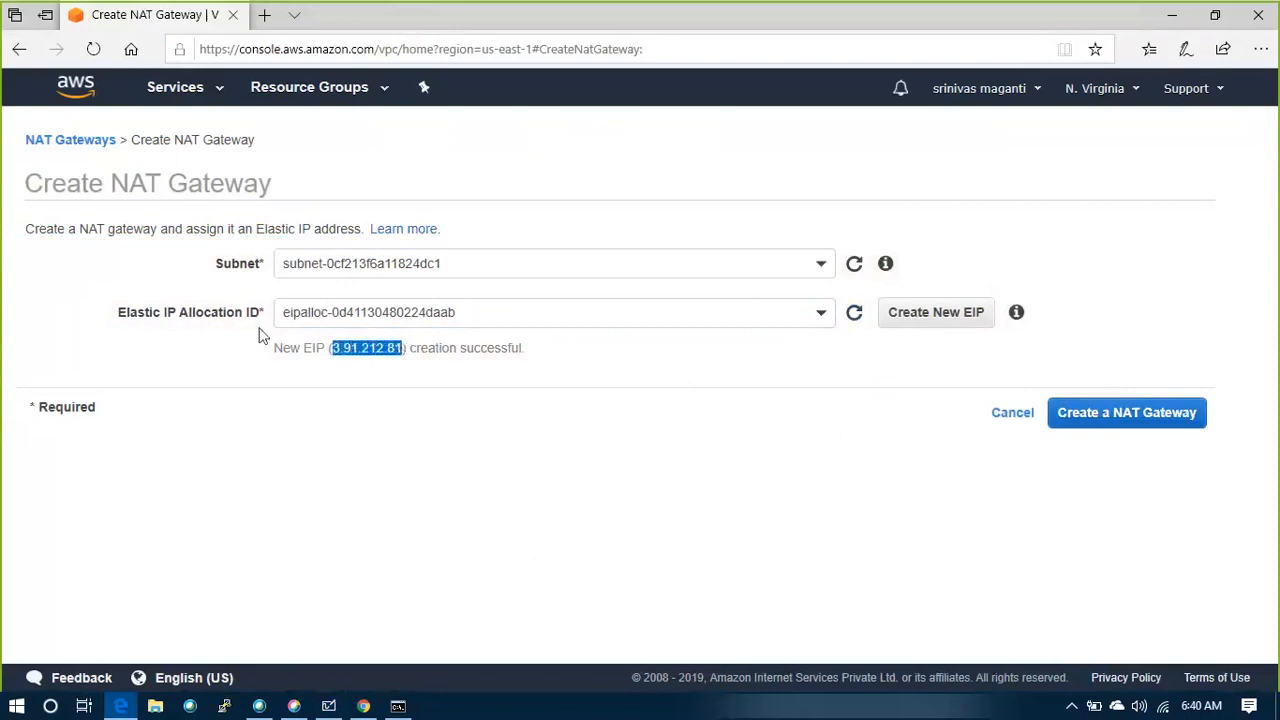
# Create the NAT gateway, refresh the NAT gateway list and review the new gateway's details
pyautogui.click(1140, 424)
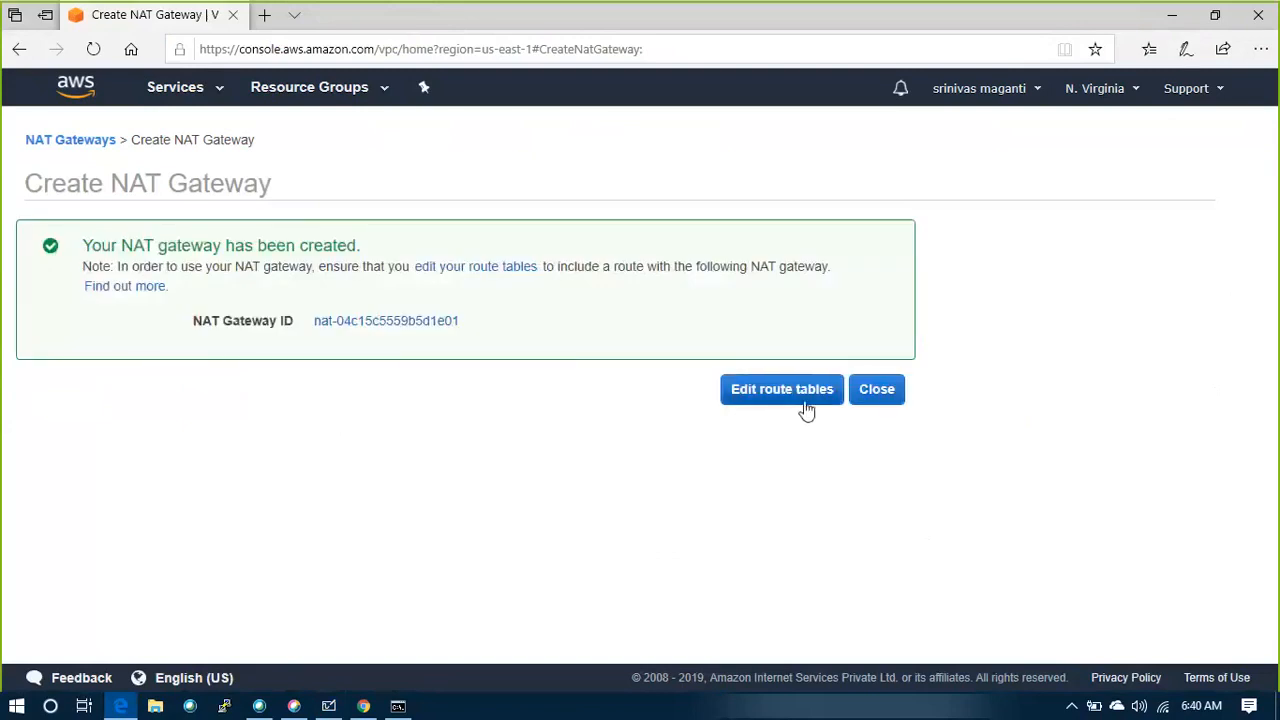
pyautogui.click(889, 400)
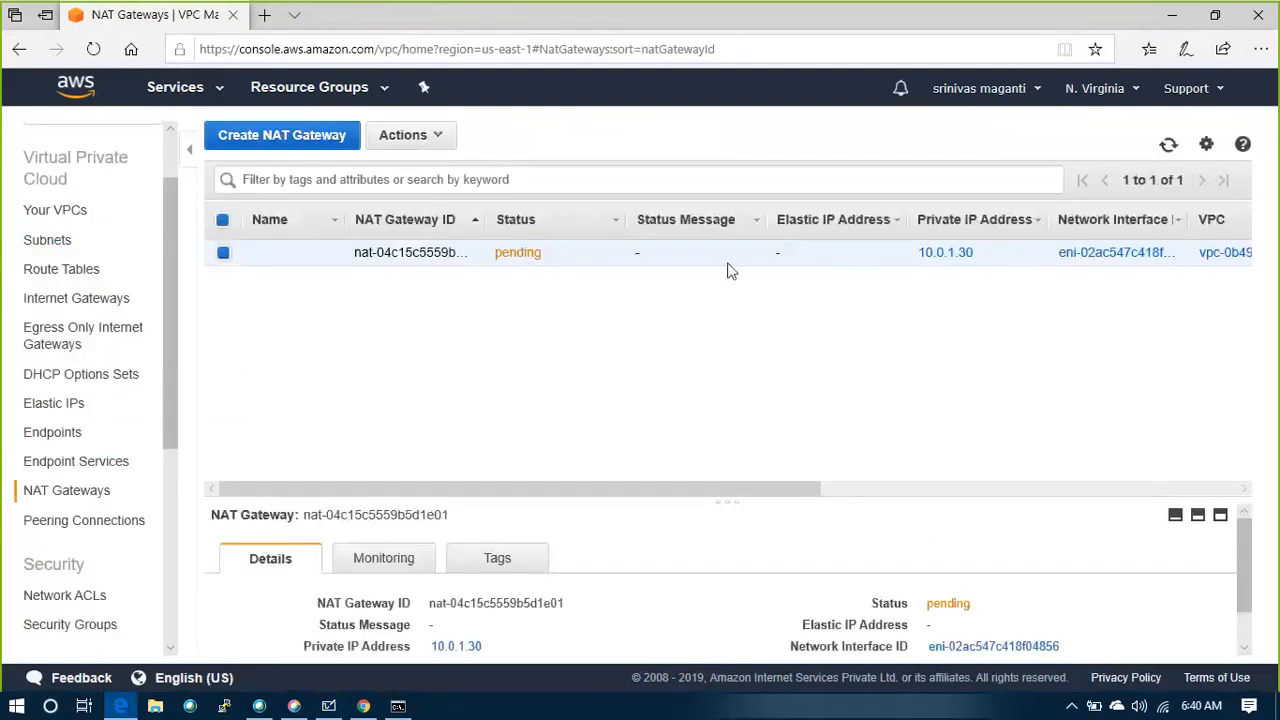
pyautogui.click(1169, 145)
pyautogui.scroll(-1, 960, 600)
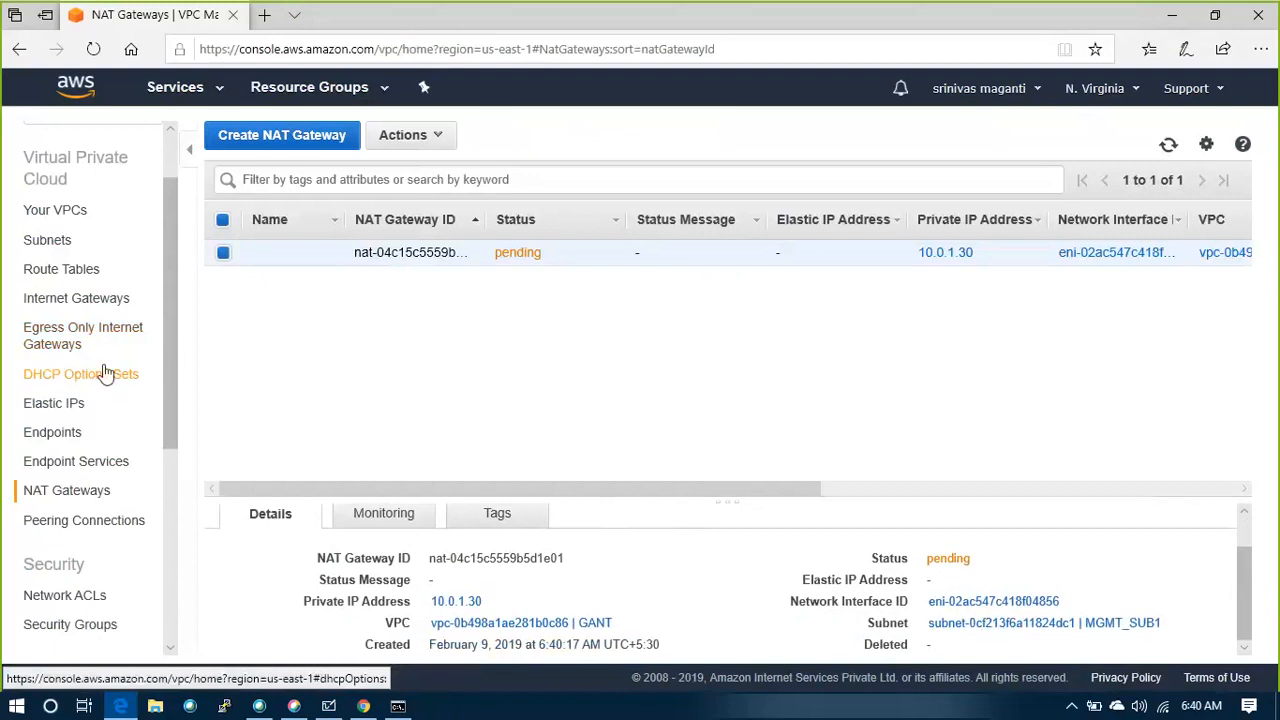
# Show the VPC route tables and open the EC2 console in a separate browser tab
pyautogui.click(66, 271)
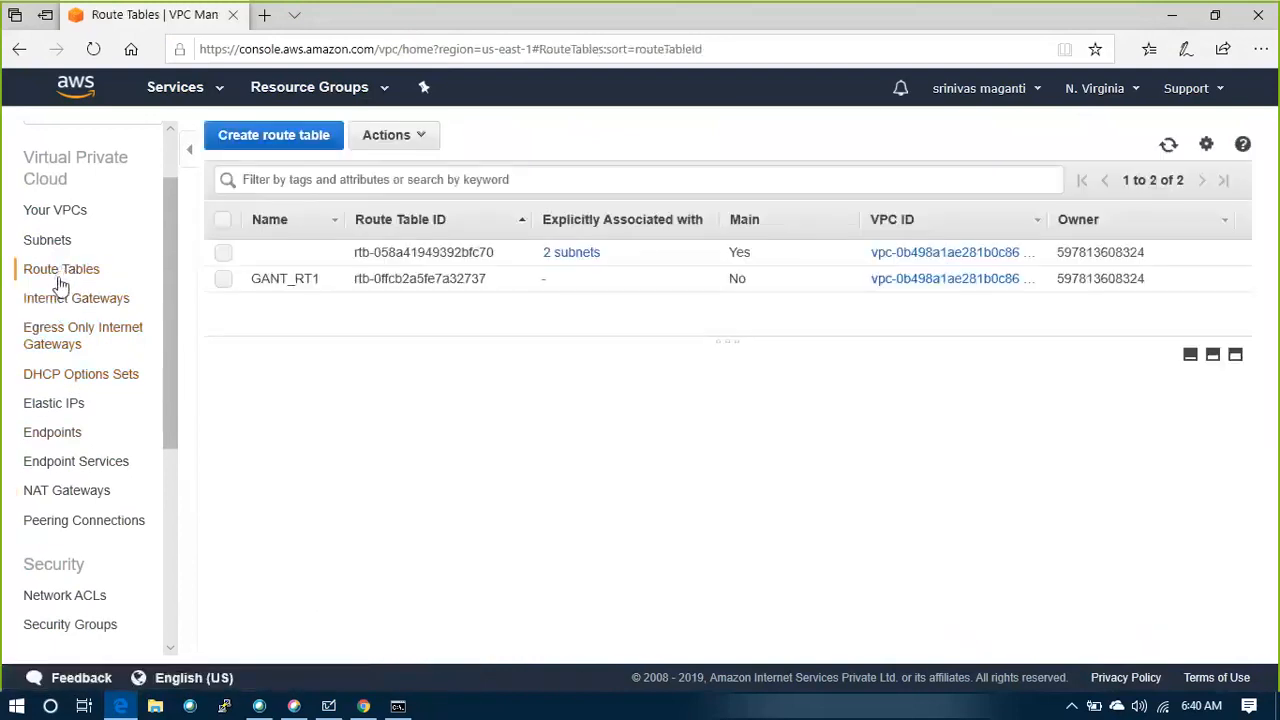
pyautogui.rightClick(76, 86)
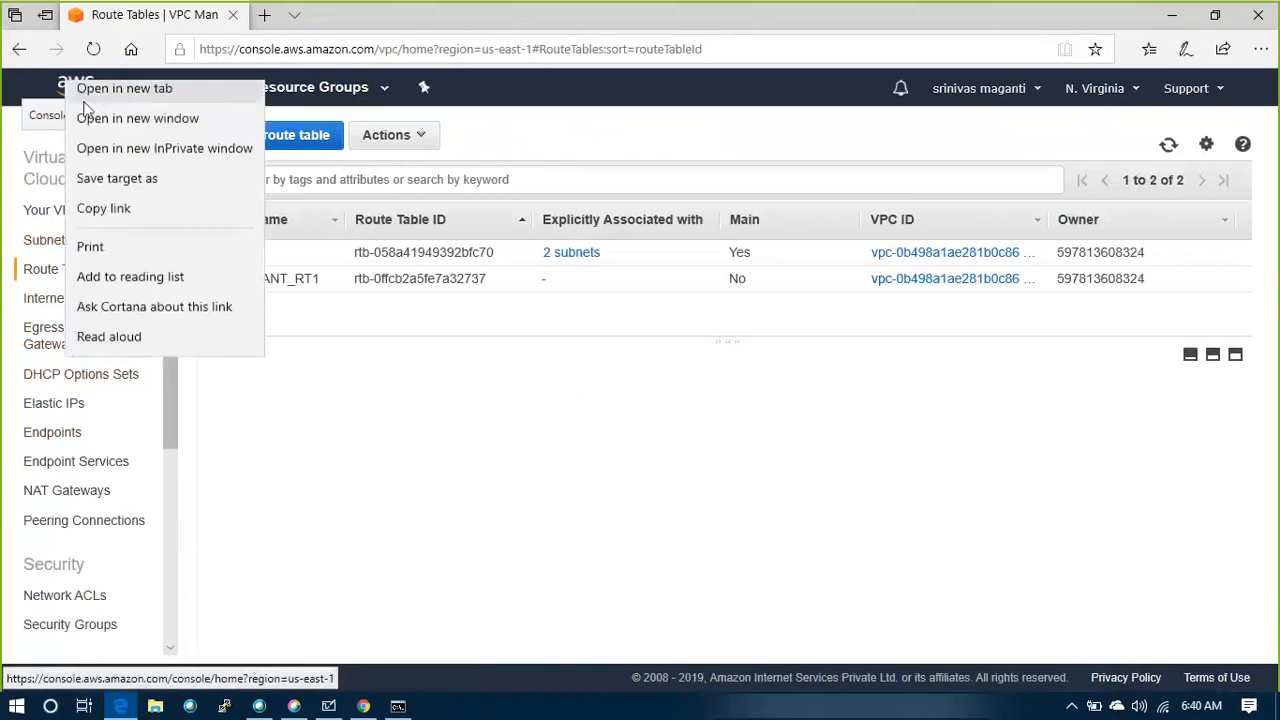
pyautogui.click(105, 100)
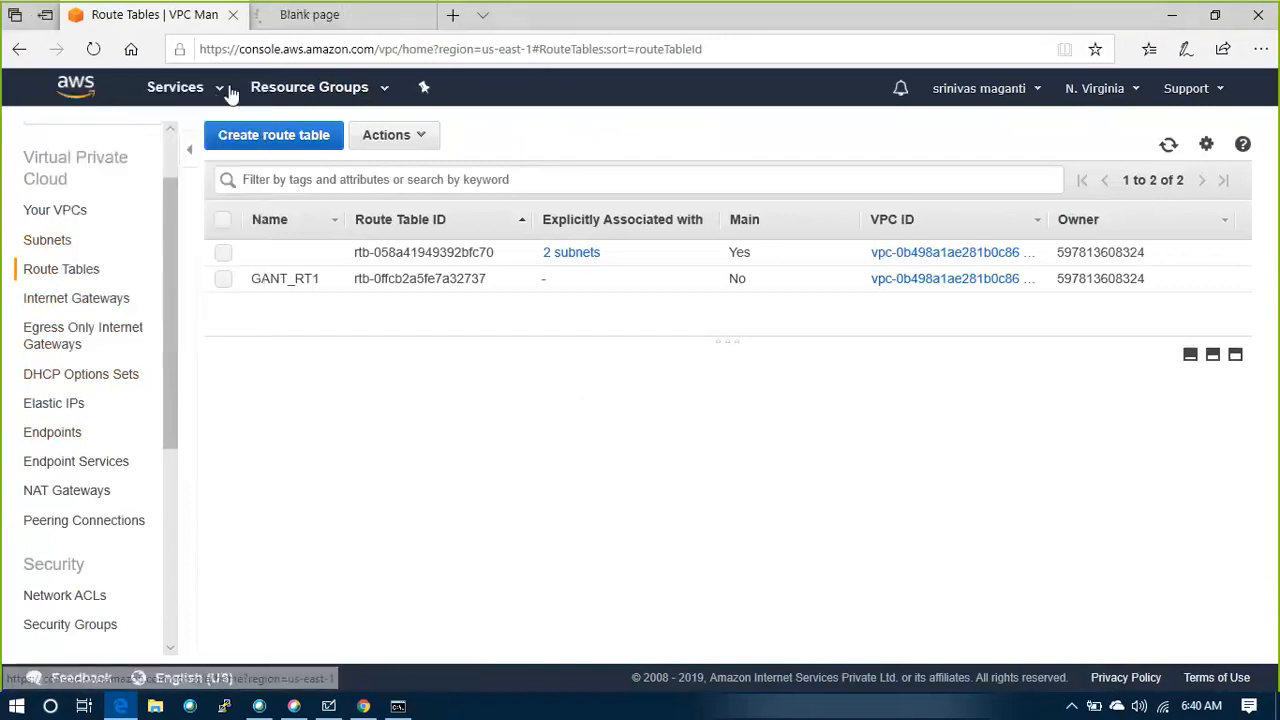
pyautogui.click(289, 27)
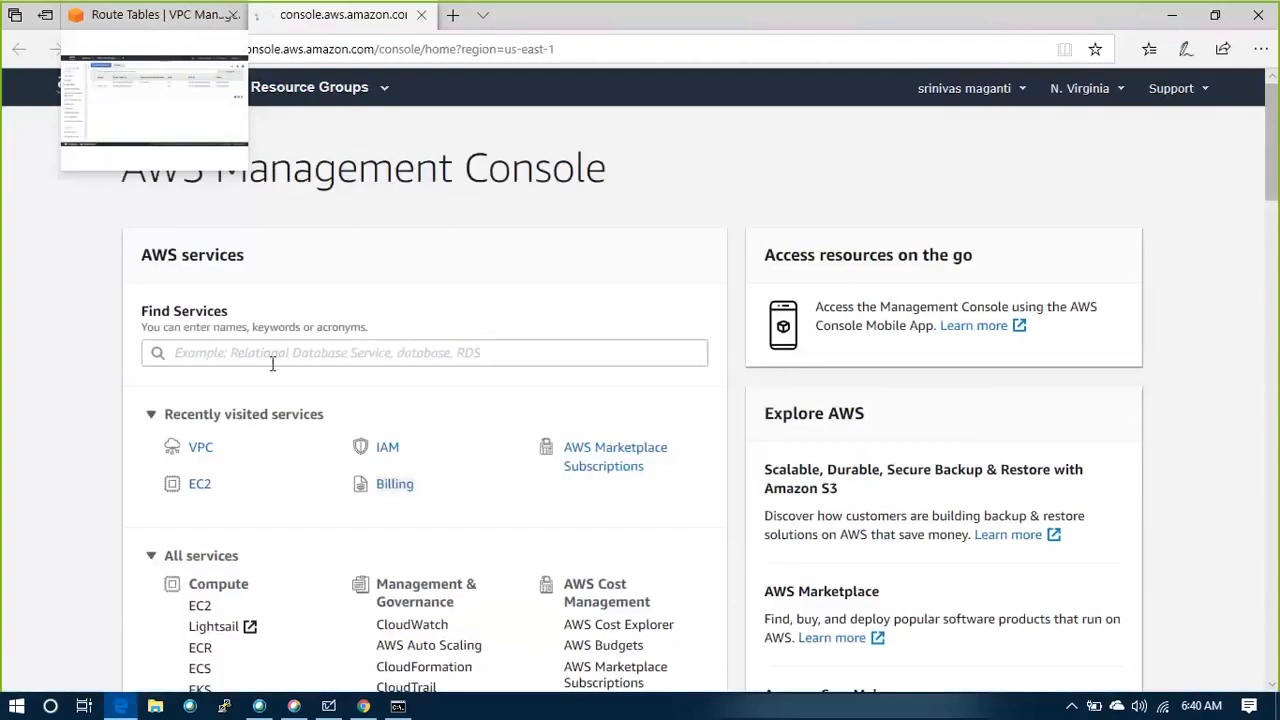
pyautogui.click(200, 484)
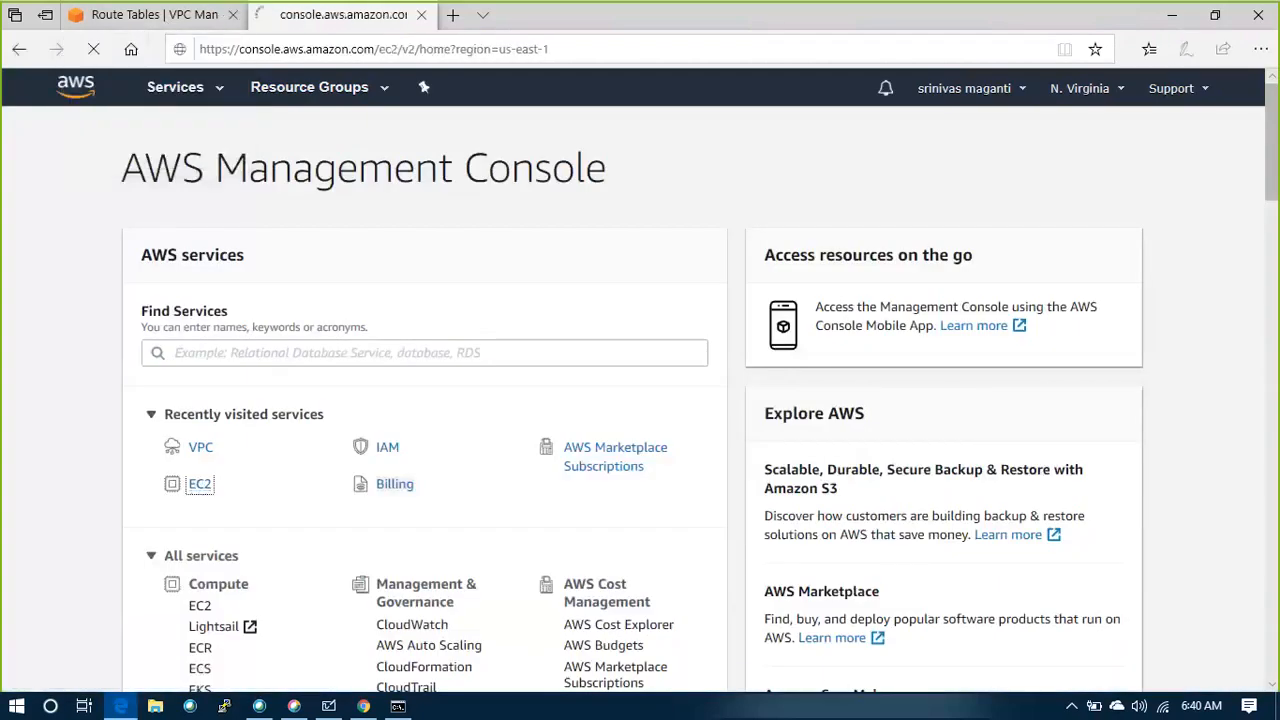
# Return to the VPC route tables, start a new route table and enter a name tag beginning with GANT_
pyautogui.click(164, 17)
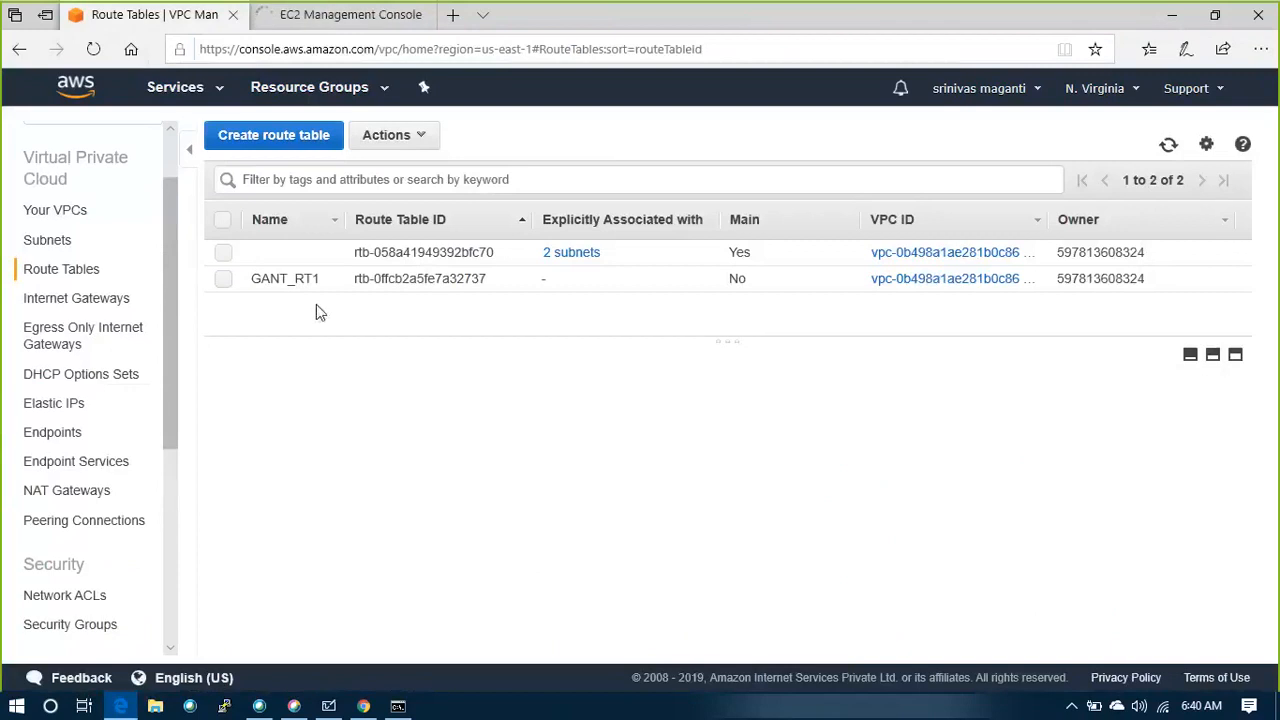
pyautogui.click(251, 146)
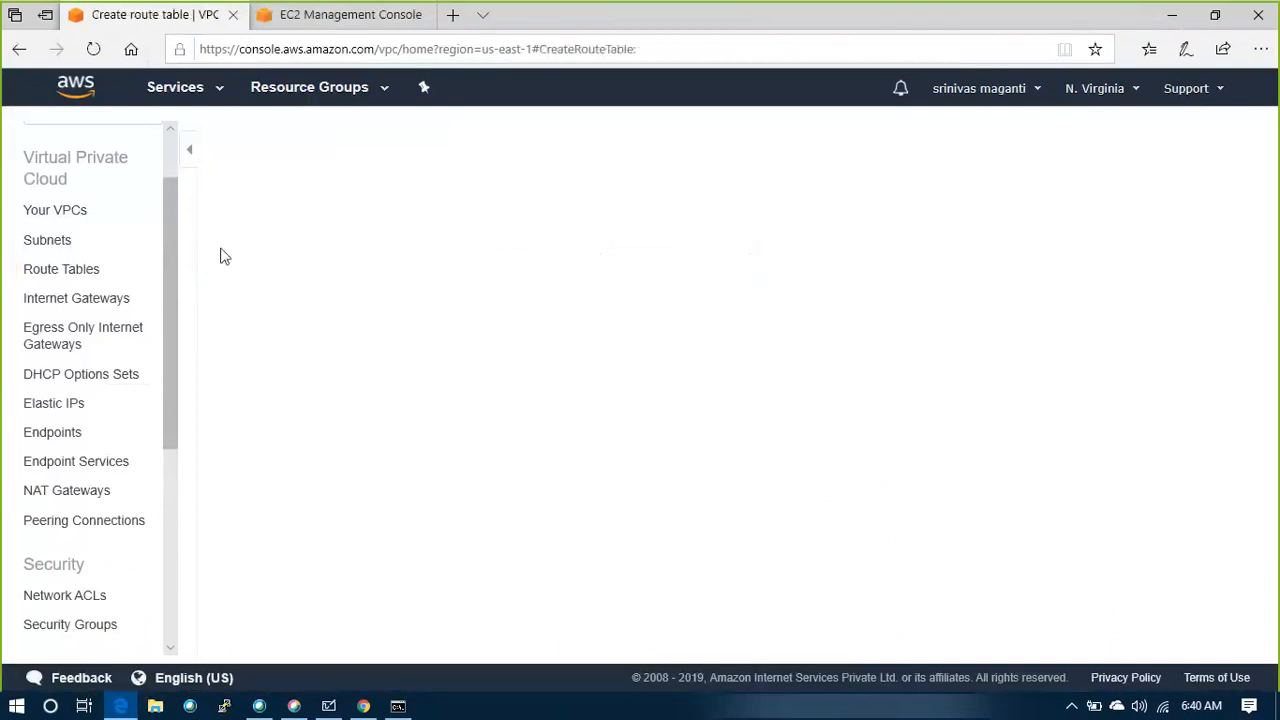
pyautogui.click(331, 264)
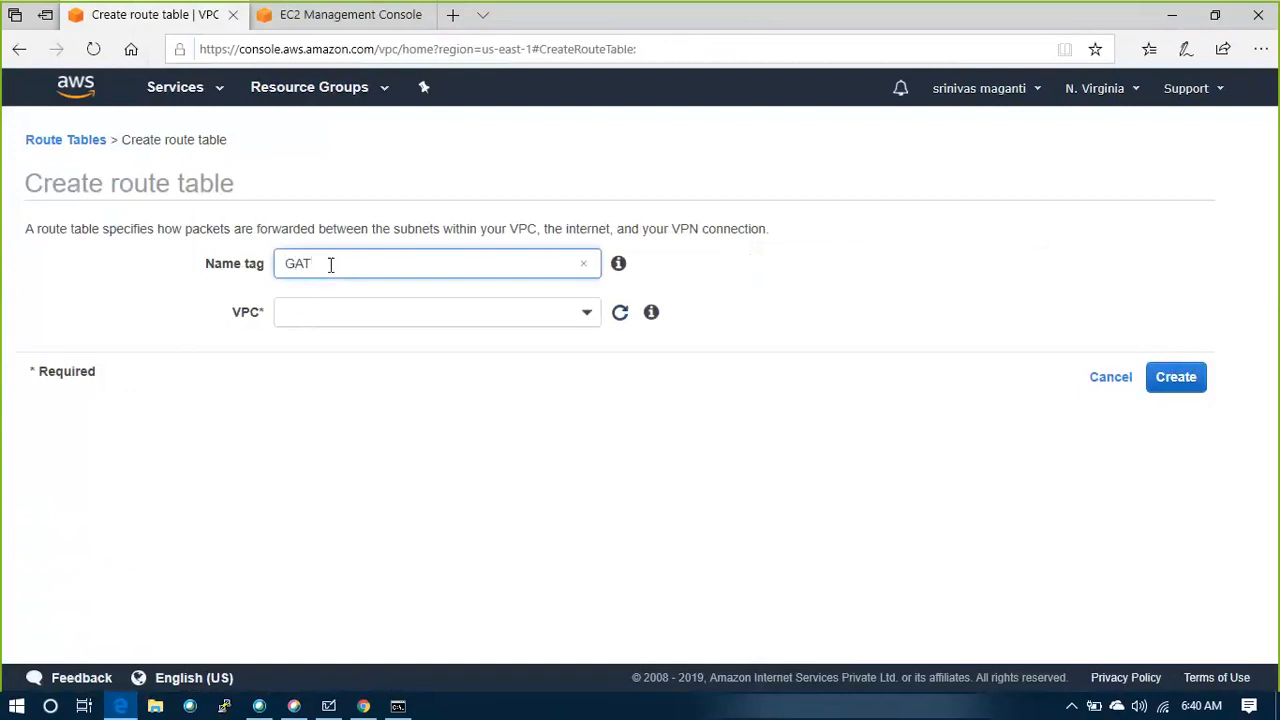
pyautogui.write('GAT')
pyautogui.press('BackSpace')
pyautogui.write('NT_RT_NGW')
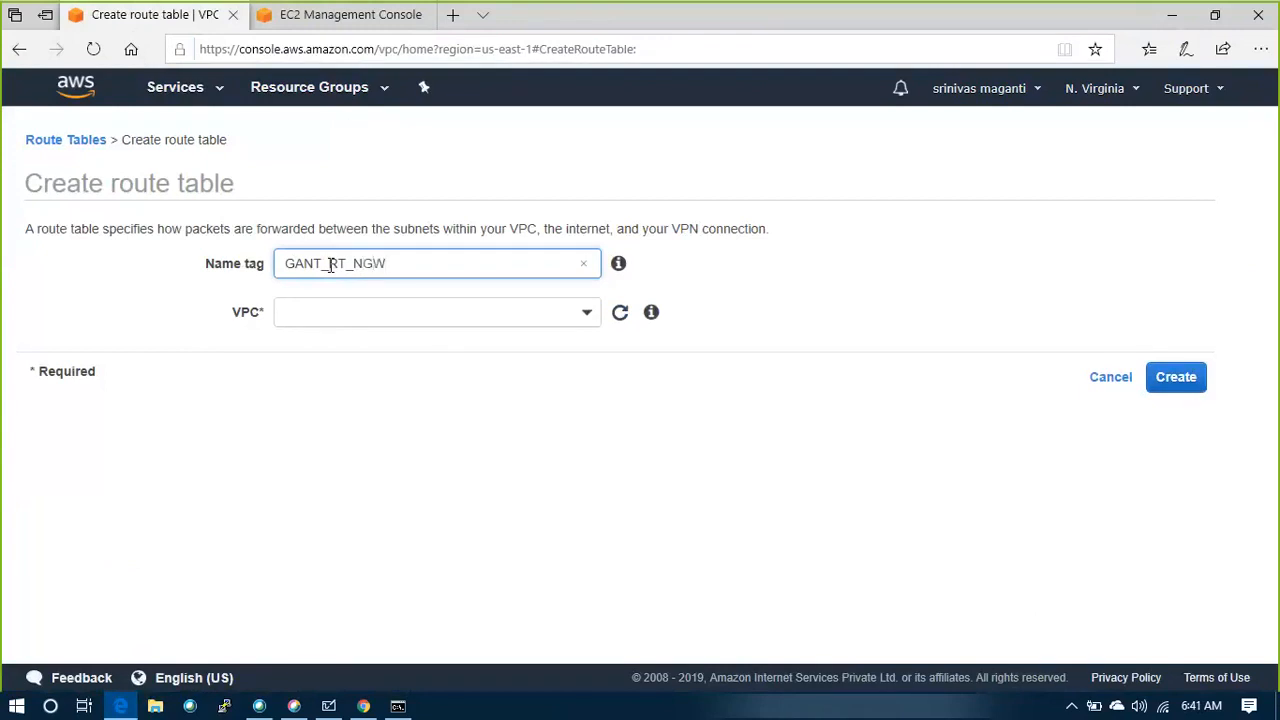
# Assign the GANT VPC to the new route table GANT_RT_NGW and create it
pyautogui.click(592, 315)
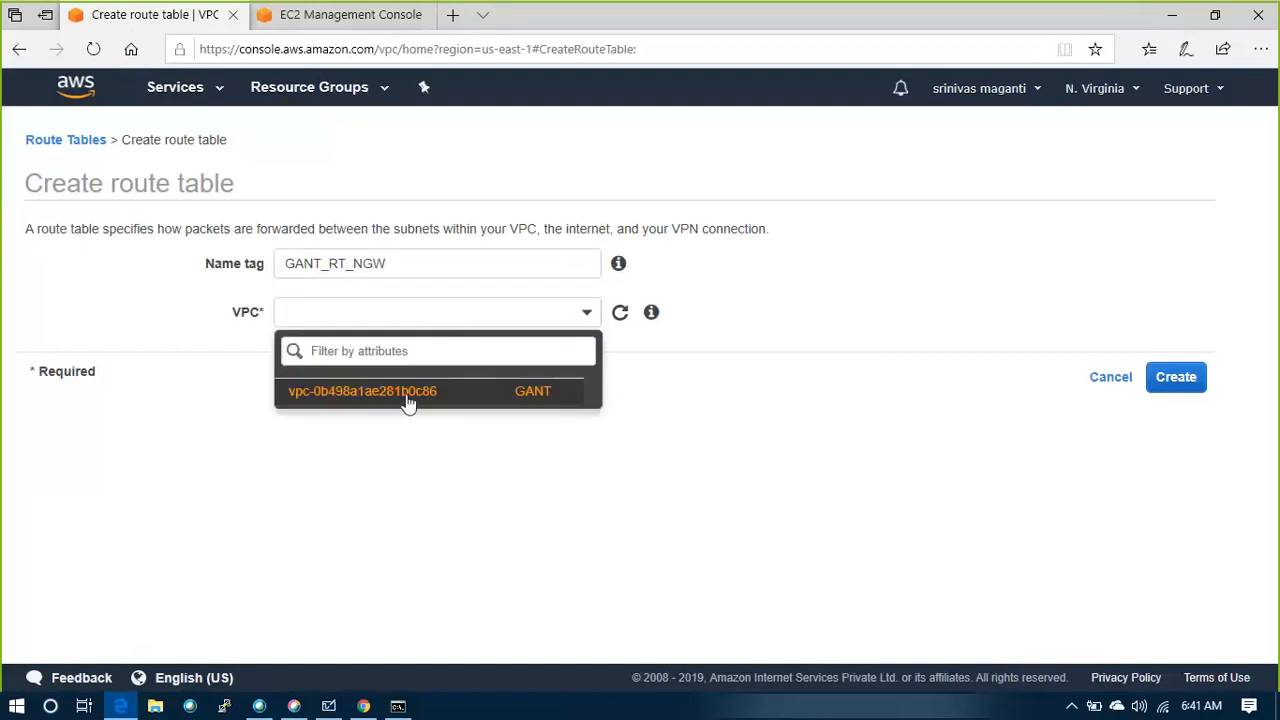
pyautogui.click(408, 392)
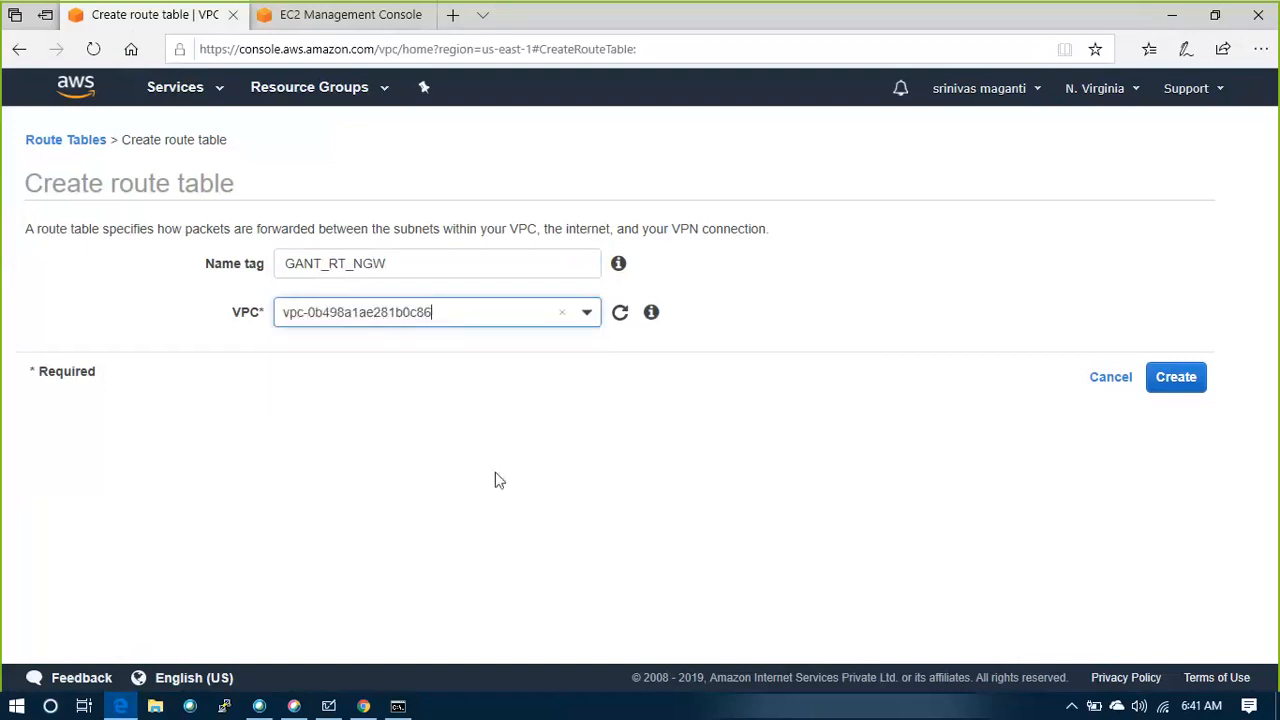
pyautogui.click(1193, 387)
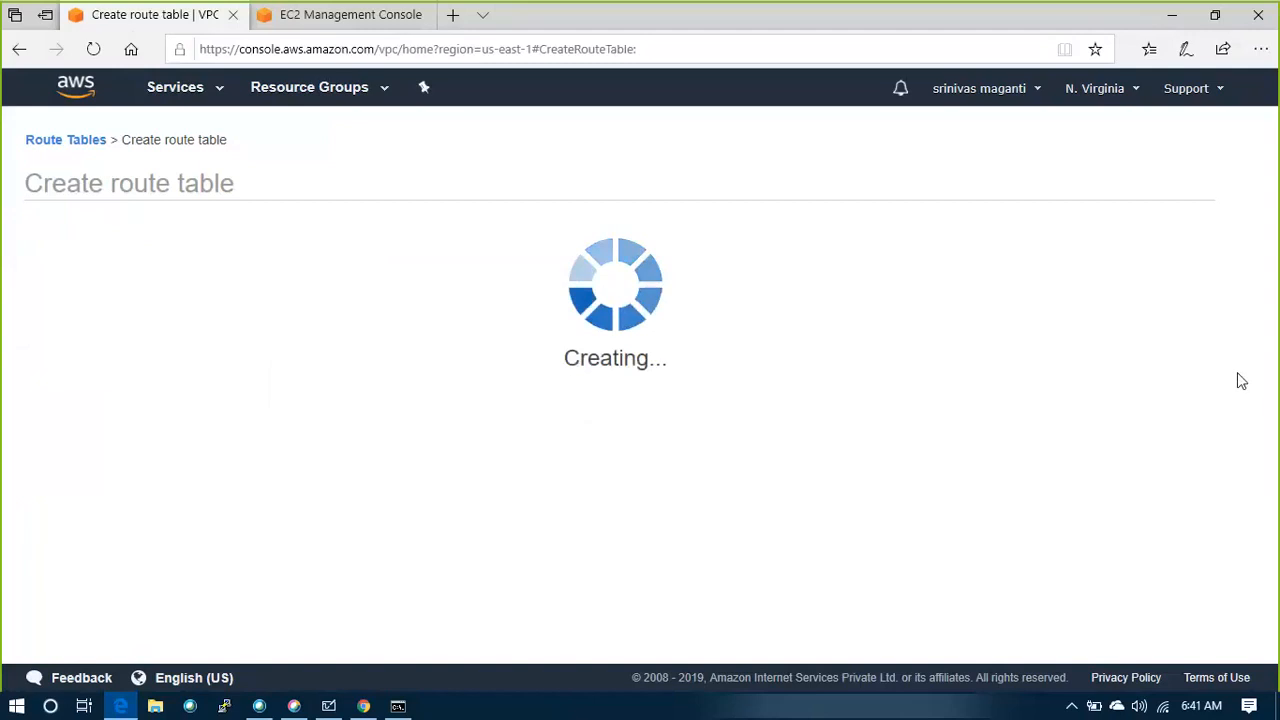
pyautogui.click(868, 356)
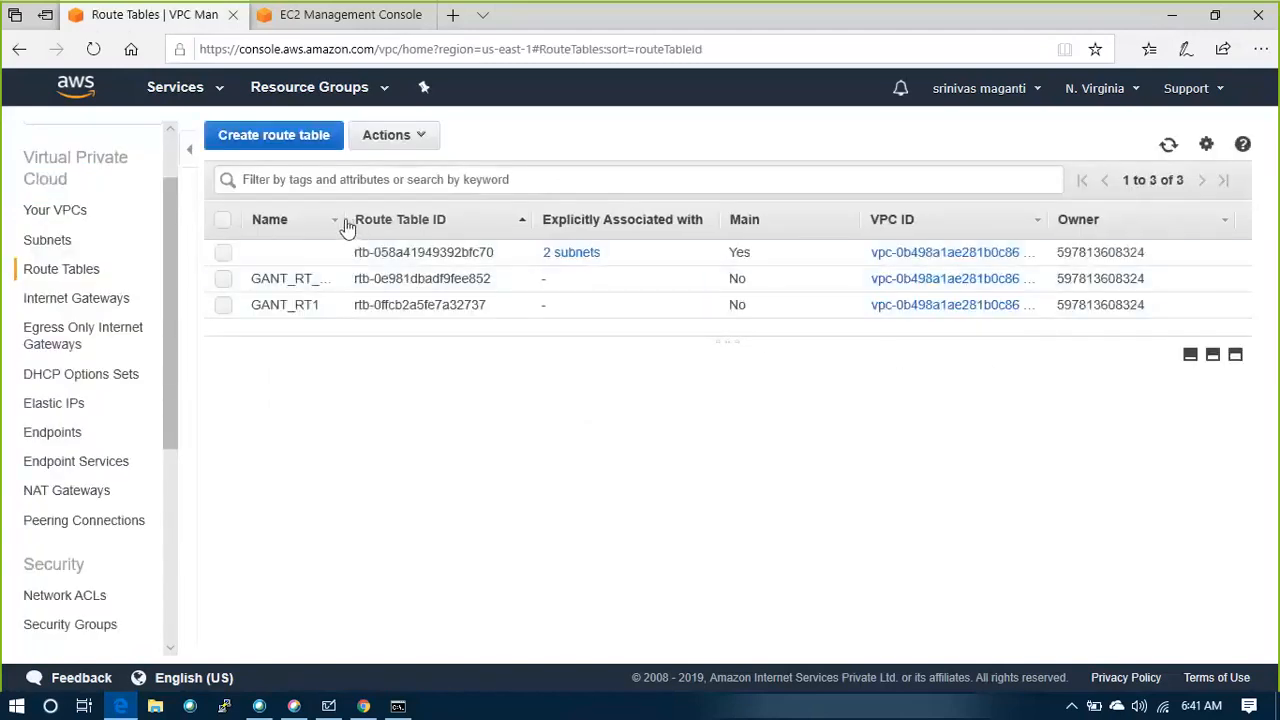
# Associate the DB_SUB3 subnet with the GANT_RT_NGW route table and save the association
pyautogui.click(347, 279)
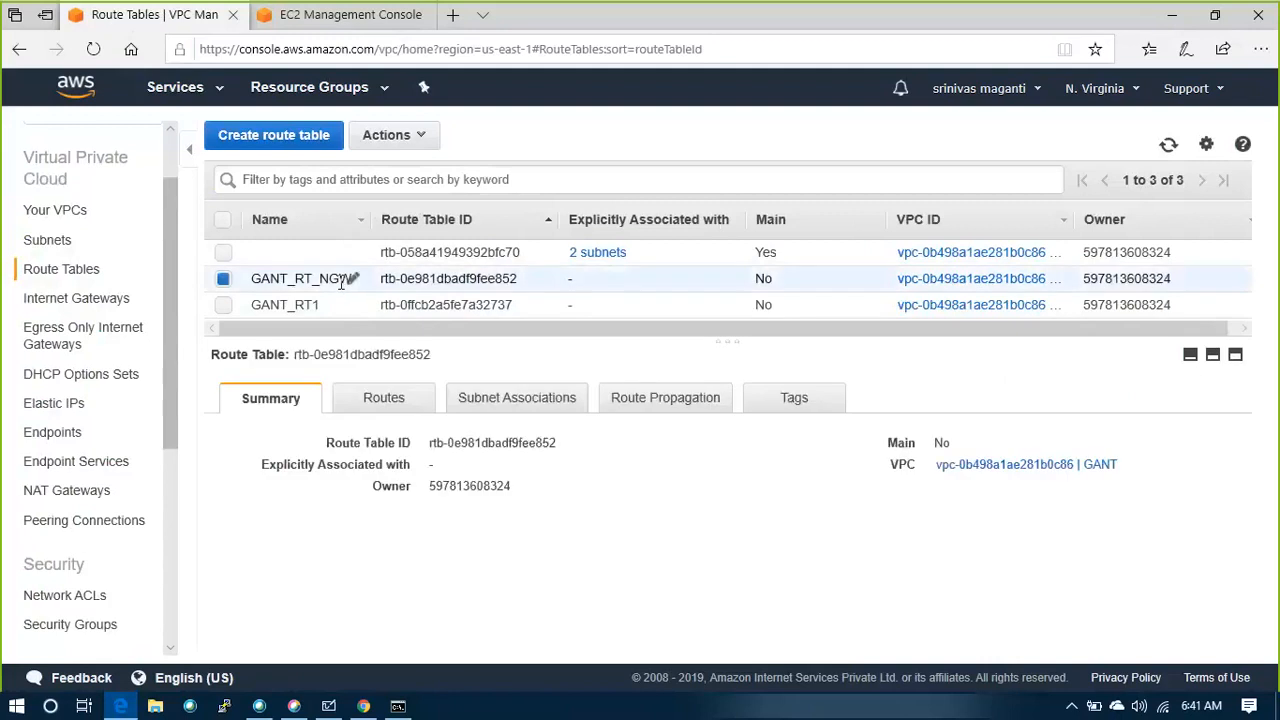
pyautogui.click(533, 410)
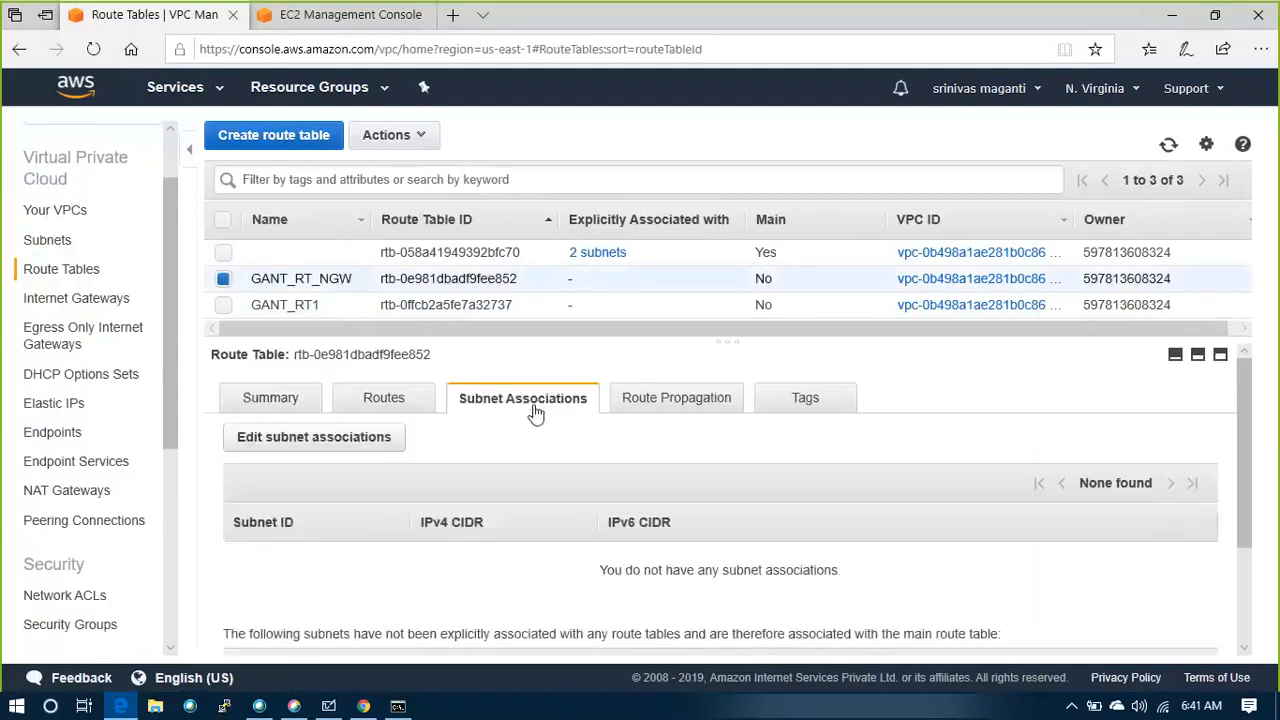
pyautogui.scroll(-2, 600, 470)
pyautogui.scroll(1, 366, 434)
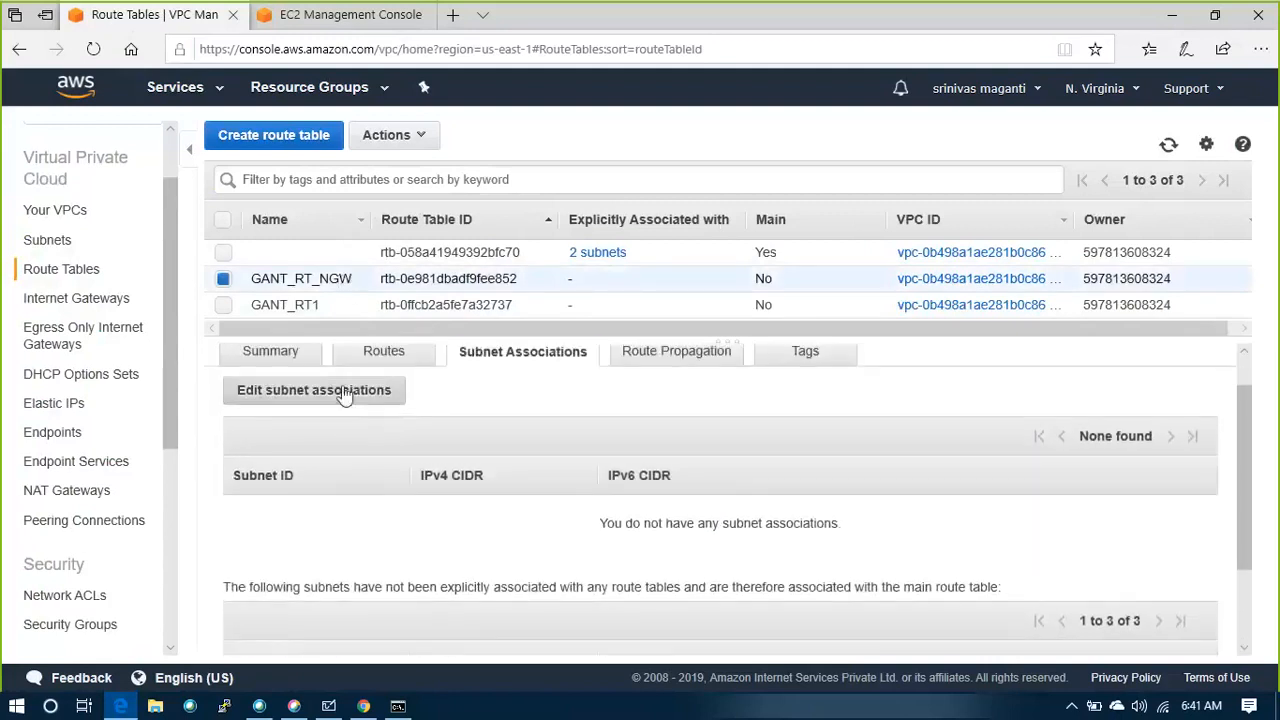
pyautogui.click(343, 390)
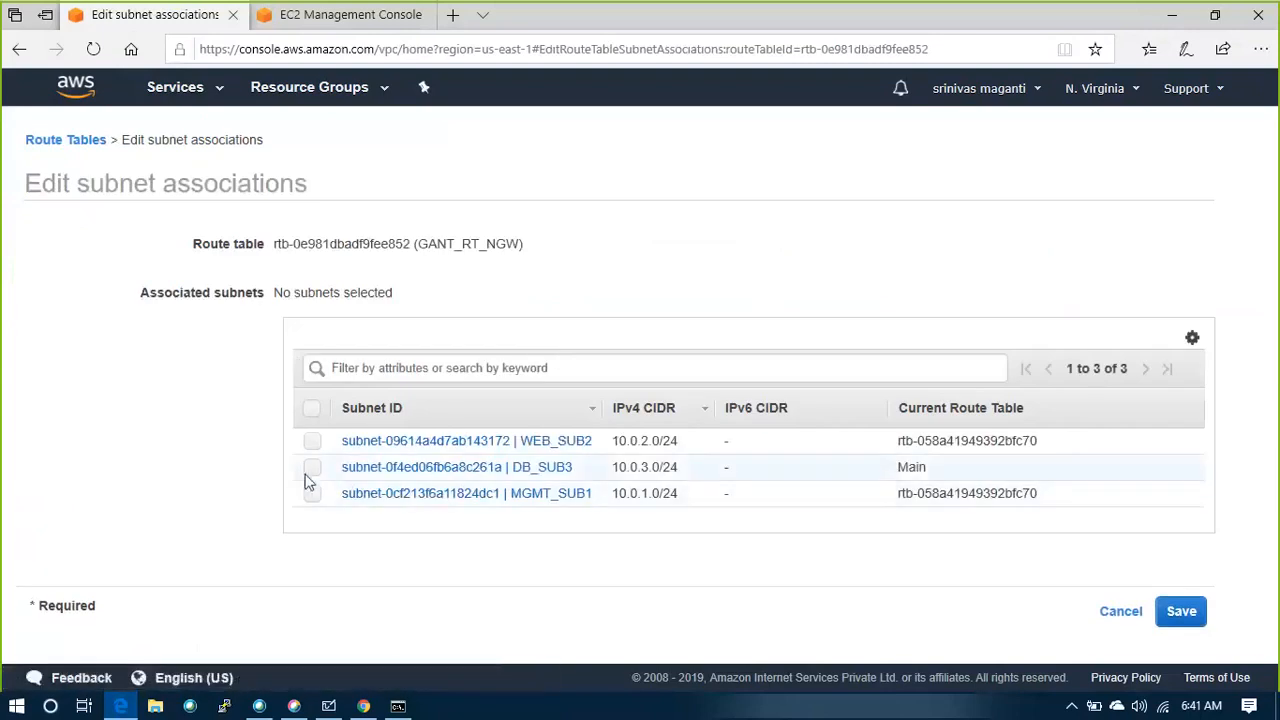
pyautogui.click(312, 467)
pyautogui.click(1170, 612)
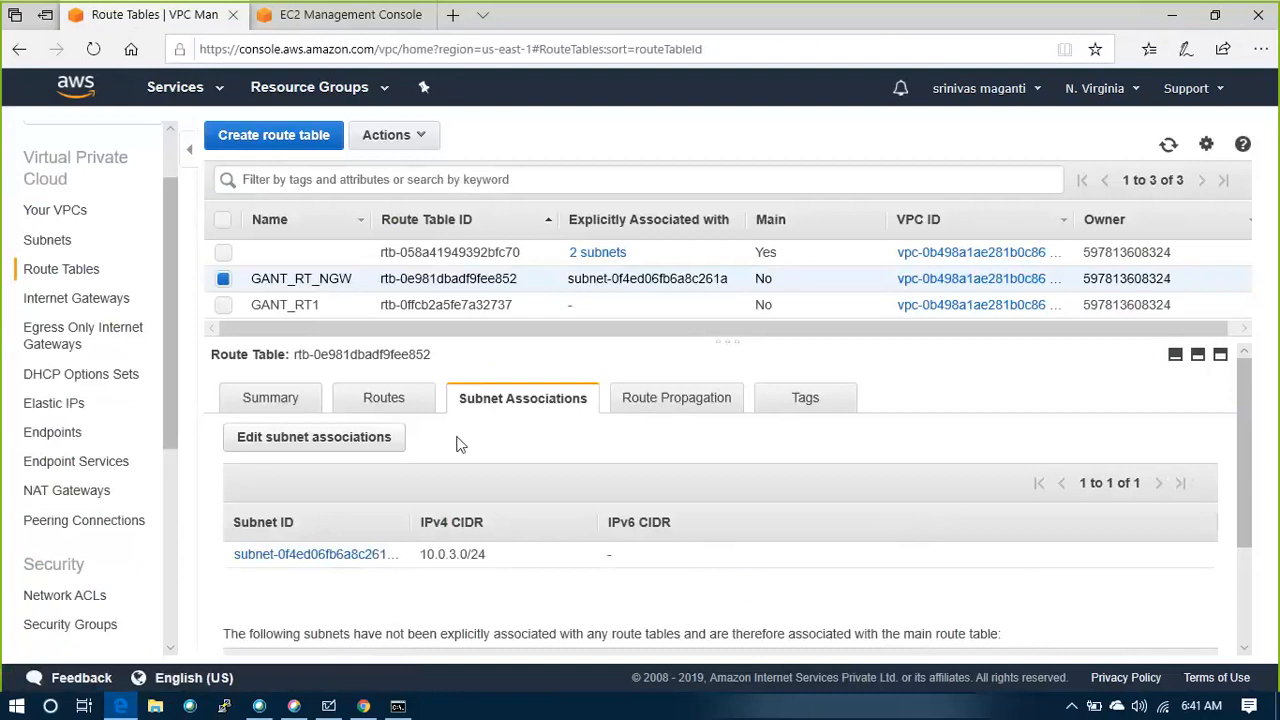
# Add a 0.0.0.0/0 route targeting NAT gateway nat-04c15c5559b5d1e01 to GANT_RT_NGW and save the routes
pyautogui.click(380, 400)
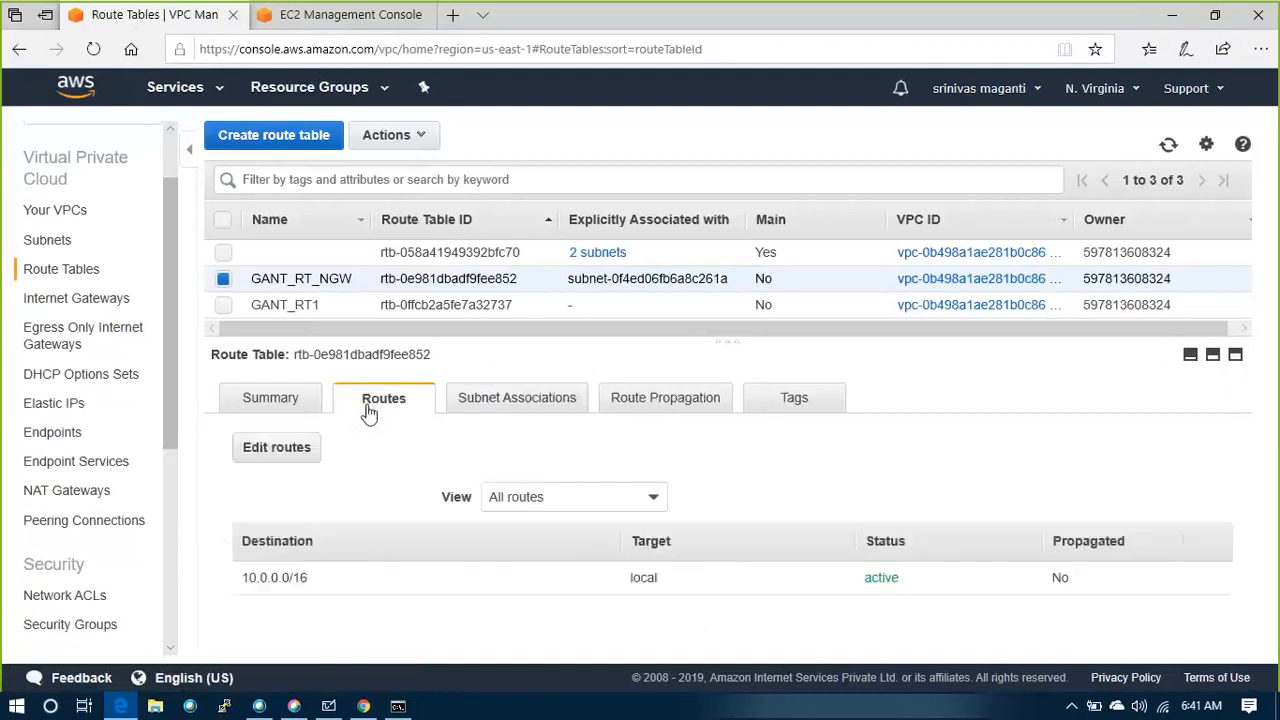
pyautogui.click(288, 460)
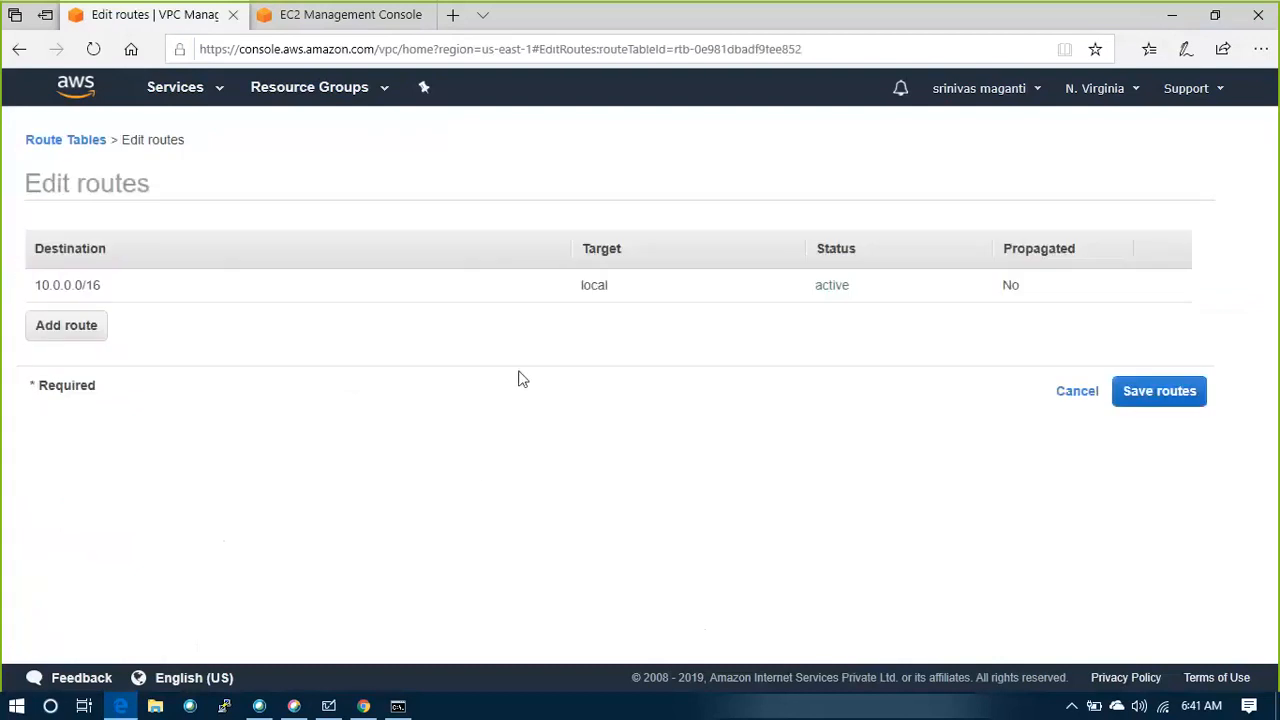
pyautogui.click(60, 328)
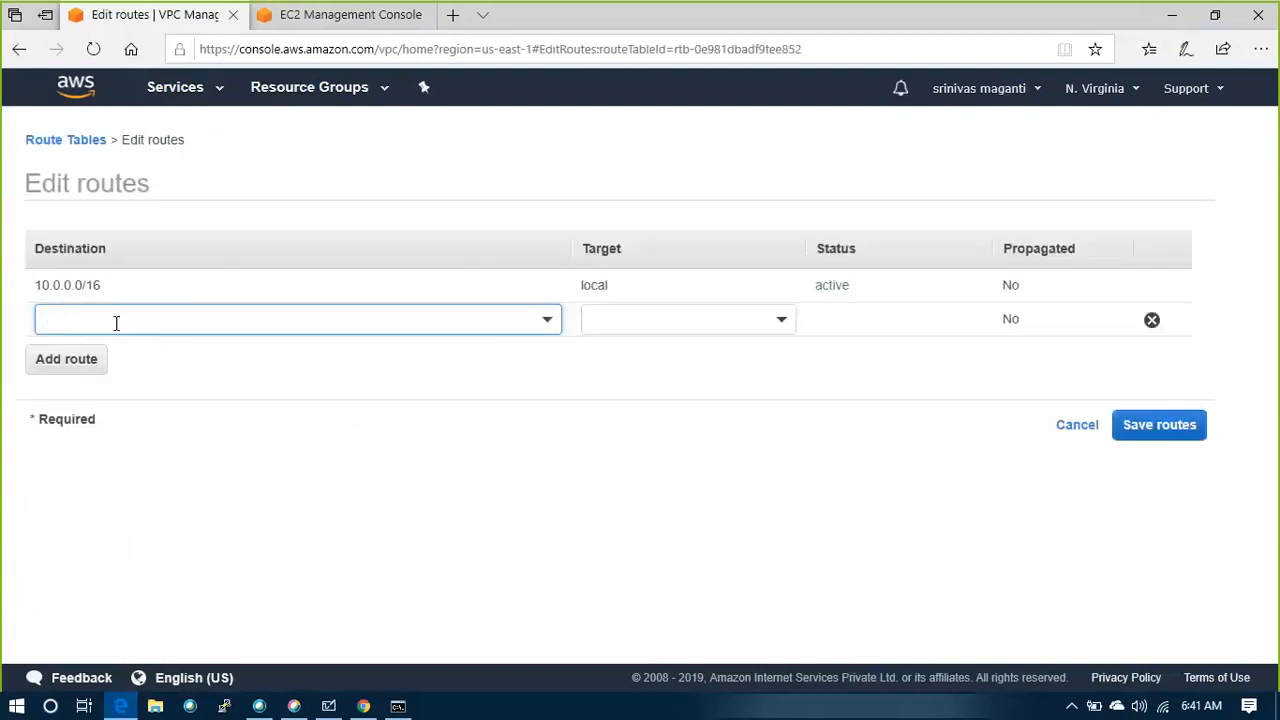
pyautogui.write('0.')
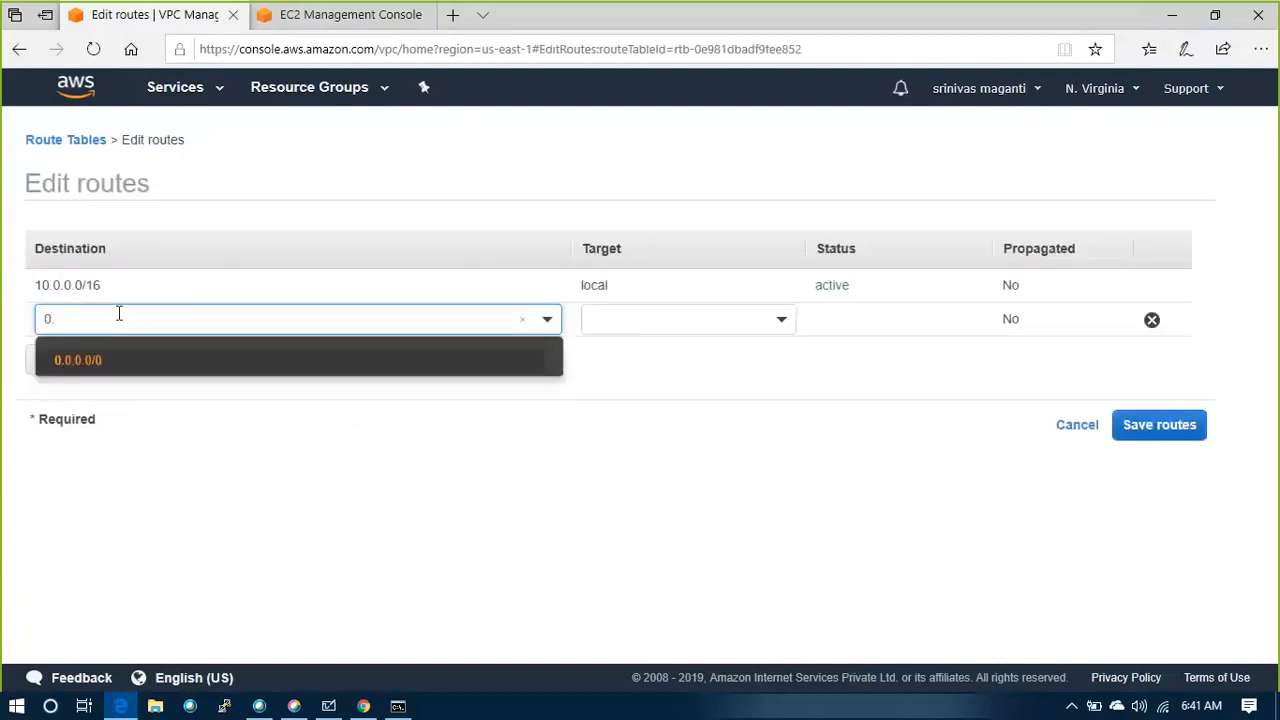
pyautogui.click(94, 366)
pyautogui.click(787, 330)
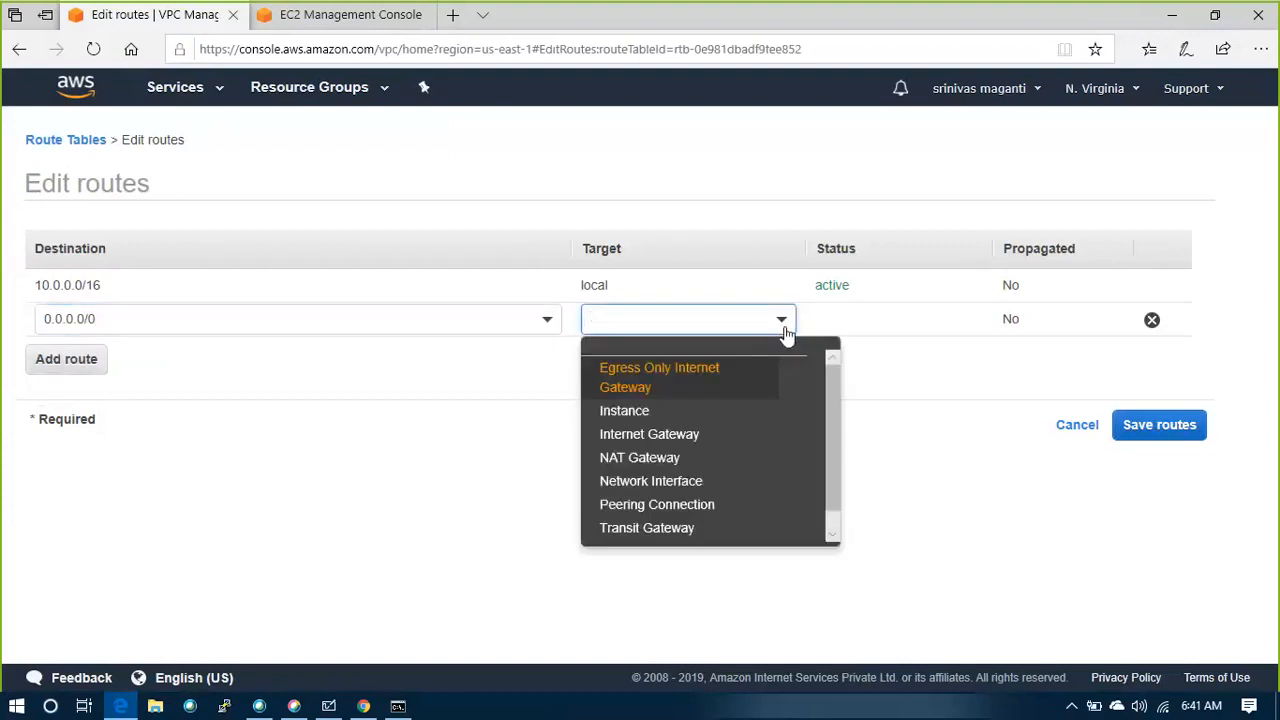
pyautogui.click(672, 455)
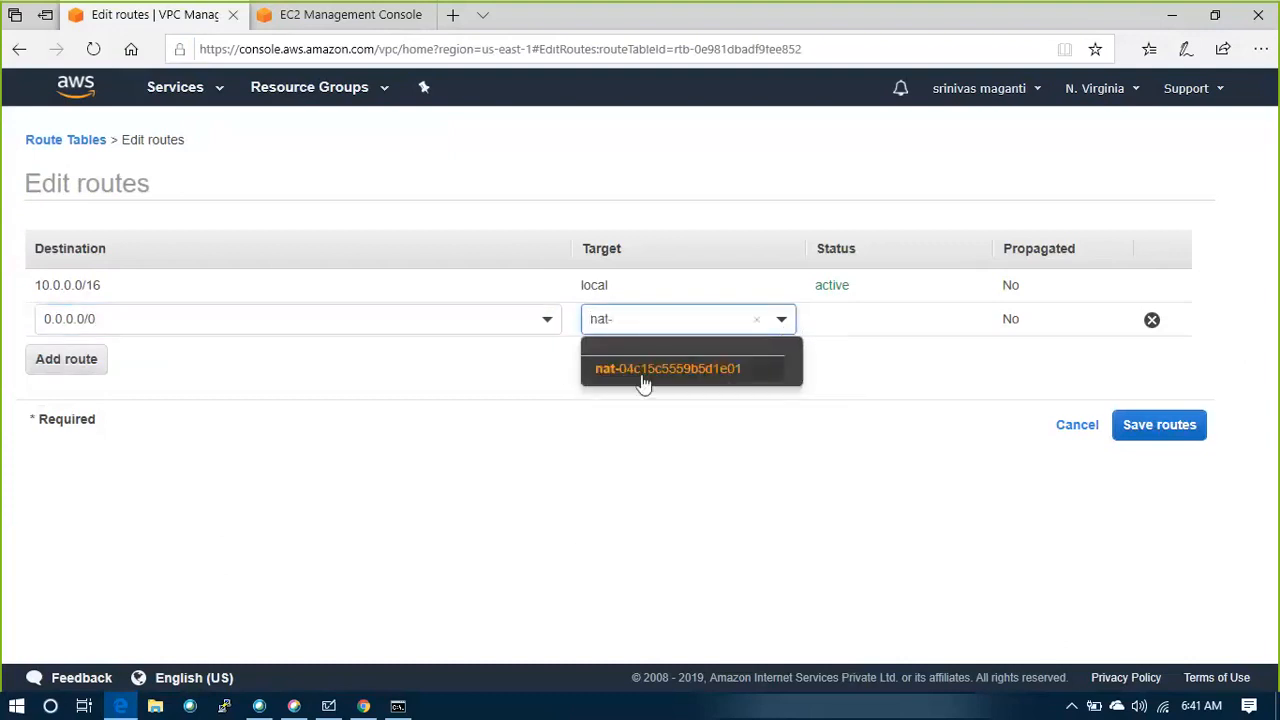
pyautogui.click(640, 370)
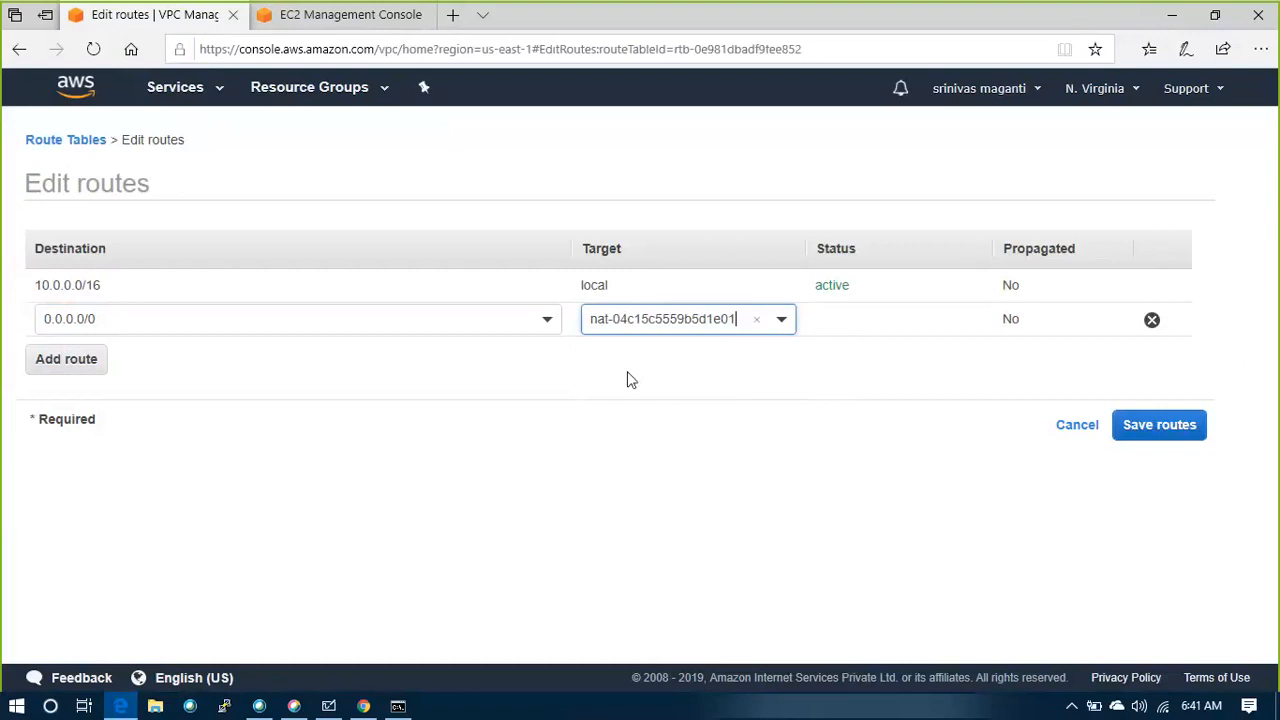
pyautogui.click(1159, 427)
pyautogui.click(874, 305)
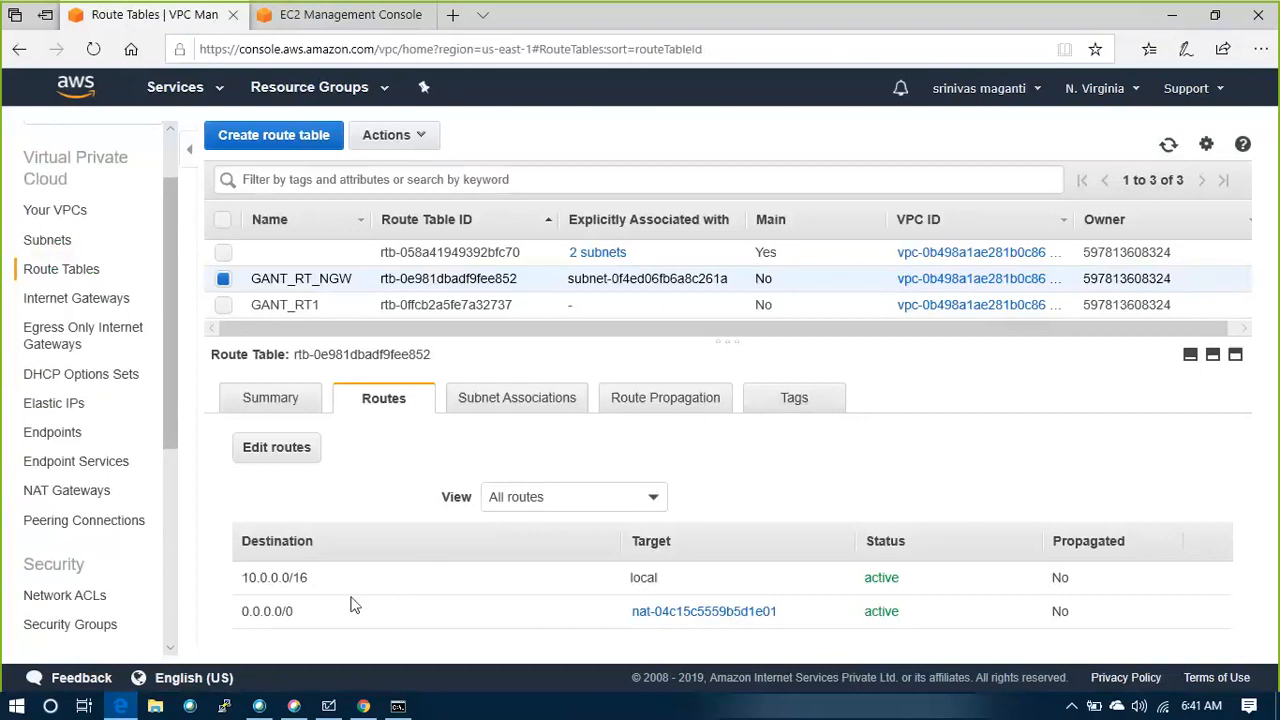
# Review the routes and subnet associations of GANT_RT1 and the routes of GANT_RT_NGW
pyautogui.click(291, 304)
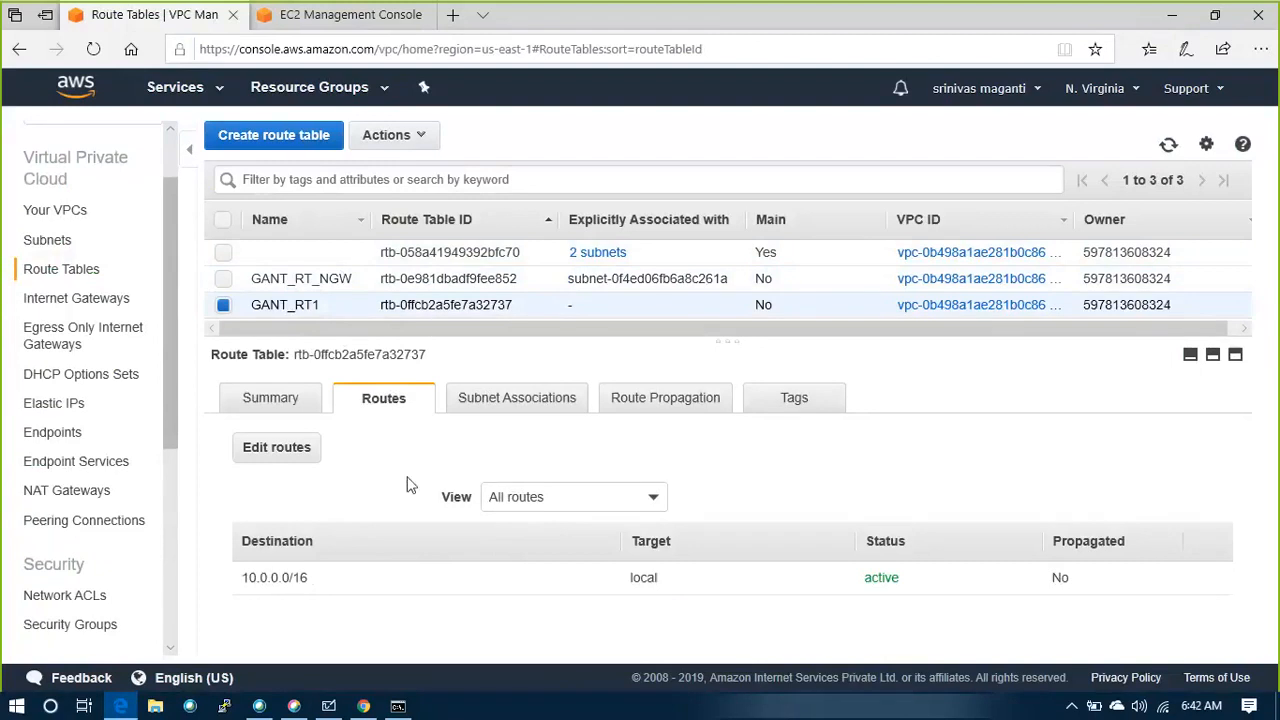
pyautogui.click(533, 412)
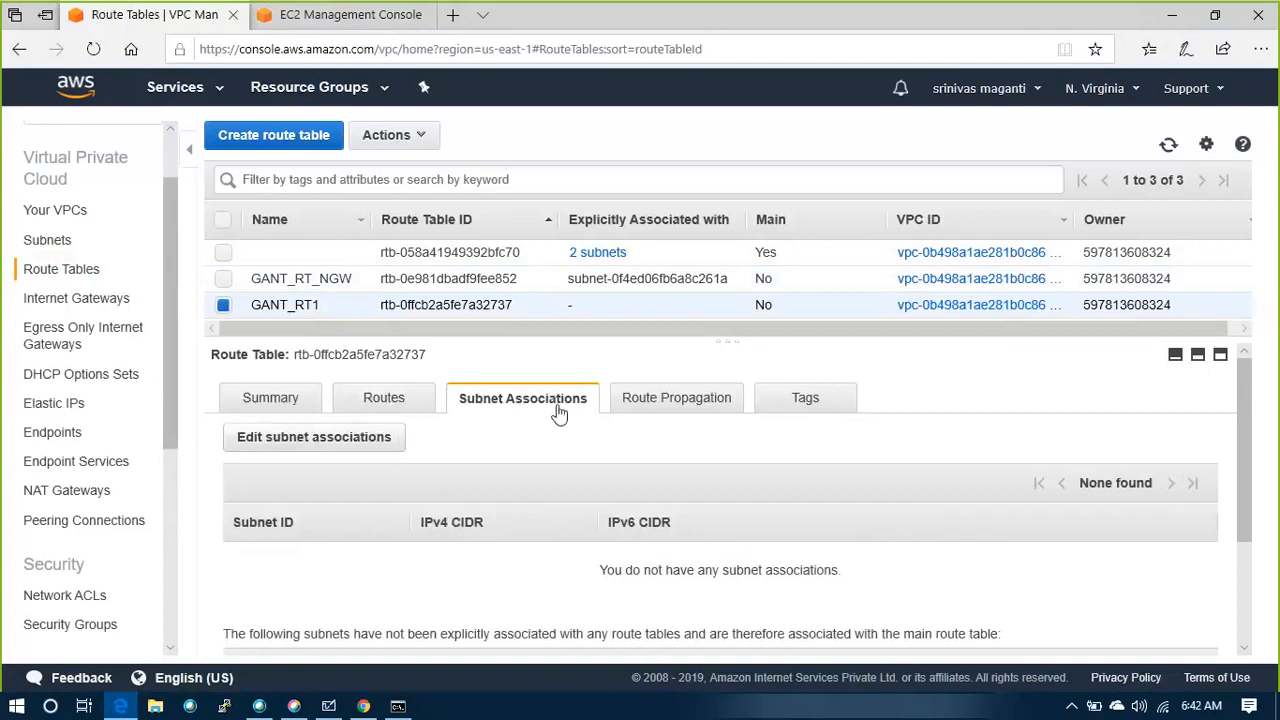
pyautogui.click(62, 272)
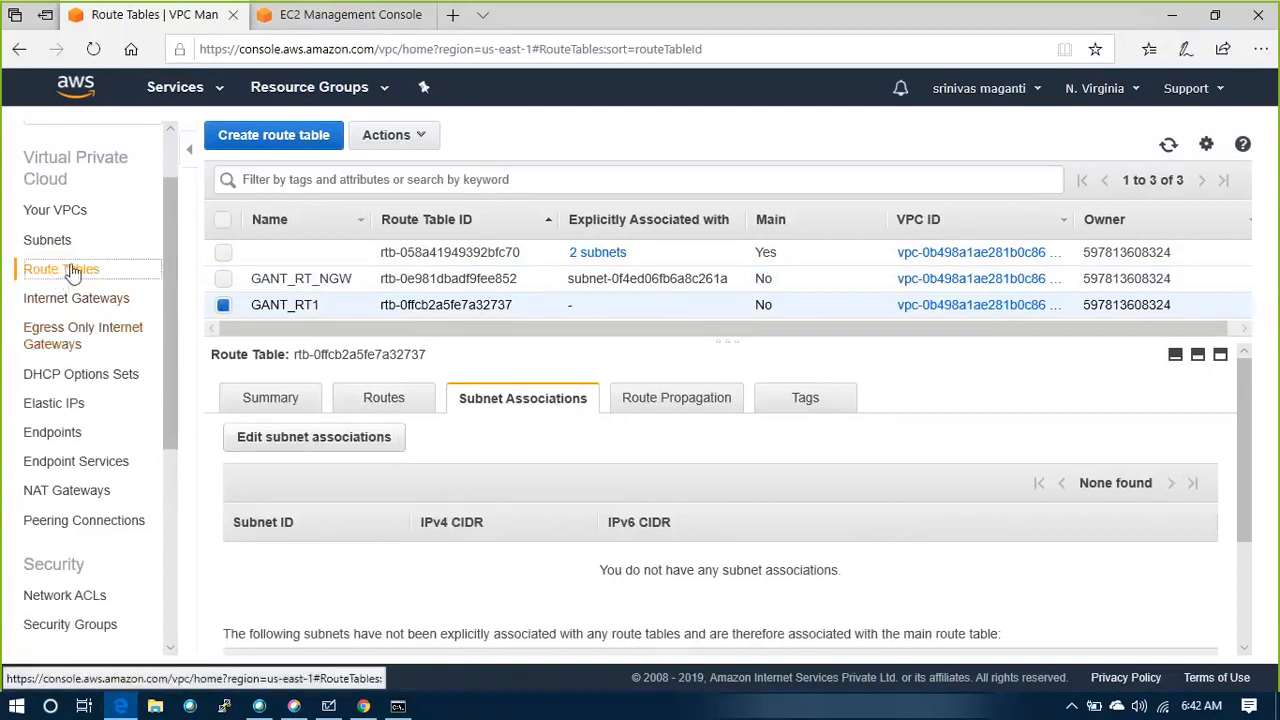
pyautogui.click(66, 214)
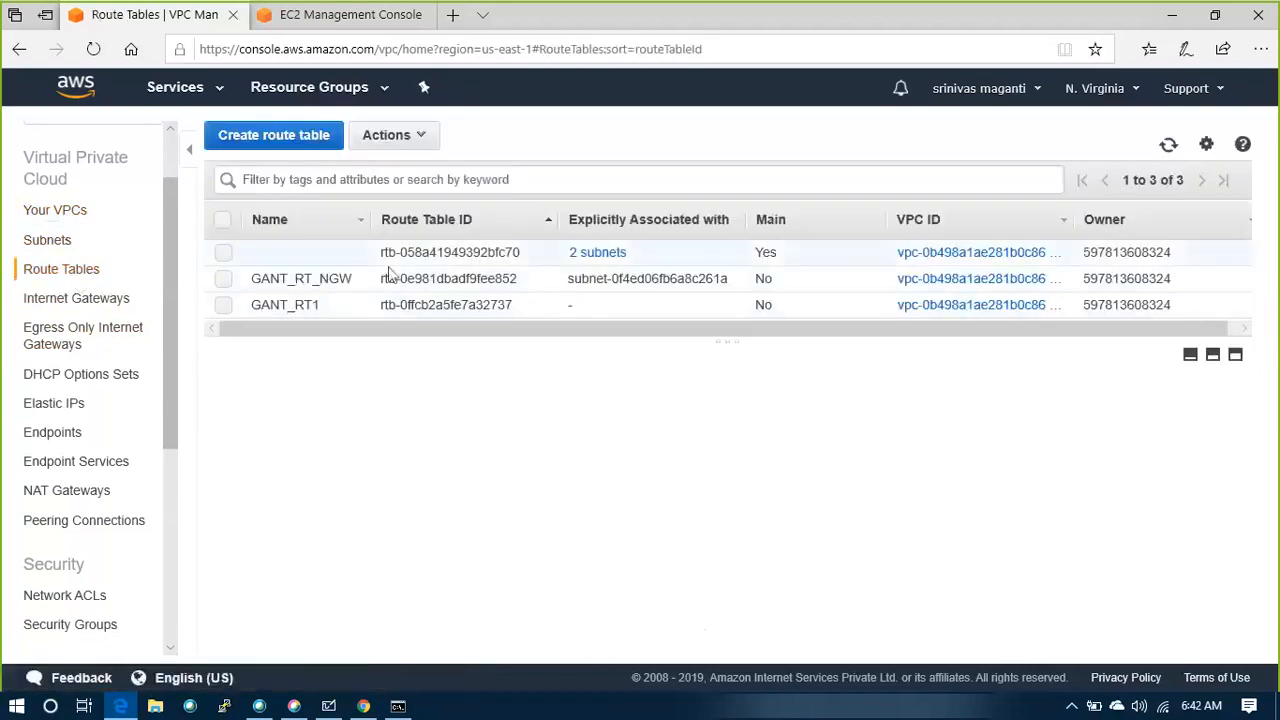
pyautogui.click(289, 279)
pyautogui.click(383, 400)
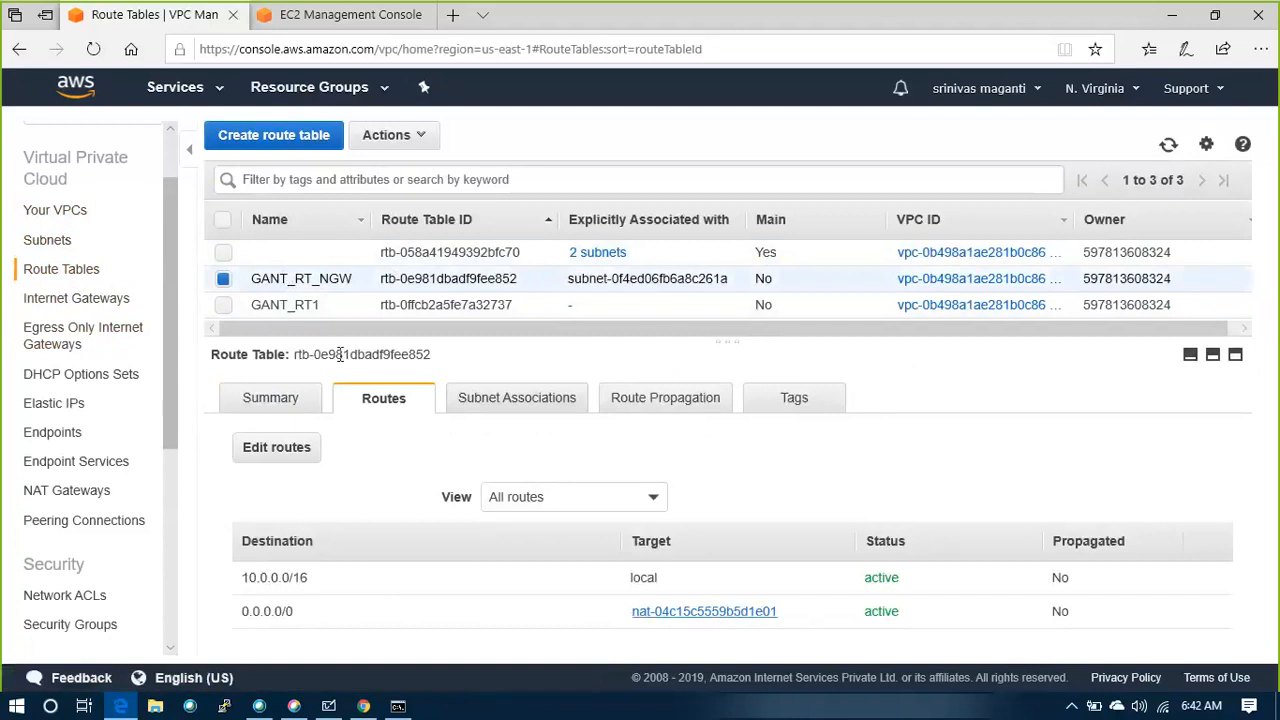
# Associate the WEB_SUB2 and MGMT_SUB1 subnets with GANT_RT1, and check the main route table's subnet associations
pyautogui.click(280, 305)
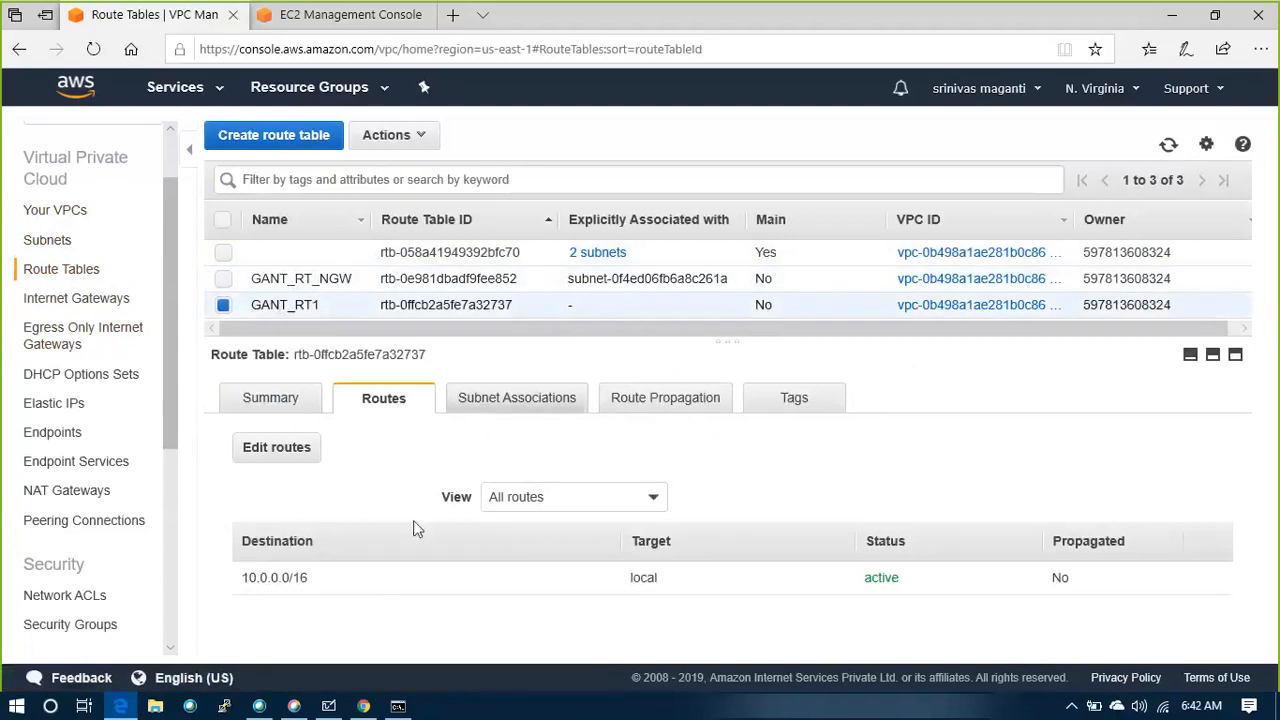
pyautogui.click(505, 412)
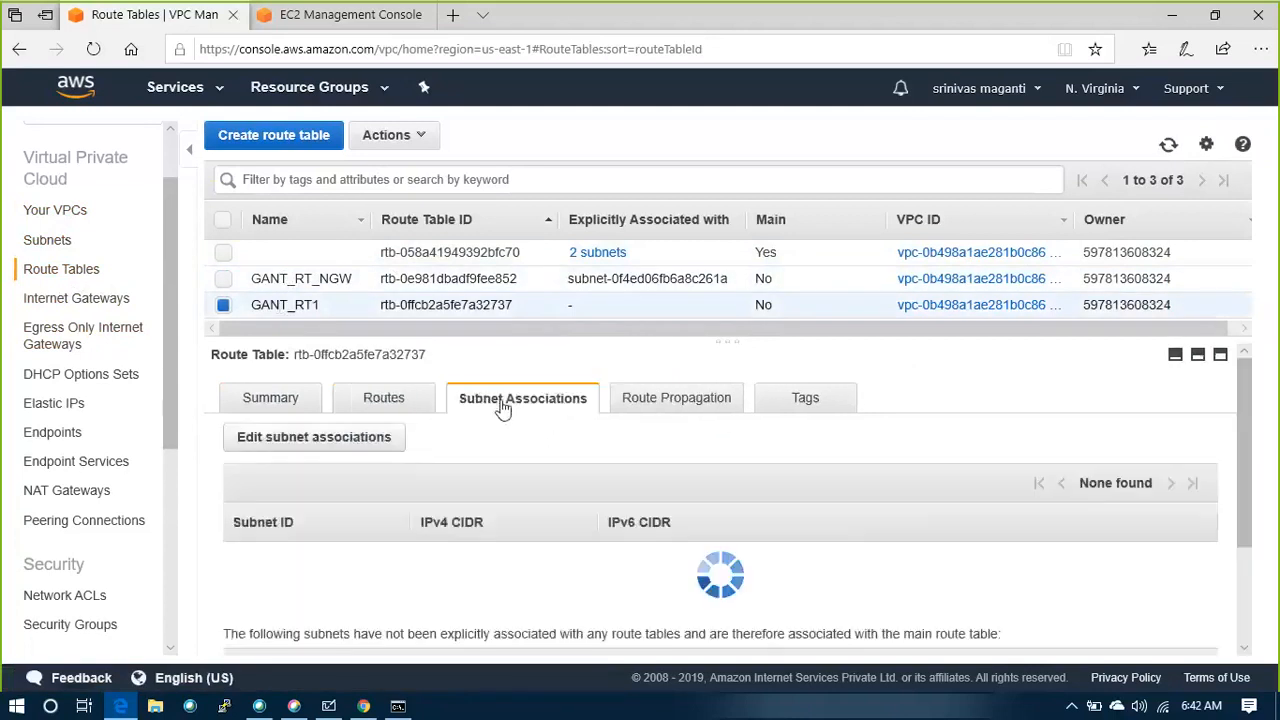
pyautogui.click(320, 445)
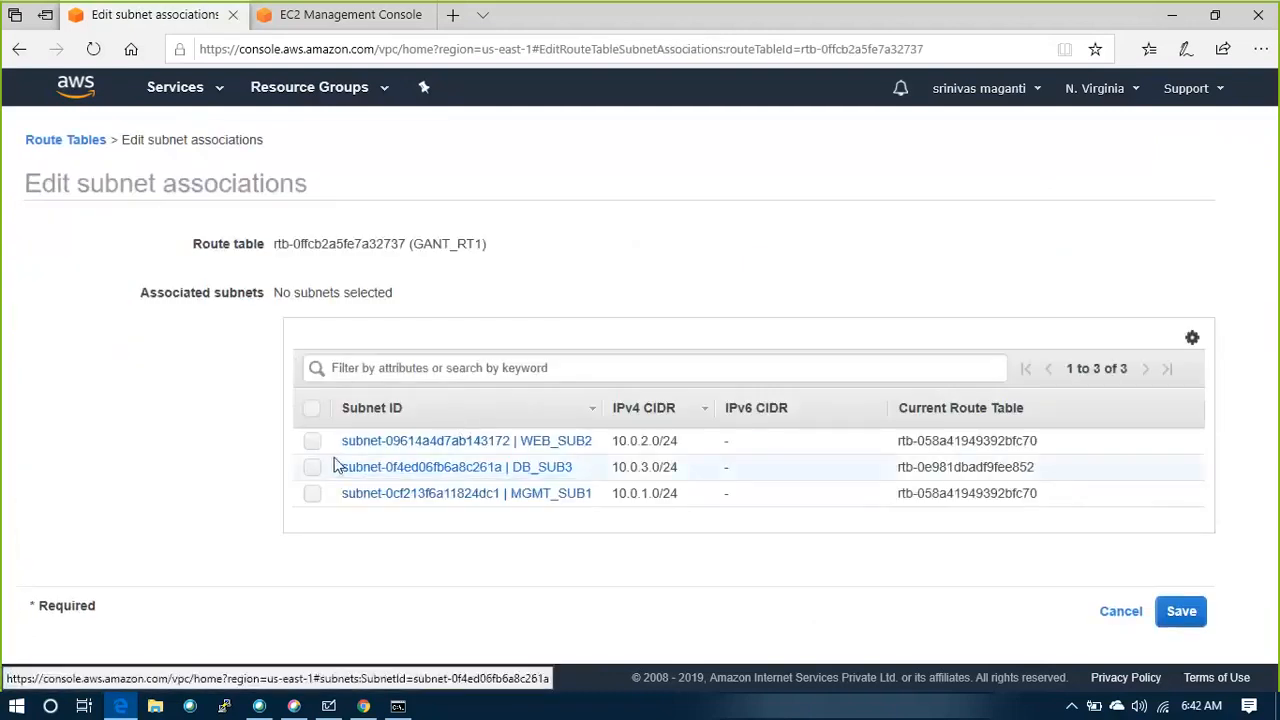
pyautogui.click(318, 445)
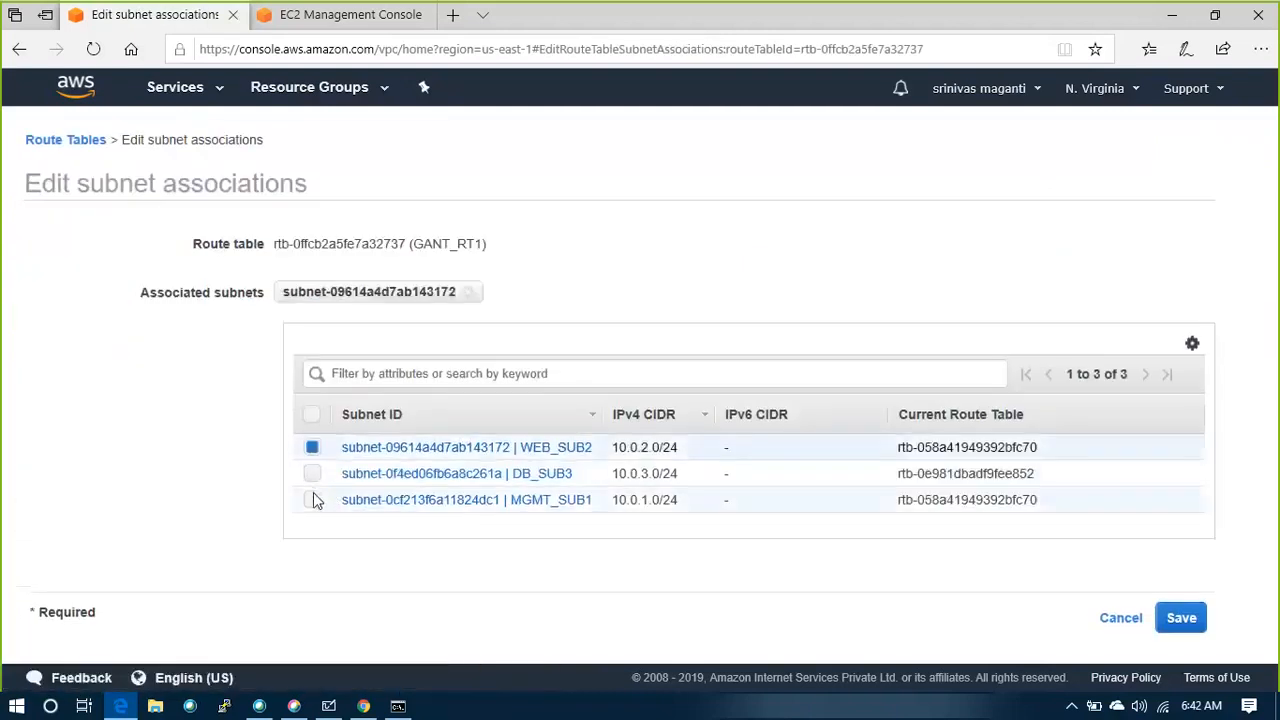
pyautogui.click(313, 498)
pyautogui.click(1180, 618)
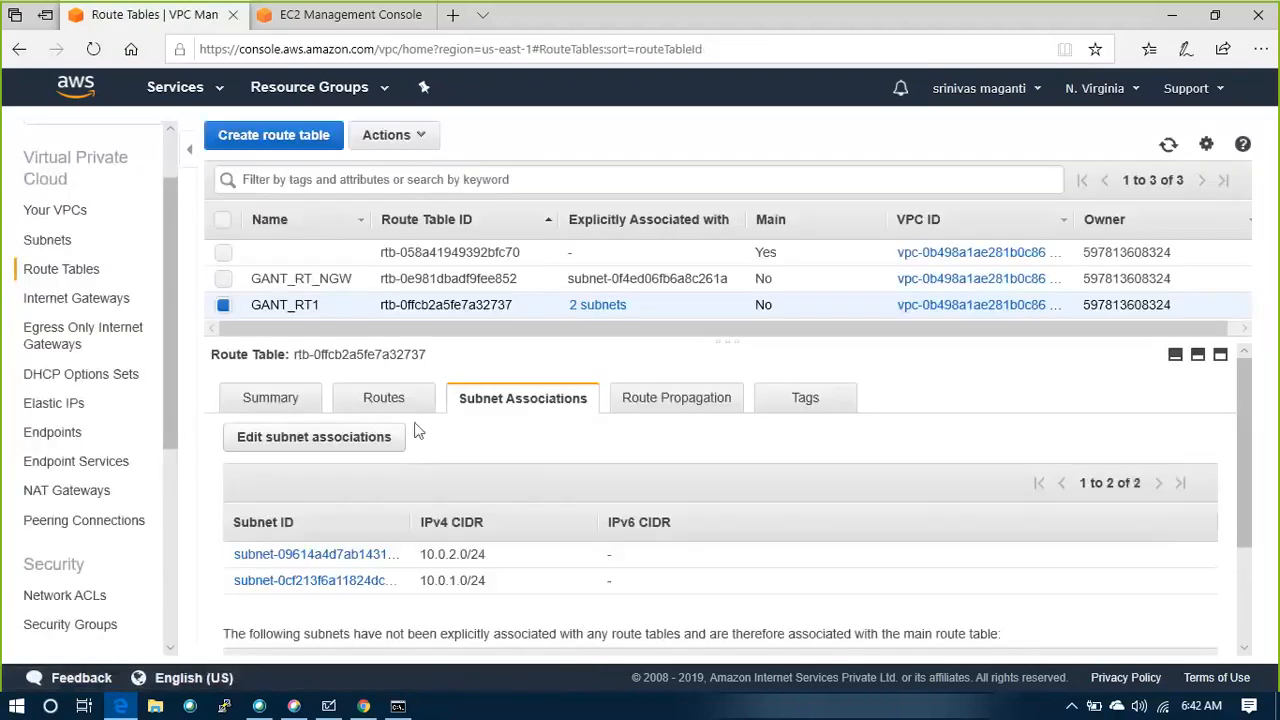
pyautogui.click(425, 254)
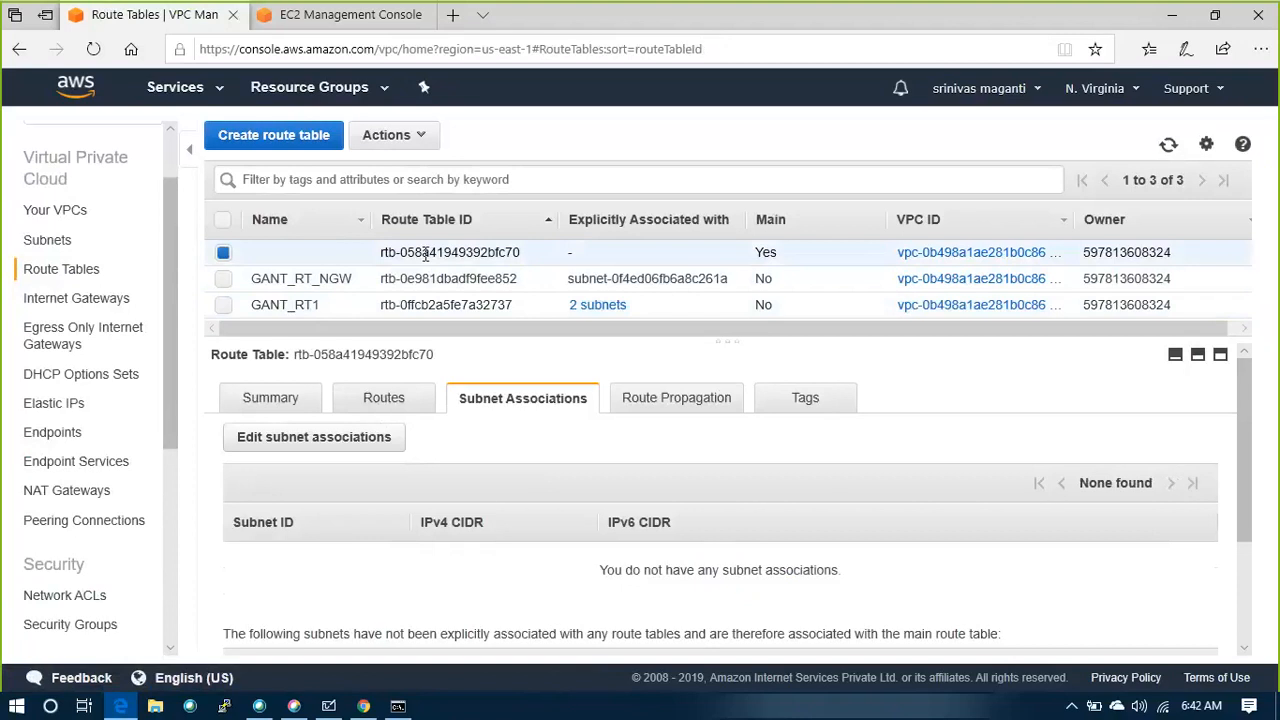
# Add a 0.0.0.0/0 route targeting internet gateway igw-09c41afe6136ef7ec to GANT_RT1 and save the routes
pyautogui.click(290, 305)
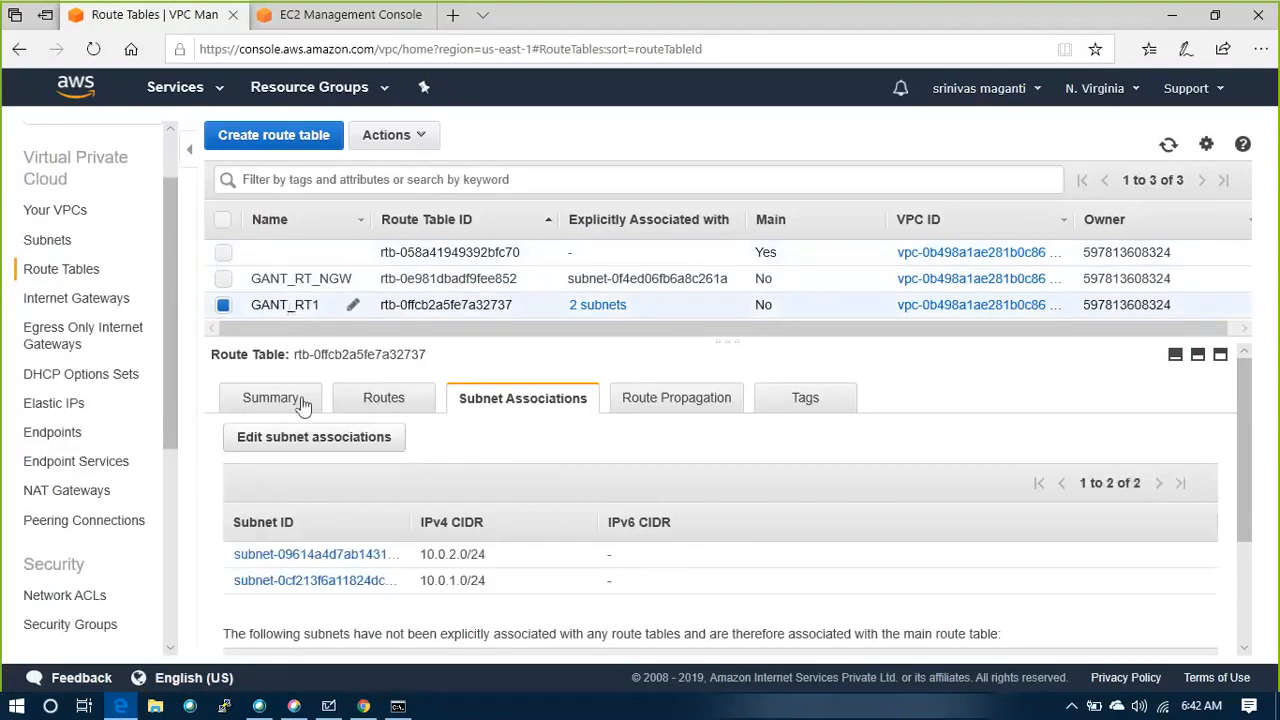
pyautogui.click(352, 405)
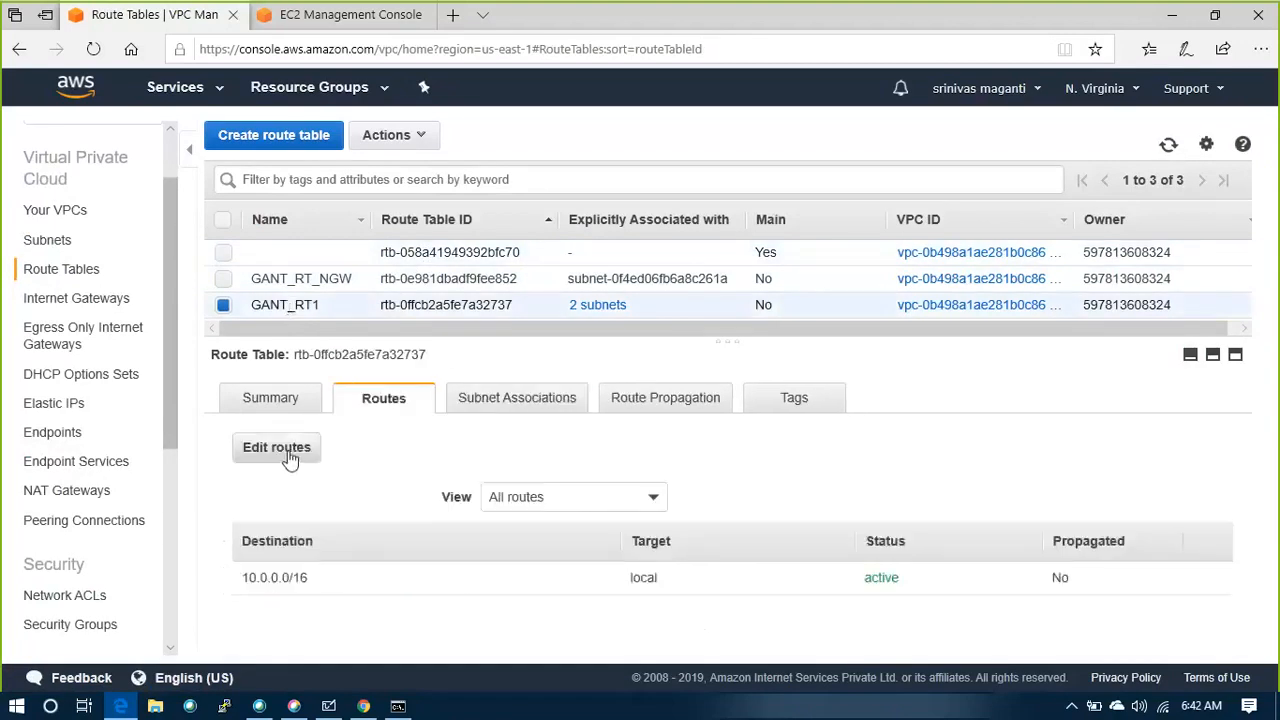
pyautogui.click(290, 450)
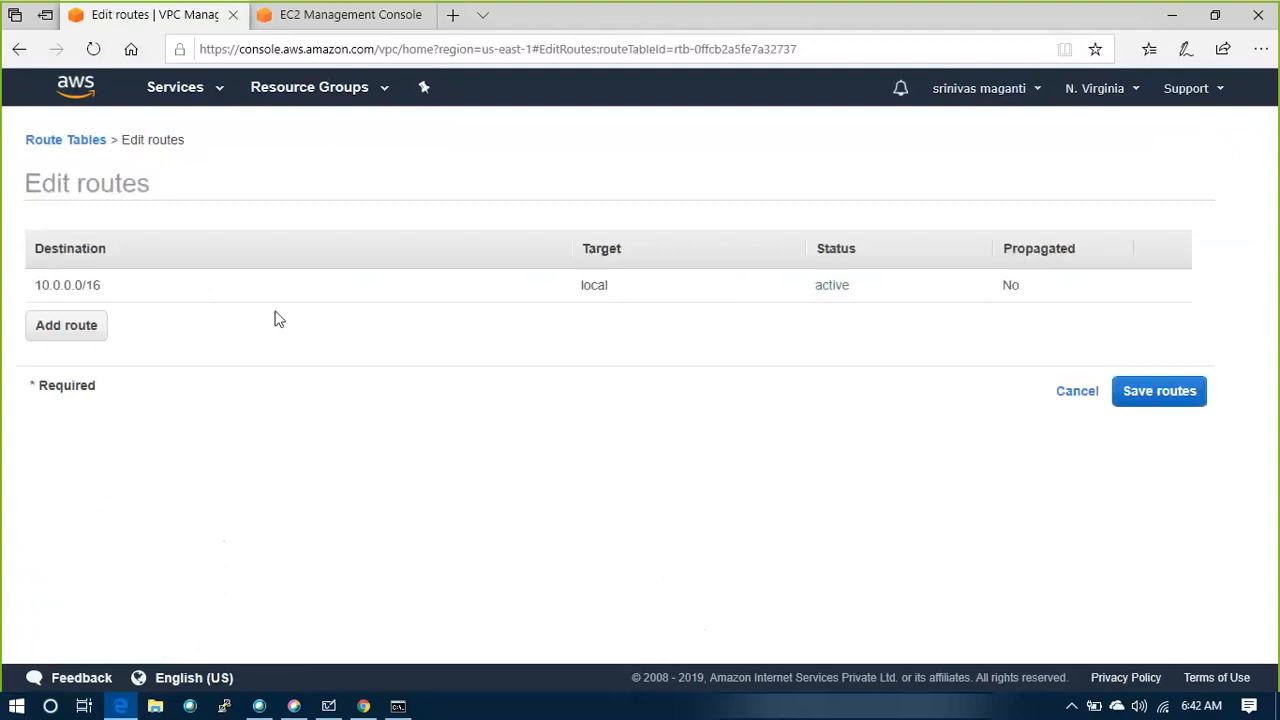
pyautogui.click(84, 335)
pyautogui.click(87, 317)
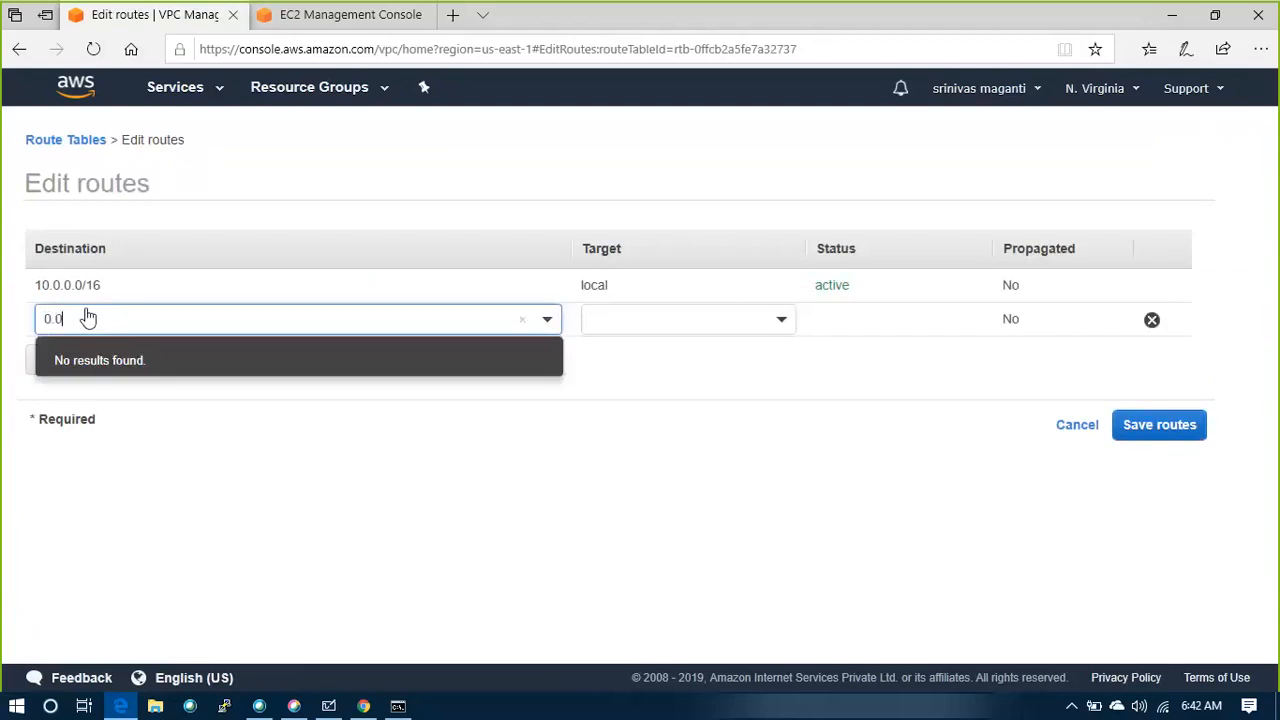
pyautogui.write('0.0.0.0')
pyautogui.press('BackSpace')
pyautogui.click(137, 366)
pyautogui.click(750, 320)
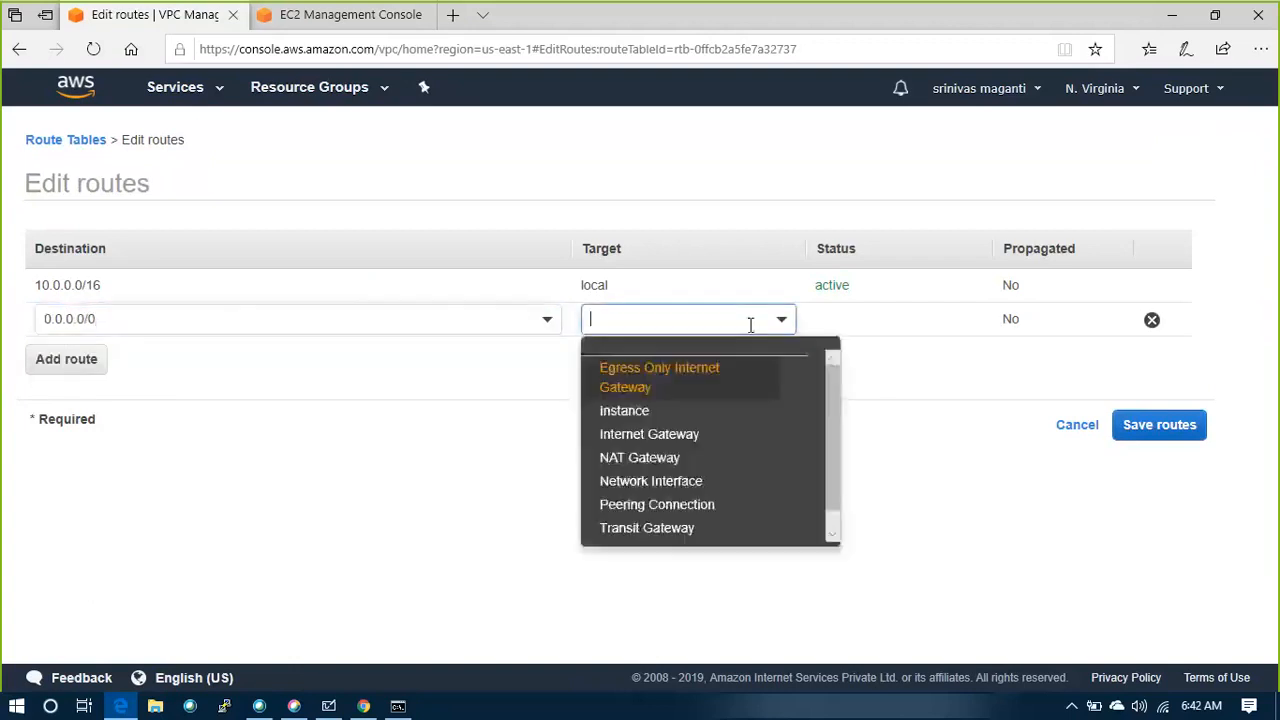
pyautogui.click(686, 436)
pyautogui.click(706, 379)
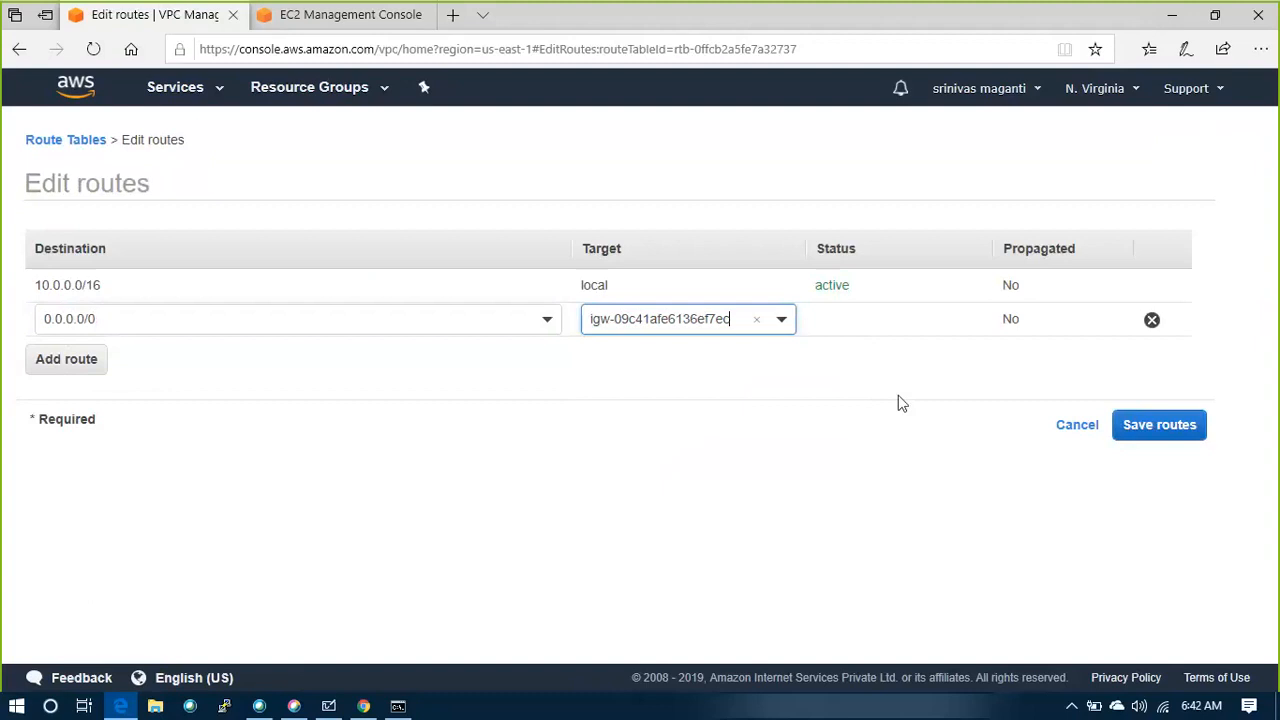
pyautogui.click(1140, 432)
pyautogui.click(876, 301)
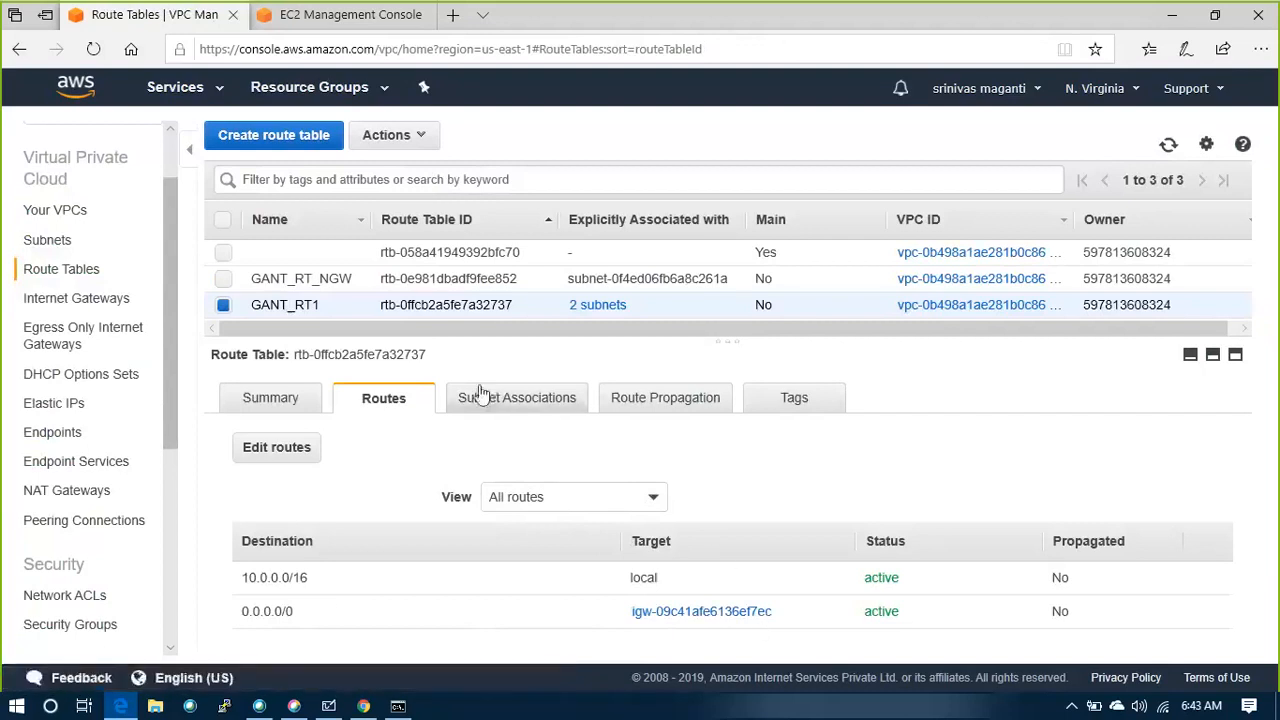
# Check GANT_RT_NGW's routes, and in Microsoft Whiteboard mark both route tables (R) and the private subnet's NAT path in orange
pyautogui.click(432, 282)
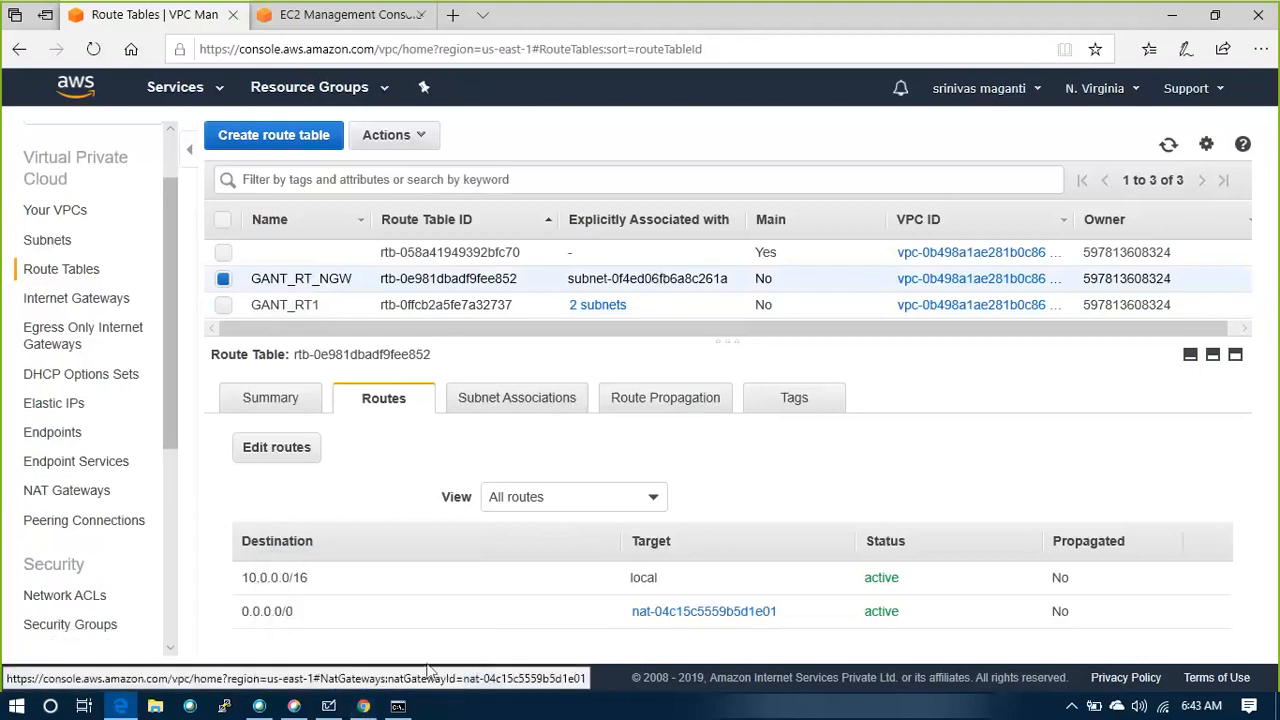
pyautogui.click(328, 706)
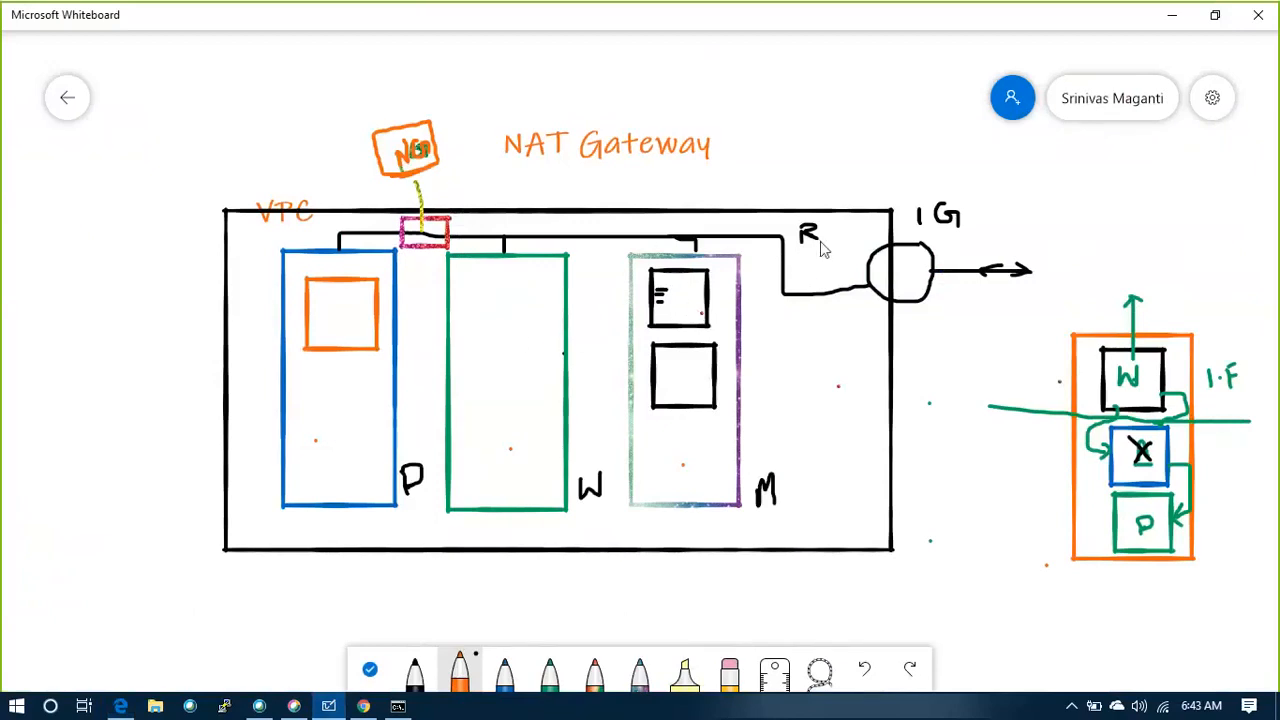
pyautogui.moveTo(819, 225)
pyautogui.mouseDown()
pyautogui.moveTo(794, 243)
pyautogui.moveTo(790, 222)
pyautogui.mouseUp()
pyautogui.moveTo(417, 271)
pyautogui.mouseDown()
pyautogui.moveTo(417, 295)
pyautogui.moveTo(433, 261)
pyautogui.mouseUp()
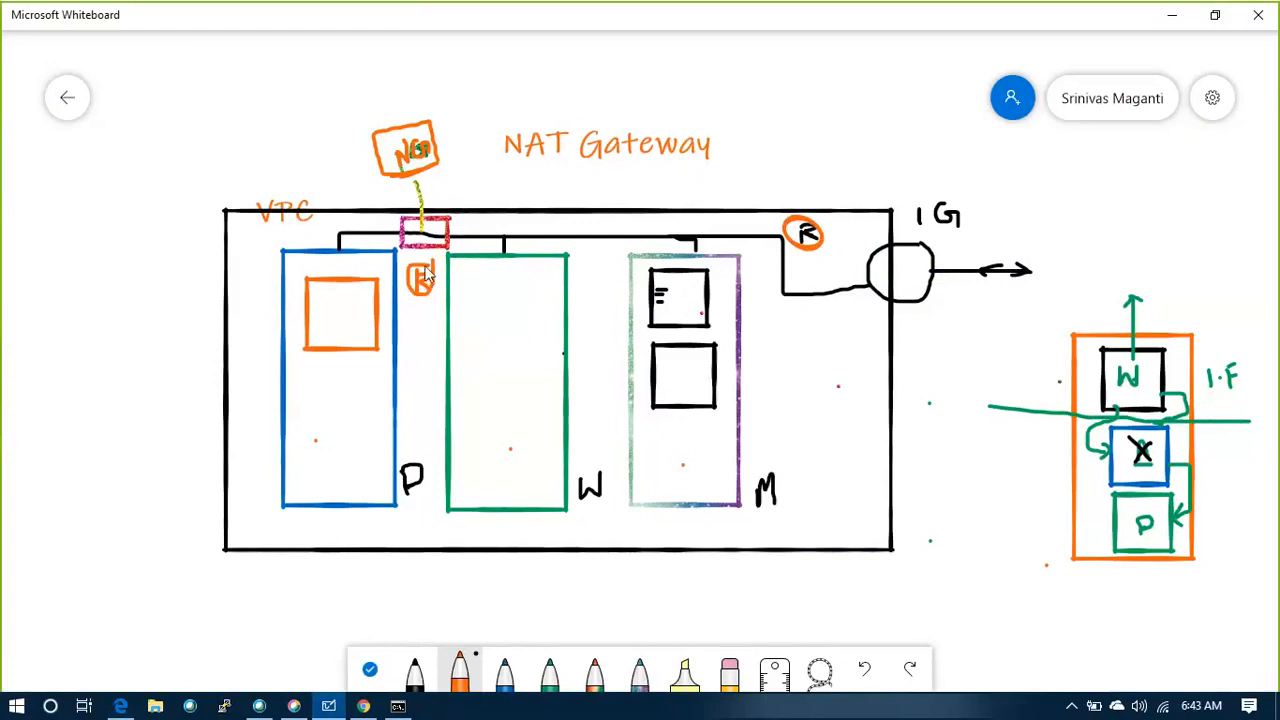
pyautogui.moveTo(357, 249); pyautogui.dragTo(475, 237)
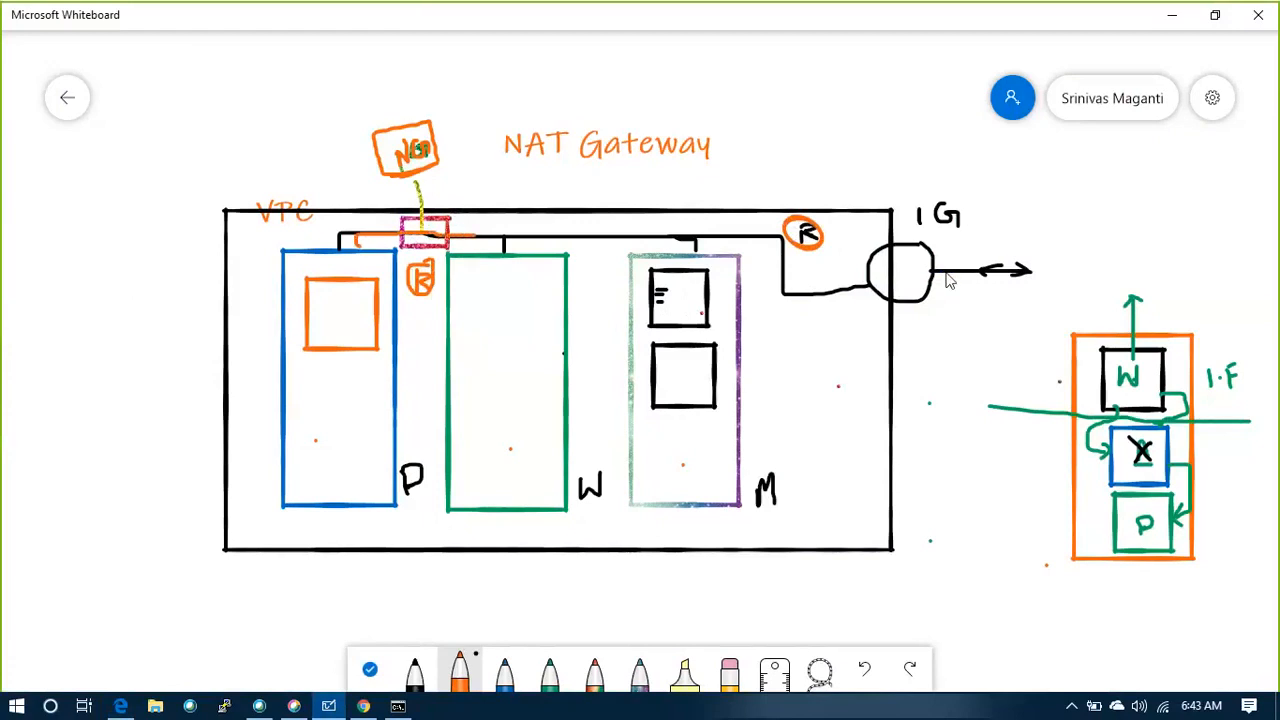
pyautogui.click(1173, 21)
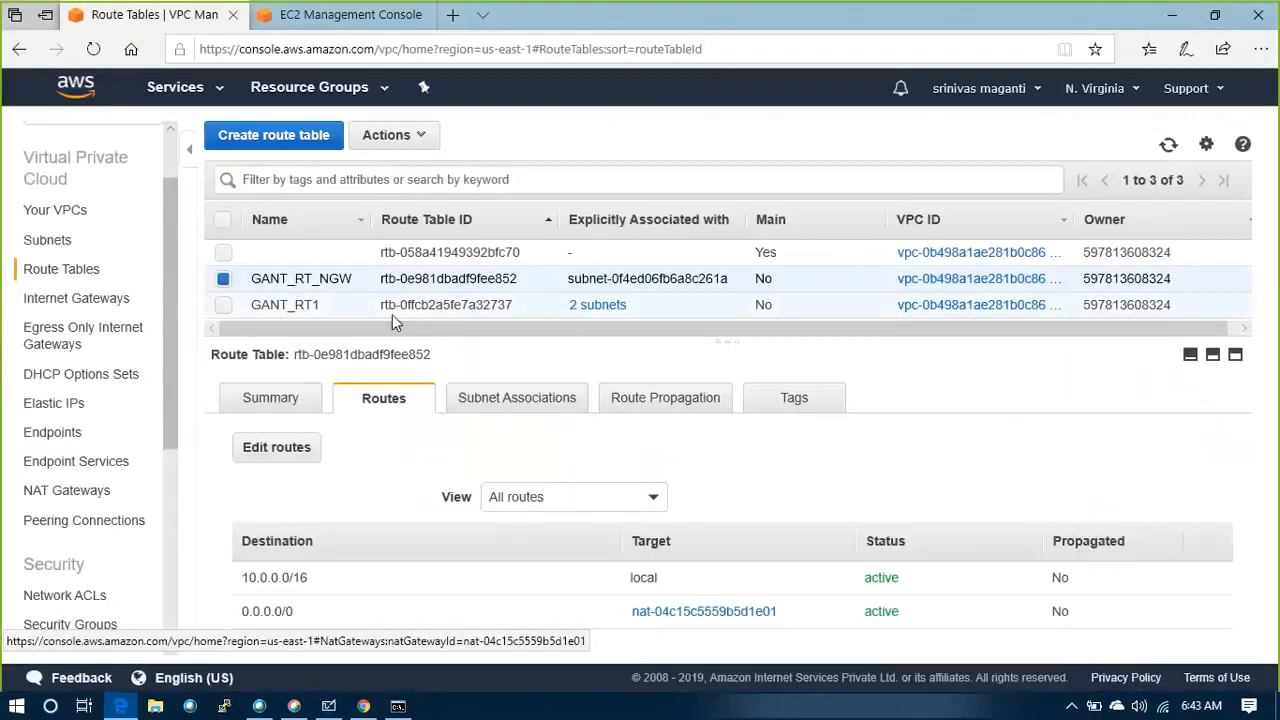
# In the EC2 console, start launching an instance with the Amazon Linux AMI 2018.03.0 (HVM) image and the t2.micro type
pyautogui.click(340, 18)
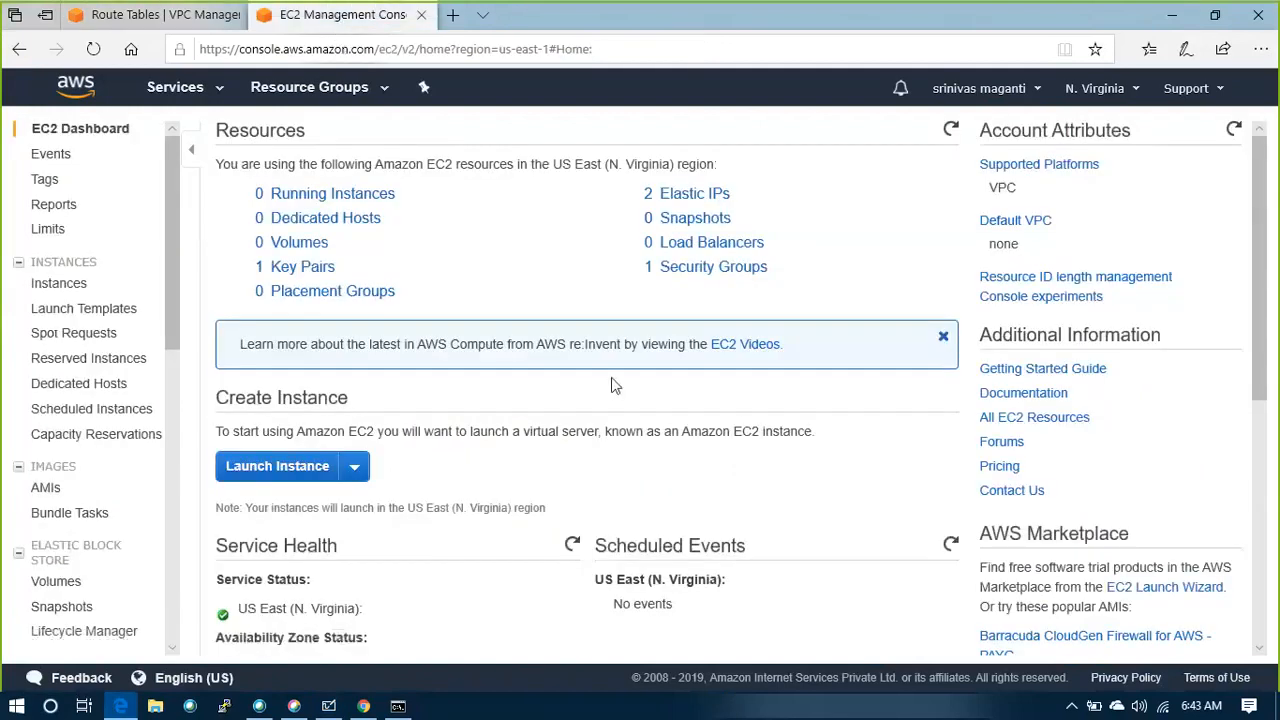
pyautogui.click(68, 288)
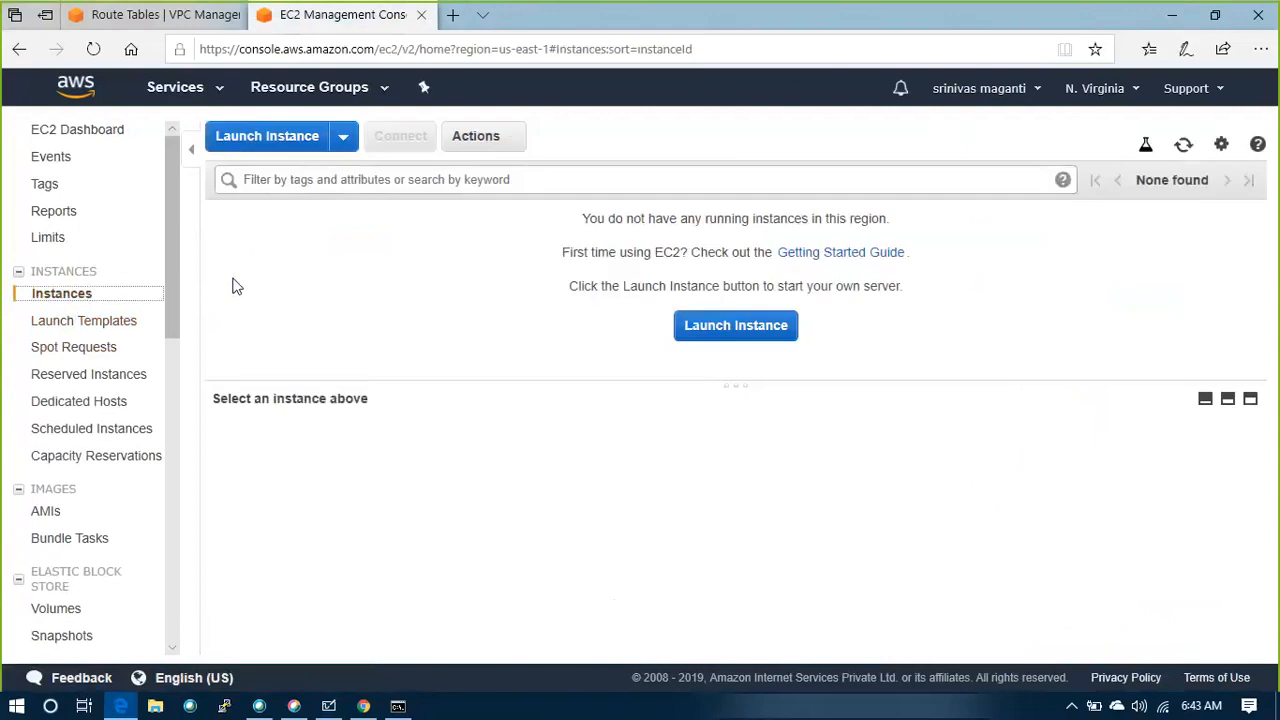
pyautogui.click(738, 328)
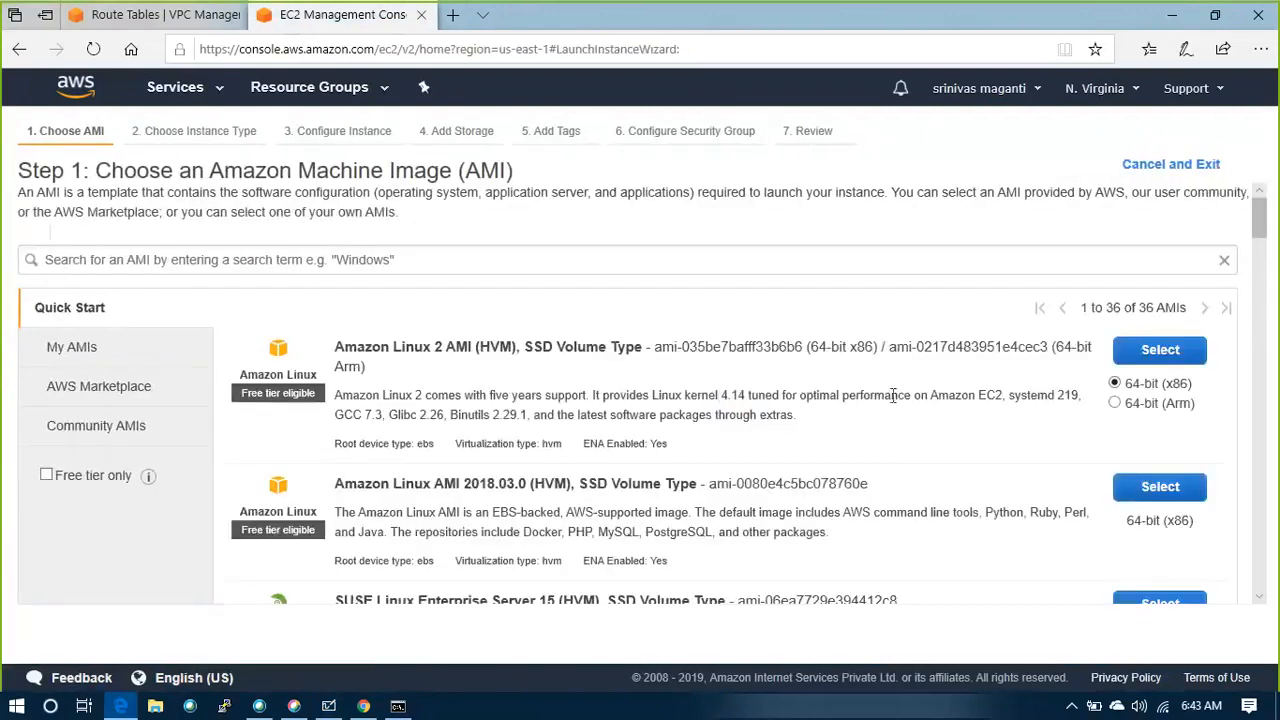
pyautogui.click(1165, 487)
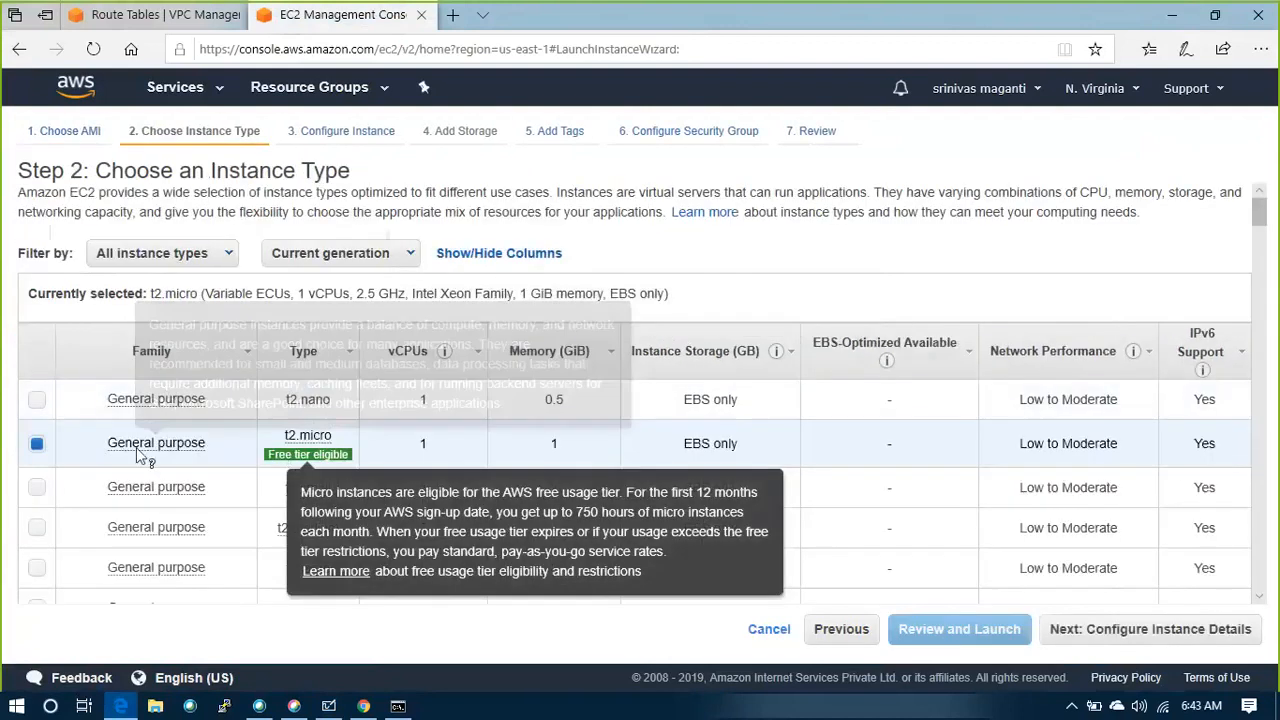
pyautogui.click(1062, 636)
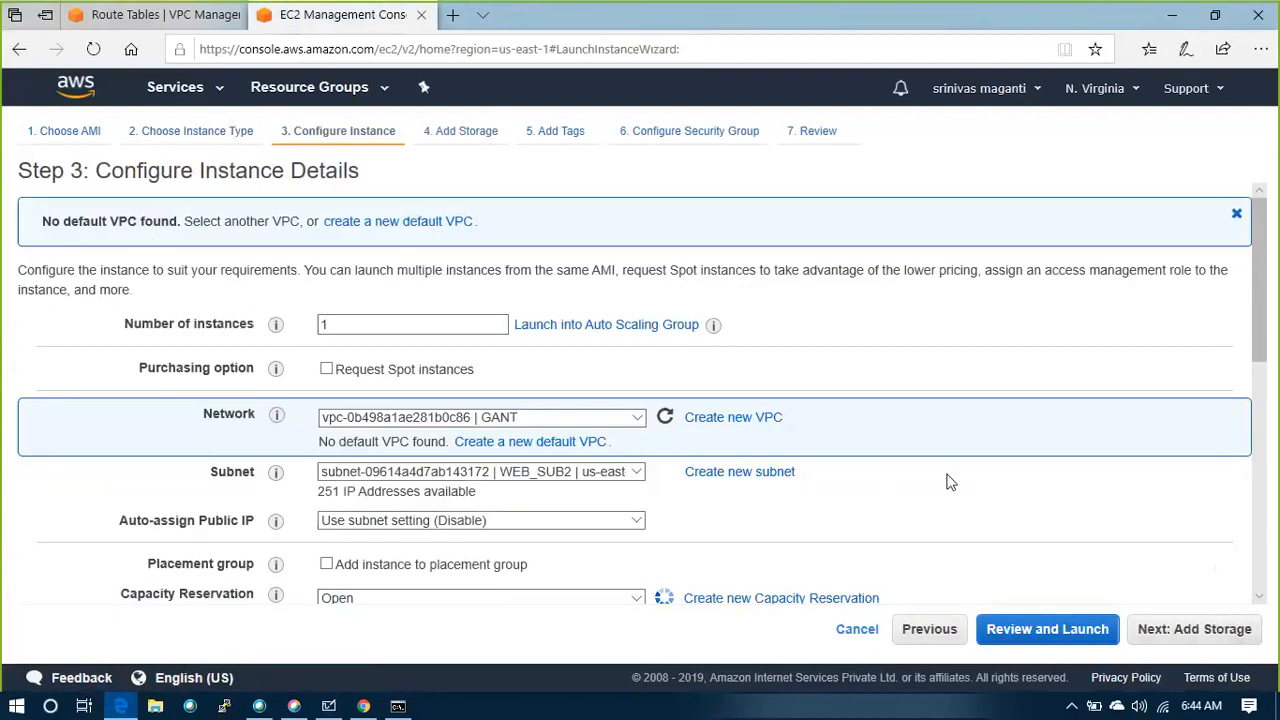
# Place the instance in the GANT VPC's MGMT_SUB1 subnet and enable automatic public IP assignment
pyautogui.scroll(-1, 790, 478)
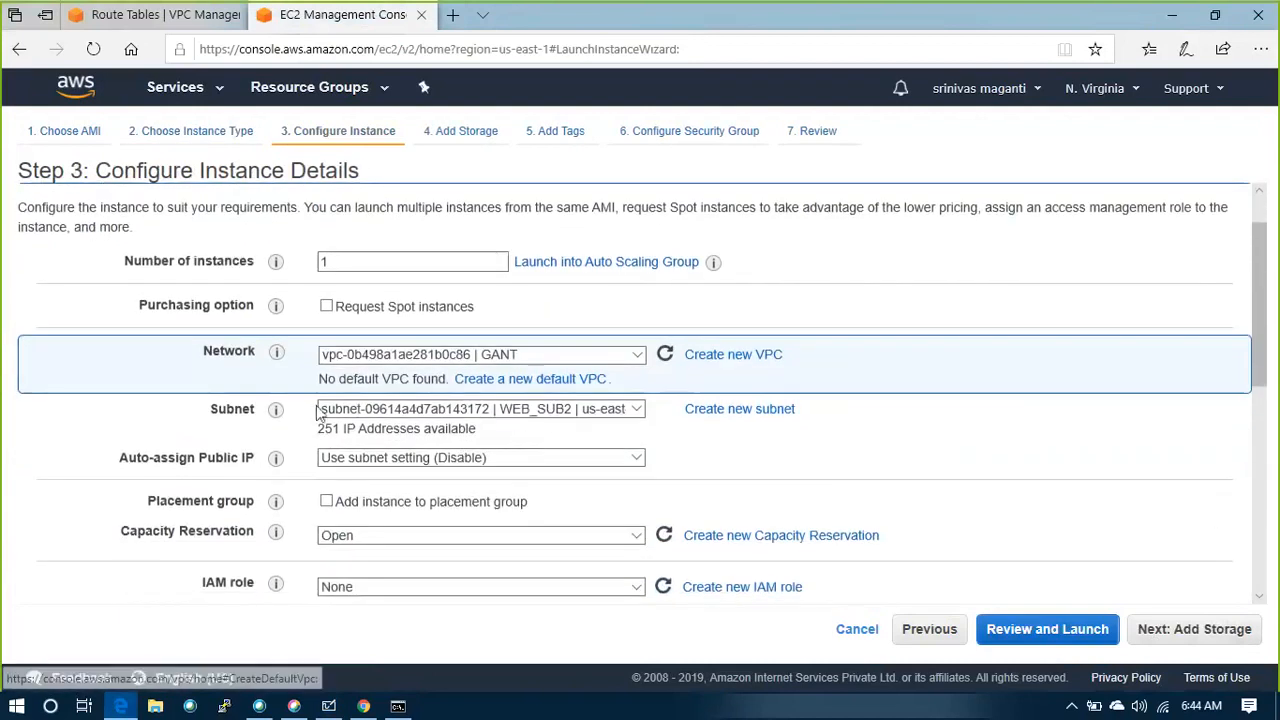
pyautogui.click(637, 409)
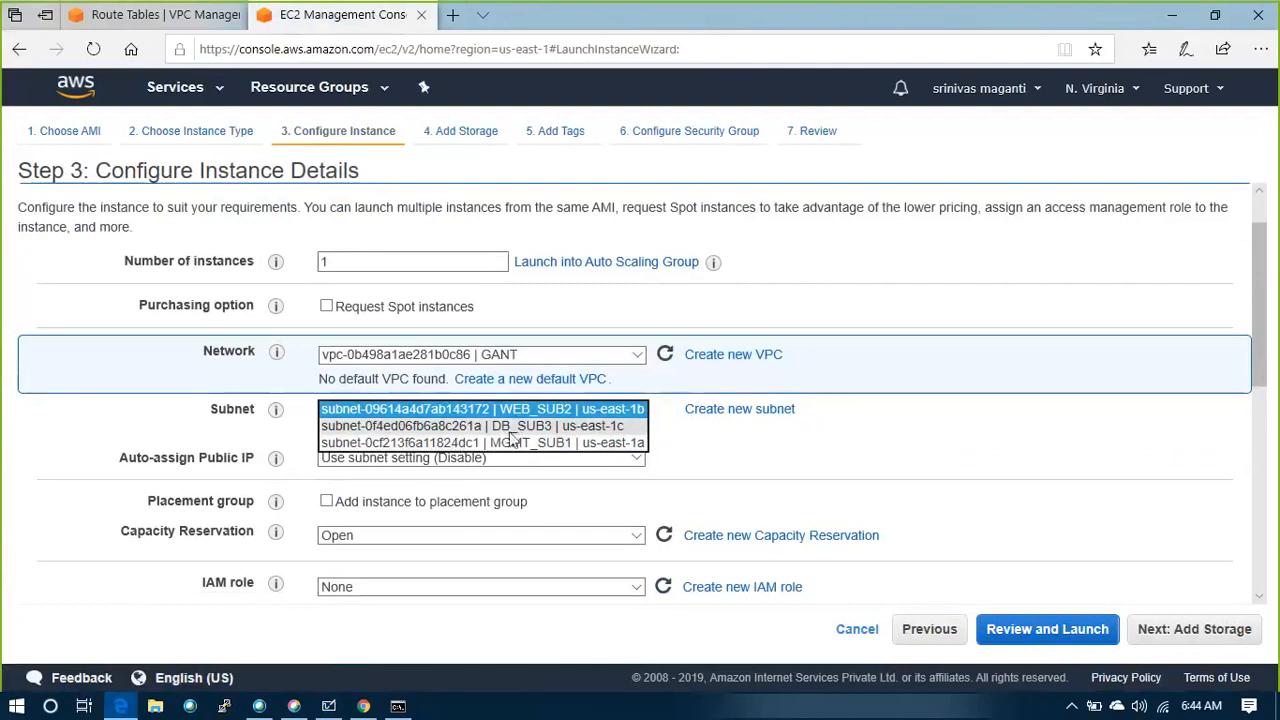
pyautogui.click(510, 444)
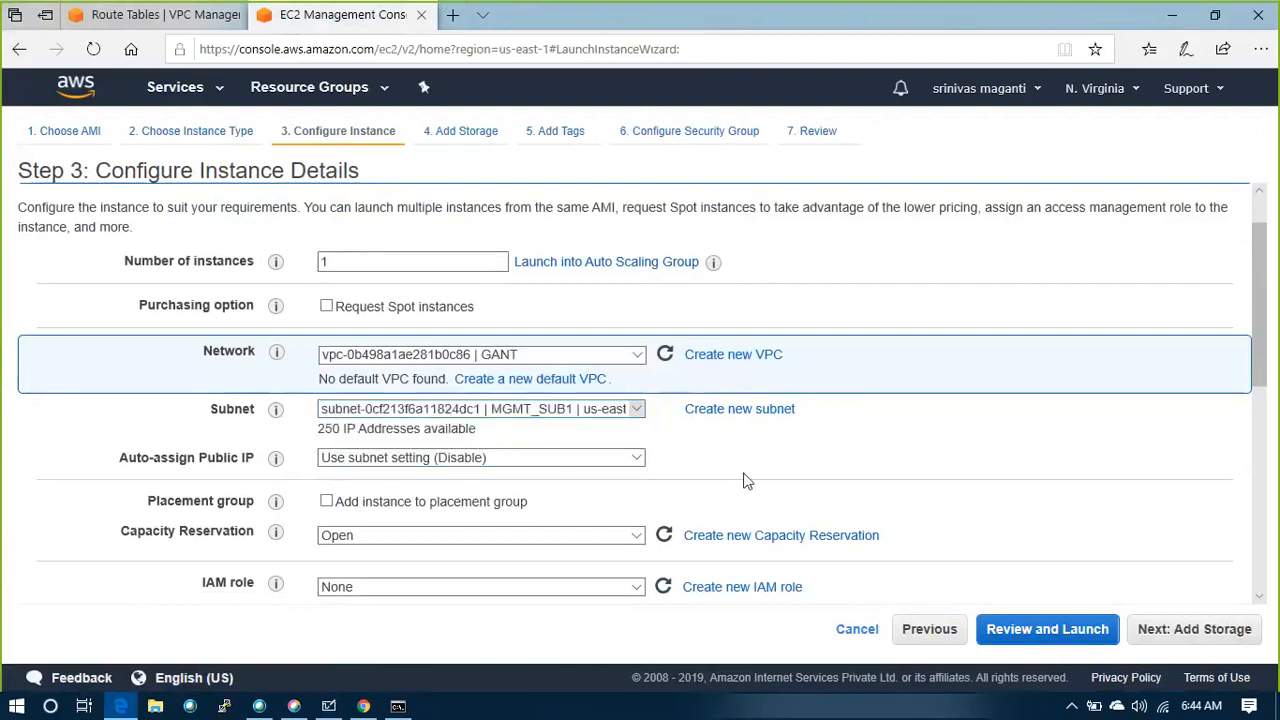
pyautogui.scroll(-1, 732, 482)
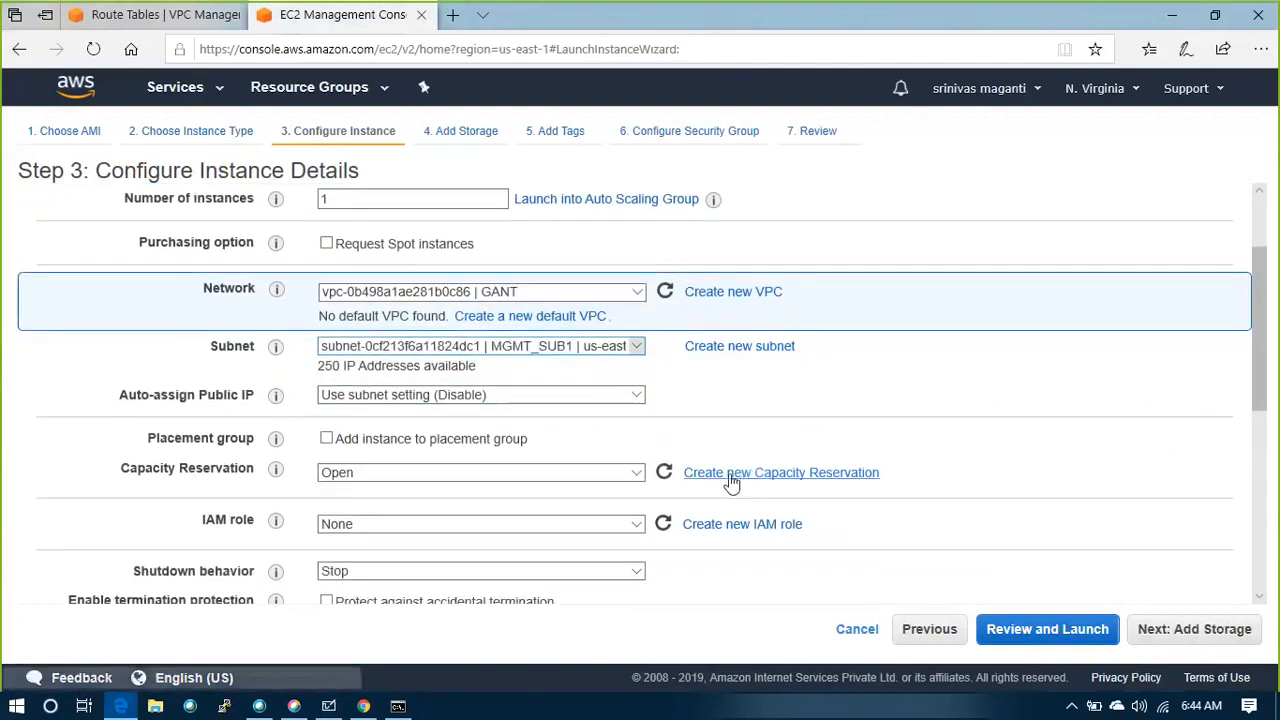
pyautogui.click(585, 398)
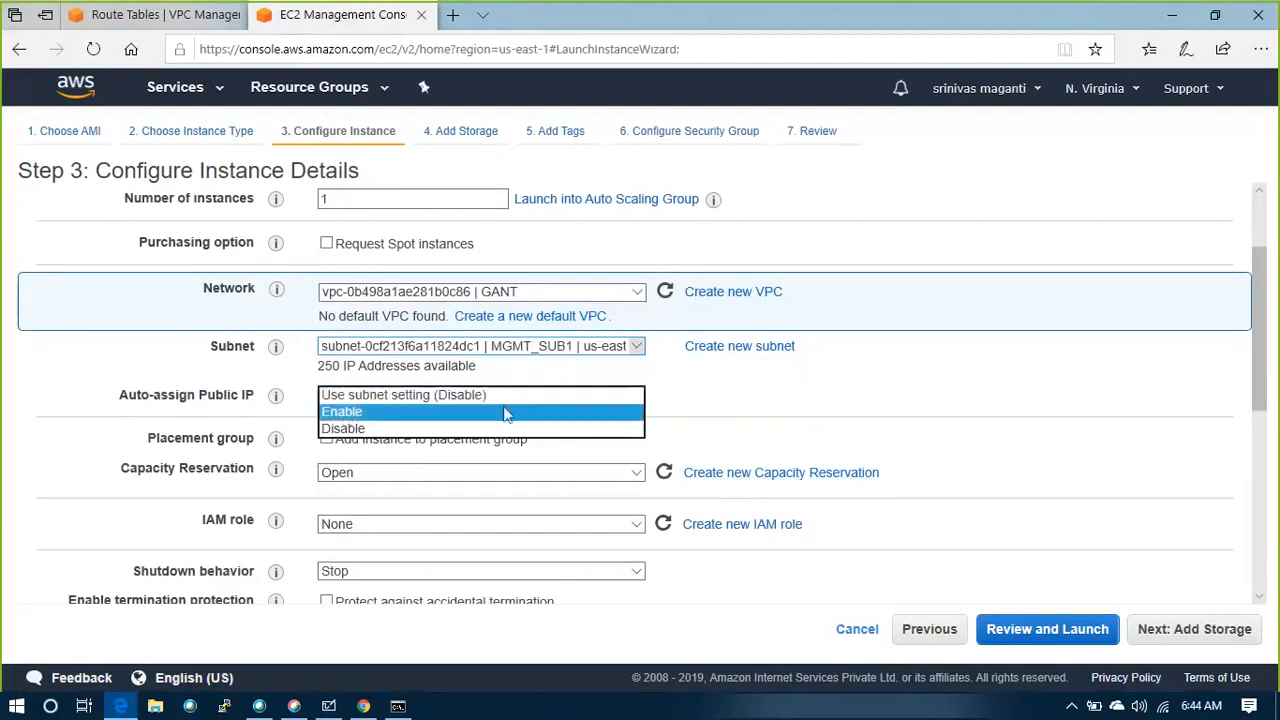
pyautogui.click(400, 412)
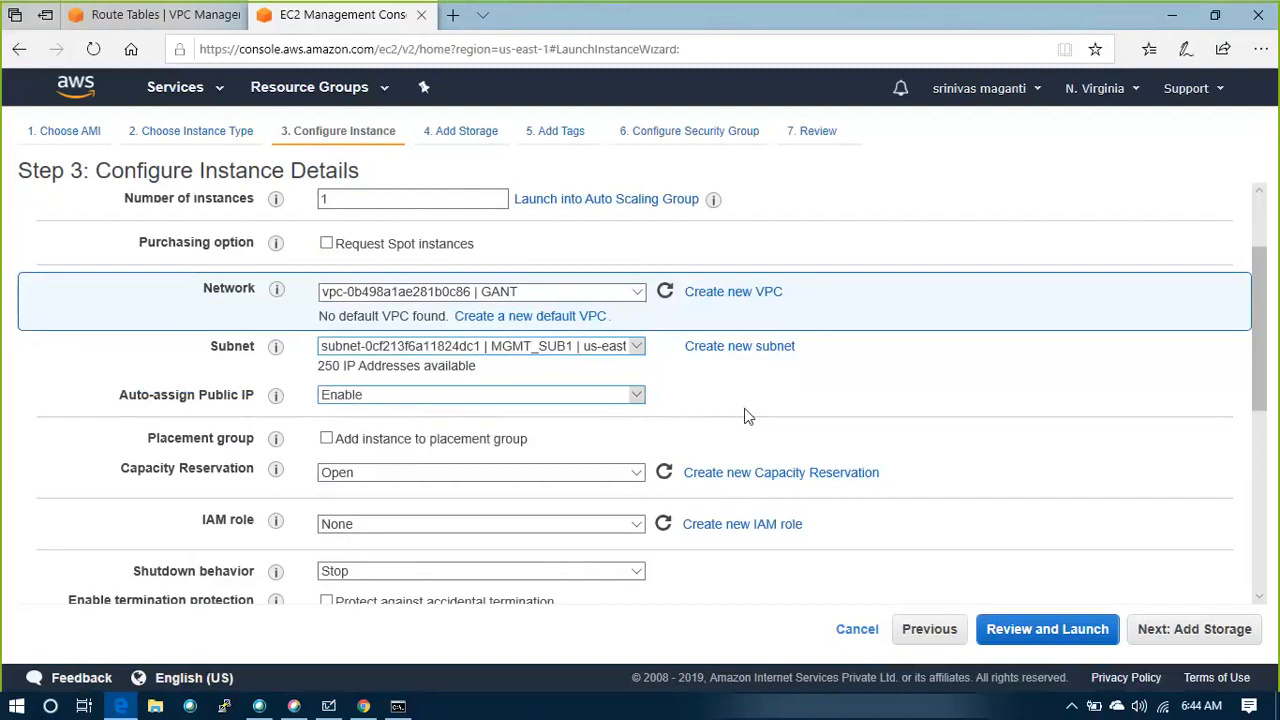
pyautogui.scroll(-4, 744, 415)
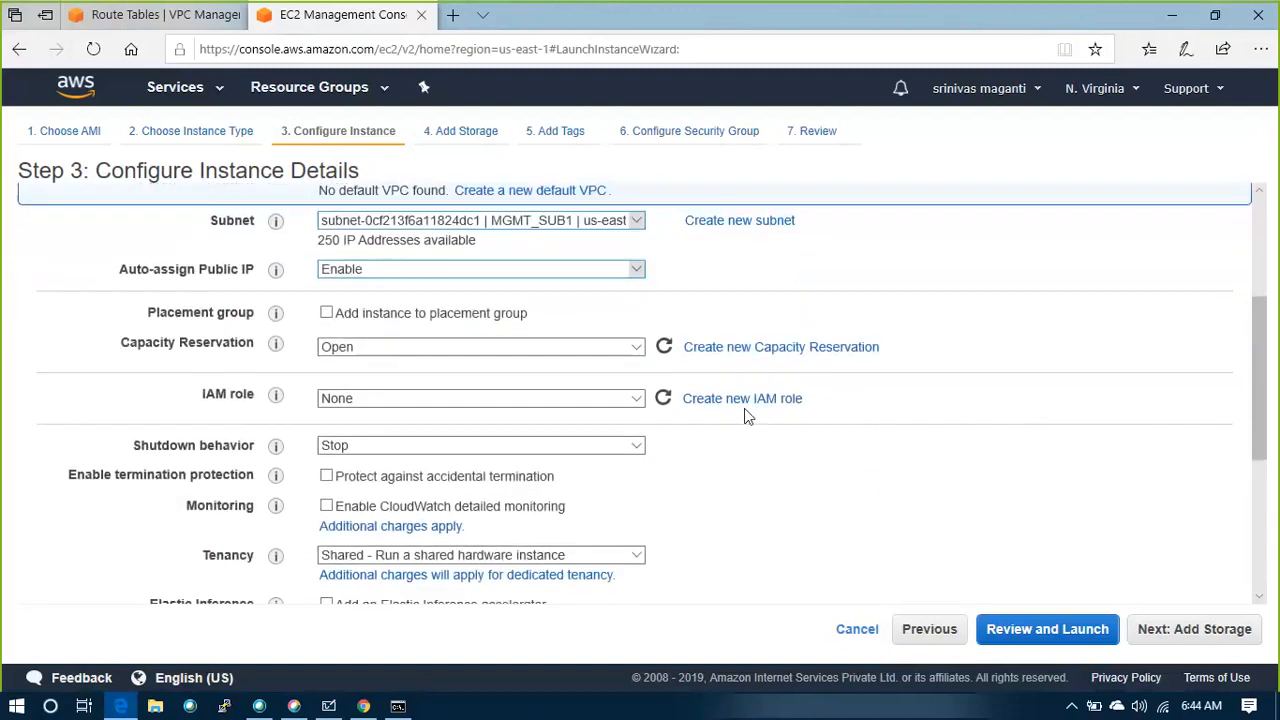
pyautogui.scroll(-2, 744, 415)
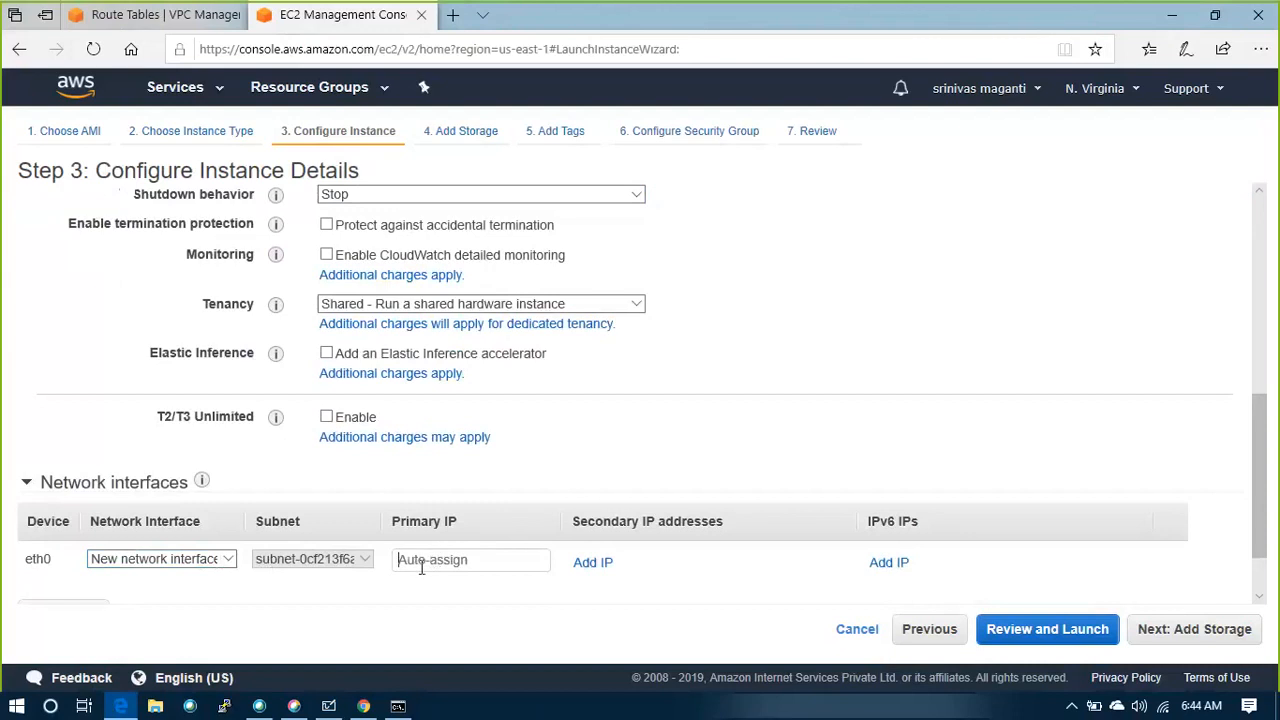
pyautogui.scroll(5, 810, 514)
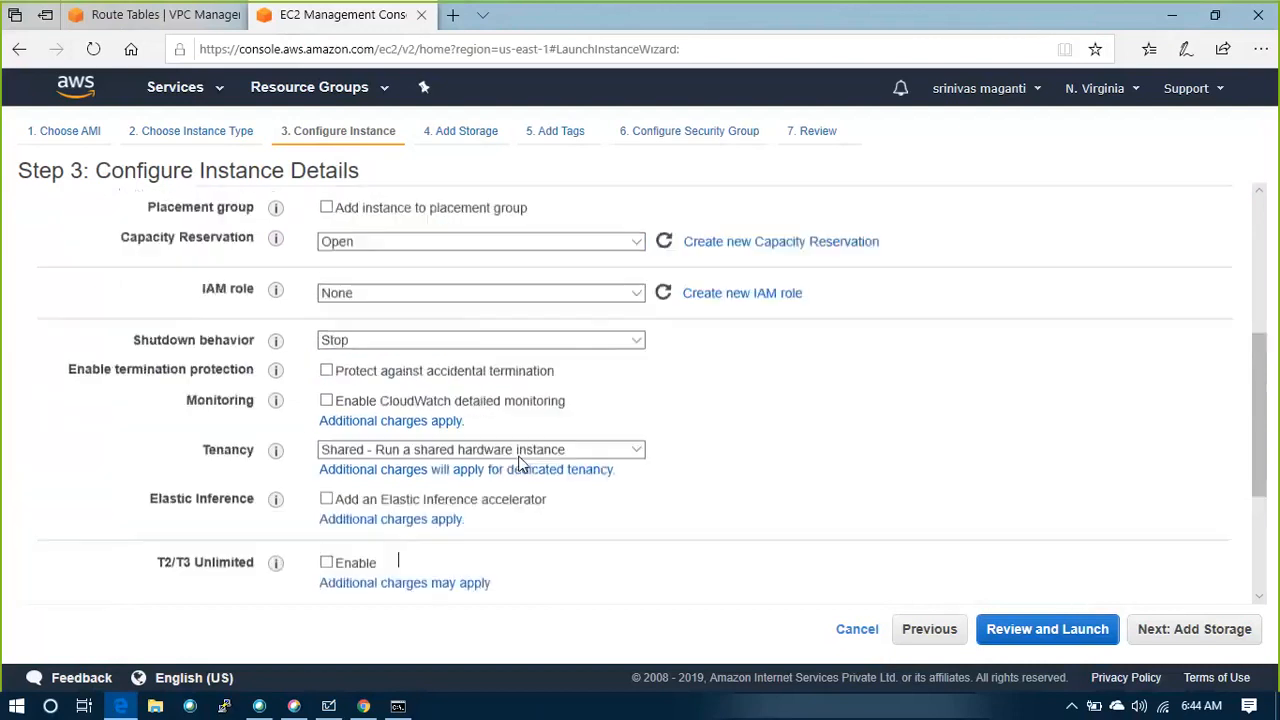
pyautogui.click(1150, 630)
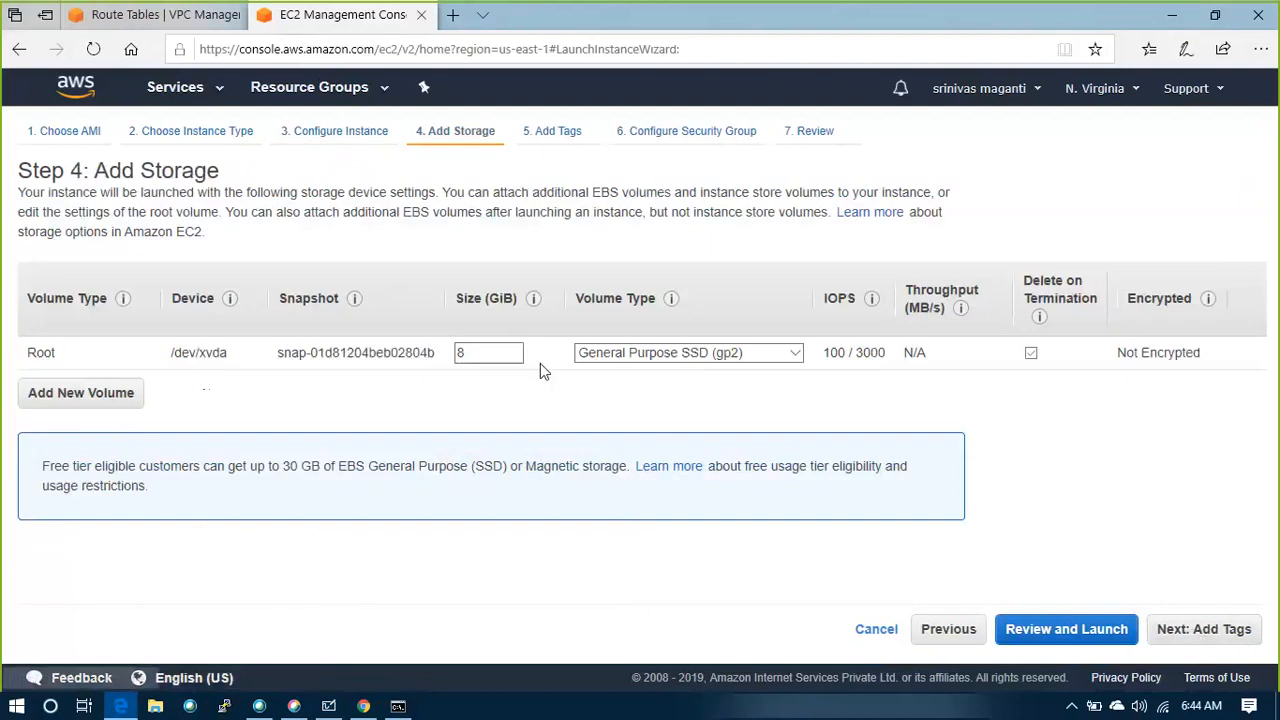
# Add a Name tag with the value MGMTVM to the instance and choose to assign an existing security group
pyautogui.click(1183, 630)
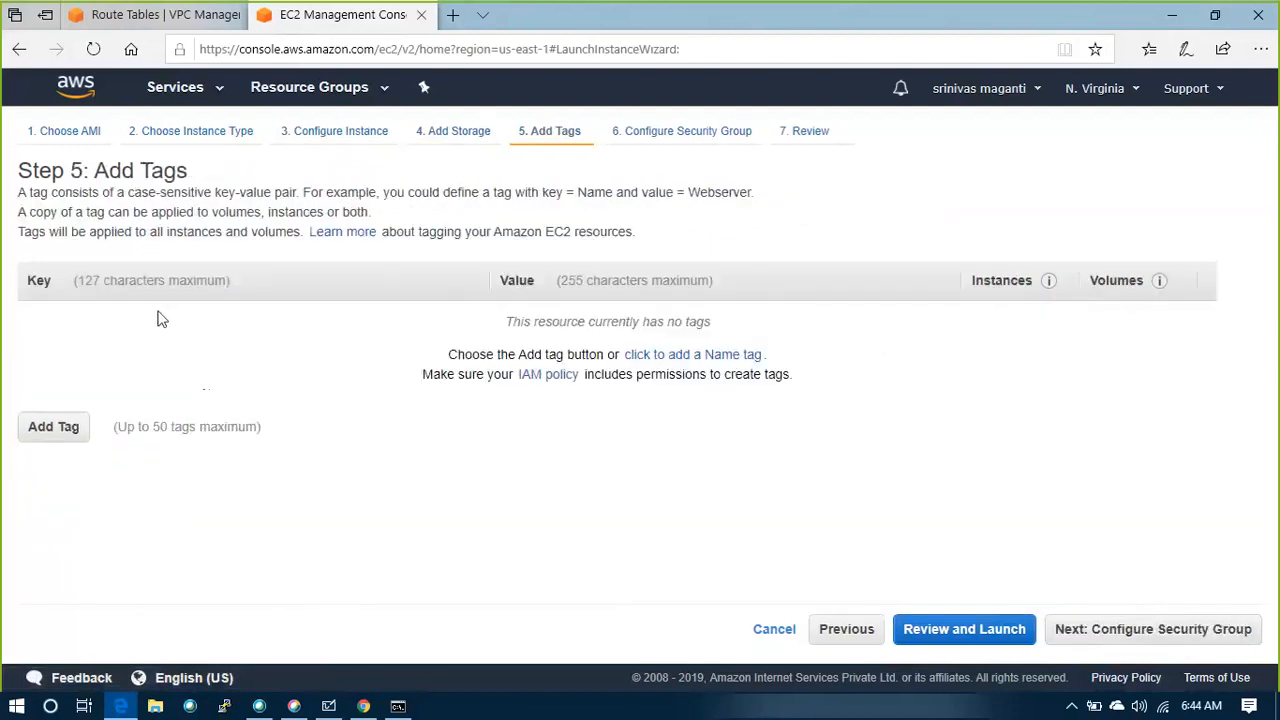
pyautogui.click(702, 355)
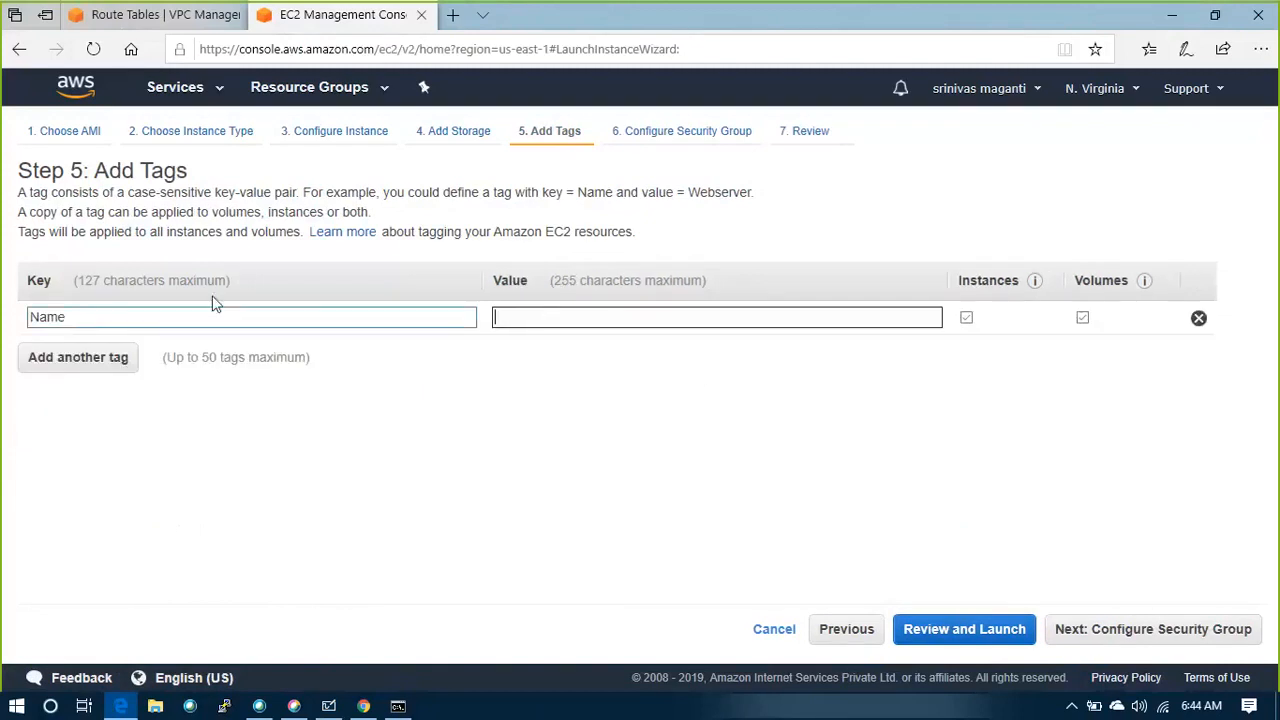
pyautogui.write('MGMTVM')
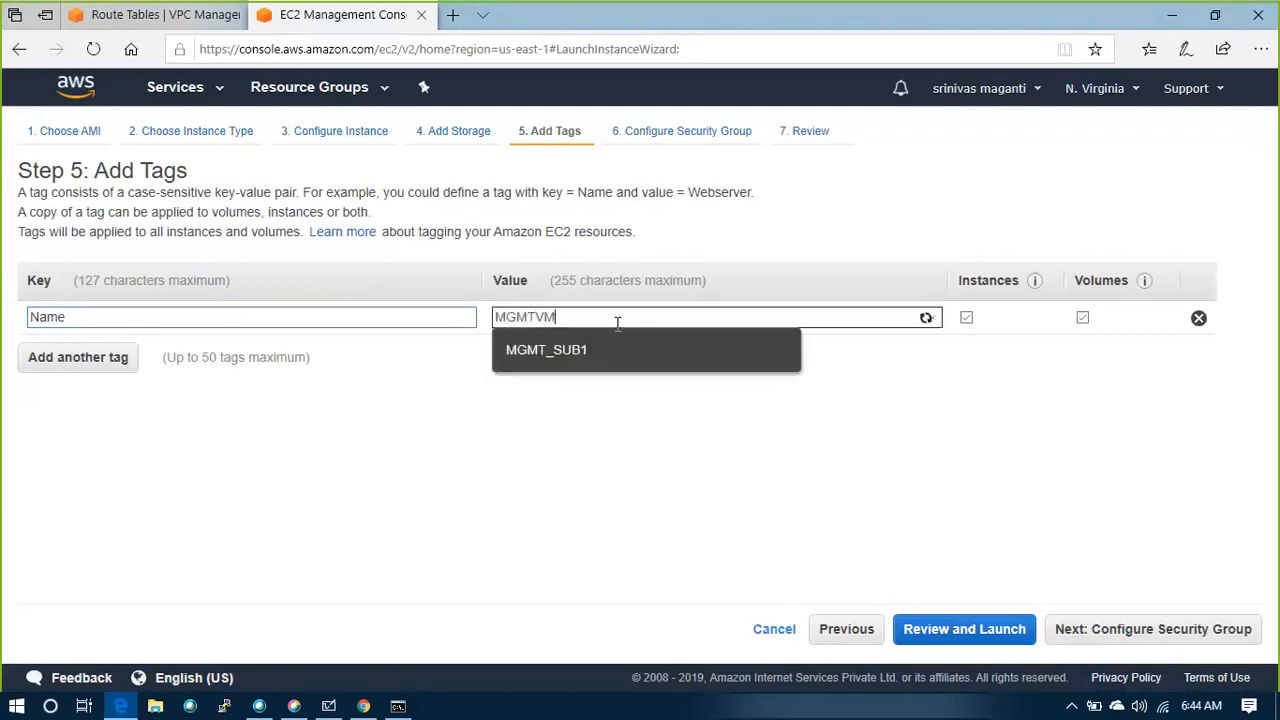
pyautogui.click(922, 530)
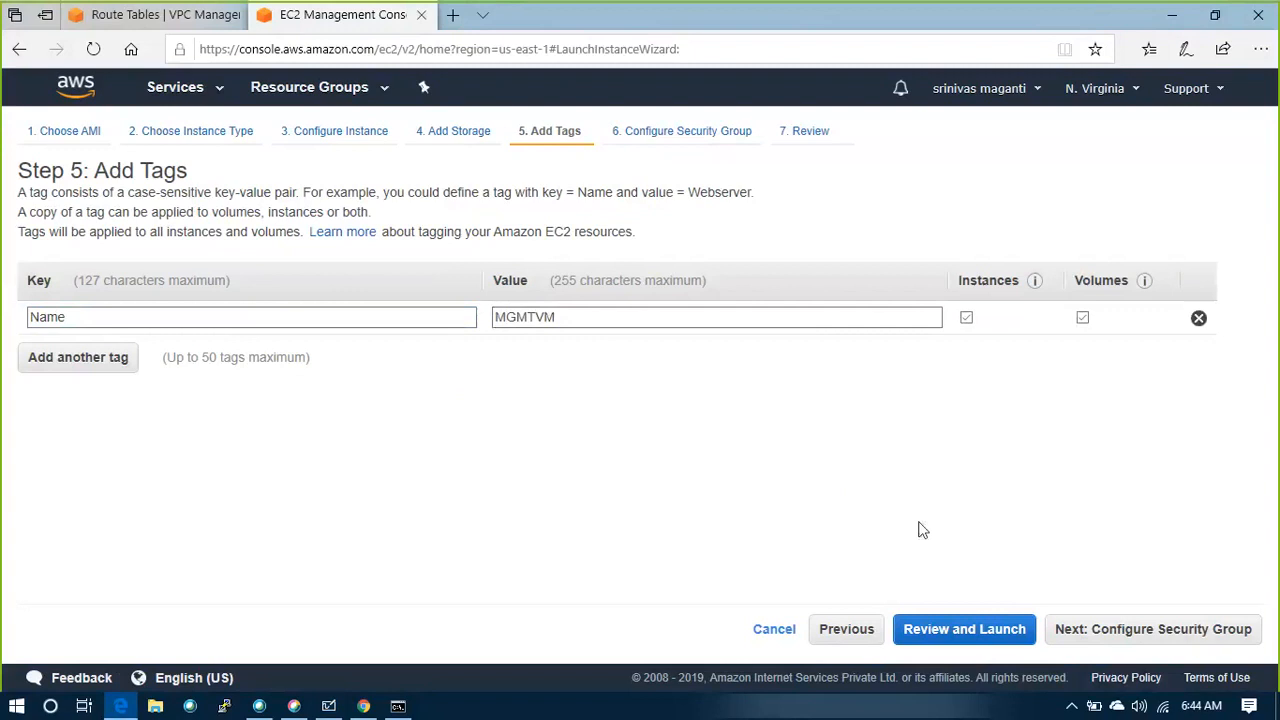
pyautogui.click(1106, 630)
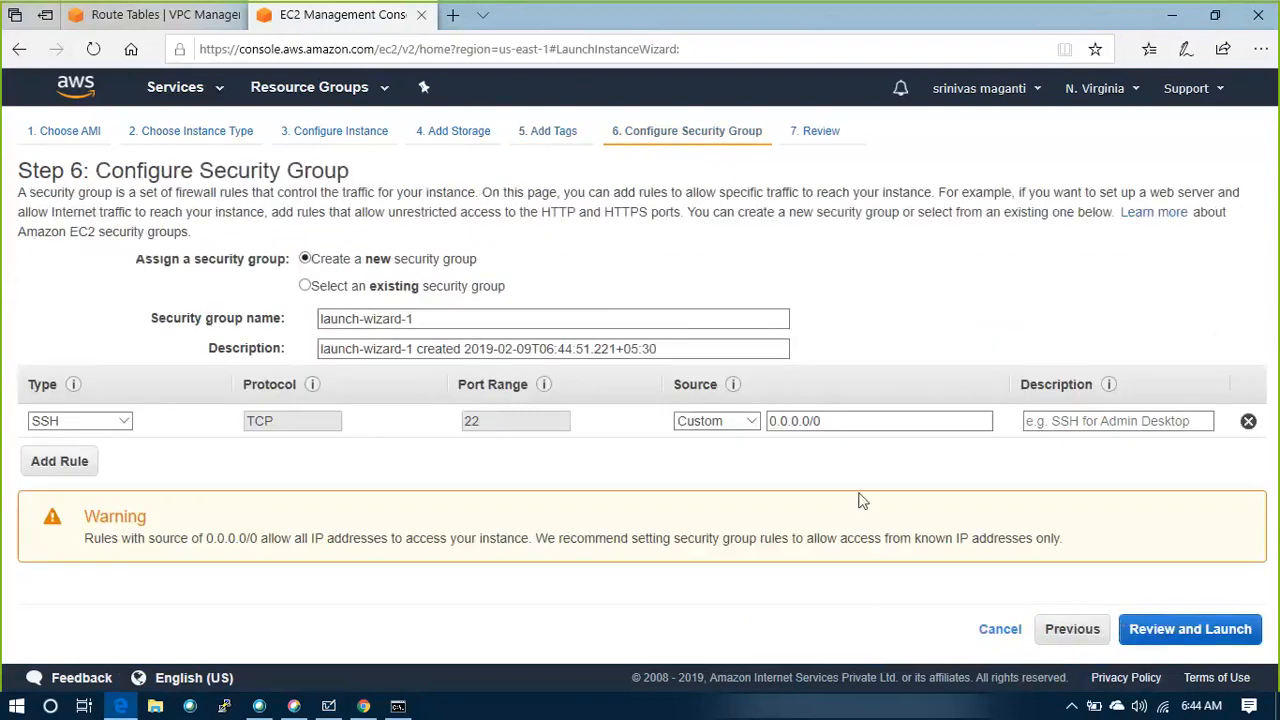
pyautogui.click(308, 286)
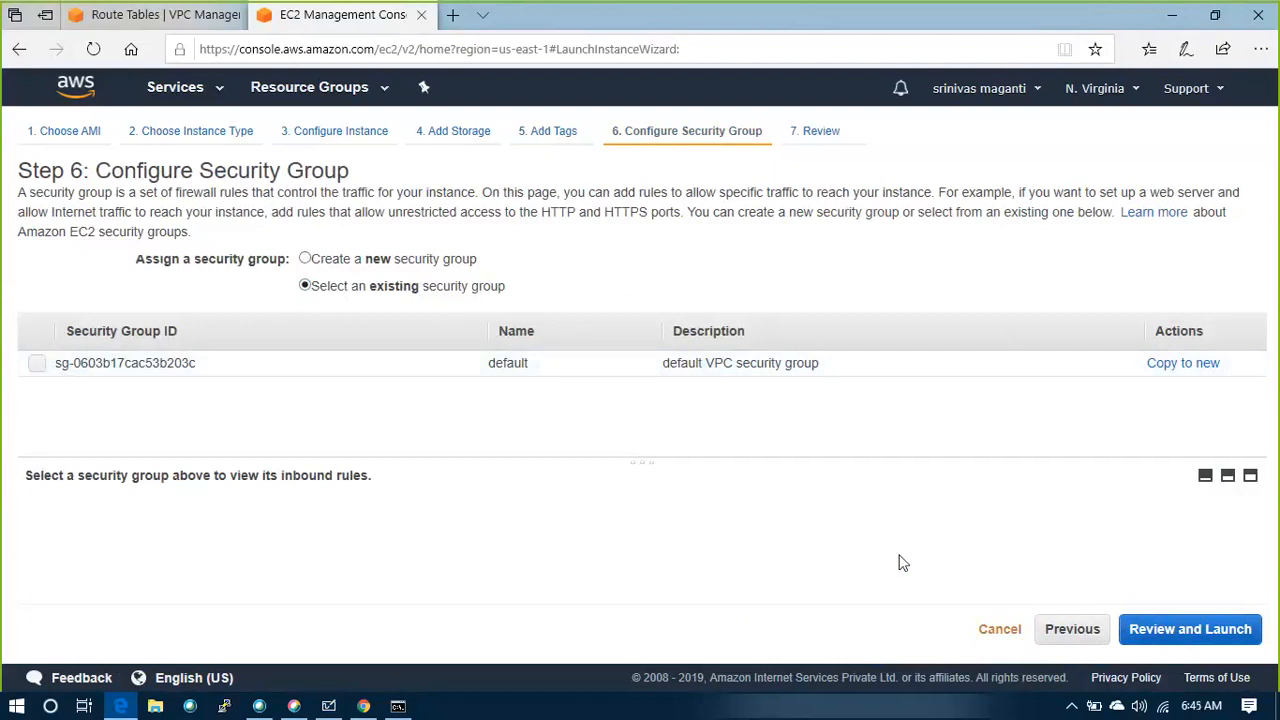
# In the VPC console, create the security group GANT_SG1 with the description Allow_All in the GANT VPC
pyautogui.click(196, 16)
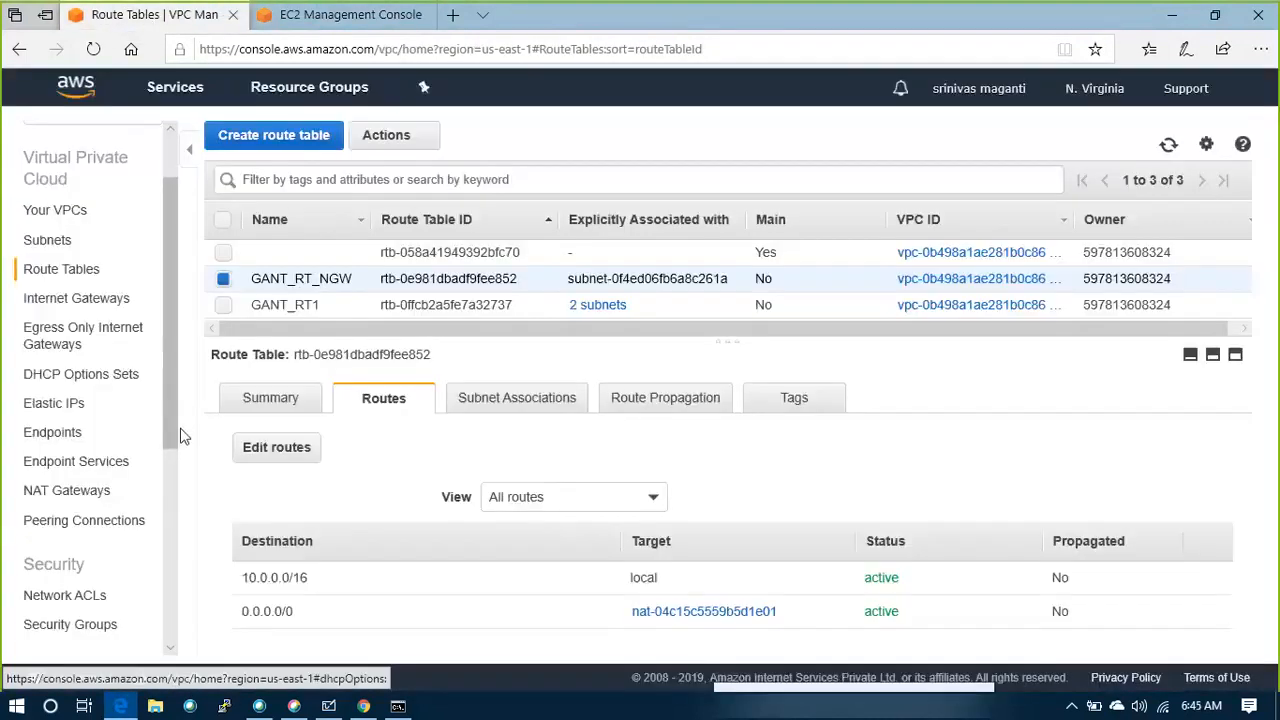
pyautogui.scroll(-1, 133, 518)
pyautogui.scroll(-1, 133, 518)
pyautogui.click(88, 464)
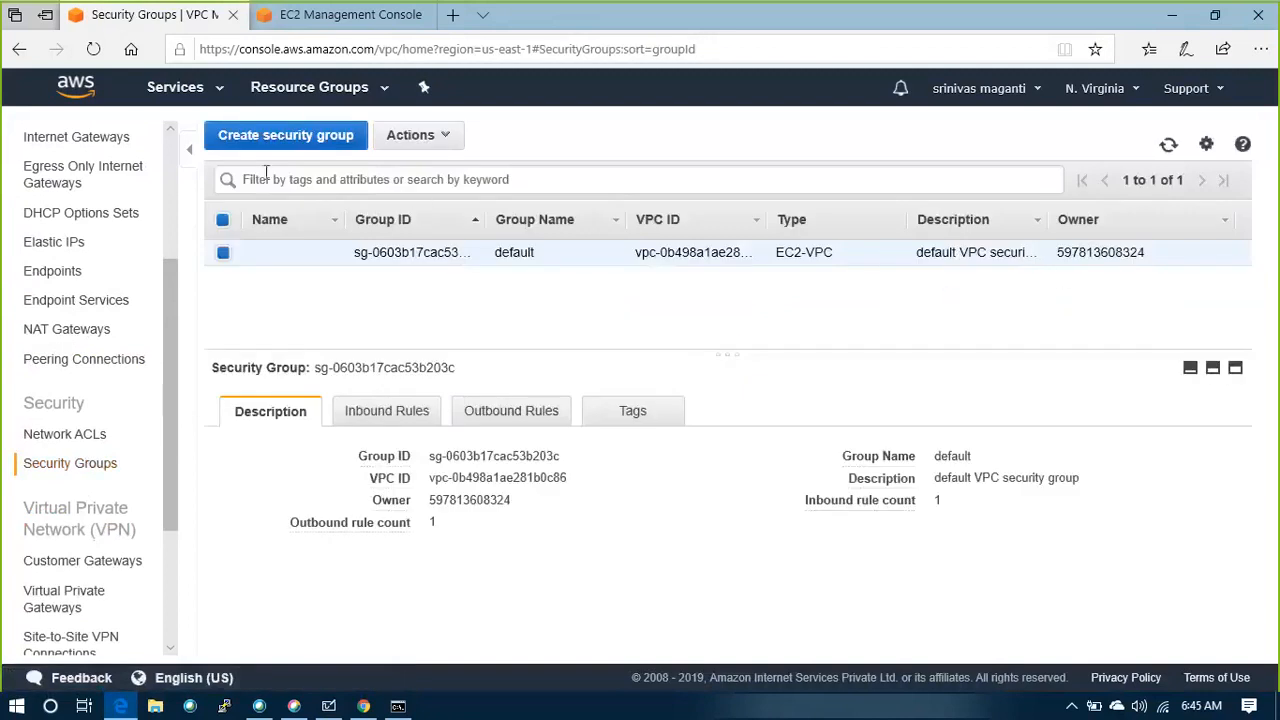
pyautogui.click(271, 134)
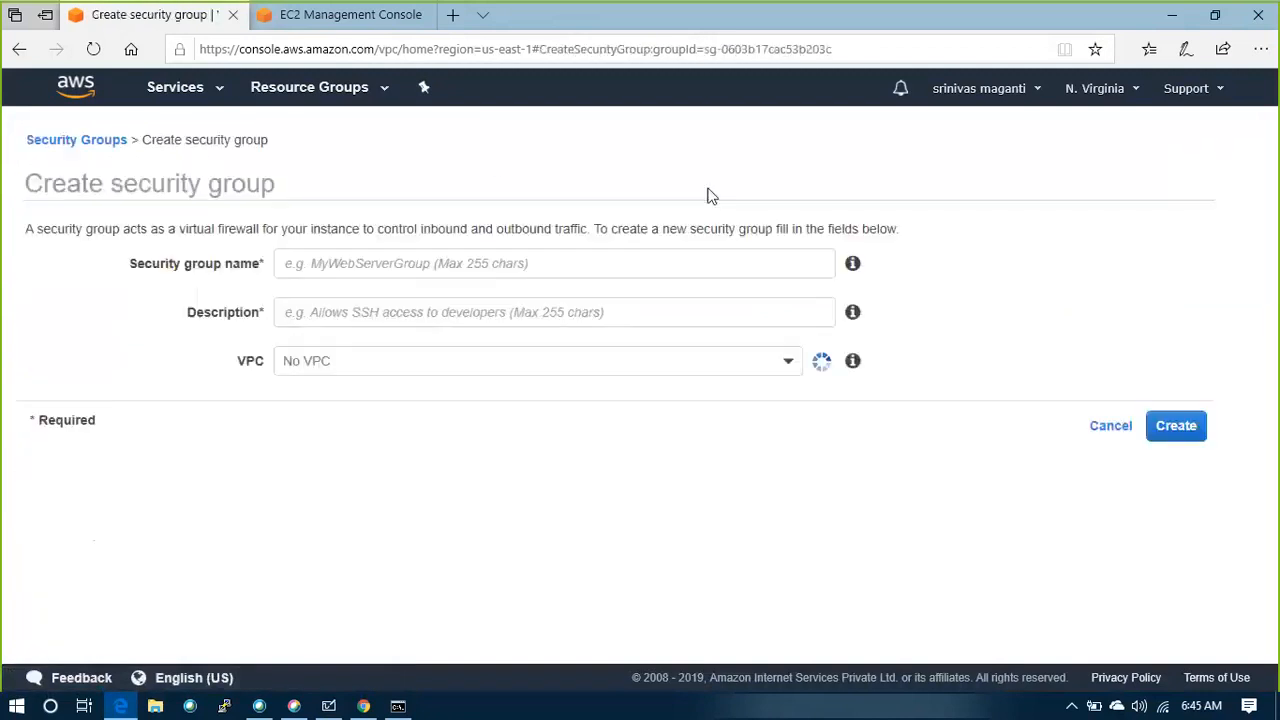
pyautogui.click(366, 265)
pyautogui.write('GANT_SG1')
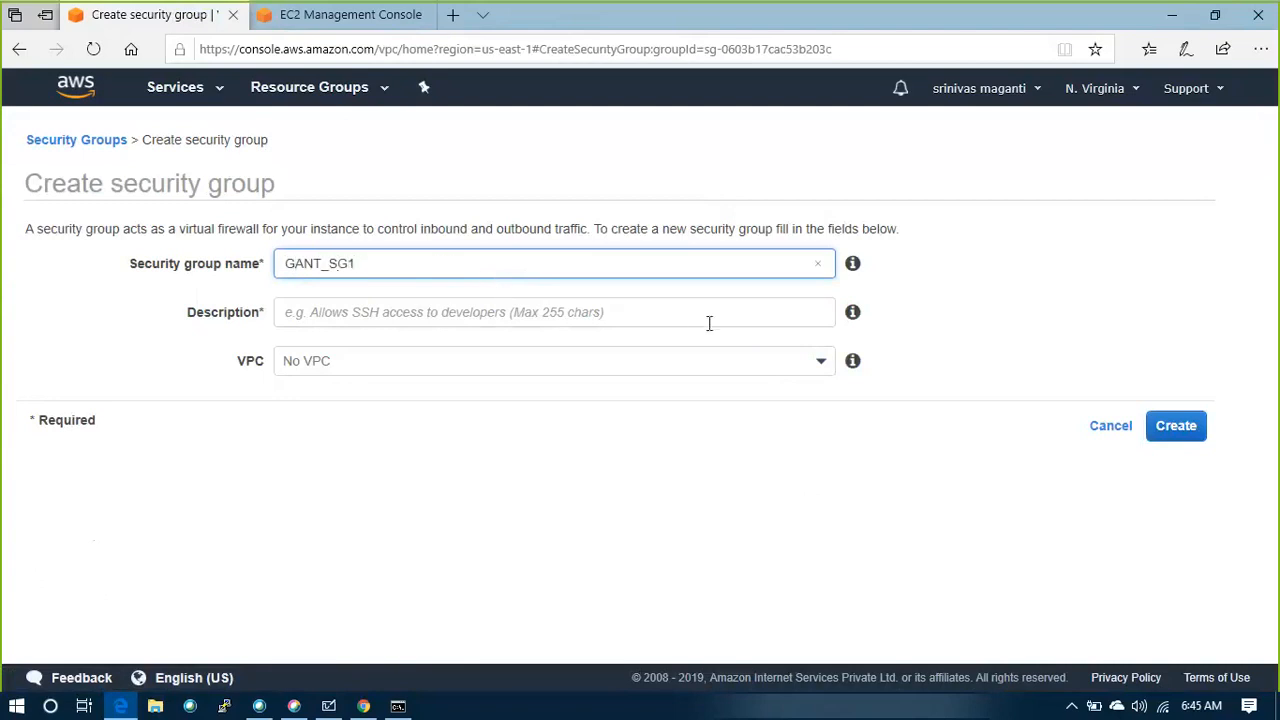
pyautogui.click(718, 322)
pyautogui.write('AL')
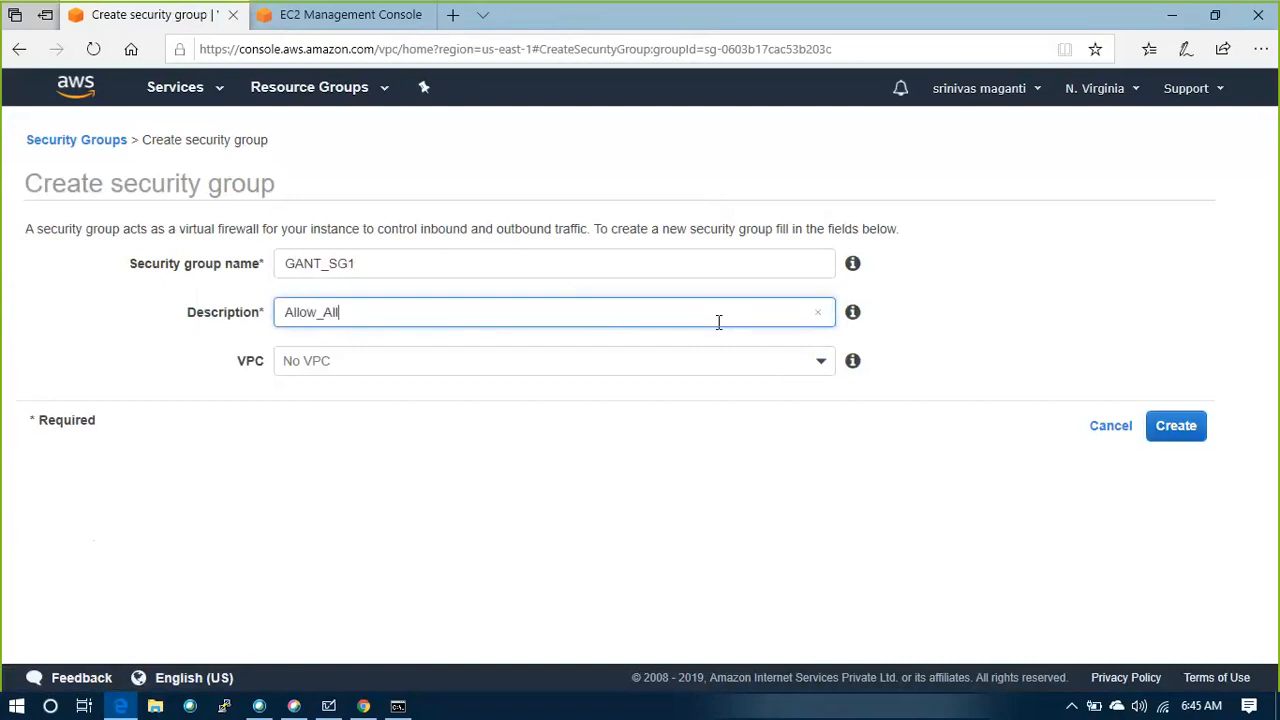
pyautogui.click(821, 372)
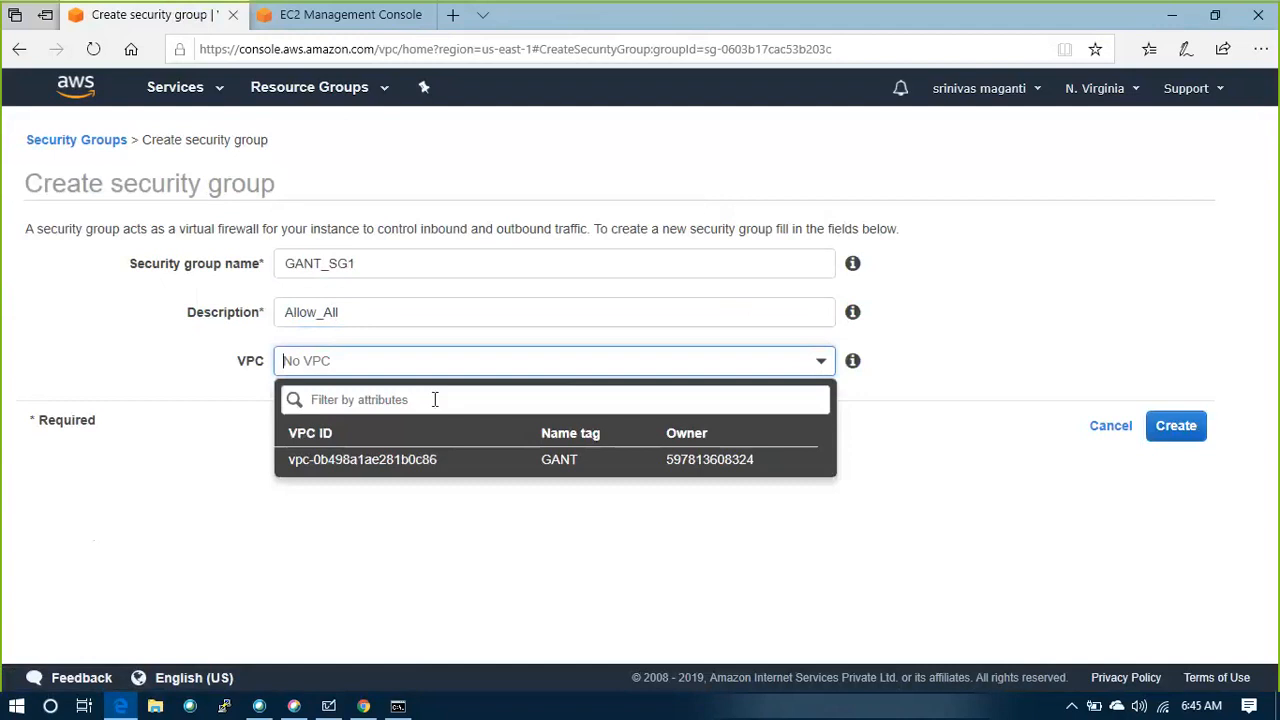
pyautogui.click(376, 459)
pyautogui.click(1160, 438)
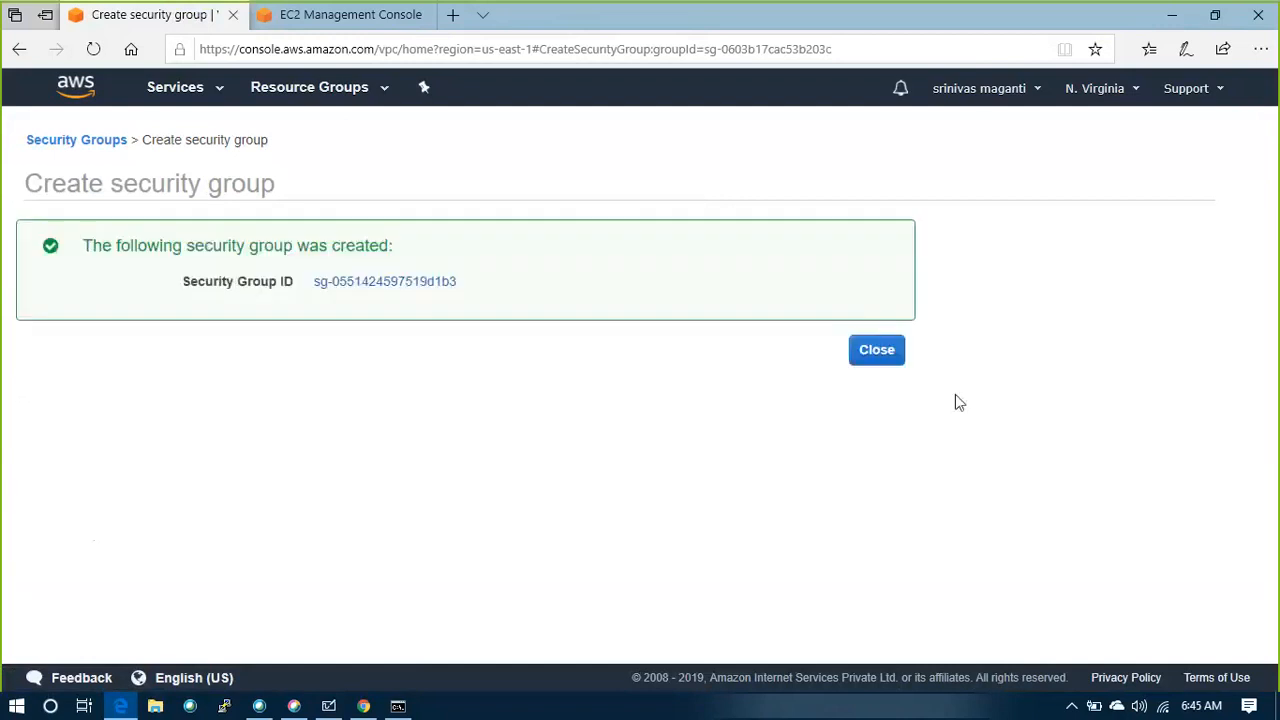
pyautogui.click(877, 350)
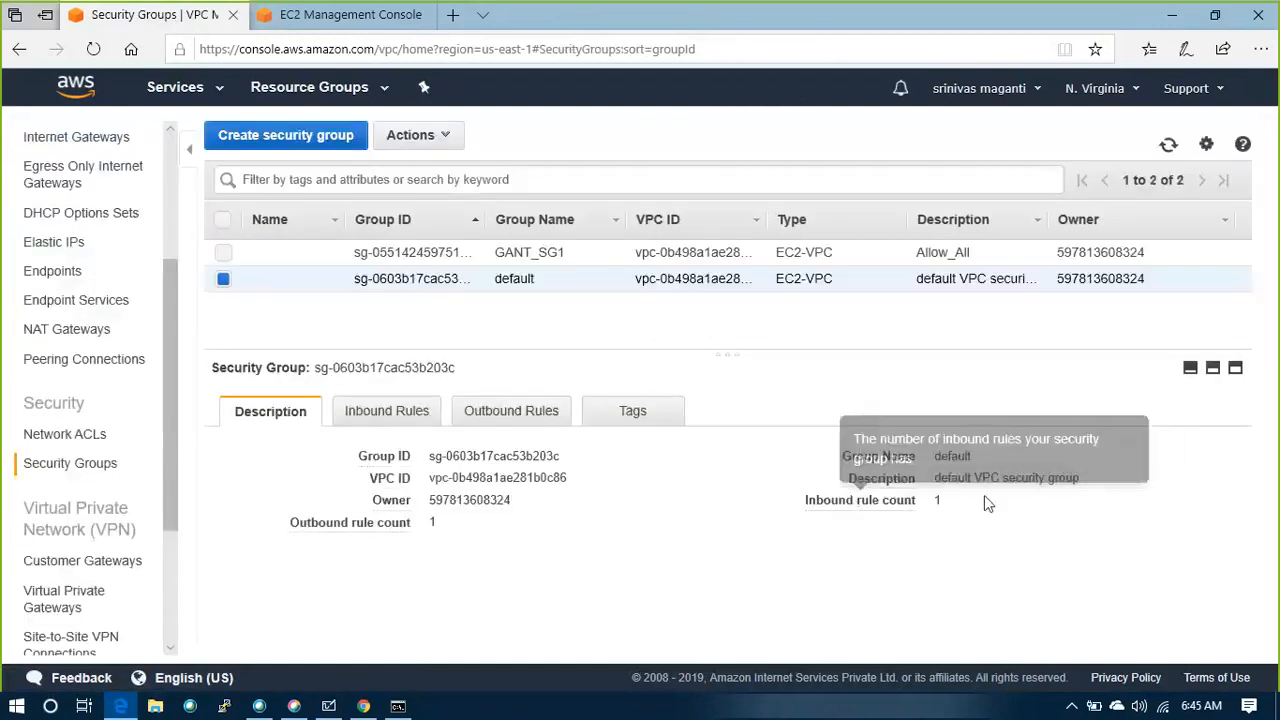
# Add and save an inbound SSH rule with My IP as the source on the default security group
pyautogui.click(393, 418)
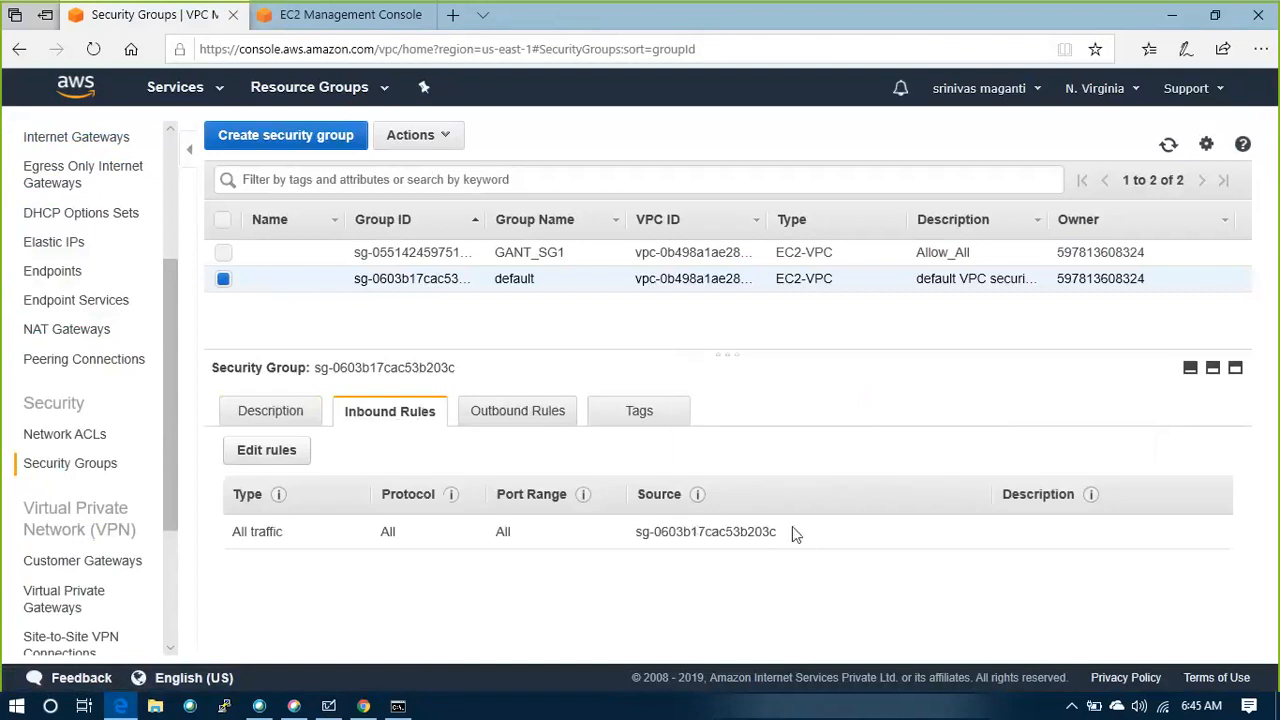
pyautogui.click(280, 450)
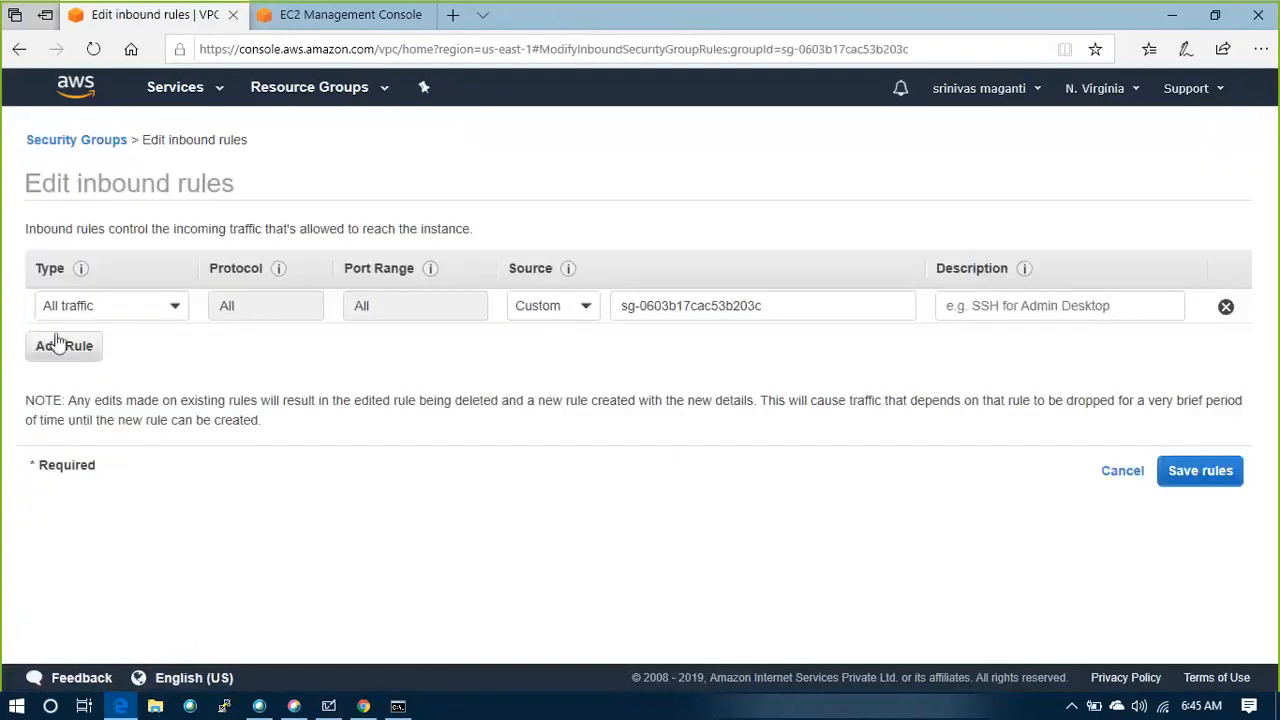
pyautogui.click(50, 348)
pyautogui.click(172, 342)
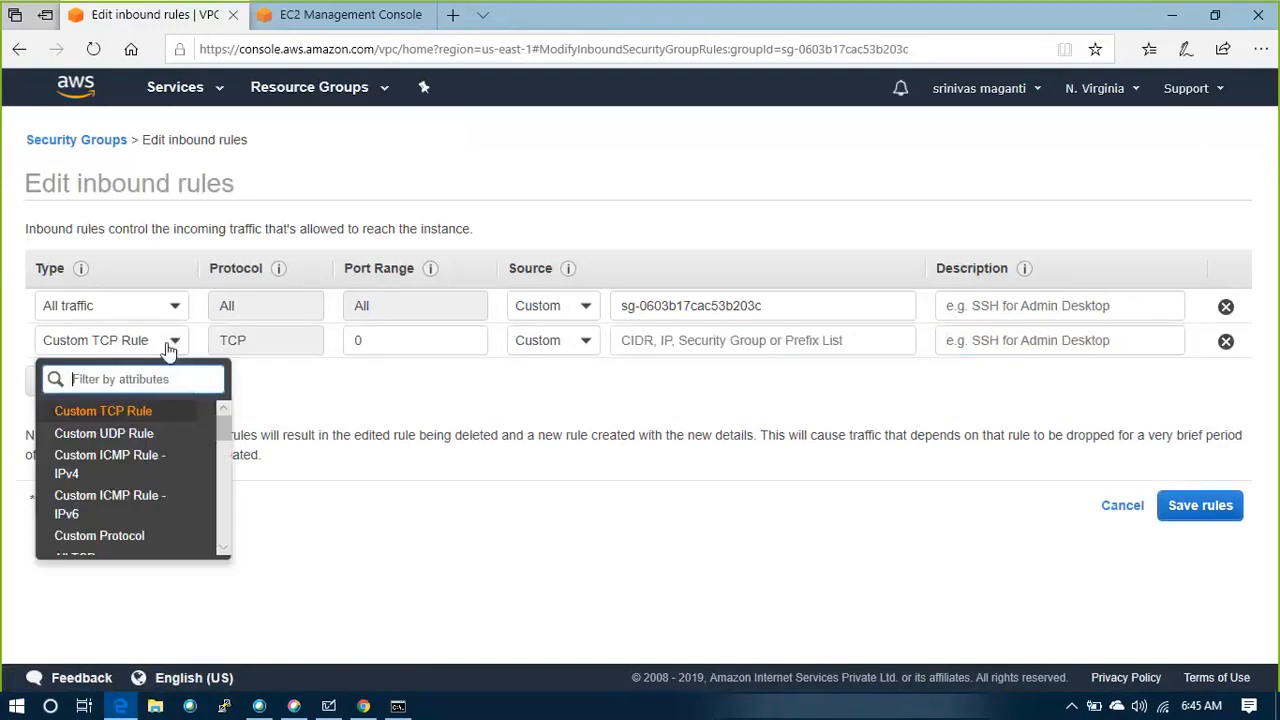
pyautogui.scroll(-2, 122, 488)
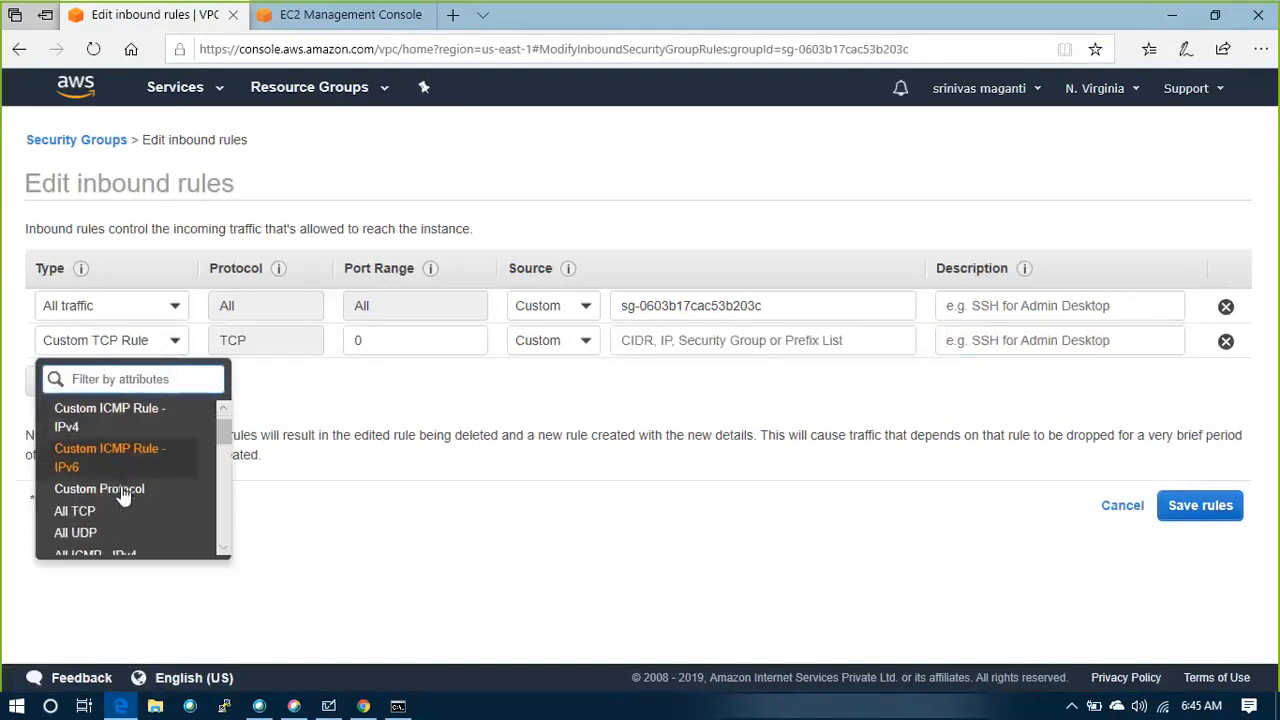
pyautogui.scroll(-3, 122, 496)
pyautogui.click(99, 507)
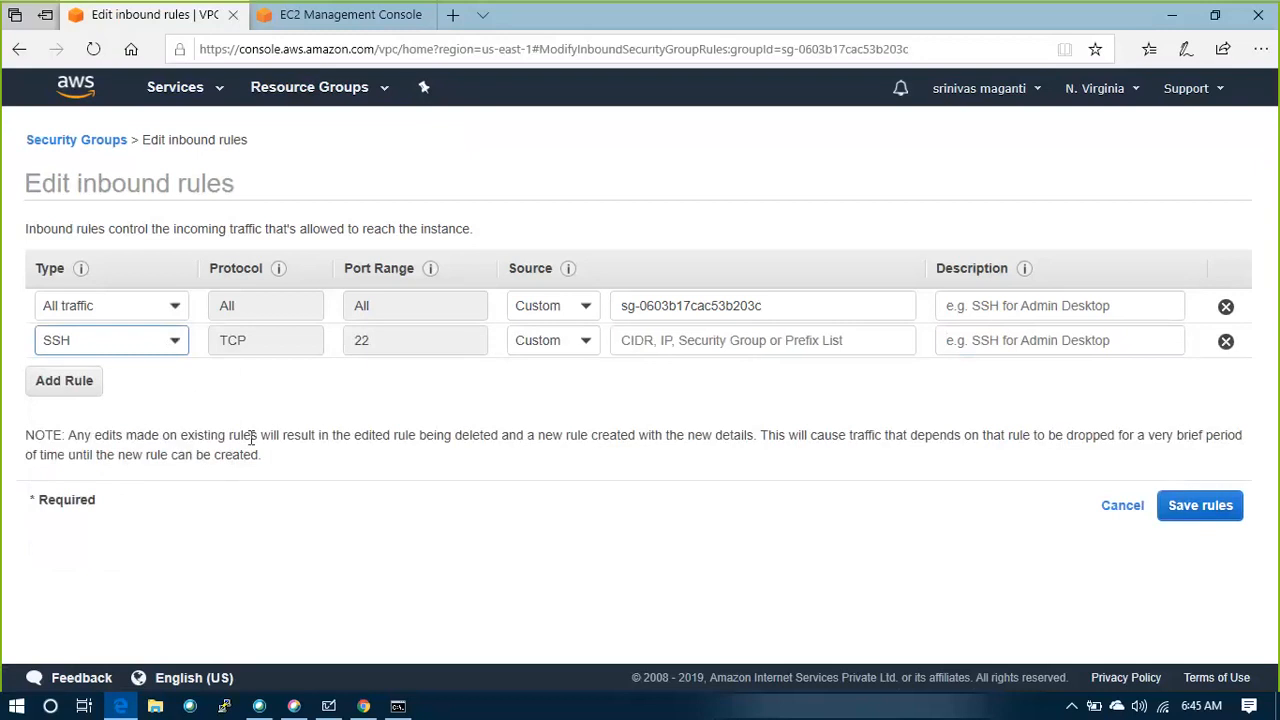
pyautogui.click(593, 346)
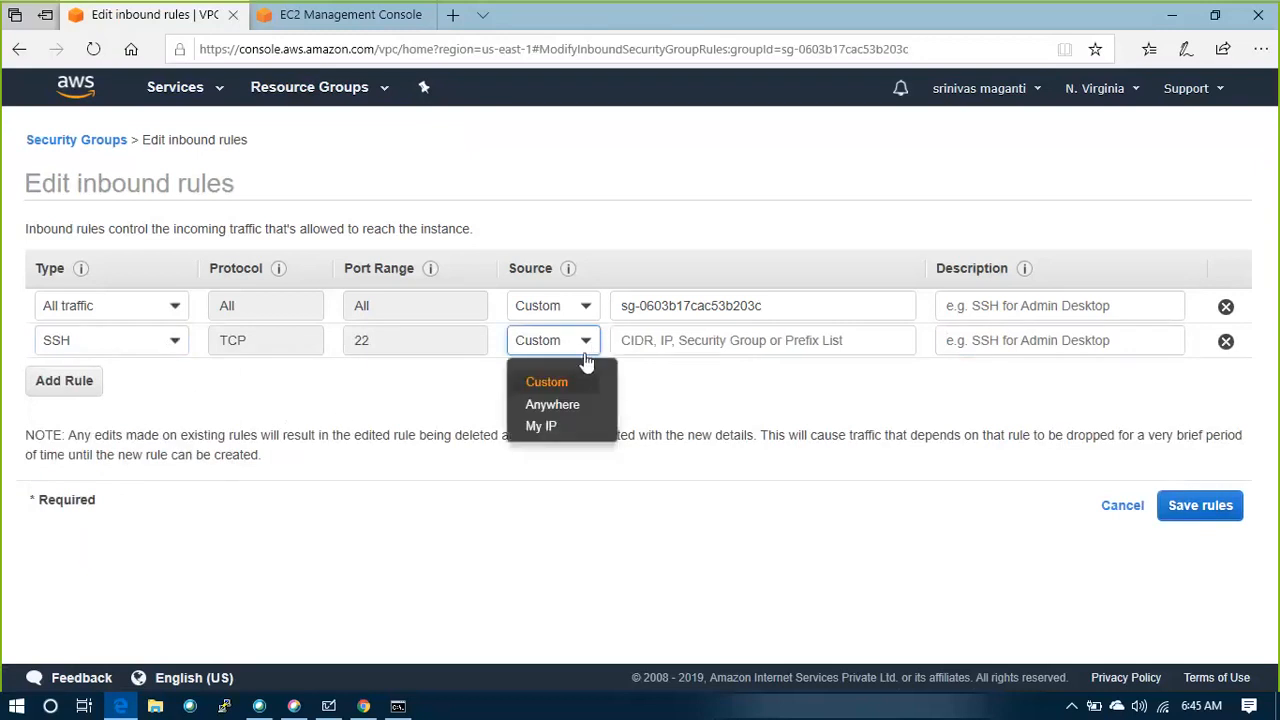
pyautogui.click(566, 428)
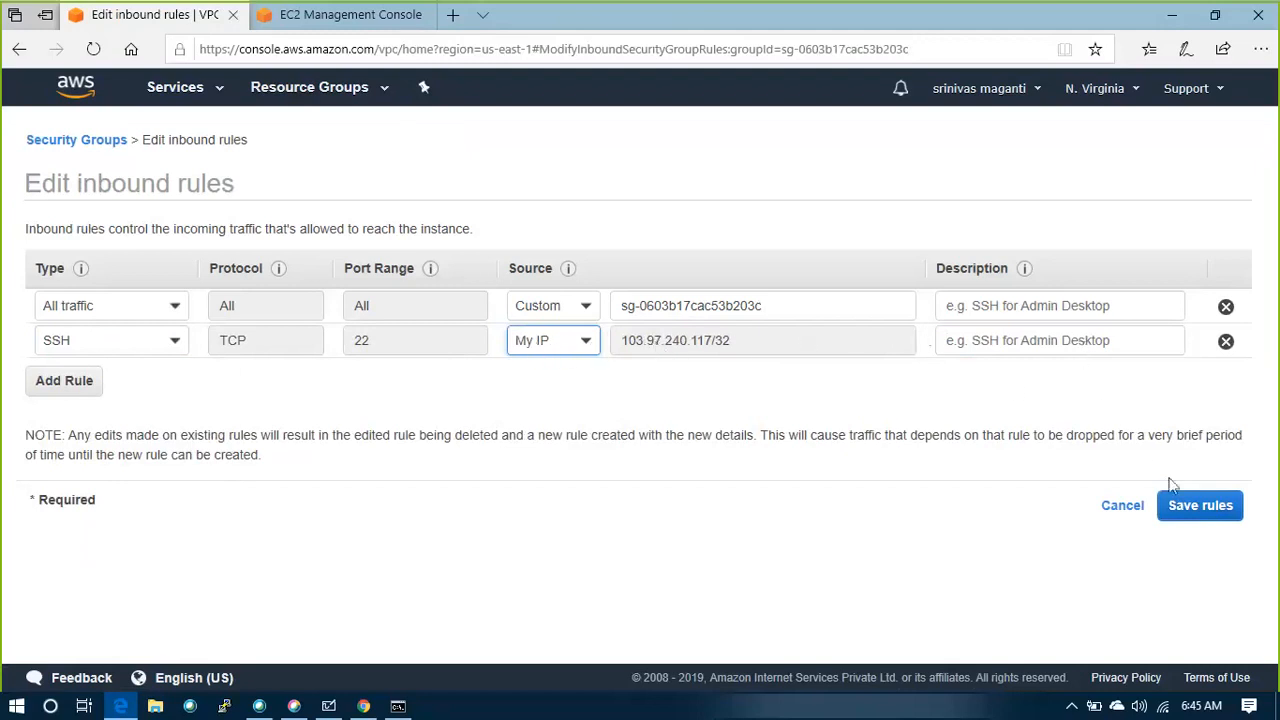
pyautogui.click(1185, 515)
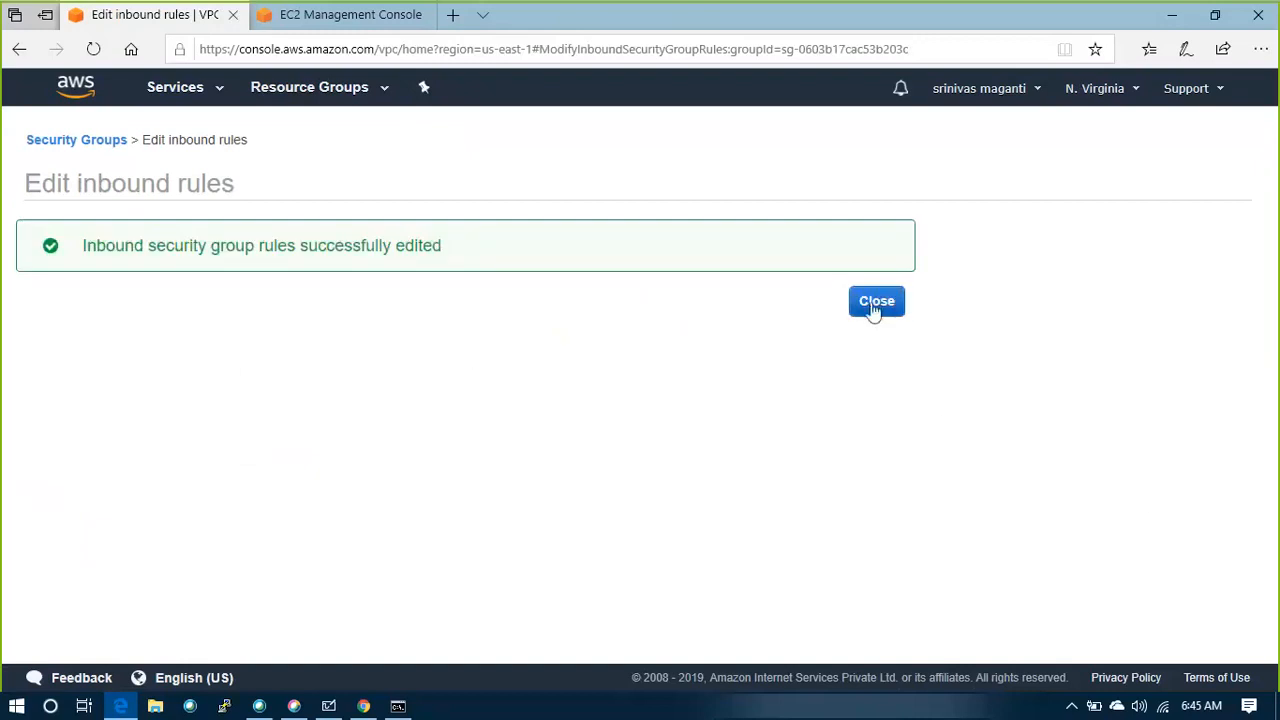
pyautogui.click(876, 302)
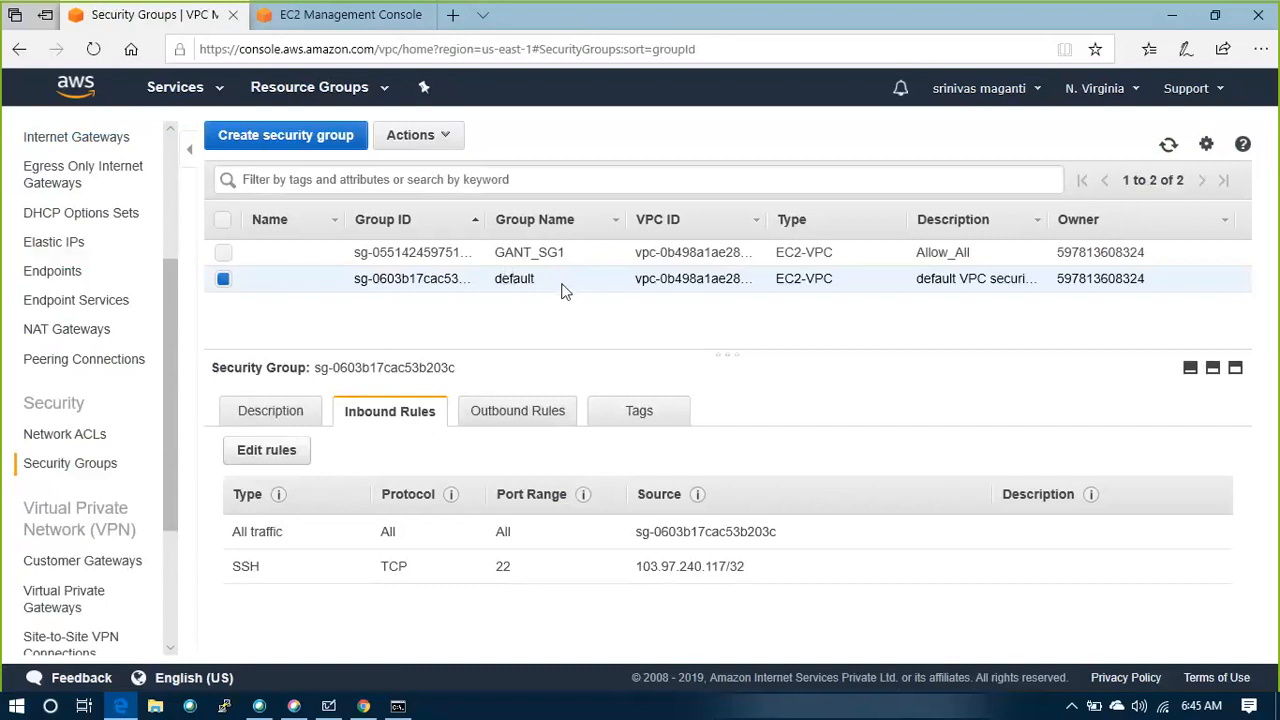
# Return to the security group configuration of the EC2 instance launch
pyautogui.hotkey('alt', 'Tab')
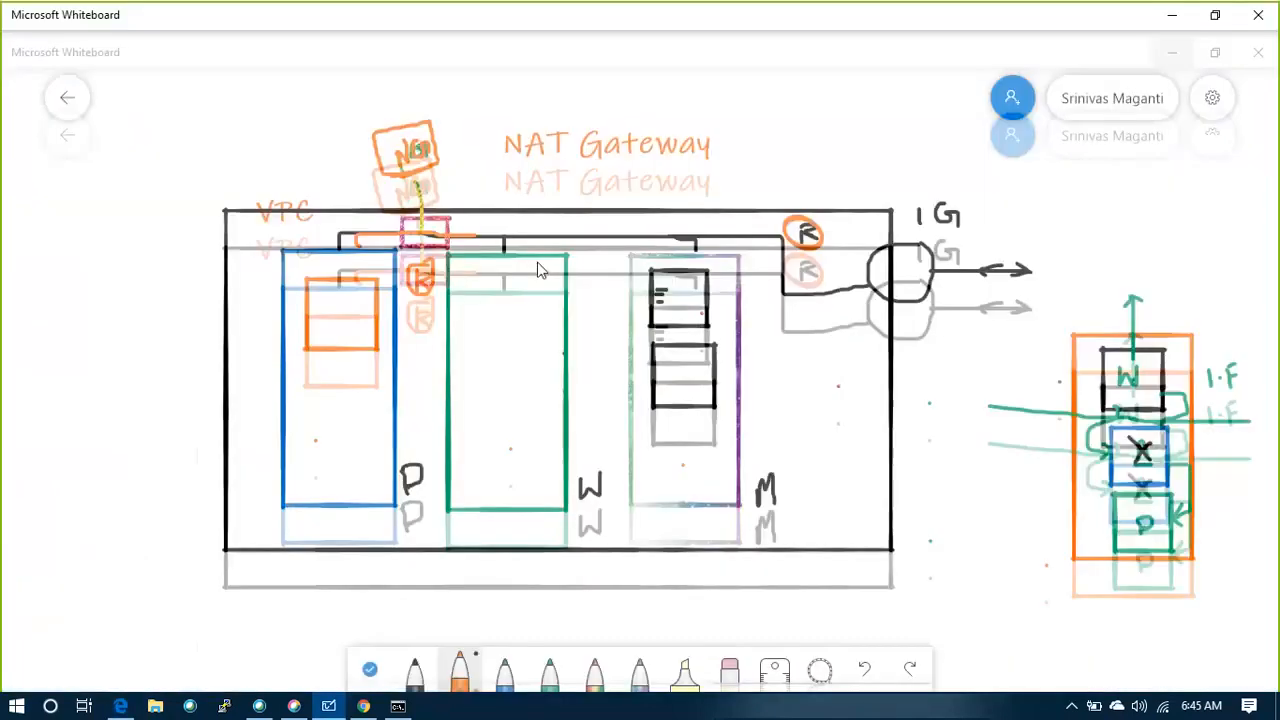
pyautogui.hotkey('alt', 'Tab')
pyautogui.click(340, 14)
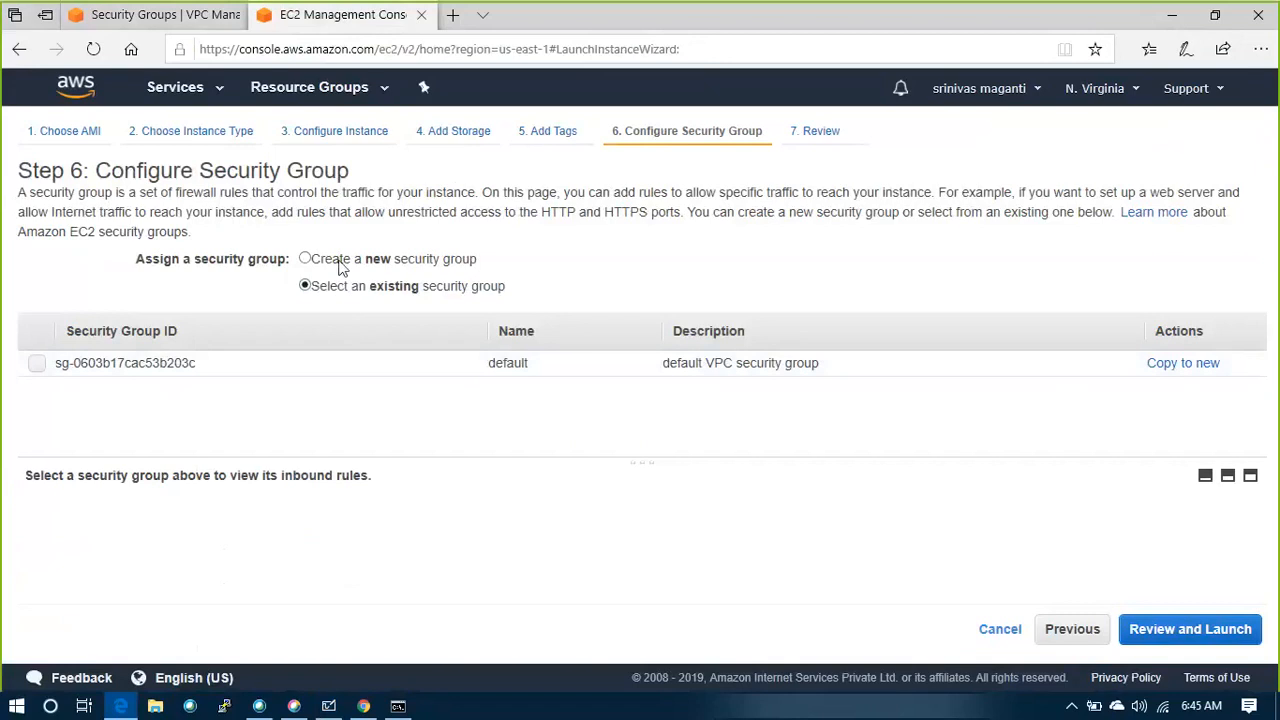
pyautogui.click(305, 258)
pyautogui.click(308, 286)
pyautogui.click(1135, 638)
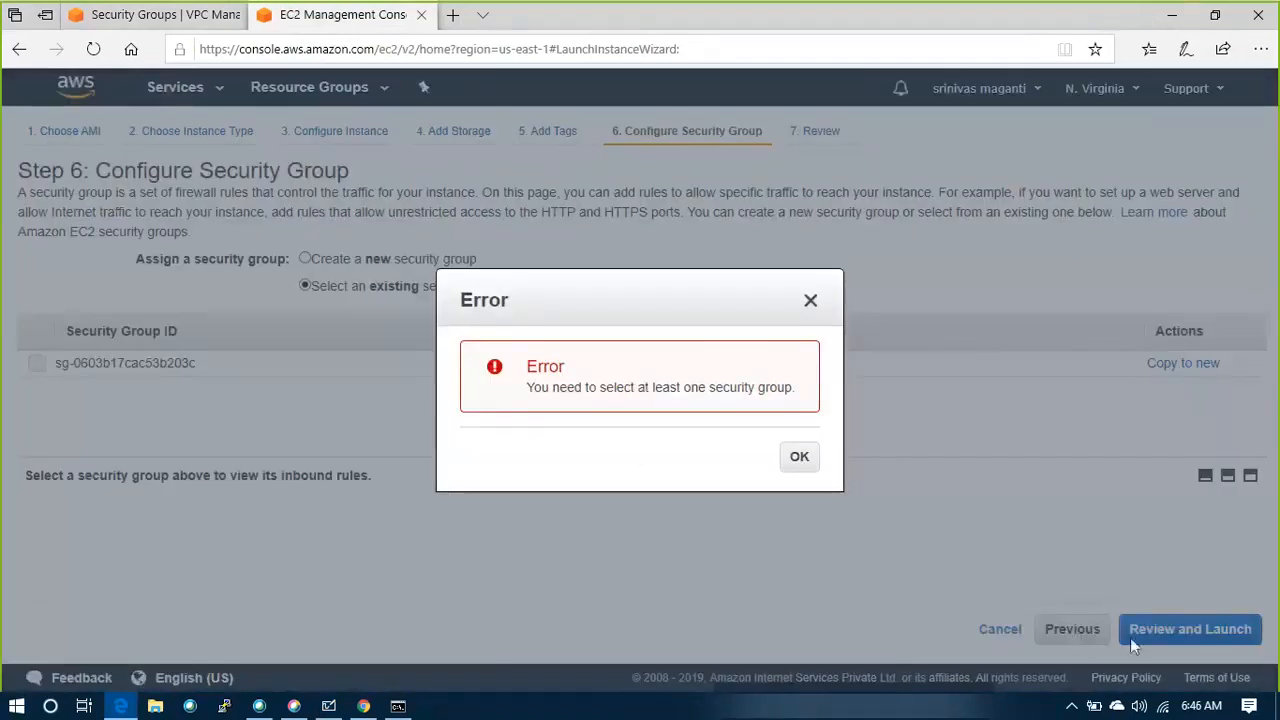
pyautogui.click(799, 456)
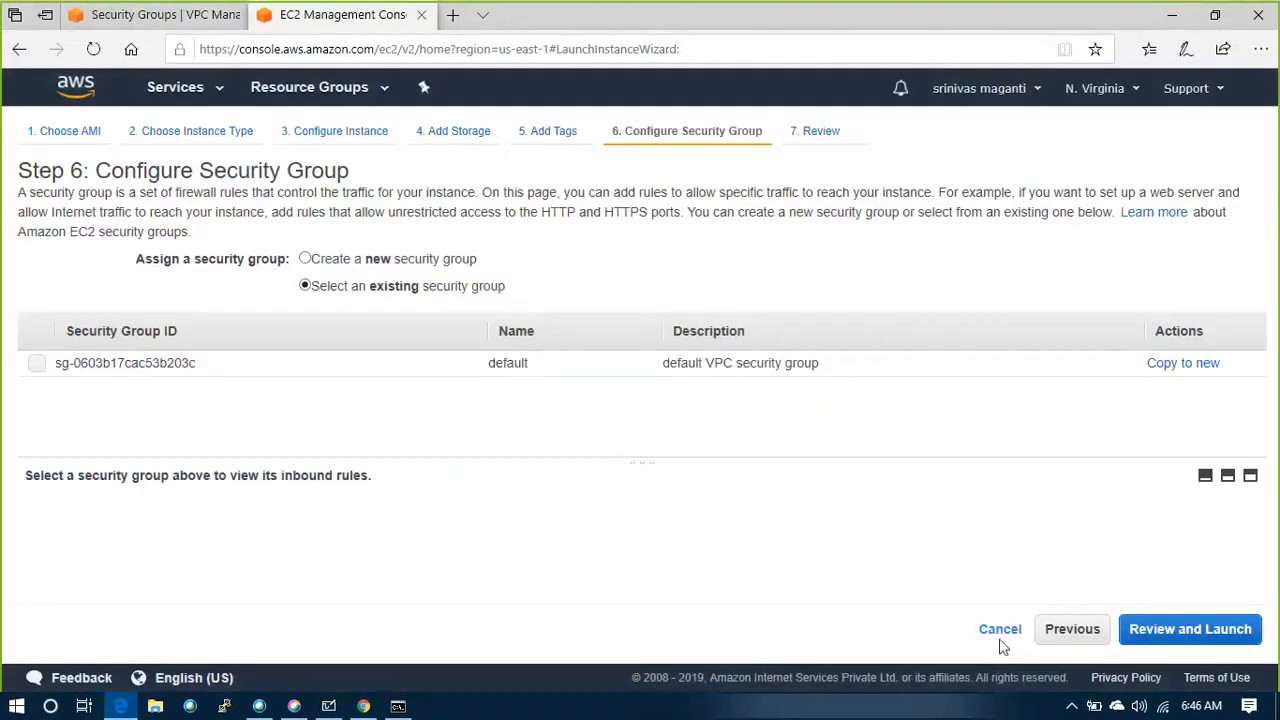
pyautogui.click(1072, 632)
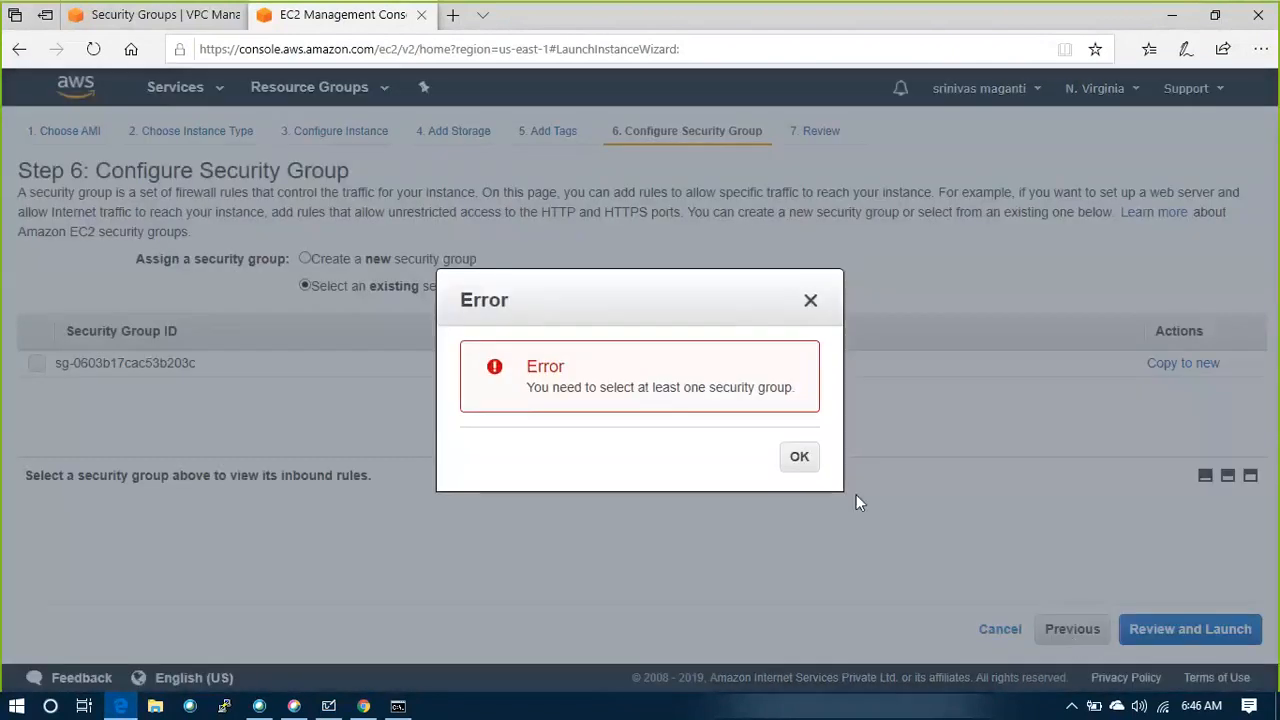
pyautogui.click(799, 458)
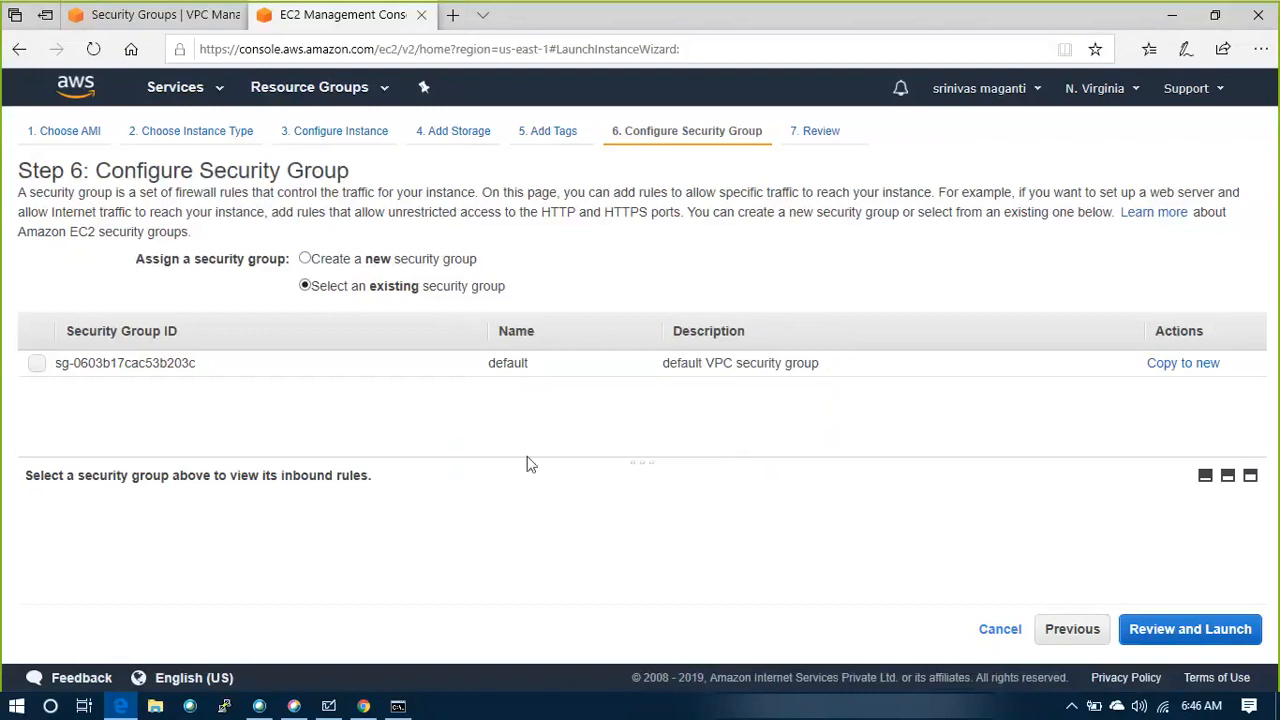
# Select the default security group, then go back to the tags step and return to refresh the group list
pyautogui.click(38, 366)
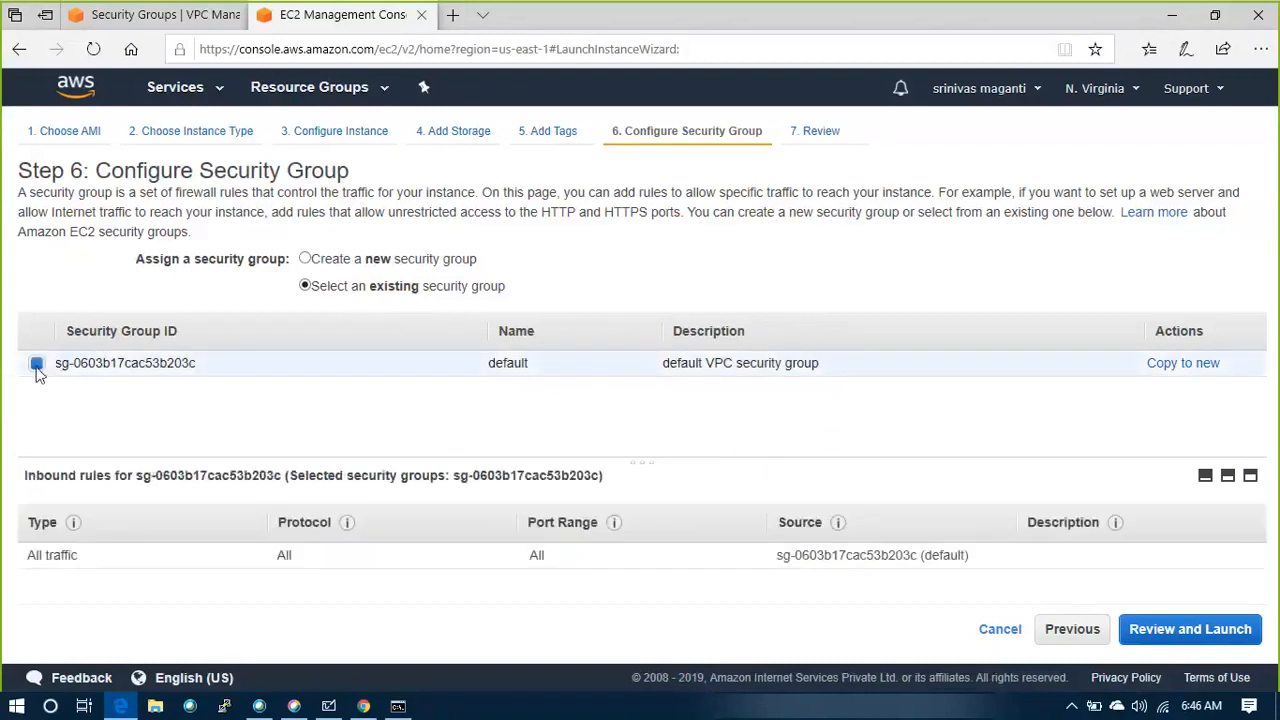
pyautogui.moveTo(38, 366); pyautogui.dragTo(1062, 634)
pyautogui.click(1065, 640)
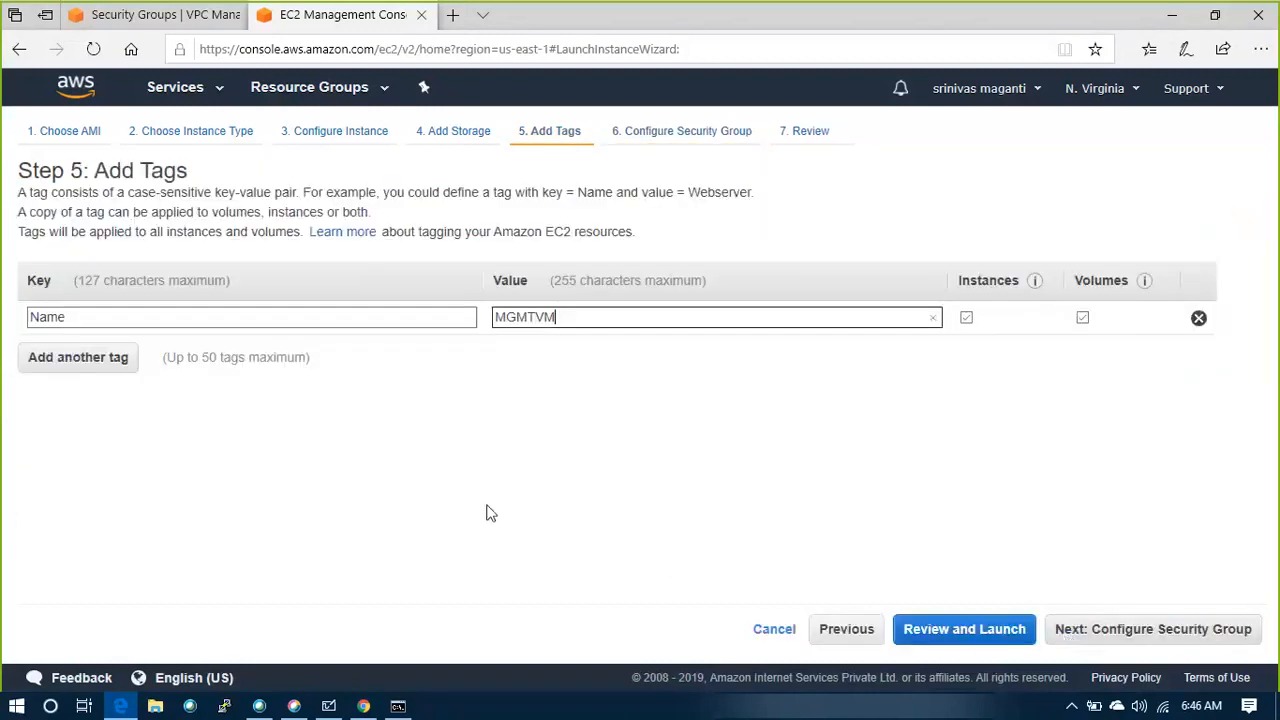
pyautogui.click(1085, 638)
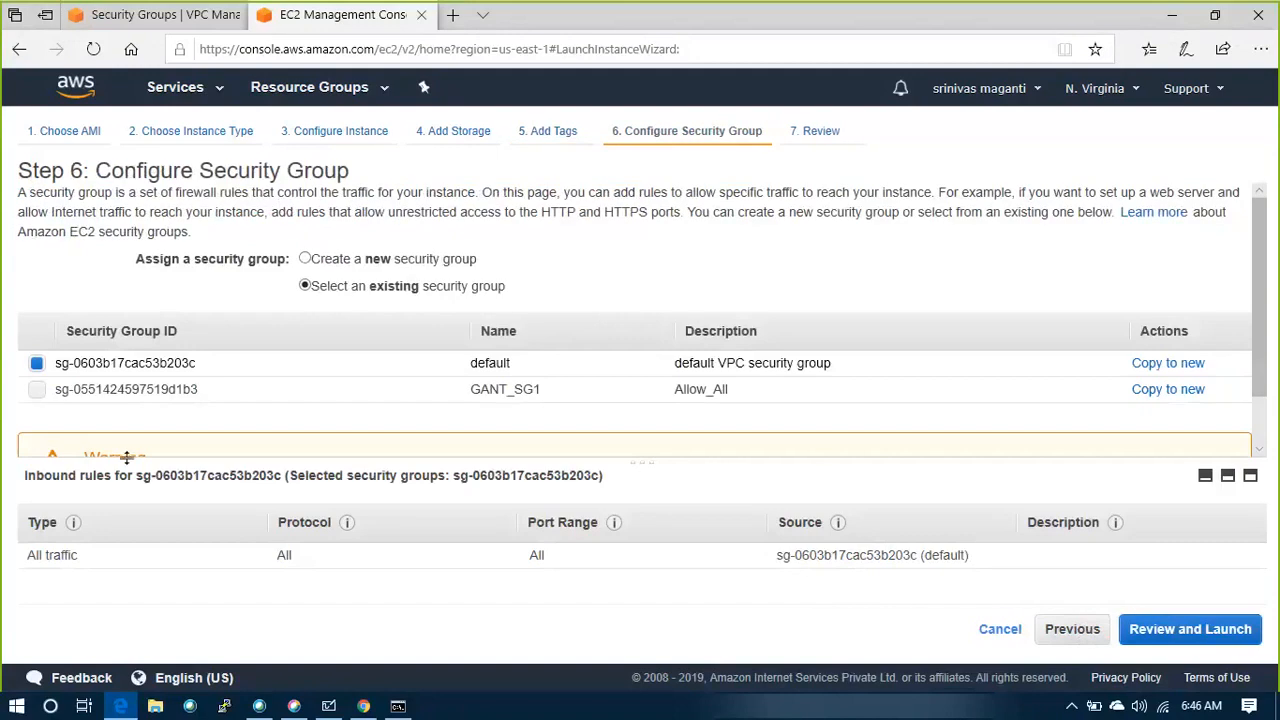
# Assign GANT_SG1 to the instance in place of the default security group
pyautogui.scroll(-1, 505, 418)
pyautogui.click(36, 349)
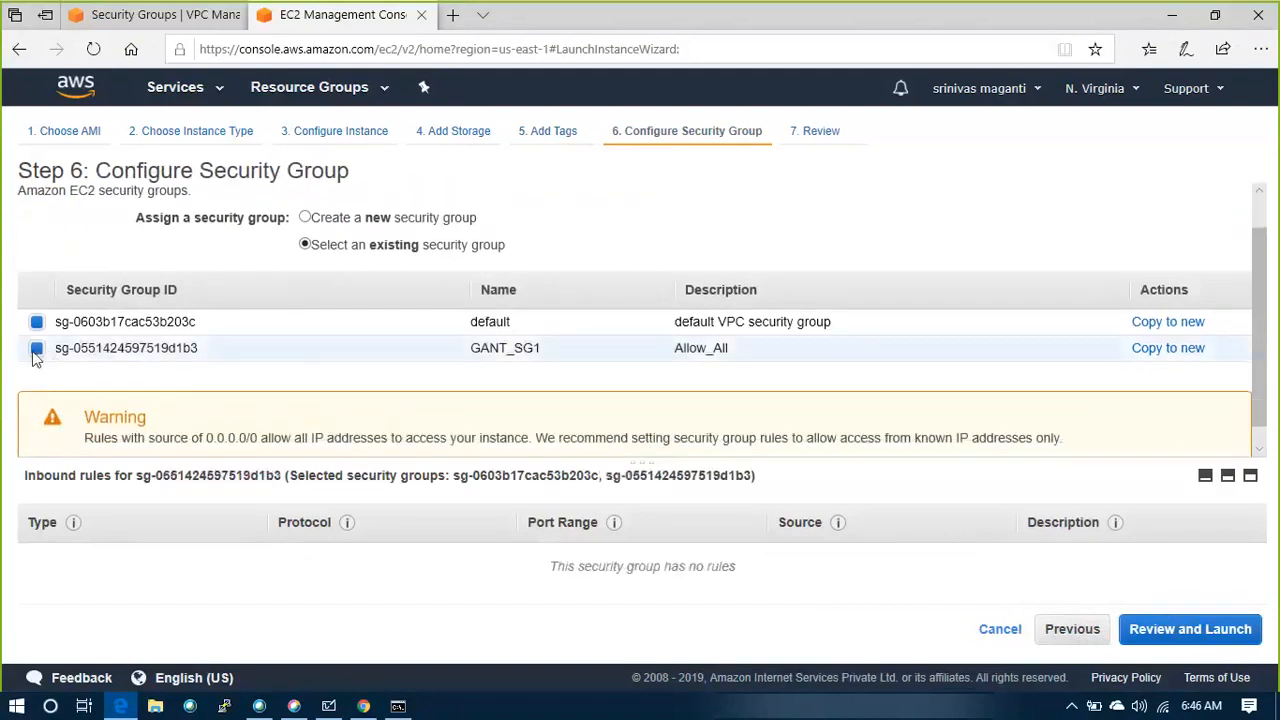
pyautogui.click(37, 322)
pyautogui.moveTo(48, 322); pyautogui.dragTo(351, 313)
pyautogui.click(288, 302)
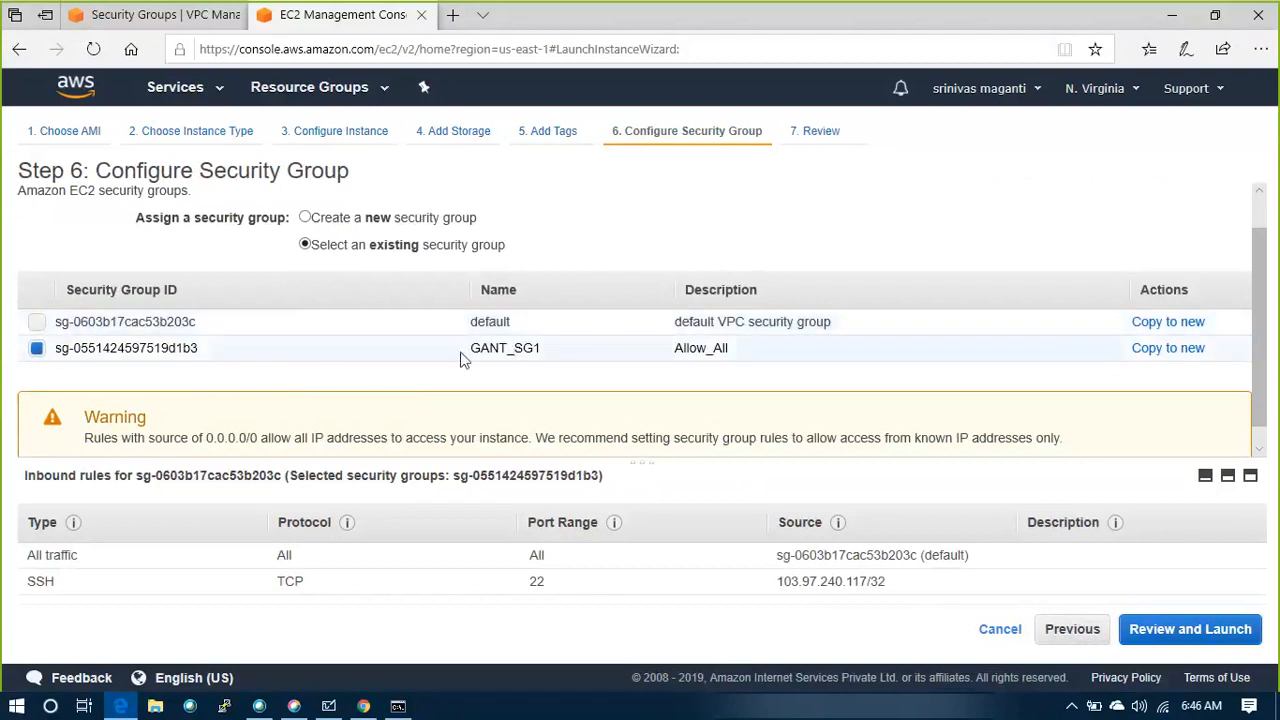
pyautogui.moveTo(463, 357); pyautogui.dragTo(727, 382)
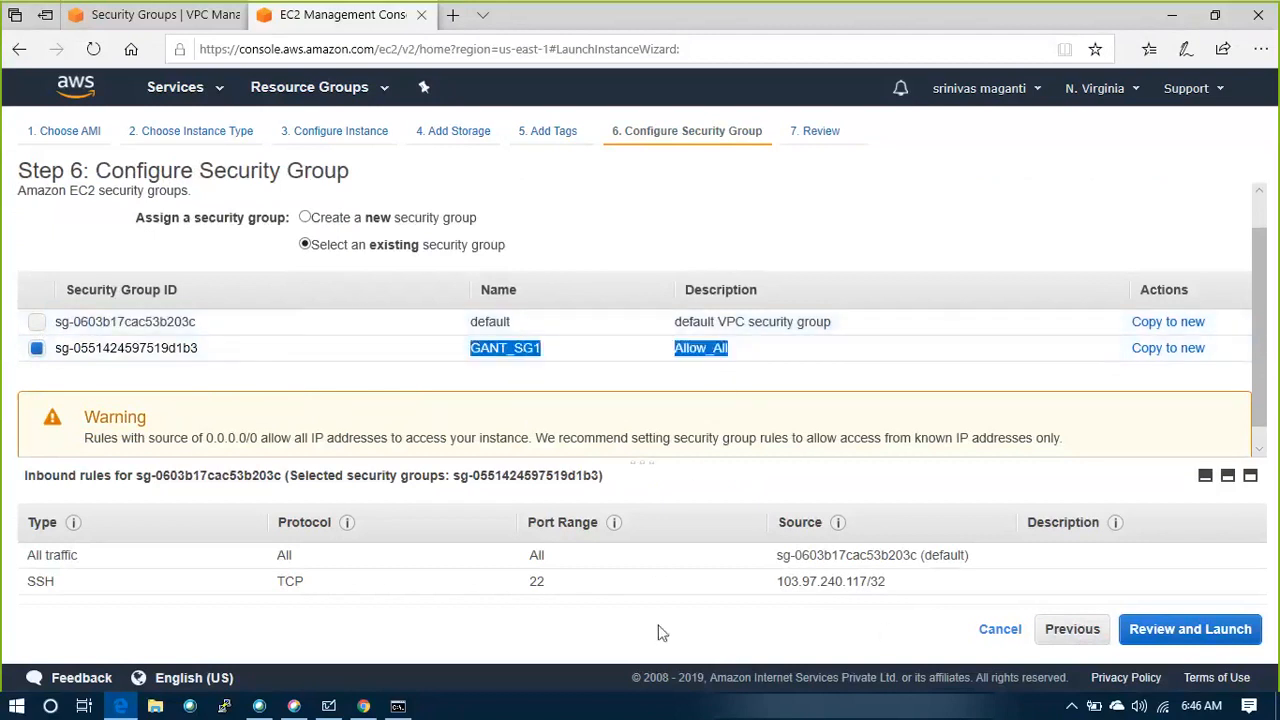
# Continue to the launch review despite the port 22 warning and examine the security group and instance details
pyautogui.click(1190, 629)
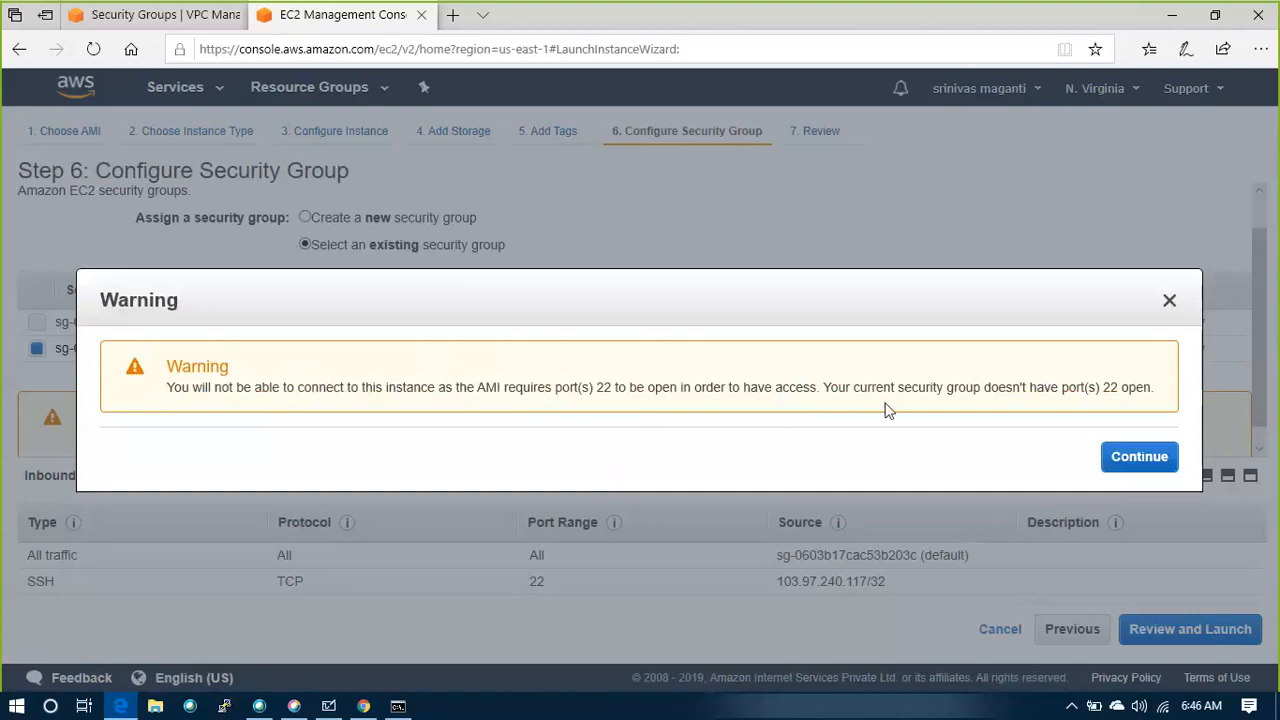
pyautogui.click(1125, 456)
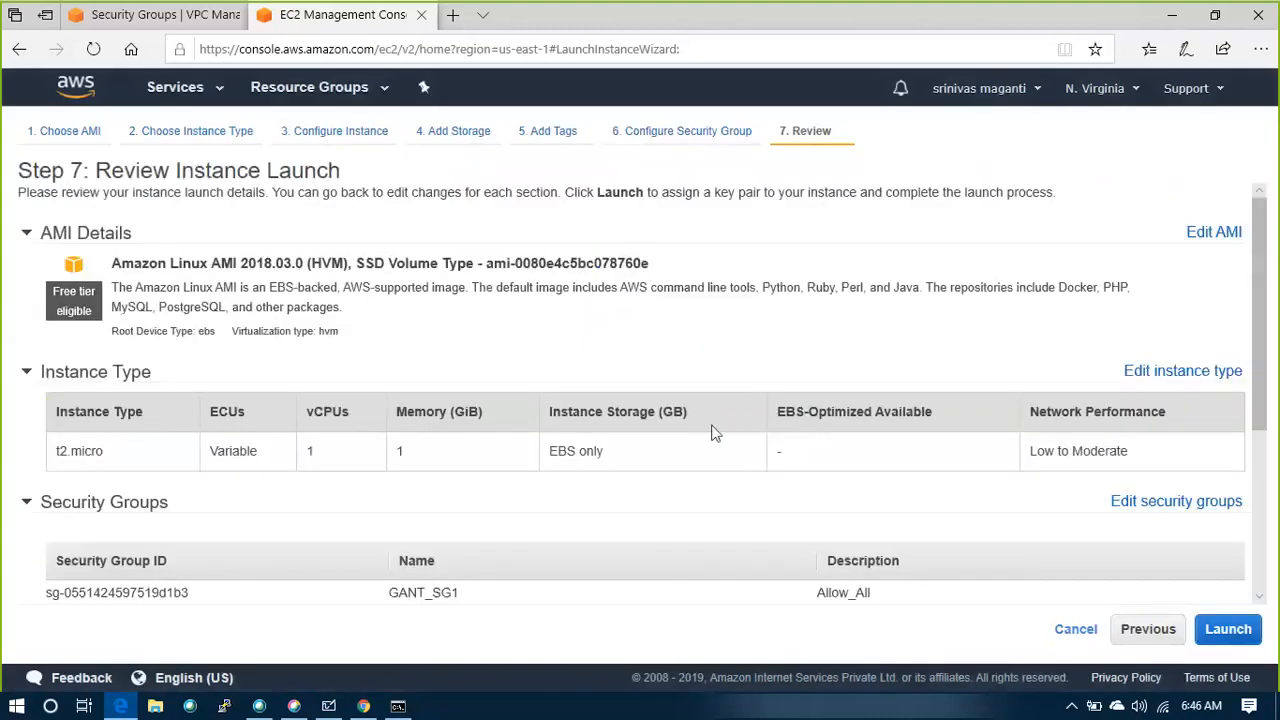
pyautogui.scroll(-3, 420, 423)
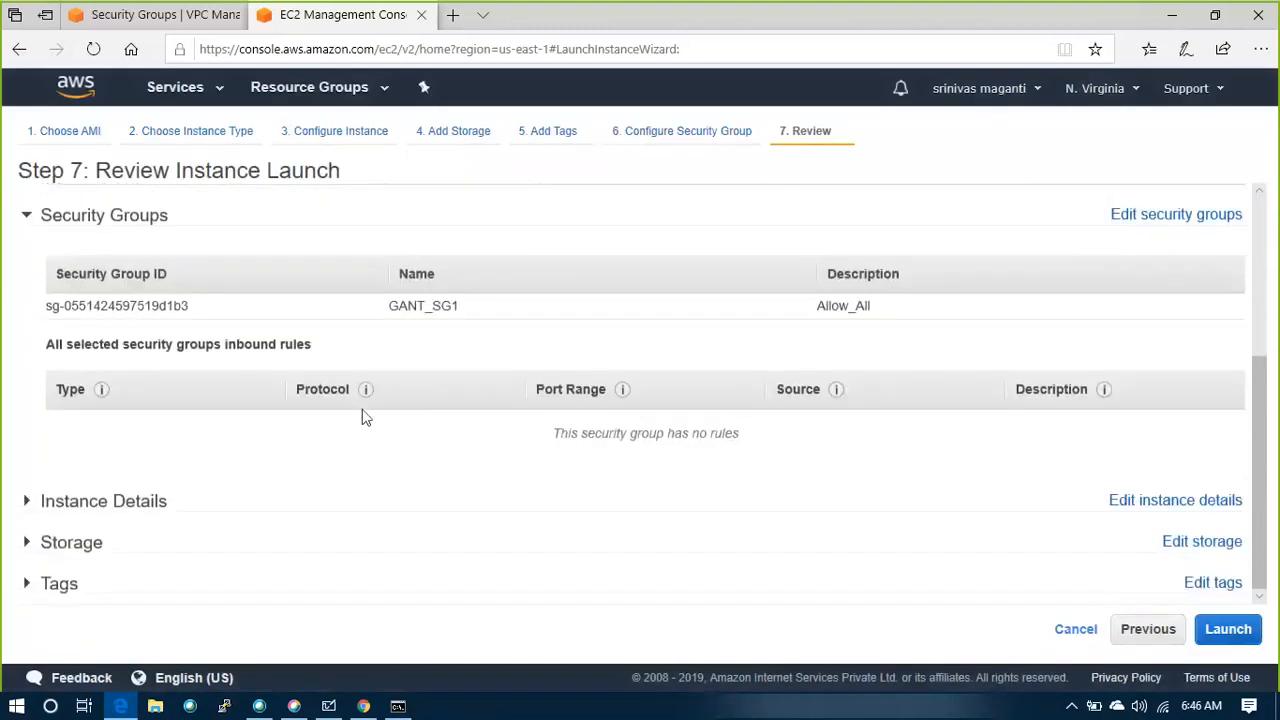
pyautogui.click(29, 510)
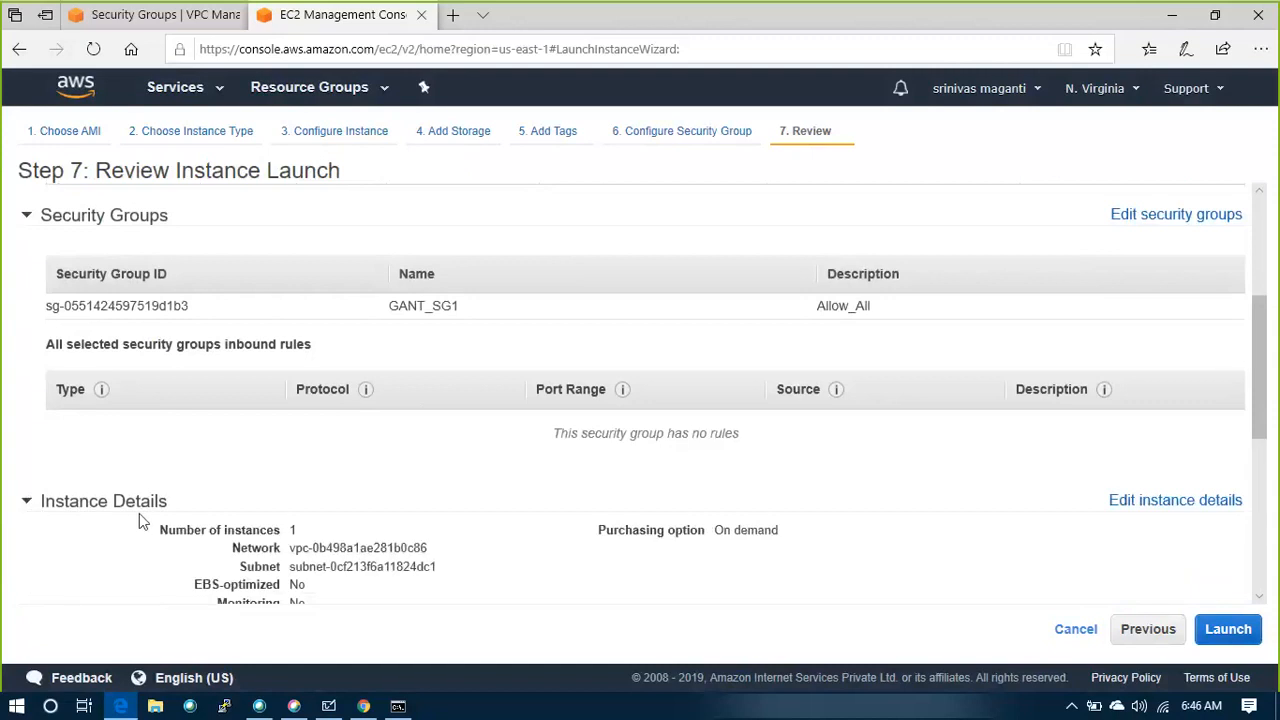
pyautogui.scroll(-5, 139, 520)
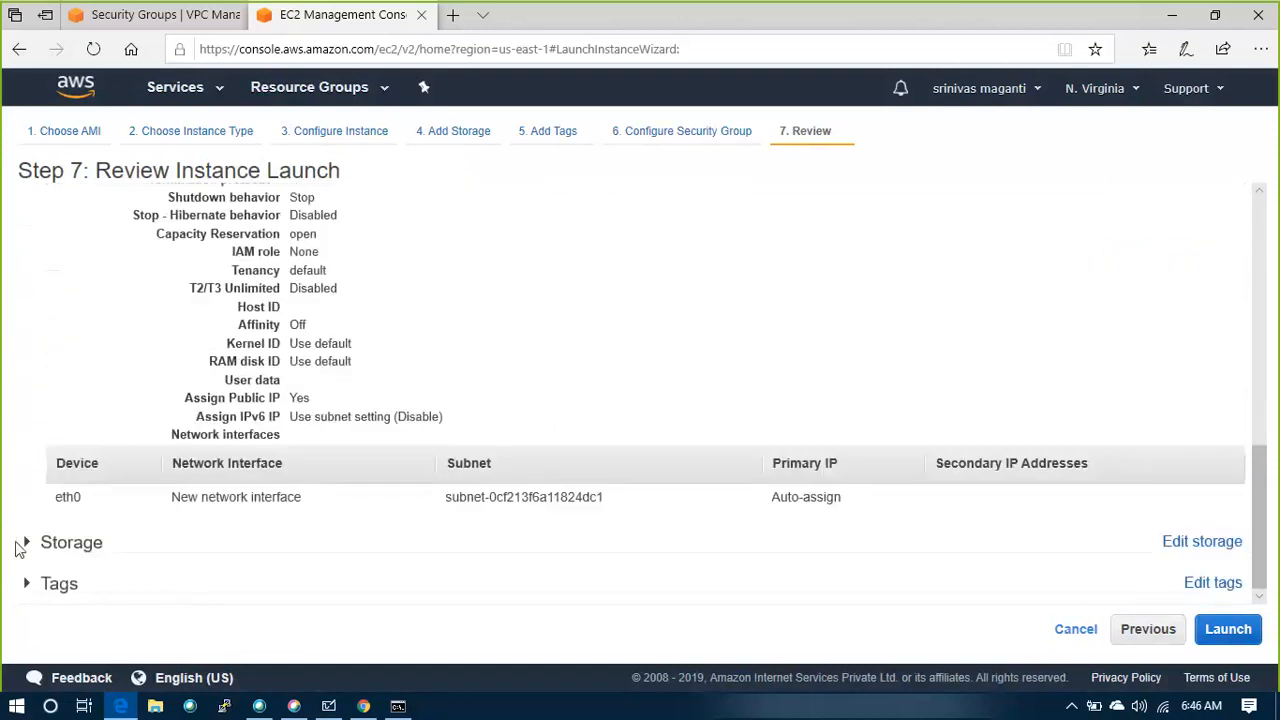
pyautogui.scroll(5, 85, 470)
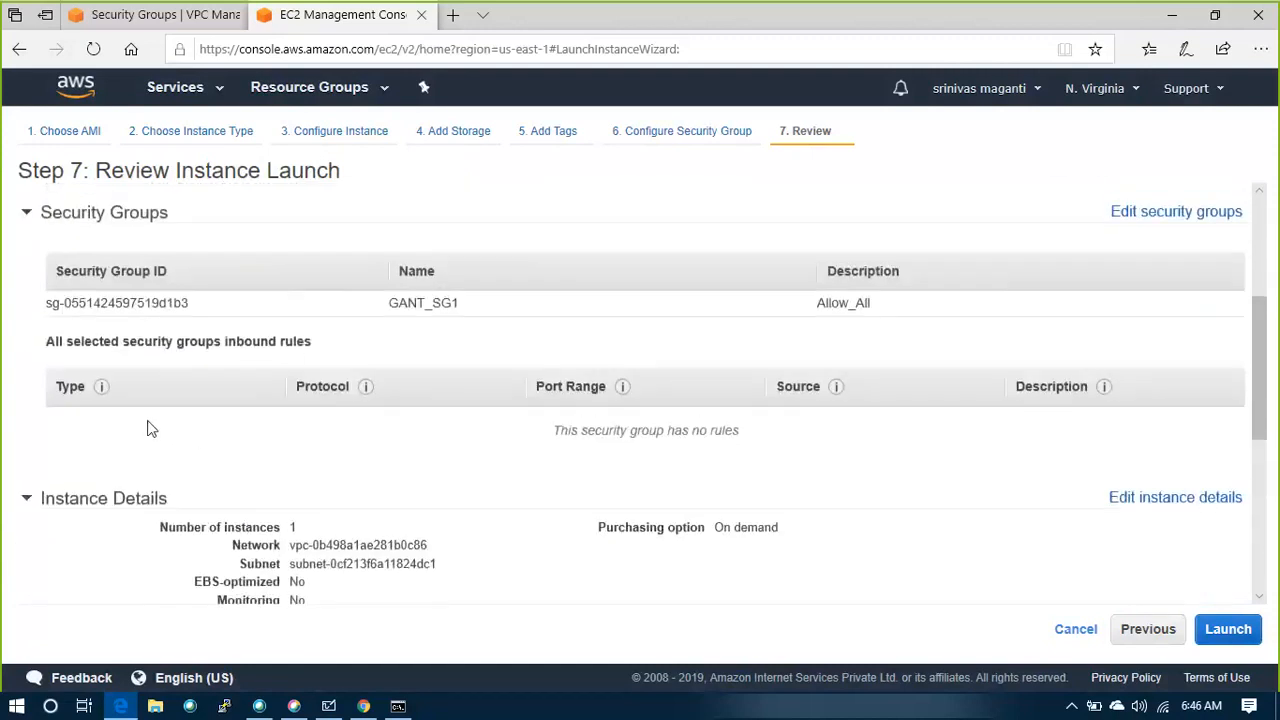
# Go back to the security group configuration and compare the inbound rules of the default group and GANT_SG1, keeping GANT_SG1 selected
pyautogui.click(1152, 633)
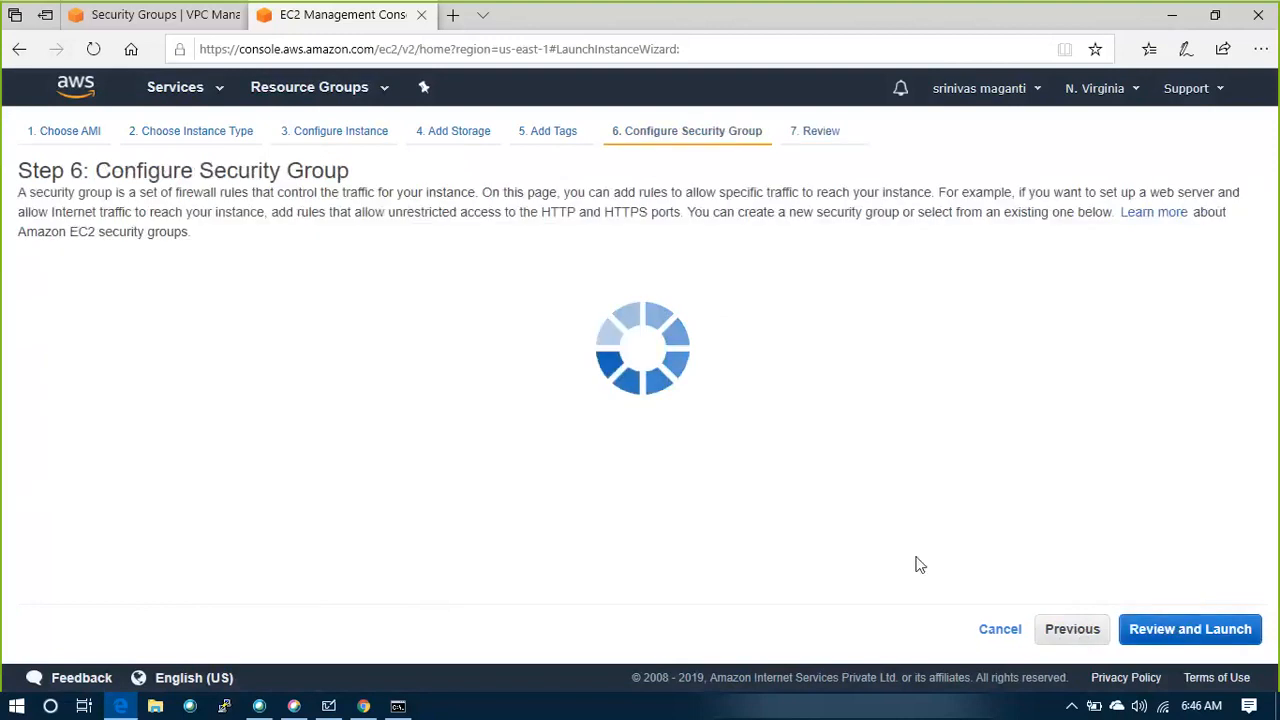
pyautogui.click(160, 393)
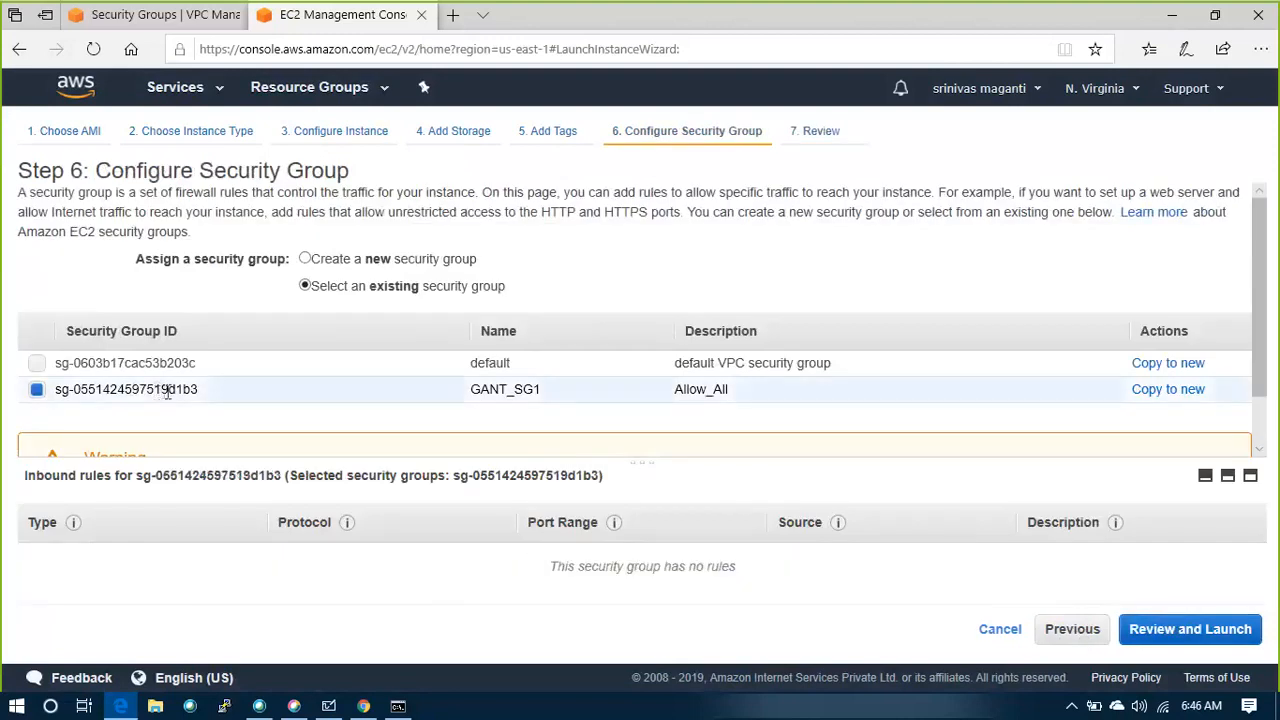
pyautogui.click(88, 366)
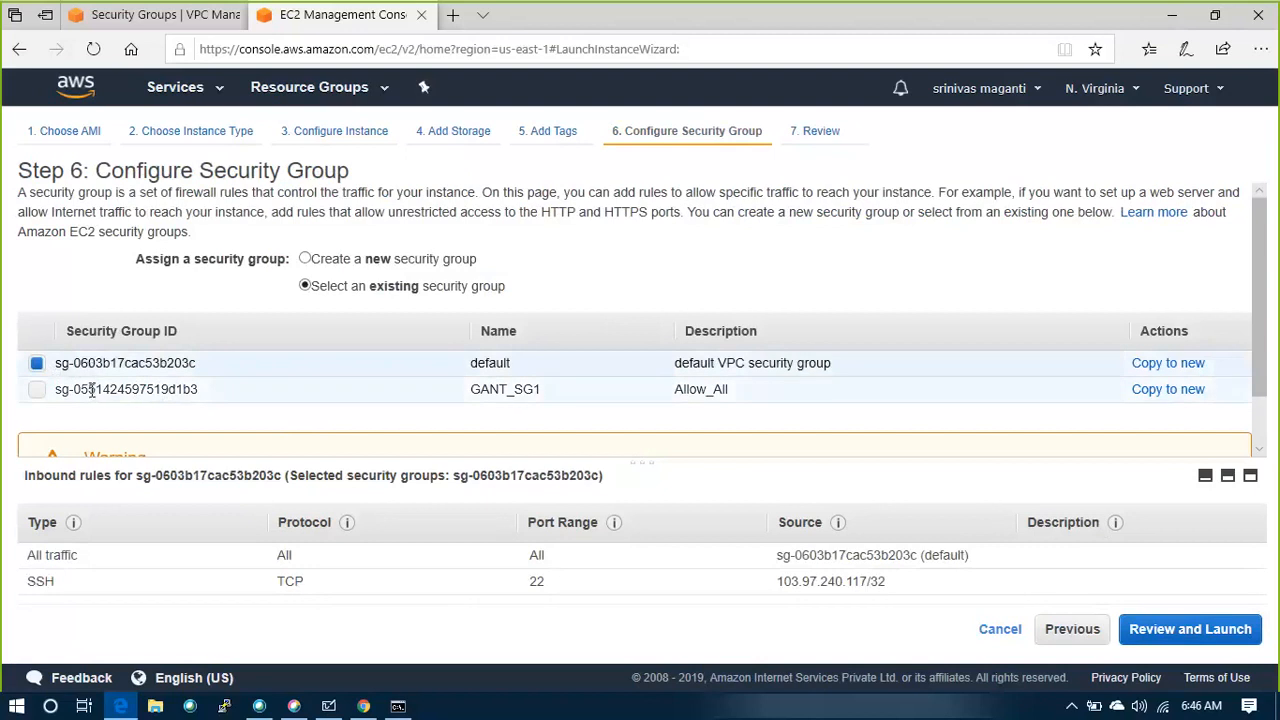
pyautogui.click(91, 390)
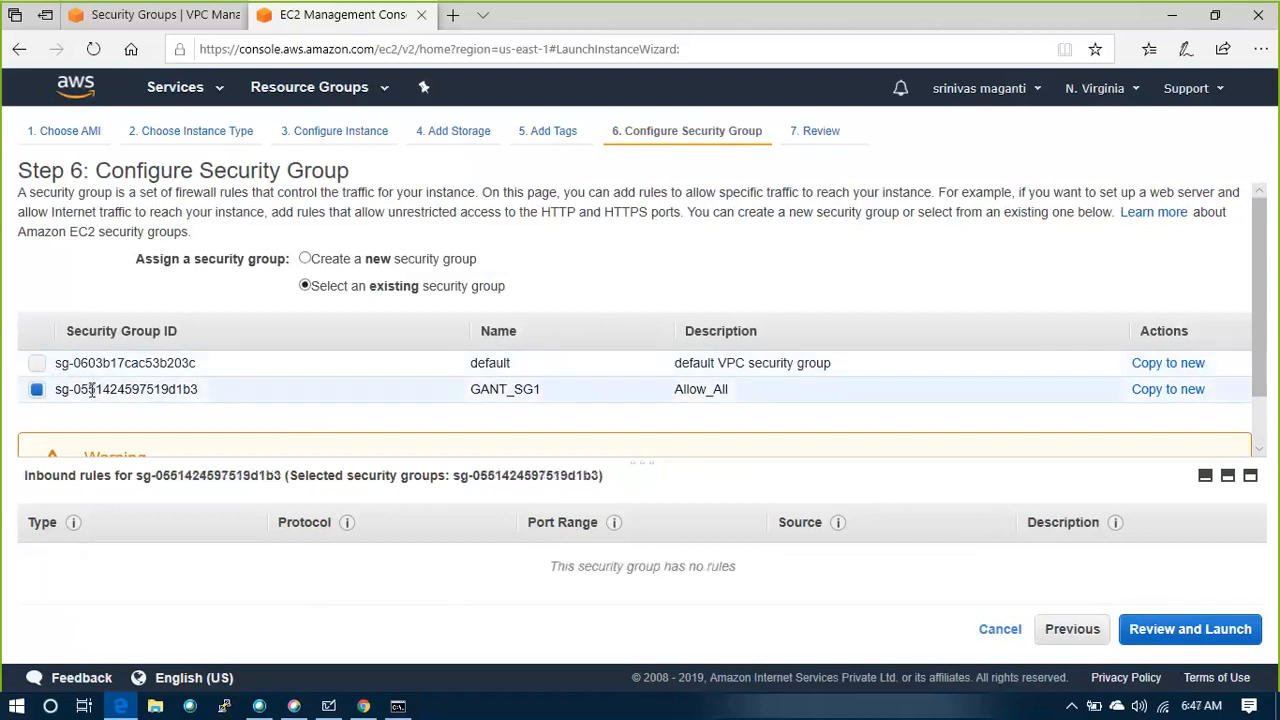
# Continue to the launch review and launch the instance with the existing key pair LAB_KEY, acknowledging access to the private key file
pyautogui.click(1205, 628)
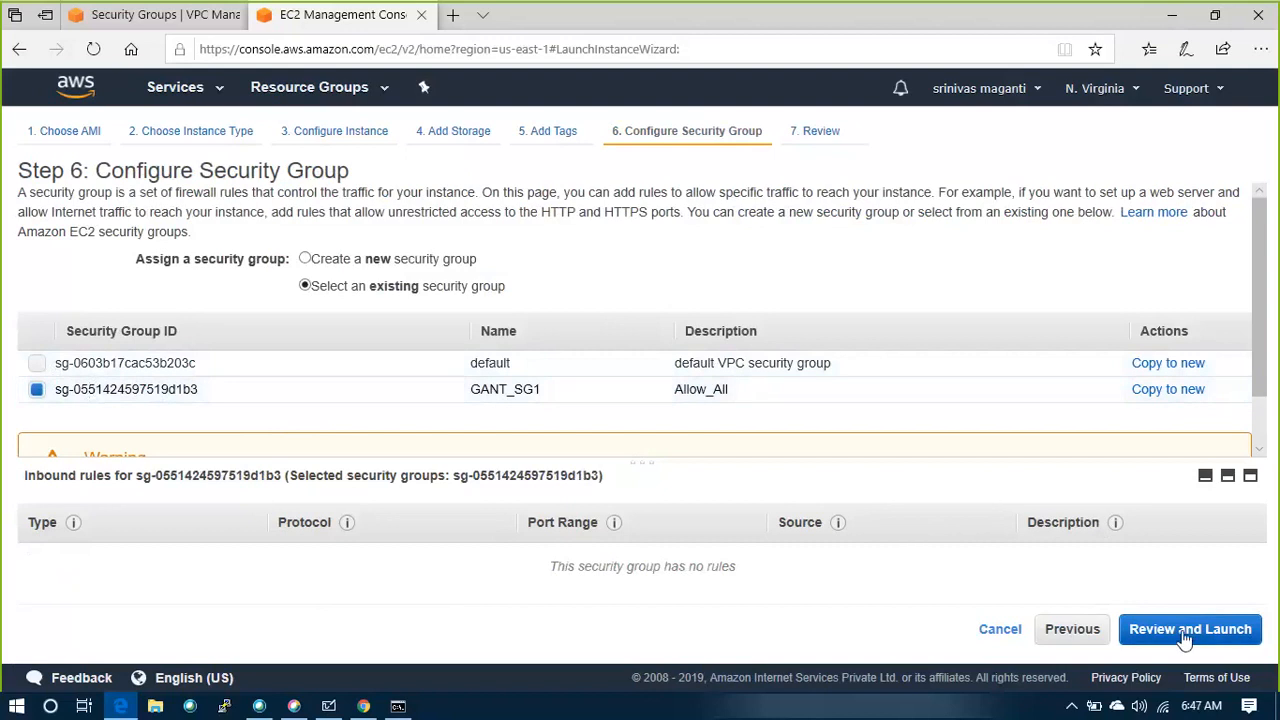
pyautogui.click(1131, 464)
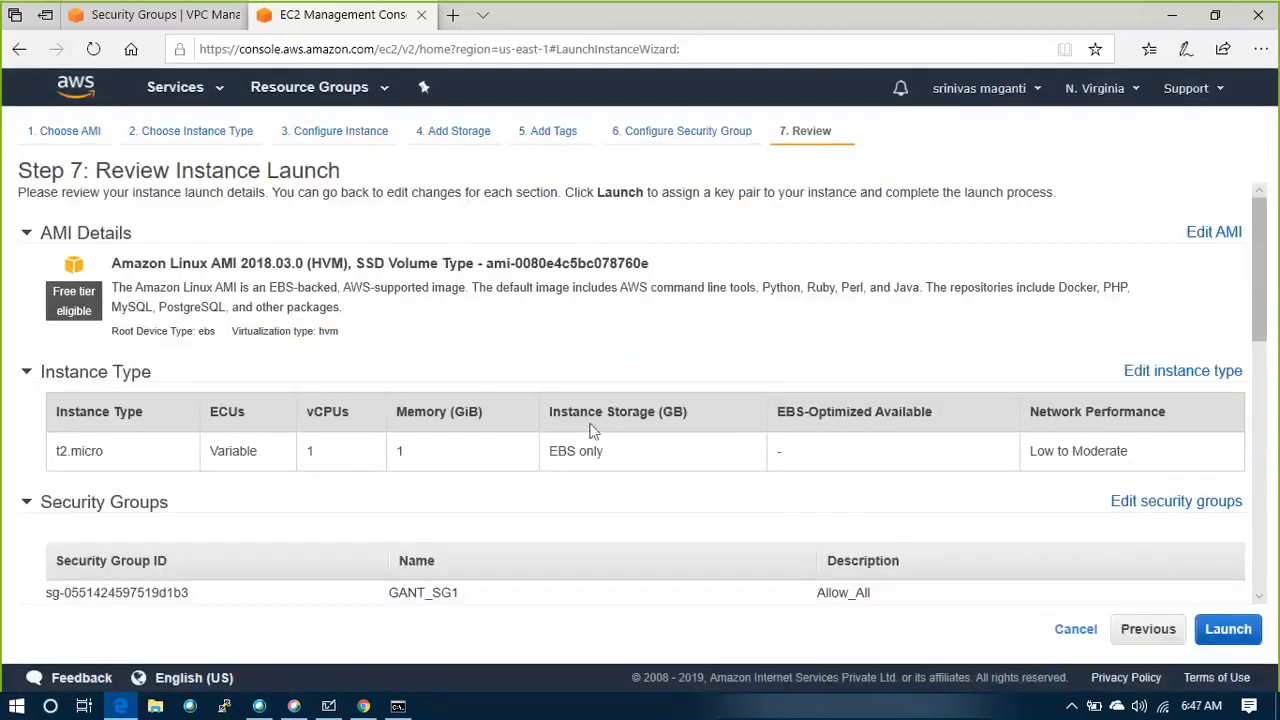
pyautogui.scroll(-5, 437, 466)
pyautogui.click(1224, 634)
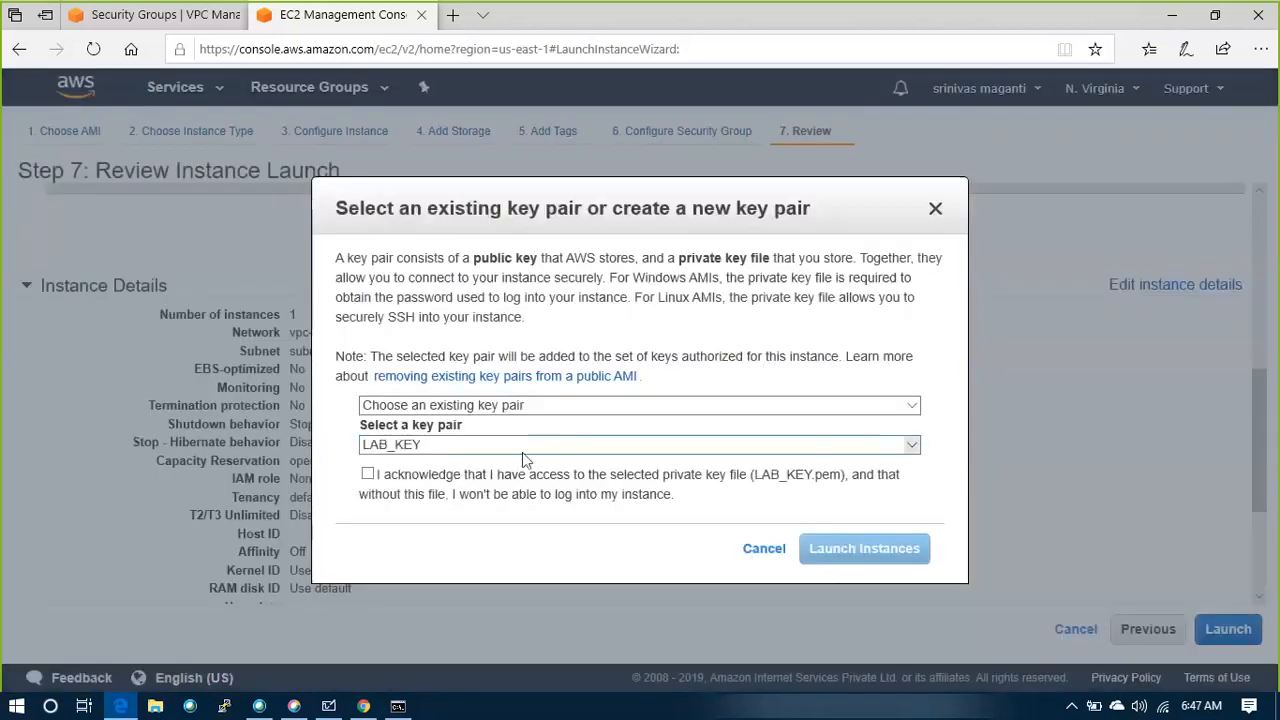
pyautogui.click(908, 444)
pyautogui.click(372, 460)
pyautogui.click(367, 474)
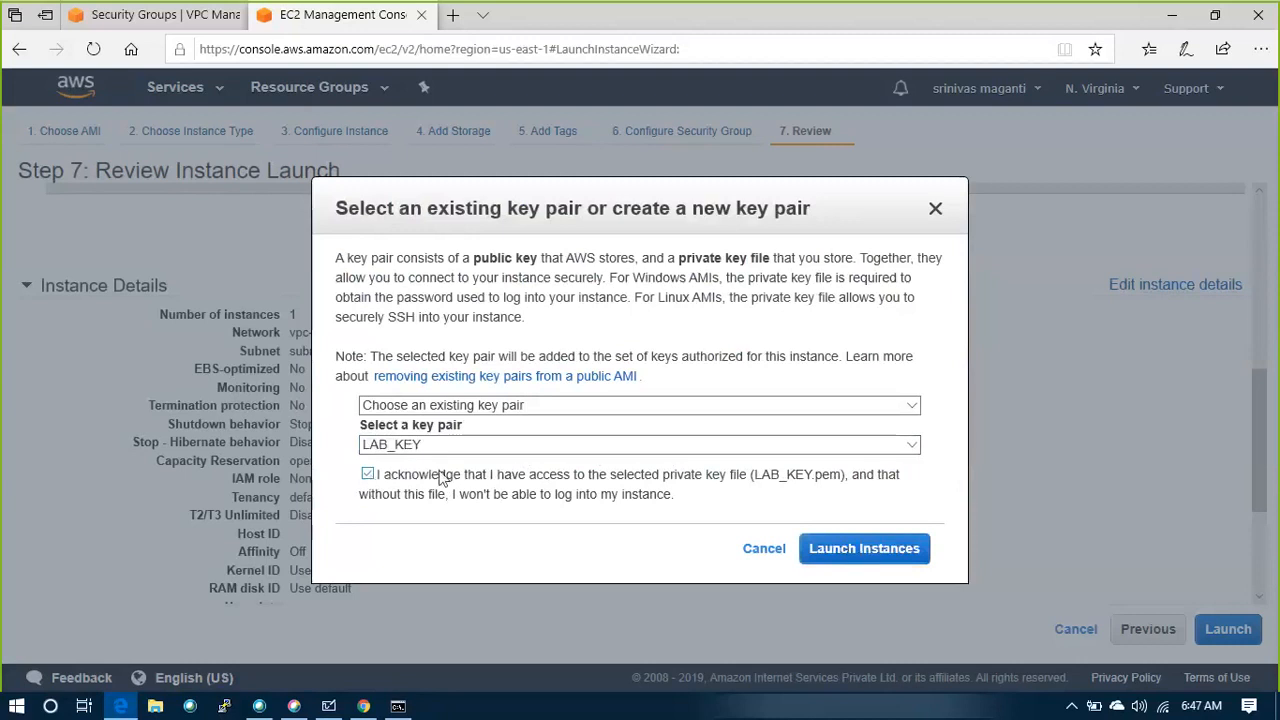
pyautogui.click(889, 557)
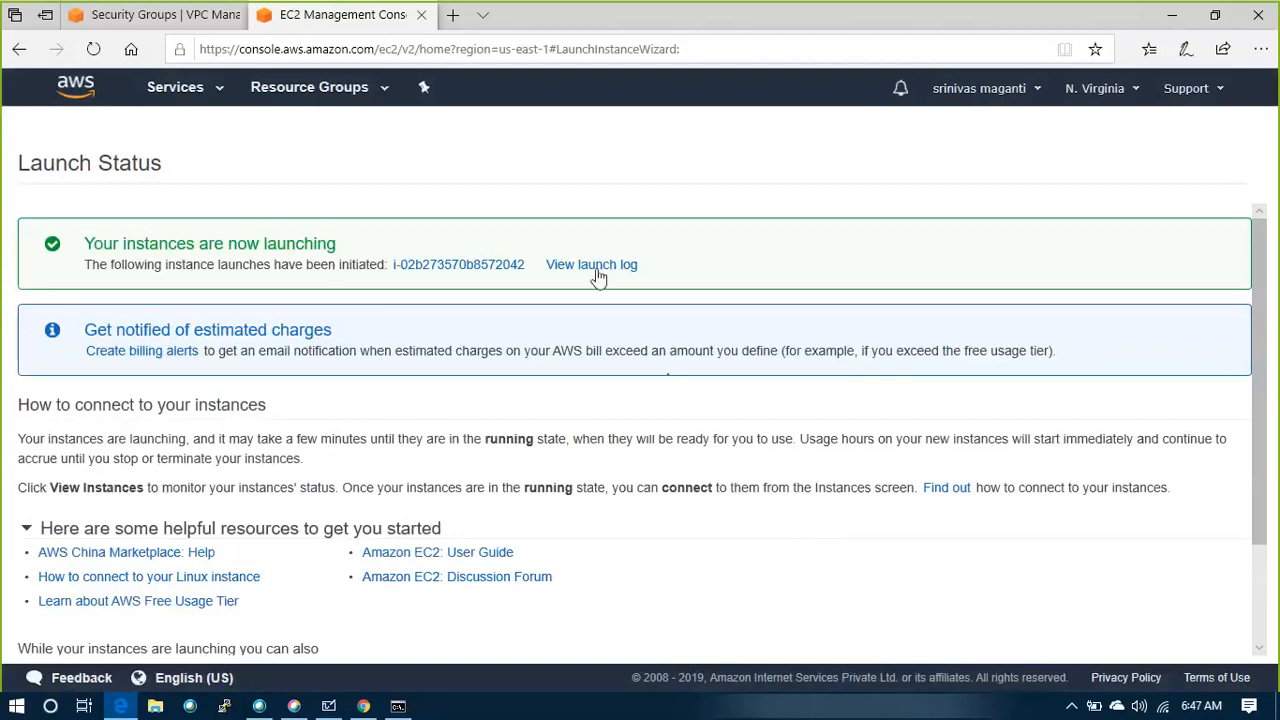
# Switch to the VPC console and compare the inbound rules of GANT_SG1 and the default security group
pyautogui.click(155, 14)
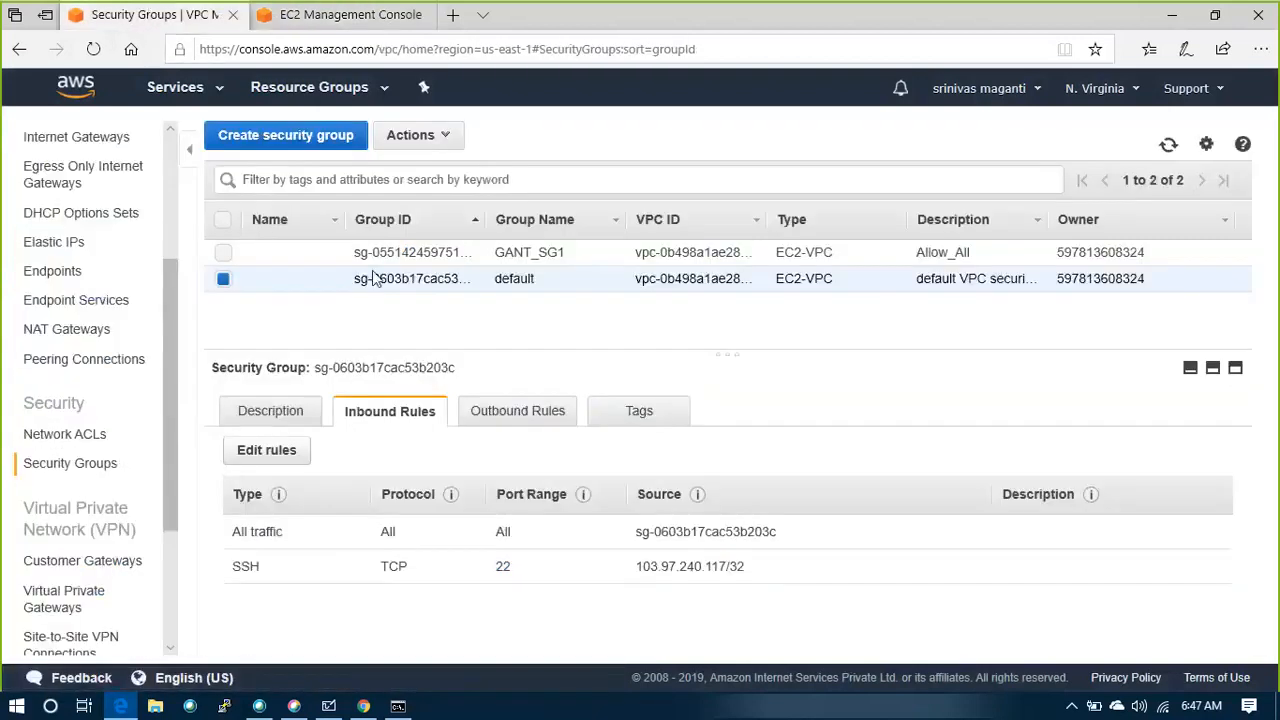
pyautogui.click(376, 252)
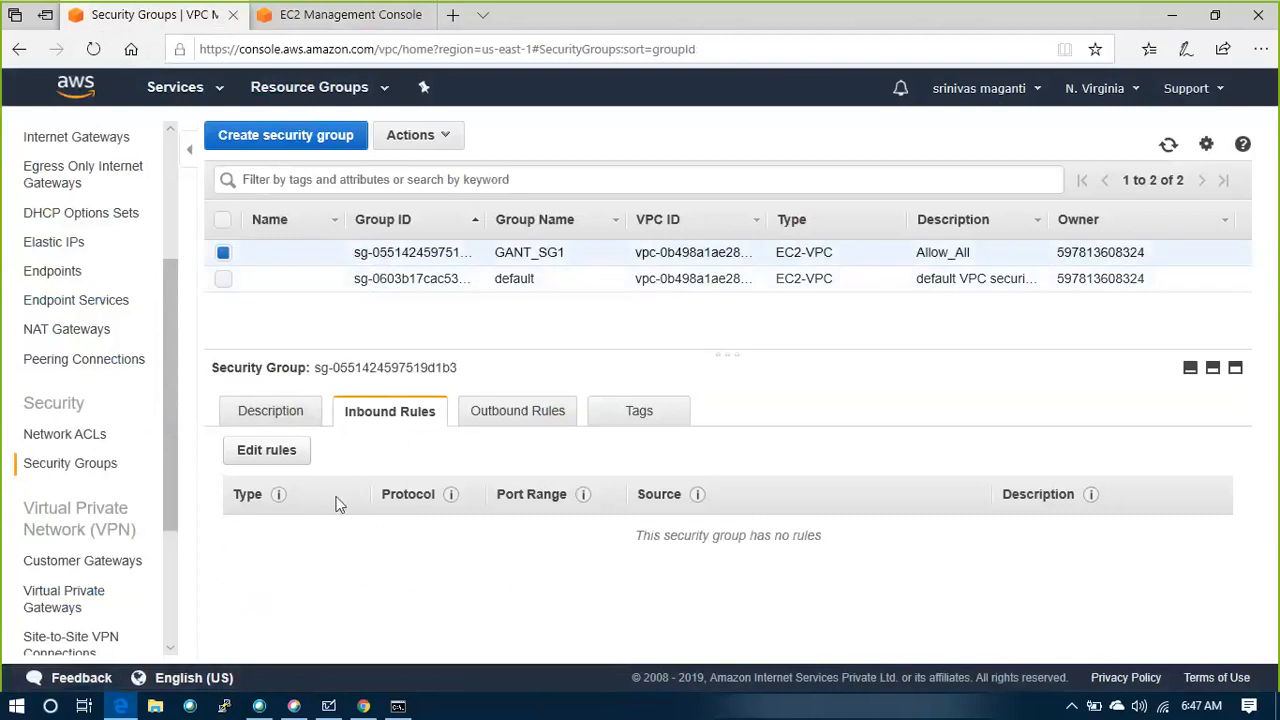
pyautogui.click(477, 279)
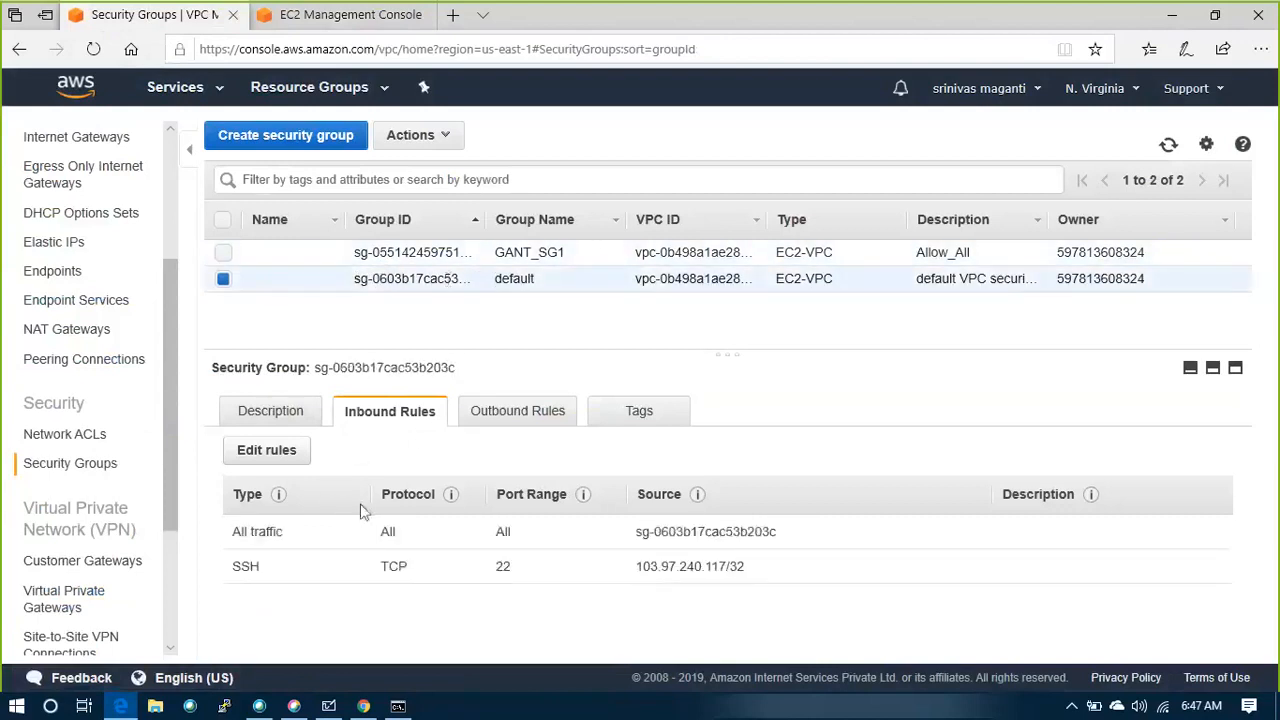
# Add and save an inbound SSH rule for GANT_SG1 with My IP as the source, and check the default group's inbound rules for comparison
pyautogui.click(384, 253)
pyautogui.click(265, 455)
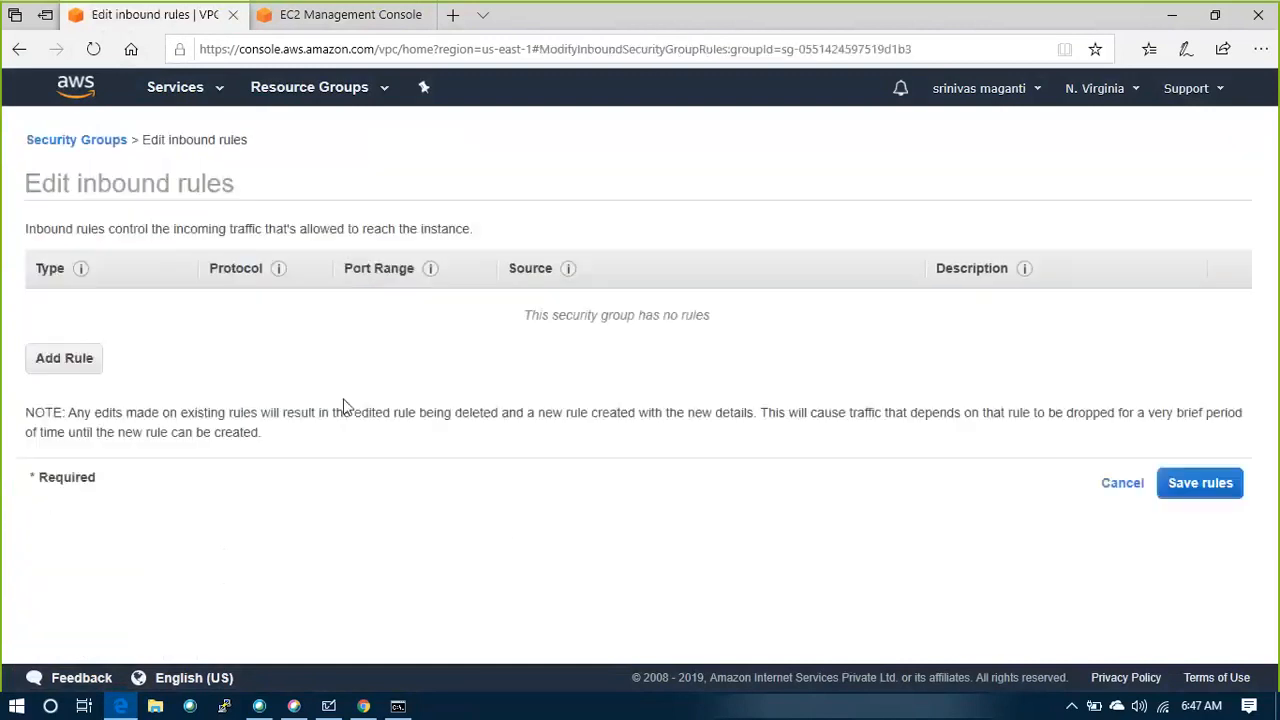
pyautogui.click(86, 362)
pyautogui.click(174, 310)
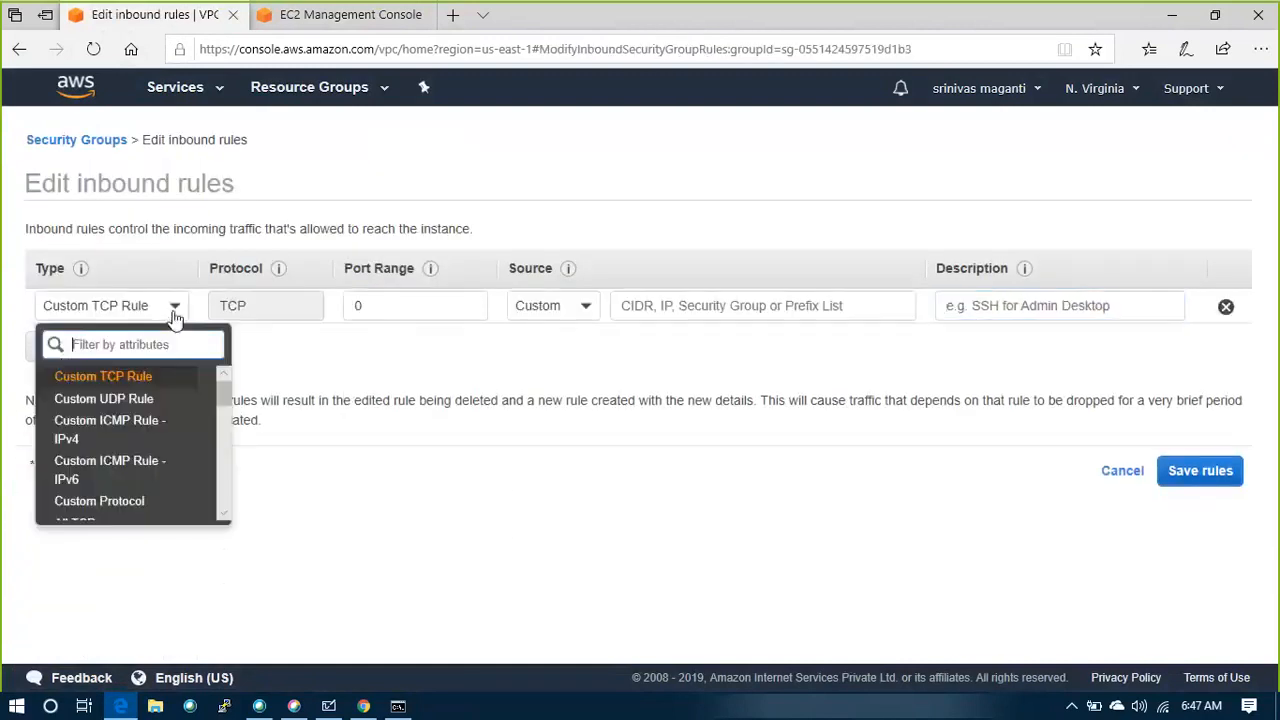
pyautogui.scroll(-2, 88, 486)
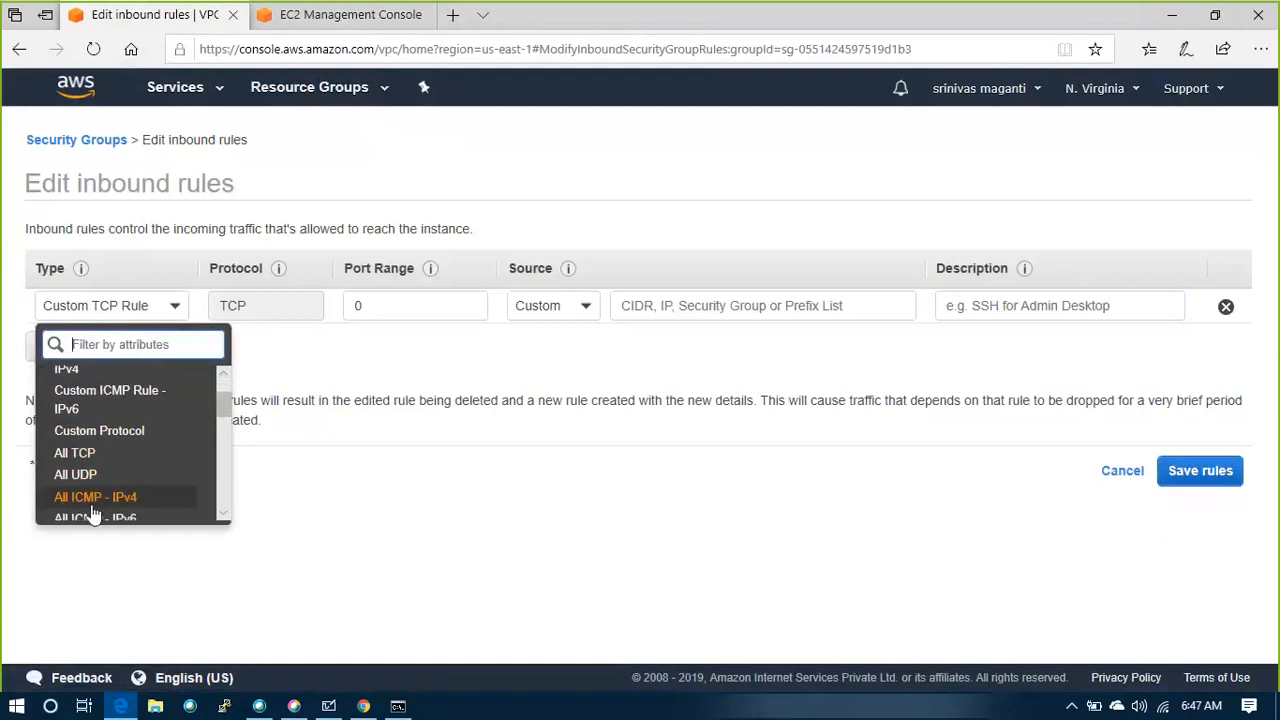
pyautogui.scroll(-1, 100, 495)
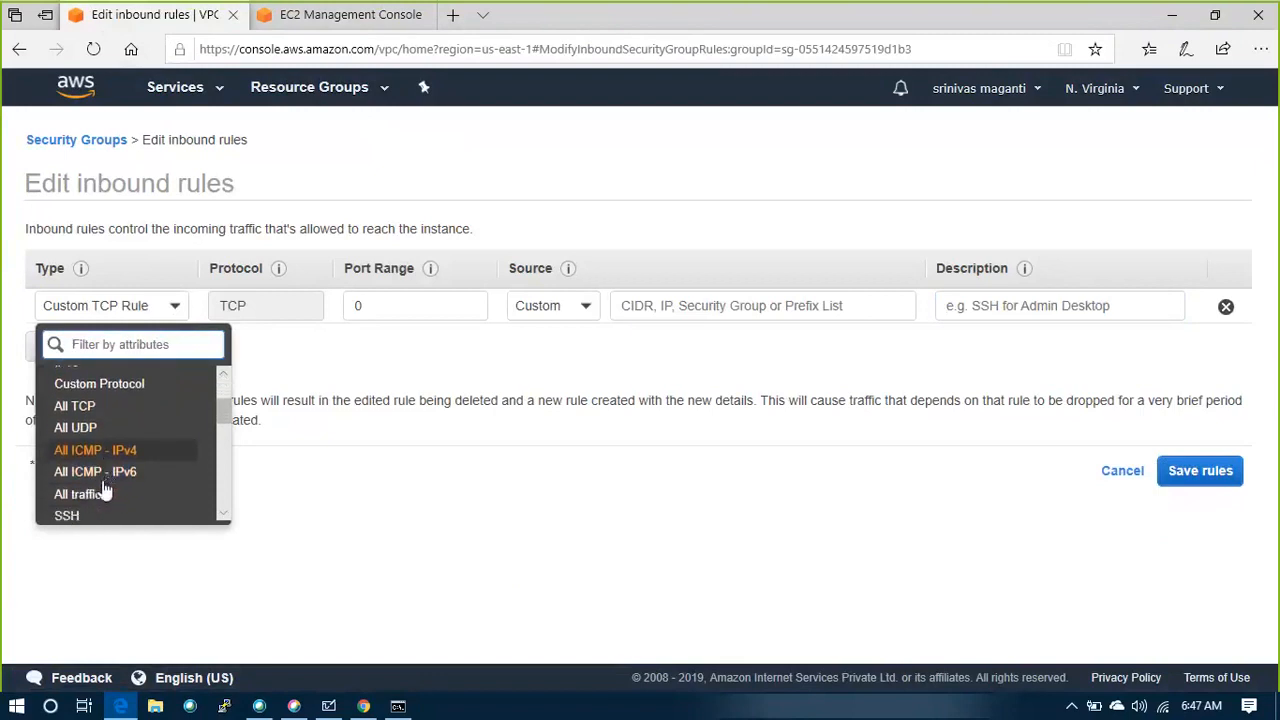
pyautogui.scroll(-1, 105, 490)
pyautogui.click(105, 491)
pyautogui.click(553, 306)
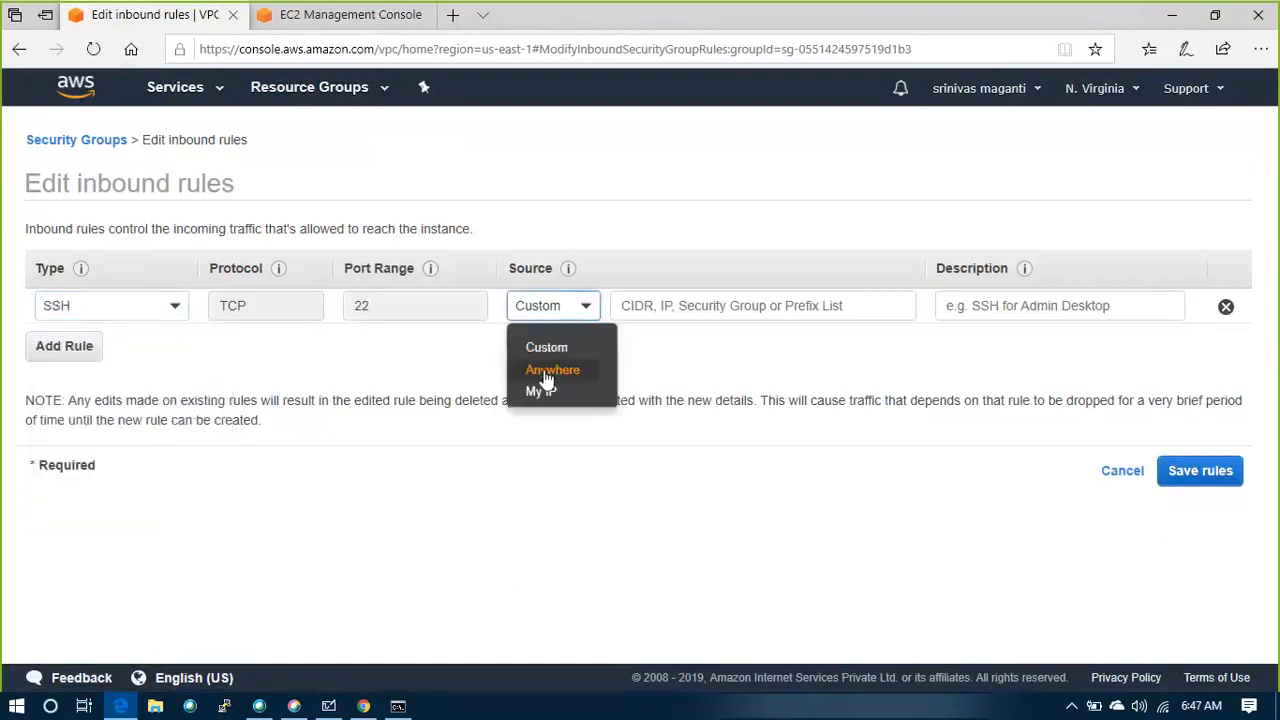
pyautogui.click(541, 391)
pyautogui.click(1218, 483)
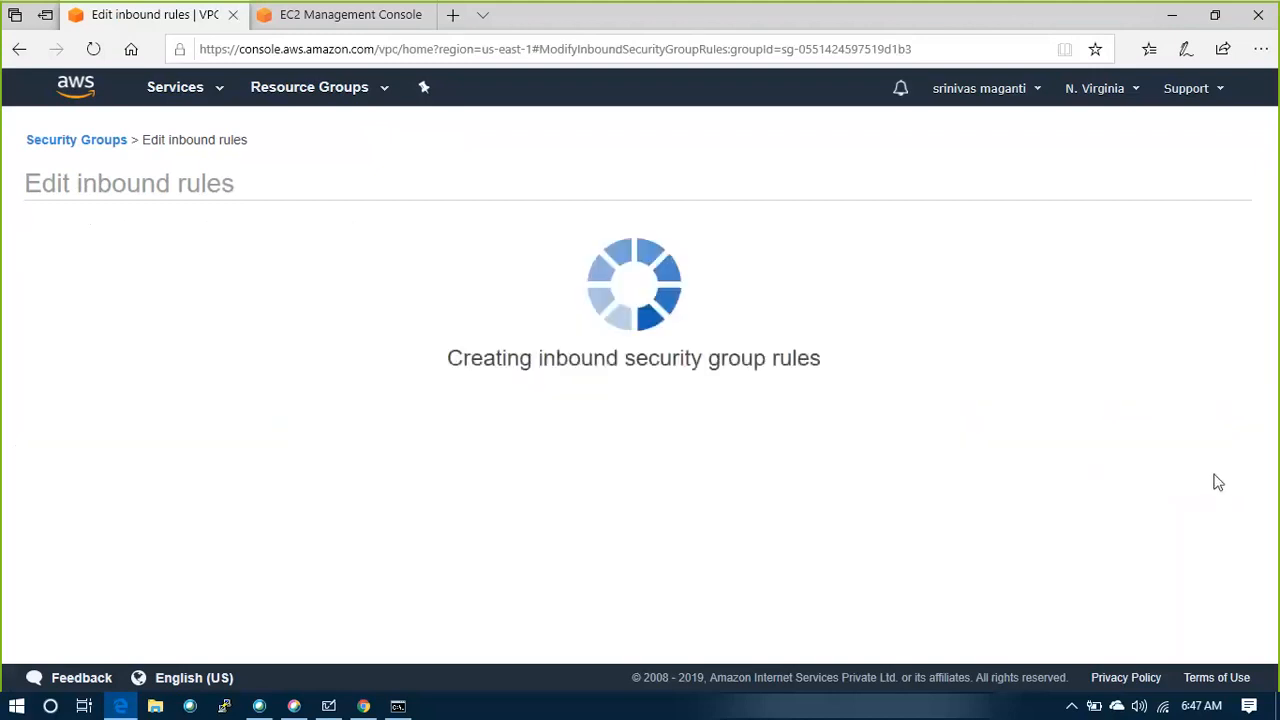
pyautogui.click(872, 306)
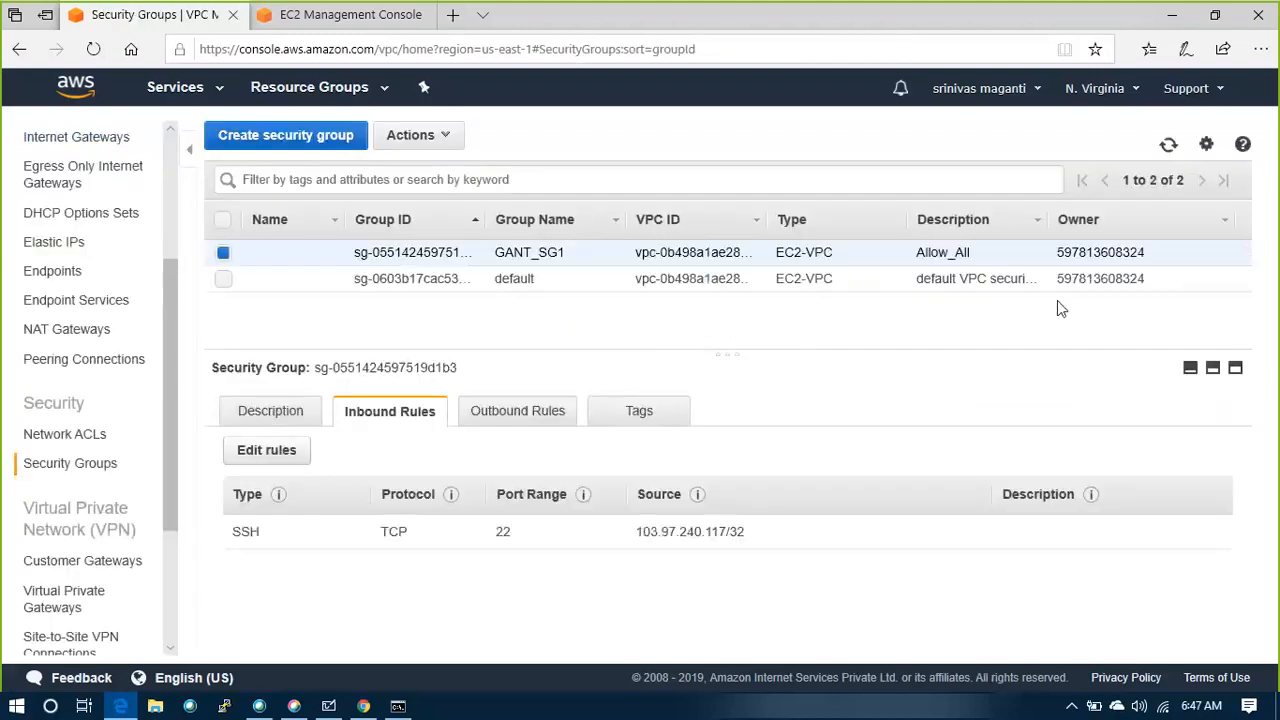
pyautogui.click(373, 280)
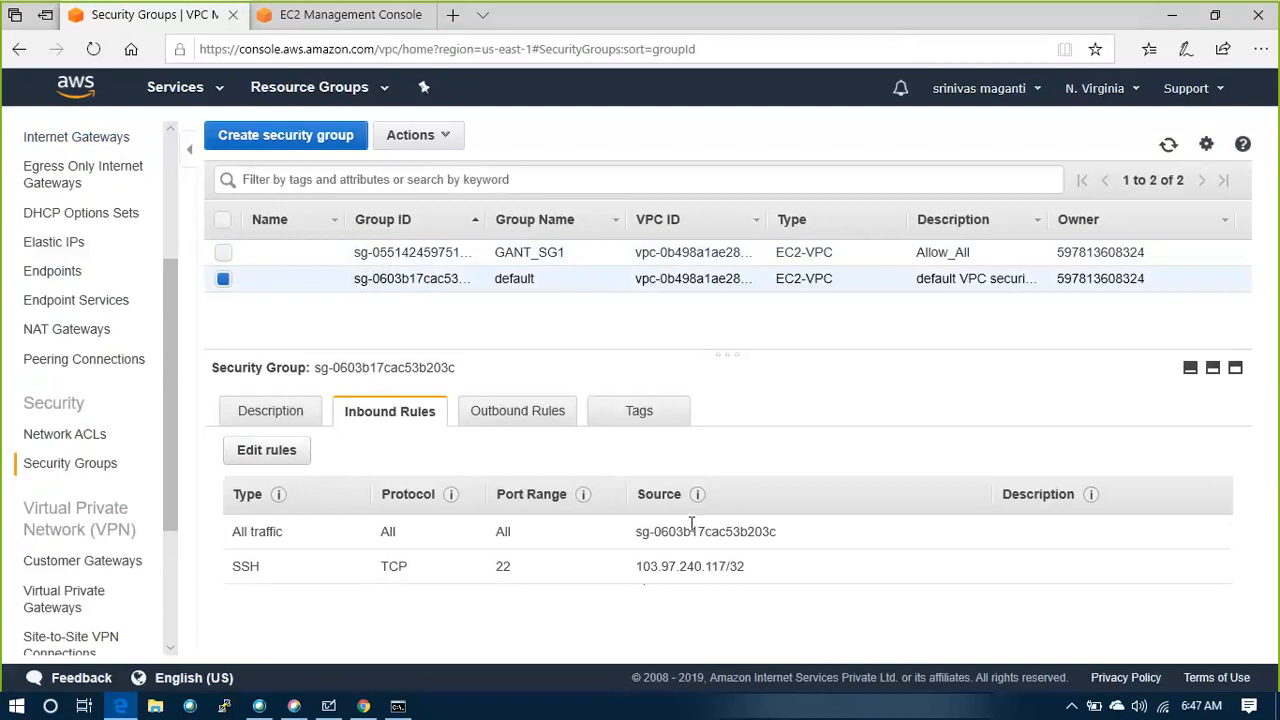
# Open the newly launched MGMTVM instance from the EC2 launch status page and copy its public DNS name
pyautogui.click(330, 22)
pyautogui.click(584, 268)
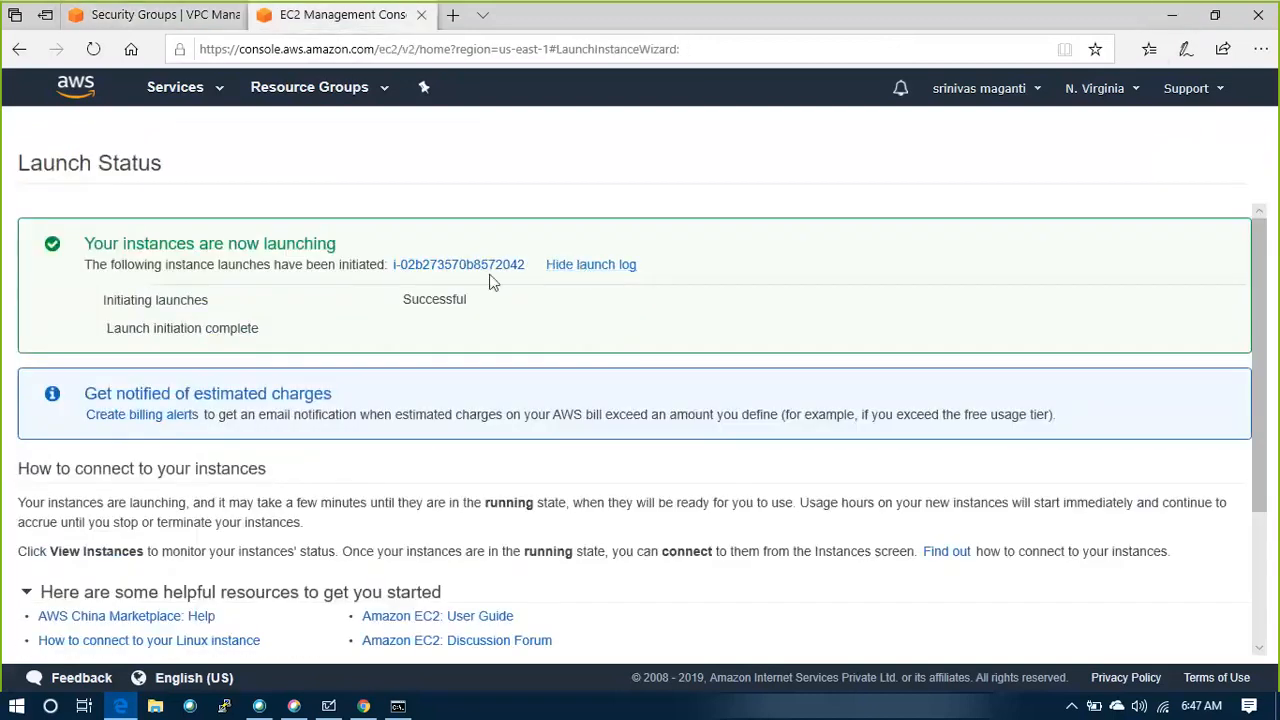
pyautogui.click(456, 266)
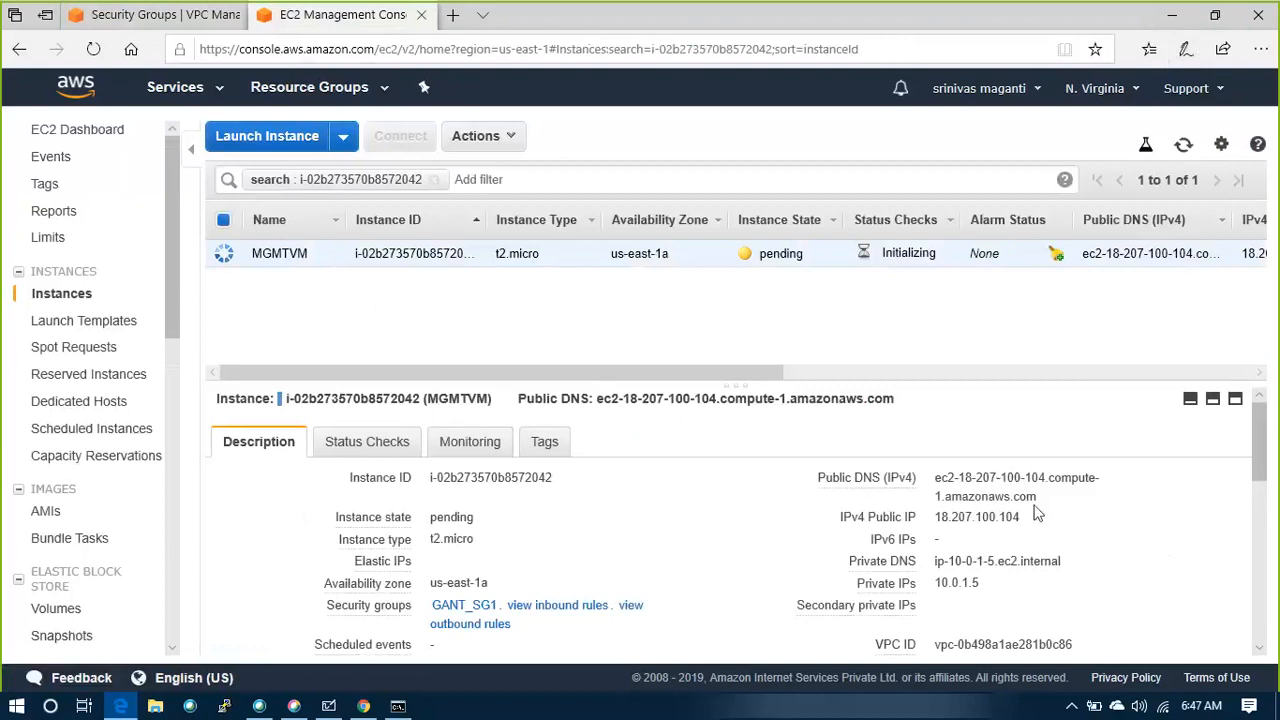
pyautogui.moveTo(1042, 497); pyautogui.dragTo(938, 477)
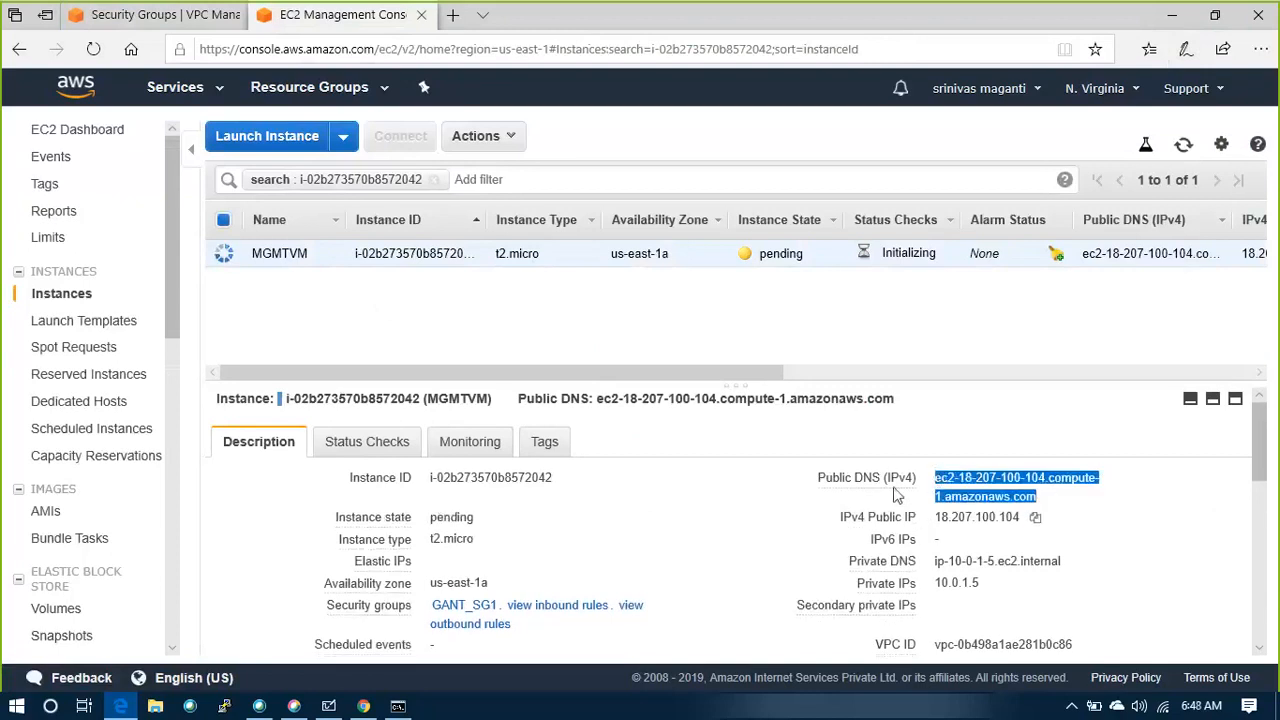
# Switch to PuTTY and set the LAB_KEY file from the Downloads folder as the private key for SSH authentication
pyautogui.hotkey('alt', 'Tab')
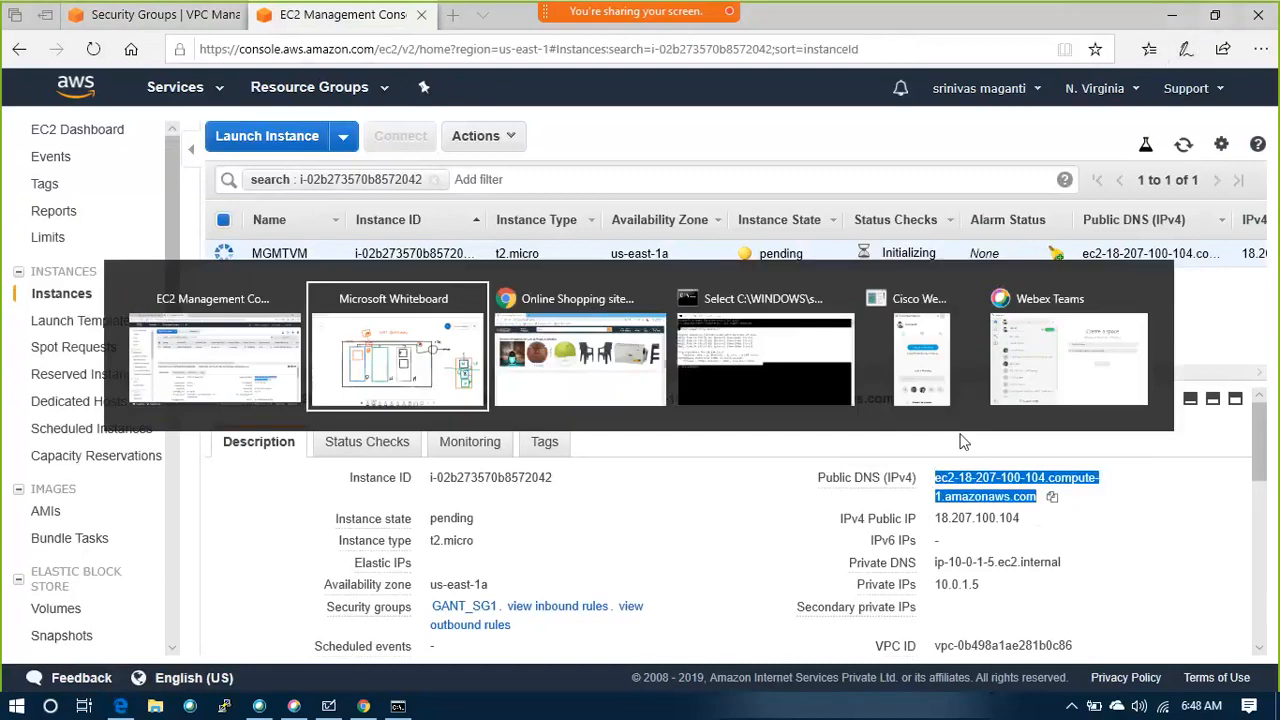
pyautogui.press('super+d')
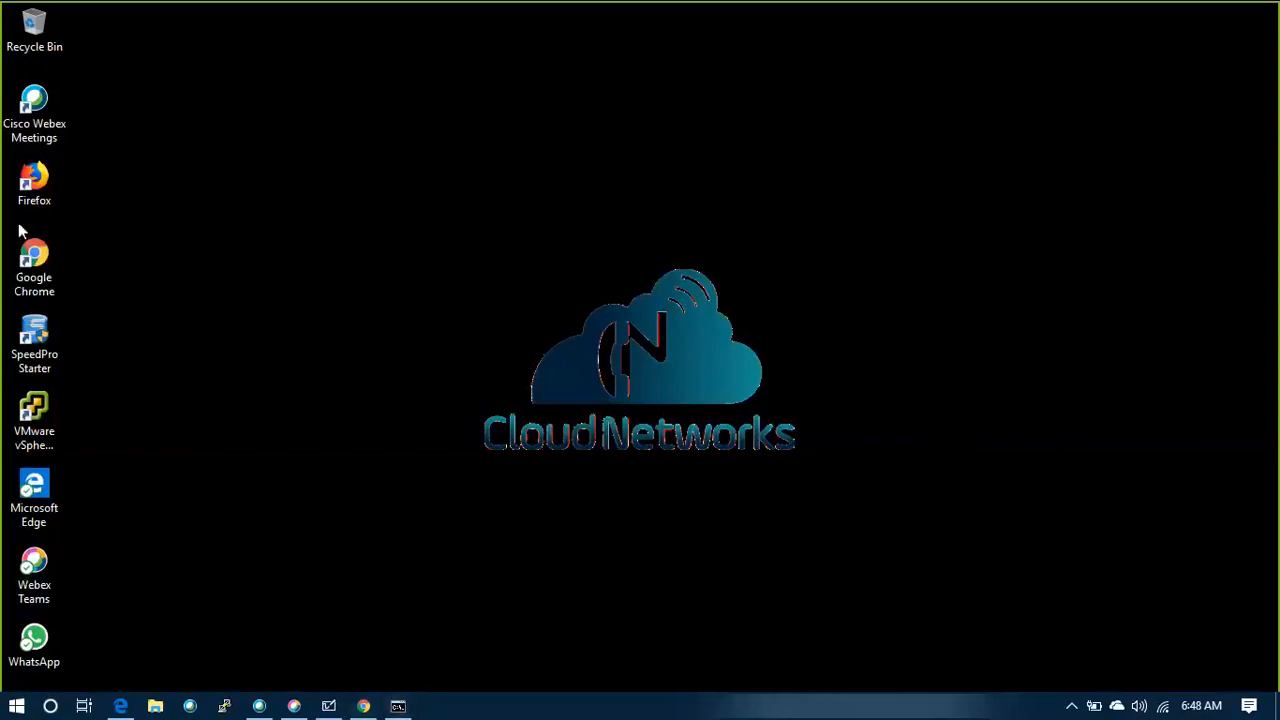
pyautogui.click(224, 706)
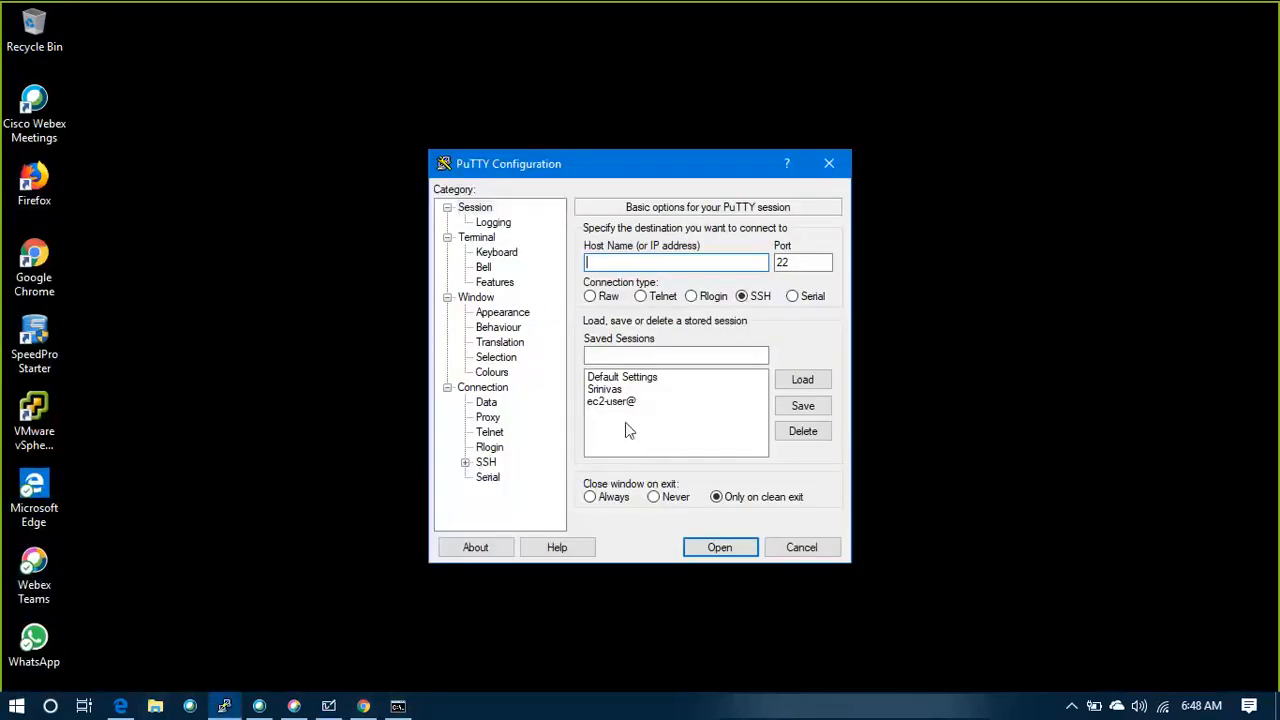
pyautogui.click(626, 403)
pyautogui.click(465, 463)
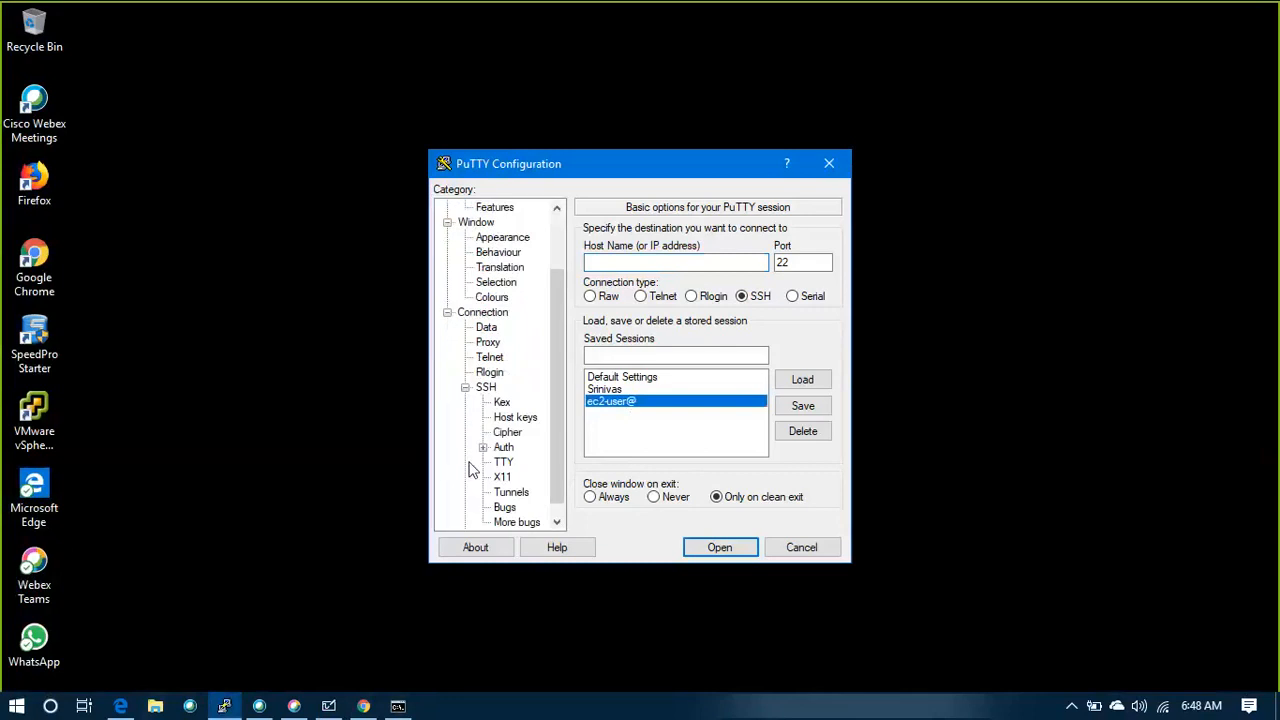
pyautogui.click(503, 448)
pyautogui.click(800, 419)
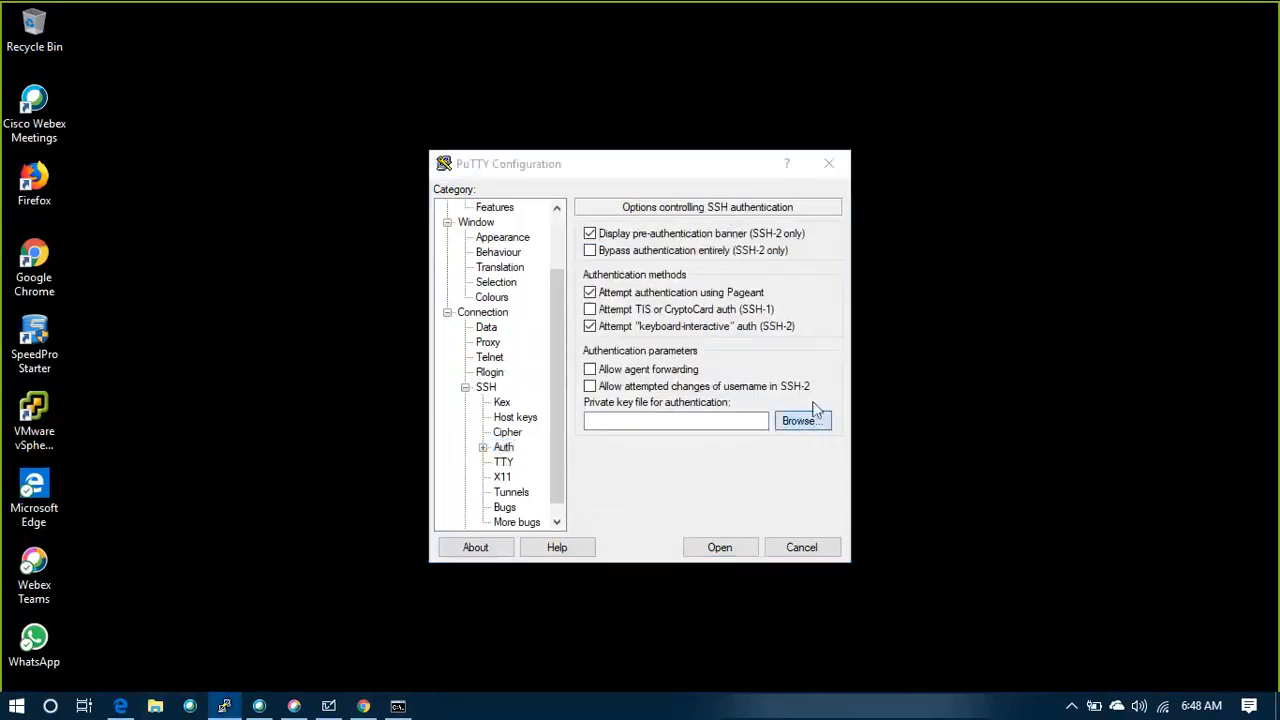
pyautogui.doubleClick(657, 369)
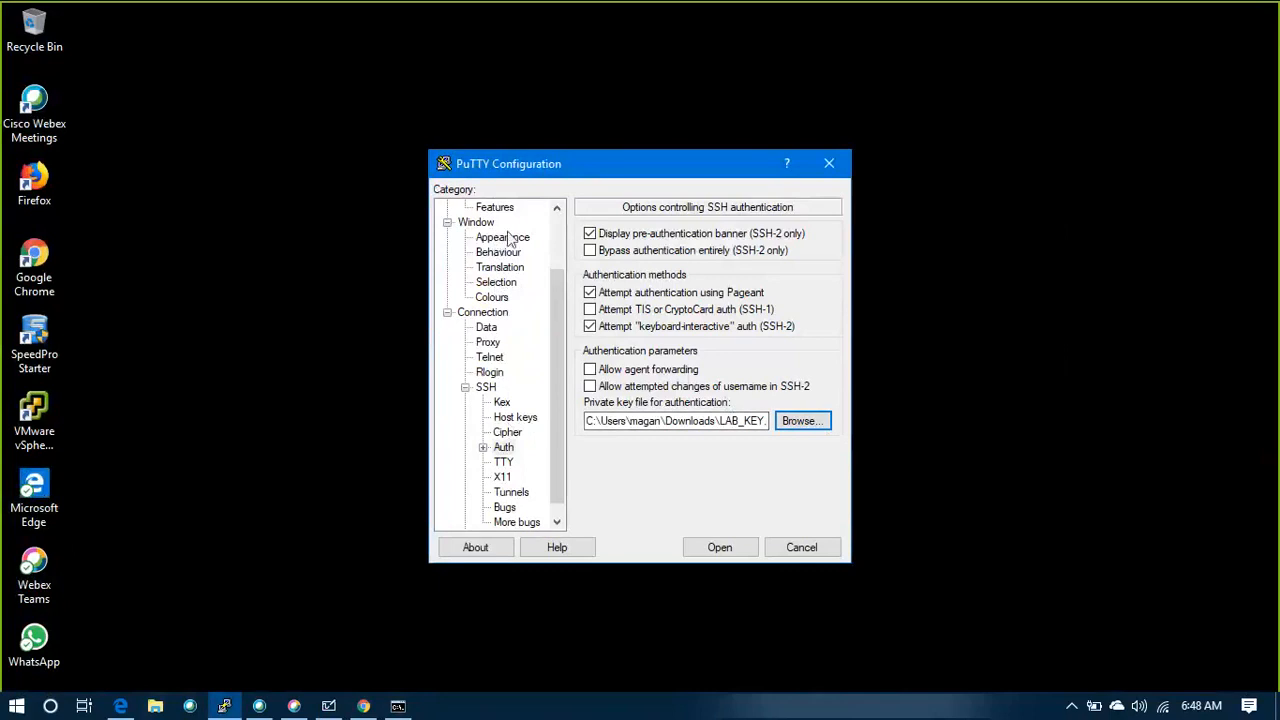
pyautogui.scroll(2, 495, 238)
pyautogui.click(478, 208)
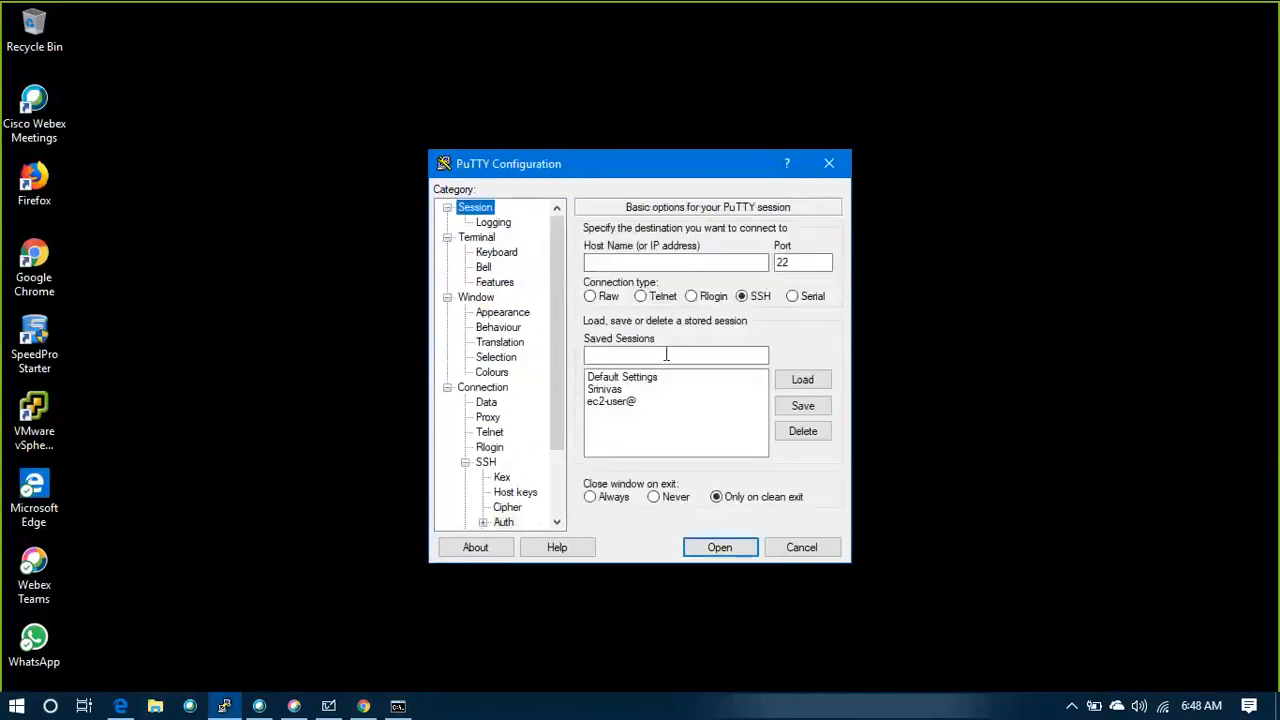
pyautogui.click(638, 401)
pyautogui.click(806, 380)
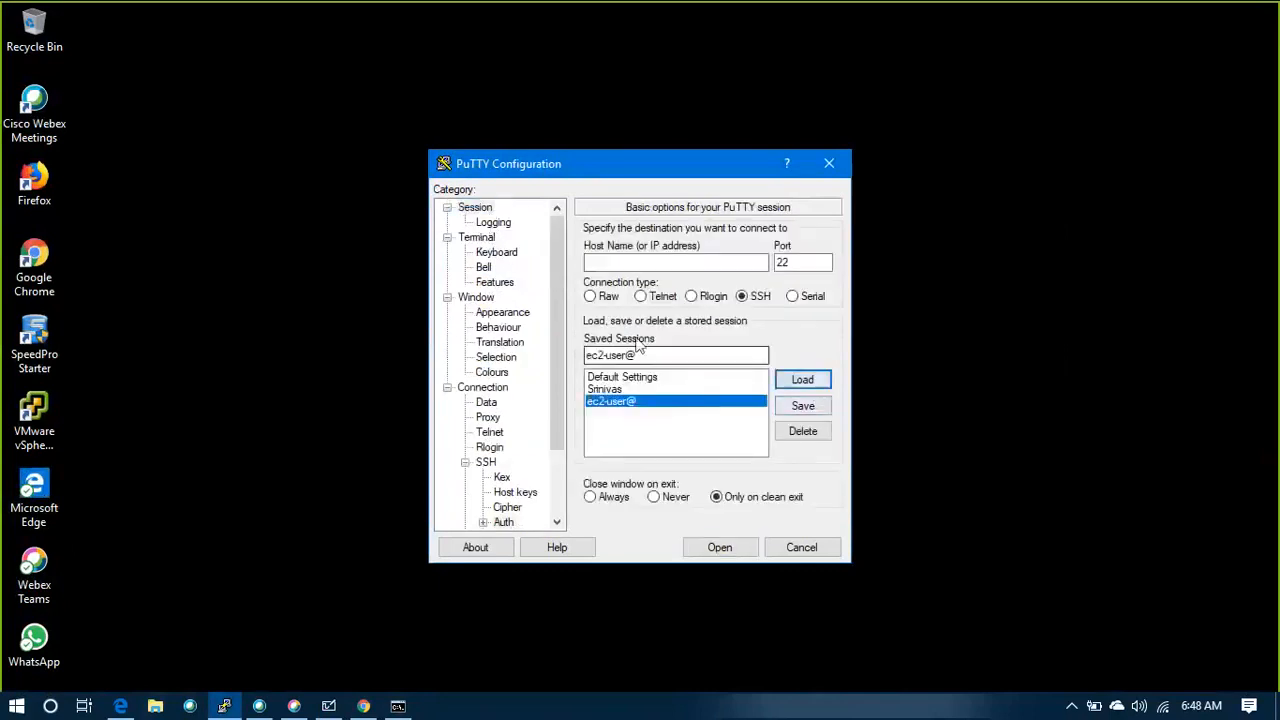
pyautogui.click(662, 262)
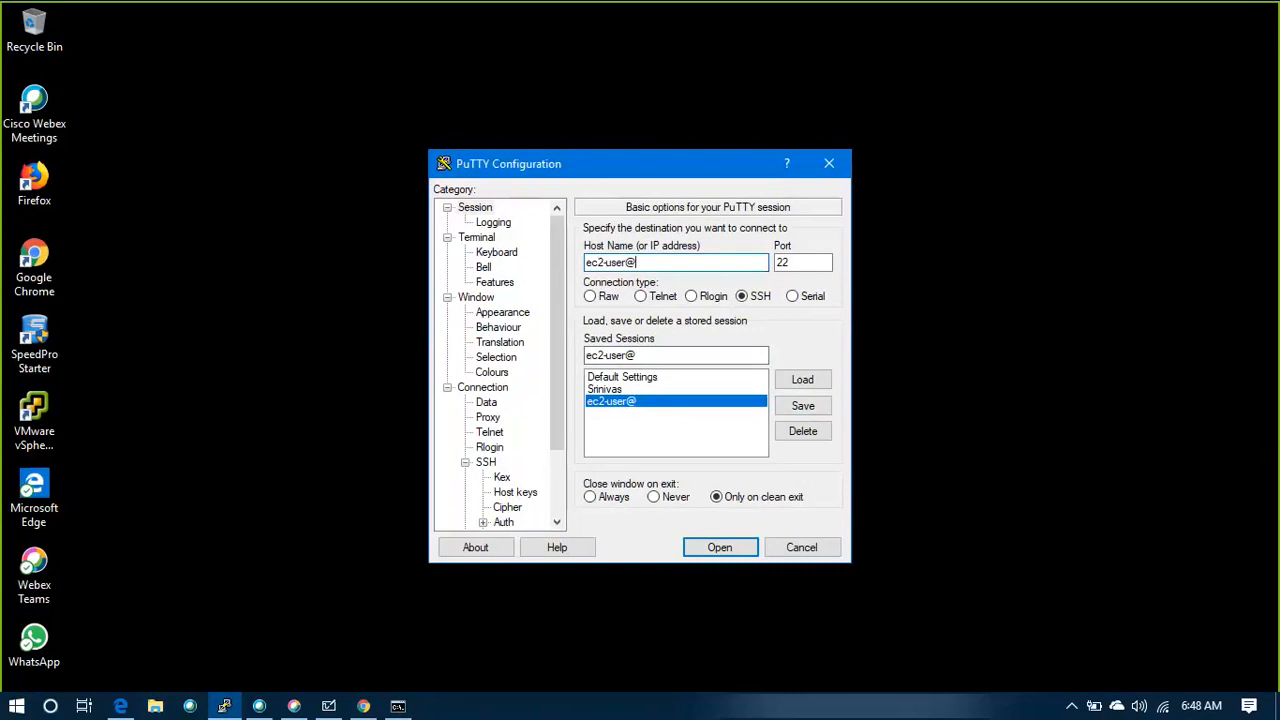
pyautogui.hotkey('ctrl', 'v')
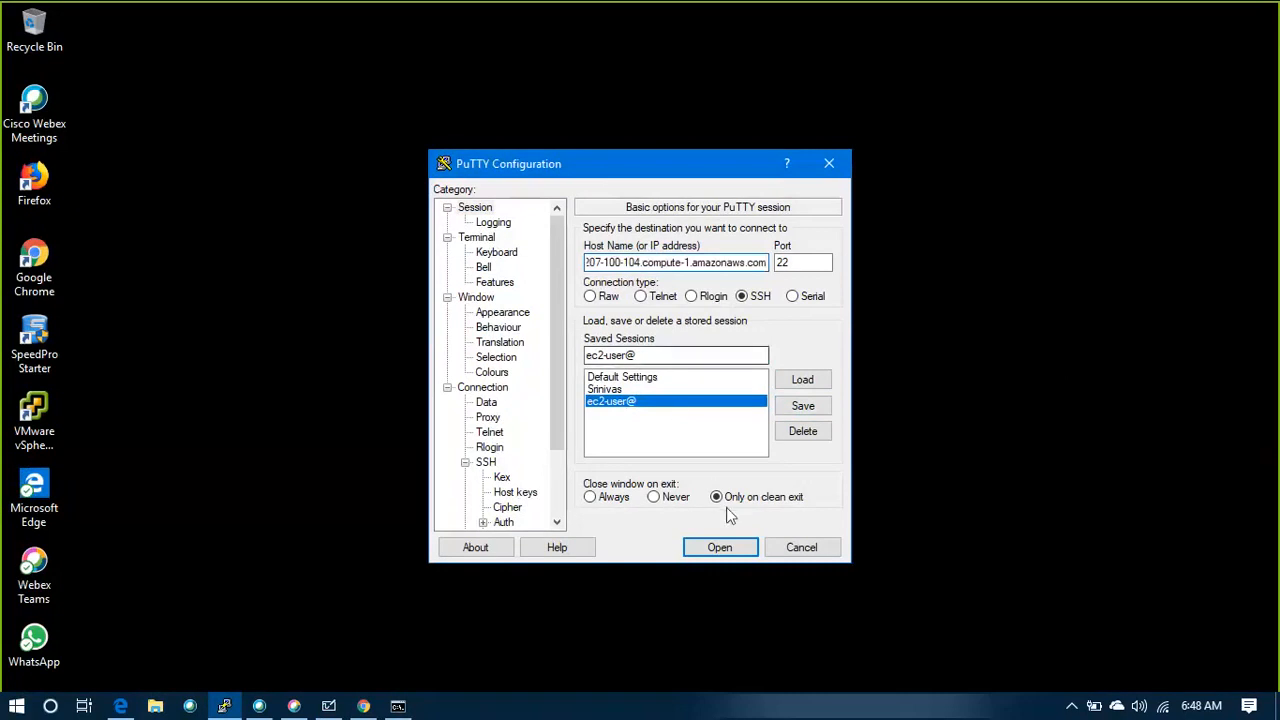
# Open the SSH connection, trust the server's host key and log in by entering the private key passphrase
pyautogui.click(724, 548)
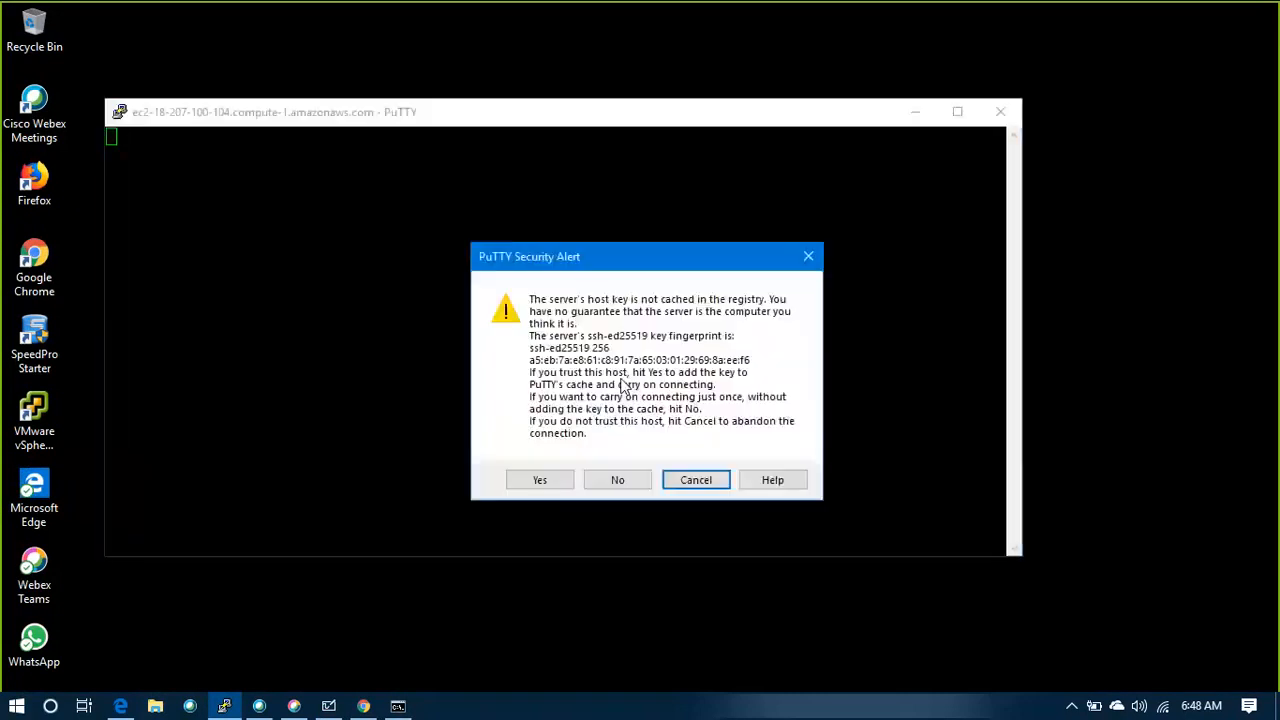
pyautogui.click(544, 480)
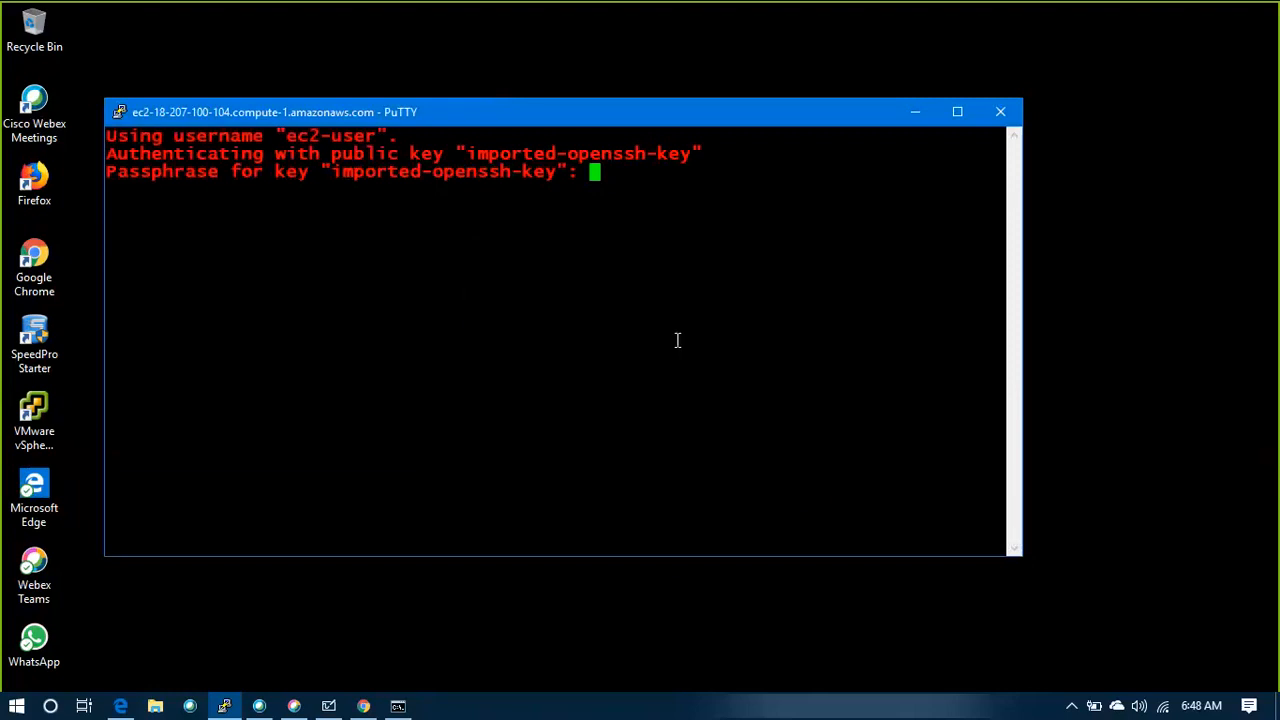
pyautogui.press('Return')
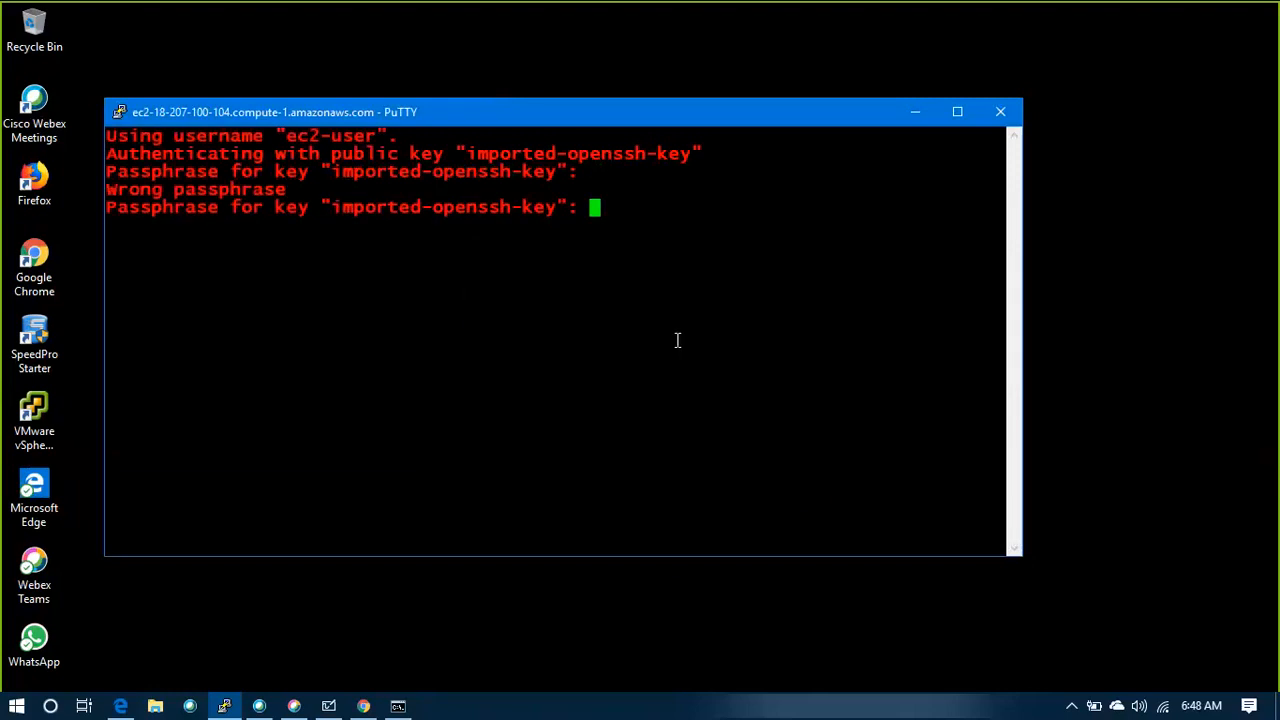
pyautogui.press('Return')
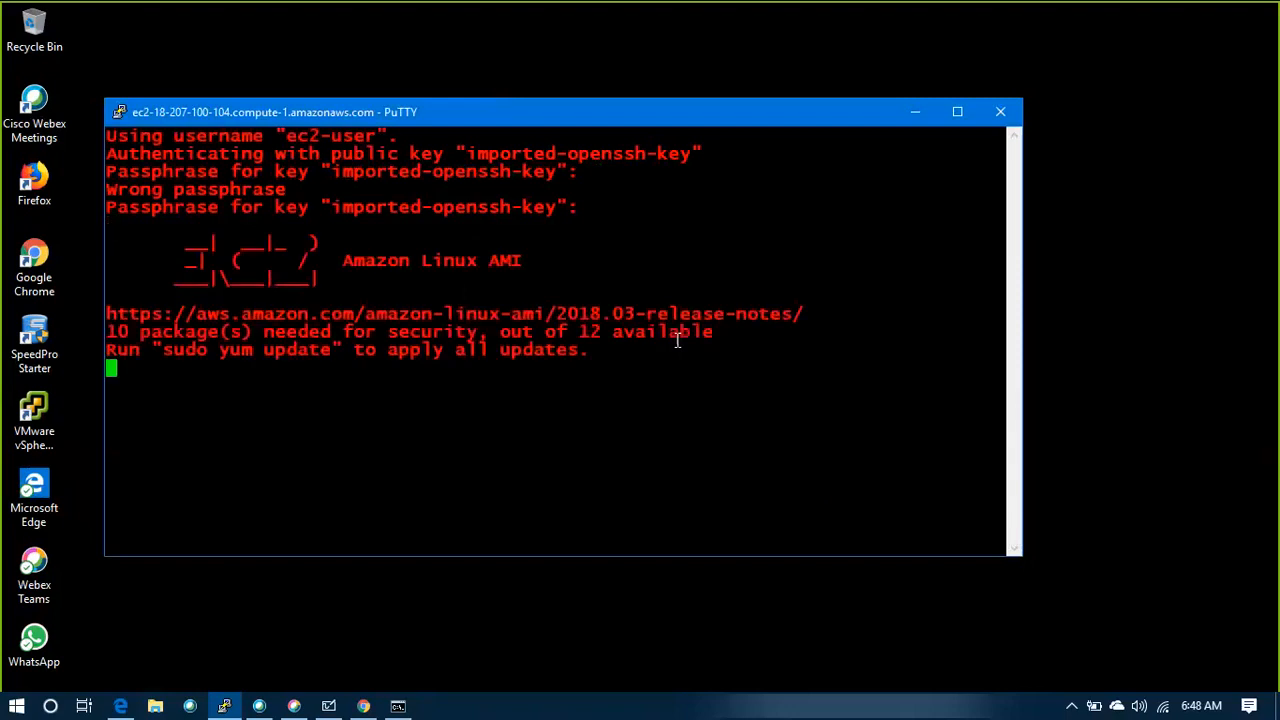
# Bring up fresh shell prompts on the instance and maximize the terminal window
pyautogui.press('Return')
pyautogui.press('Return')
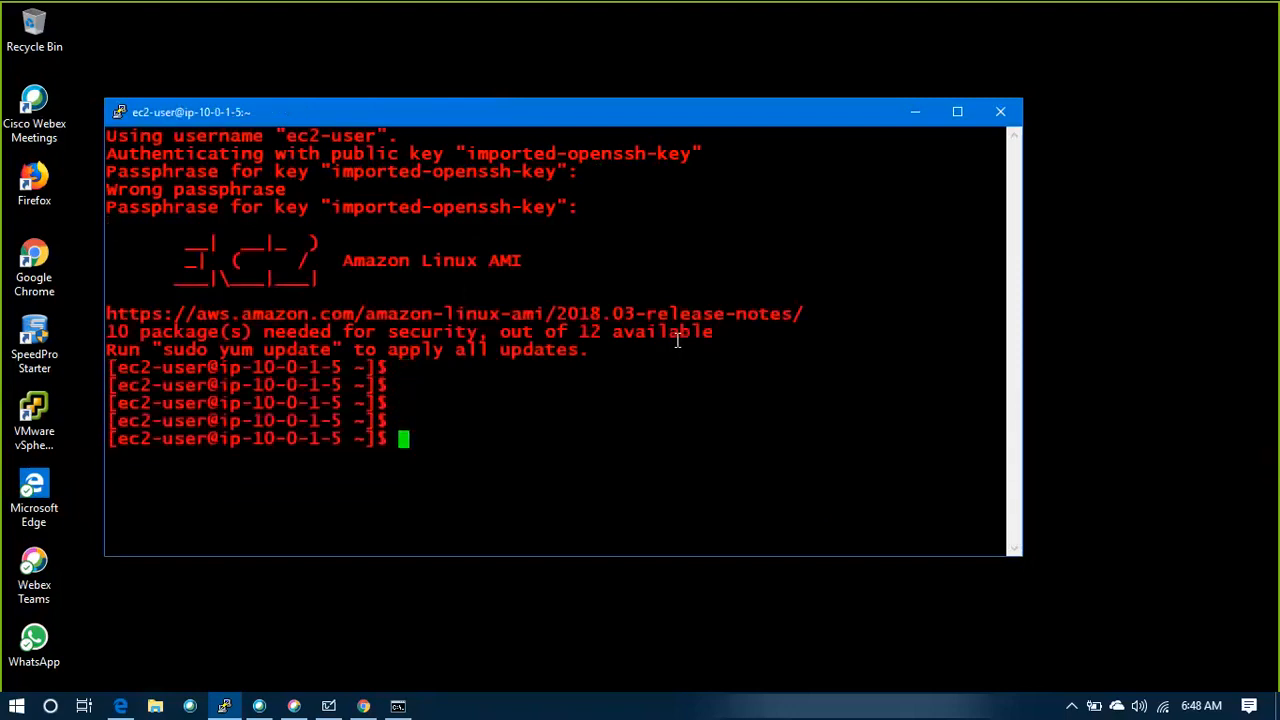
pyautogui.click(957, 112)
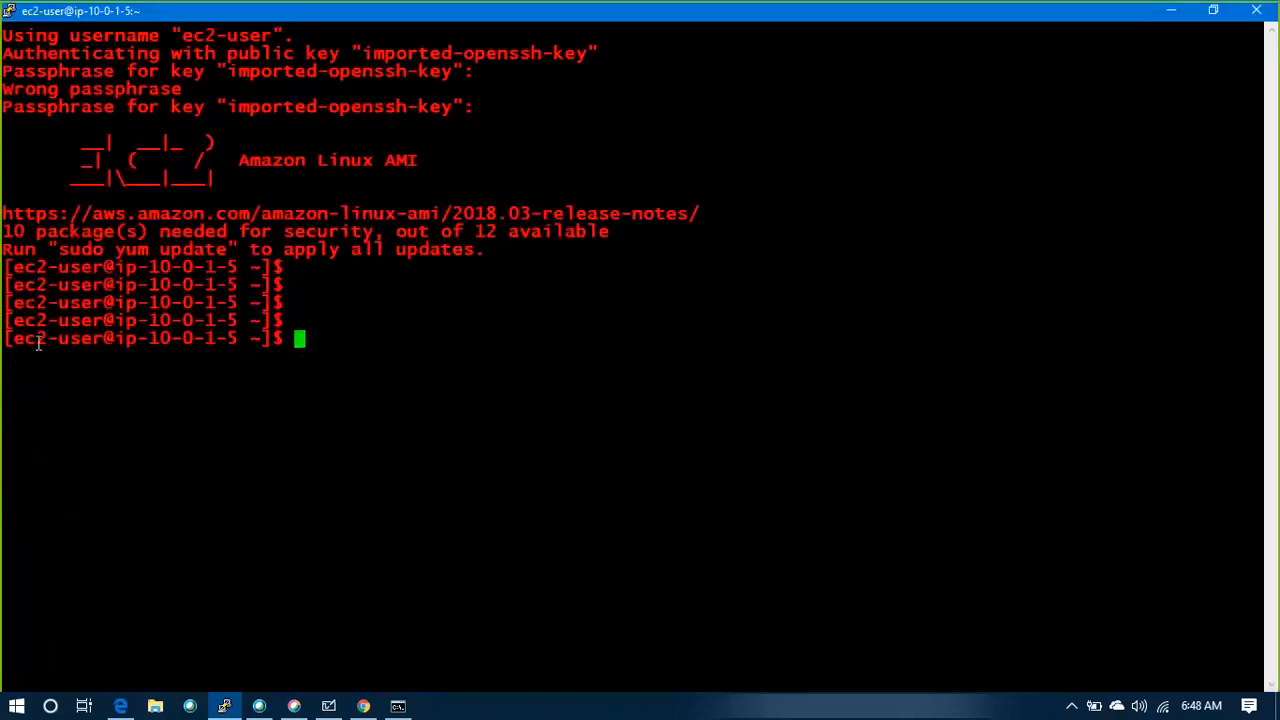
# Highlight the ec2-user@ip-10-0-1-5 login and its host name in the latest shell prompt
pyautogui.moveTo(18, 339); pyautogui.dragTo(248, 339)
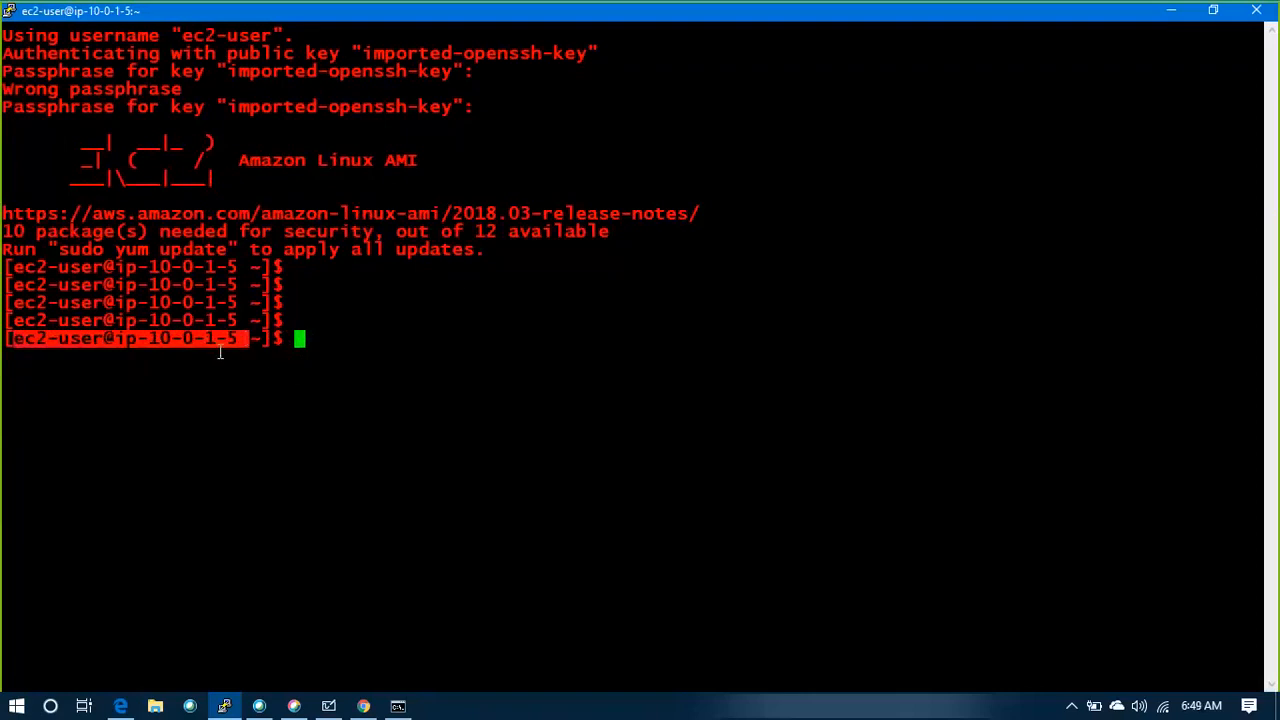
pyautogui.doubleClick(213, 339)
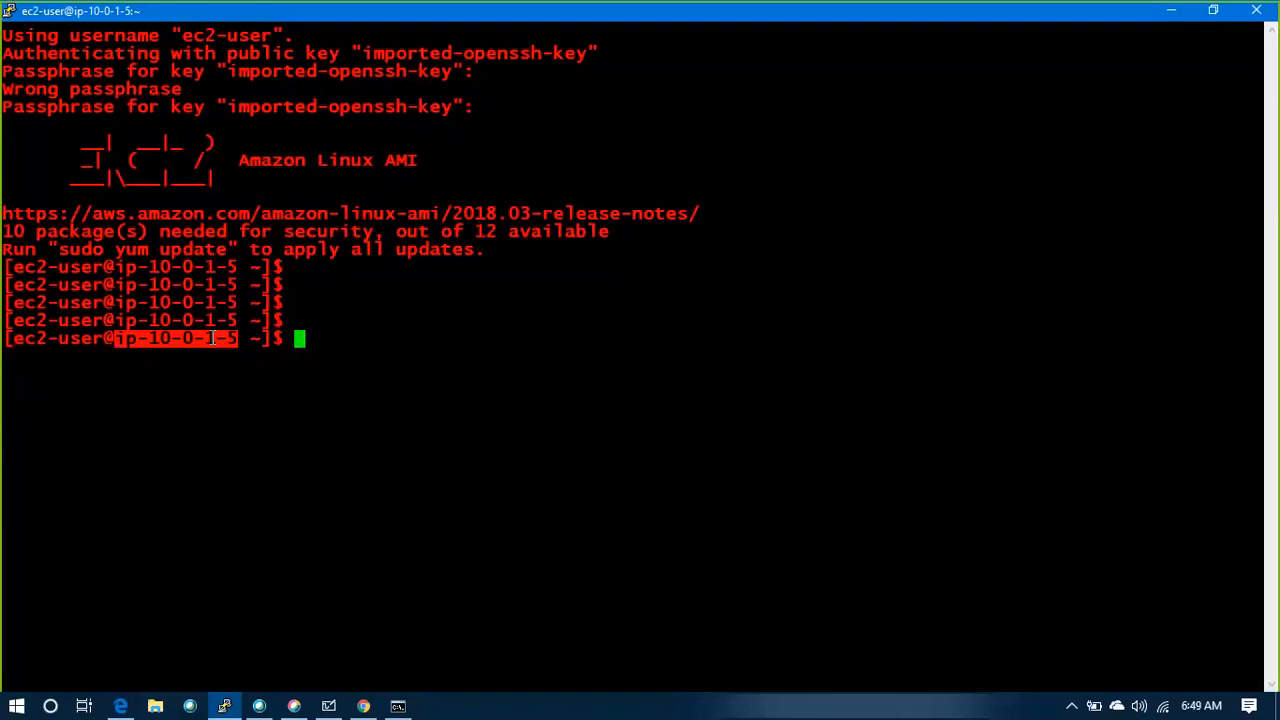
pyautogui.doubleClick(212, 339)
pyautogui.click(213, 339)
# Switch to the AWS console in Edge and start a new instance launch with Amazon Linux AMI 2018.03.0 (HVM)
pyautogui.hotkey('alt', 'Tab')
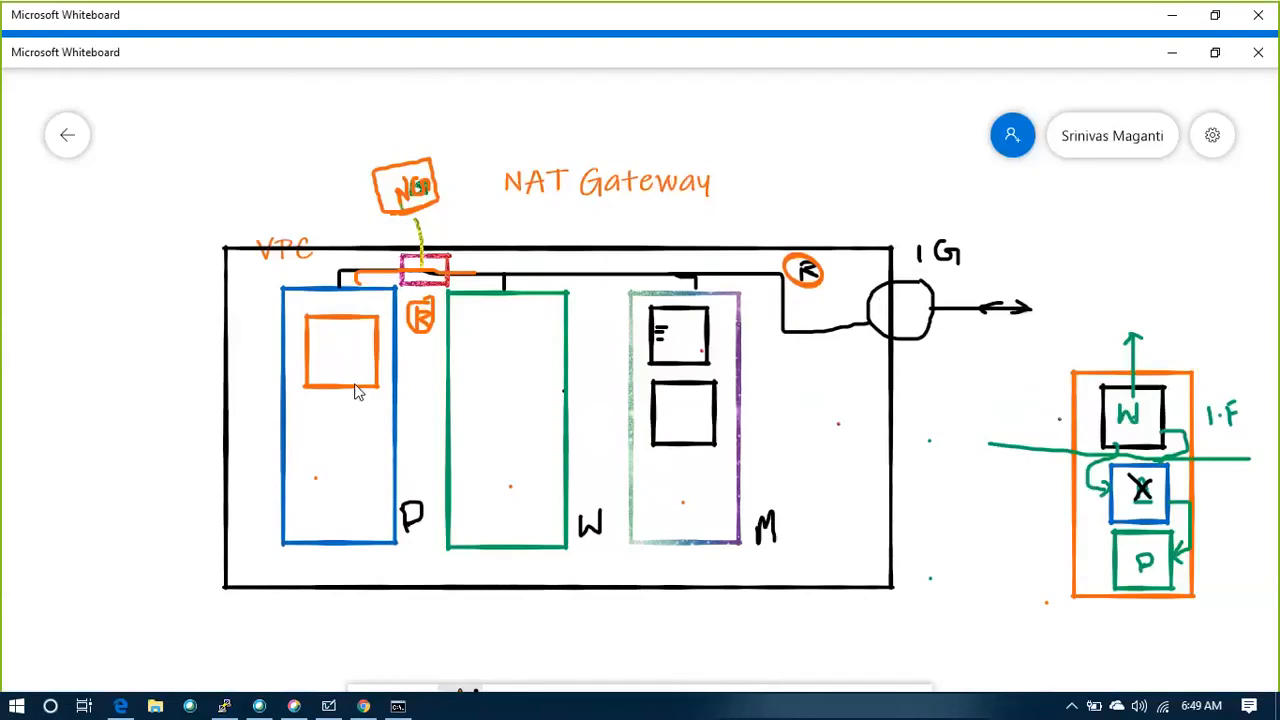
pyautogui.hotkey('alt', 'Tab')
pyautogui.hotkey('alt', 'Tab')
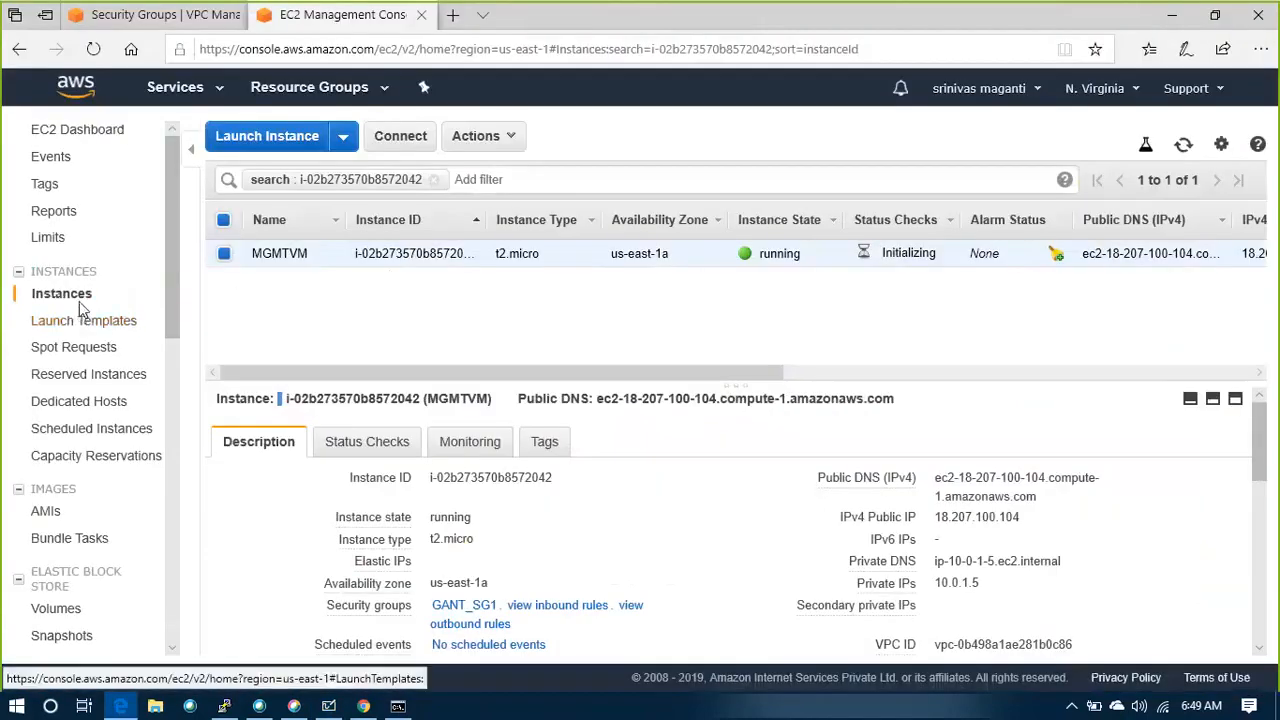
pyautogui.click(267, 136)
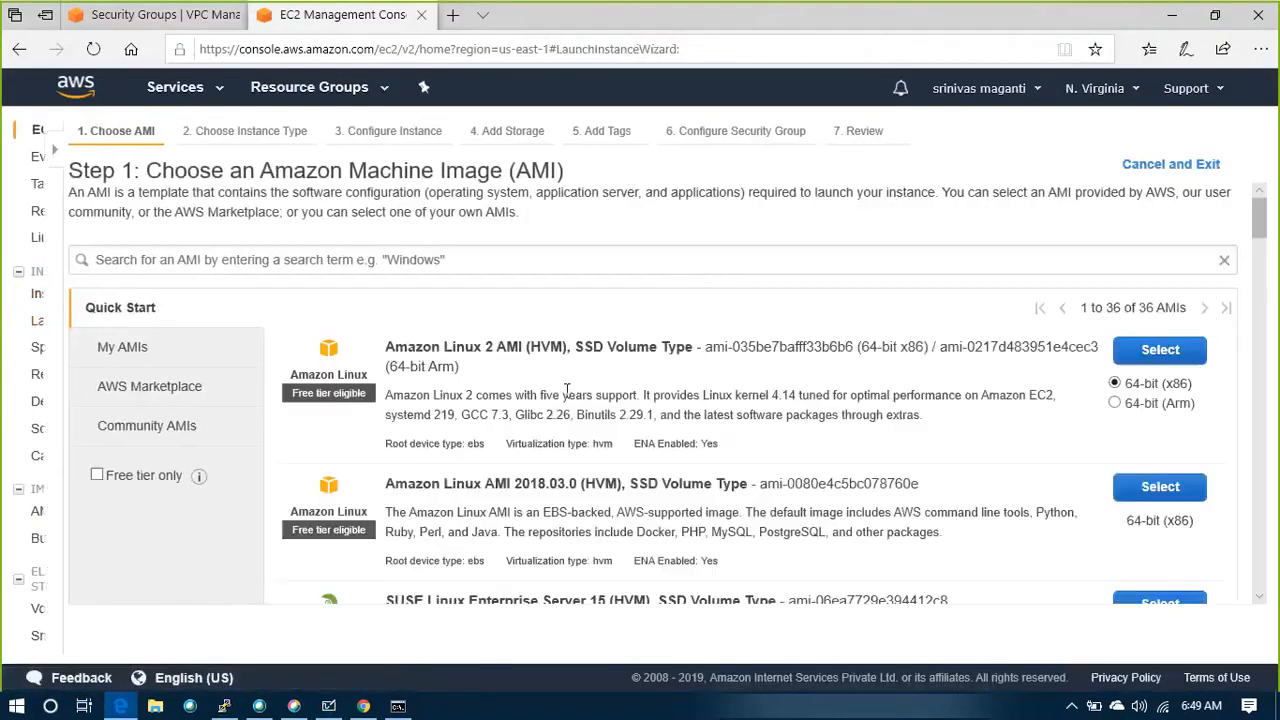
pyautogui.click(1134, 487)
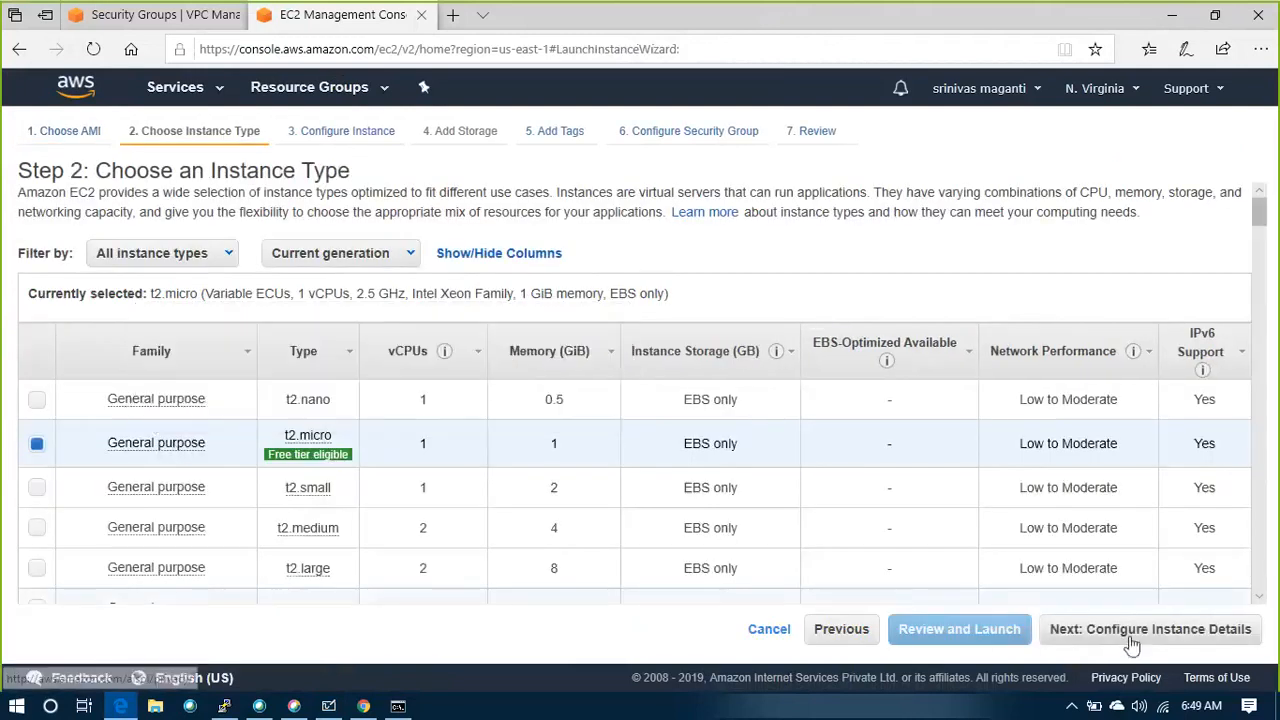
# Keep the t2.micro type, place the instance in the DB_SUB3 subnet of the GANT VPC and enable auto-assigned public IP
pyautogui.scroll(-1, 726, 503)
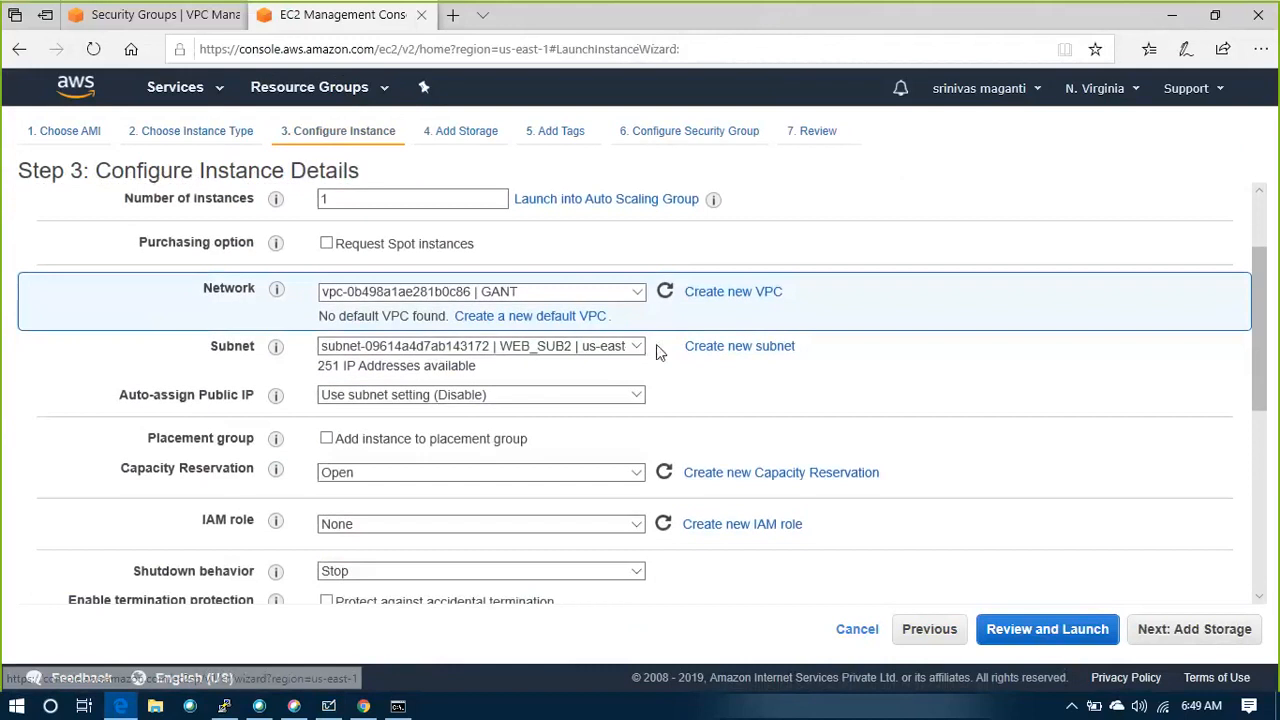
pyautogui.click(636, 347)
pyautogui.click(638, 350)
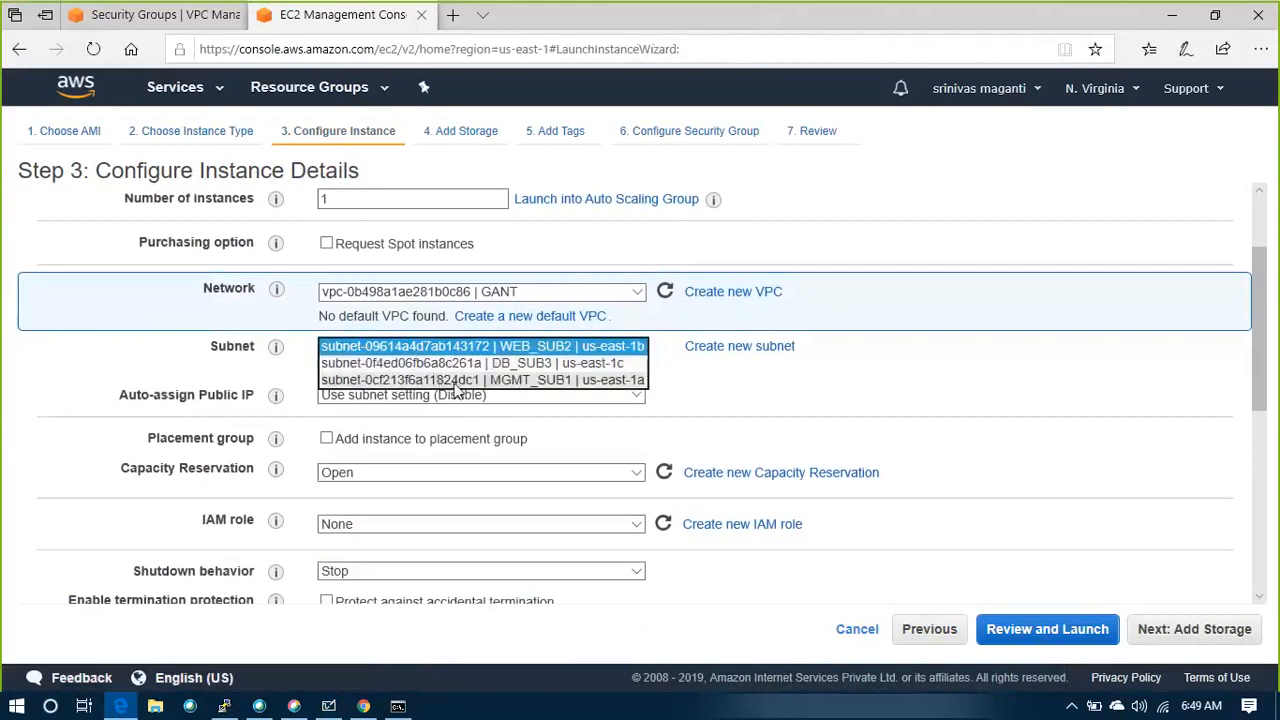
pyautogui.click(465, 363)
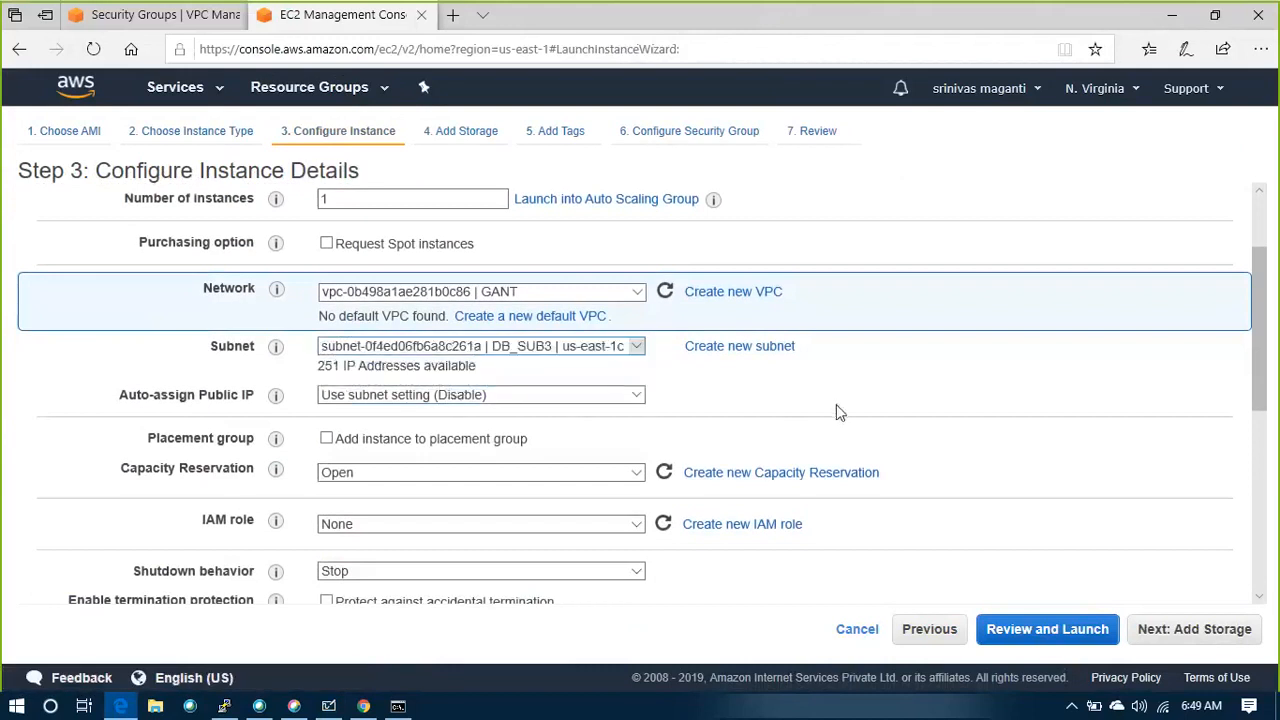
pyautogui.scroll(-2, 267, 415)
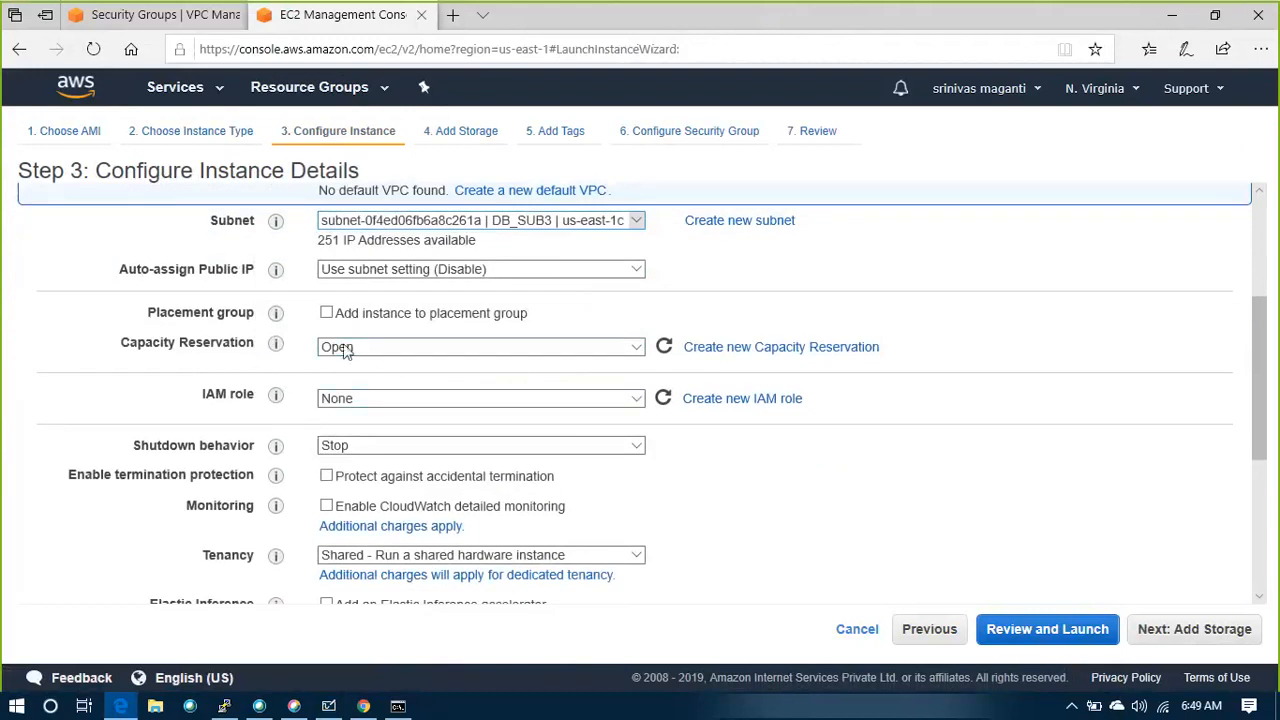
pyautogui.click(370, 280)
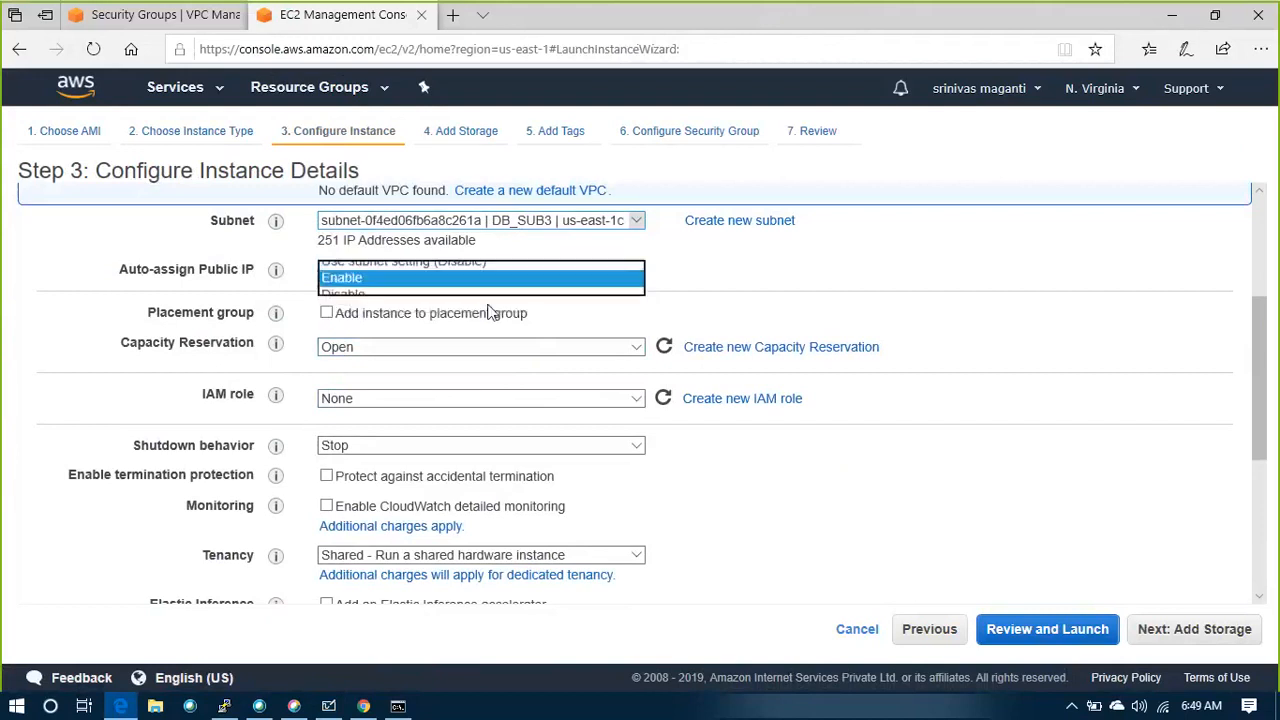
pyautogui.click(360, 287)
pyautogui.scroll(-3, 500, 447)
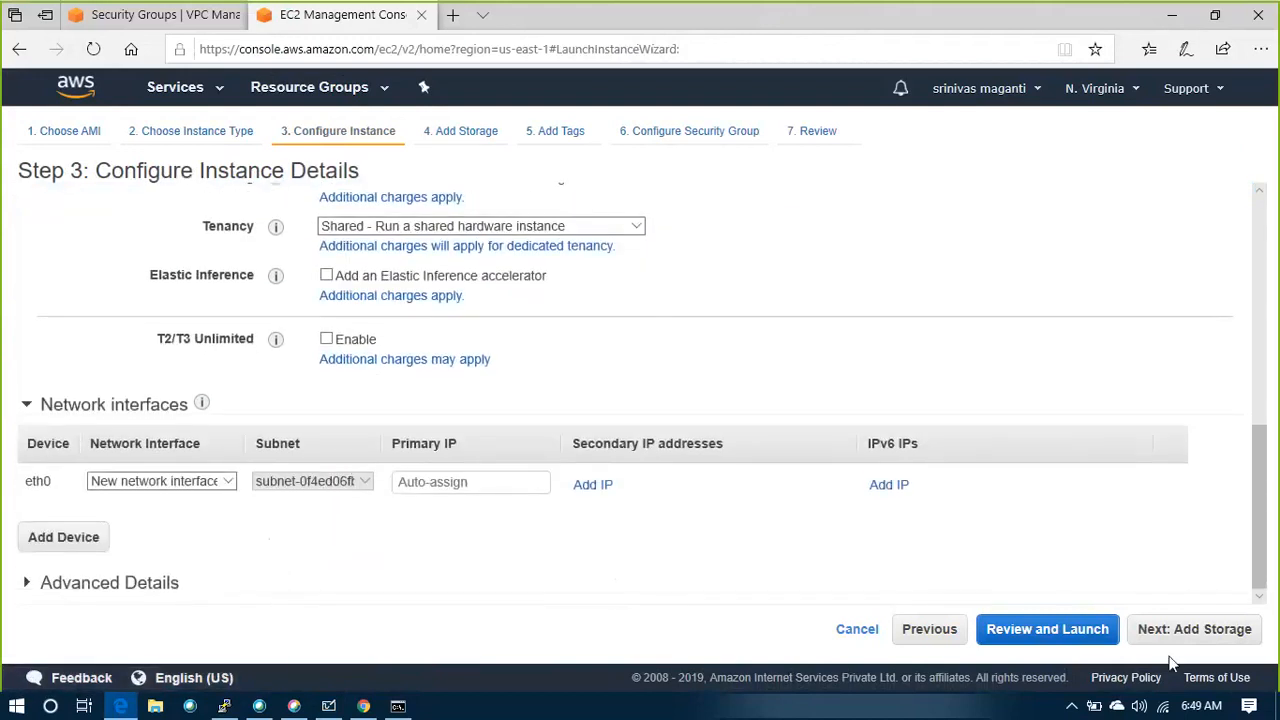
# Keep the default storage, leave the tags empty and assign the existing GANT_SG1 security group to the instance
pyautogui.click(1195, 637)
pyautogui.click(1197, 637)
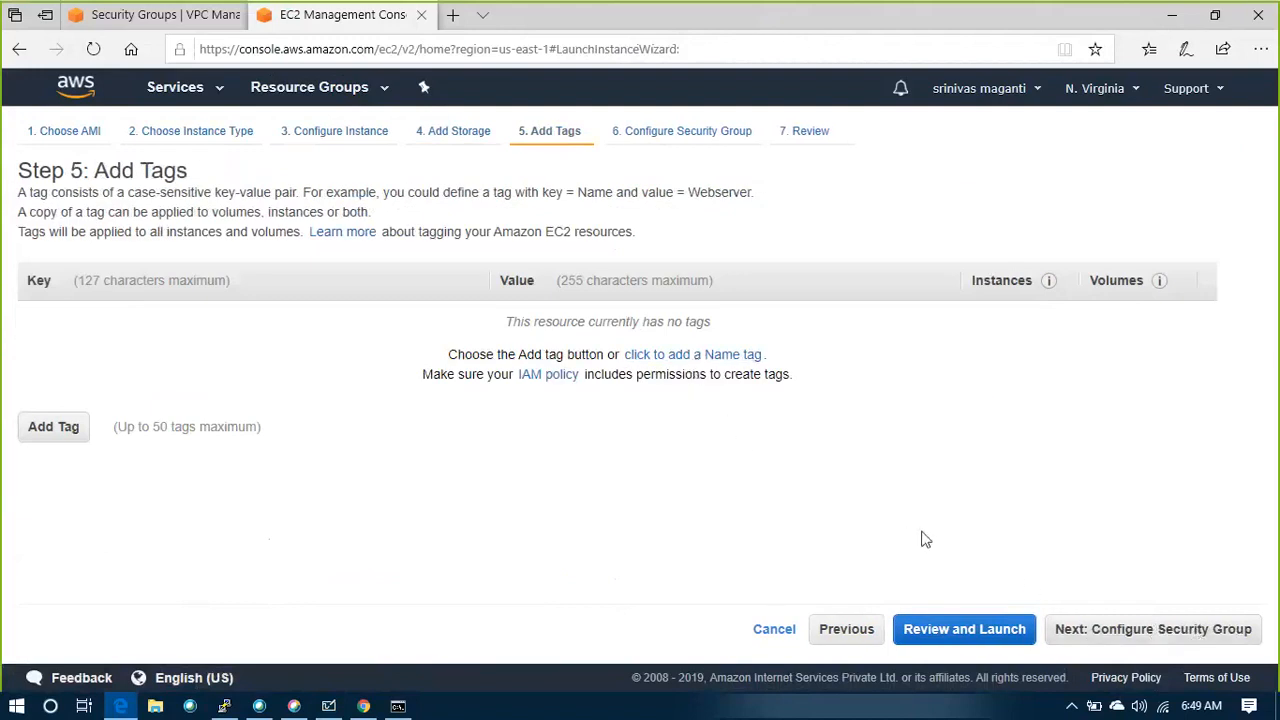
pyautogui.click(1124, 629)
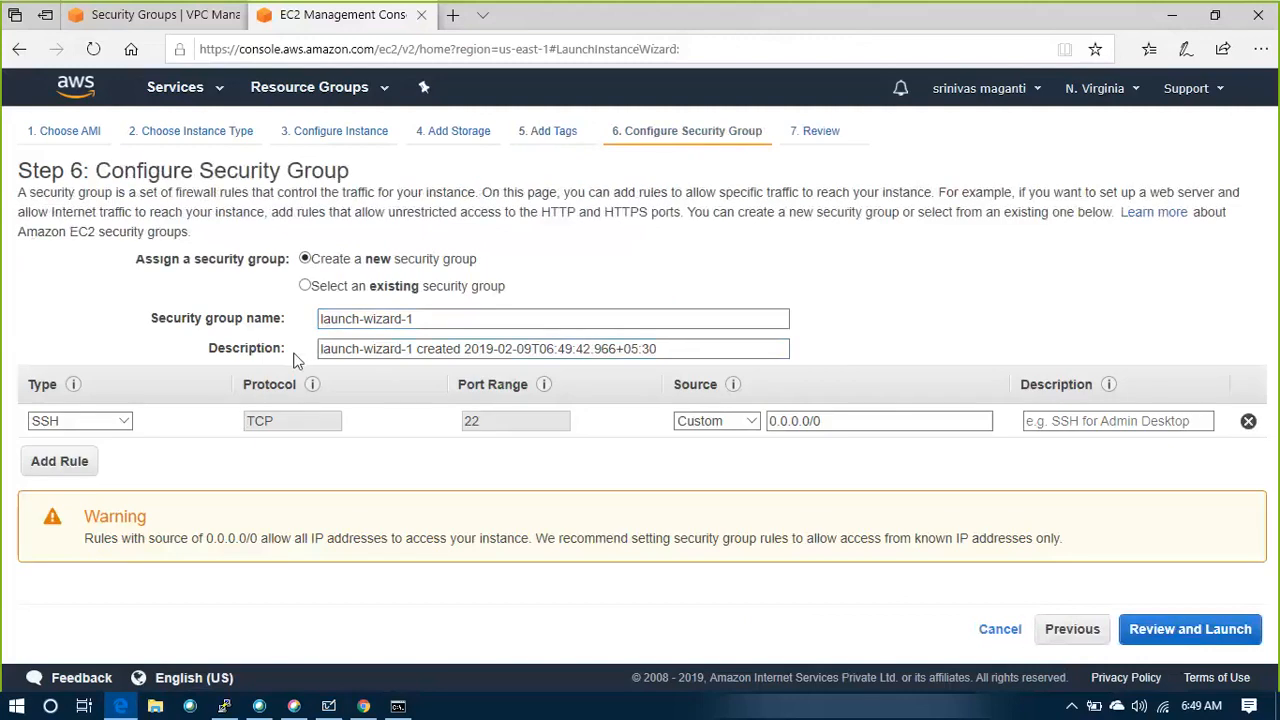
pyautogui.click(1072, 630)
pyautogui.click(1078, 638)
pyautogui.click(364, 289)
pyautogui.click(36, 389)
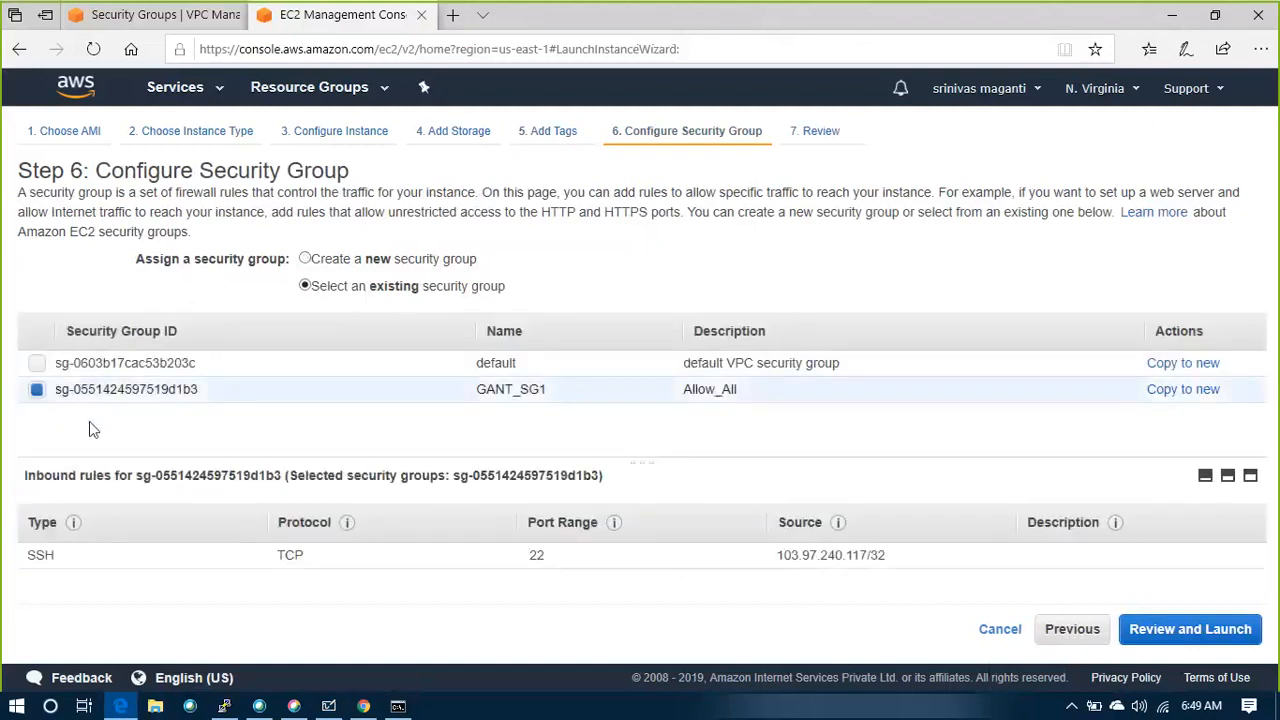
# Review and launch the instance with the existing LAB_KEY key pair, acknowledging access to the private key file
pyautogui.click(1216, 636)
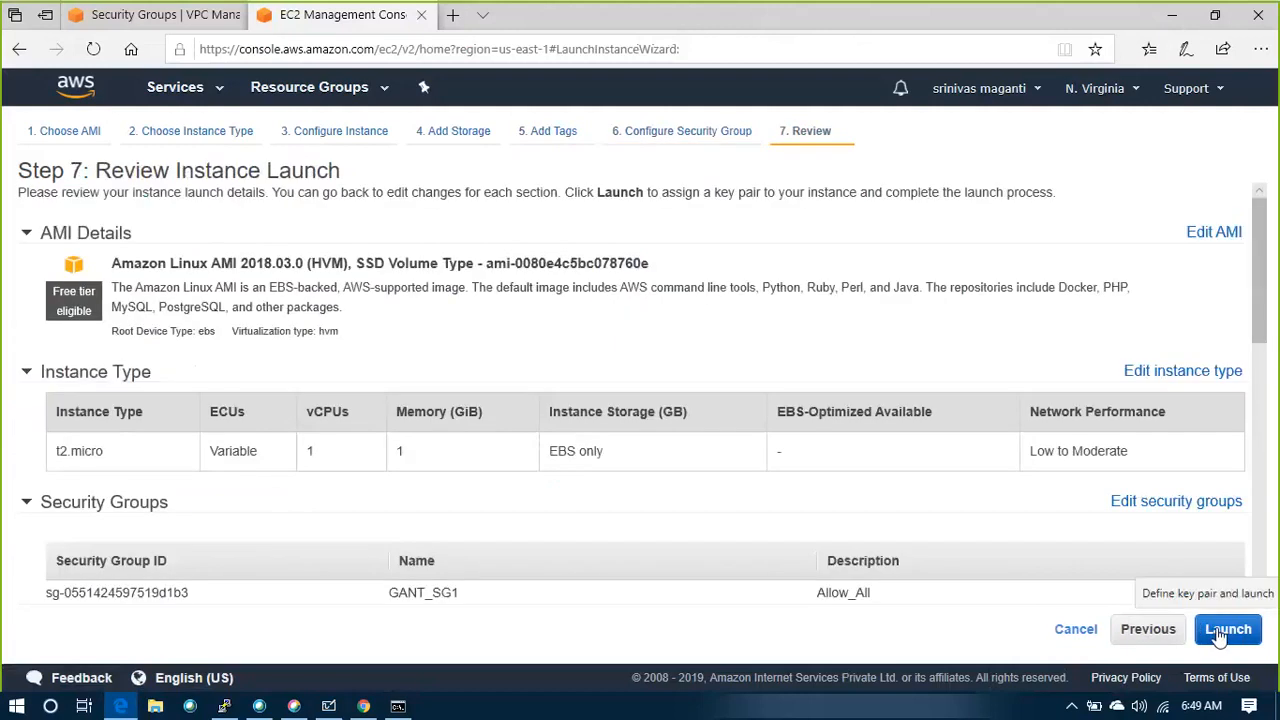
pyautogui.click(1220, 634)
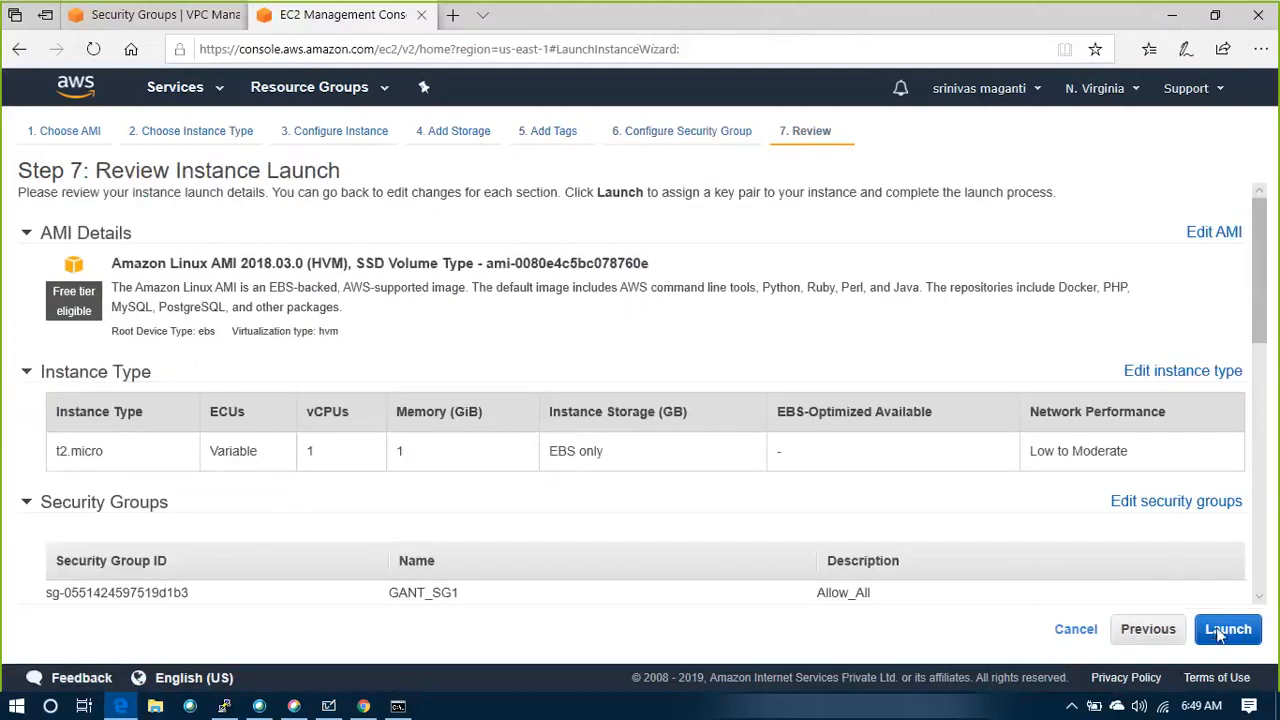
pyautogui.click(367, 474)
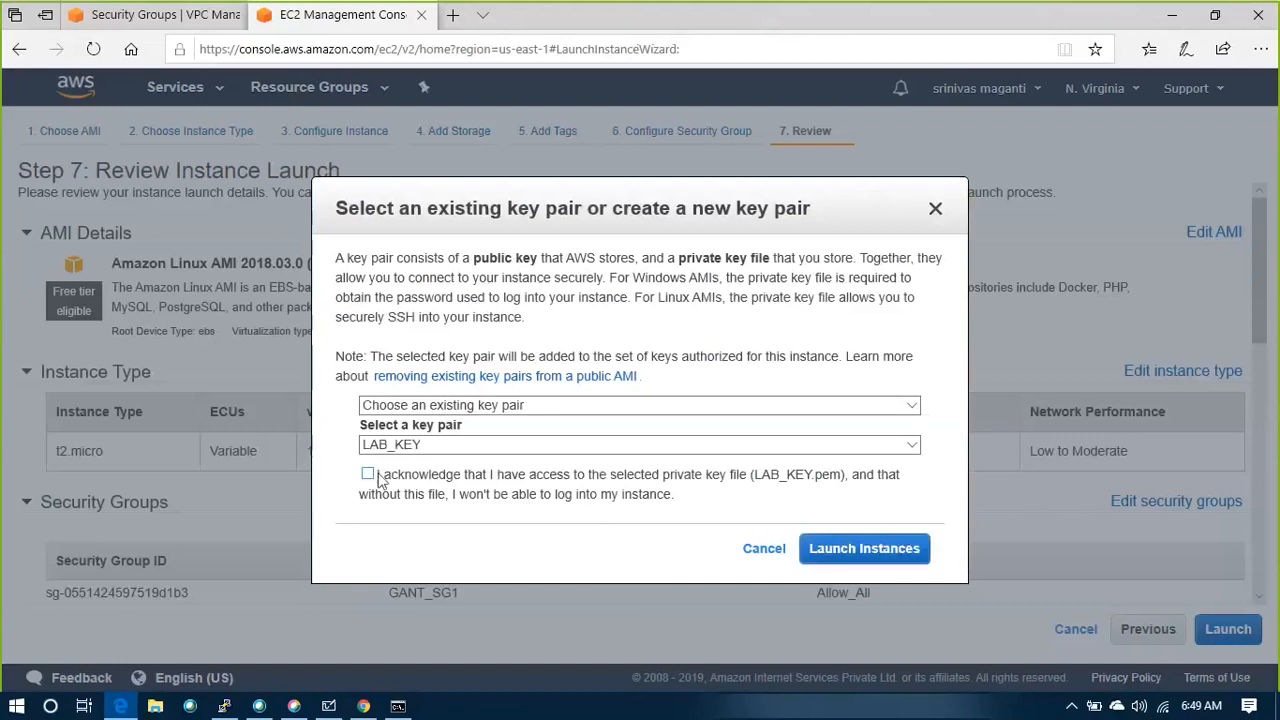
pyautogui.click(812, 550)
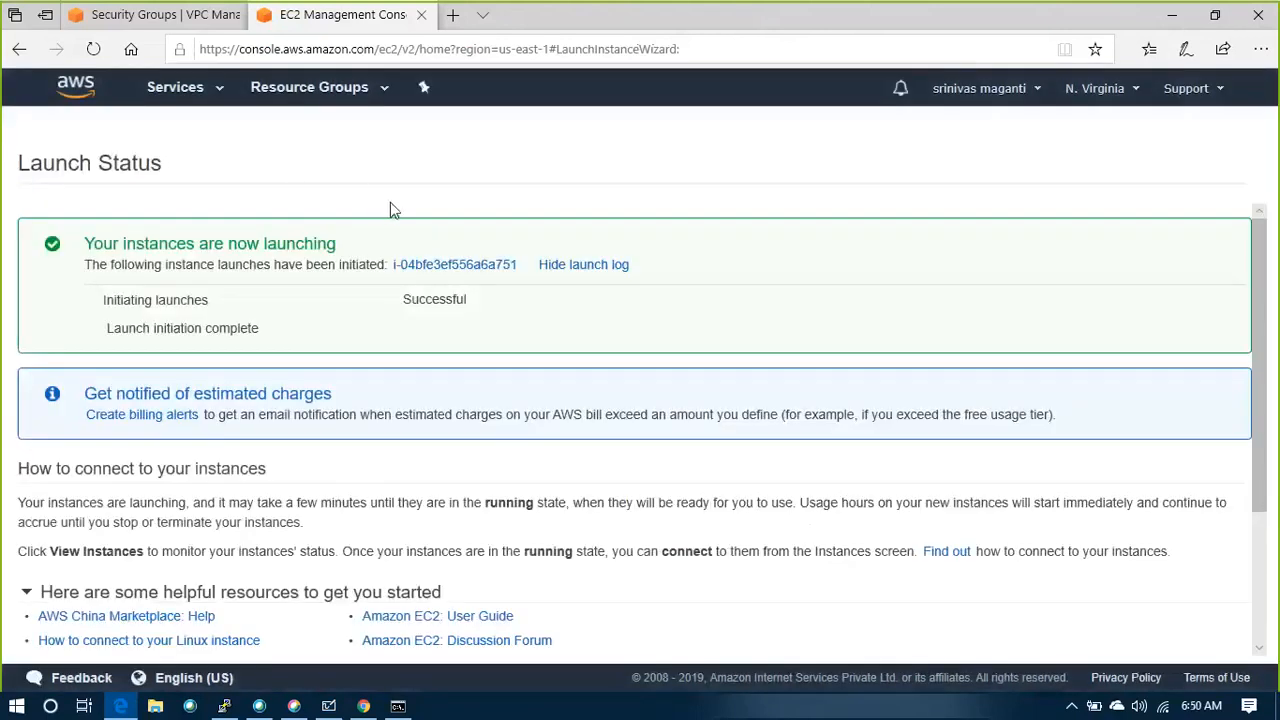
# Open the newly launched instance, list all instances without the ID filter and refresh the list to check its state
pyautogui.scroll(-2, 582, 368)
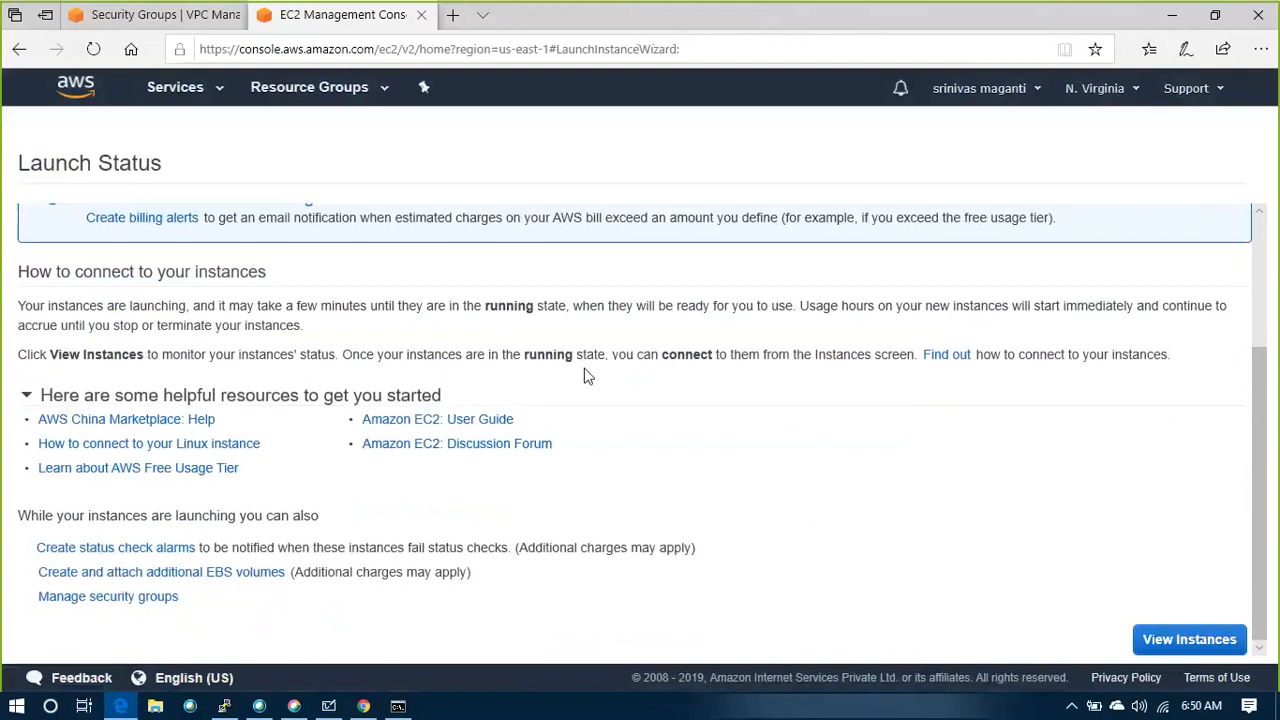
pyautogui.scroll(3, 588, 375)
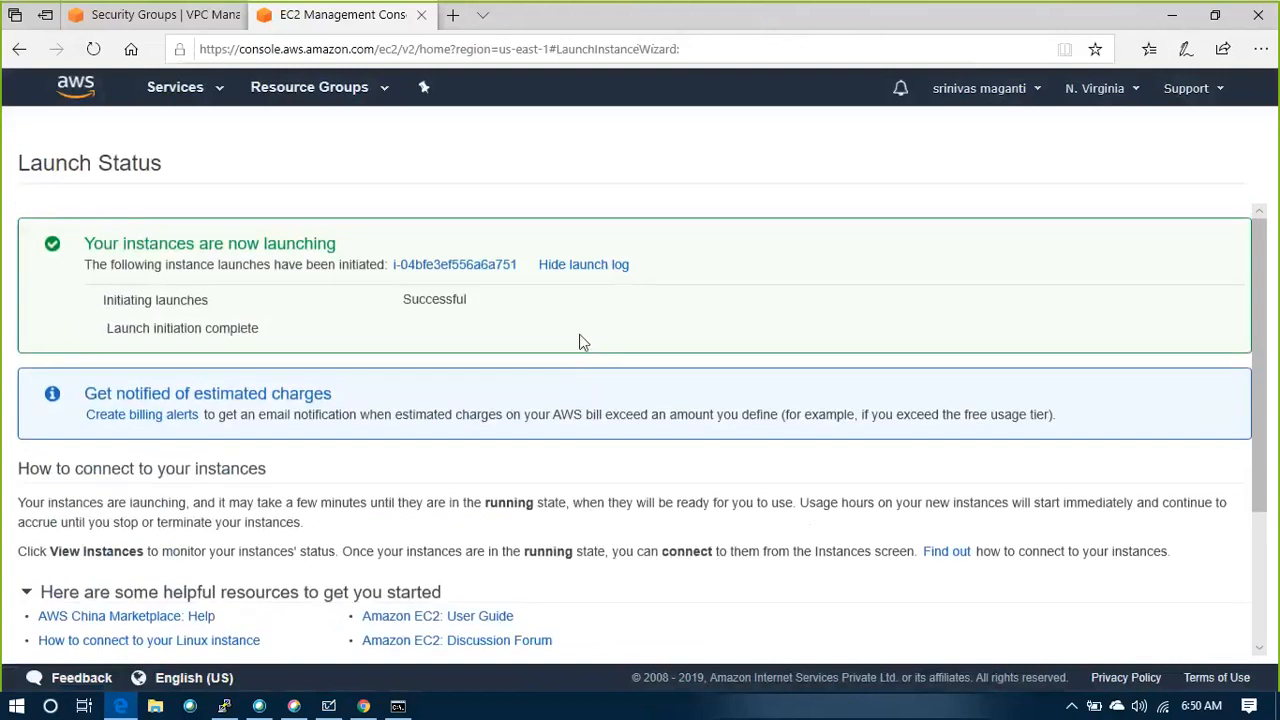
pyautogui.click(471, 268)
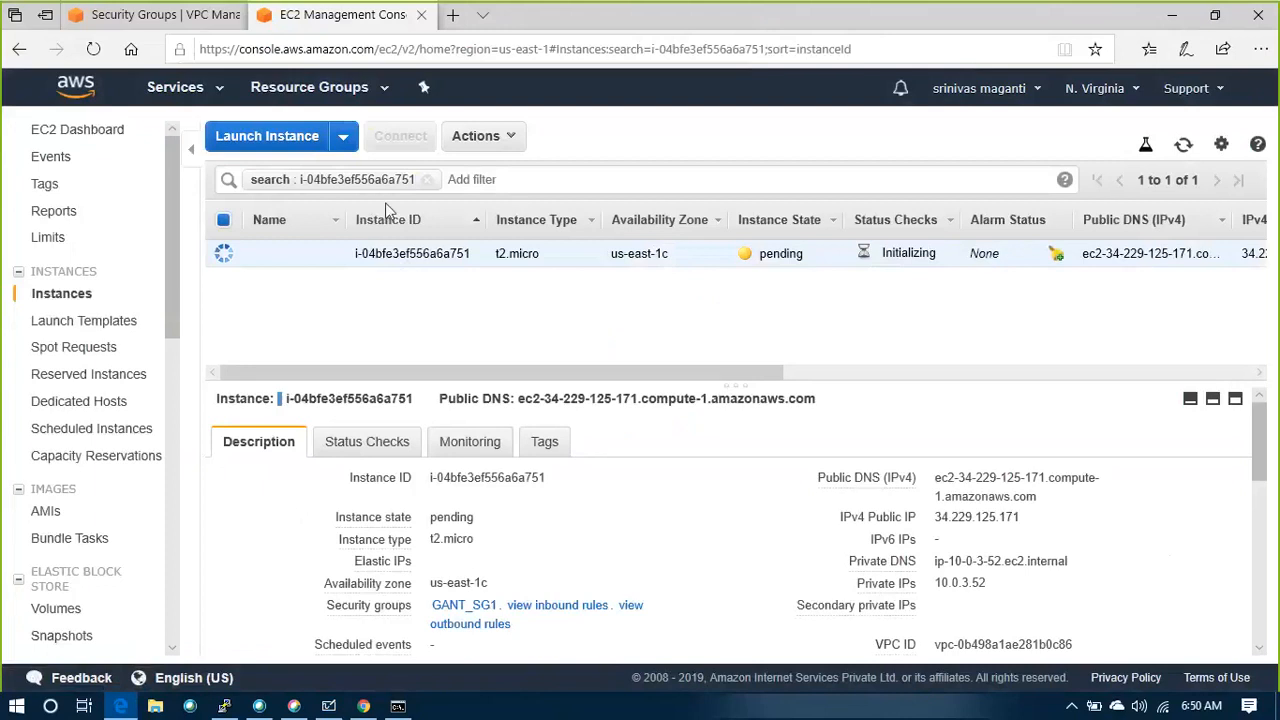
pyautogui.click(45, 293)
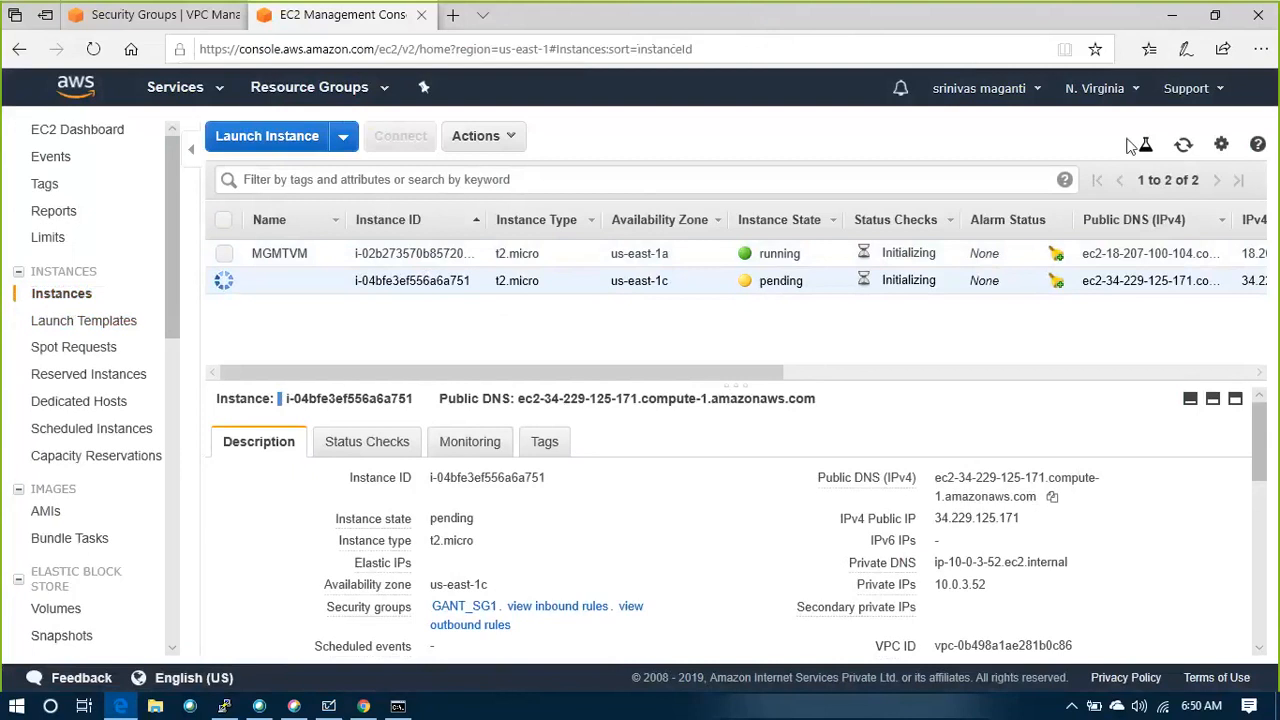
pyautogui.click(1183, 146)
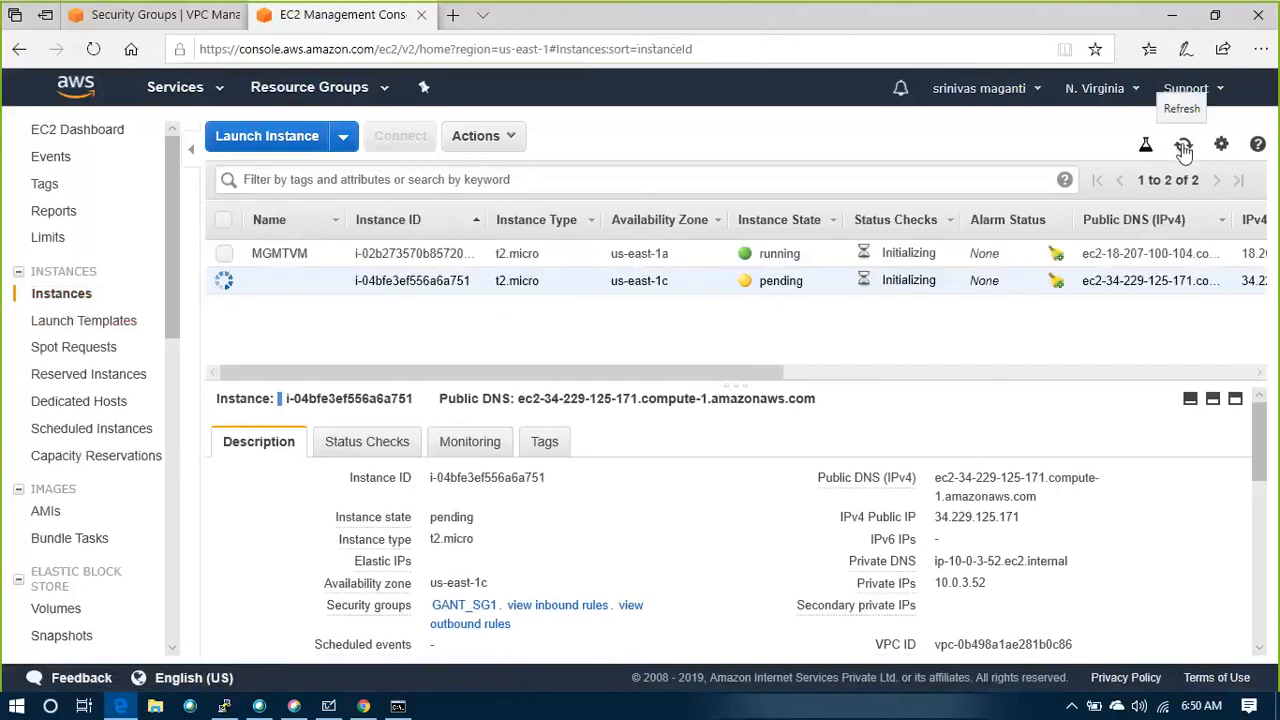
pyautogui.click(1183, 146)
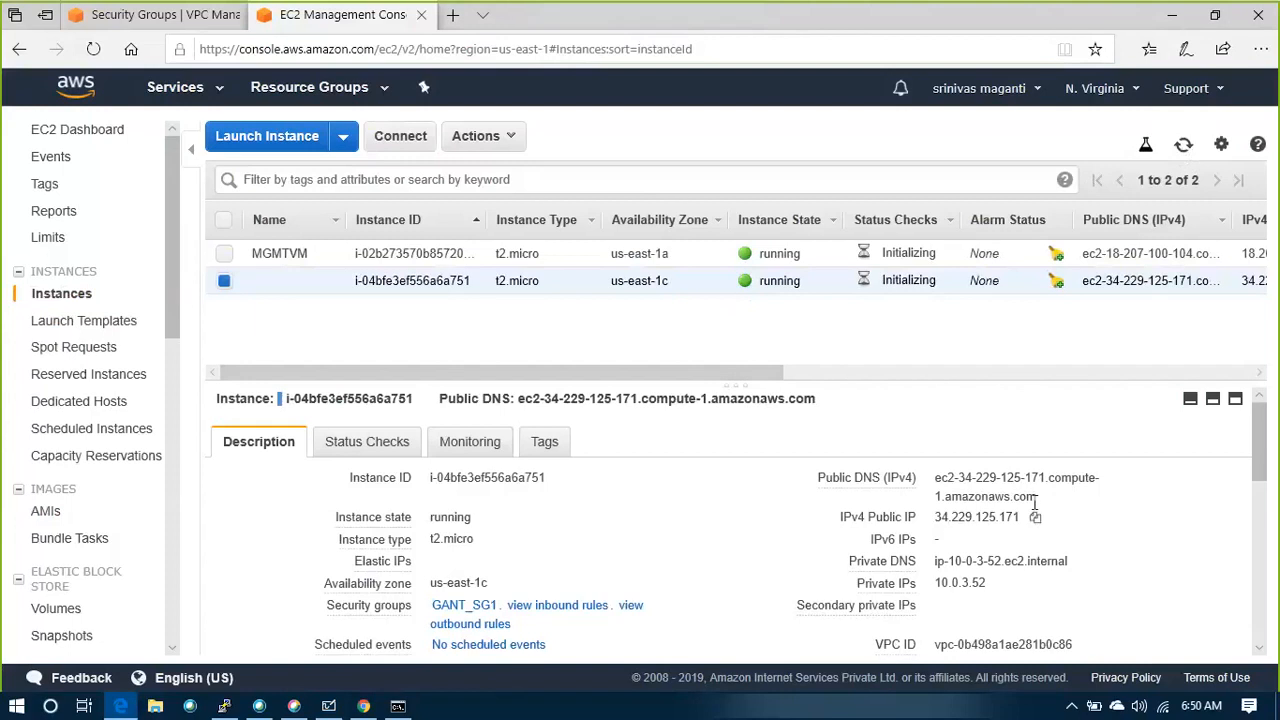
# Try to ping the new instance's public DNS name from the Windows Command Prompt
pyautogui.moveTo(1038, 498); pyautogui.dragTo(933, 479)
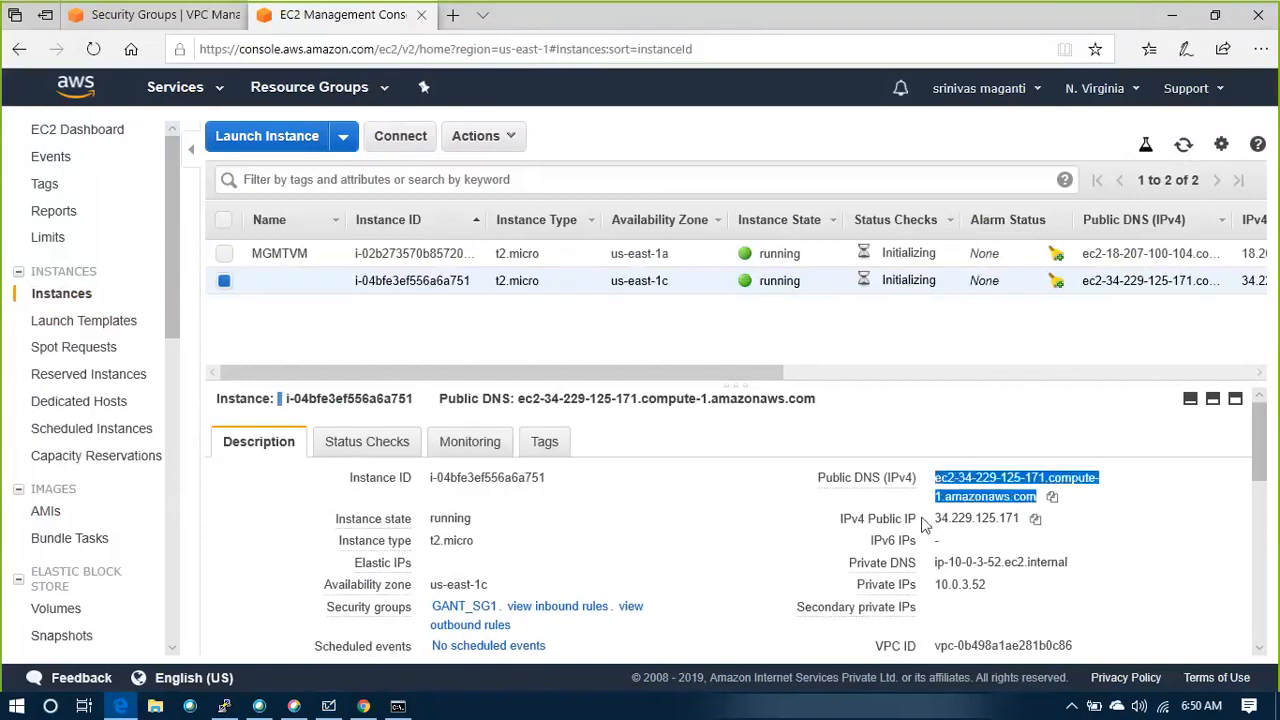
pyautogui.hotkey('alt', 'Tab')
pyautogui.hotkey('alt', 'Tab')
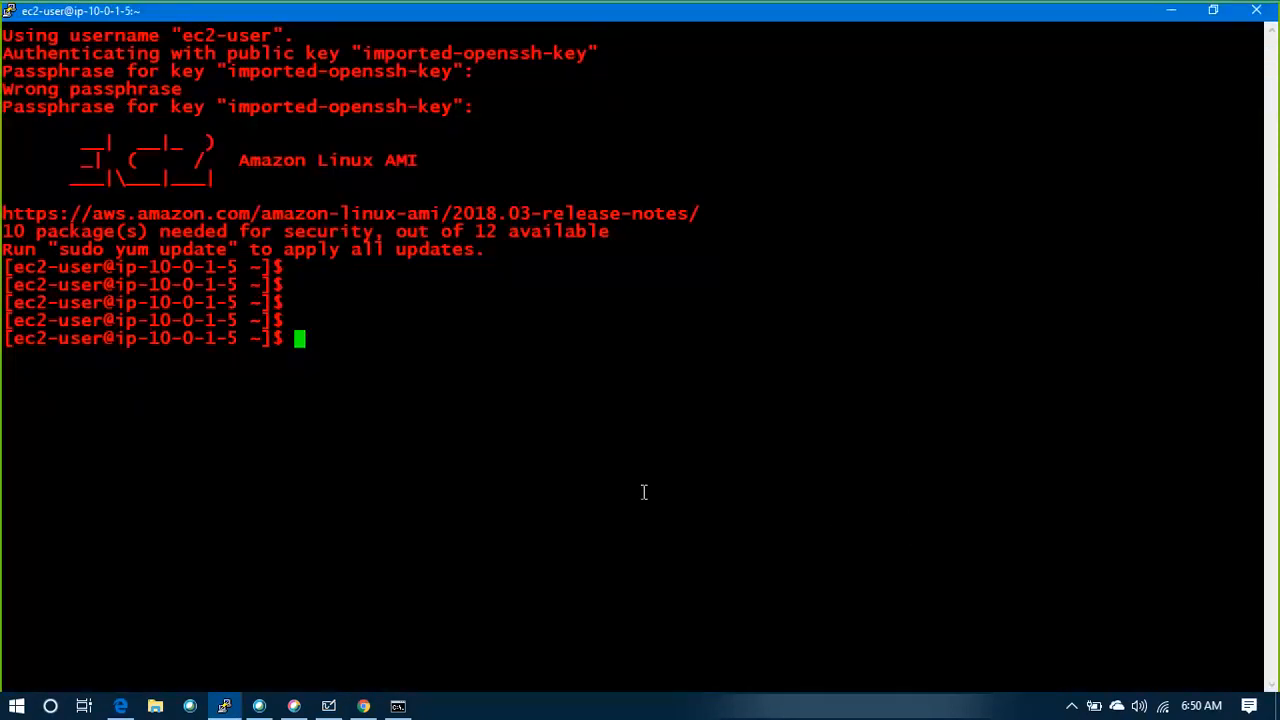
pyautogui.press('super+d')
pyautogui.click(404, 703)
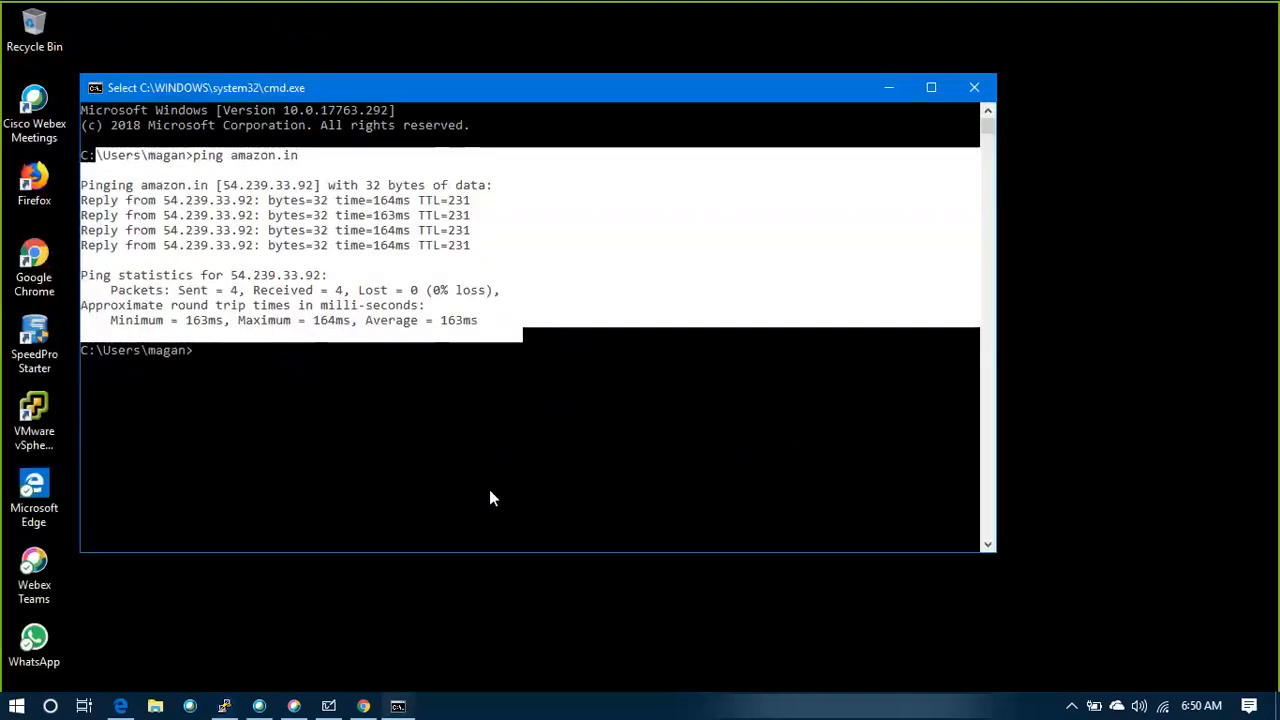
pyautogui.press('Return')
pyautogui.press('Return')
pyautogui.press('Return')
pyautogui.write('ping')
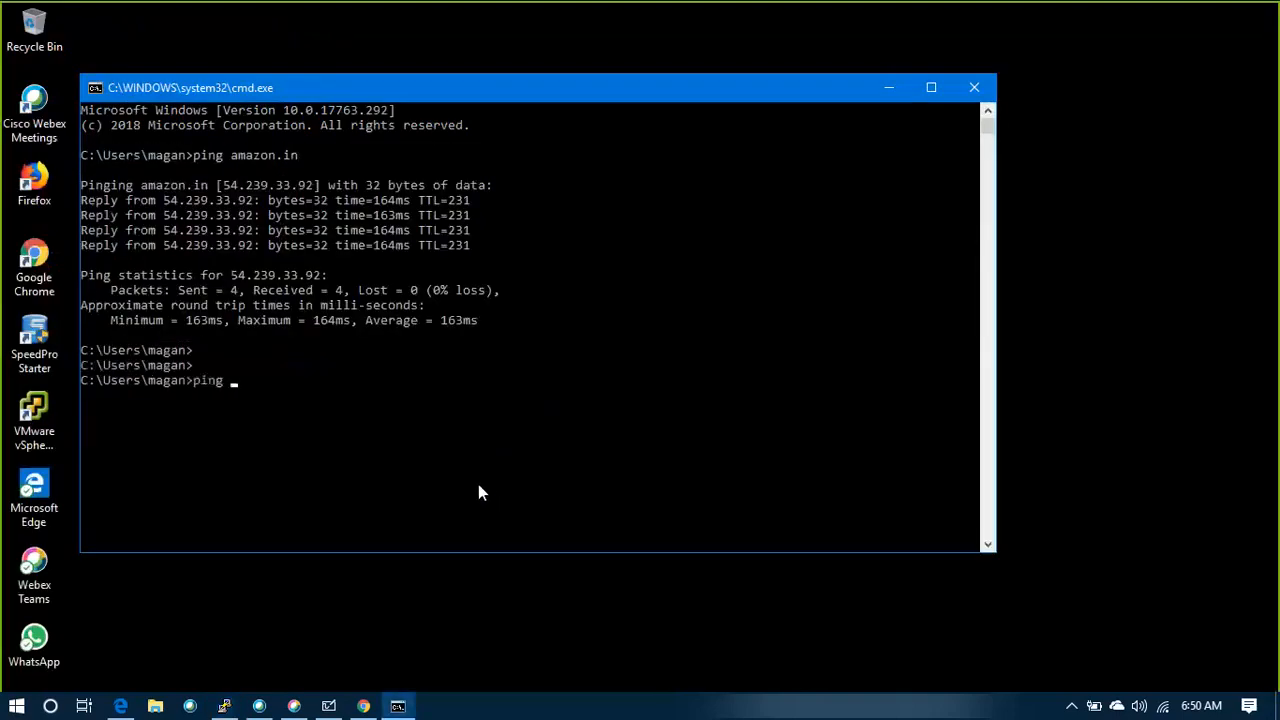
pyautogui.rightClick(478, 492)
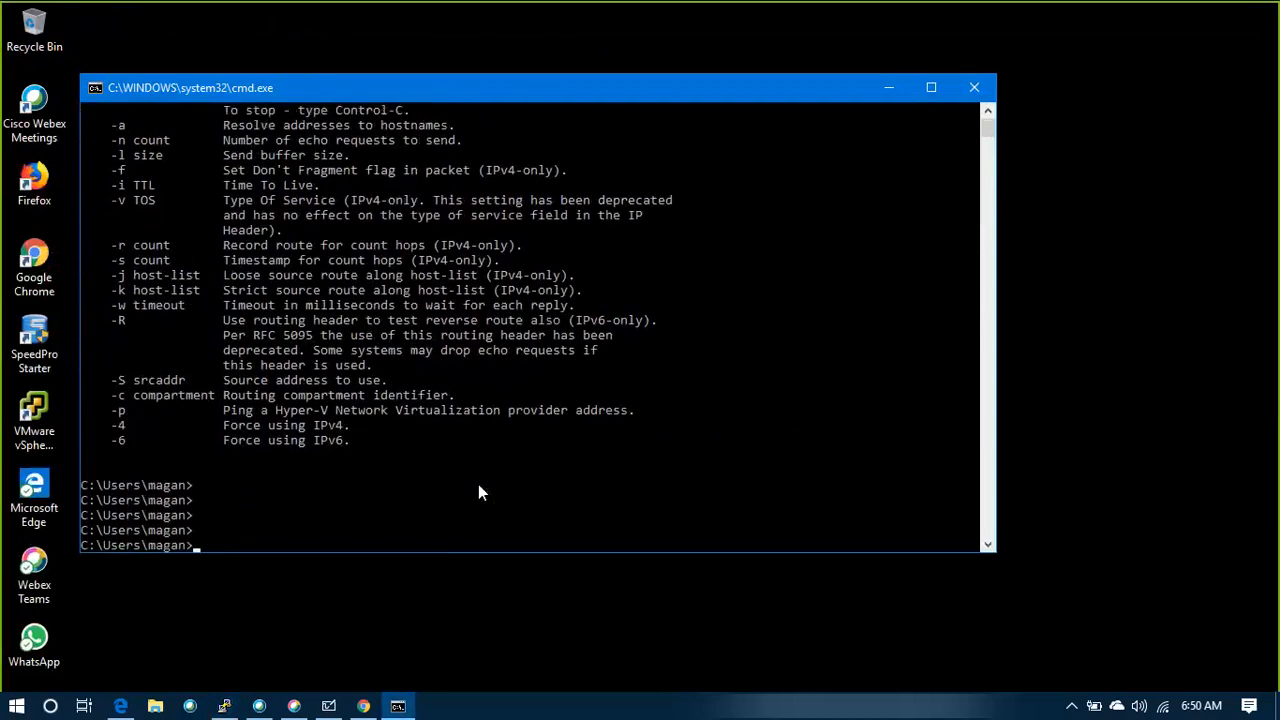
# Copy the public DNS name ec2-34-229-125-171.compute-1.amazonaws.com from the EC2 console and ping it from the Command Prompt
pyautogui.hotkey('alt', 'Tab')
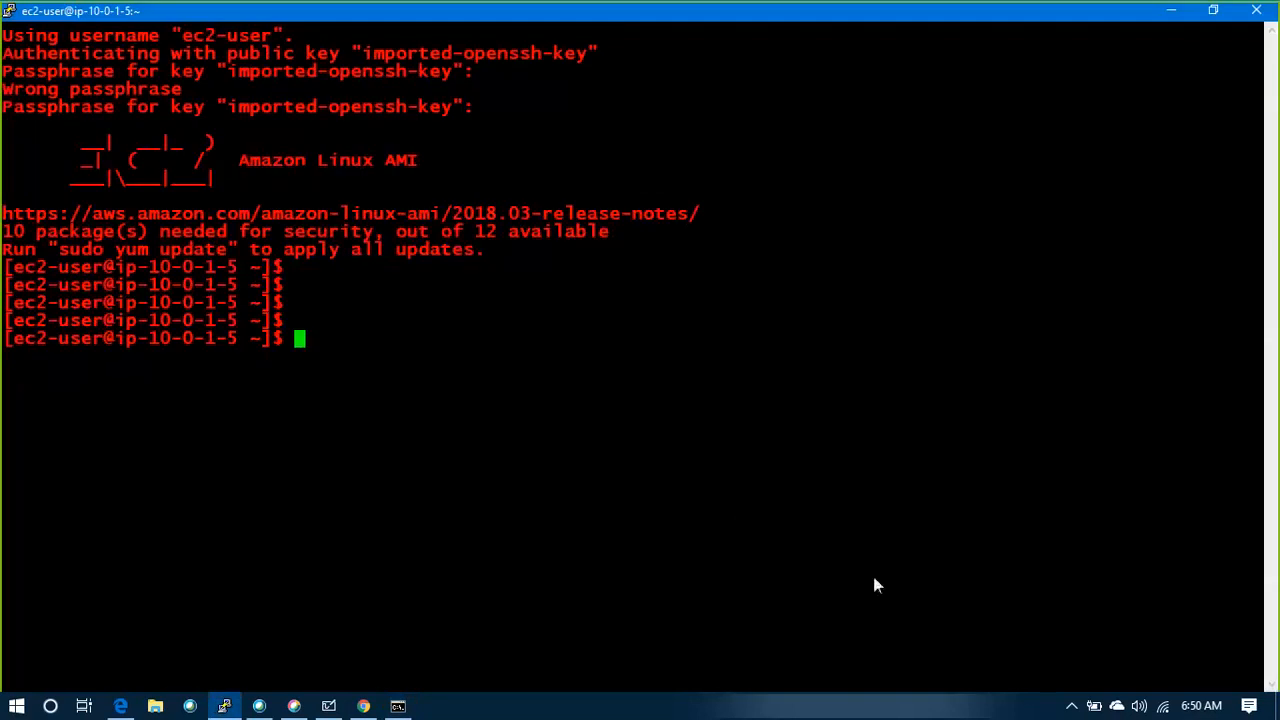
pyautogui.hotkey('alt', 'Tab')
pyautogui.hotkey('alt', 'Tab')
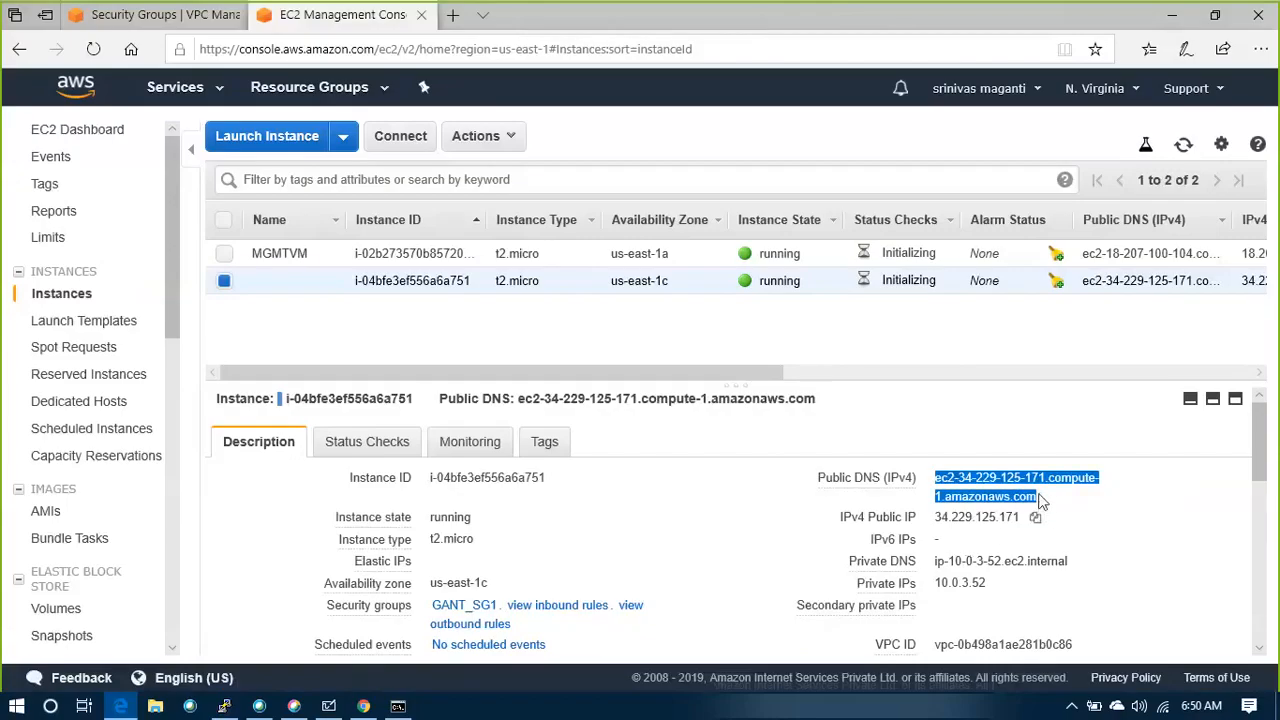
pyautogui.click(1049, 503)
pyautogui.hotkey('alt', 'Tab')
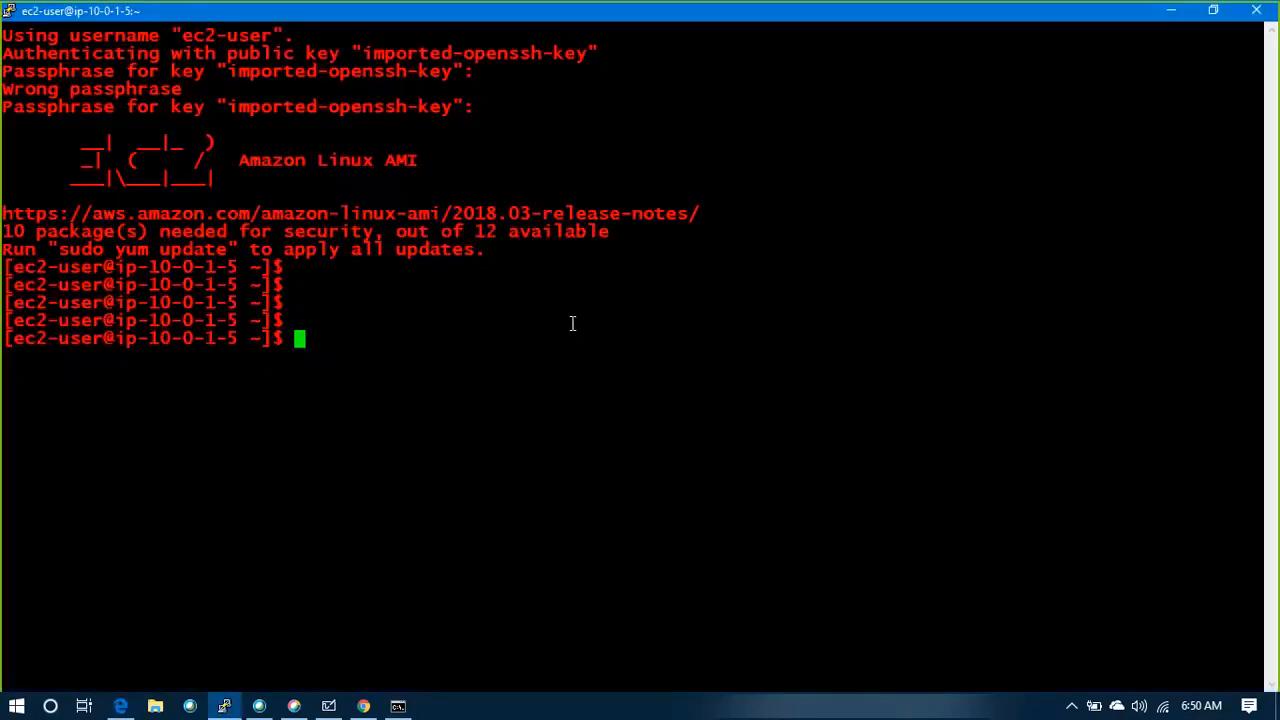
pyautogui.rightClick(578, 323)
pyautogui.hotkey('alt', 'Tab')
pyautogui.hotkey('alt', 'Tab')
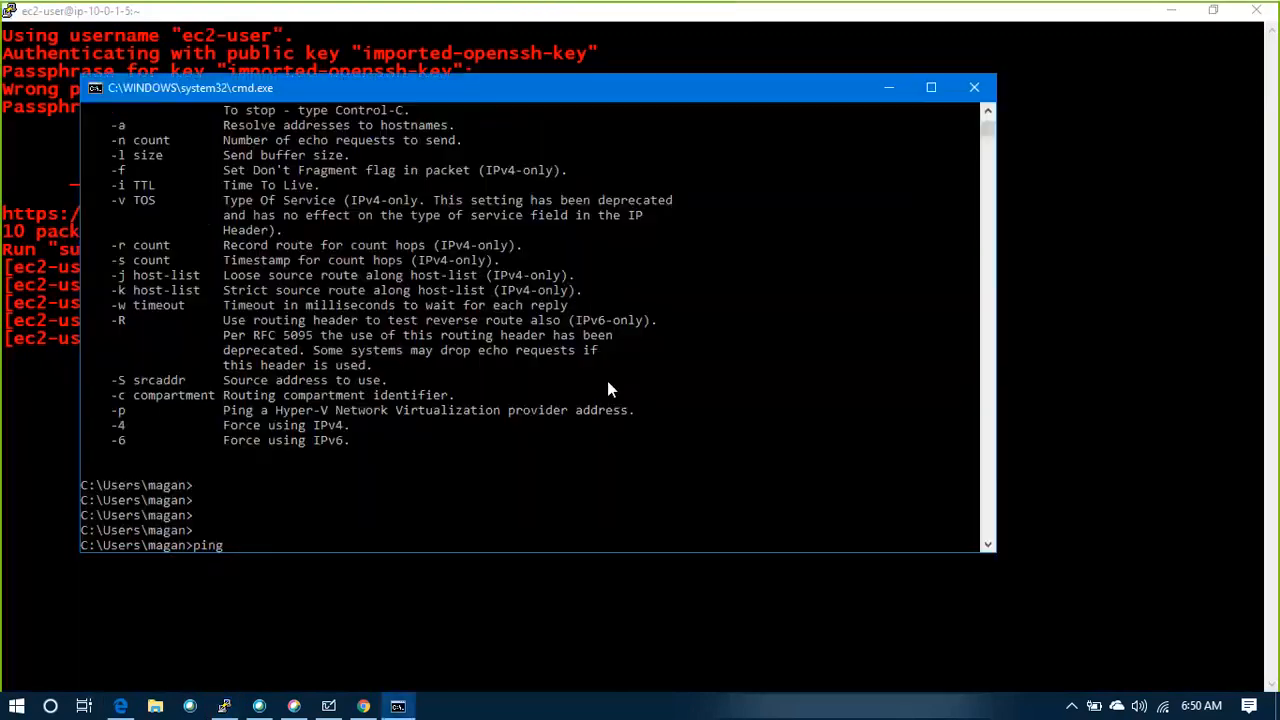
pyautogui.rightClick(626, 370)
pyautogui.press('Return')
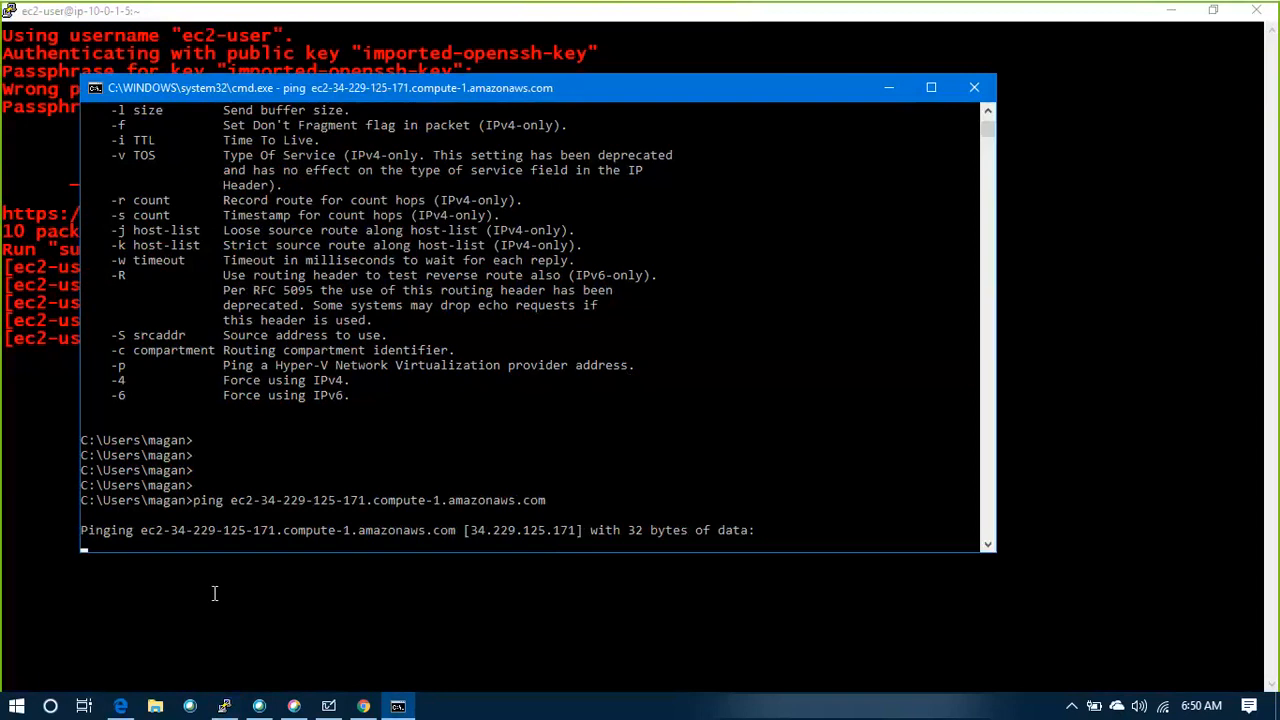
# In the PuTTY session on ip-10-0-1-5, discard the pasted line, ping ec2-34-229-125-171.compute-1.amazonaws.com and stop the ping
pyautogui.hotkey('alt', 'Tab')
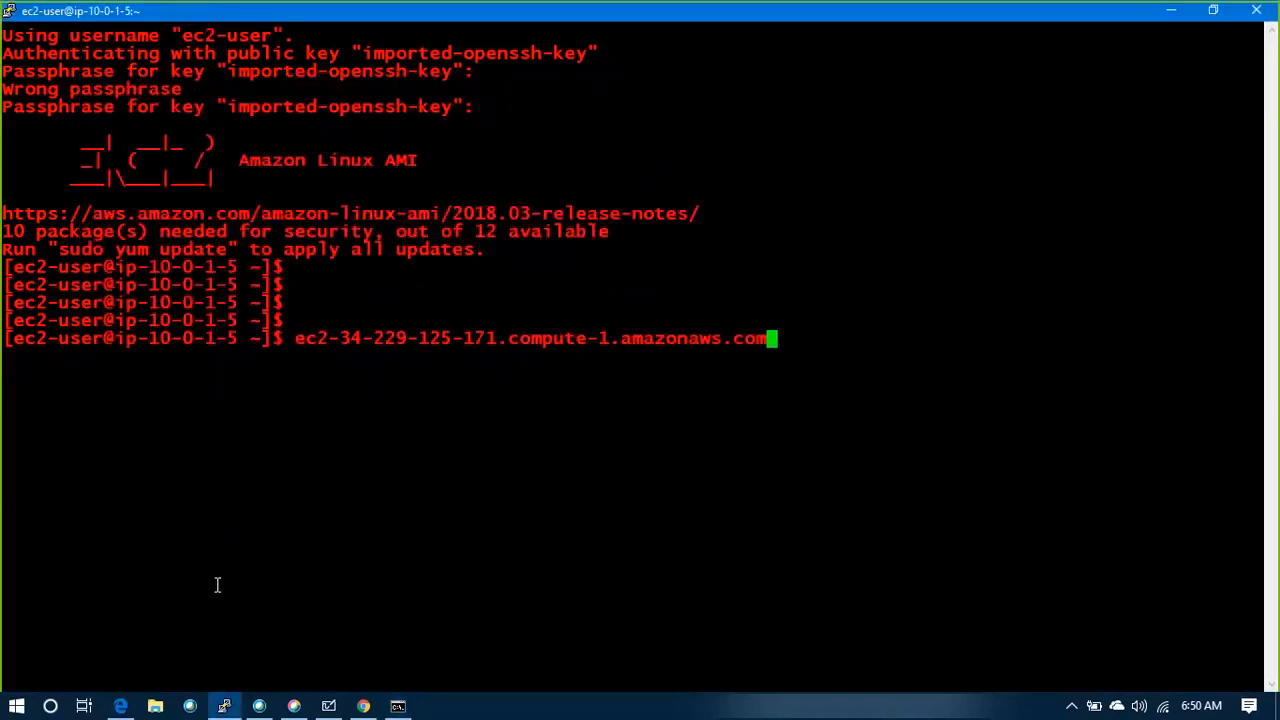
pyautogui.hotkey('ctrl', 'c')
pyautogui.press('Return')
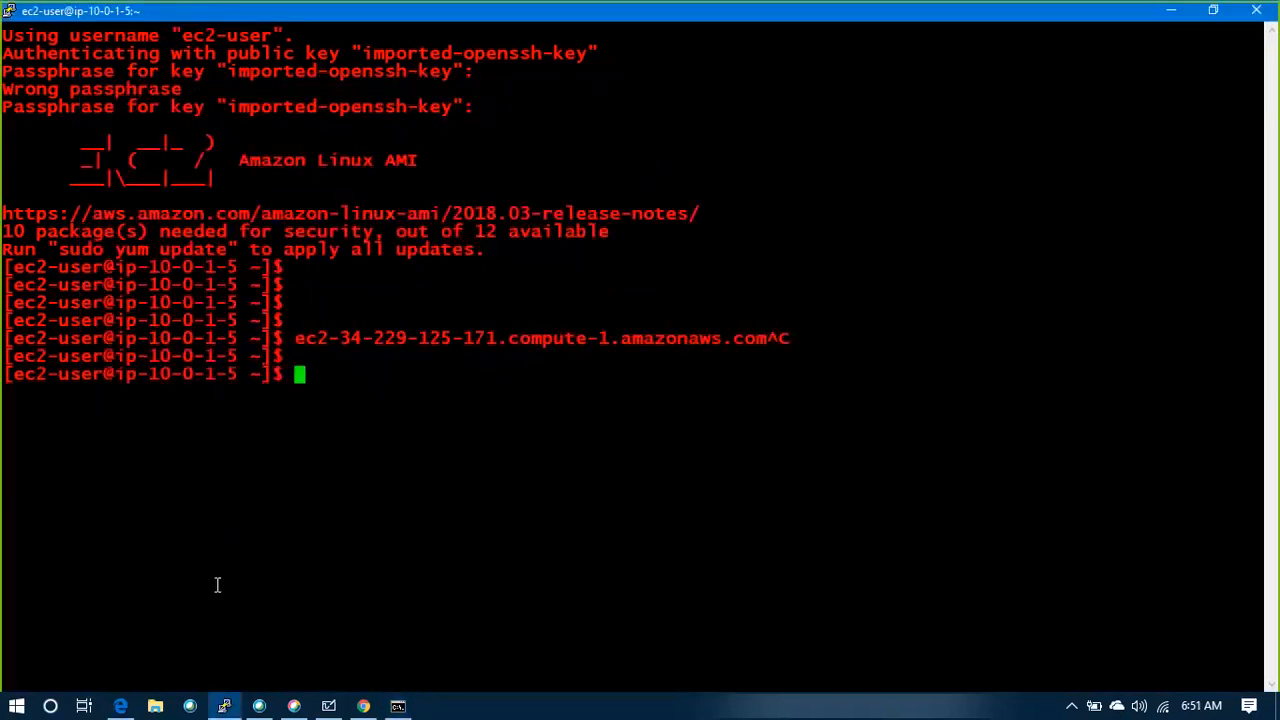
pyautogui.press('Return')
pyautogui.press('Return')
pyautogui.write('ping')
pyautogui.rightClick(217, 585)
pyautogui.press('Return')
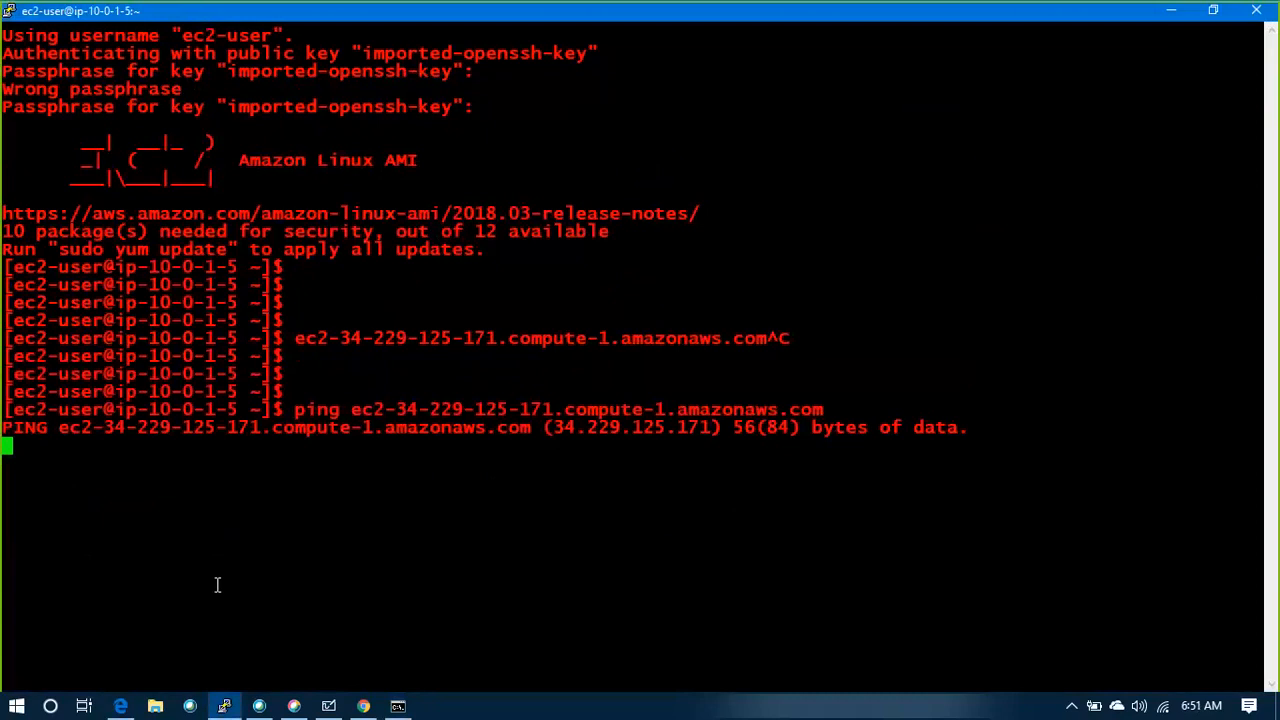
pyautogui.hotkey('ctrl', 'c')
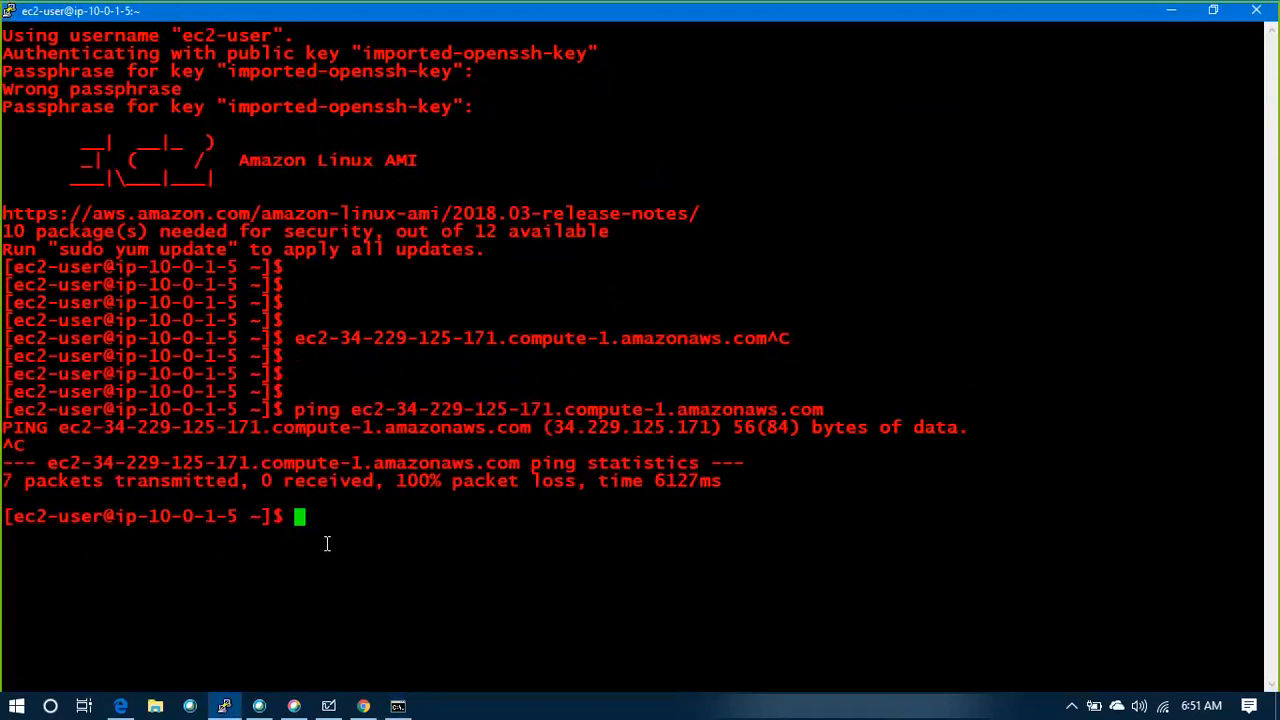
# Check the Command Prompt ping, then try a new PuTTY connection using the saved ec2-user@ session and host ec2-34-229-125-171.compute-1.amazonaws.com
pyautogui.hotkey('alt', 'Tab')
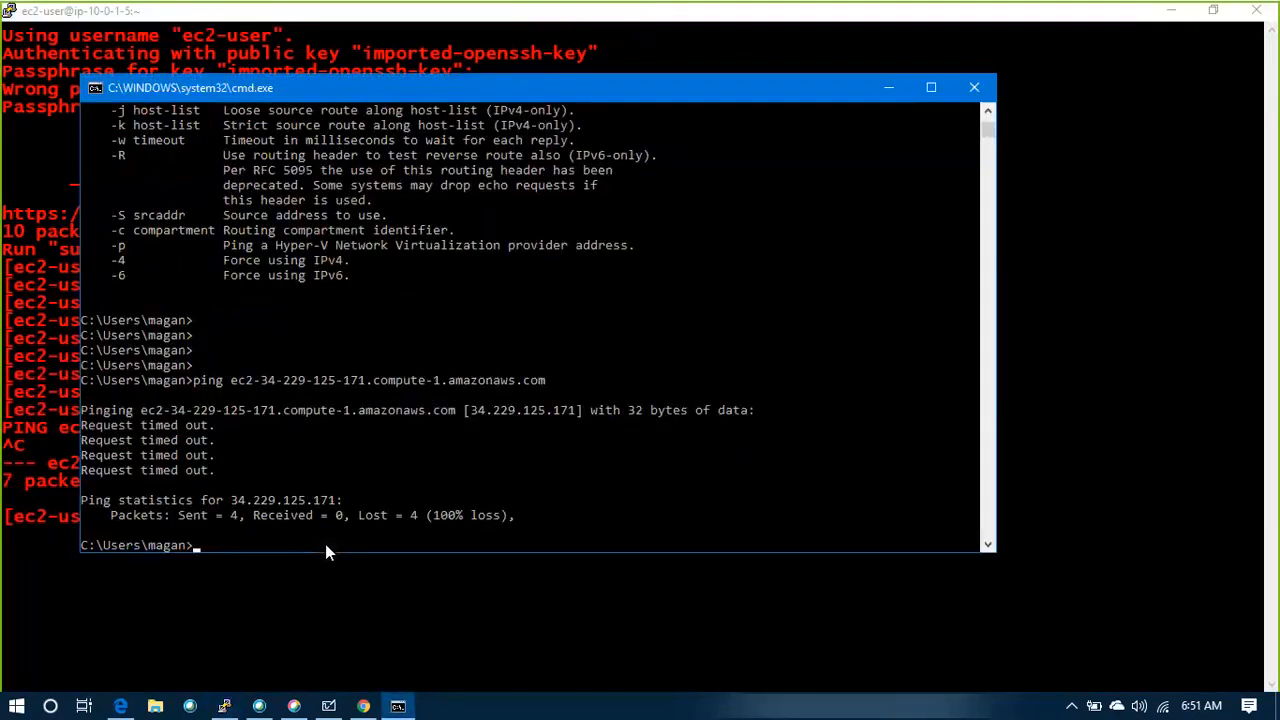
pyautogui.click(223, 707)
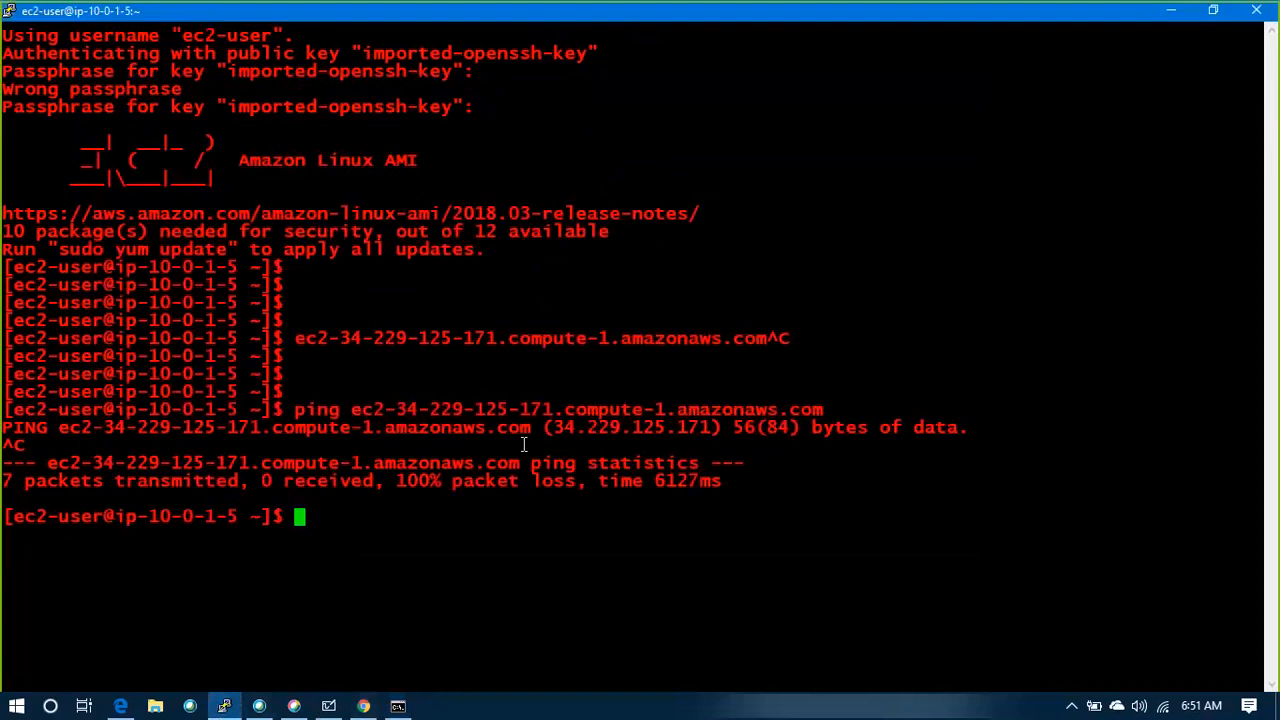
pyautogui.rightClick(223, 707)
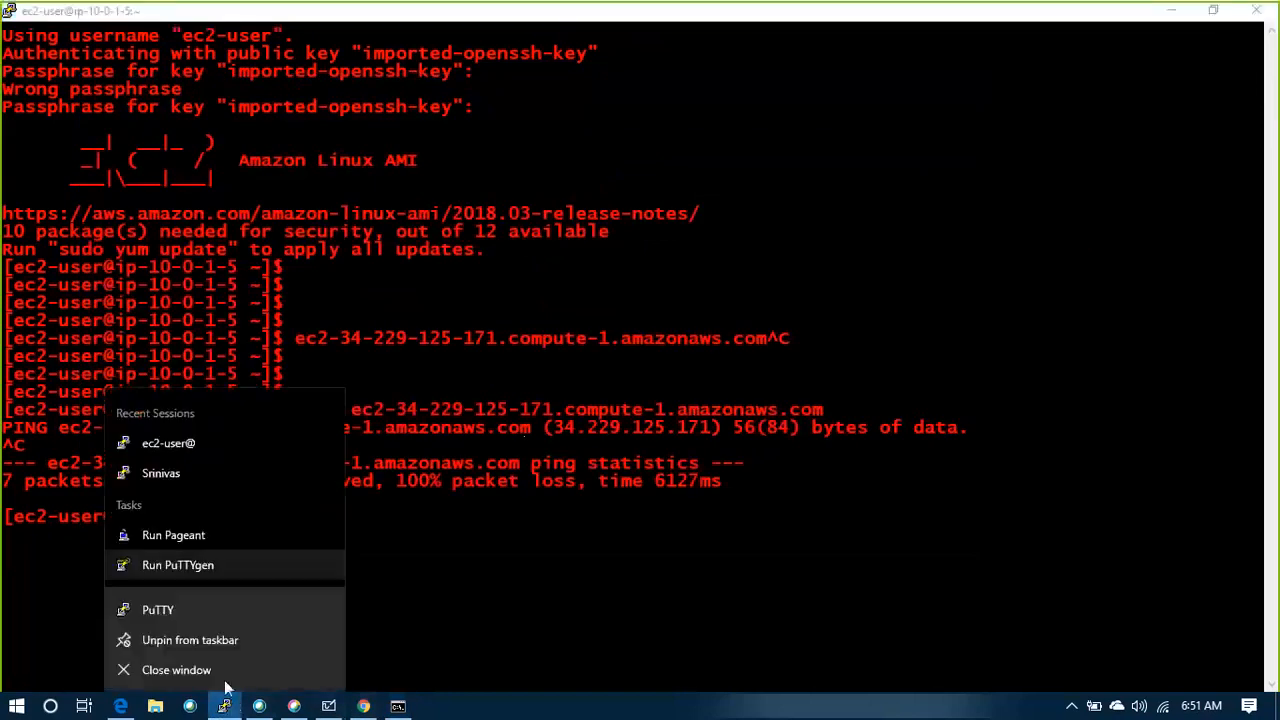
pyautogui.click(181, 610)
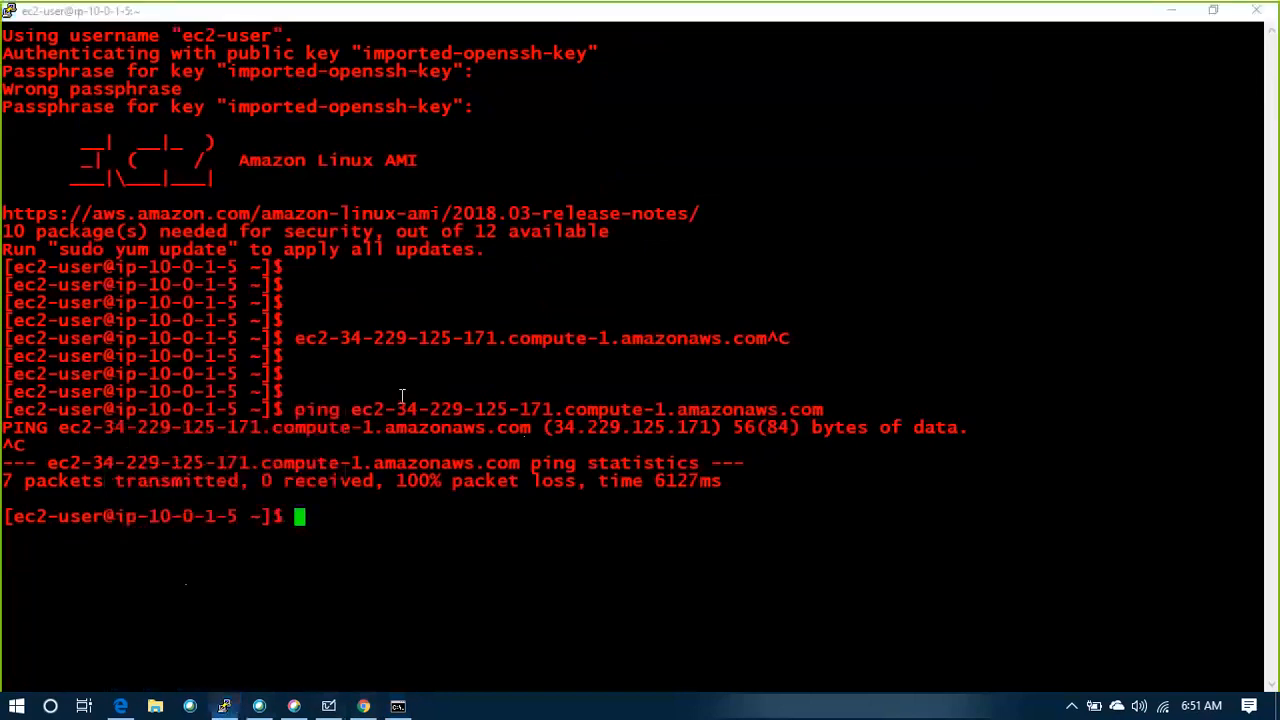
pyautogui.click(621, 403)
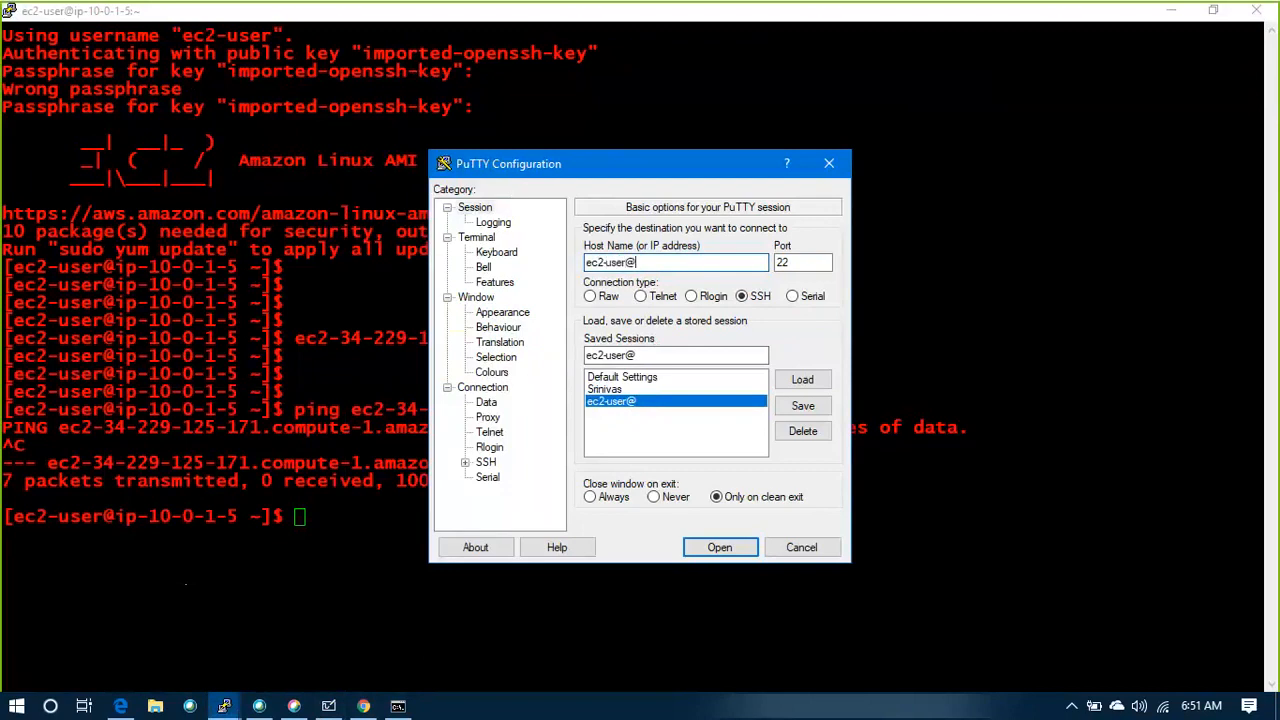
pyautogui.hotkey('ctrl', 'v')
pyautogui.click(718, 548)
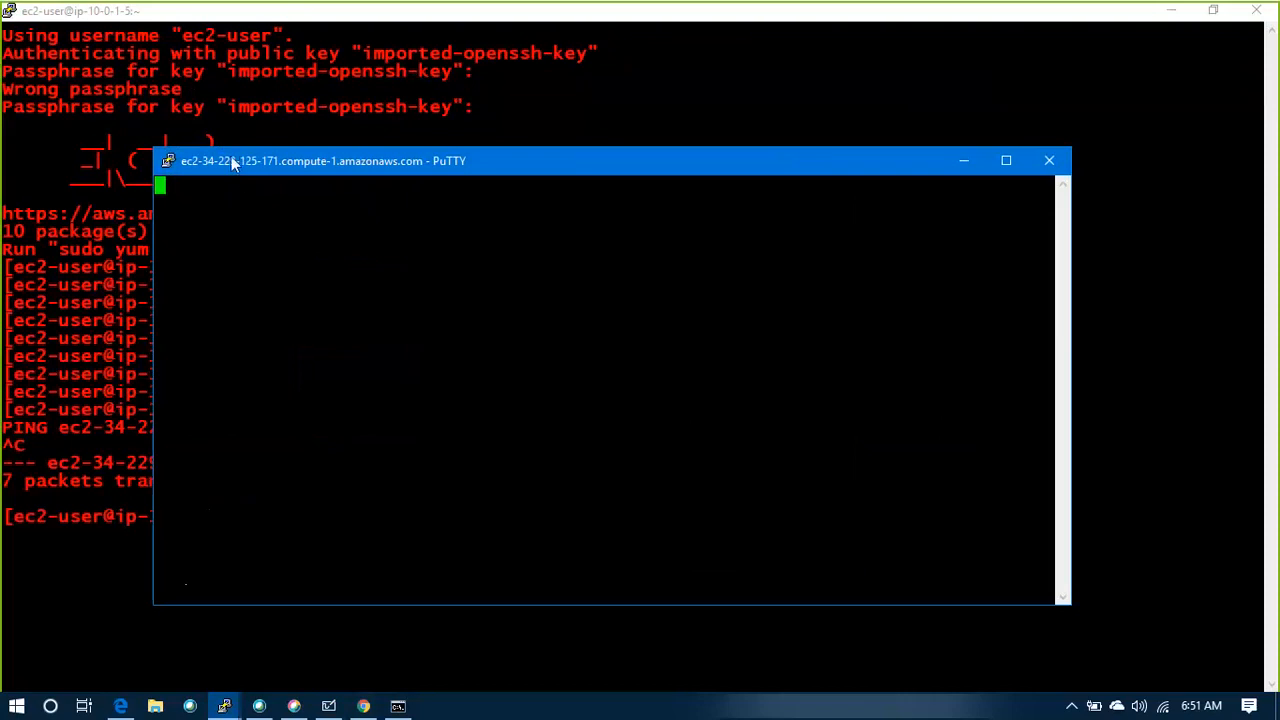
# Return to the EC2 console in the browser, dismiss the PuTTY error dialog and minimize that inactive session window
pyautogui.click(225, 704)
pyautogui.click(155, 643)
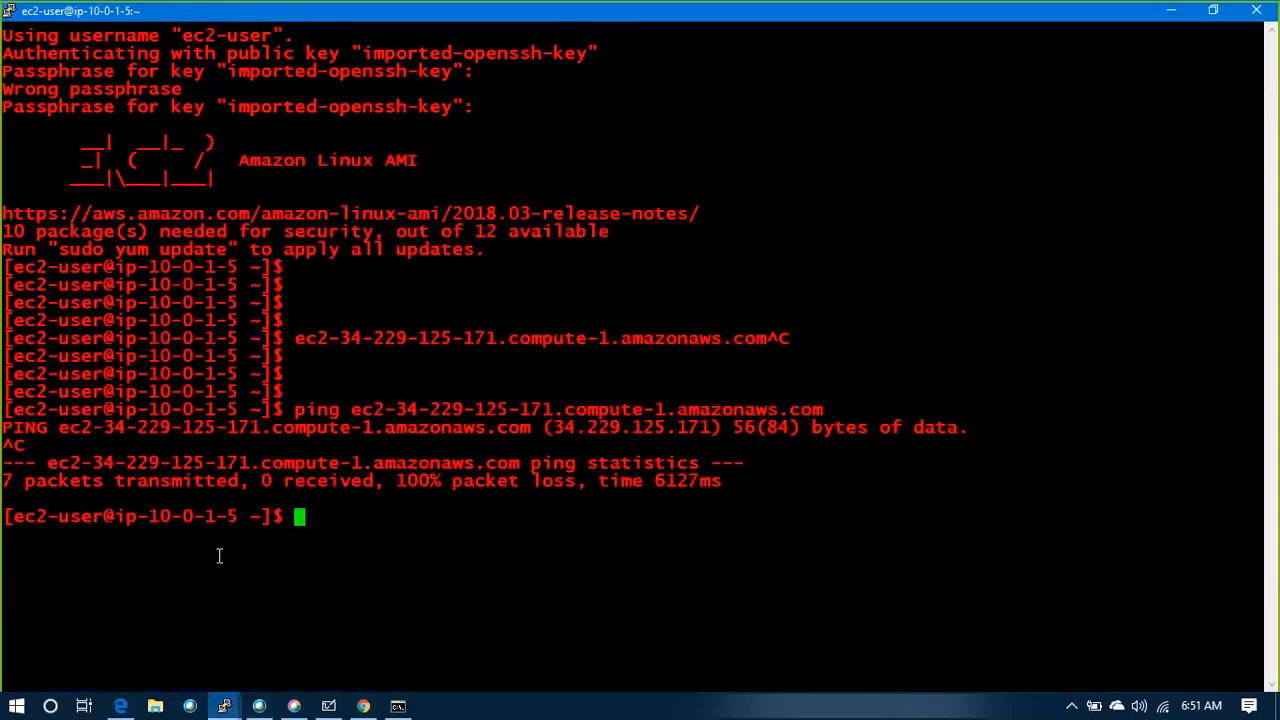
pyautogui.click(120, 706)
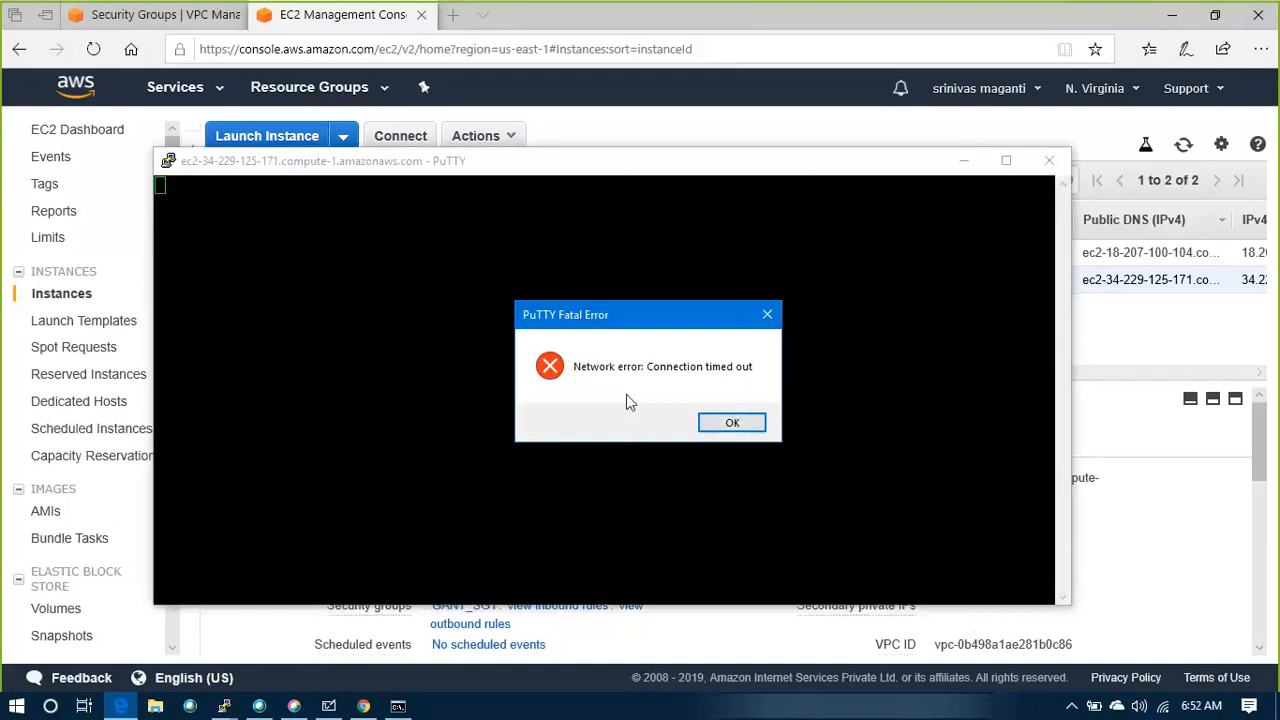
pyautogui.click(322, 708)
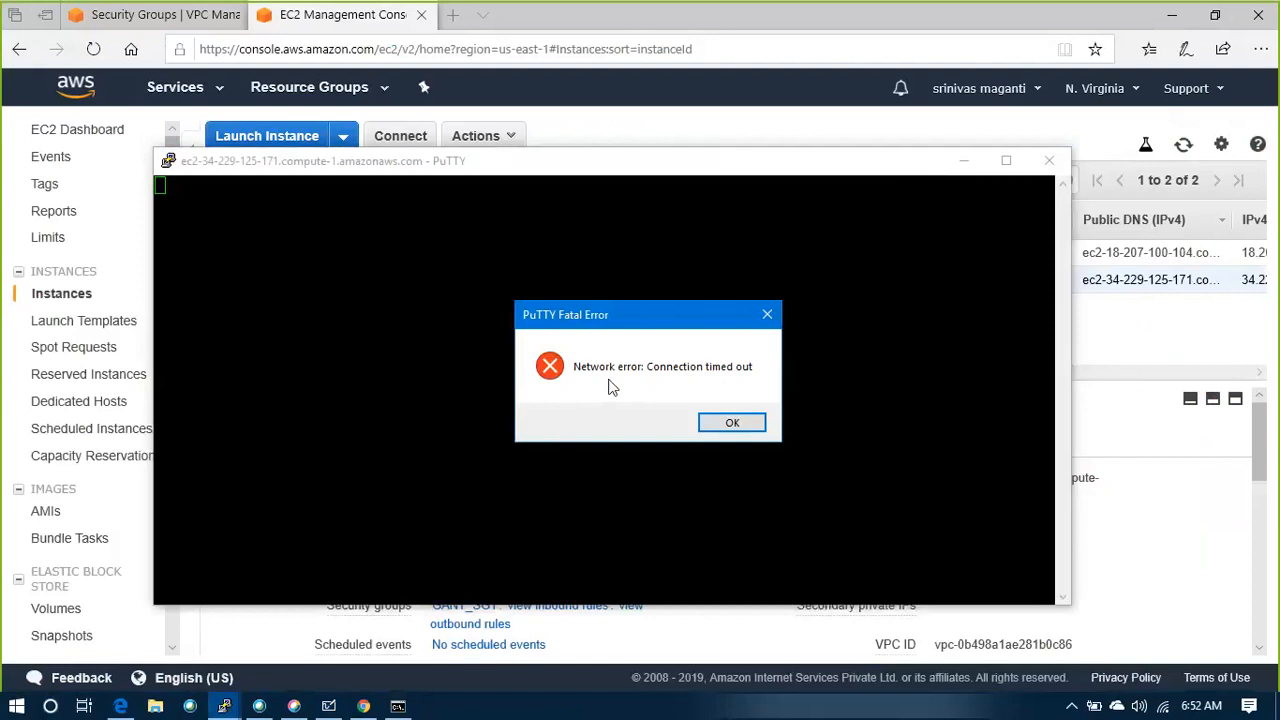
pyautogui.click(744, 418)
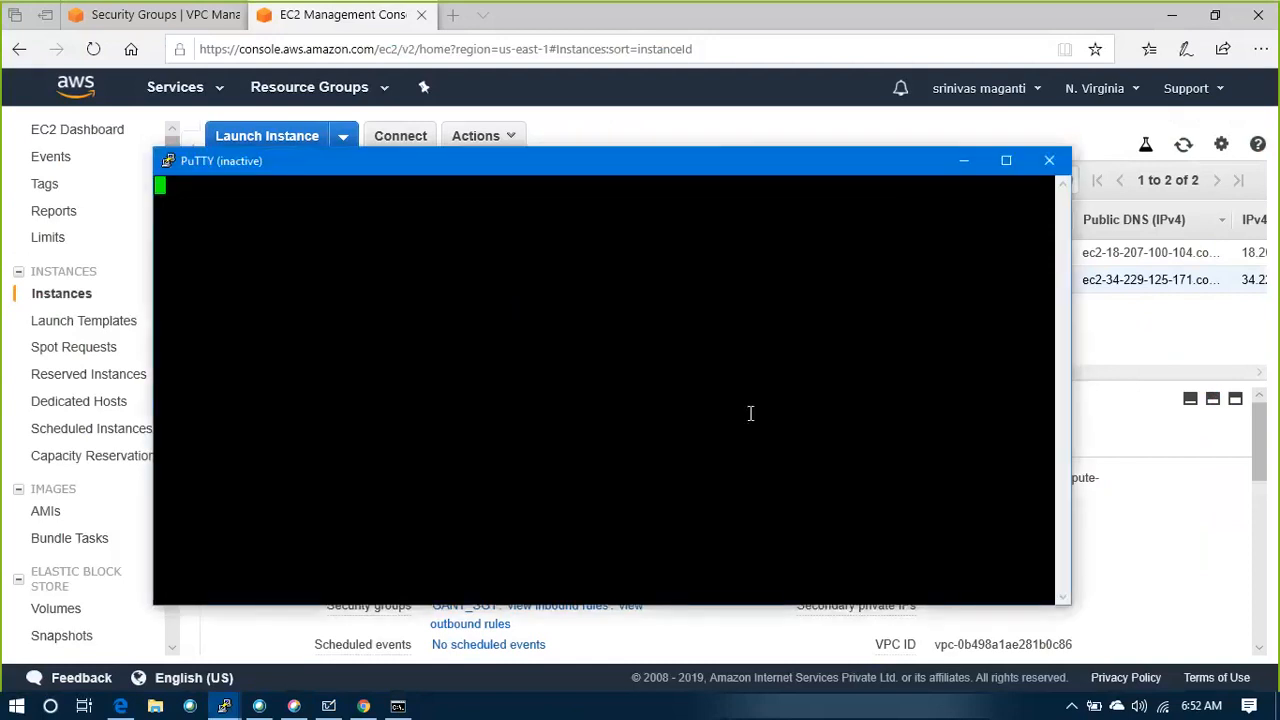
pyautogui.click(967, 161)
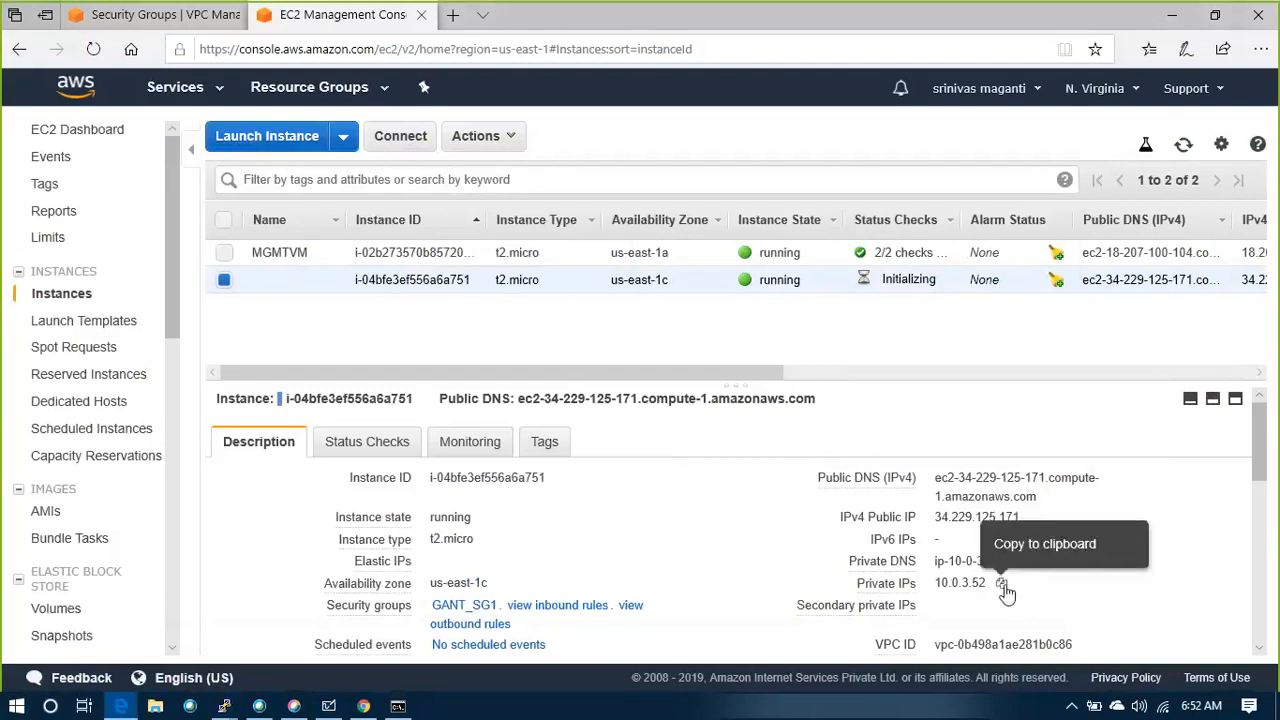
# Copy the new instance's private IP 10.0.3.52, try to SSH to it from the ip-10-0-1-5 terminal, and abort the attempt
pyautogui.click(1002, 584)
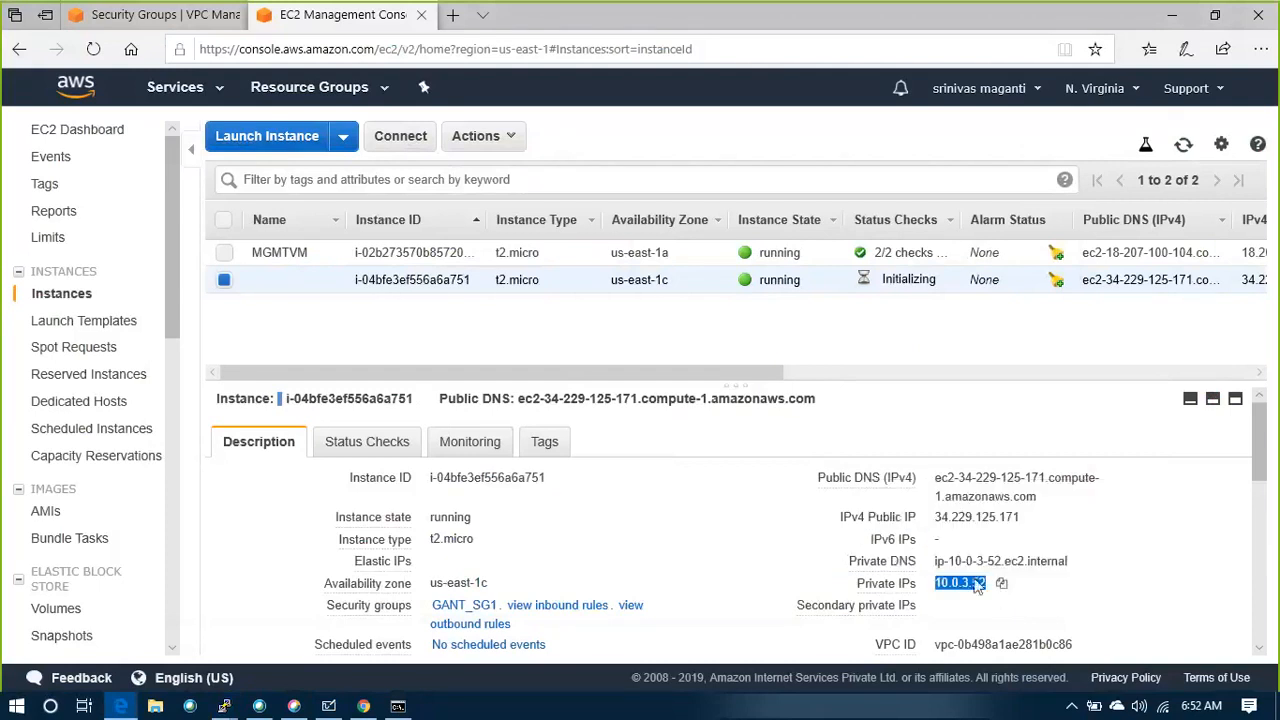
pyautogui.click(226, 708)
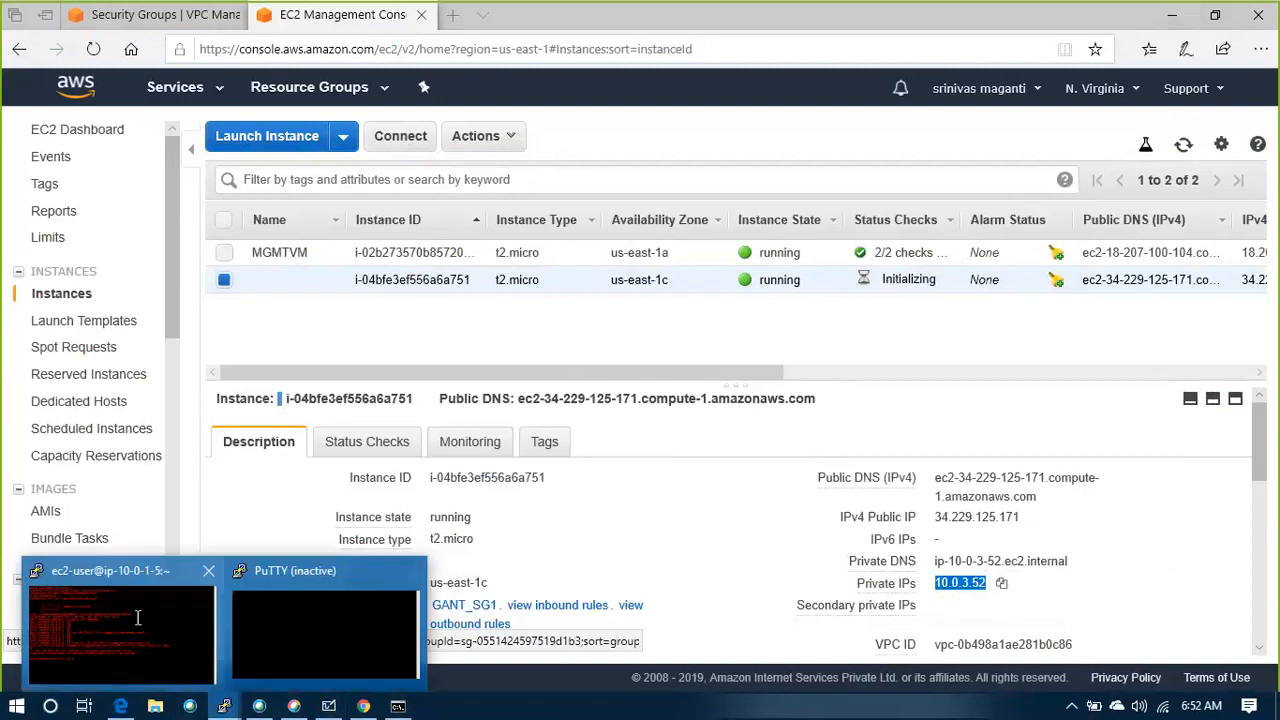
pyautogui.click(101, 647)
pyautogui.press('Return')
pyautogui.press('Return')
pyautogui.press('Return')
pyautogui.press('Return')
pyautogui.press('Return')
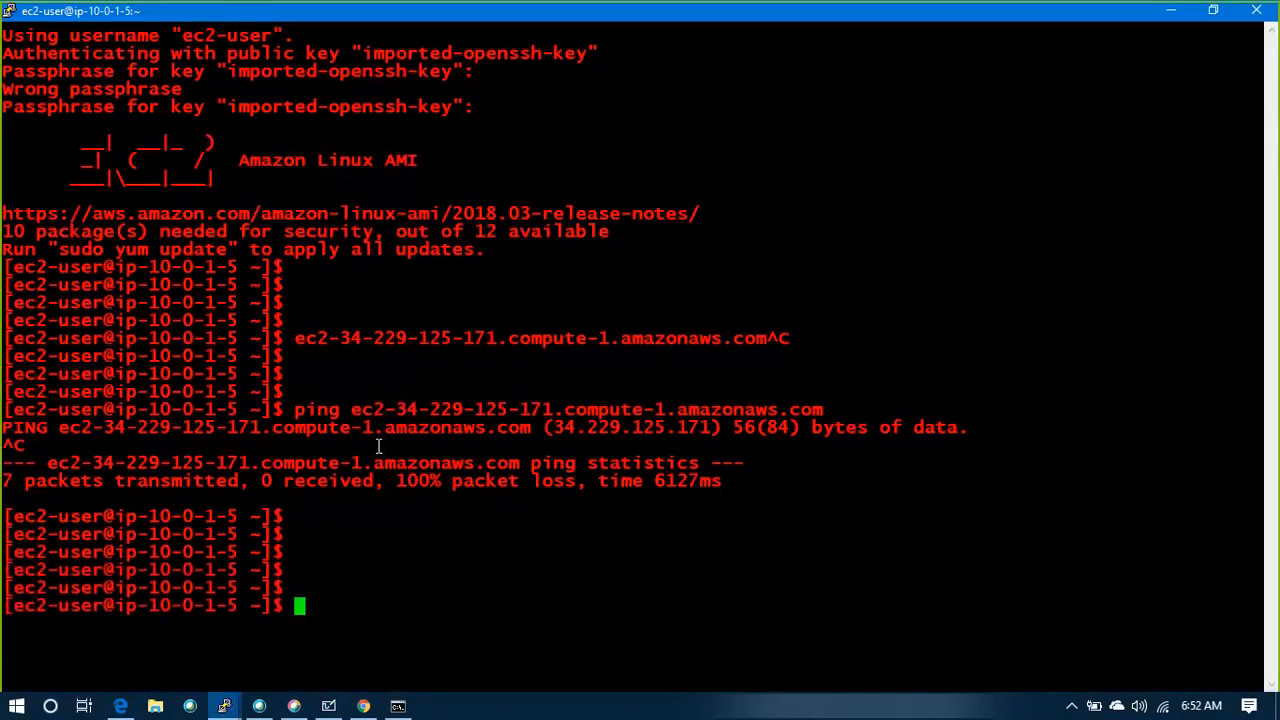
pyautogui.write('ssh 10.0.3.52')
pyautogui.press('Return')
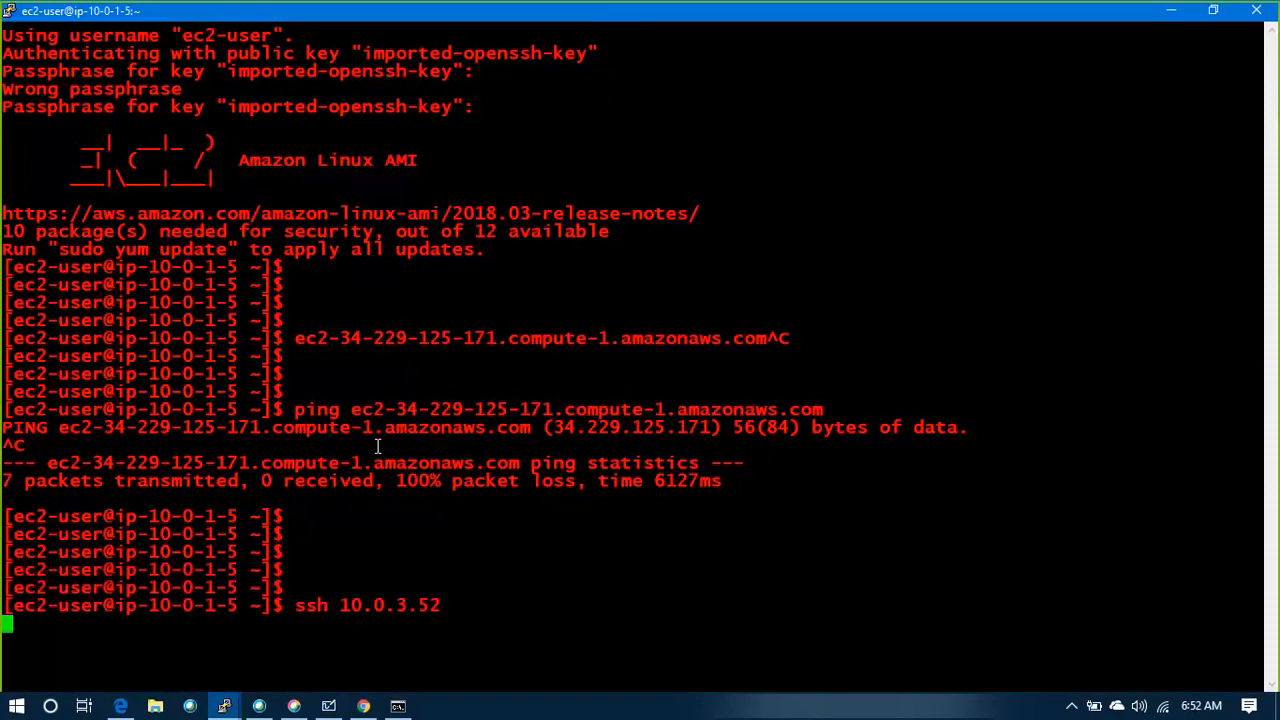
pyautogui.hotkey('ctrl', 'c')
# Switch to the root account with sudo su - and clear the terminal screen
pyautogui.write('sudo ')
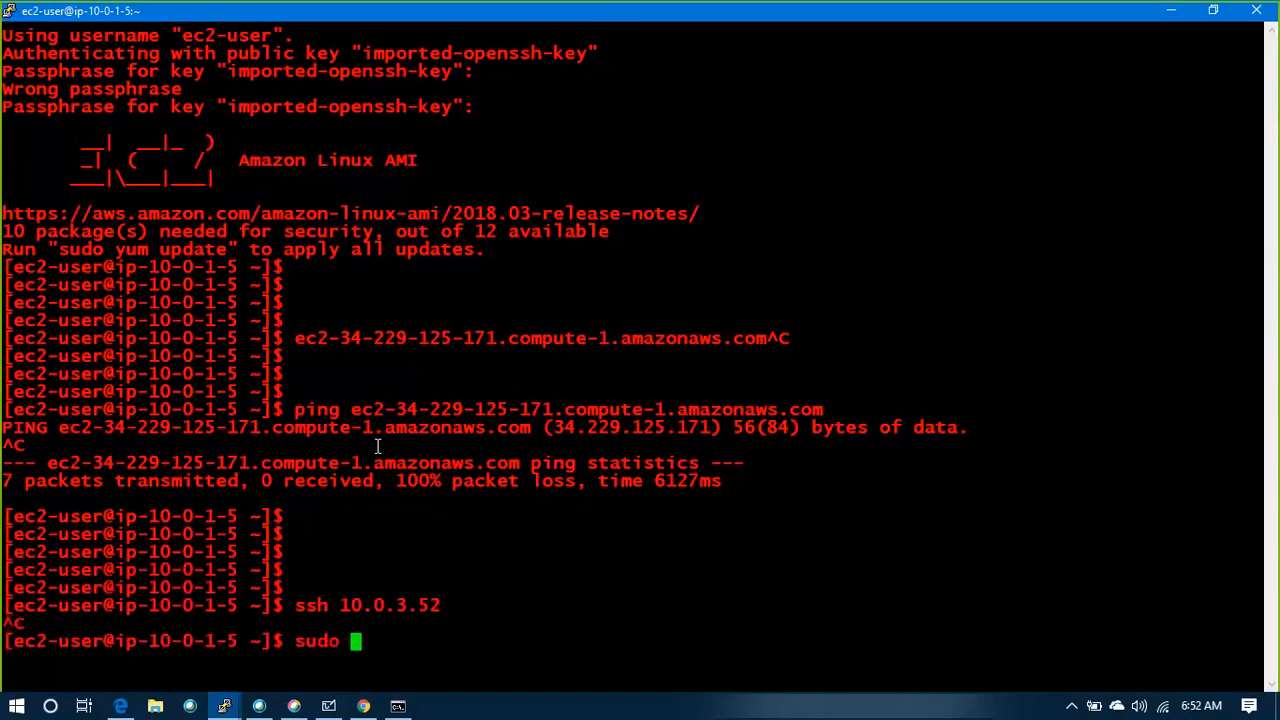
pyautogui.write('su -')
pyautogui.press('Return')
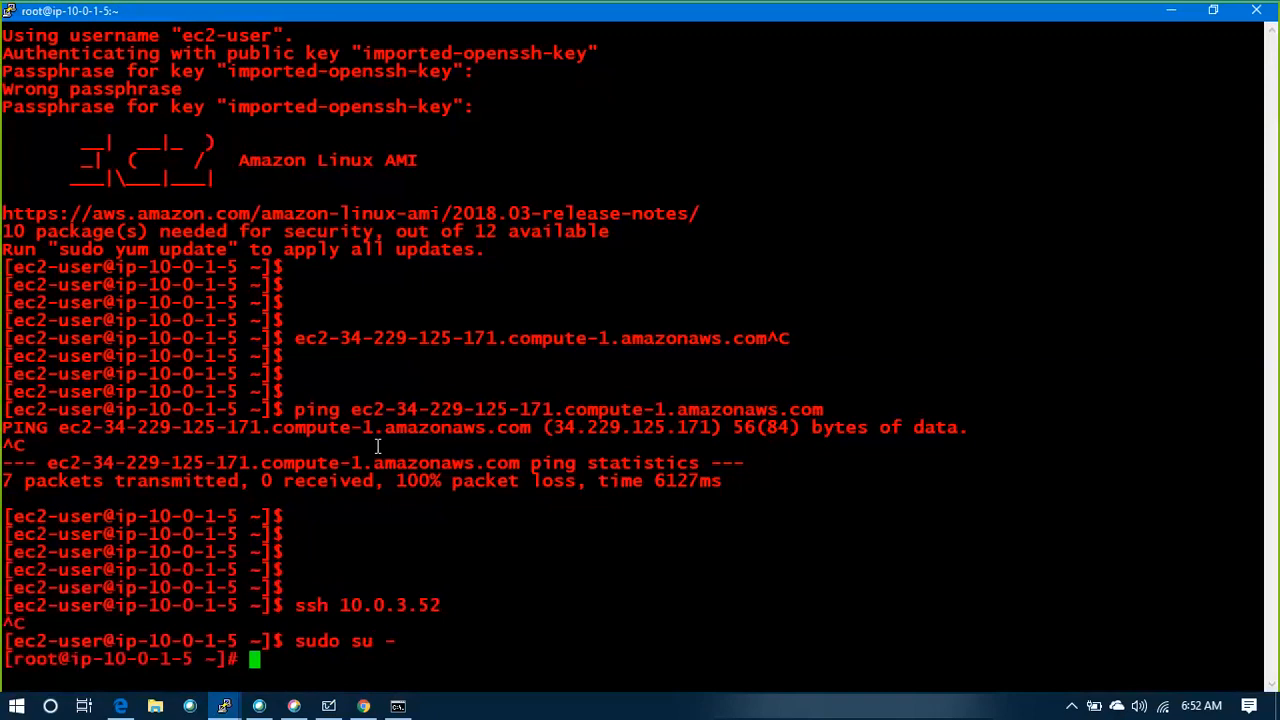
pyautogui.press('Return')
pyautogui.press('Return')
pyautogui.write('clear')
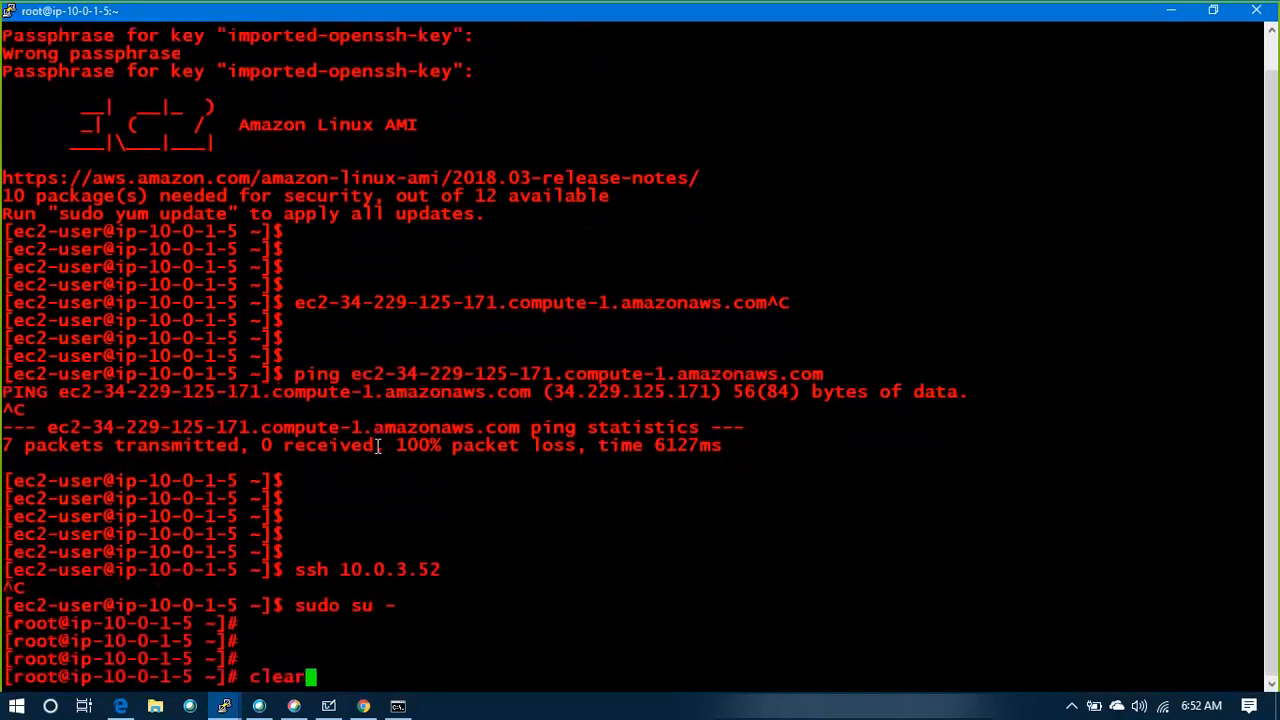
pyautogui.press('Return')
pyautogui.press('Return')
pyautogui.press('Return')
pyautogui.press('Return')
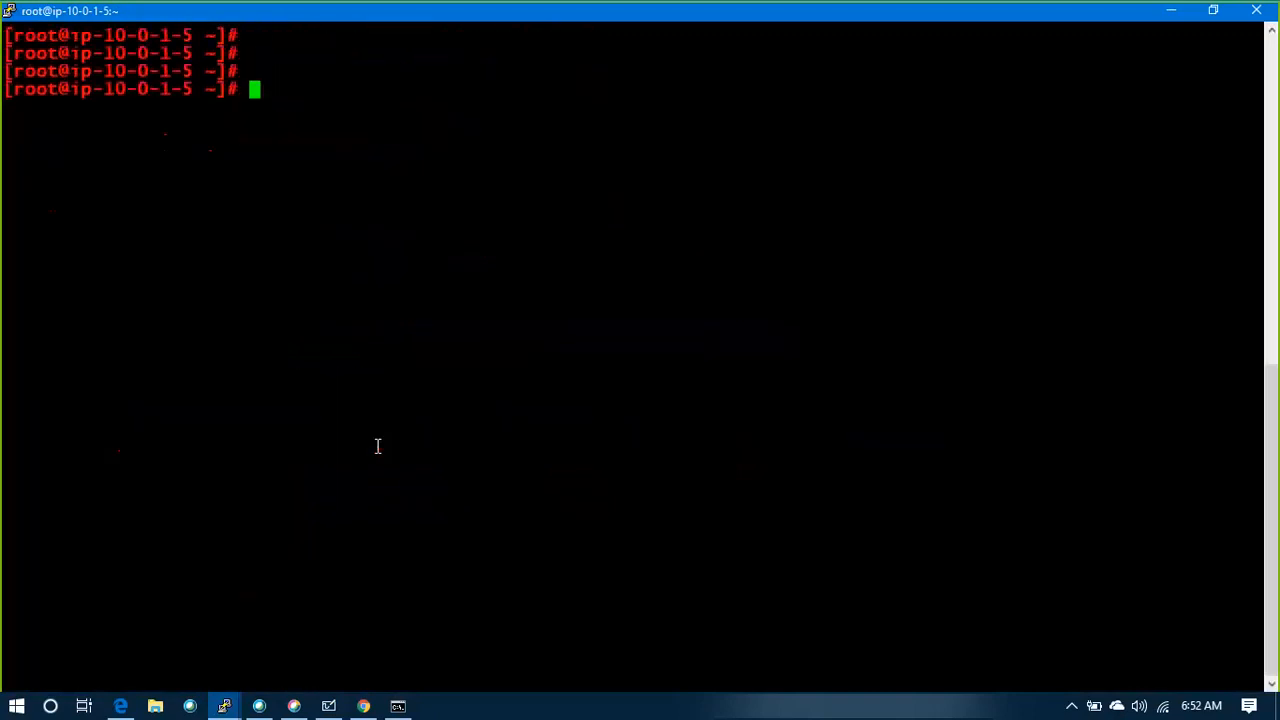
# Try to SSH to 10.0.3.52 as root and abort the attempt
pyautogui.write('ssh 10.0.3.52')
pyautogui.press('Return')
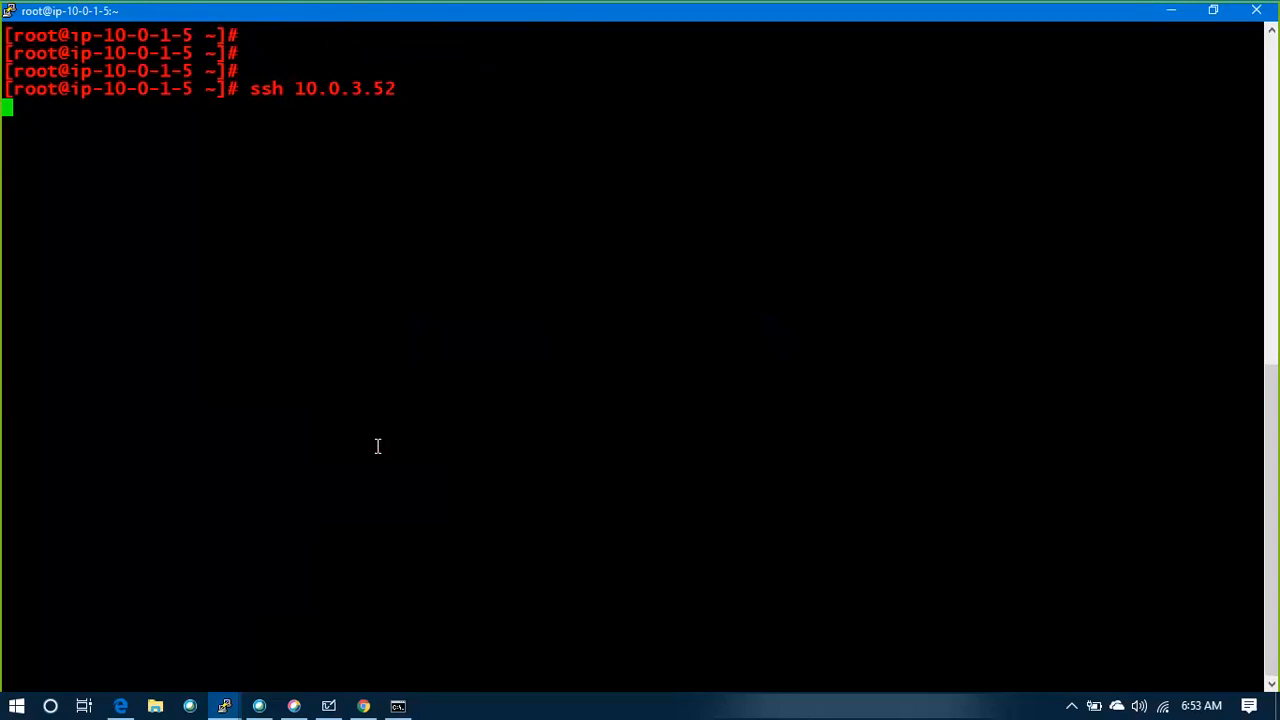
pyautogui.hotkey('ctrl', 'c')
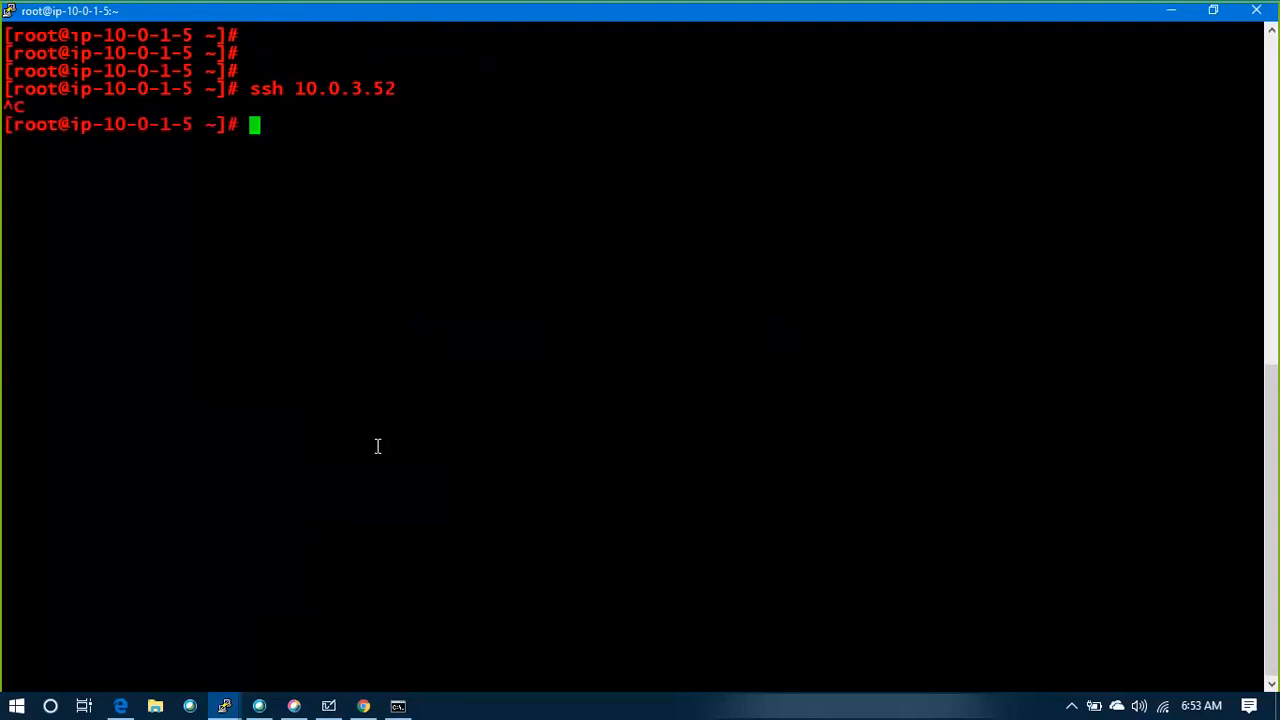
# Ping the private IP 10.0.3.52 from the root shell
pyautogui.press('Return')
pyautogui.press('Return')
pyautogui.press('Return')
pyautogui.press('Return')
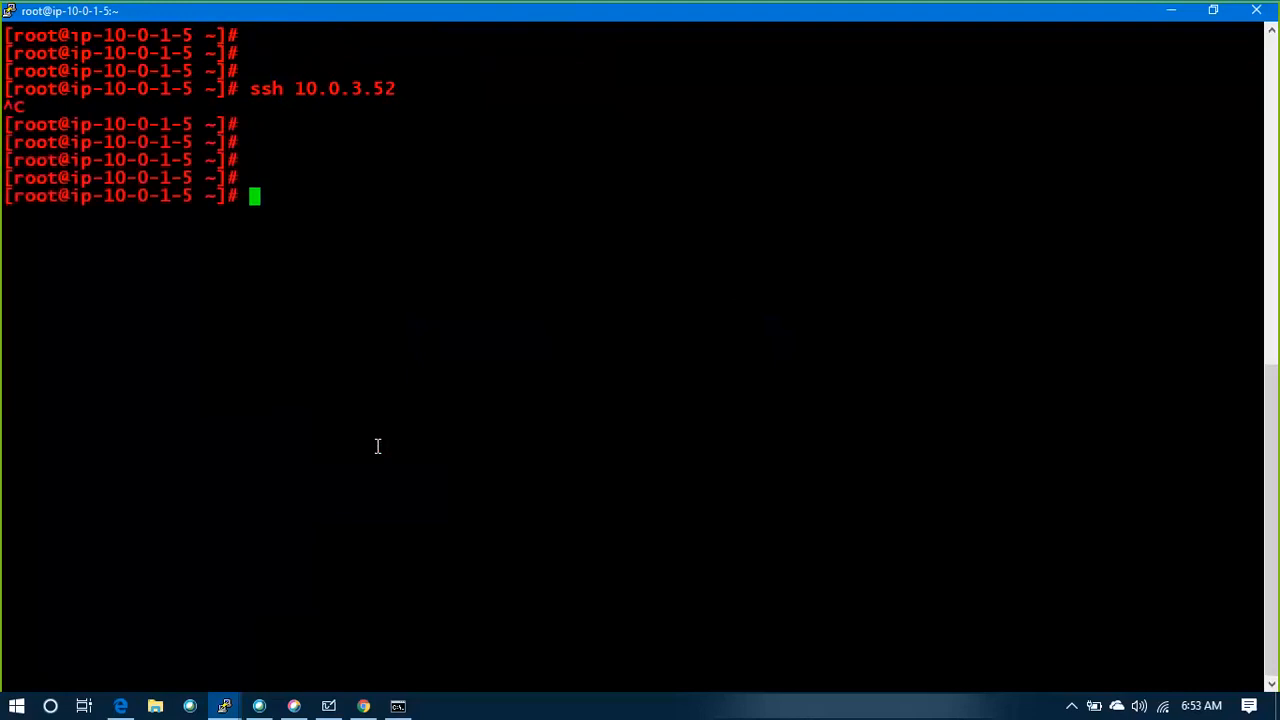
pyautogui.write('ping 10.0.3.52')
pyautogui.press('Return')
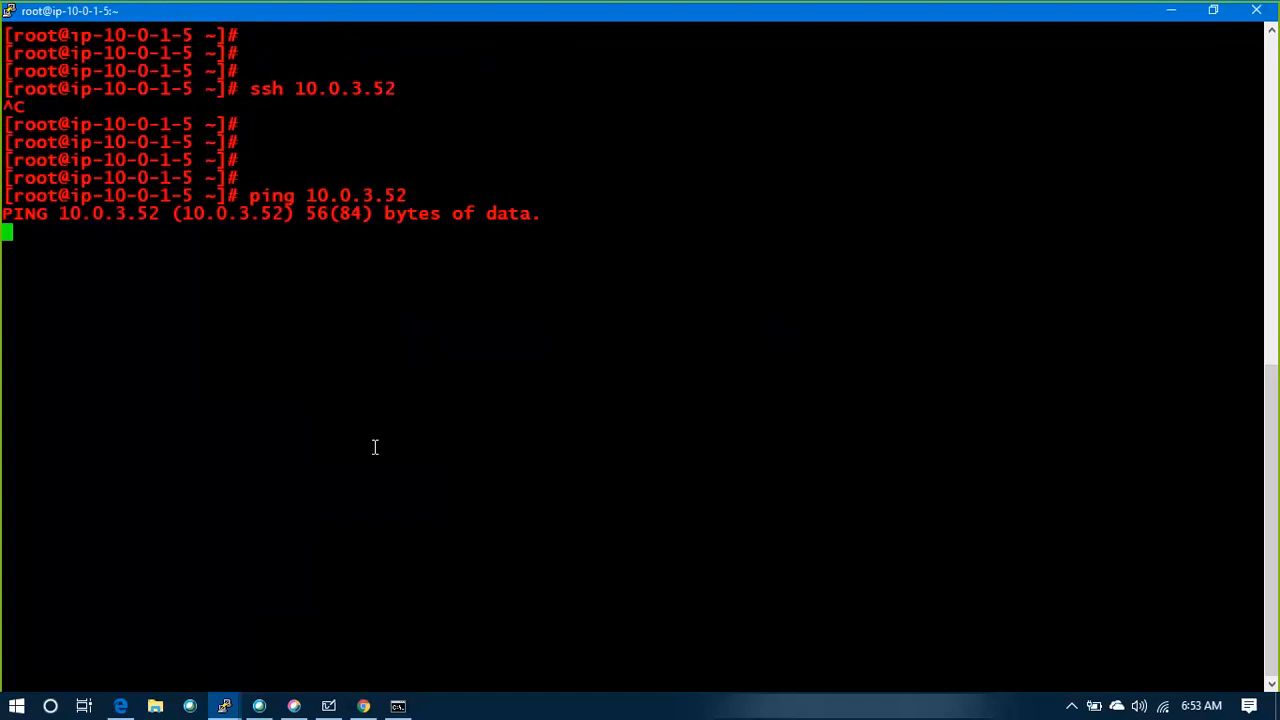
# In the browser's VPC console, select the GANT_SG1 security group and open its inbound rules for editing
pyautogui.hotkey('alt', 'Tab')
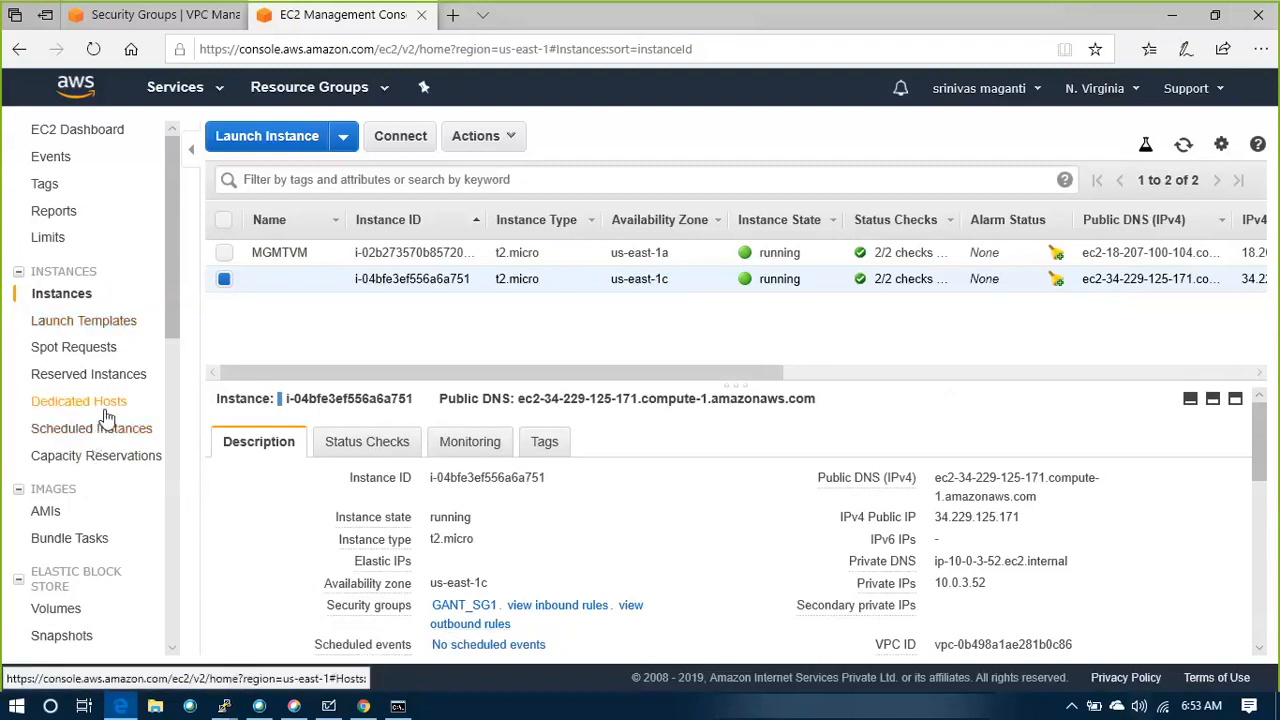
pyautogui.scroll(-2, 107, 418)
pyautogui.scroll(-2, 107, 418)
pyautogui.scroll(-4, 113, 458)
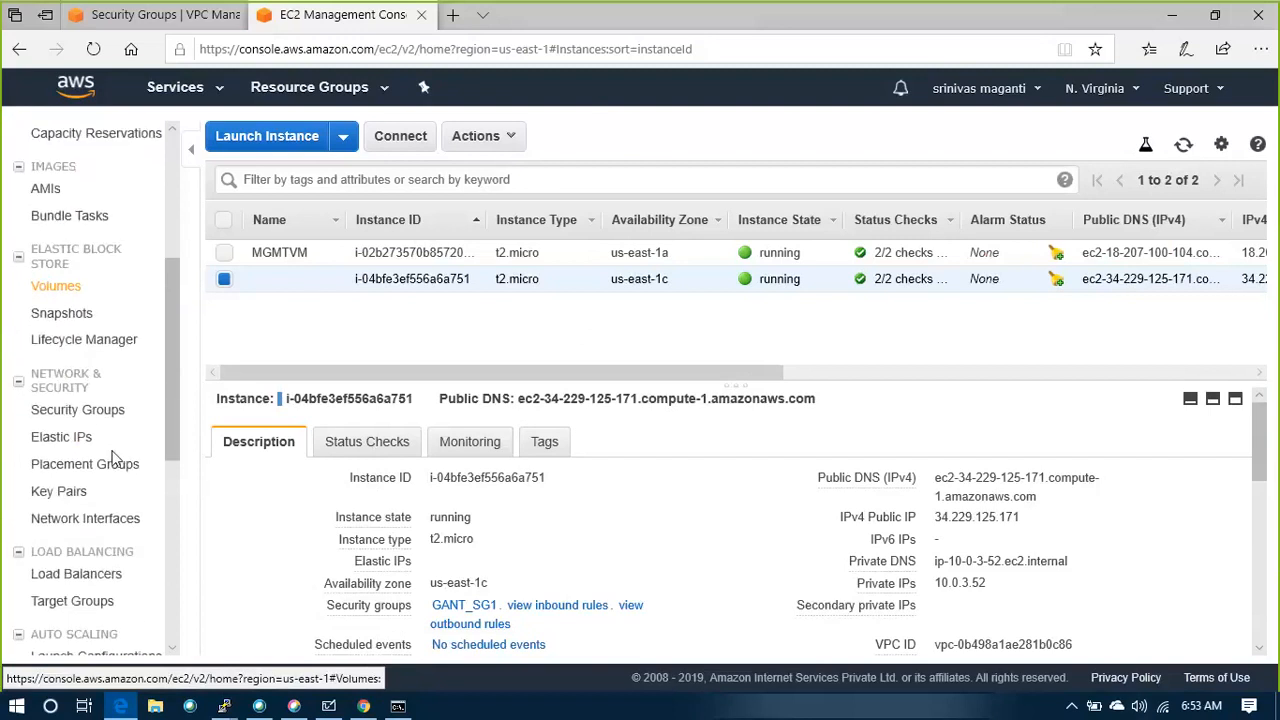
pyautogui.scroll(4, 113, 458)
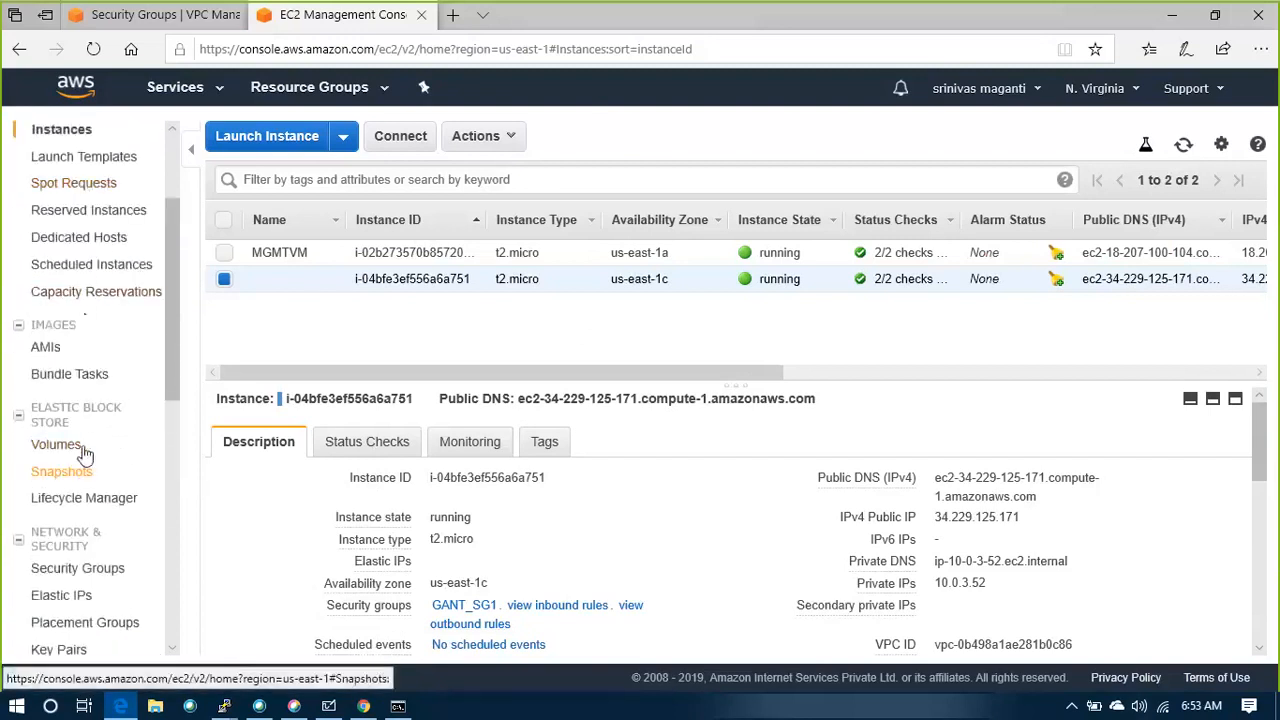
pyautogui.scroll(3, 60, 450)
pyautogui.click(167, 22)
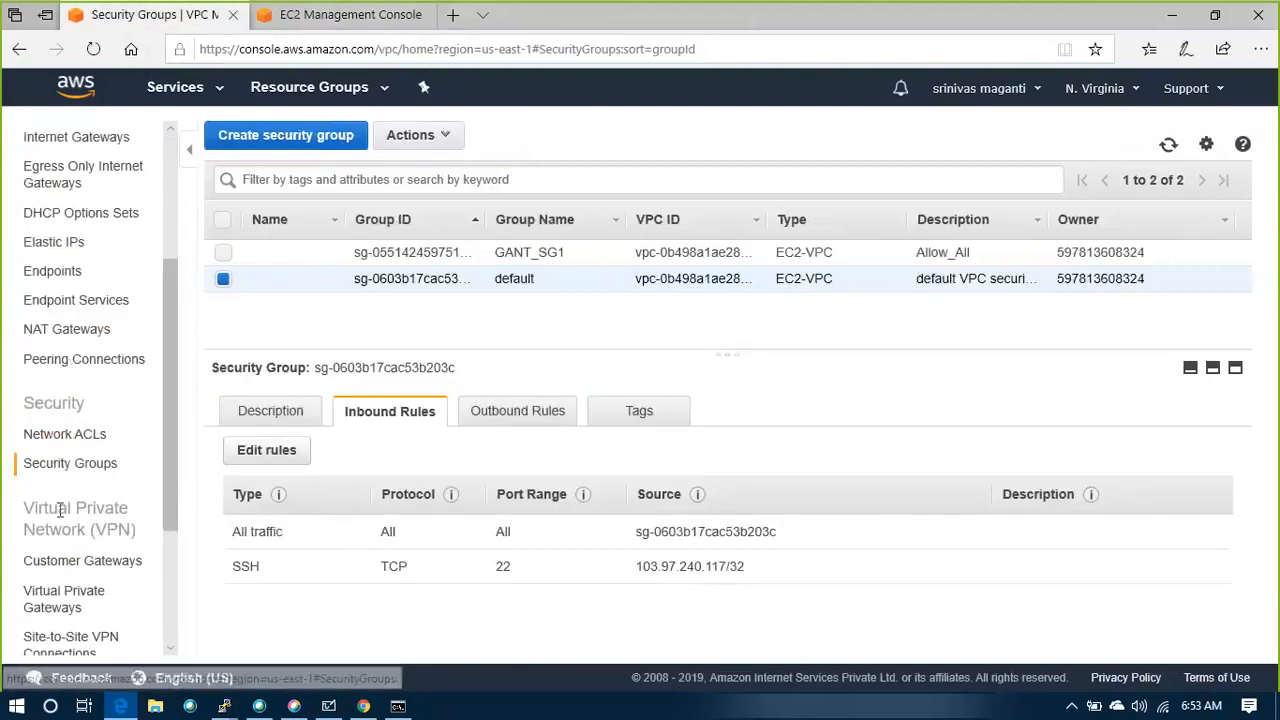
pyautogui.click(72, 468)
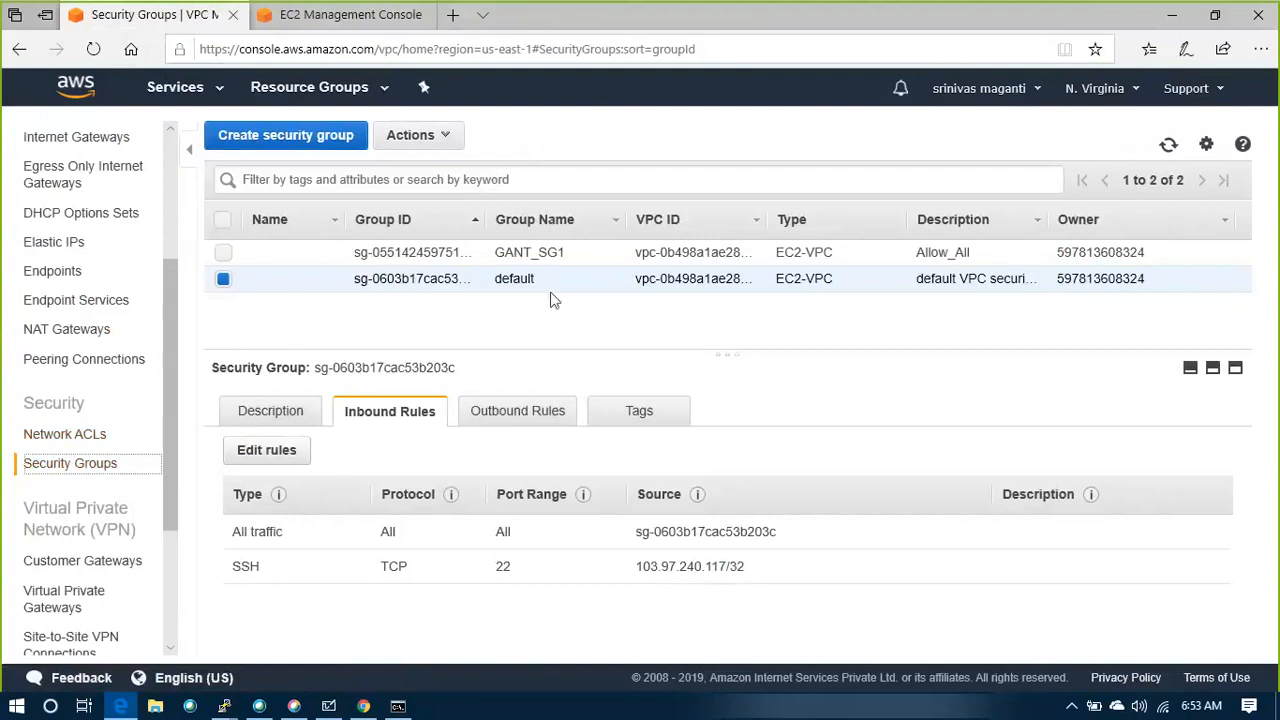
pyautogui.click(500, 253)
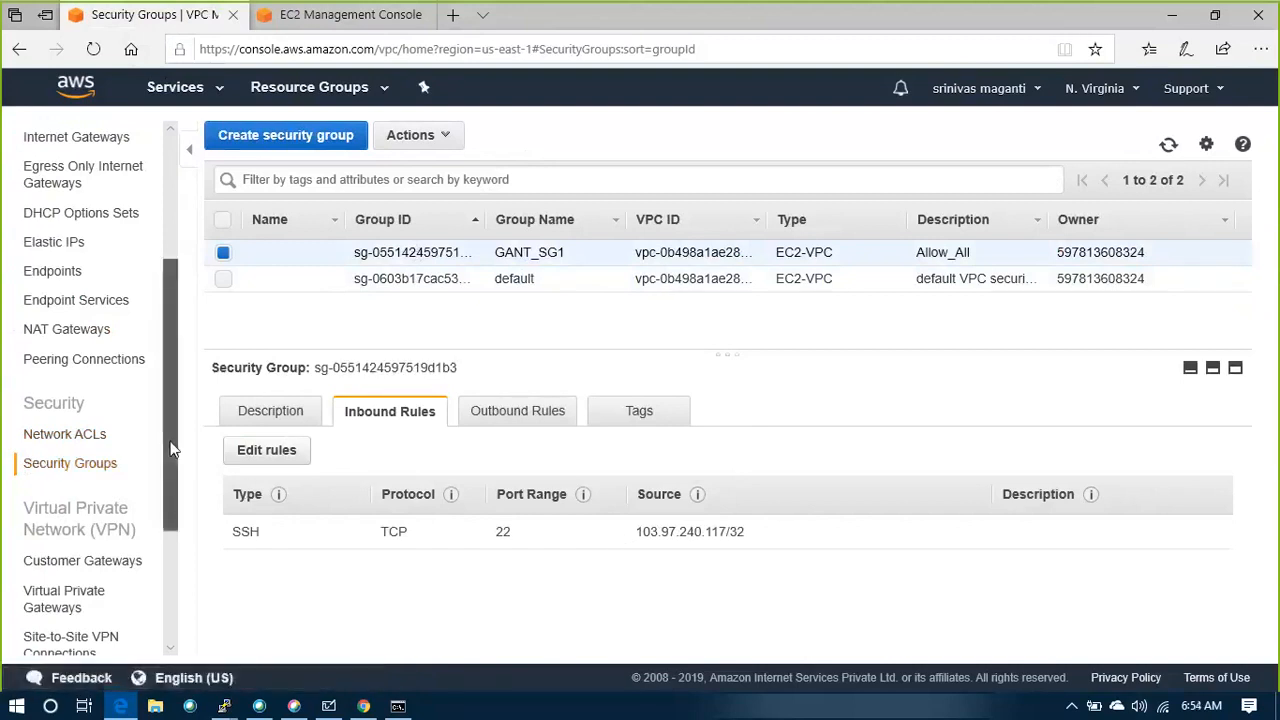
pyautogui.moveTo(170, 450); pyautogui.dragTo(173, 440)
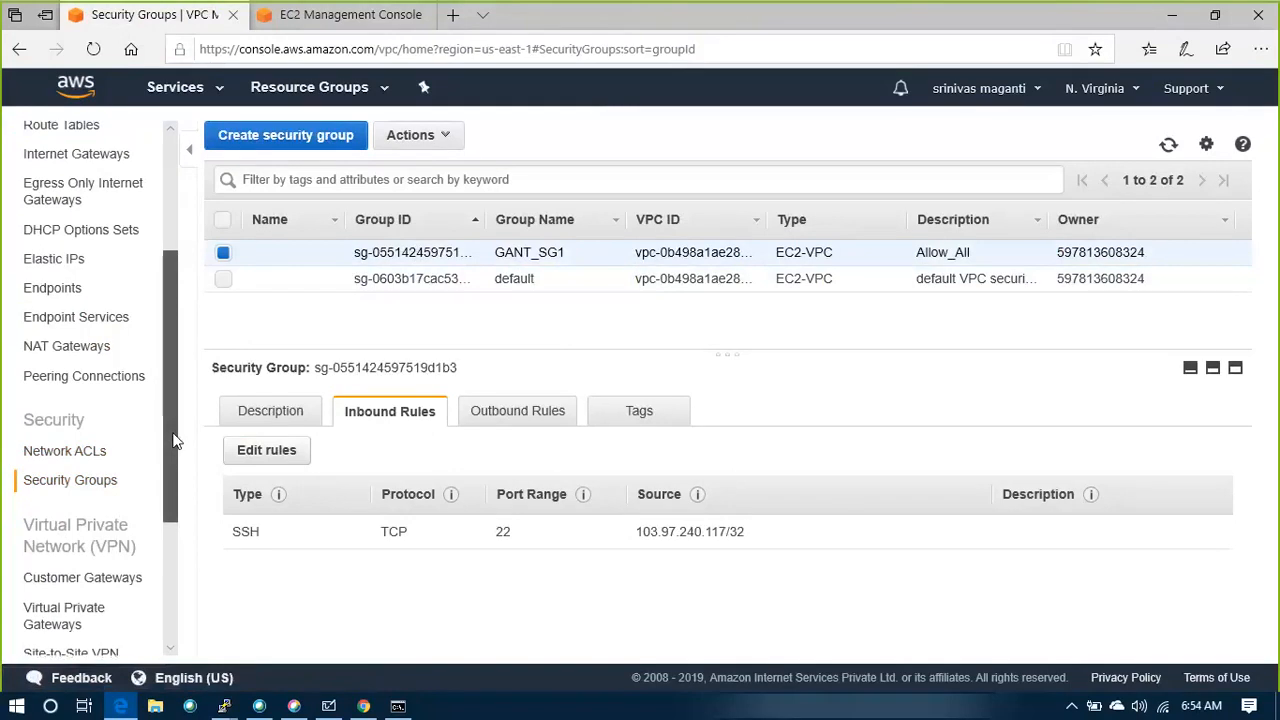
pyautogui.click(257, 458)
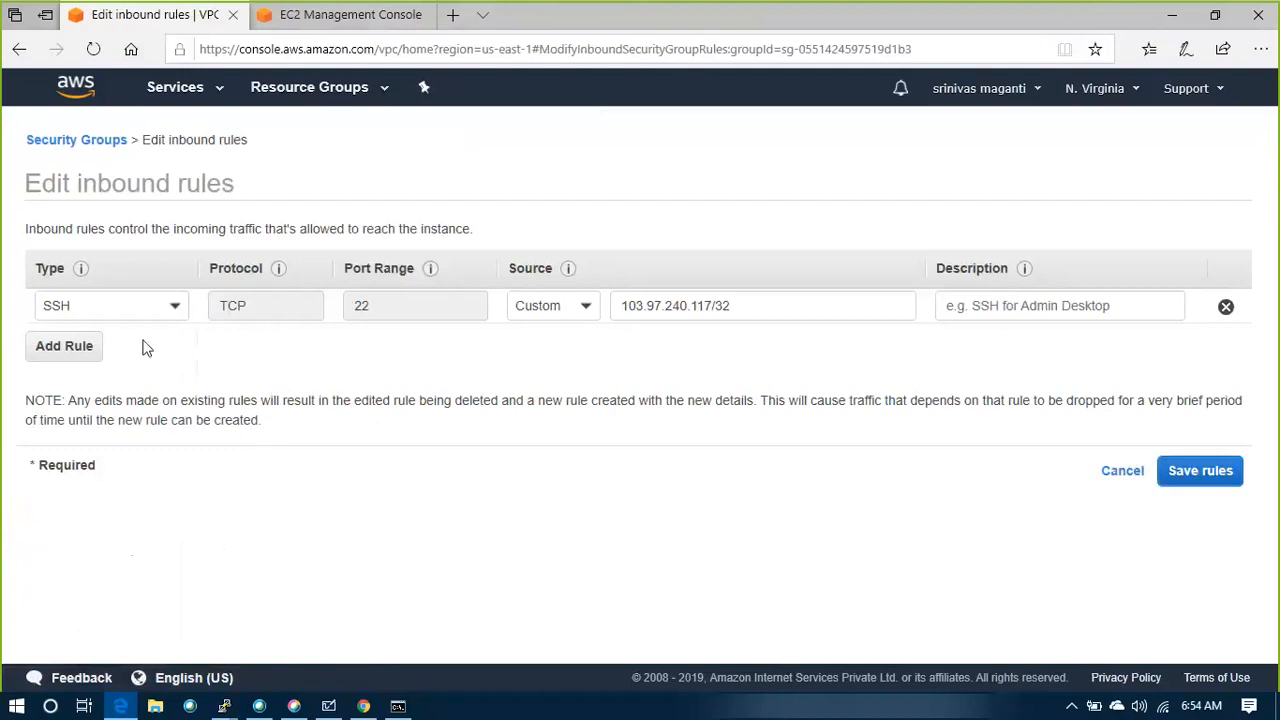
# Leave the inbound rules editor and view the routes of the GANT_RT_NGW route table
pyautogui.click(1170, 470)
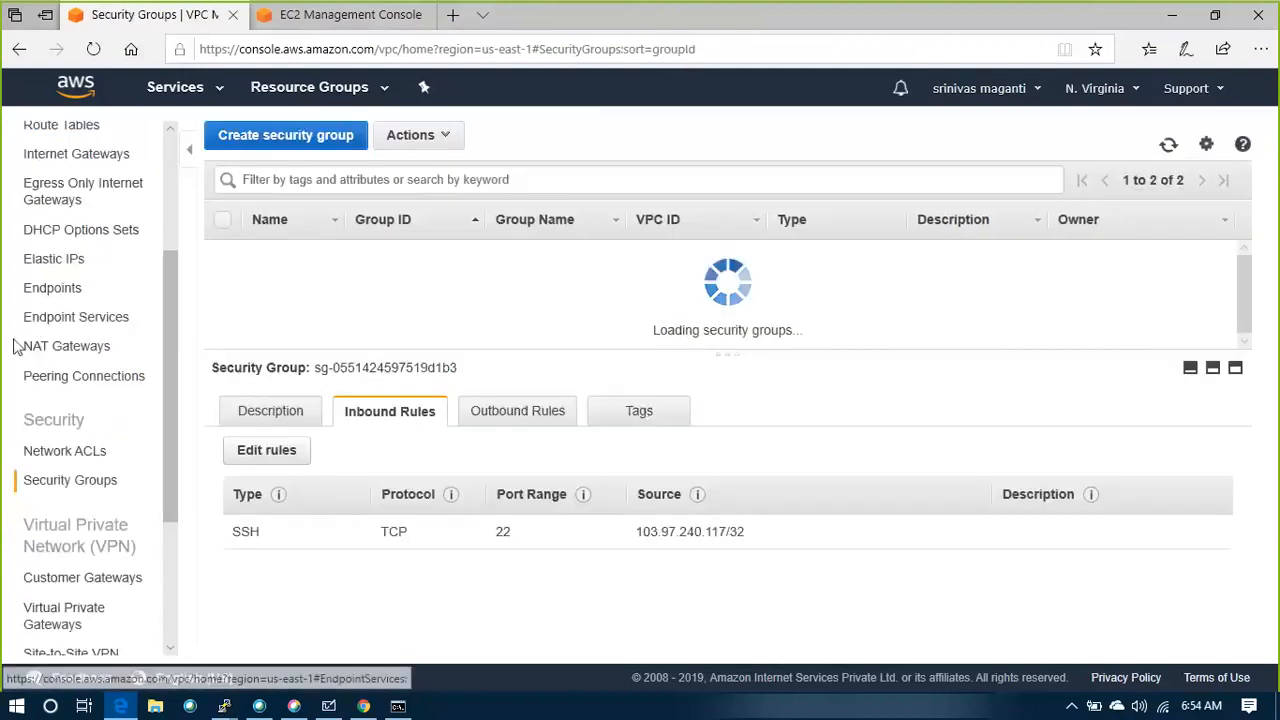
pyautogui.scroll(3, 70, 420)
pyautogui.click(78, 284)
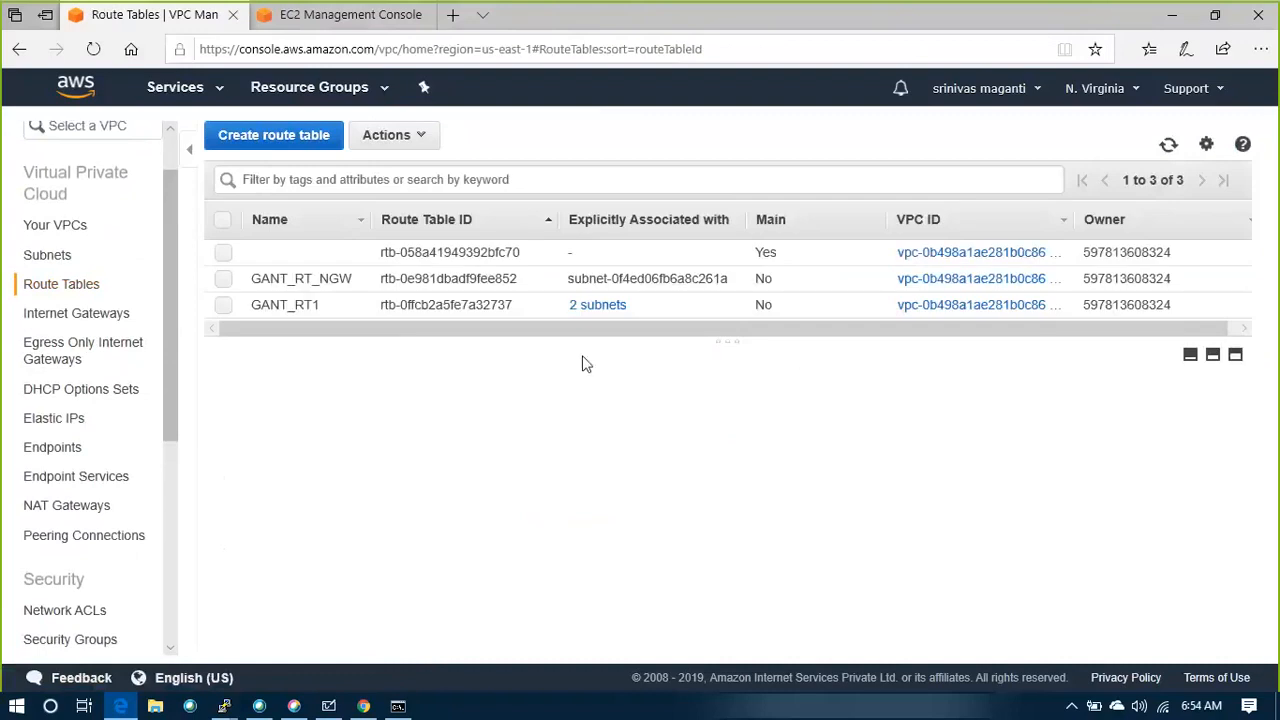
pyautogui.click(456, 310)
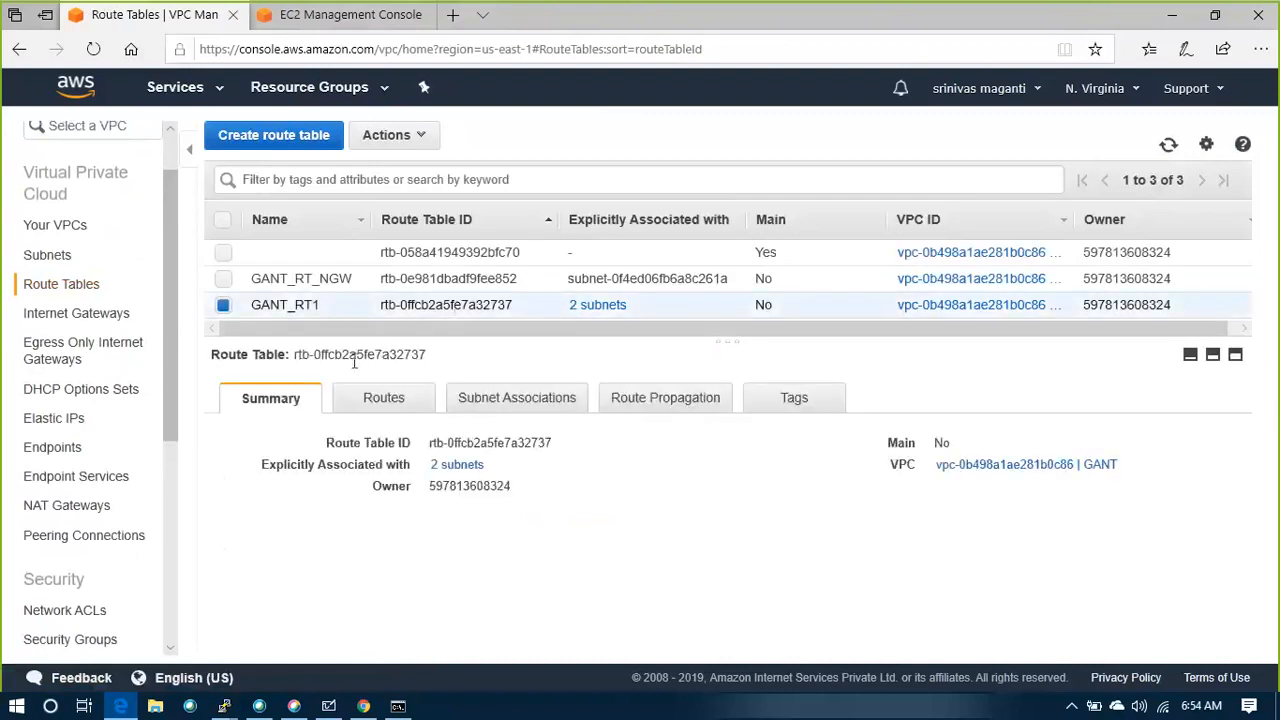
pyautogui.click(402, 280)
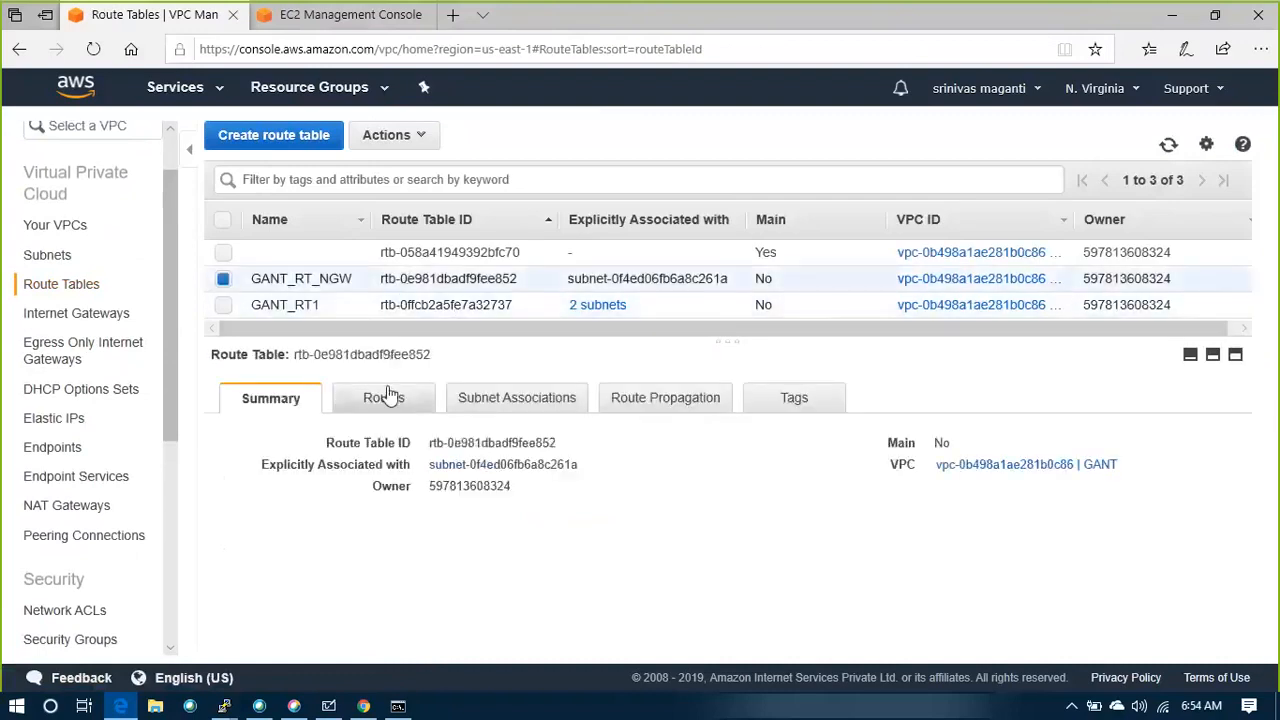
pyautogui.click(384, 397)
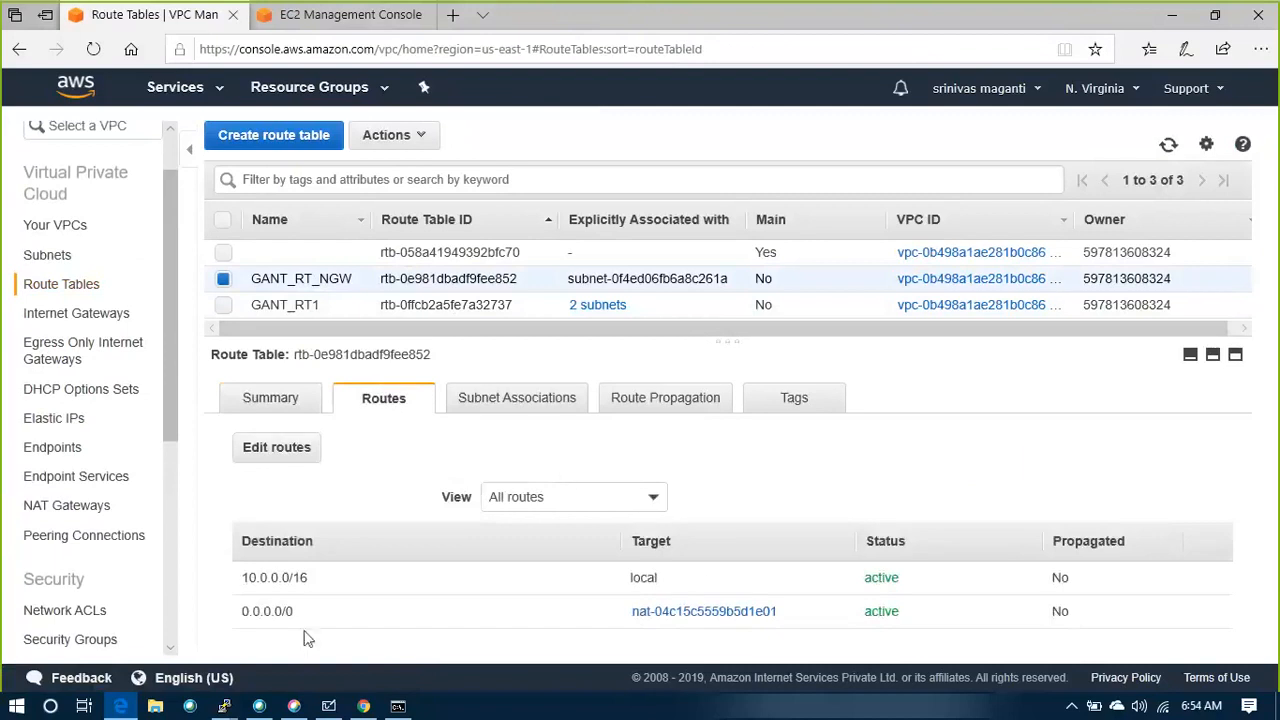
# Open the NAT gateway targeted by the 0.0.0.0/0 route and examine its private IP and Elastic IP addresses
pyautogui.click(676, 613)
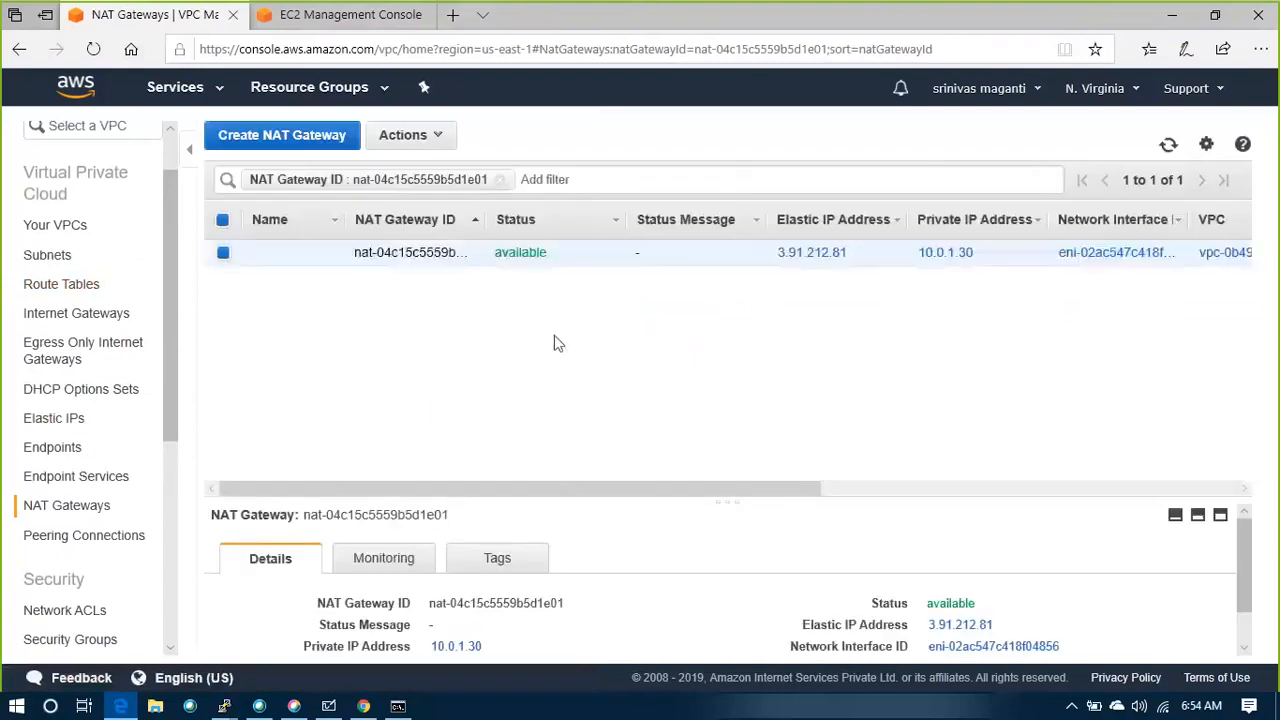
pyautogui.scroll(-1, 700, 540)
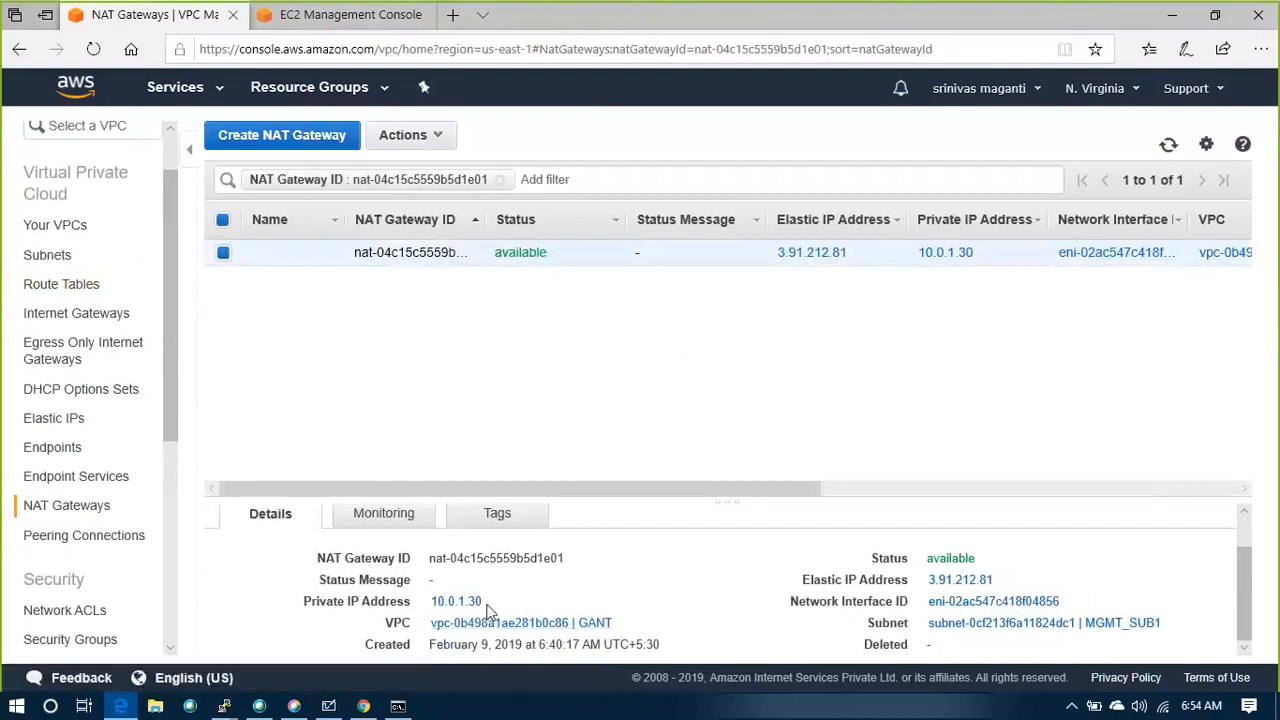
pyautogui.moveTo(432, 603); pyautogui.dragTo(533, 620)
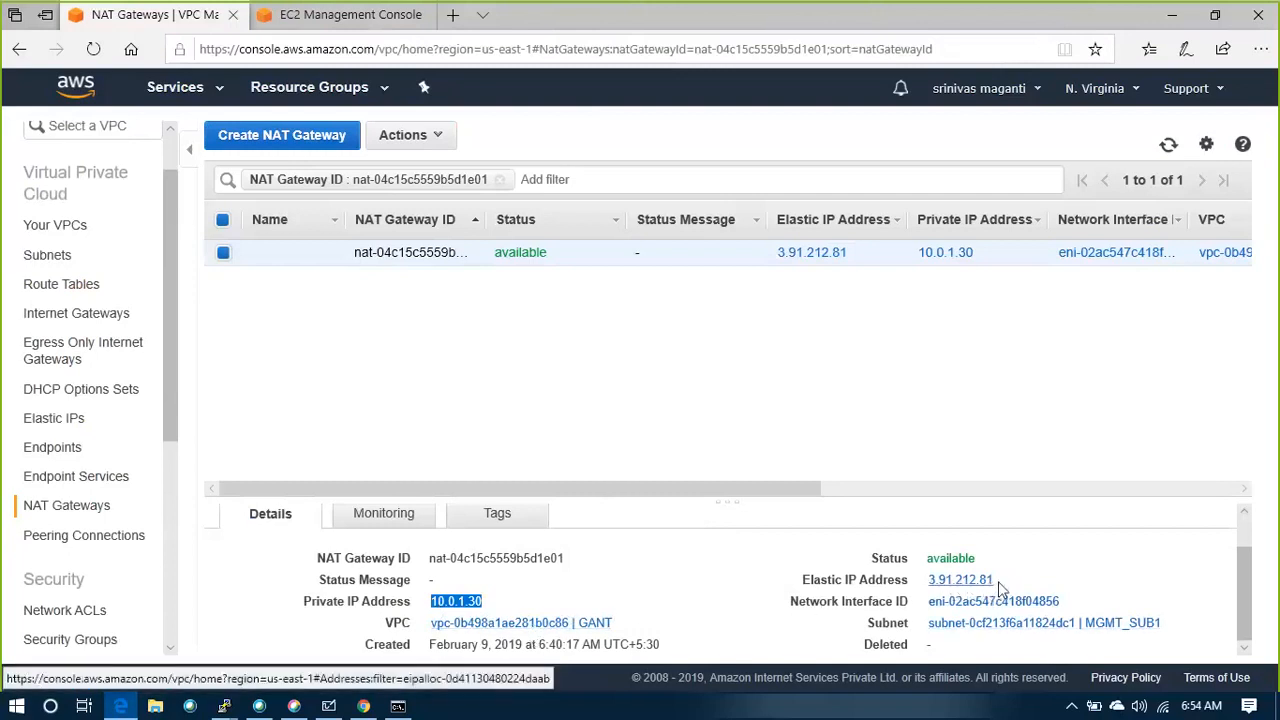
pyautogui.moveTo(1000, 590); pyautogui.dragTo(926, 586)
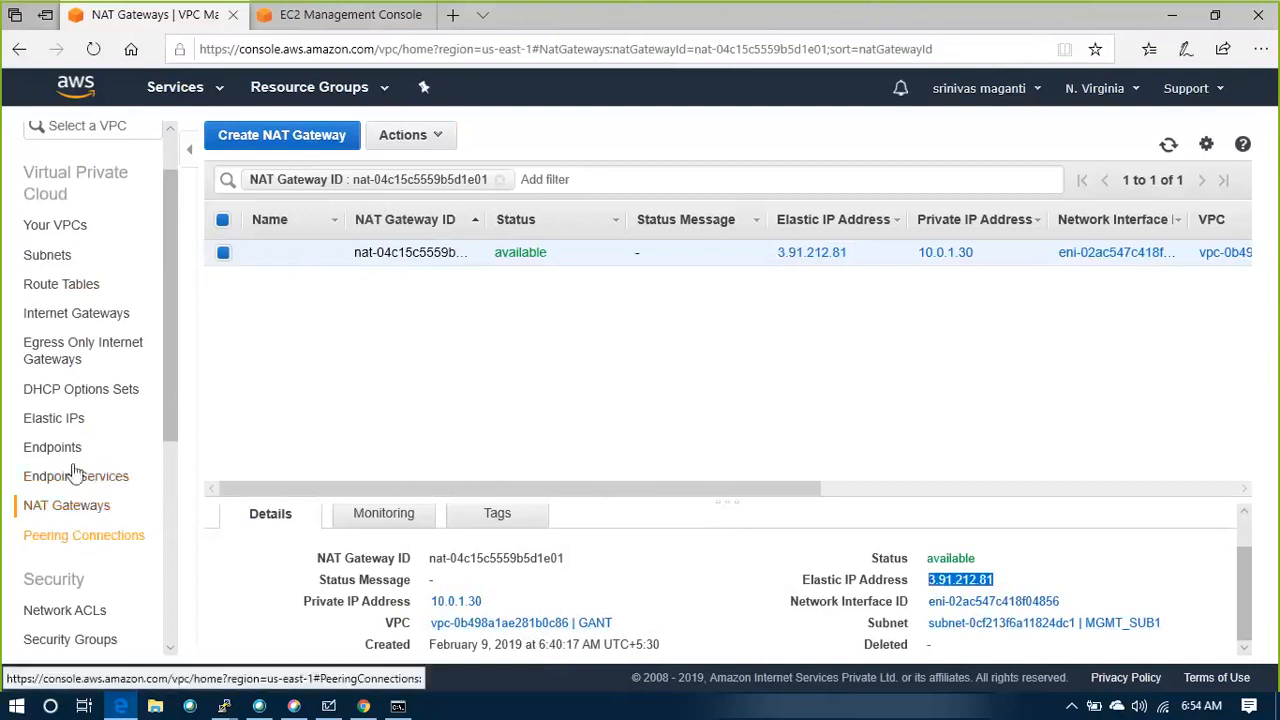
# Look through the VPC's subnets and return to the NAT gateways list
pyautogui.click(70, 288)
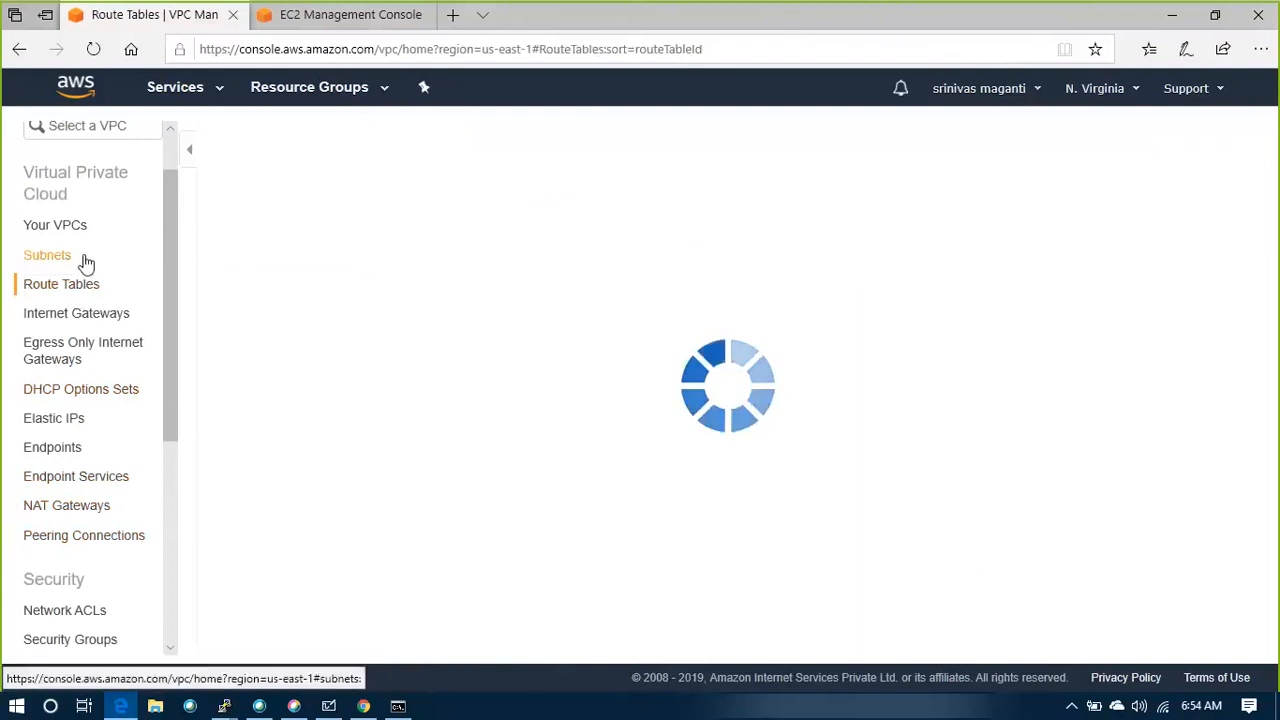
pyautogui.click(86, 262)
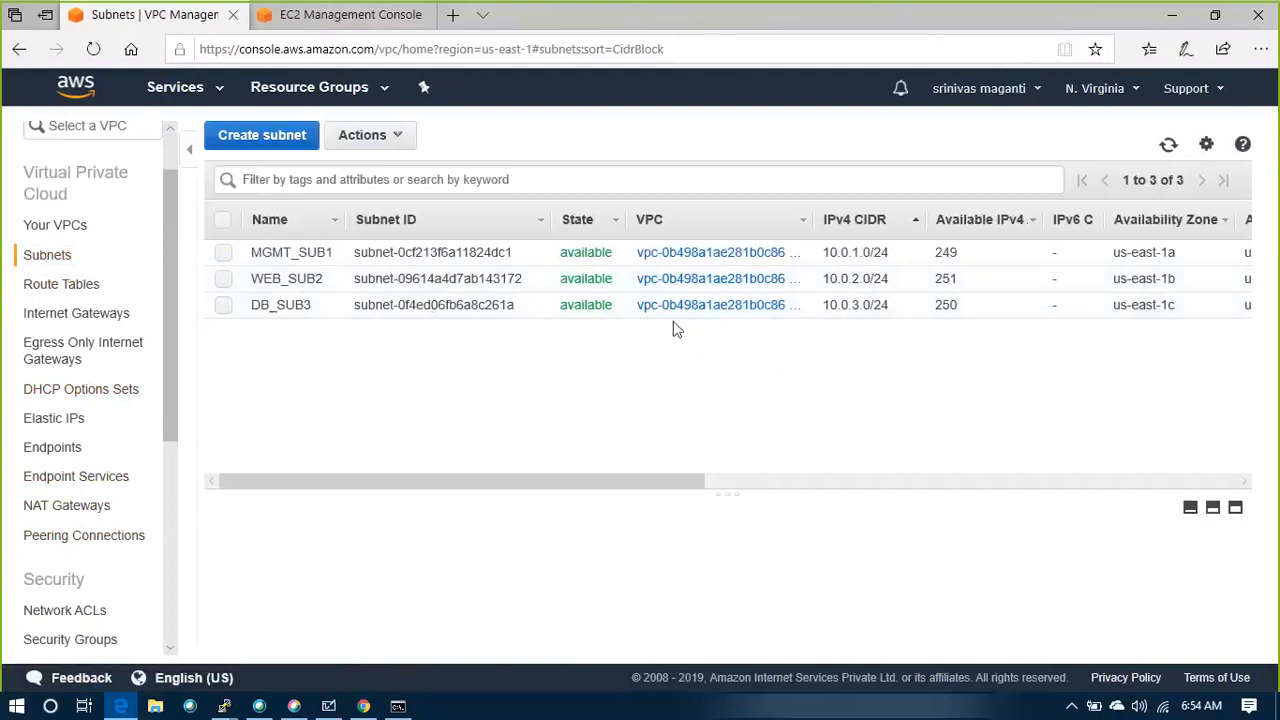
pyautogui.click(100, 229)
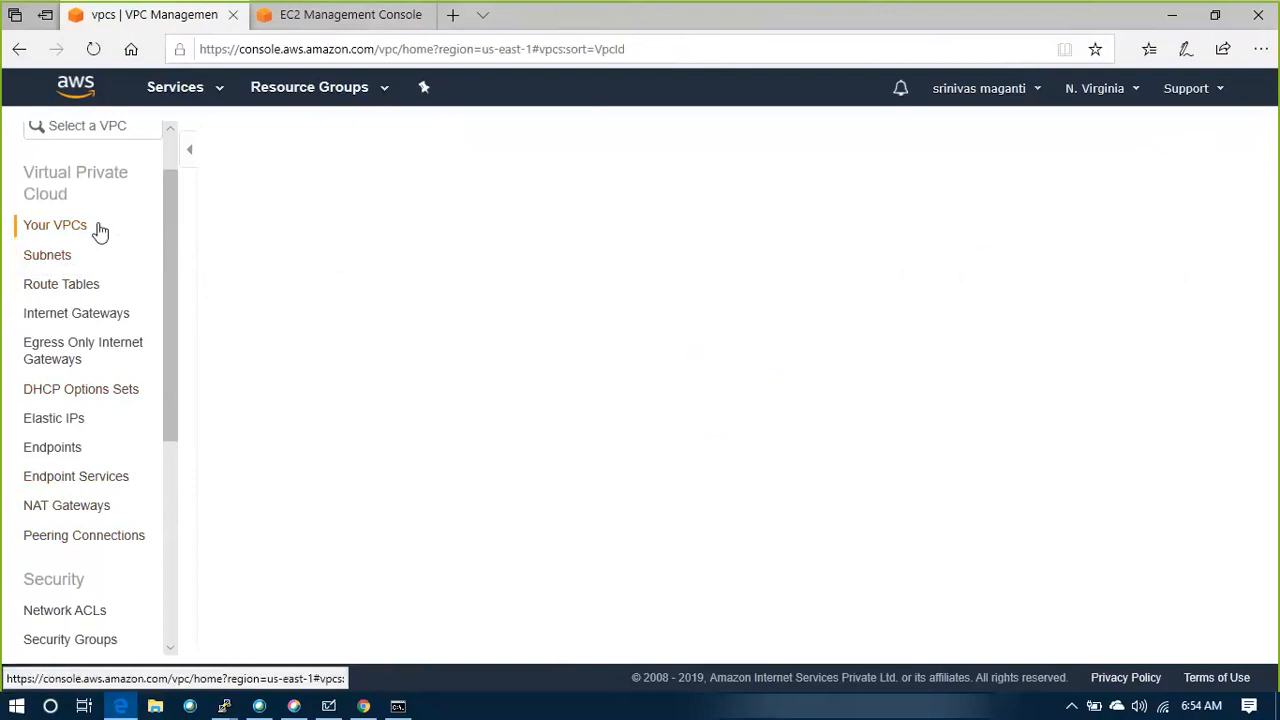
pyautogui.click(88, 508)
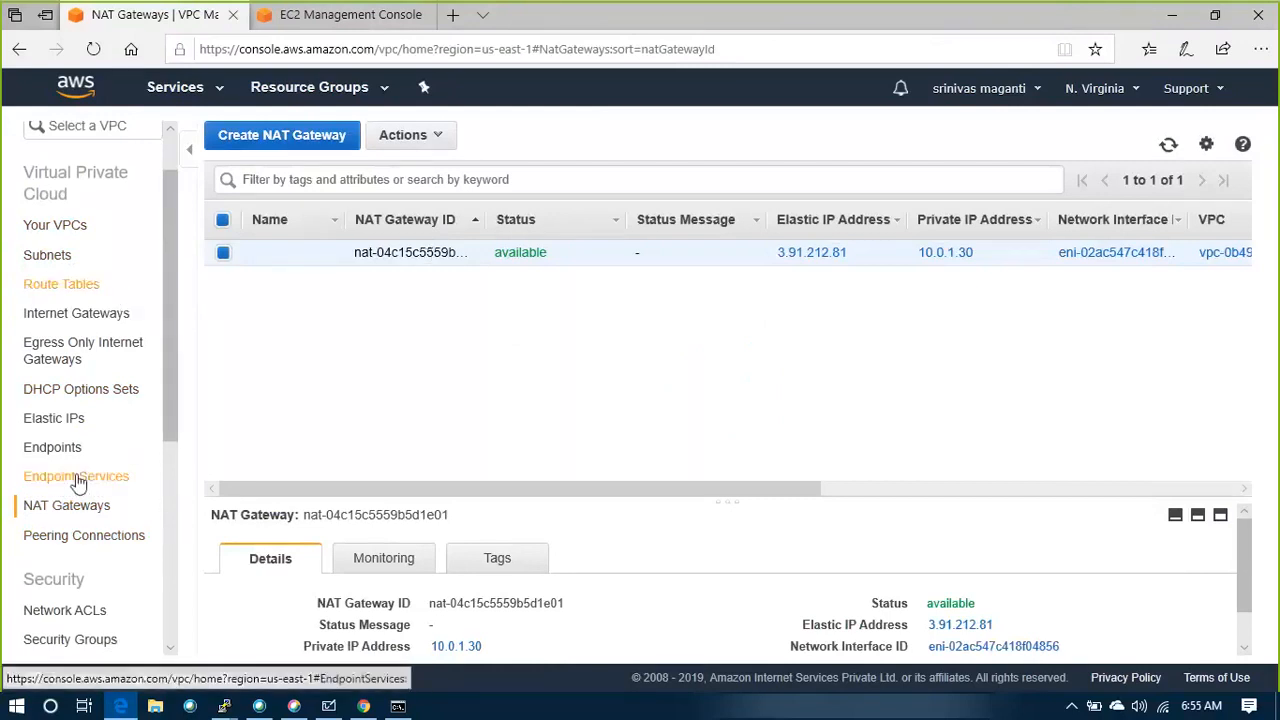
# Open the security groups list, select GANT_SG1 and review its inbound and outbound rules
pyautogui.scroll(-1, 80, 490)
pyautogui.click(82, 560)
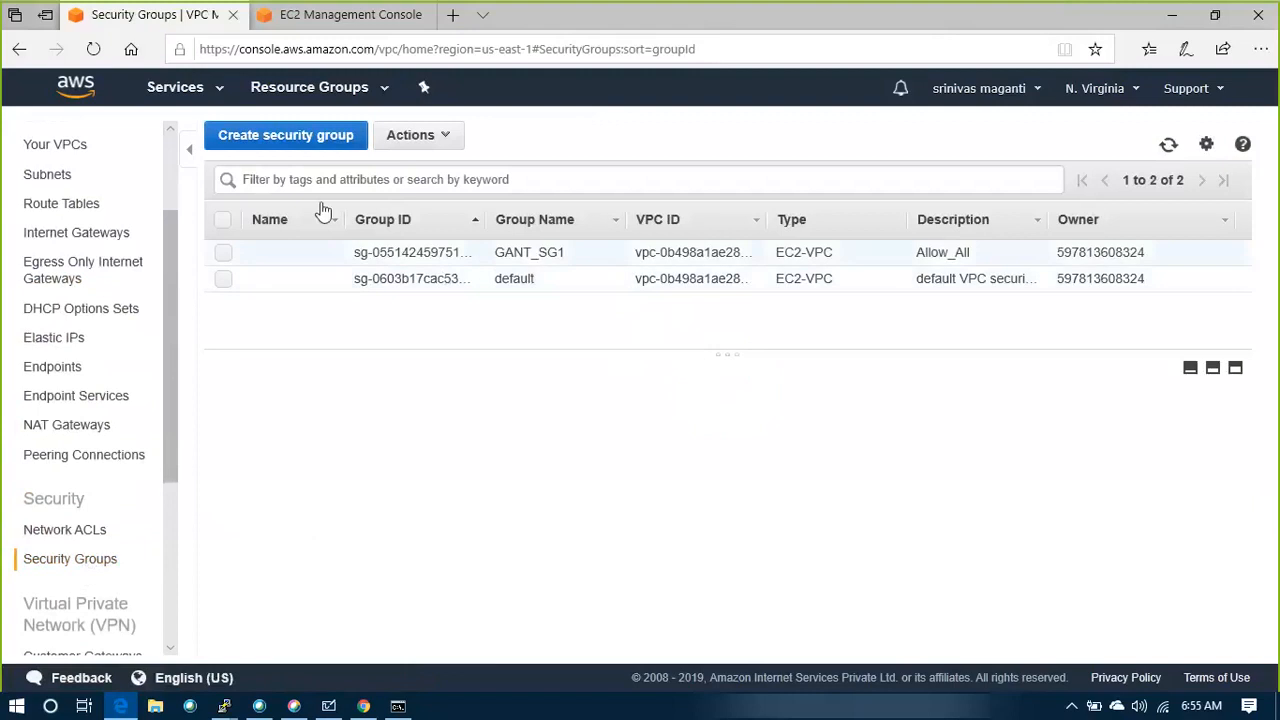
pyautogui.click(284, 142)
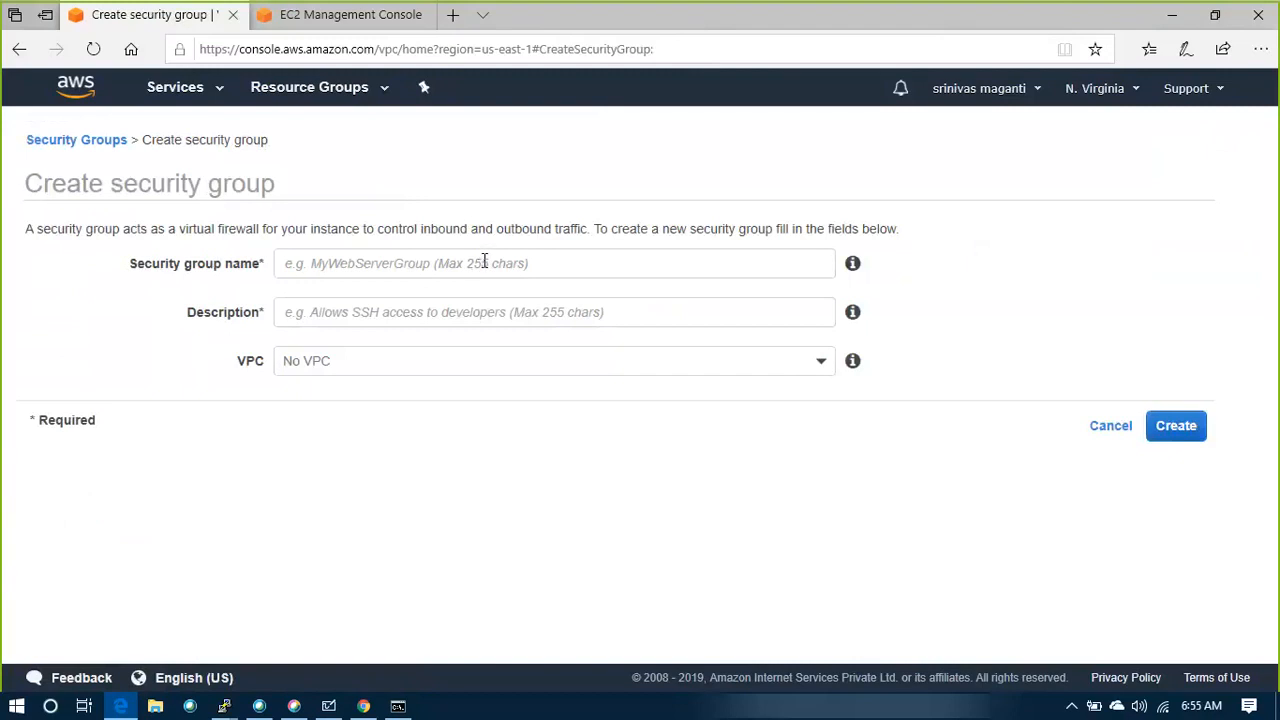
pyautogui.click(1100, 427)
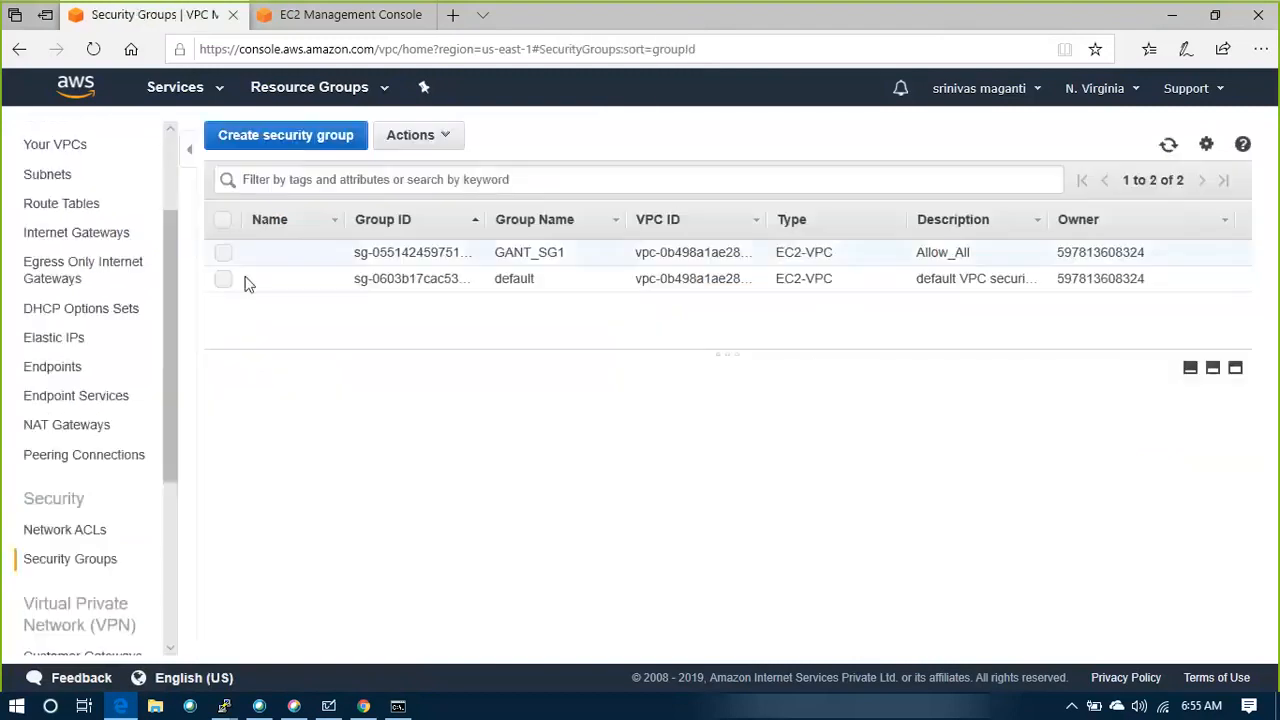
pyautogui.click(408, 252)
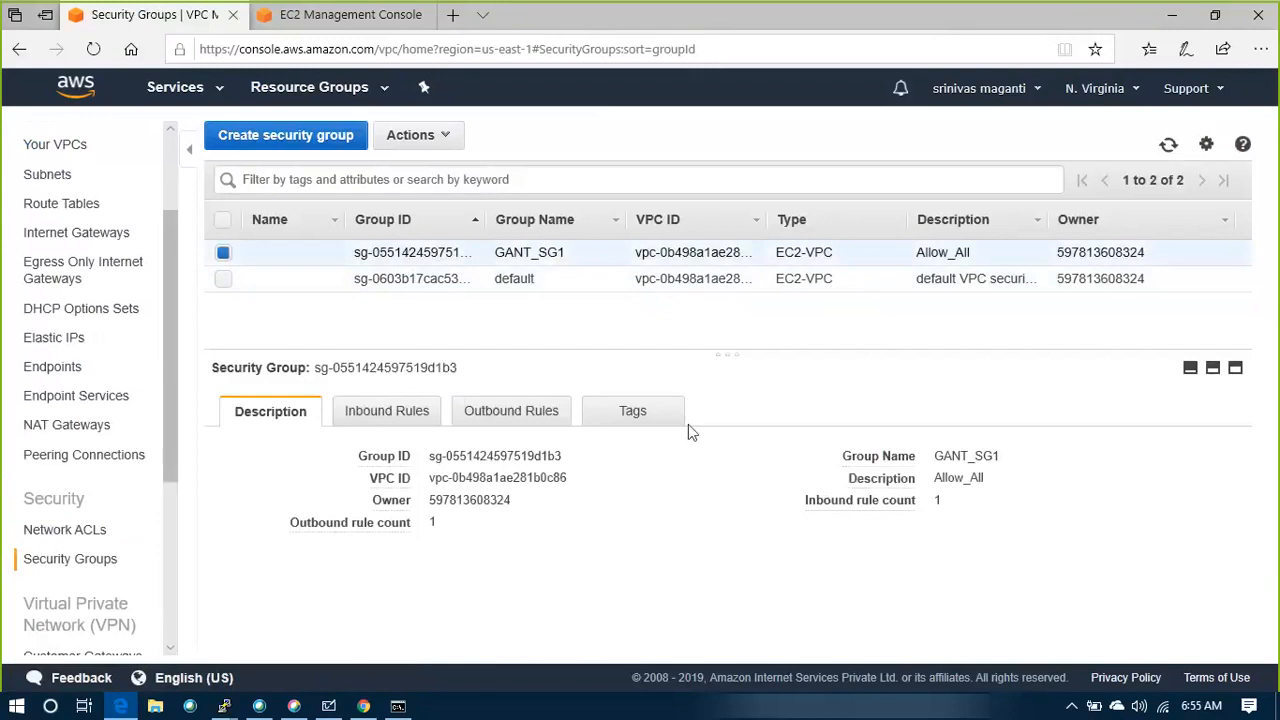
pyautogui.click(426, 420)
pyautogui.click(538, 418)
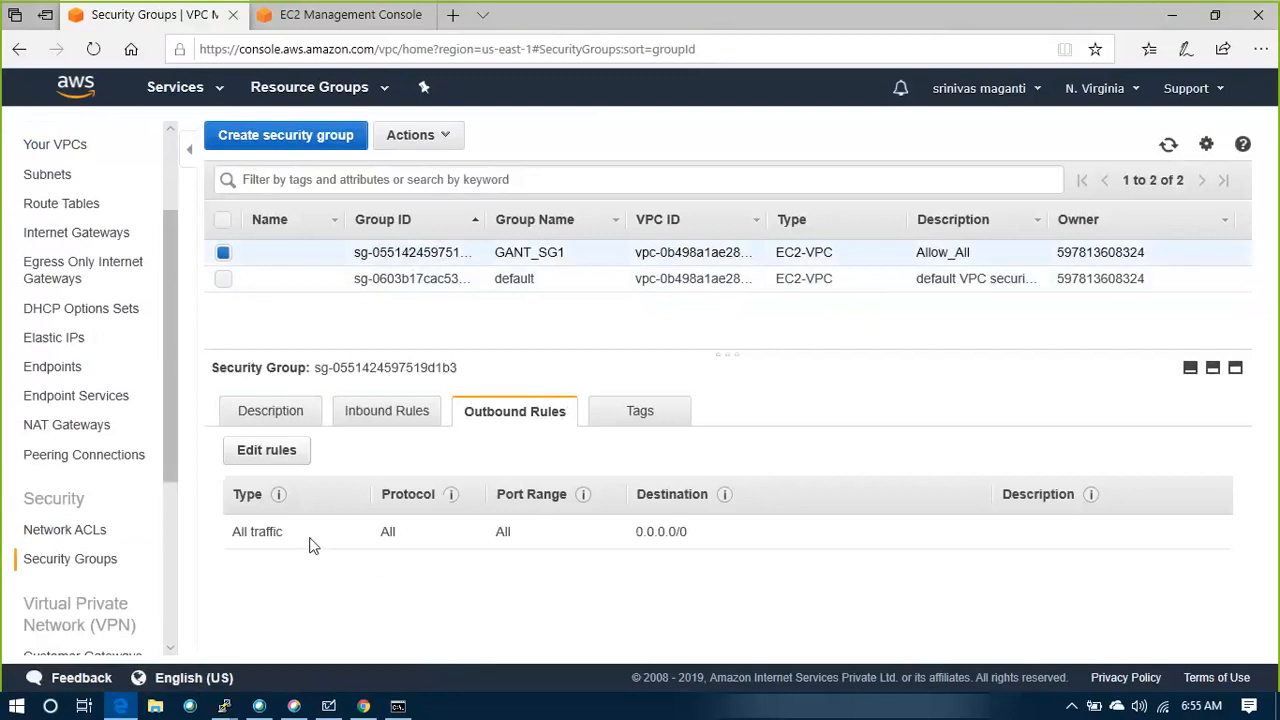
pyautogui.click(266, 452)
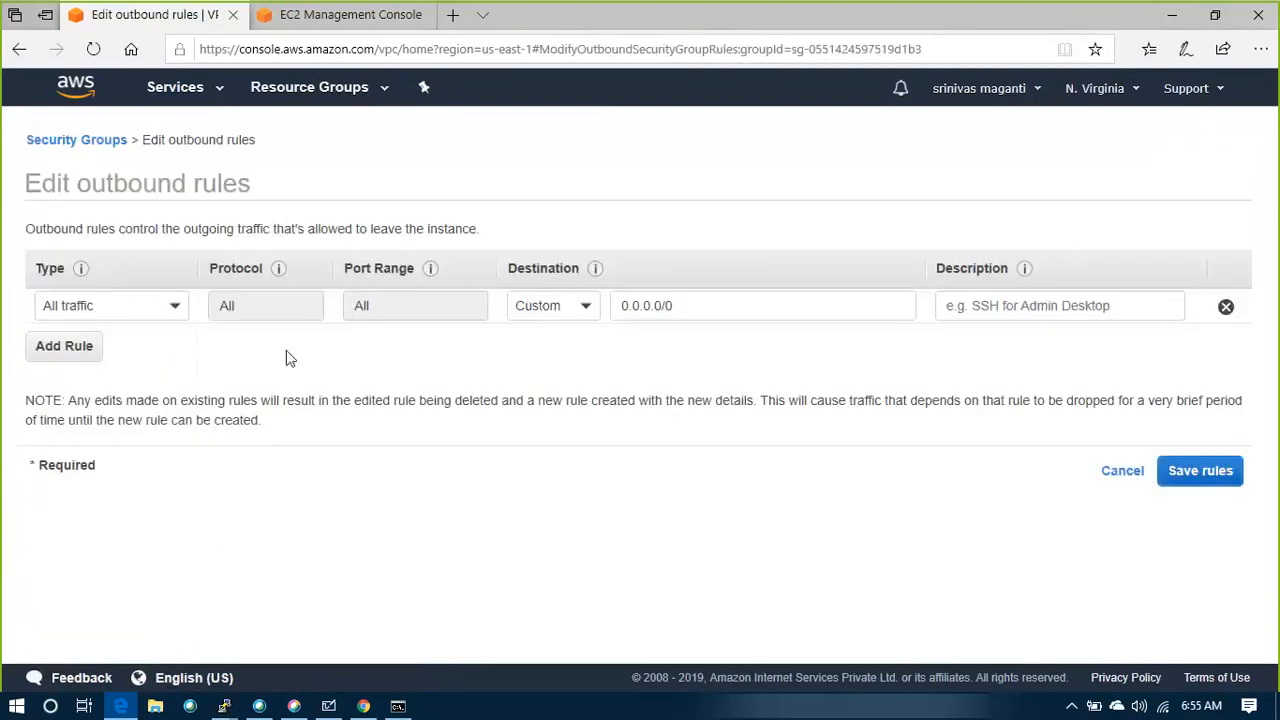
pyautogui.click(63, 346)
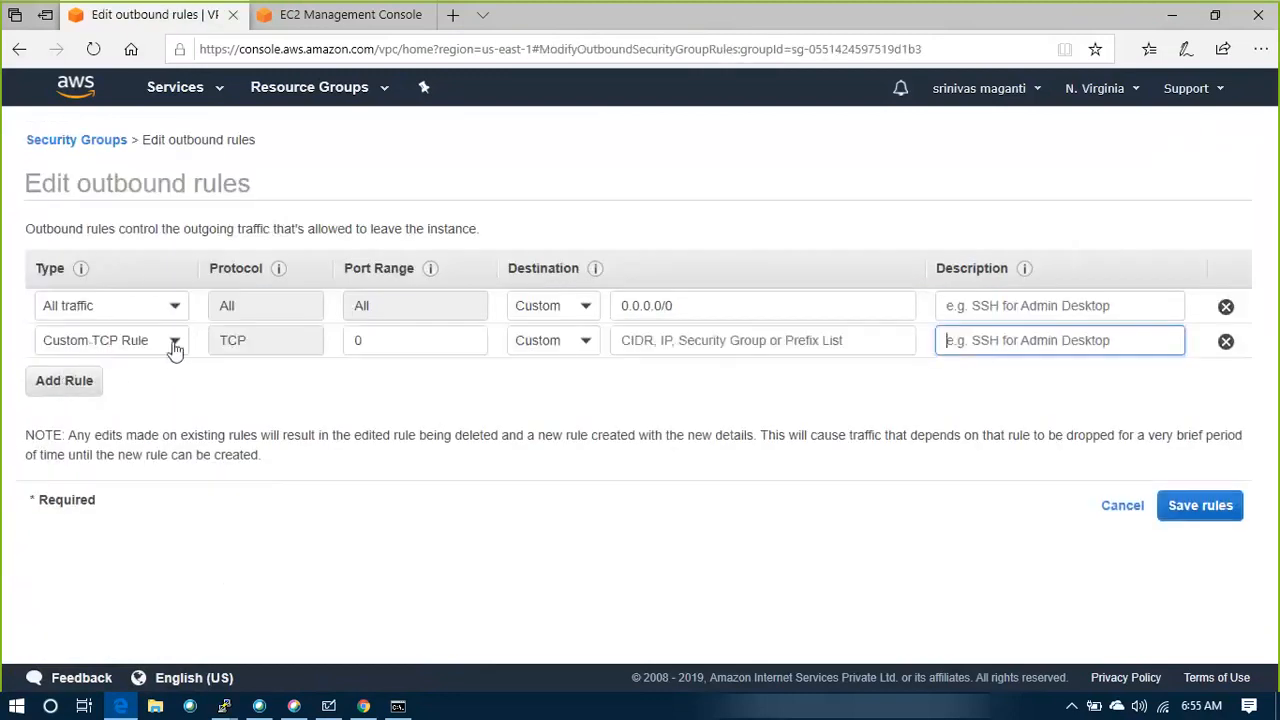
pyautogui.click(175, 344)
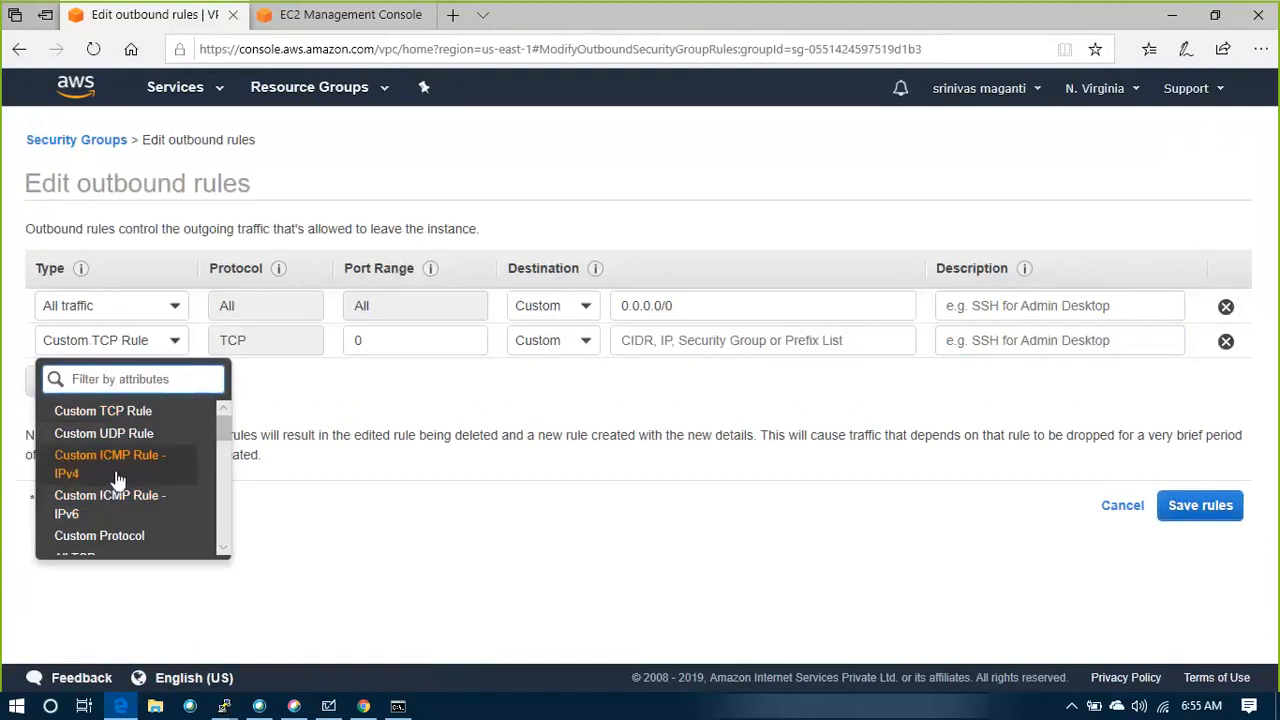
pyautogui.scroll(-2, 118, 481)
pyautogui.scroll(-3, 118, 487)
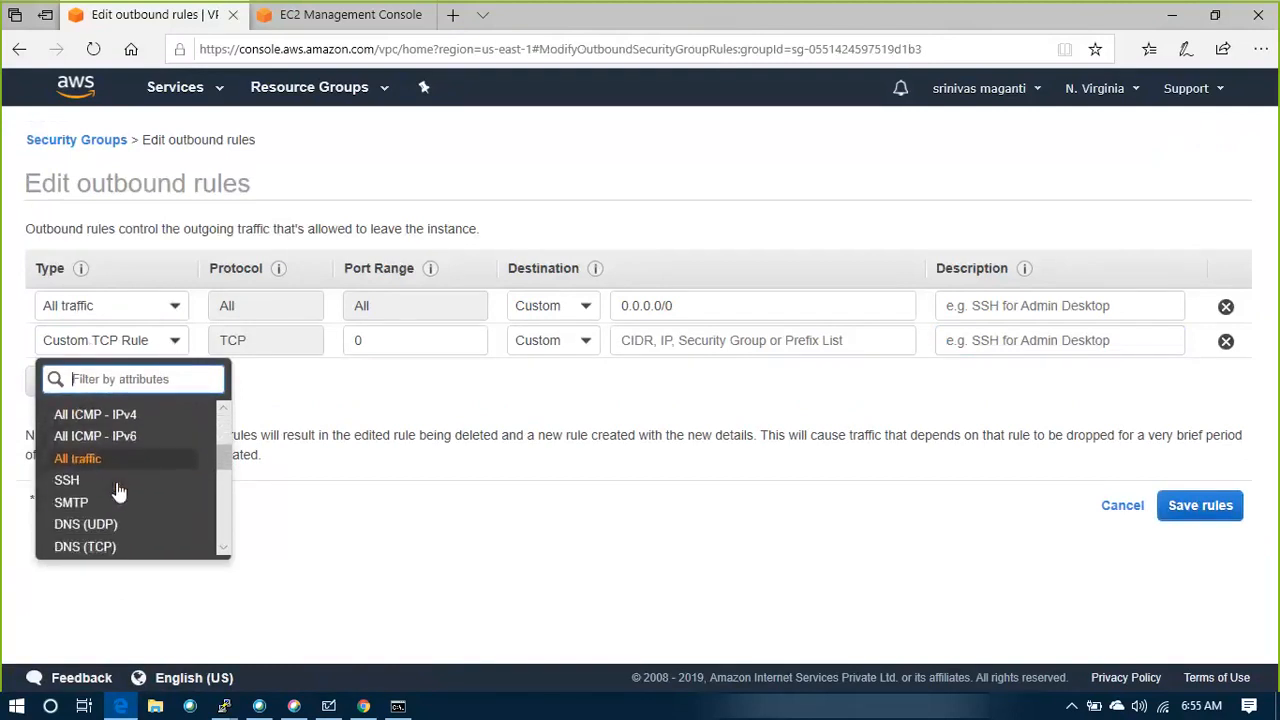
pyautogui.click(95, 484)
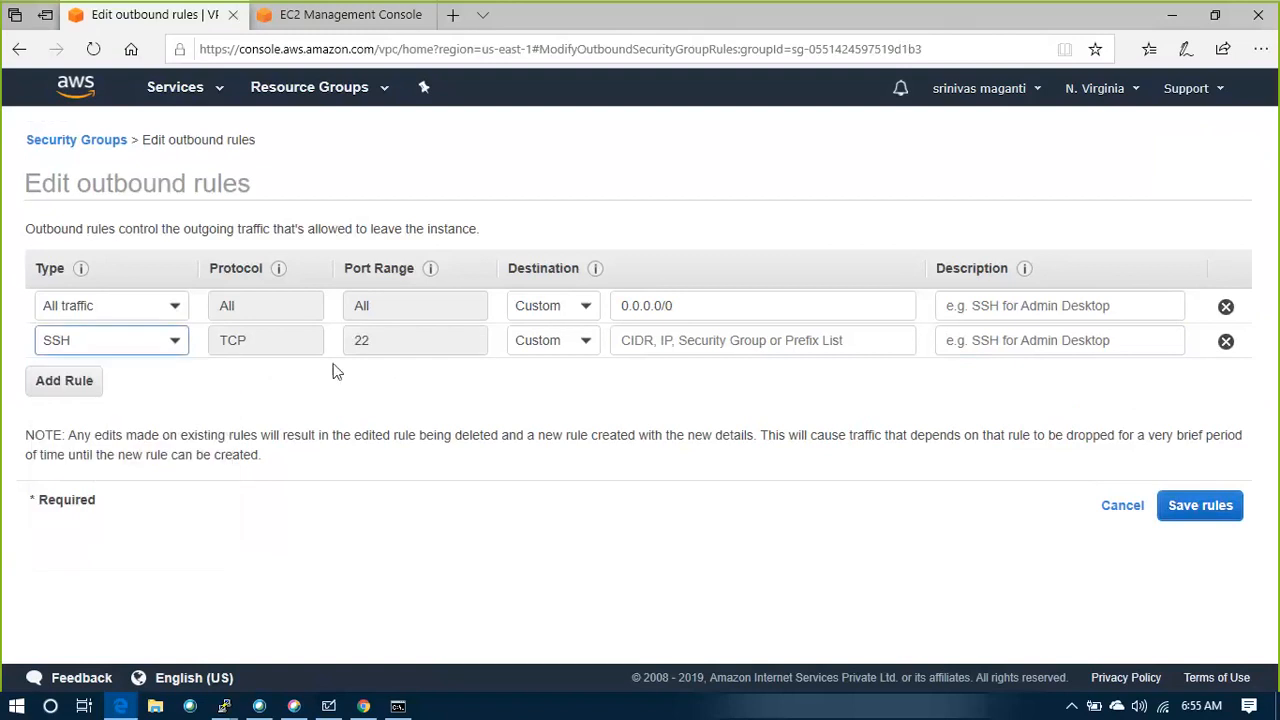
pyautogui.click(562, 347)
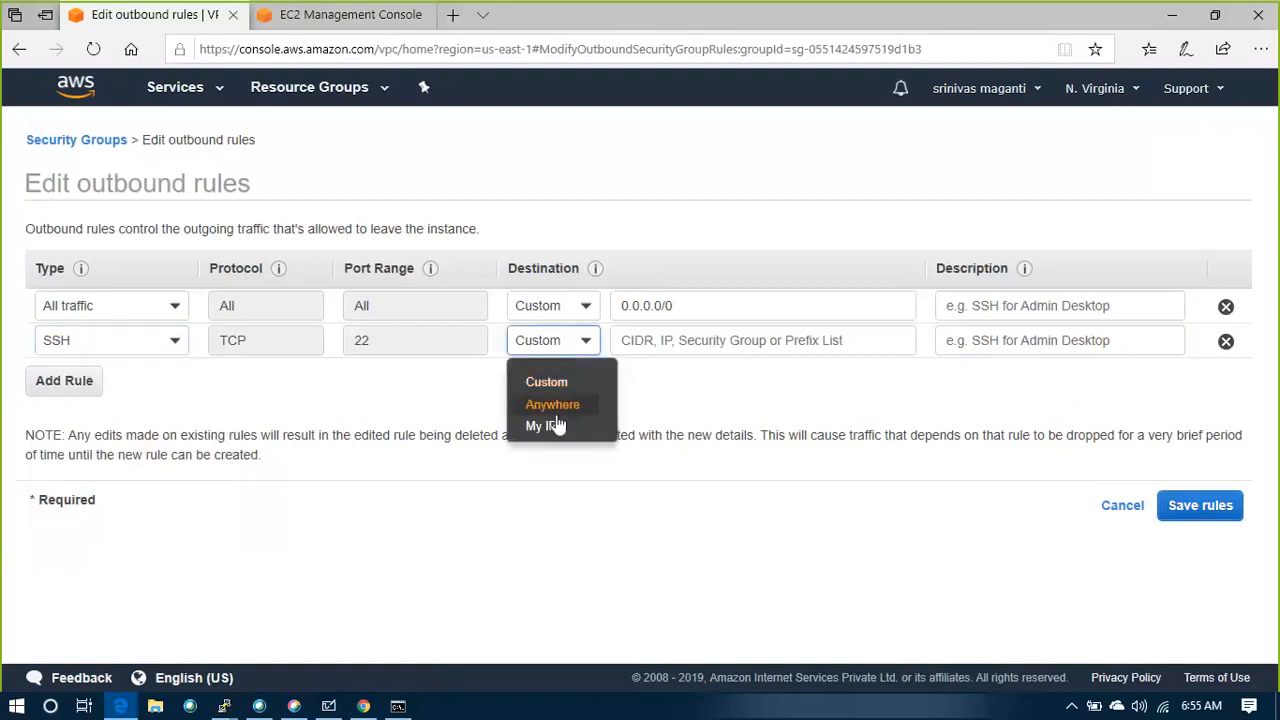
pyautogui.click(444, 412)
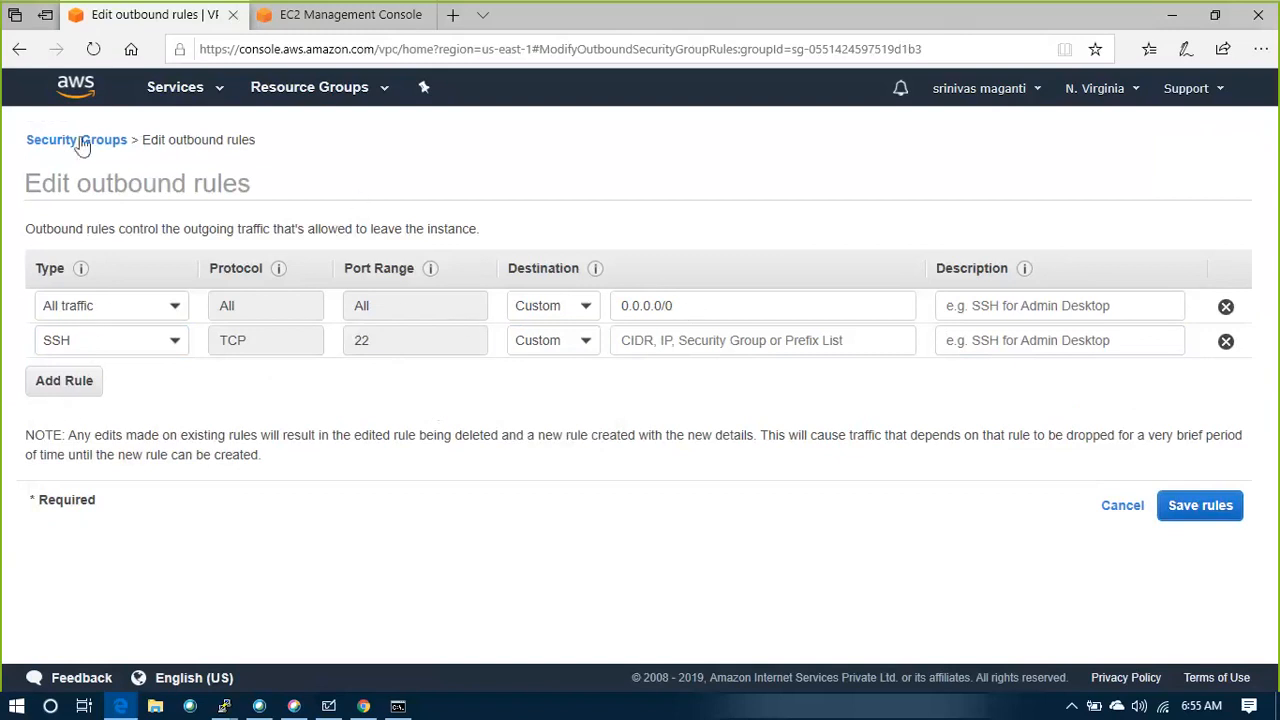
pyautogui.click(1124, 506)
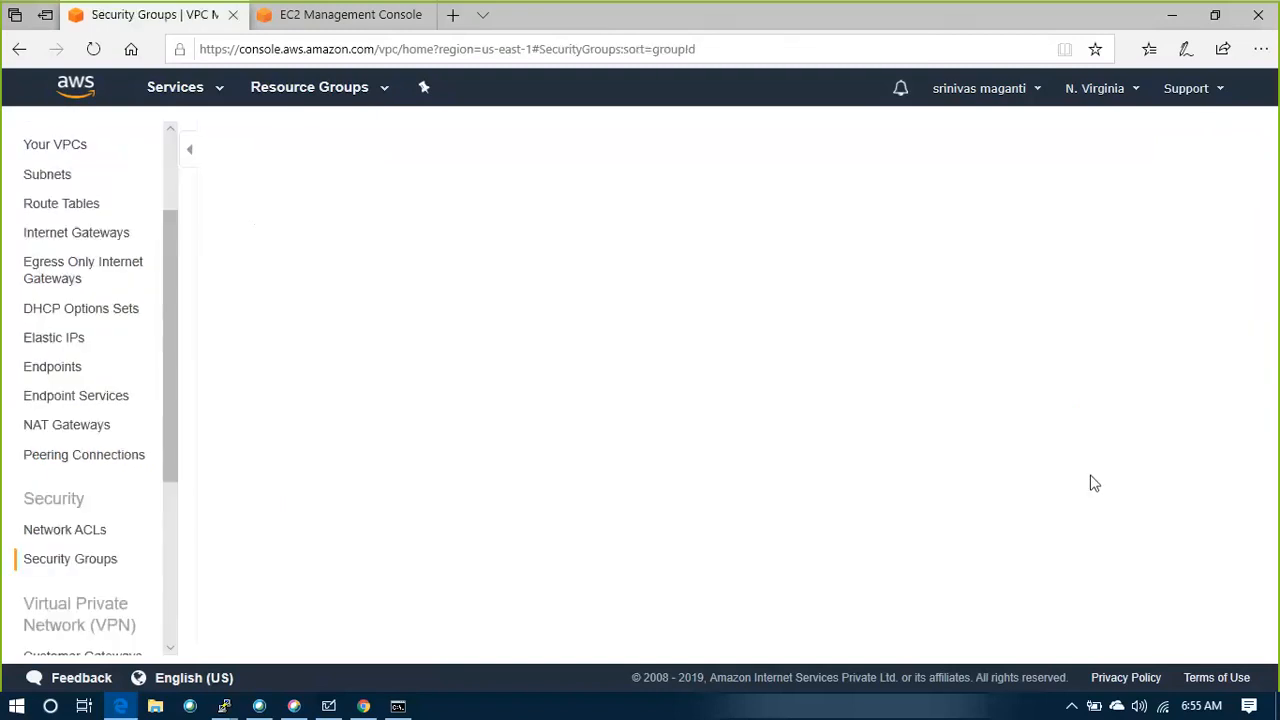
# Change the source of GANT_SG1's inbound SSH rule to Anywhere and save the rules
pyautogui.click(378, 418)
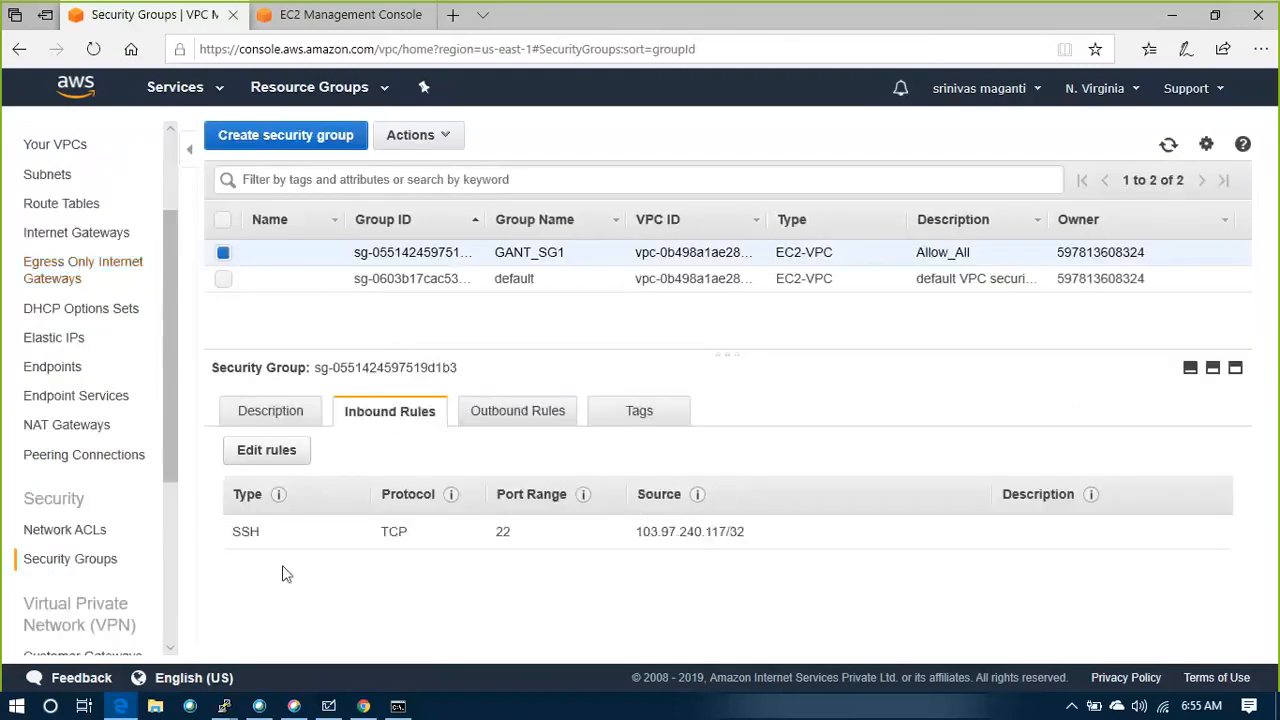
pyautogui.moveTo(232, 541); pyautogui.dragTo(752, 541)
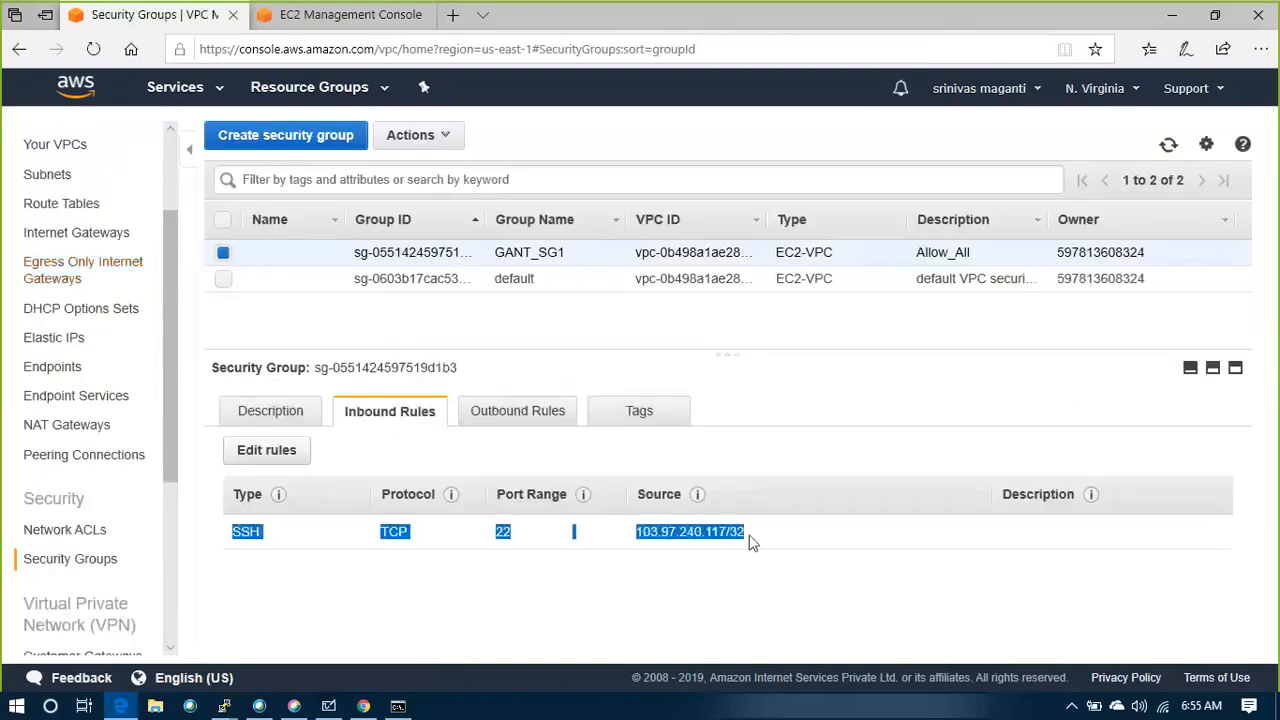
pyautogui.click(288, 458)
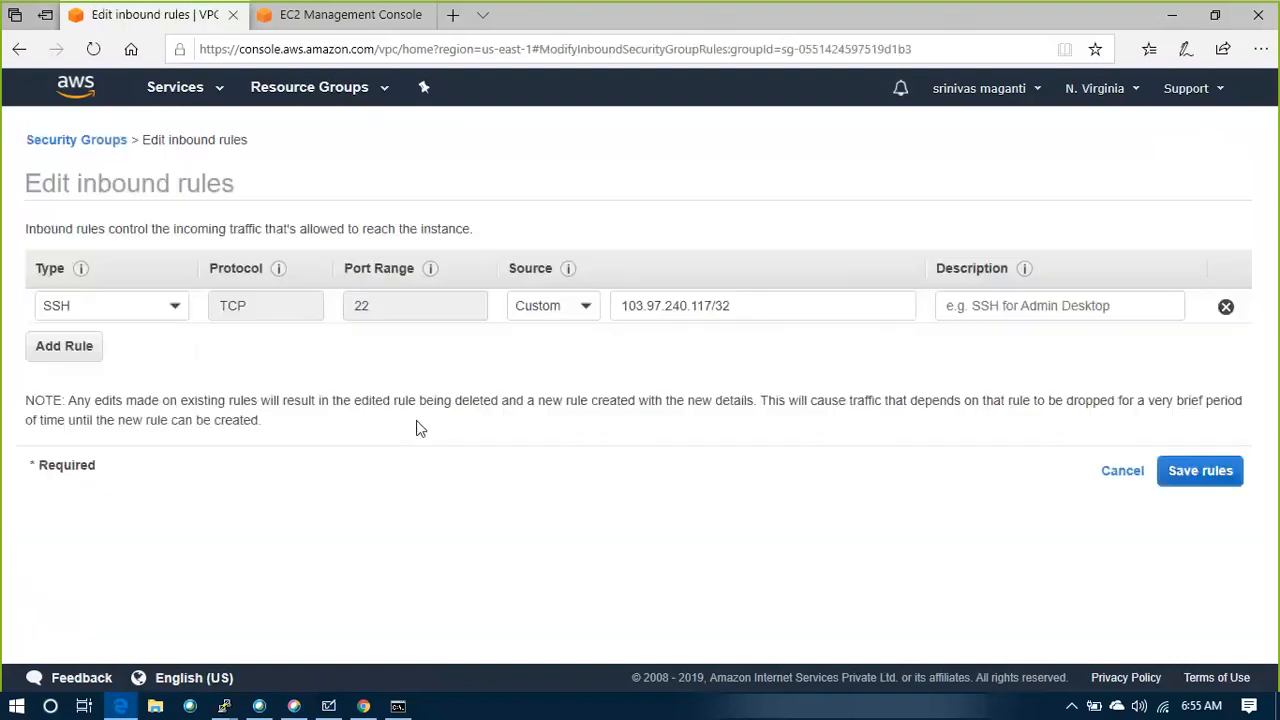
pyautogui.click(570, 320)
pyautogui.click(546, 369)
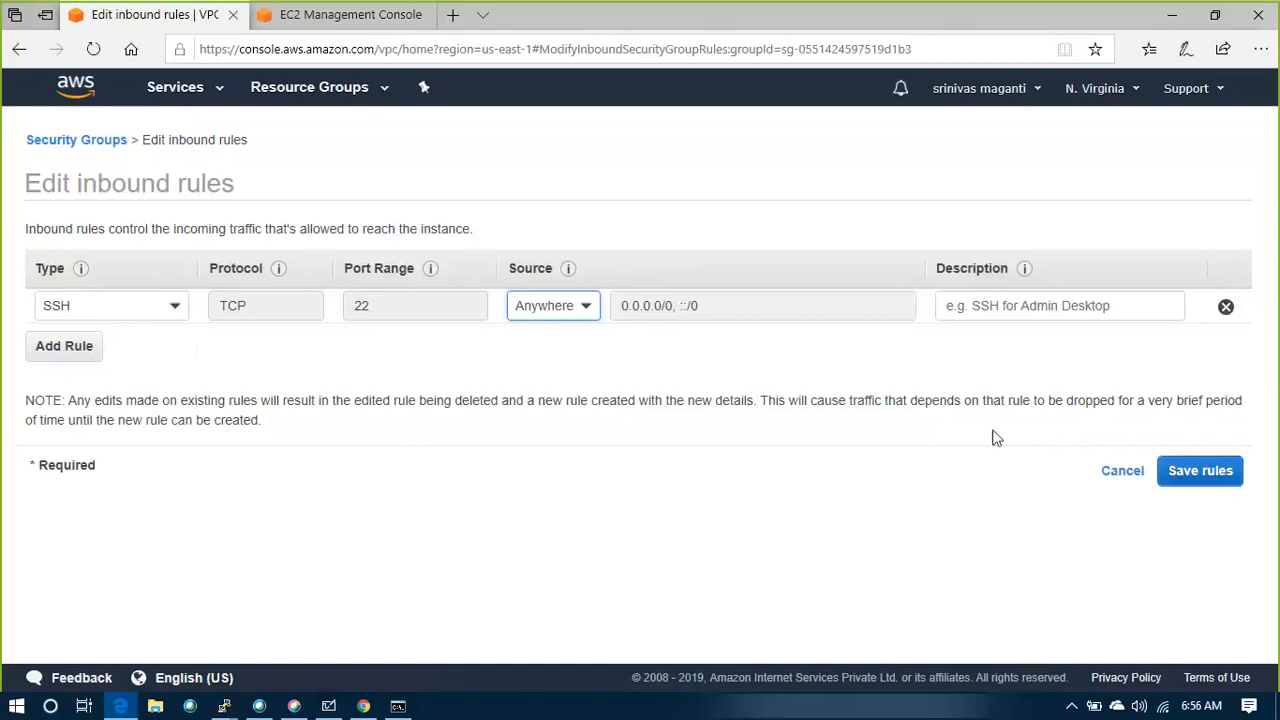
pyautogui.click(1186, 471)
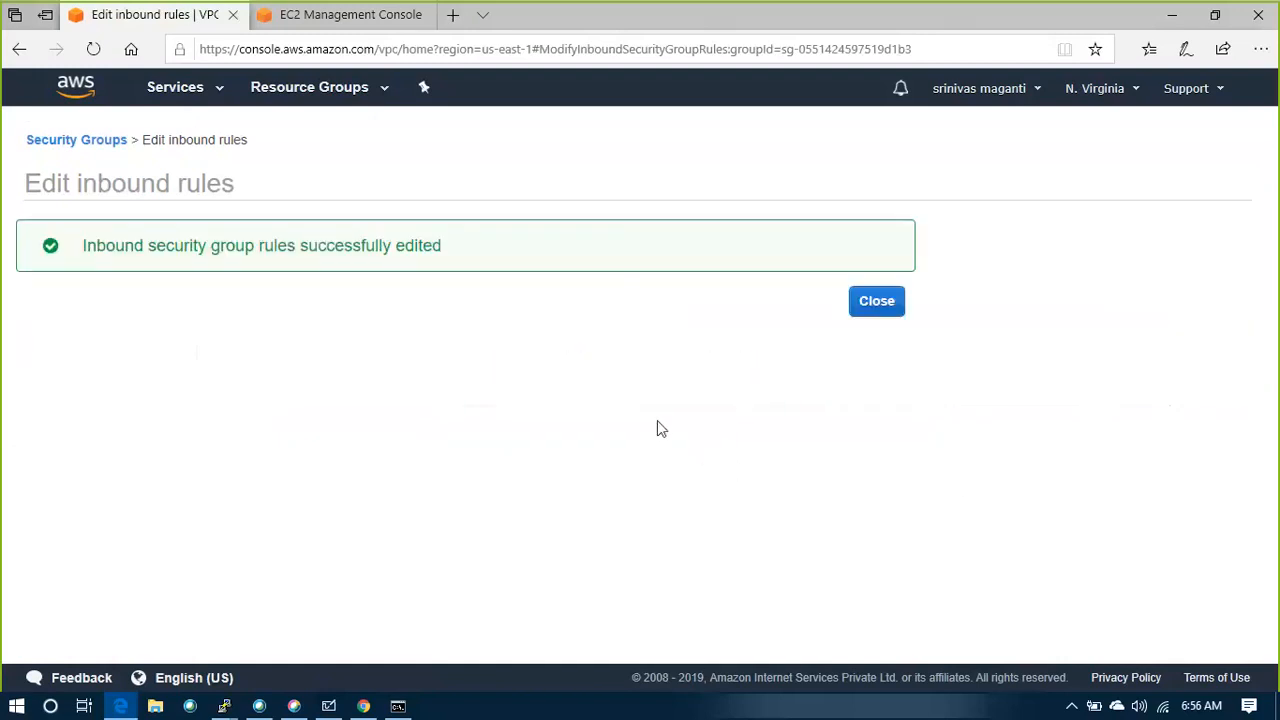
pyautogui.click(895, 309)
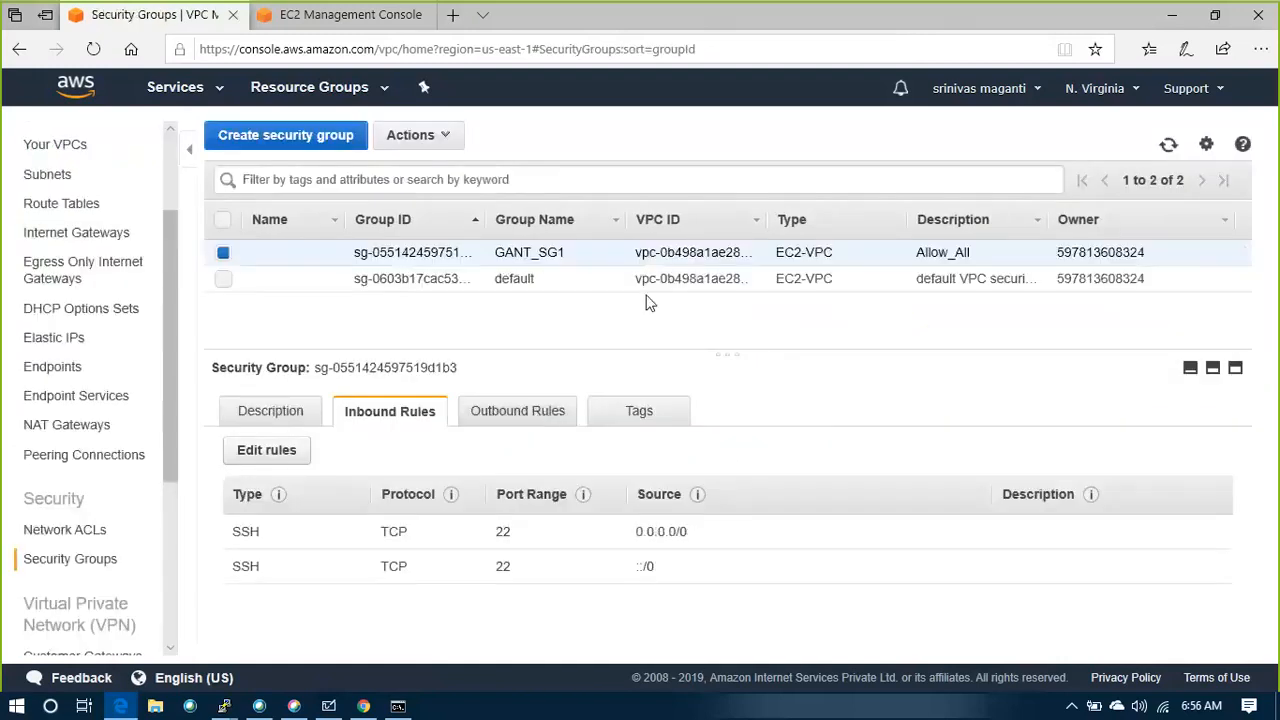
# Switch to the PuTTY root session, stop the running ping and start an SSH connection to 10.0.3.52
pyautogui.click(397, 706)
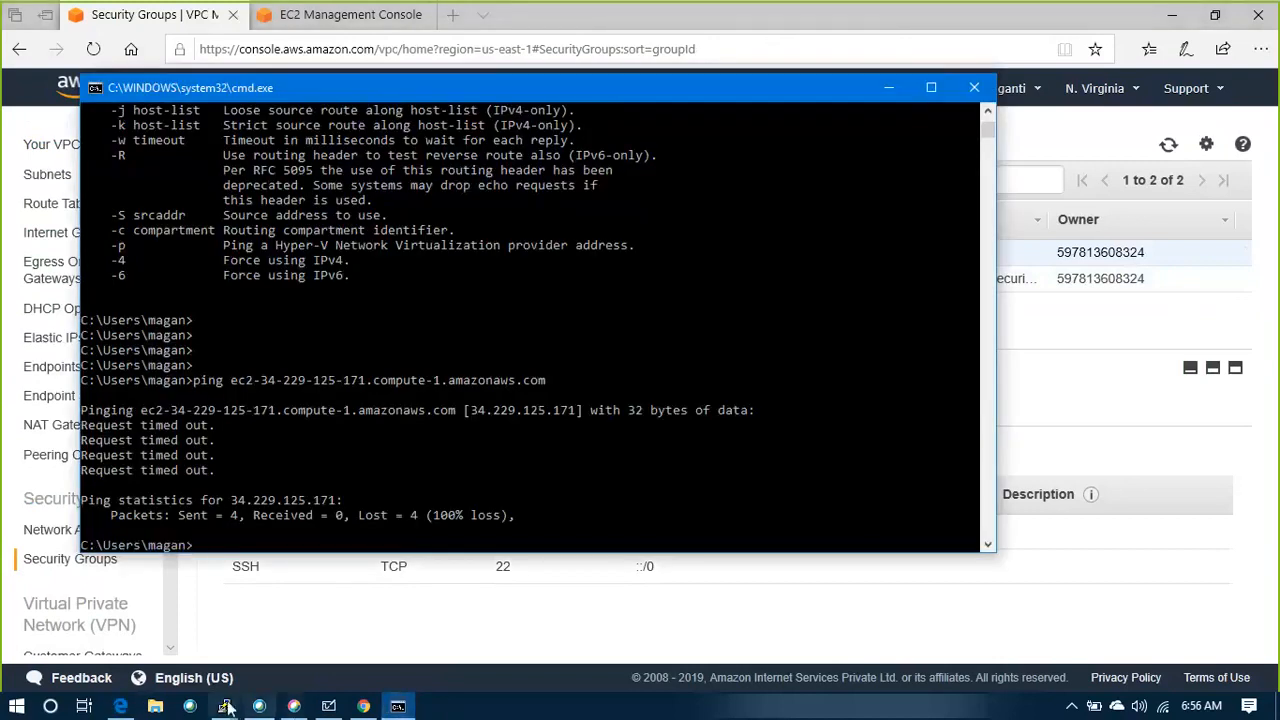
pyautogui.moveTo(224, 706)
pyautogui.click(163, 618)
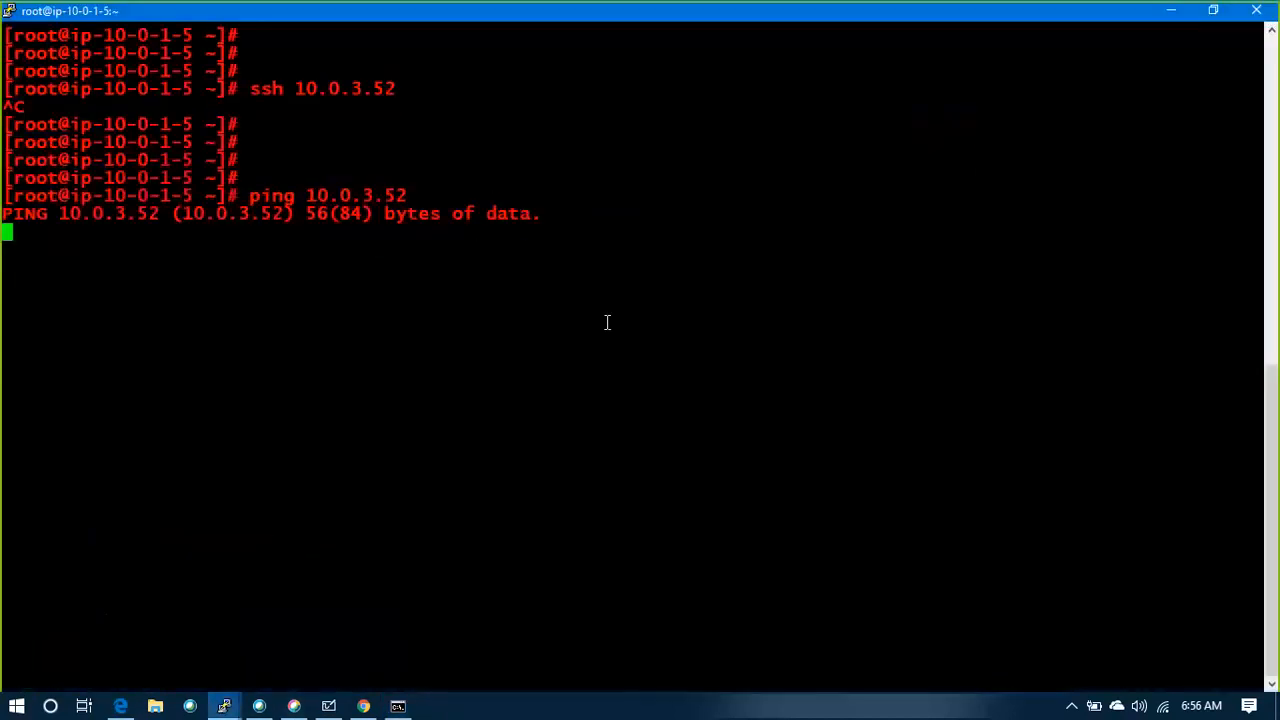
pyautogui.hotkey('ctrl', 'c')
pyautogui.press('Return')
pyautogui.press('Return')
pyautogui.press('Return')
pyautogui.press('Return')
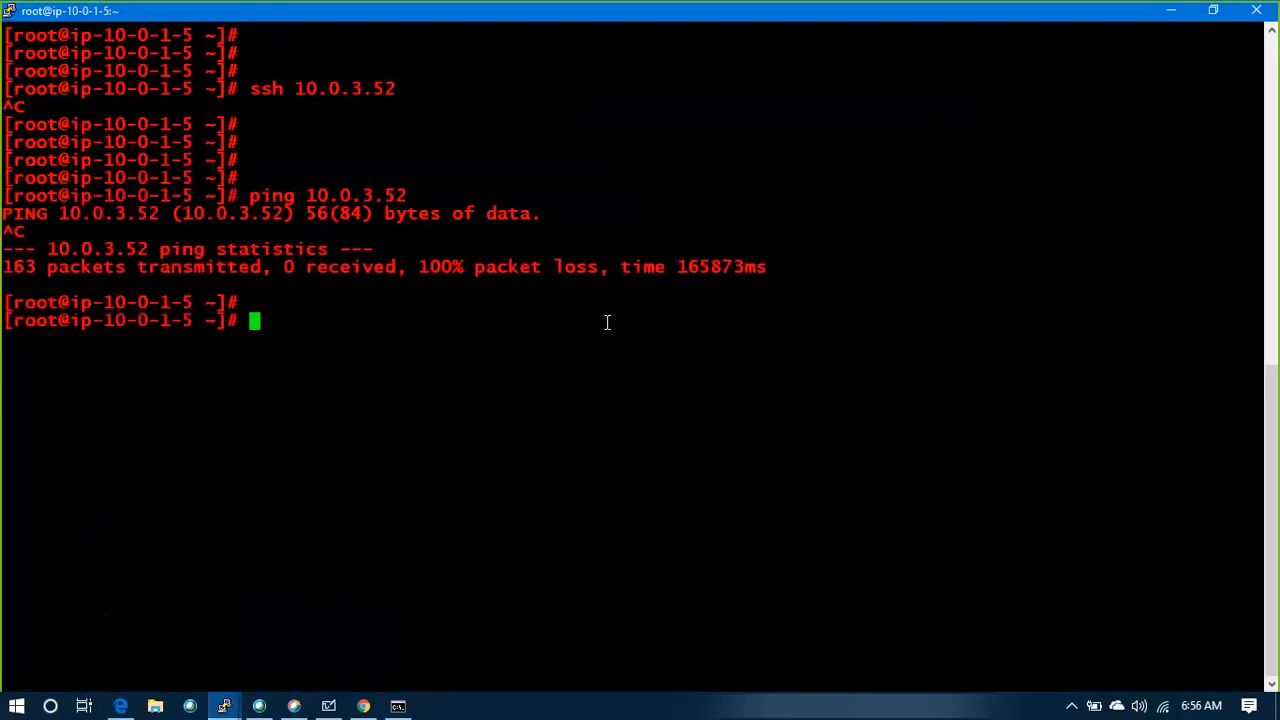
pyautogui.write('ssh 10.0.3.52')
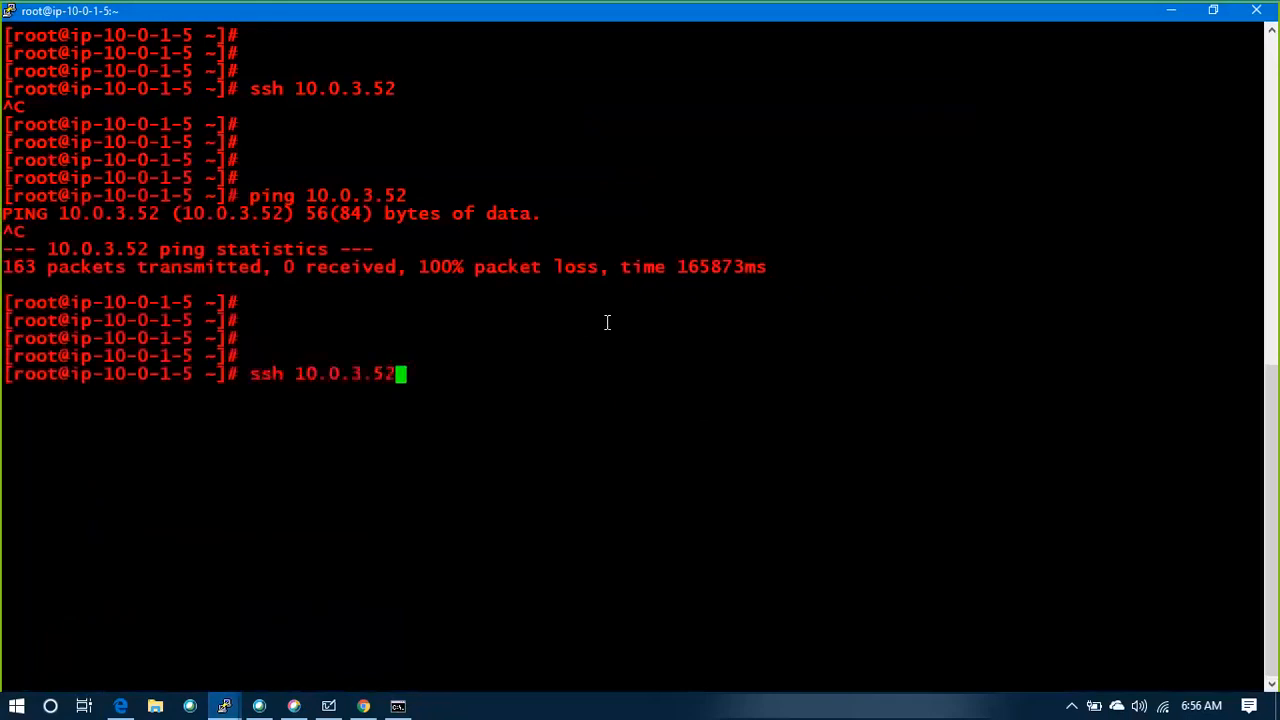
pyautogui.press('Return')
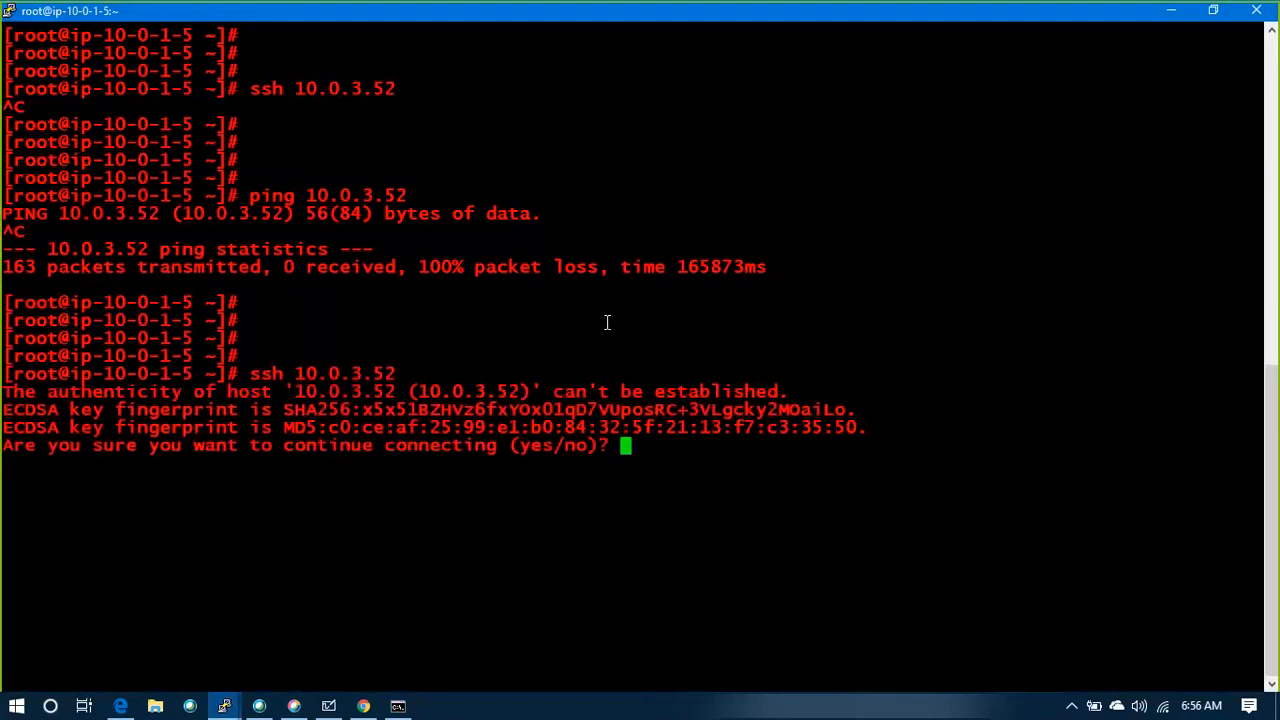
# Switch back to the browser's VPC console with GANT_SG1's inbound rules, leaving the SSH host prompt unanswered
pyautogui.hotkey('alt', 'Tab')
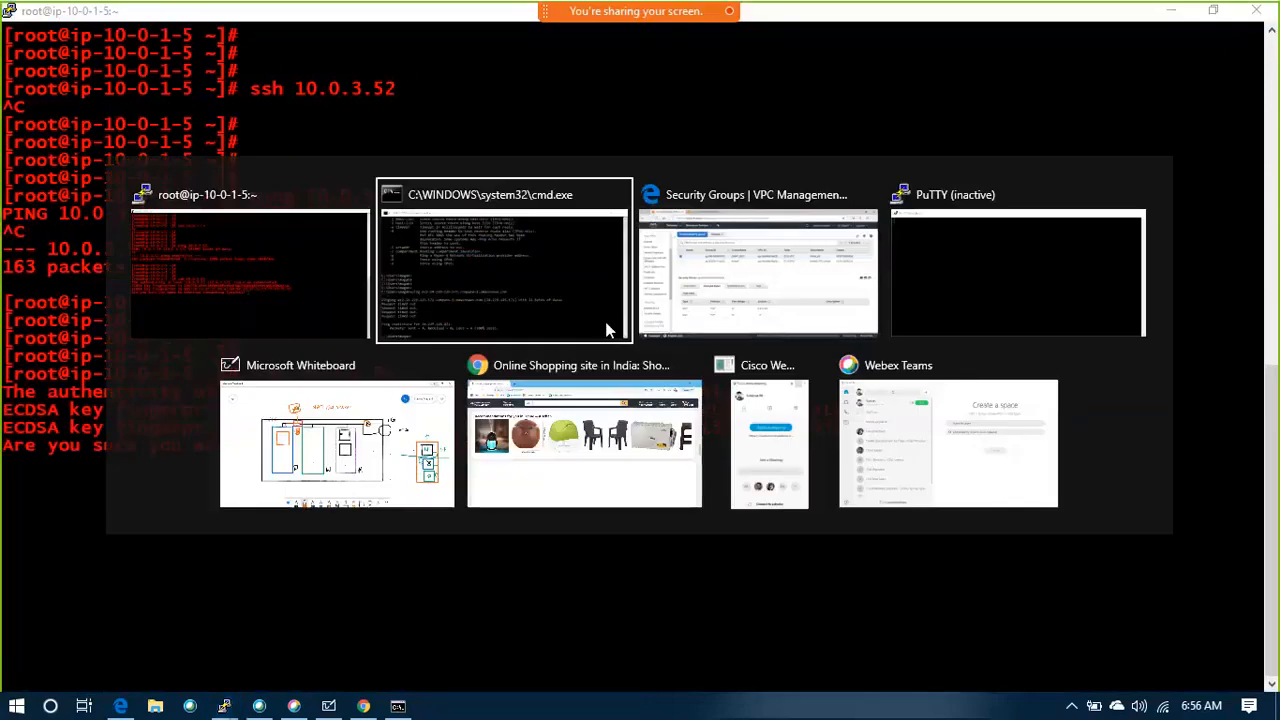
pyautogui.hotkey('alt', 'Tab')
pyautogui.hotkey('alt', 'Tab')
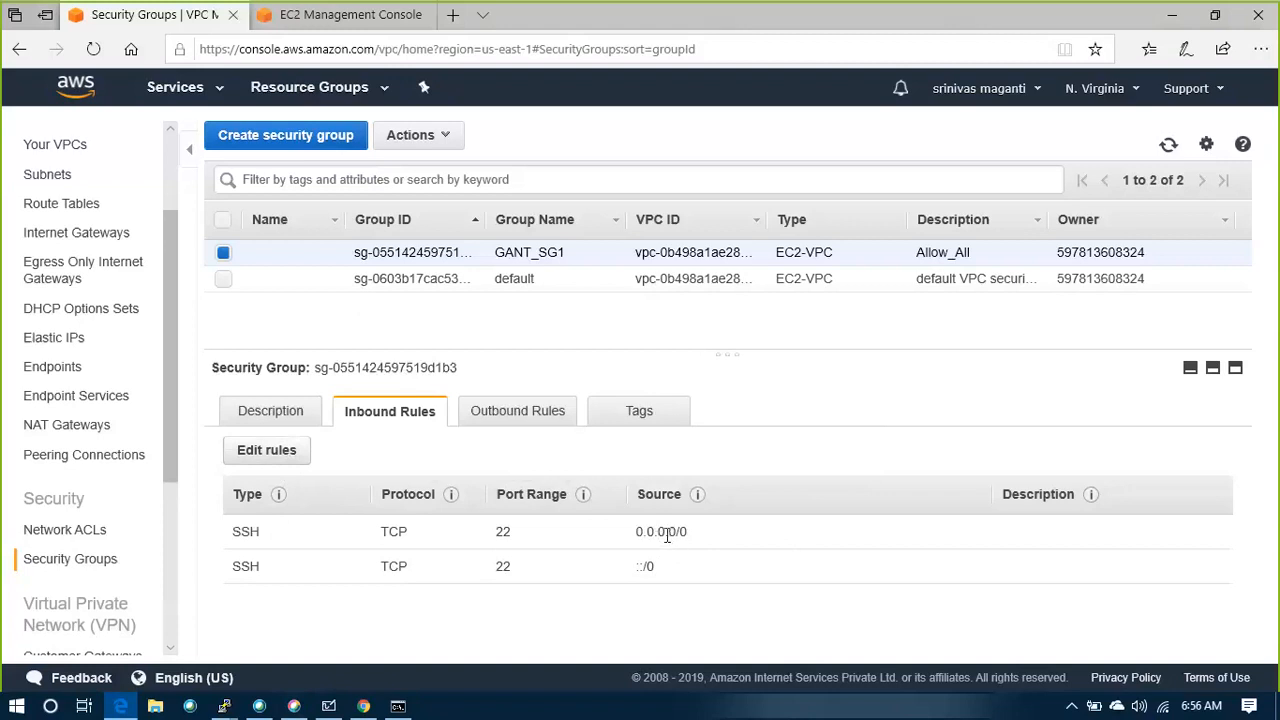
# Switch to the PuTTY root session and answer yes to continue the SSH connection to 10.0.3.52
pyautogui.hotkey('alt', 'Tab')
pyautogui.hotkey('alt', 'Tab')
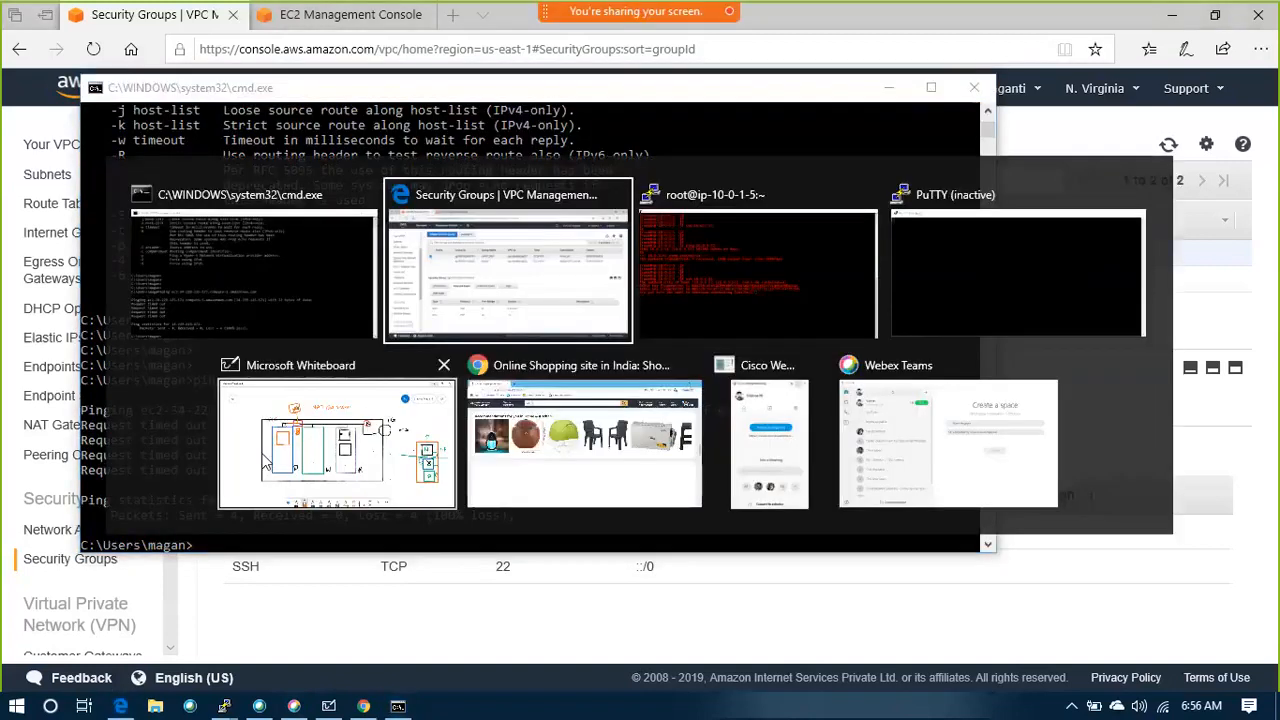
pyautogui.hotkey('alt', 'Tab')
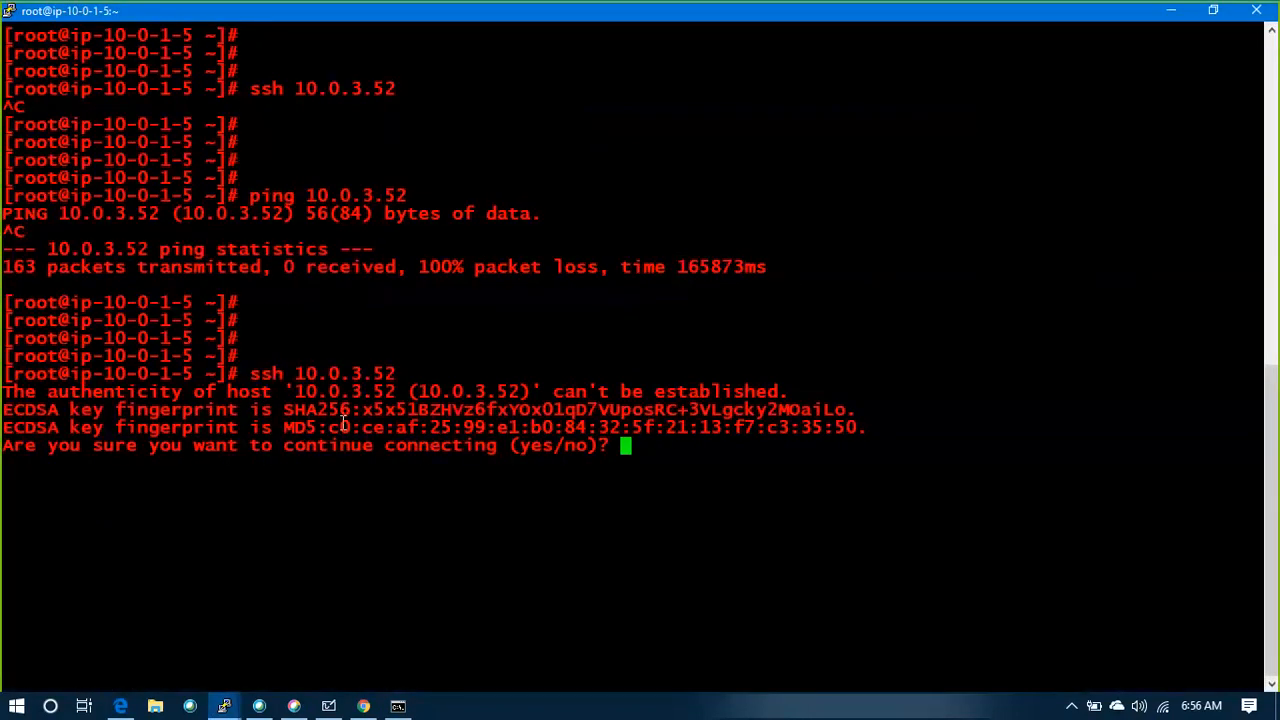
pyautogui.write('yes')
pyautogui.press('Return')
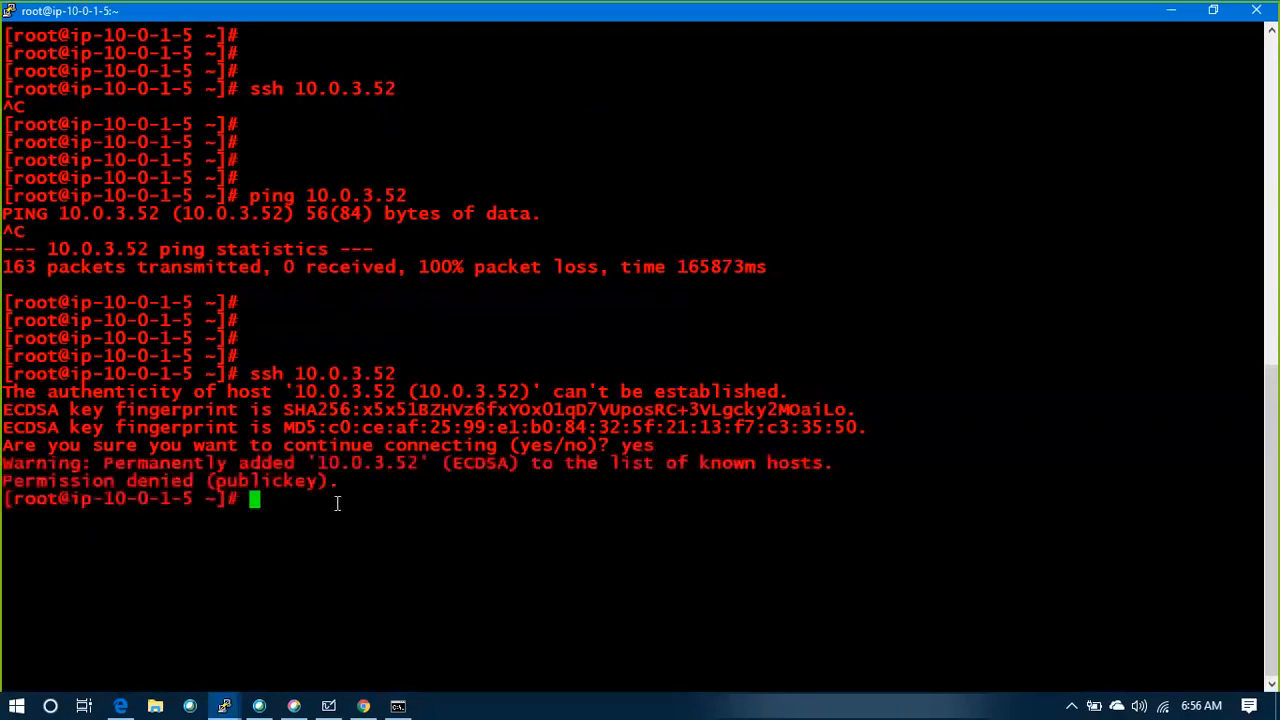
pyautogui.moveTo(350, 498); pyautogui.dragTo(8, 368)
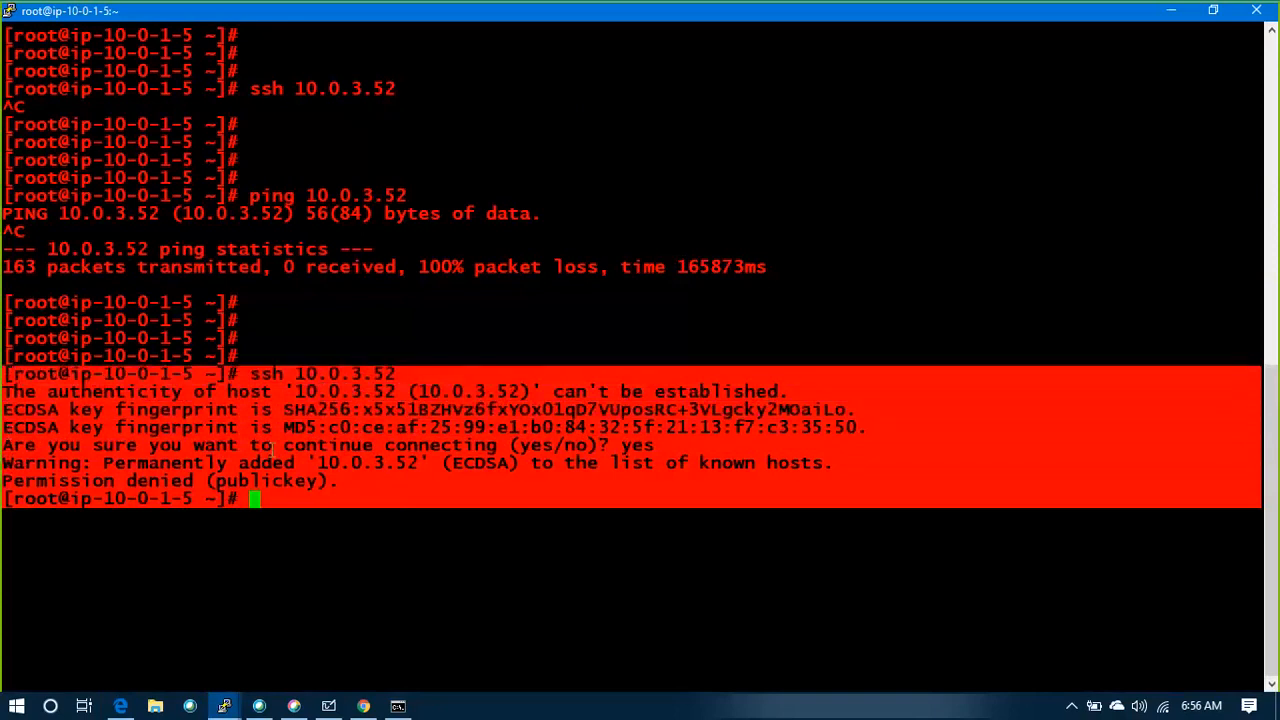
pyautogui.click(393, 521)
pyautogui.press('Return')
pyautogui.press('Return')
pyautogui.press('Return')
pyautogui.press('Return')
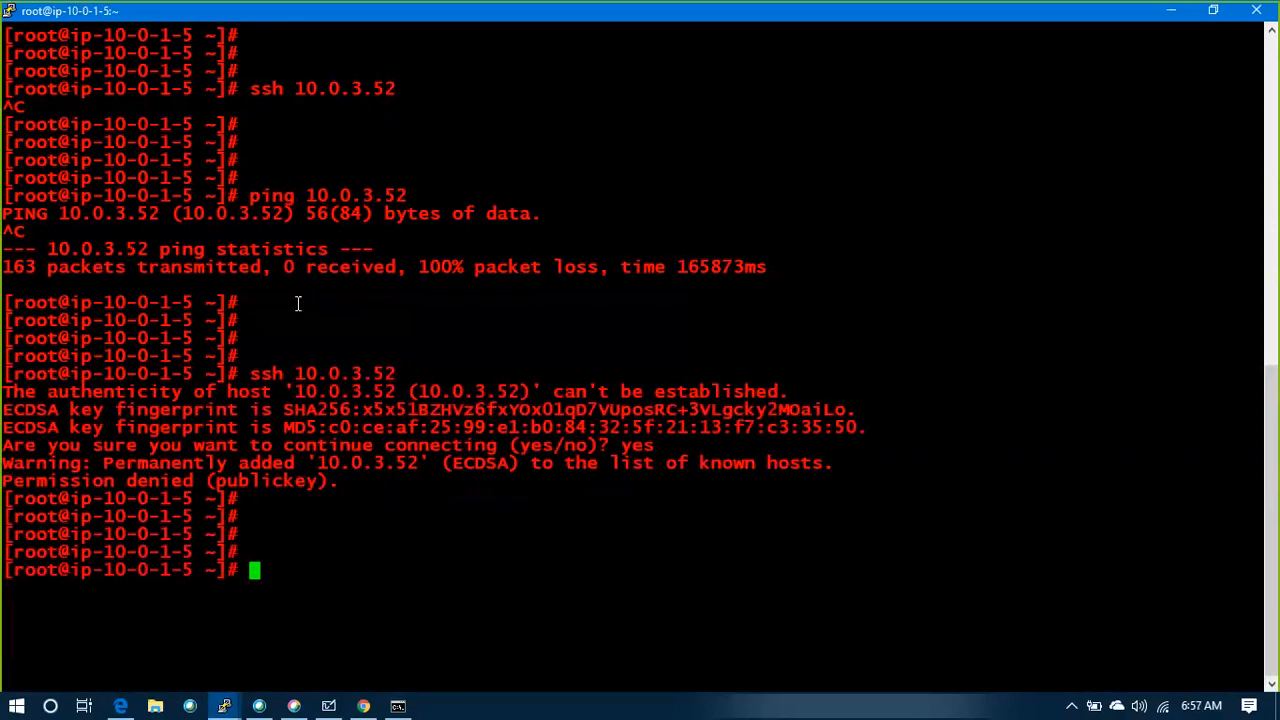
# Print the working directory and open a new file named lab.key in vi
pyautogui.write('pwd')
pyautogui.press('Return')
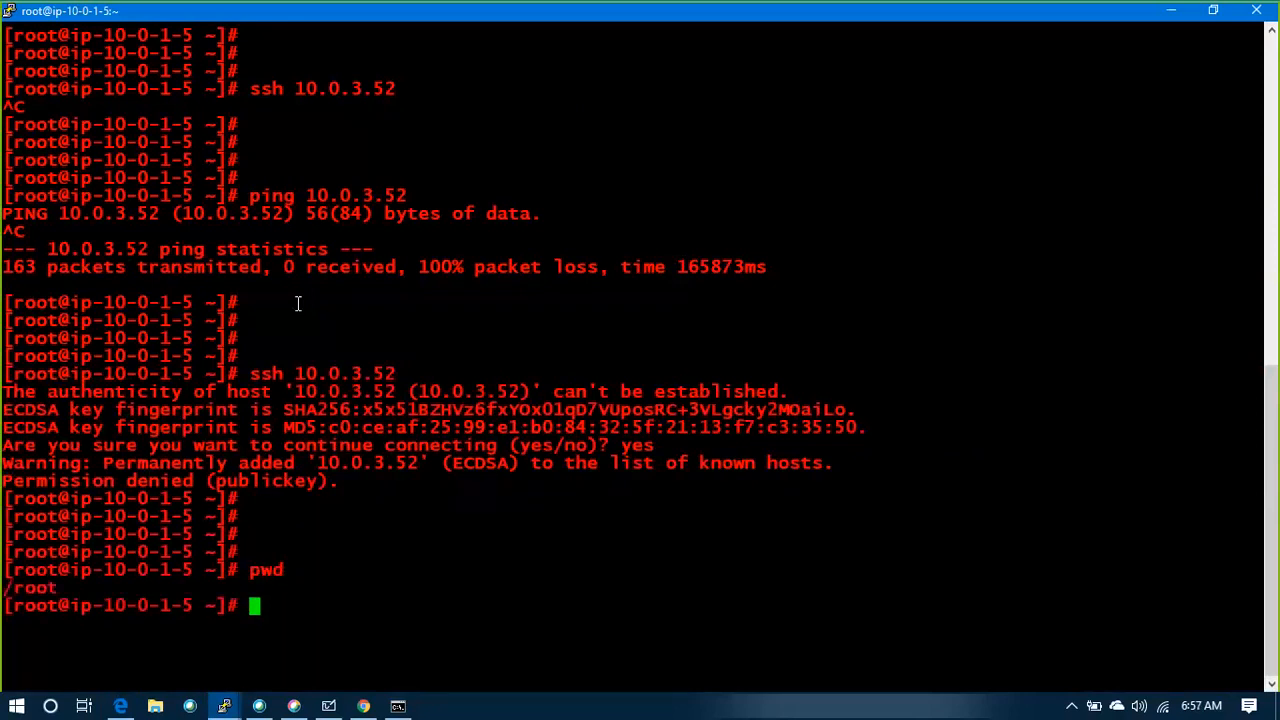
pyautogui.write('vi lab.key')
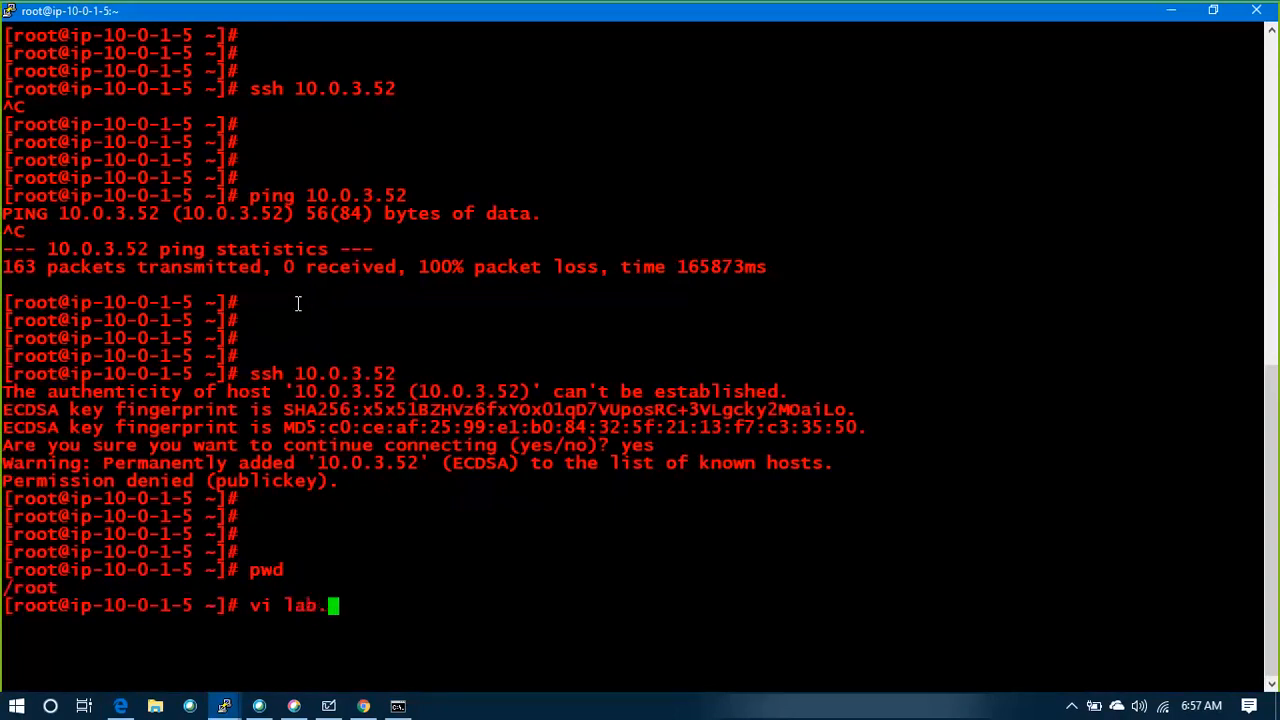
pyautogui.press('Return')
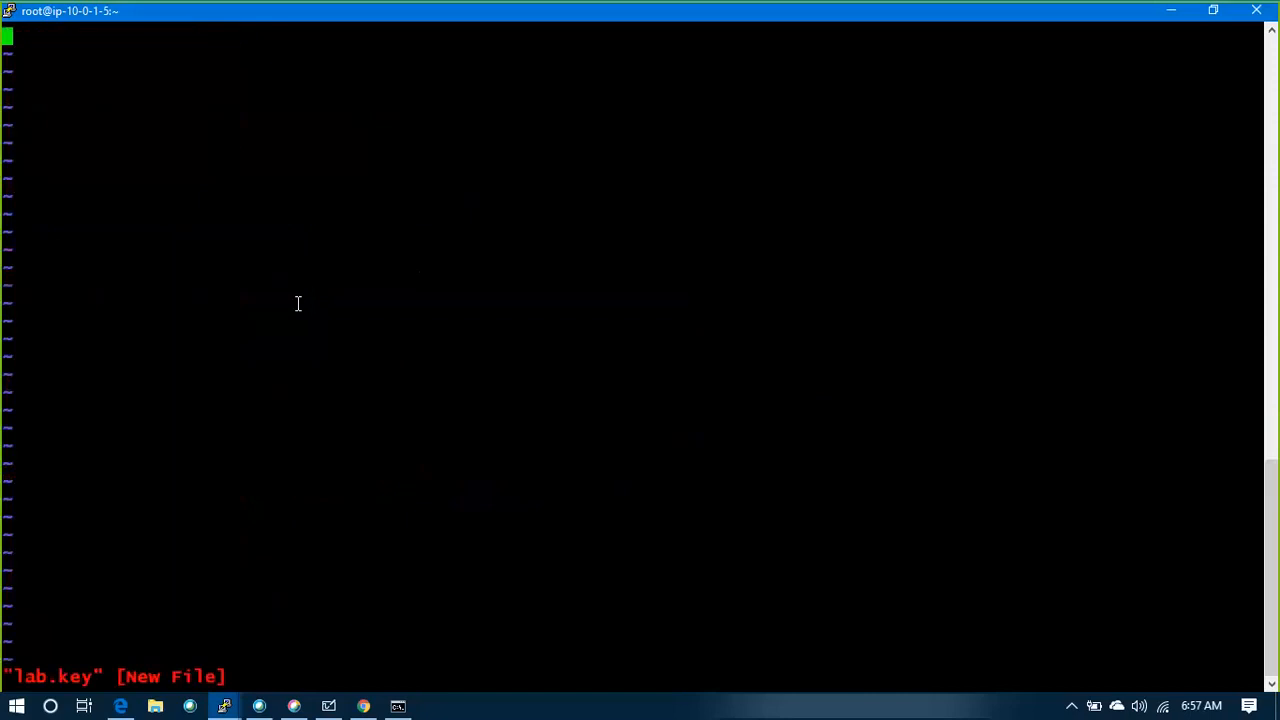
# Open LAB_KEY.pem from the Downloads folder in Notepad, making Notepad the default app for .pem files
pyautogui.hotkey('alt', 'Tab')
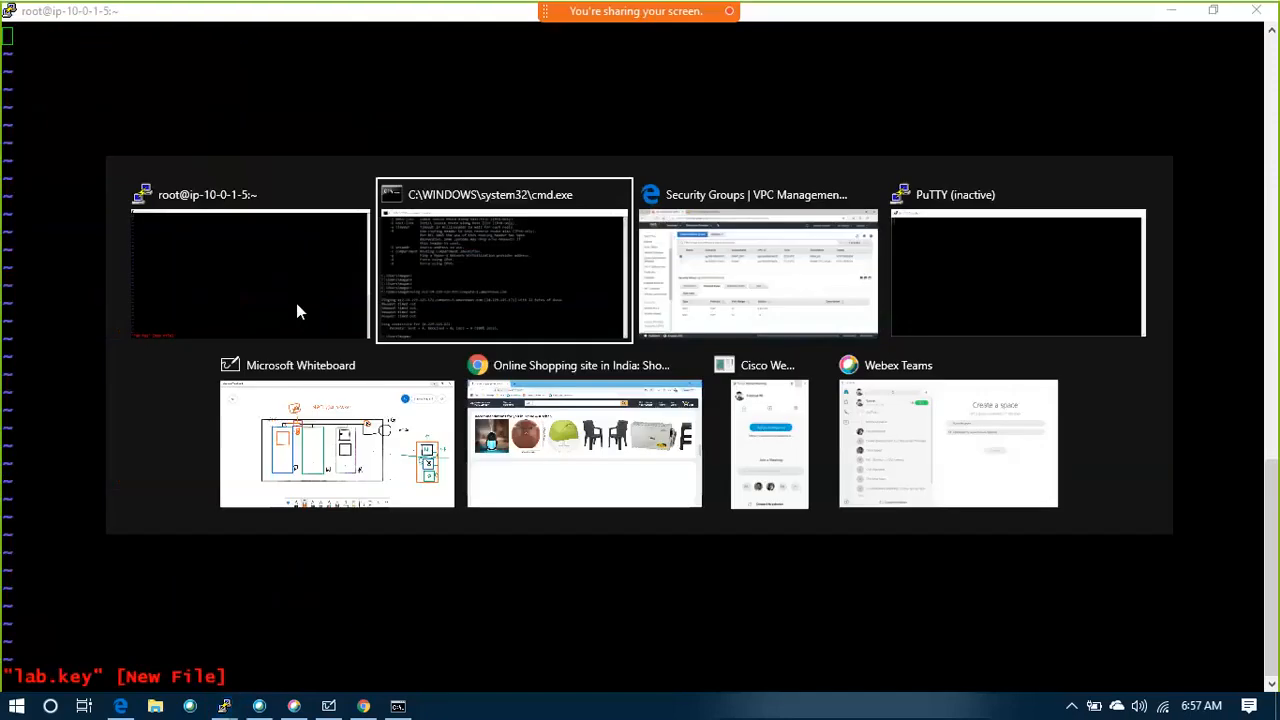
pyautogui.hotkey('alt', 'Tab')
pyautogui.press('super+d')
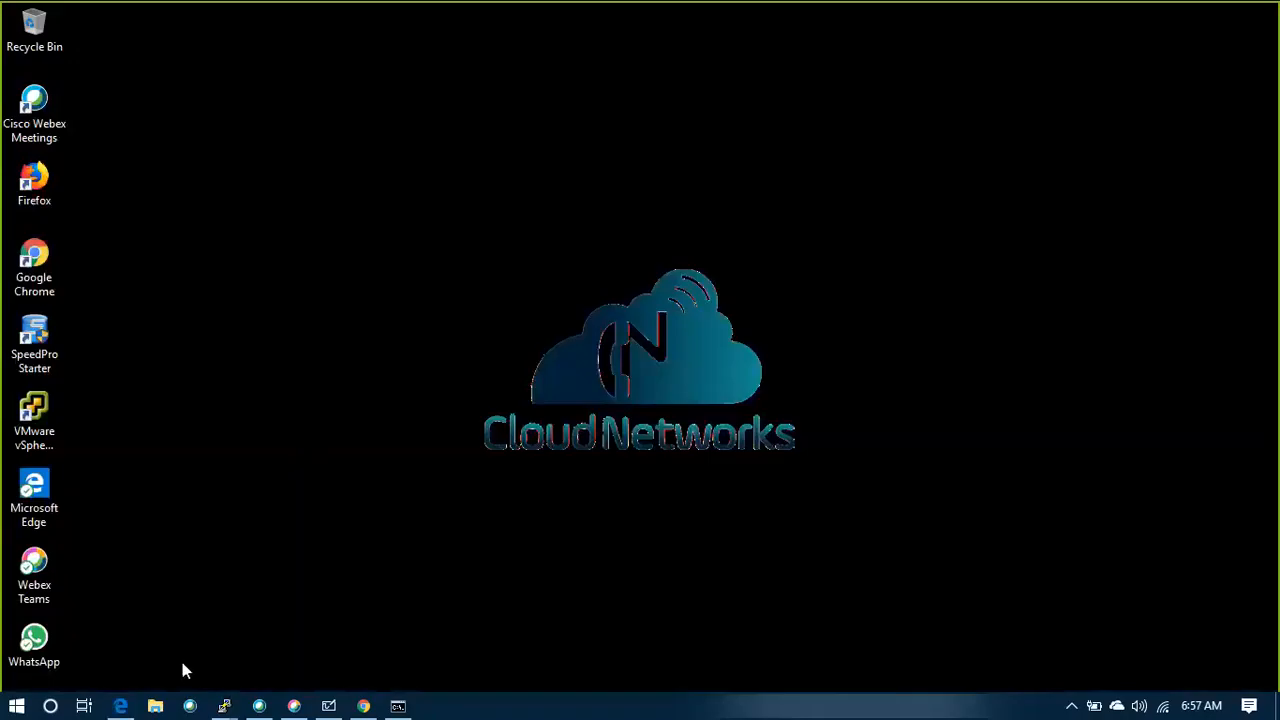
pyautogui.press('super+e')
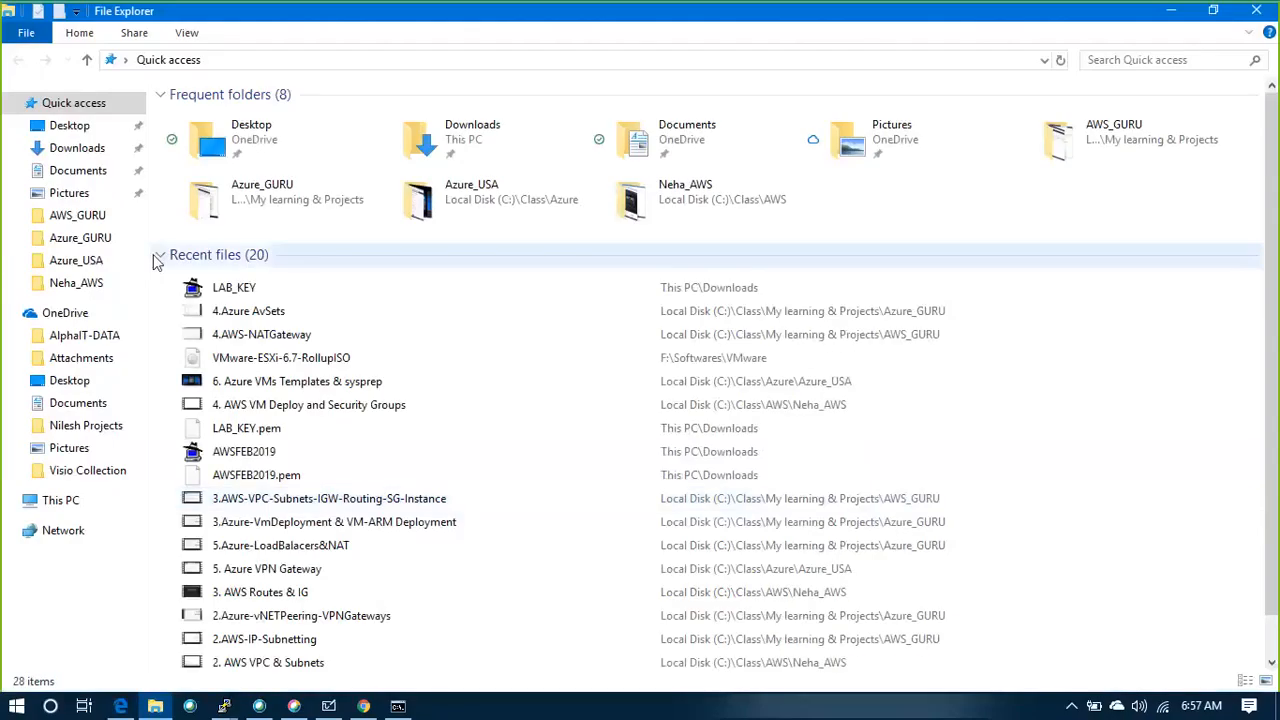
pyautogui.click(72, 148)
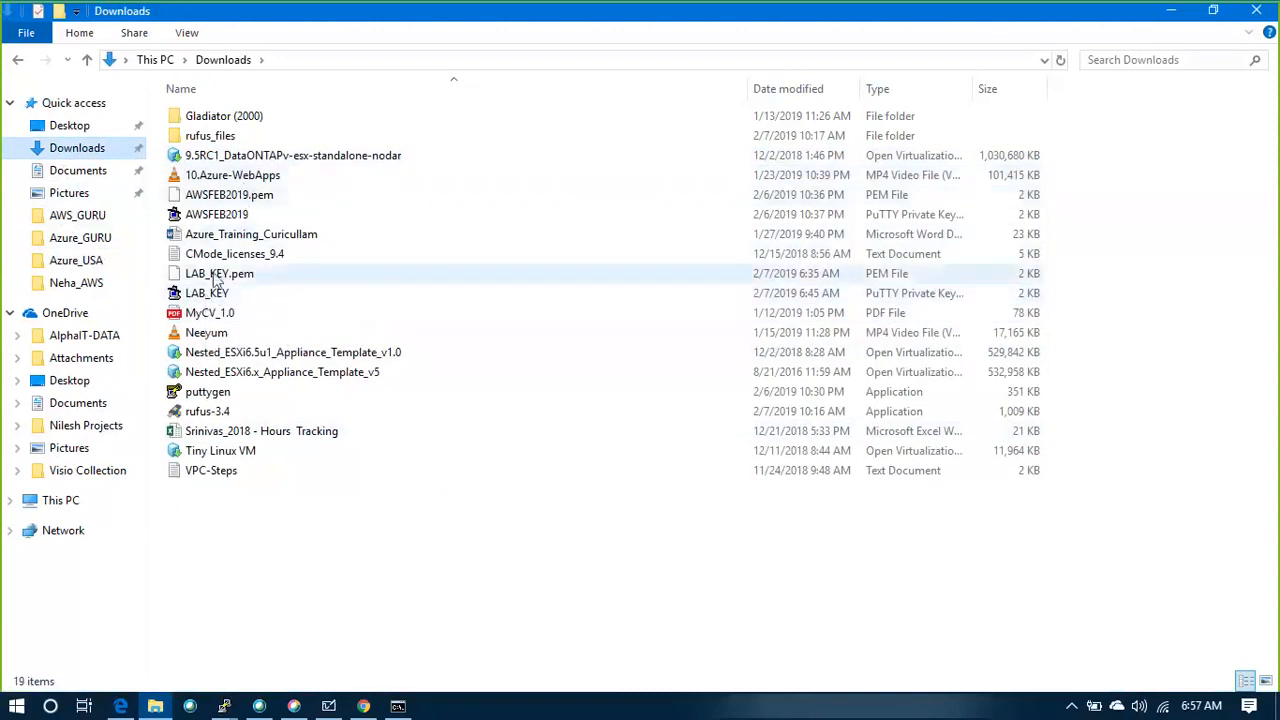
pyautogui.click(216, 275)
pyautogui.rightClick(215, 277)
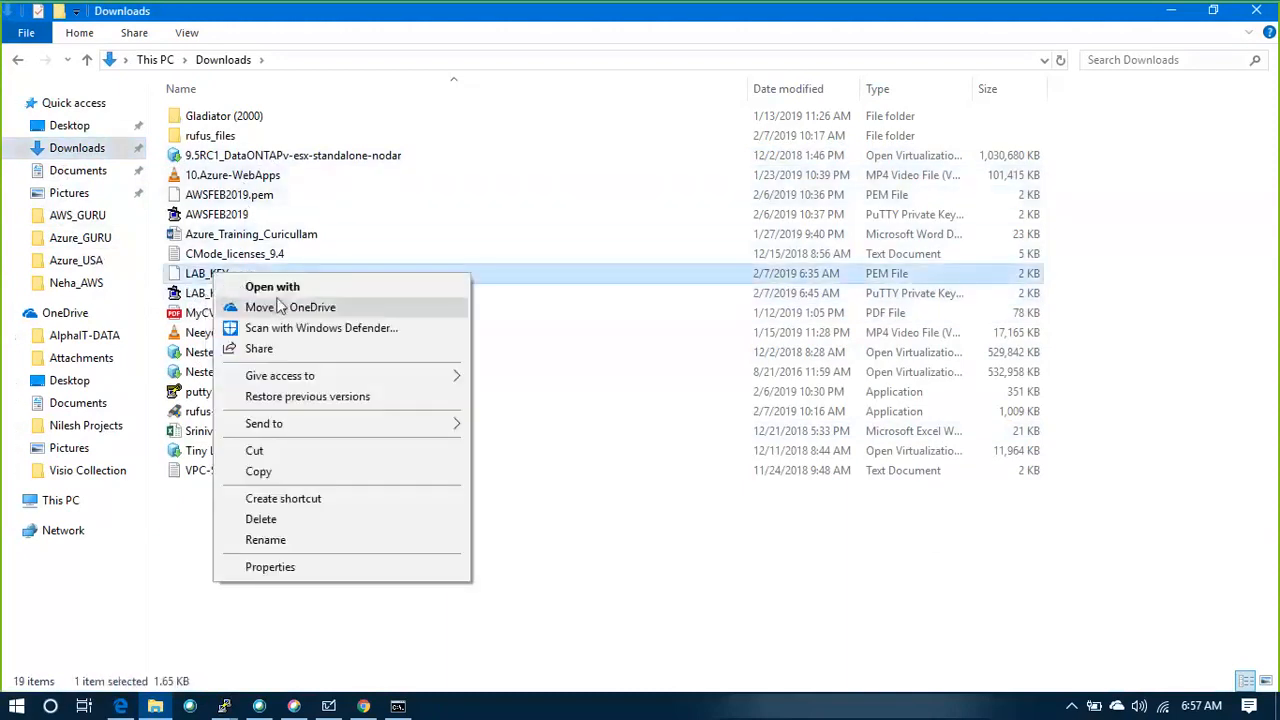
pyautogui.click(290, 288)
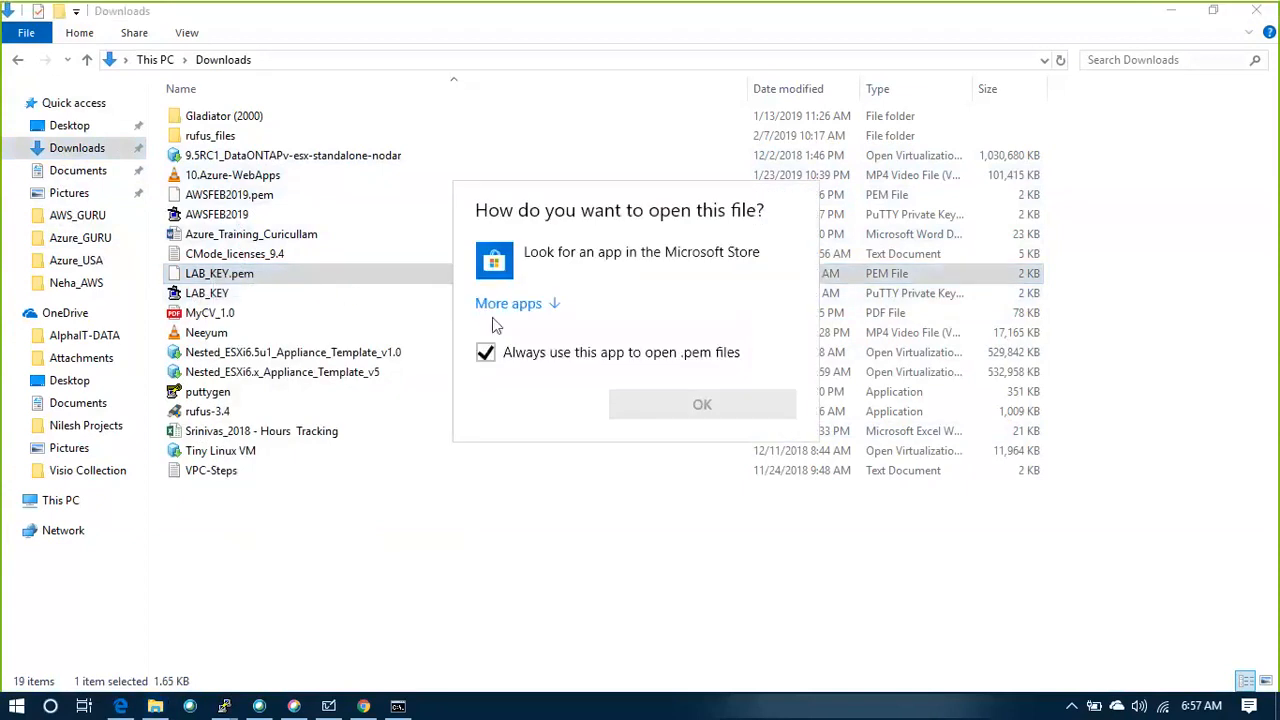
pyautogui.click(507, 304)
pyautogui.click(526, 358)
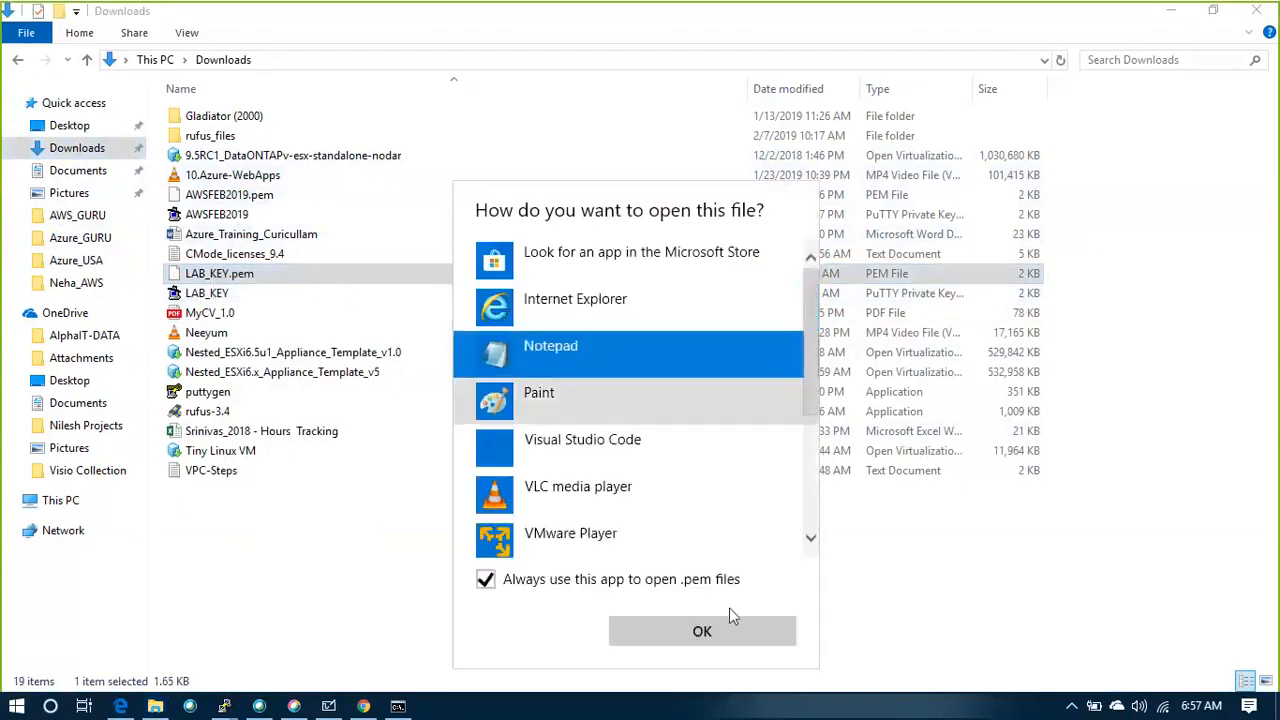
pyautogui.click(736, 641)
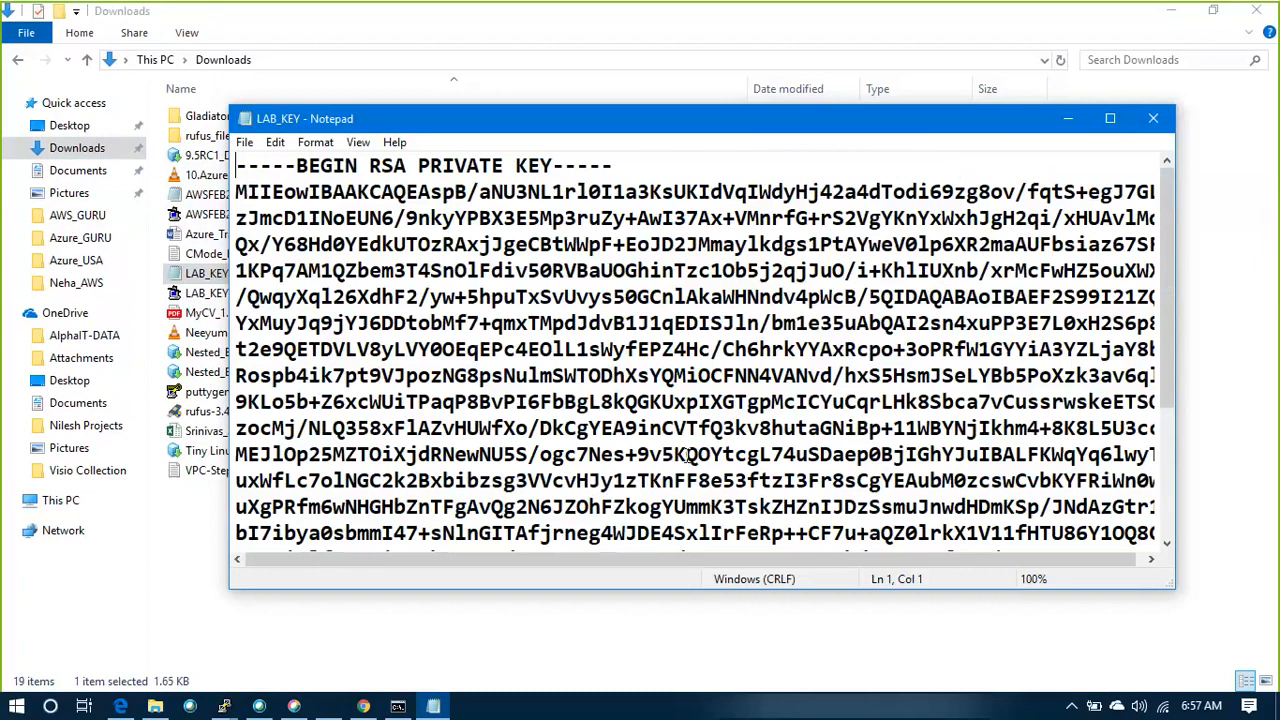
# Maximize the Notepad window, copy the entire private key text and switch back to the PuTTY session
pyautogui.doubleClick(896, 134)
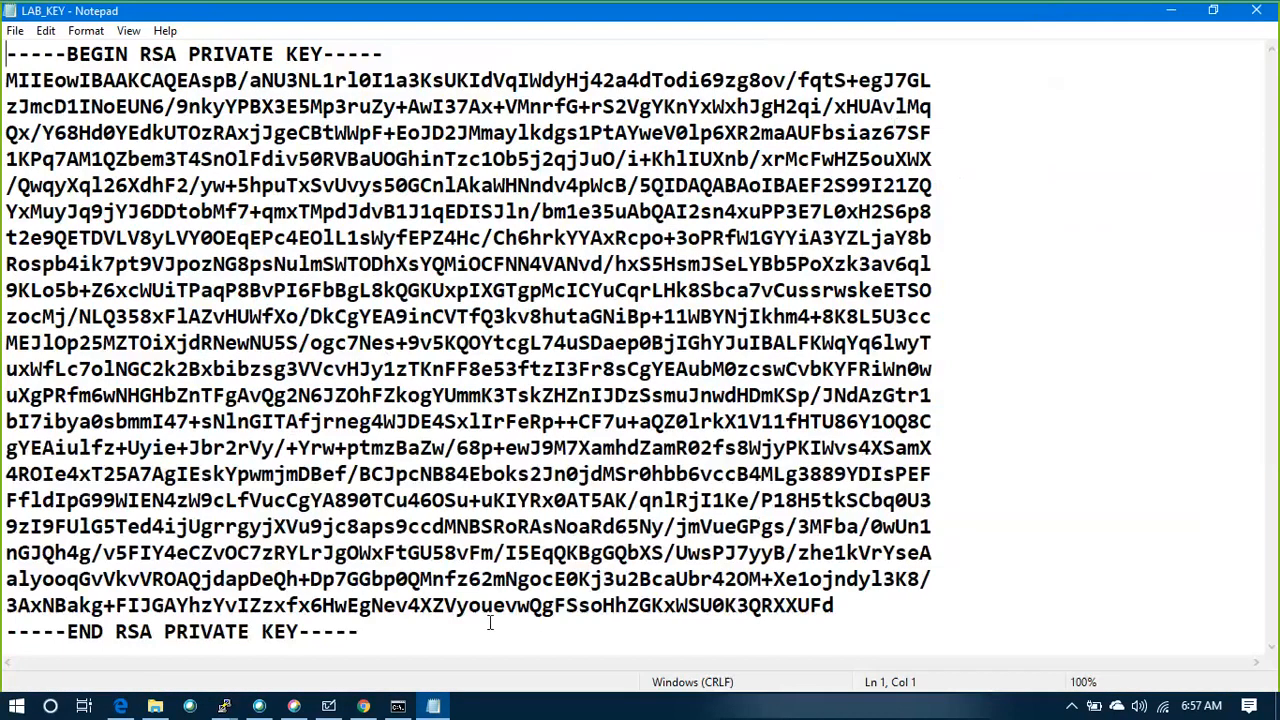
pyautogui.hotkey('shift', 'End')
pyautogui.hotkey('ctrl', 'a')
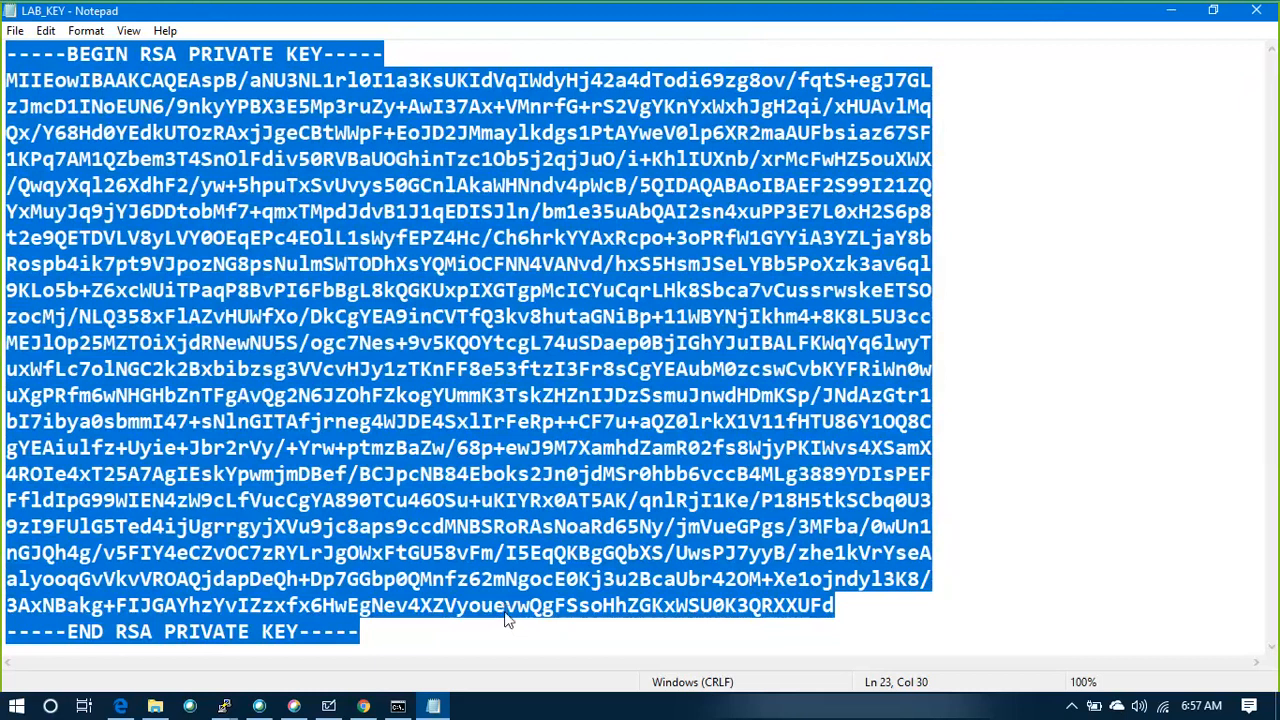
pyautogui.hotkey('alt', 'Tab')
pyautogui.press('Tab')
pyautogui.press('Tab')
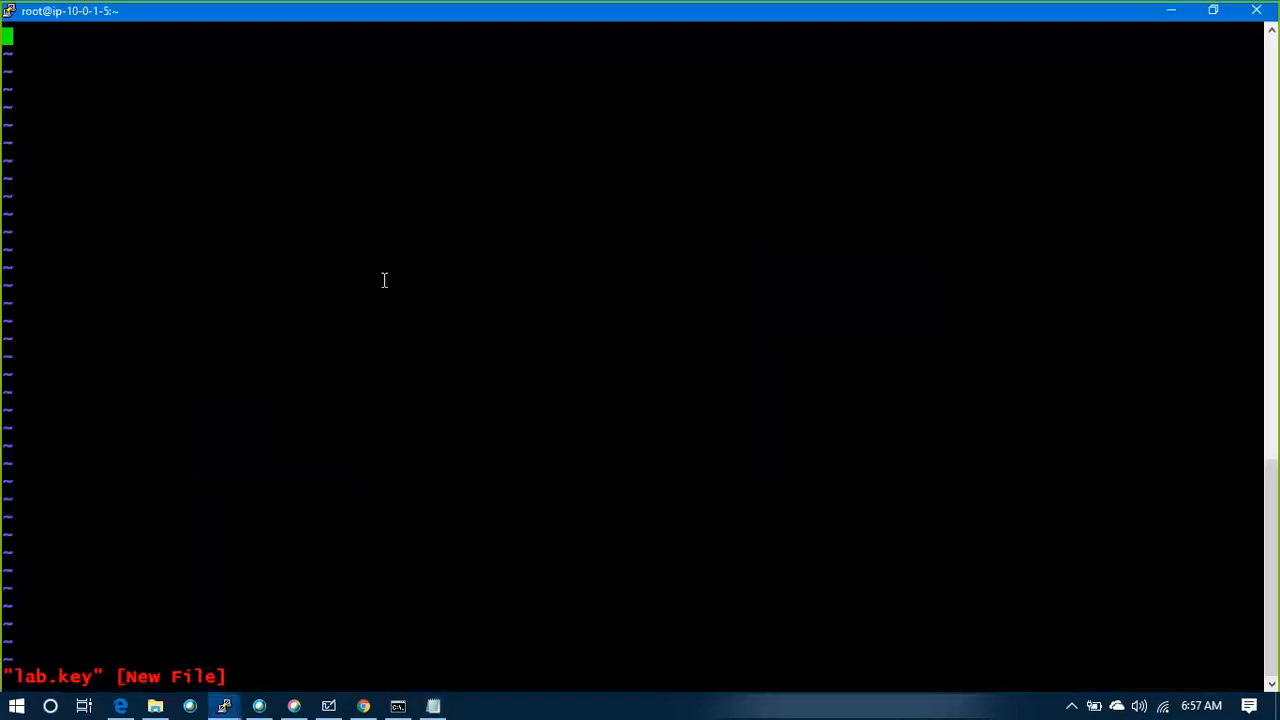
# Paste the private key into lab.key in vi's insert mode, save the file and quit
pyautogui.press('i')
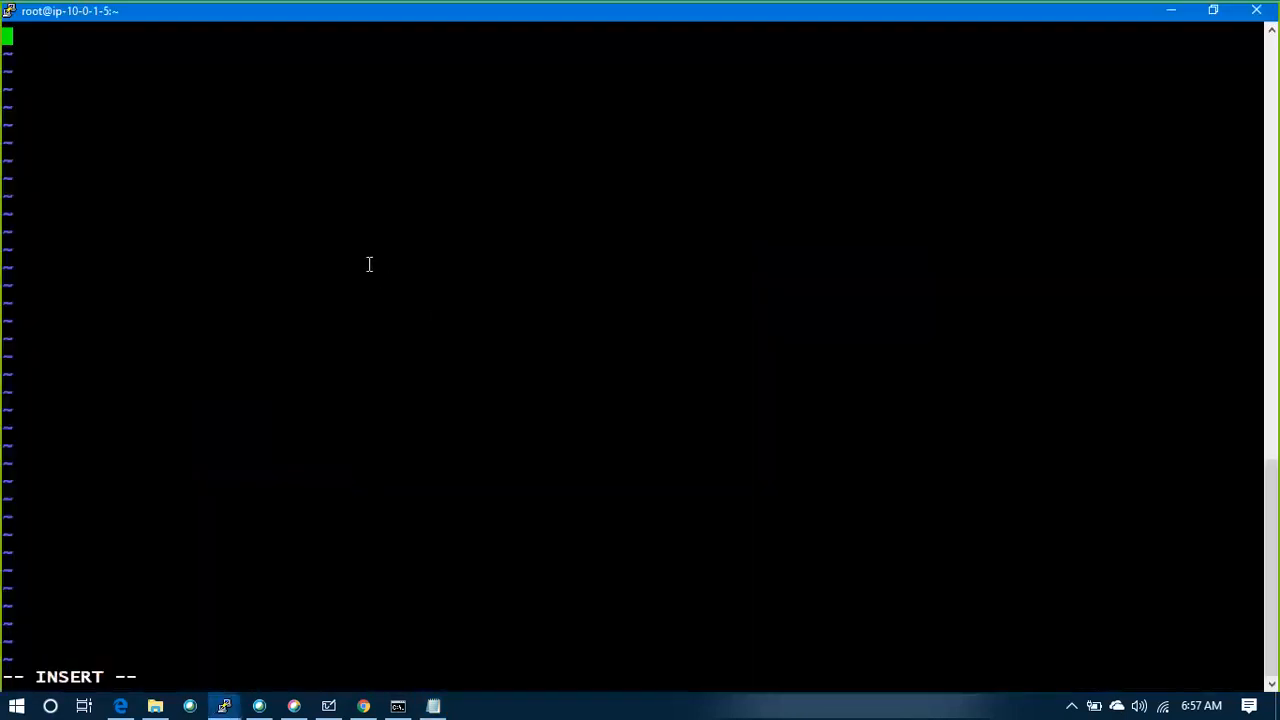
pyautogui.rightClick(369, 264)
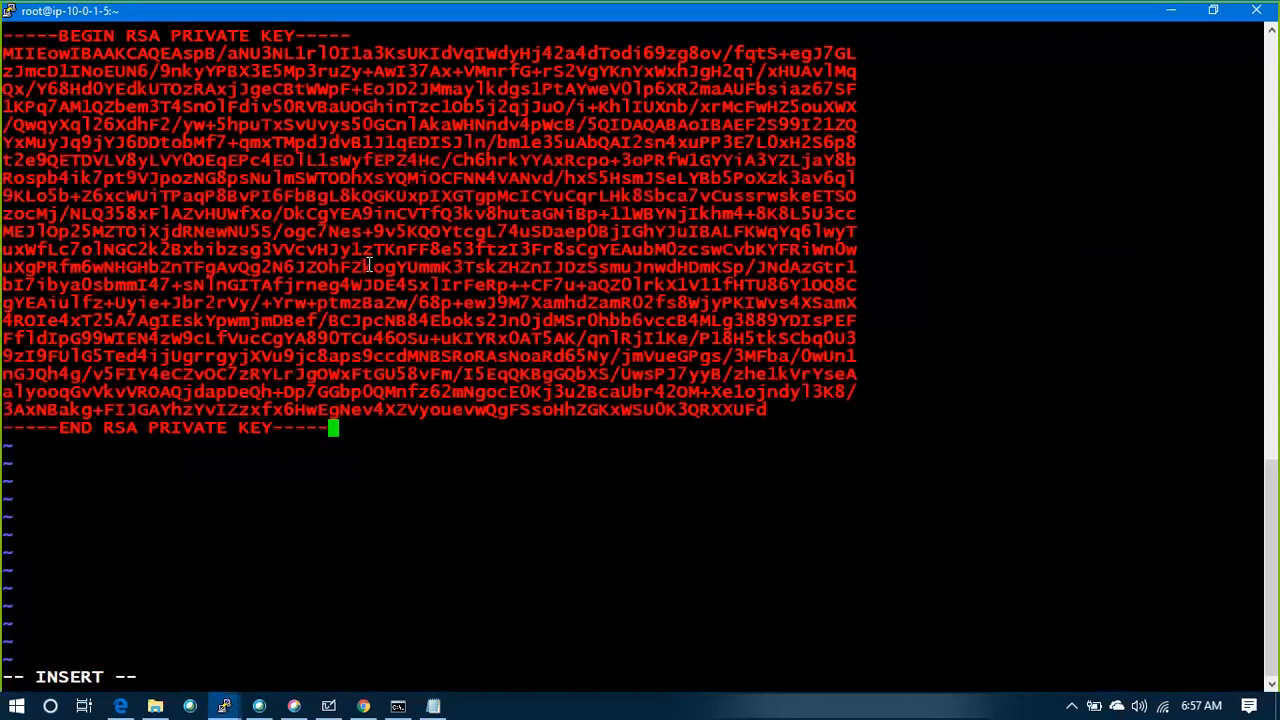
pyautogui.press('Escape')
pyautogui.write(':wq')
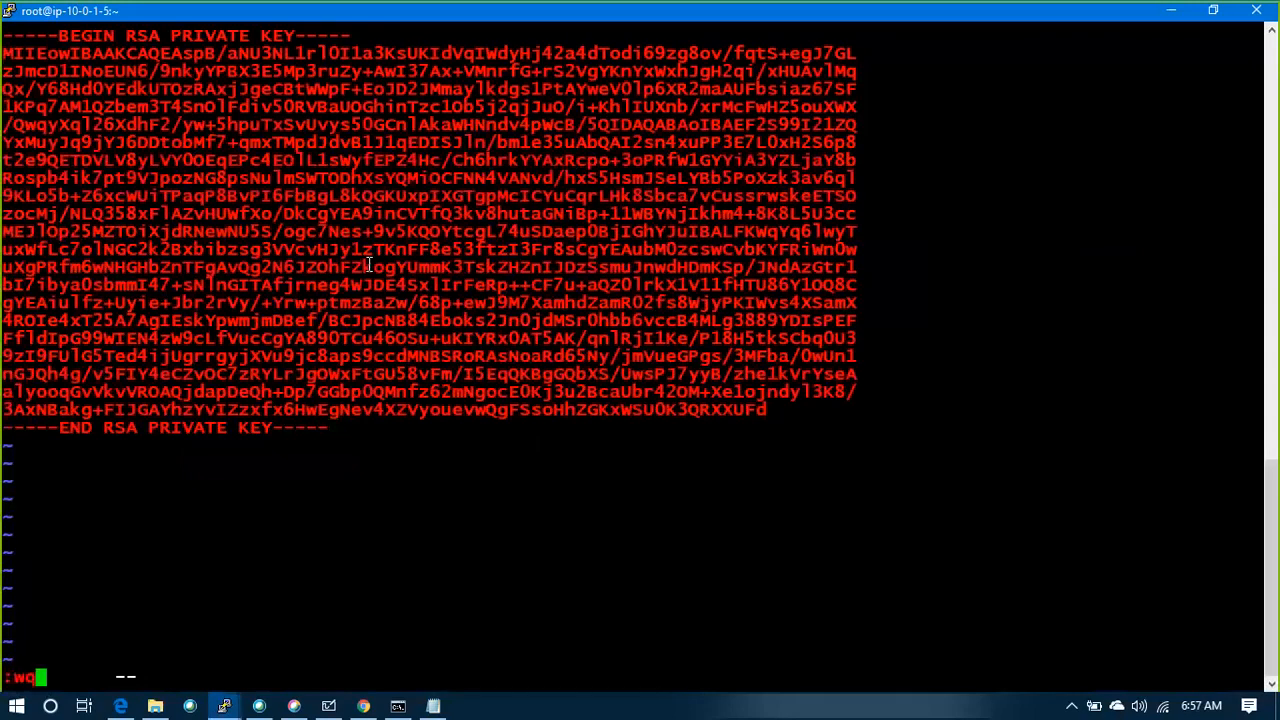
pyautogui.press('Return')
pyautogui.press('Return')
pyautogui.press('Return')
pyautogui.press('Return')
# List the directory with ls -ltr and check the lab.key entry
pyautogui.write('ls ')
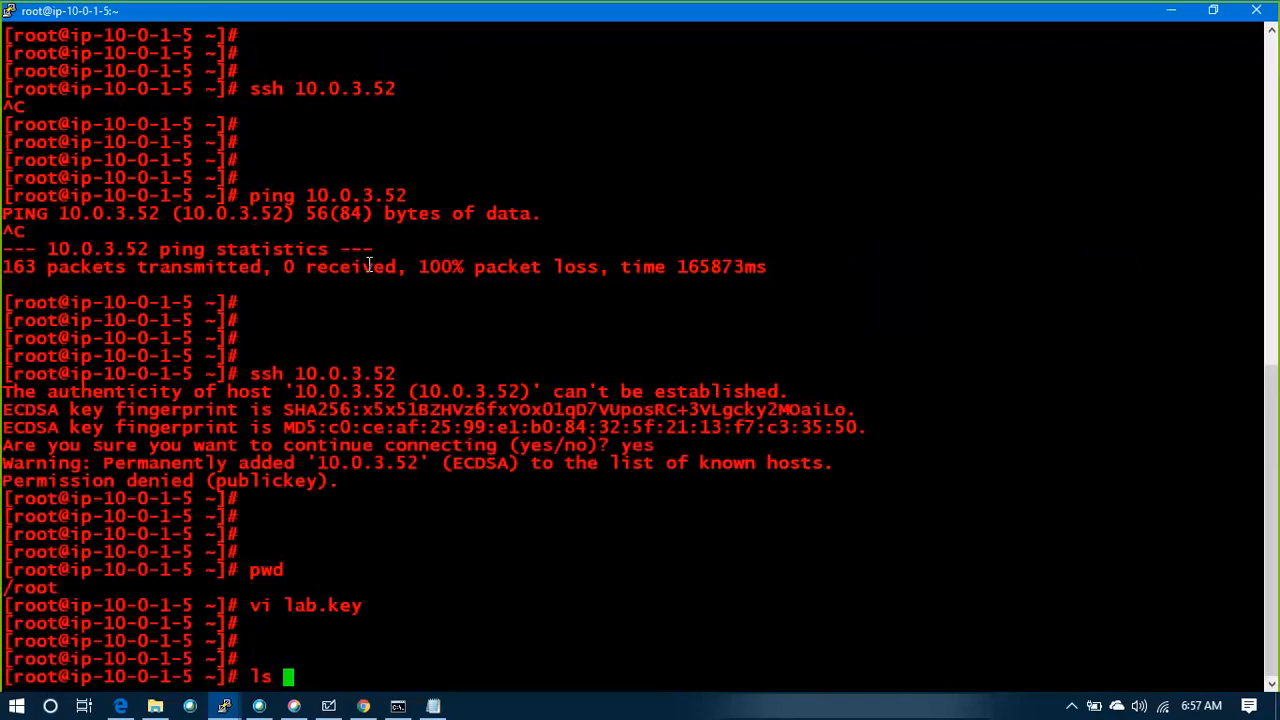
pyautogui.write('-ltr')
pyautogui.press('Return')
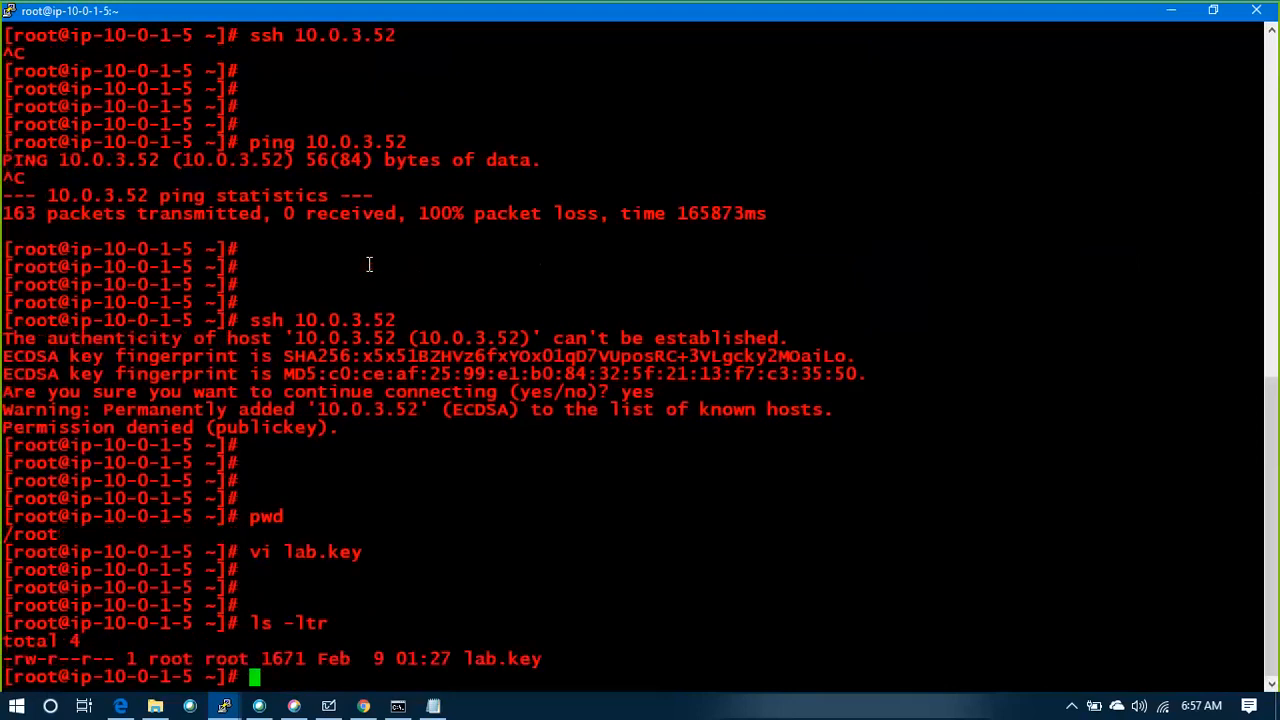
pyautogui.moveTo(542, 664); pyautogui.dragTo(8, 657)
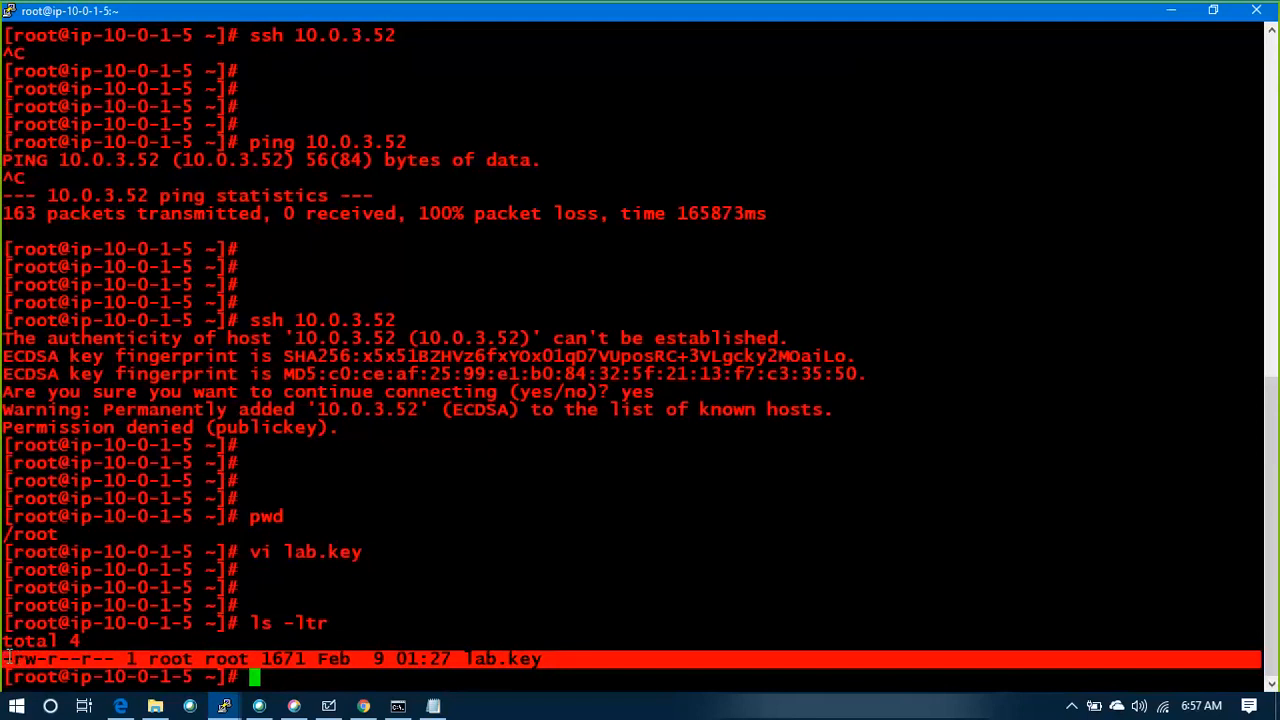
pyautogui.click(469, 571)
# Try to connect to the private instance with the key file using ssh -i lab.key 10.0.3.52
pyautogui.press('Return')
pyautogui.press('Return')
pyautogui.press('Return')
pyautogui.press('Return')
pyautogui.press('Return')
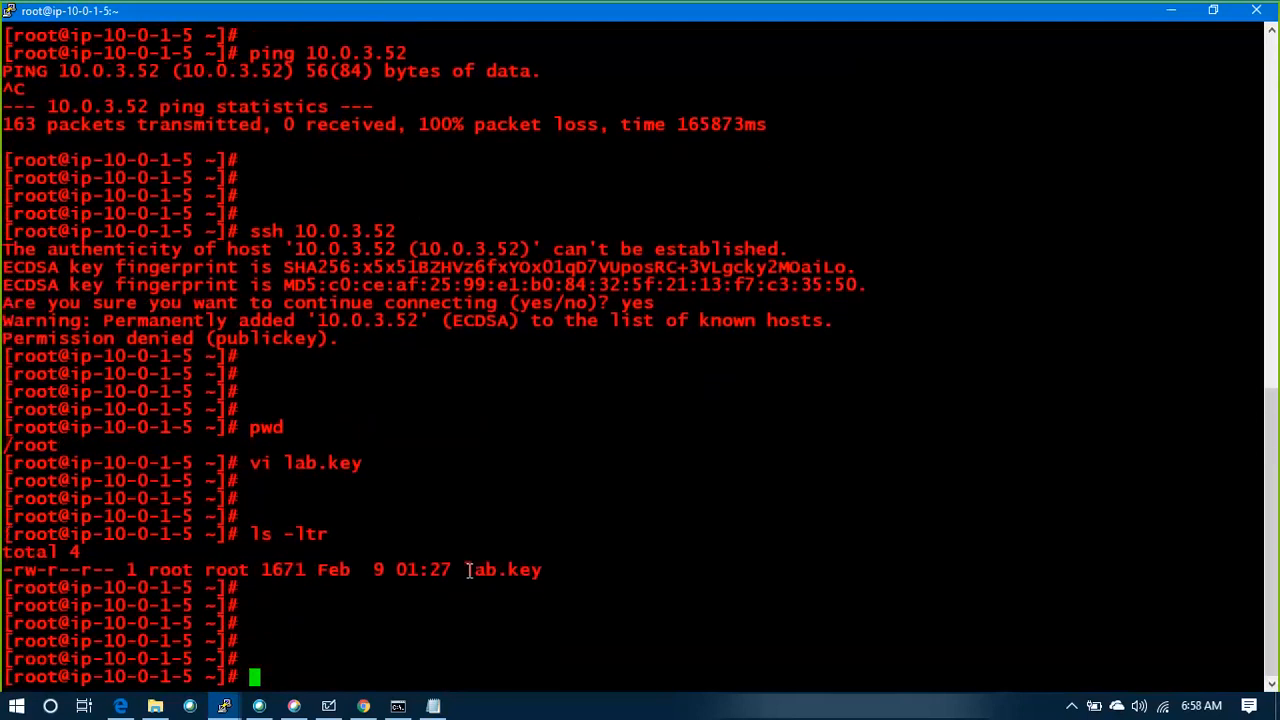
pyautogui.press('Return')
pyautogui.press('Return')
pyautogui.write('ss')
pyautogui.press('BackSpace')
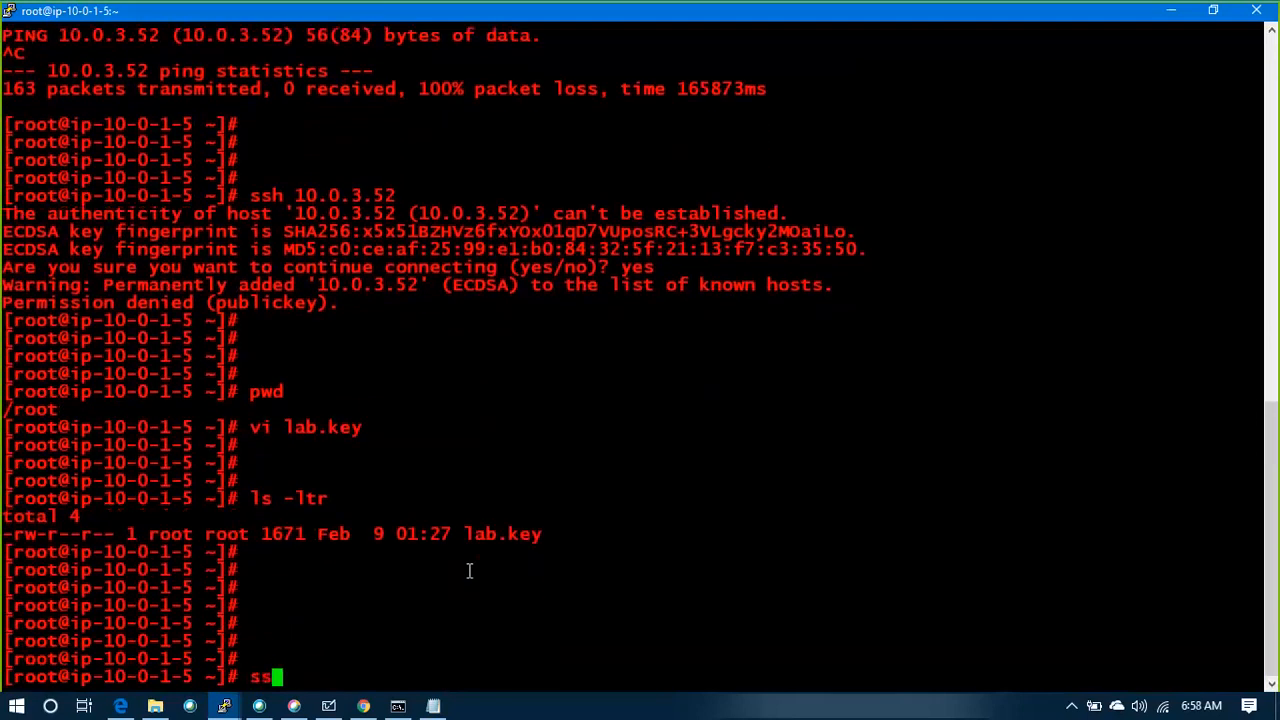
pyautogui.write('h 0')
pyautogui.press('BackSpace')
pyautogui.write('i')
pyautogui.write('i')
pyautogui.write(' l')
pyautogui.press('Tab')
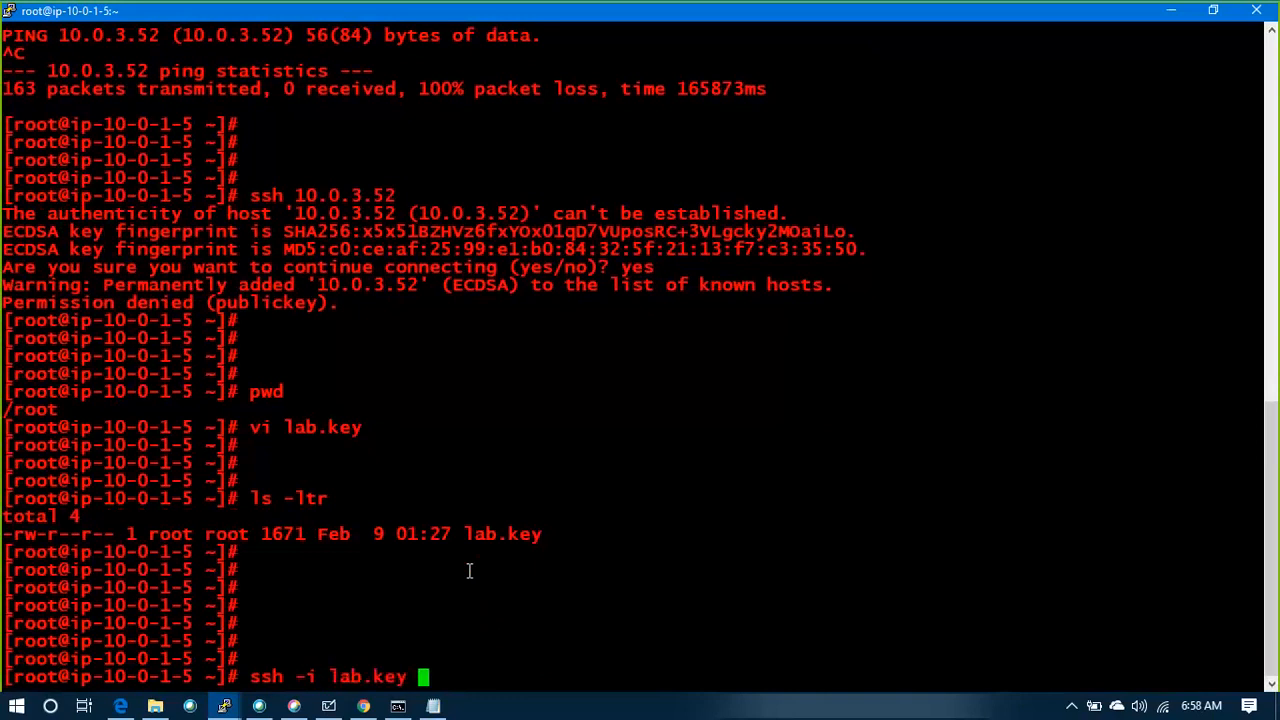
pyautogui.doubleClick(340, 196)
pyautogui.rightClick(340, 196)
pyautogui.press('Return')
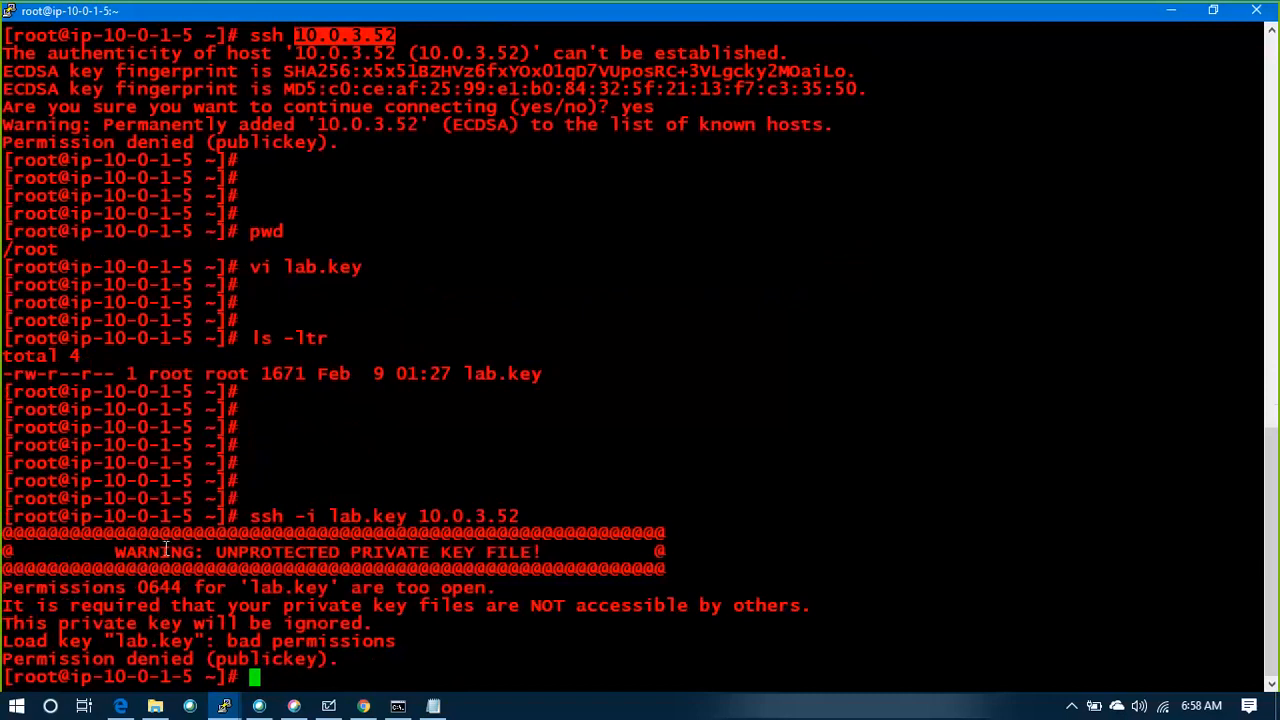
# Examine the unprotected private key warning and the permission flags of lab.key in the directory listing
pyautogui.moveTo(551, 552); pyautogui.dragTo(116, 552)
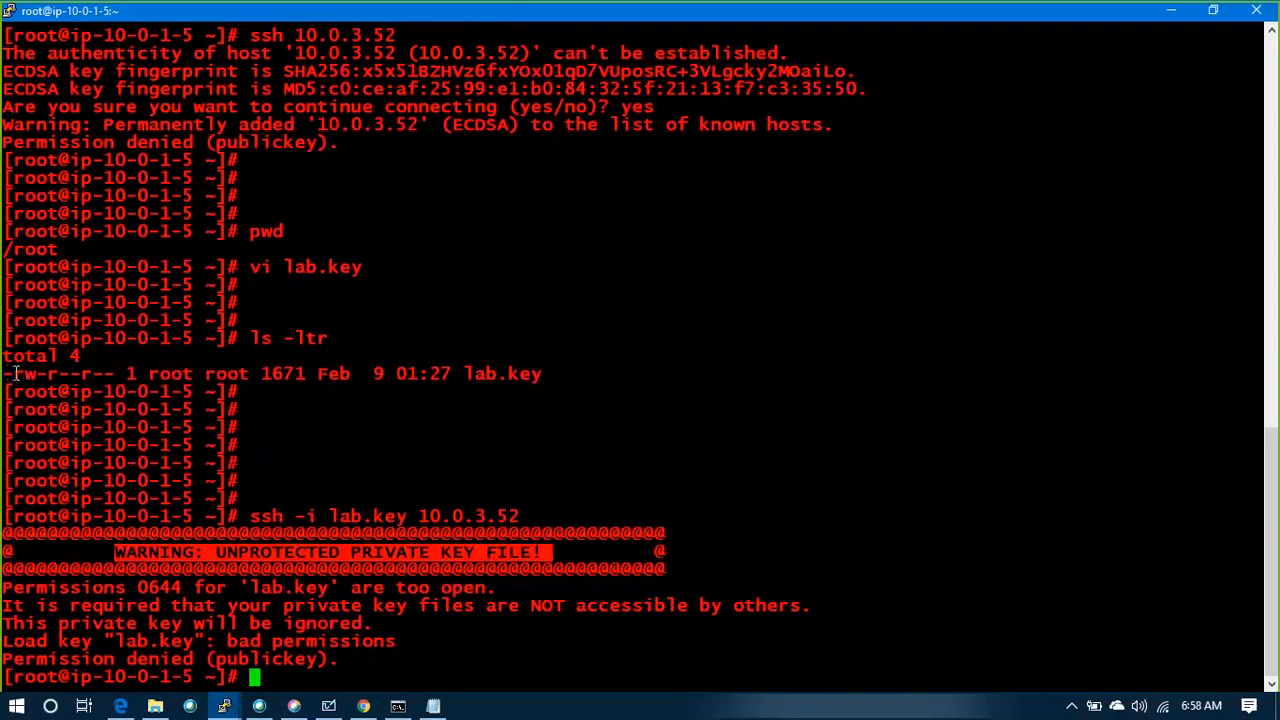
pyautogui.moveTo(14, 373); pyautogui.dragTo(52, 373)
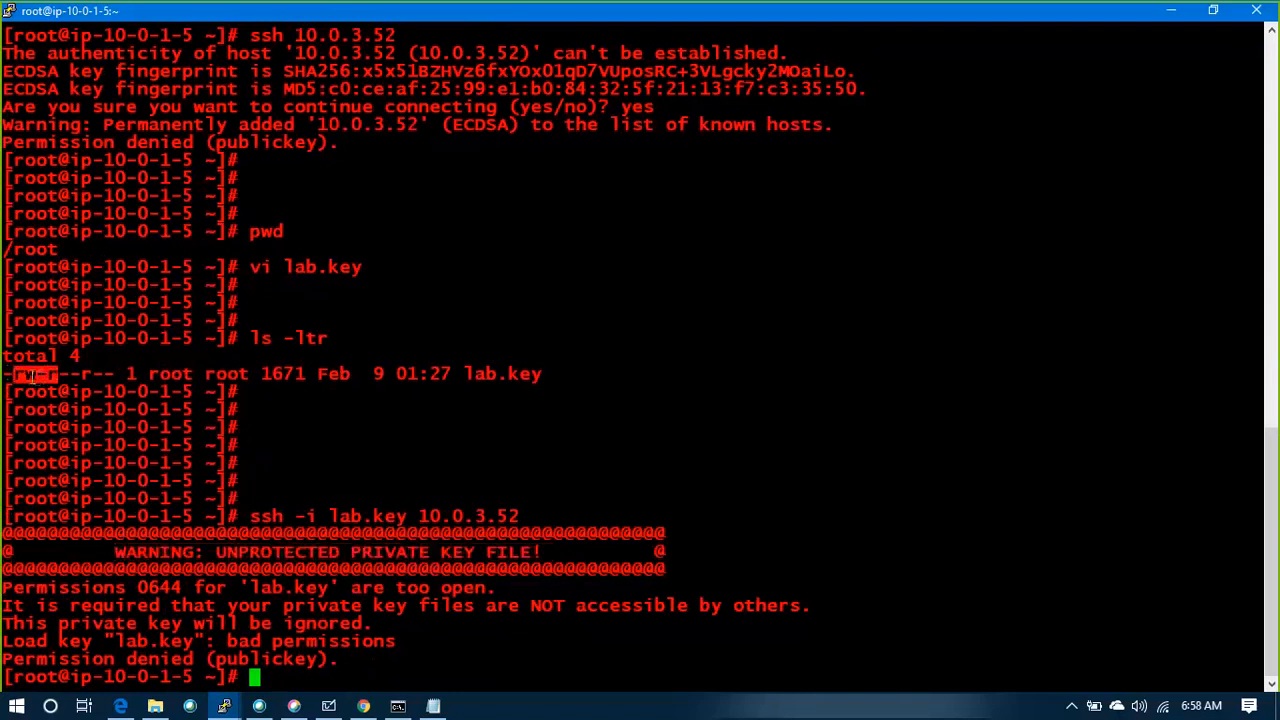
pyautogui.doubleClick(46, 373)
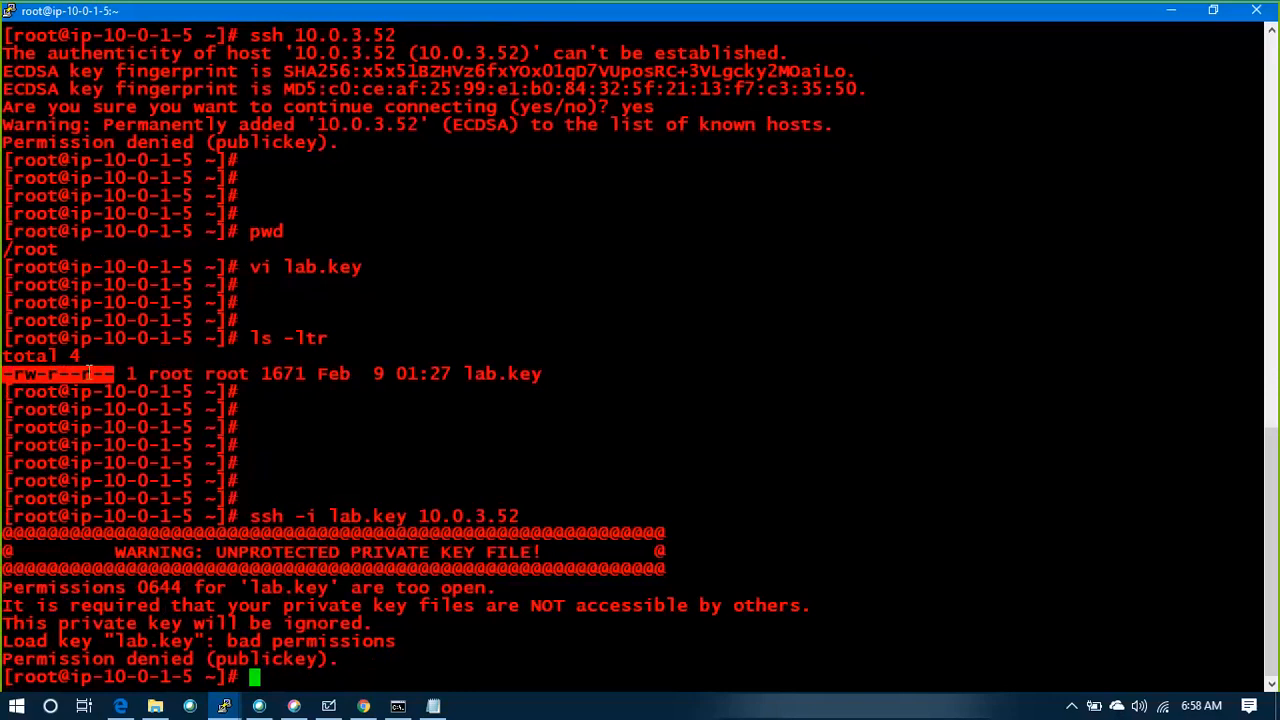
pyautogui.click(505, 469)
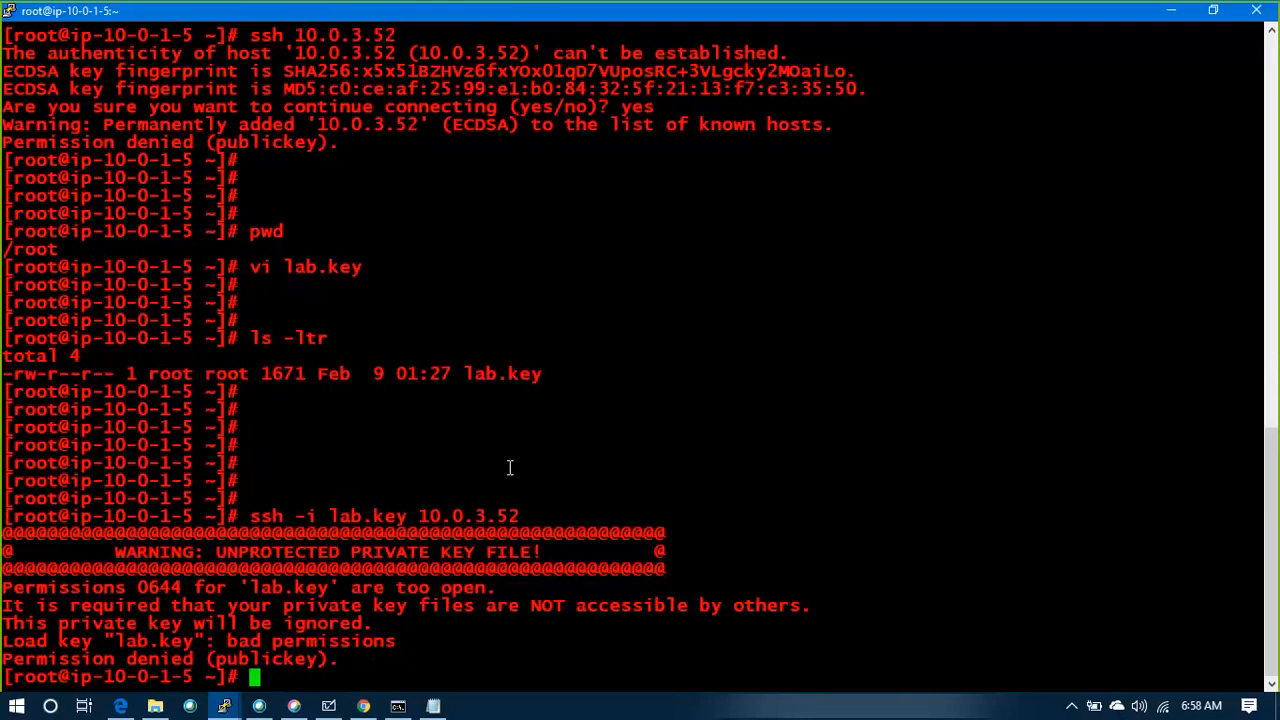
# Restrict the key file to owner read-only by running chmod 400 lab.key
pyautogui.press('Return')
pyautogui.press('Return')
pyautogui.press('Return')
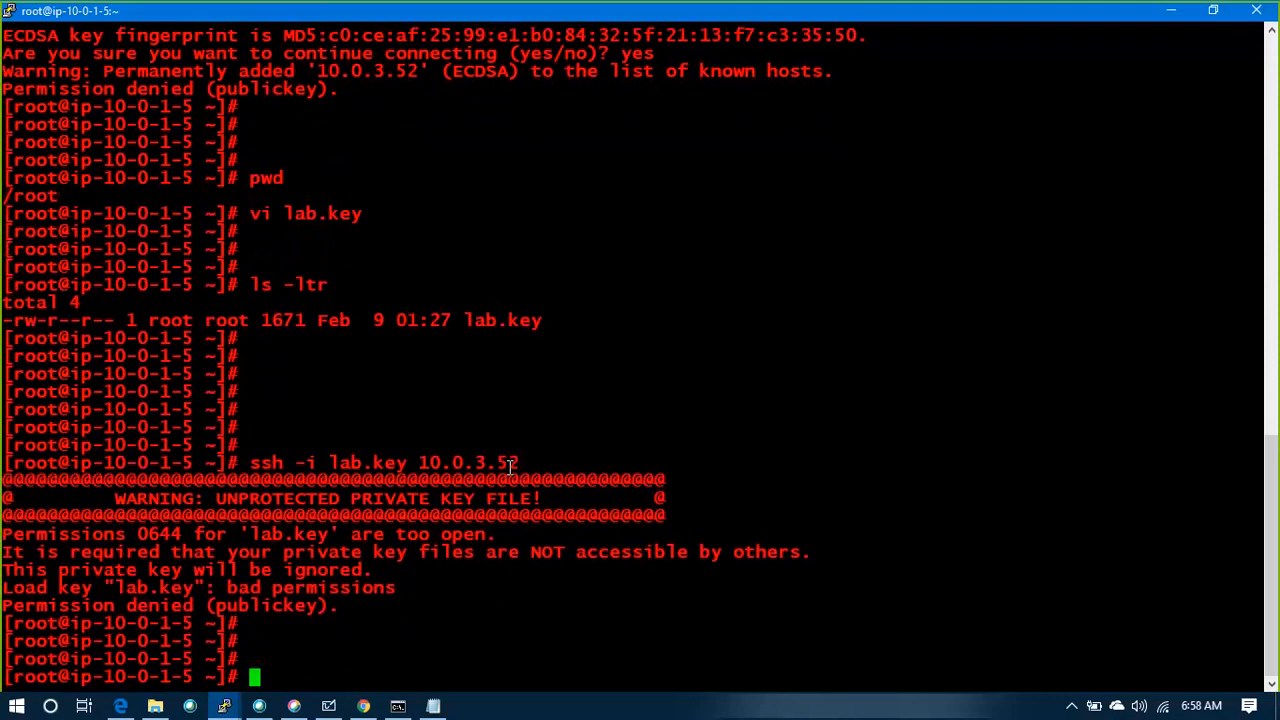
pyautogui.write('chmod ')
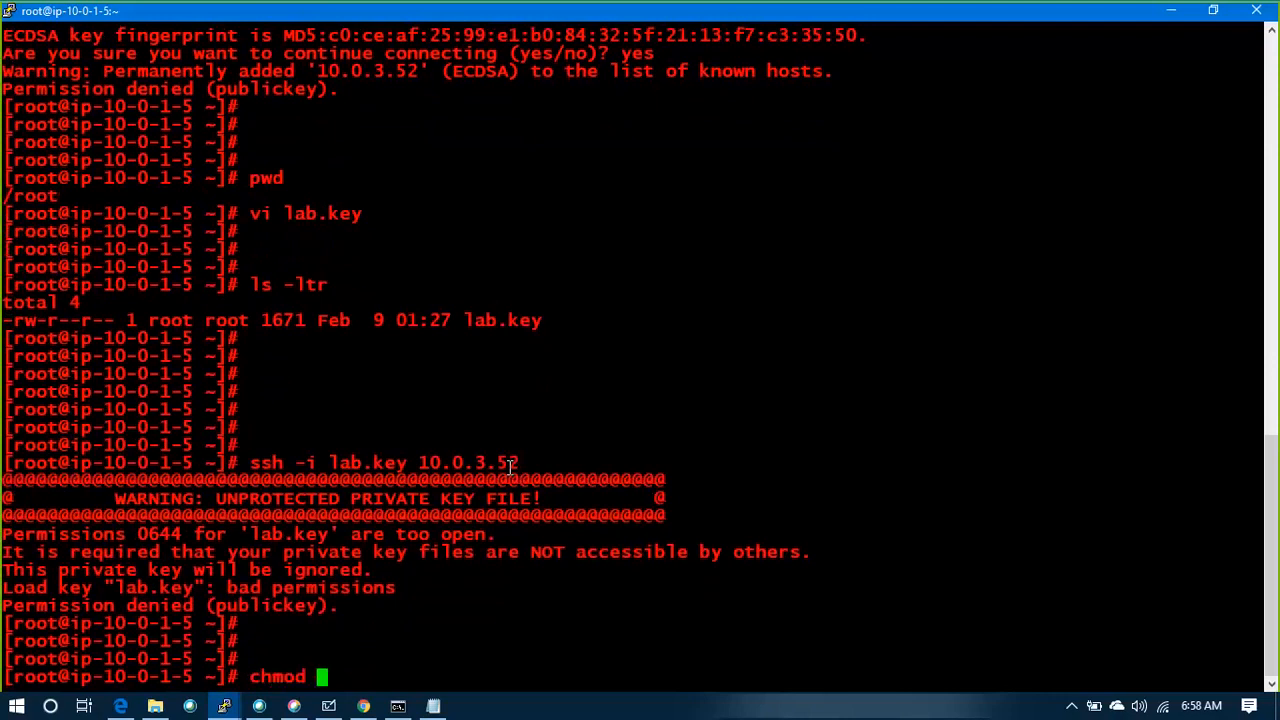
pyautogui.write('400 lab.key')
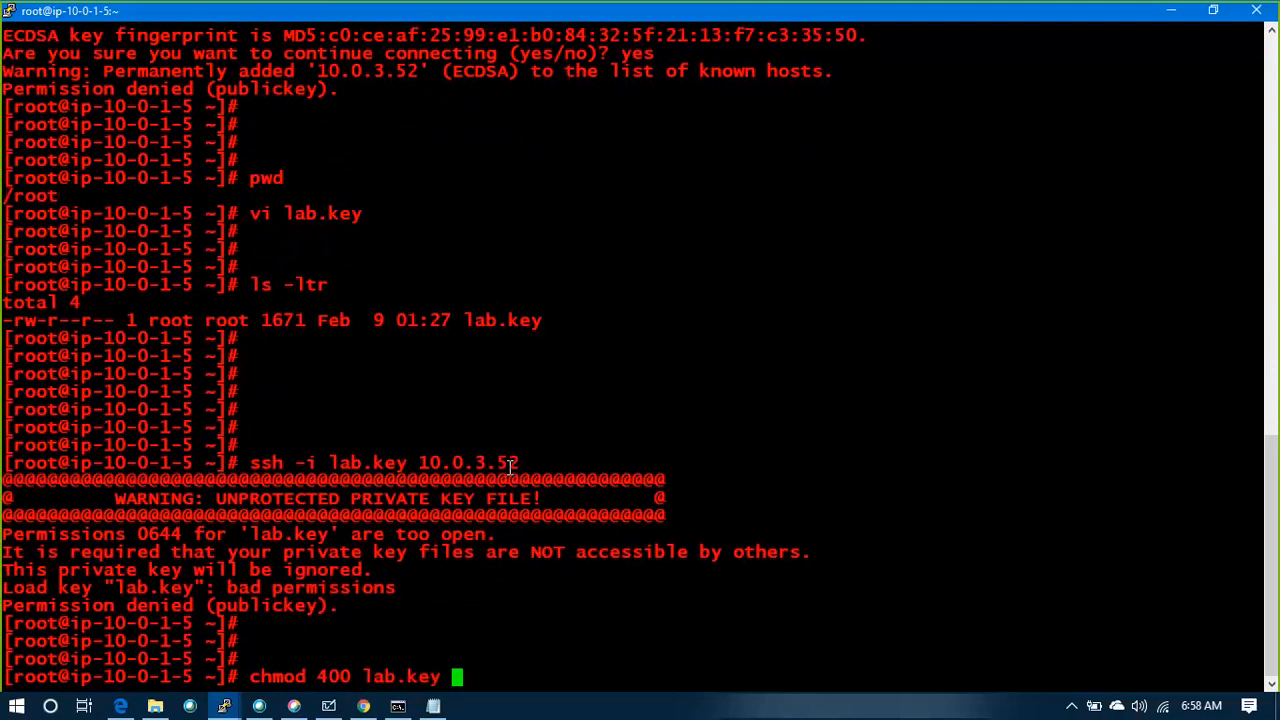
pyautogui.press('Return')
pyautogui.press('Return')
pyautogui.press('Return')
# List the directory with ls -ltr and check the permission flags of lab.key
pyautogui.write('ls -ltr')
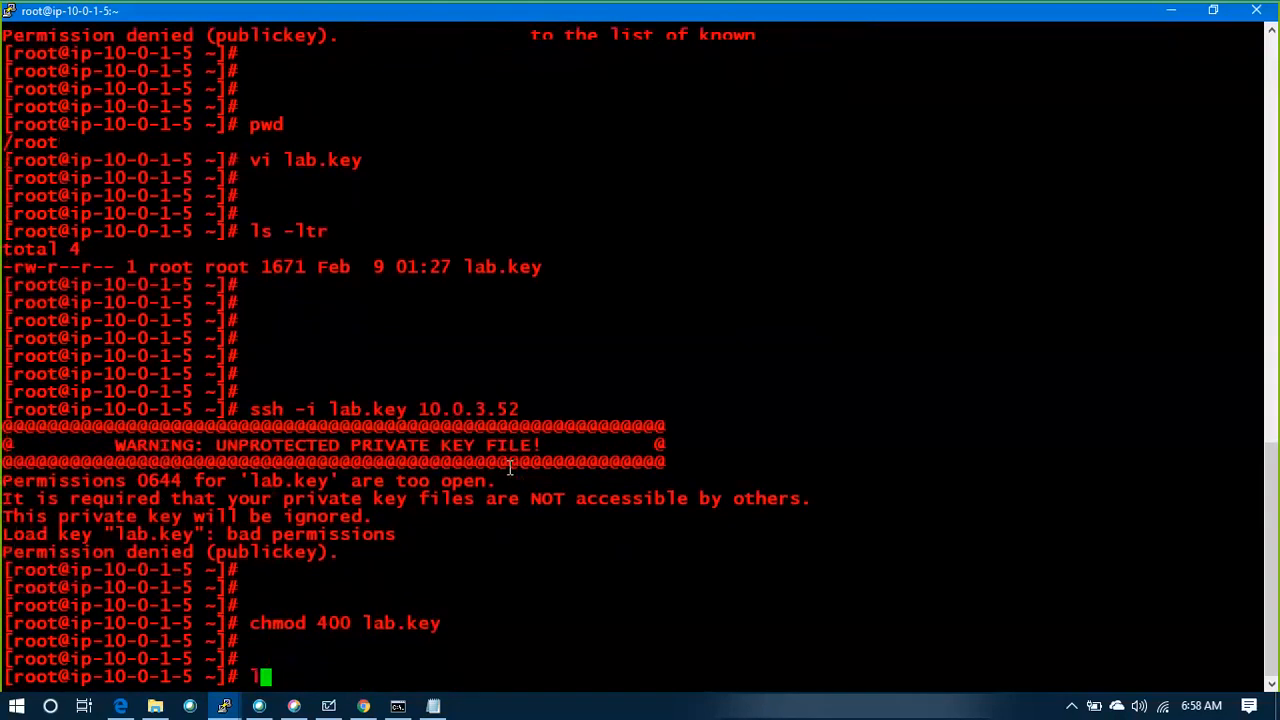
pyautogui.press('Return')
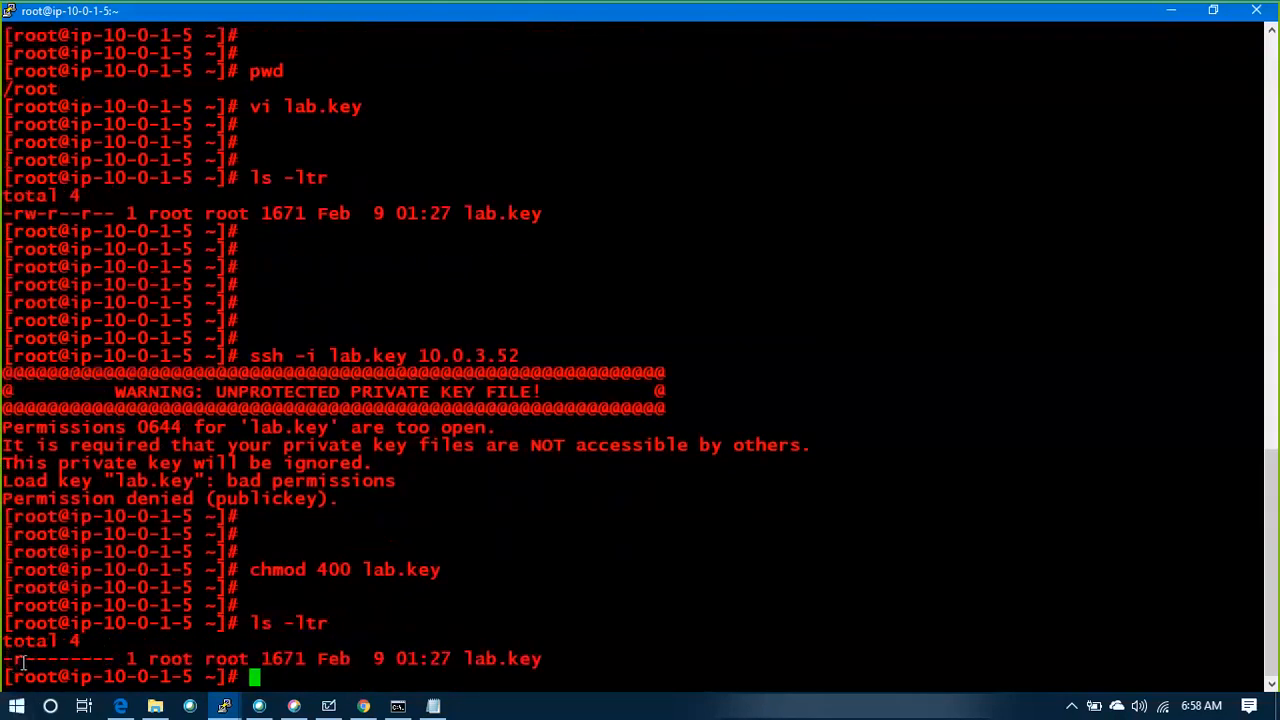
pyautogui.moveTo(3, 659); pyautogui.dragTo(24, 659)
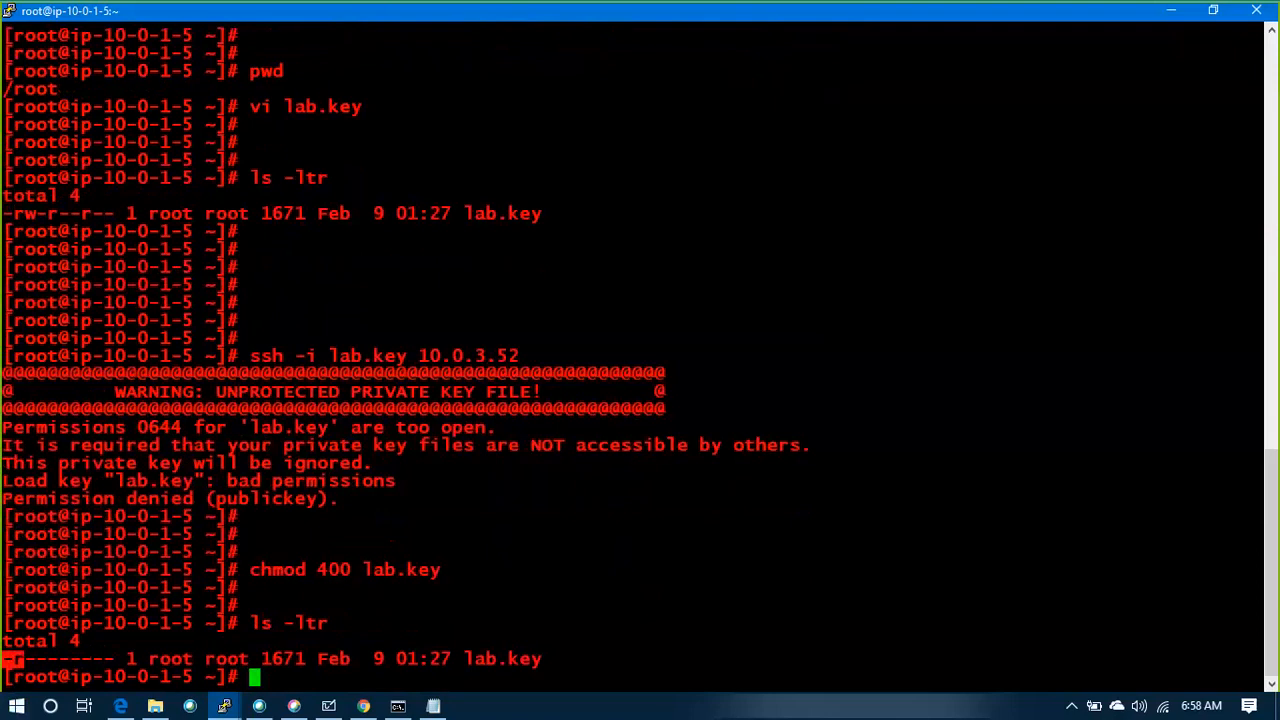
pyautogui.click(358, 600)
# Try the SSH connection to the private instance again with ssh -i lab.key 10.0.3.52
pyautogui.press('Up')
pyautogui.press('Up')
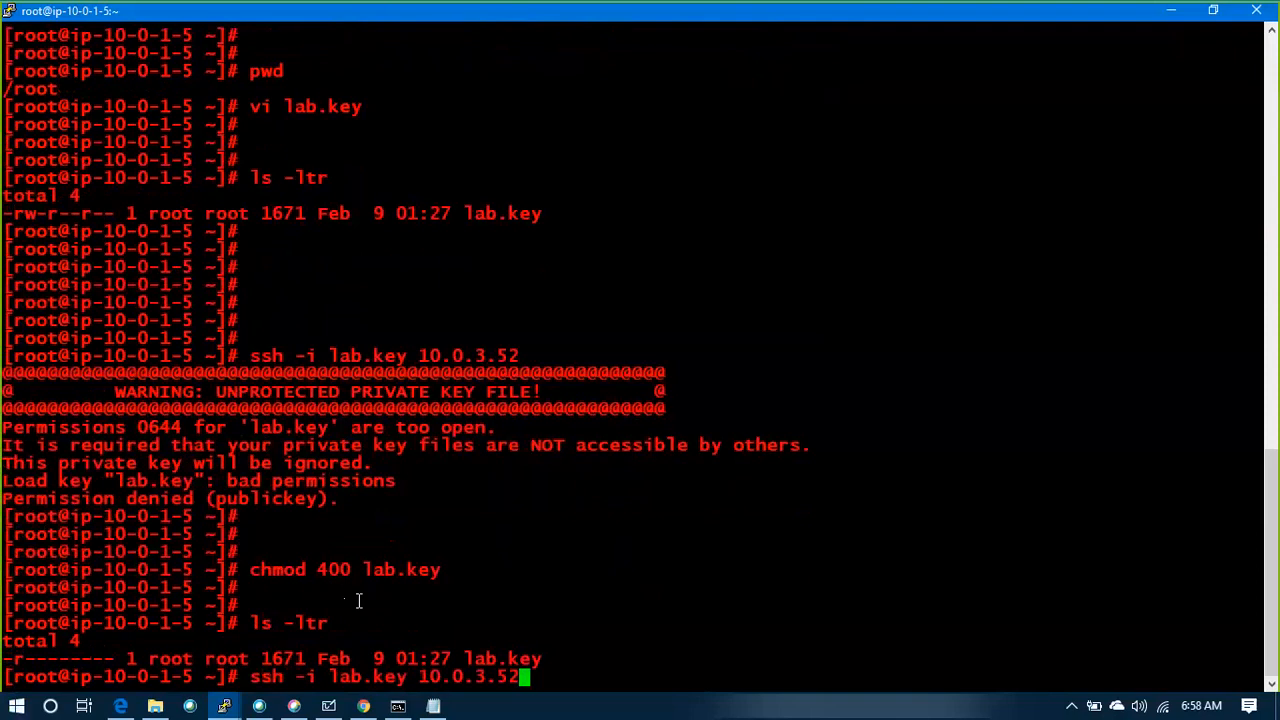
pyautogui.press('Return')
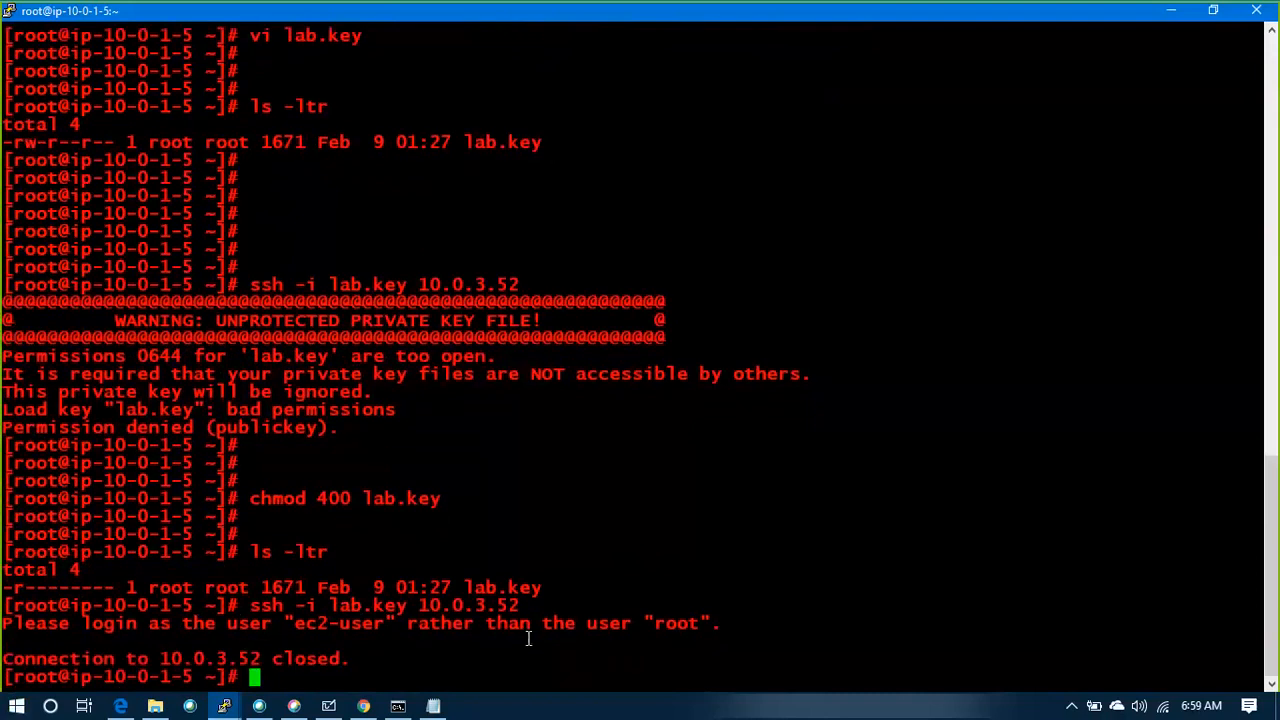
# Exit the root shell and become root again with sudo su -
pyautogui.write('exit')
pyautogui.press('Return')
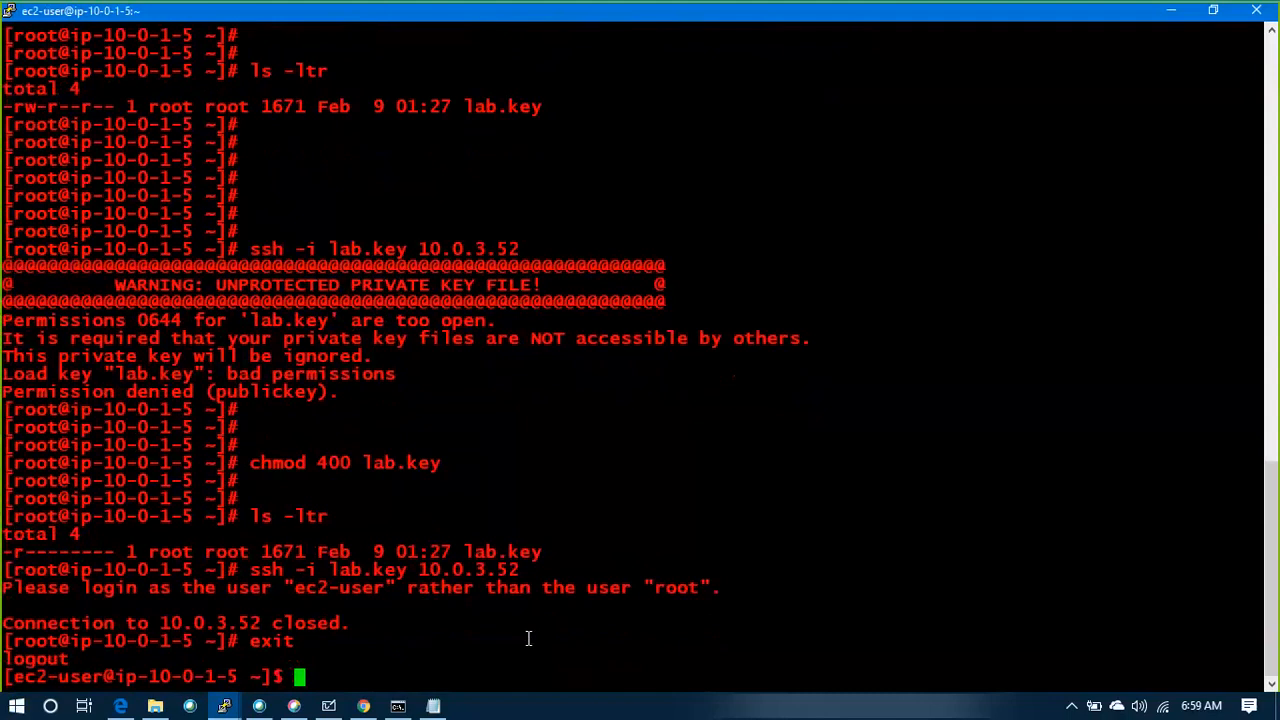
pyautogui.write('sudo su ')
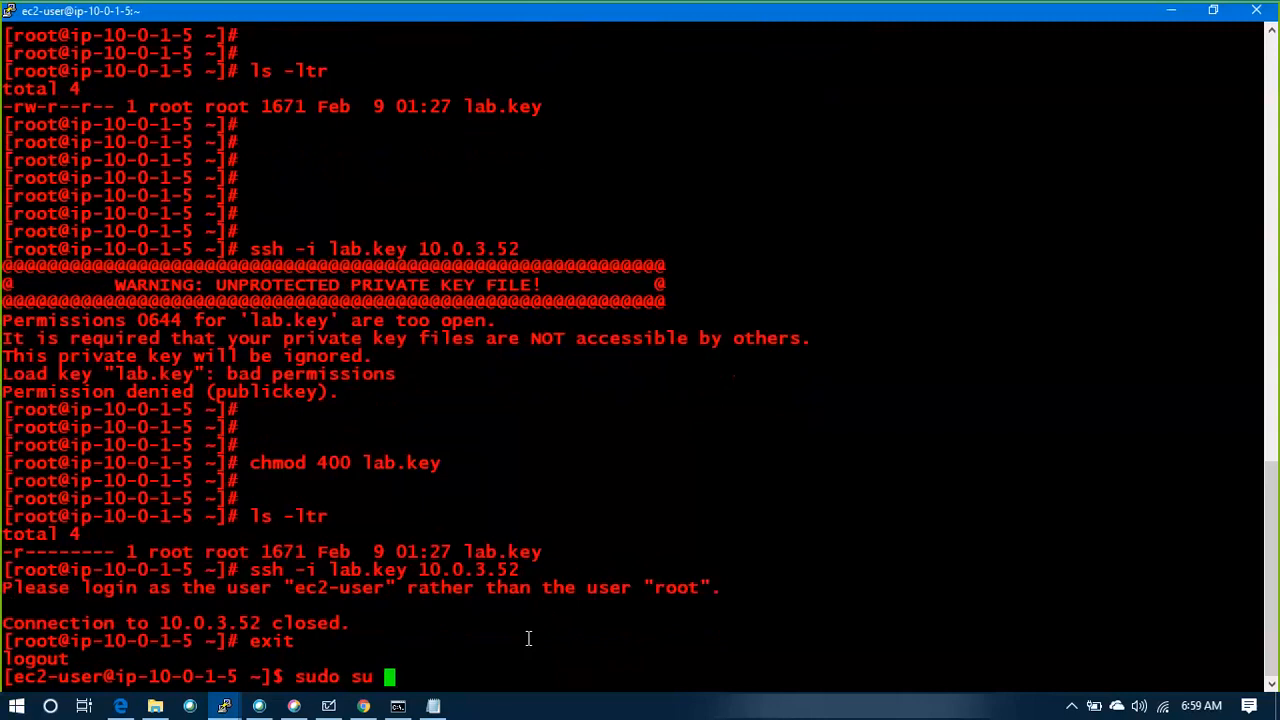
pyautogui.write('-')
pyautogui.press('Return')
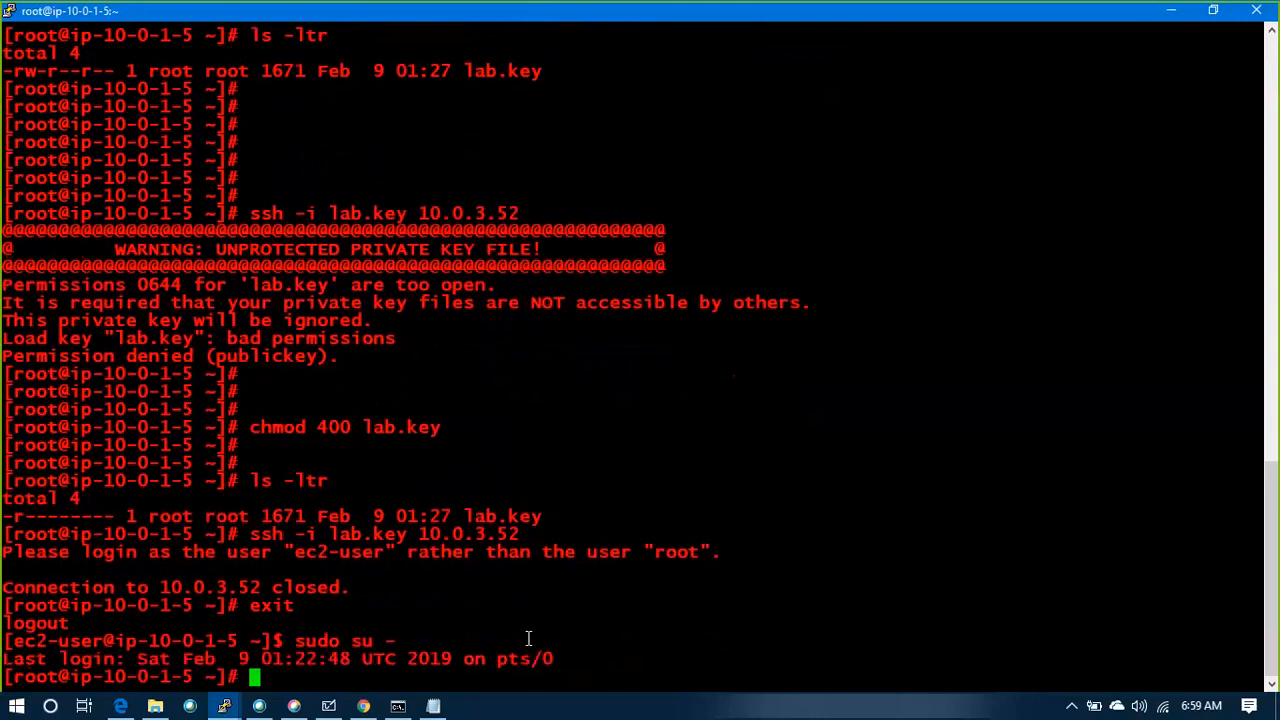
pyautogui.write('exit')
pyautogui.press('Up')
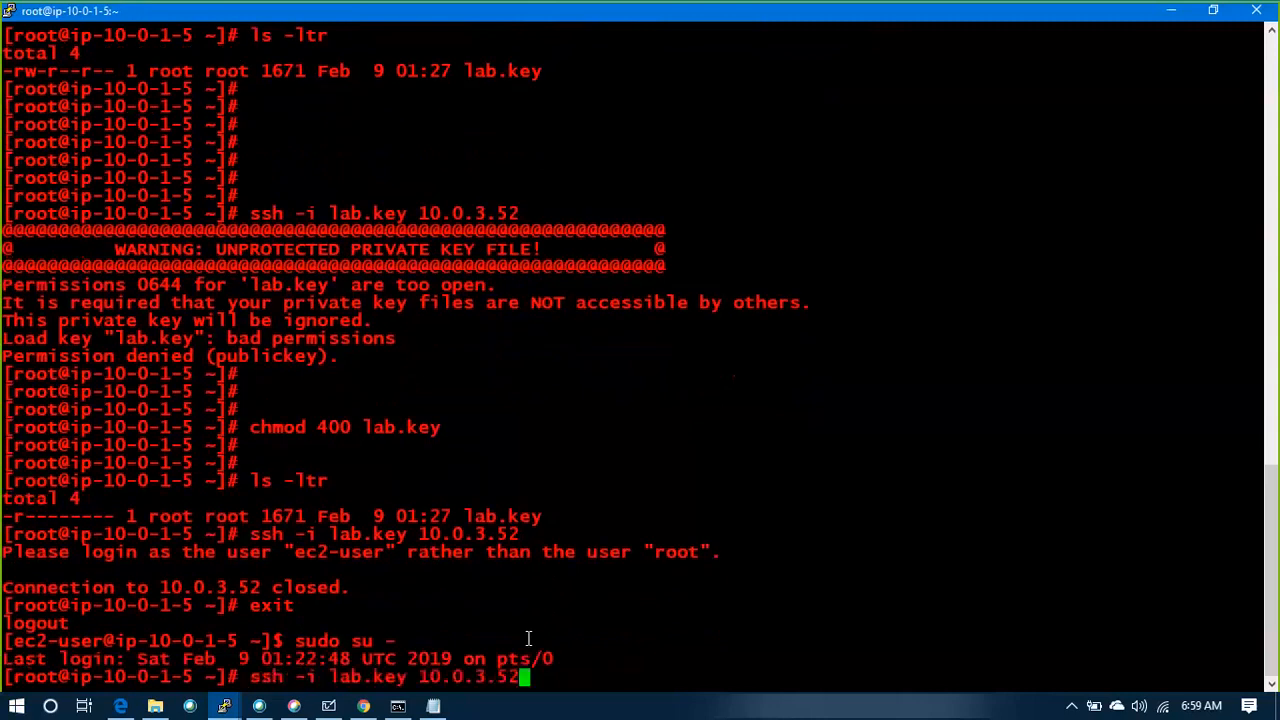
pyautogui.press('Left')
pyautogui.press('Left')
pyautogui.press('Left')
pyautogui.press('Left')
pyautogui.press('Left')
pyautogui.press('Left')
pyautogui.press('Left')
pyautogui.press('Left')
pyautogui.press('Left')
pyautogui.write('ec2')
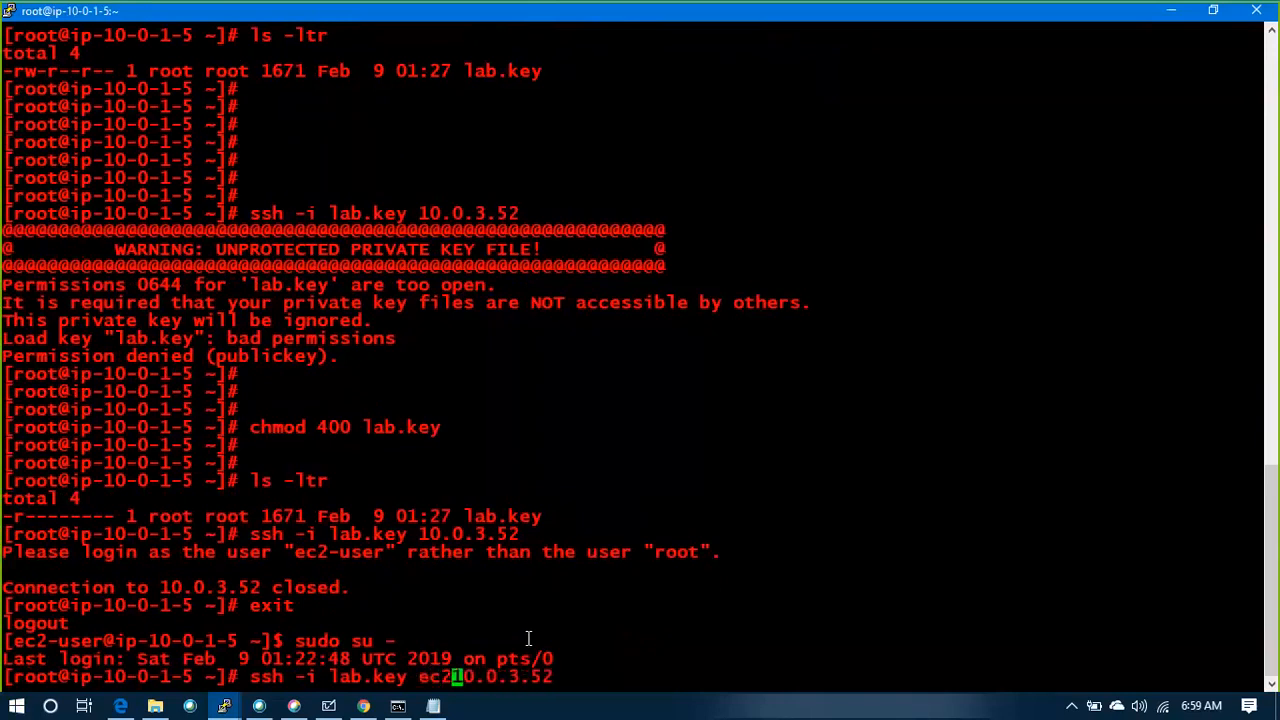
pyautogui.write('-user@')
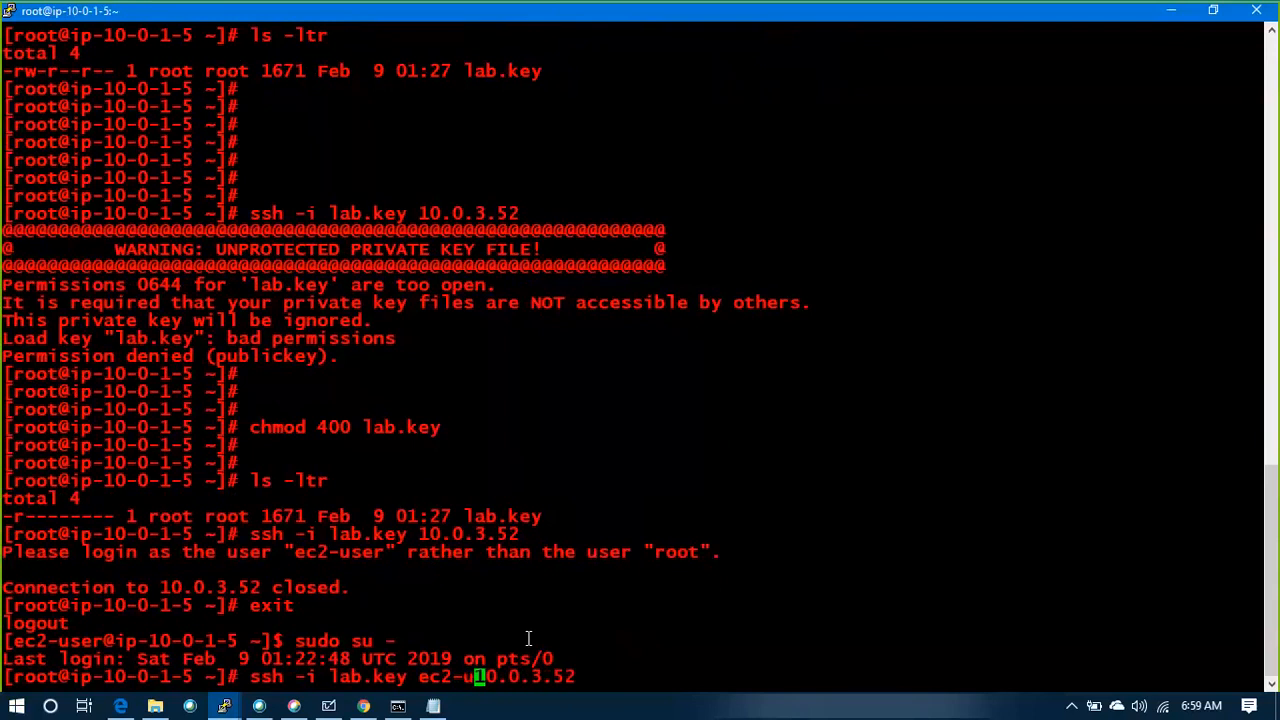
pyautogui.press('Return')
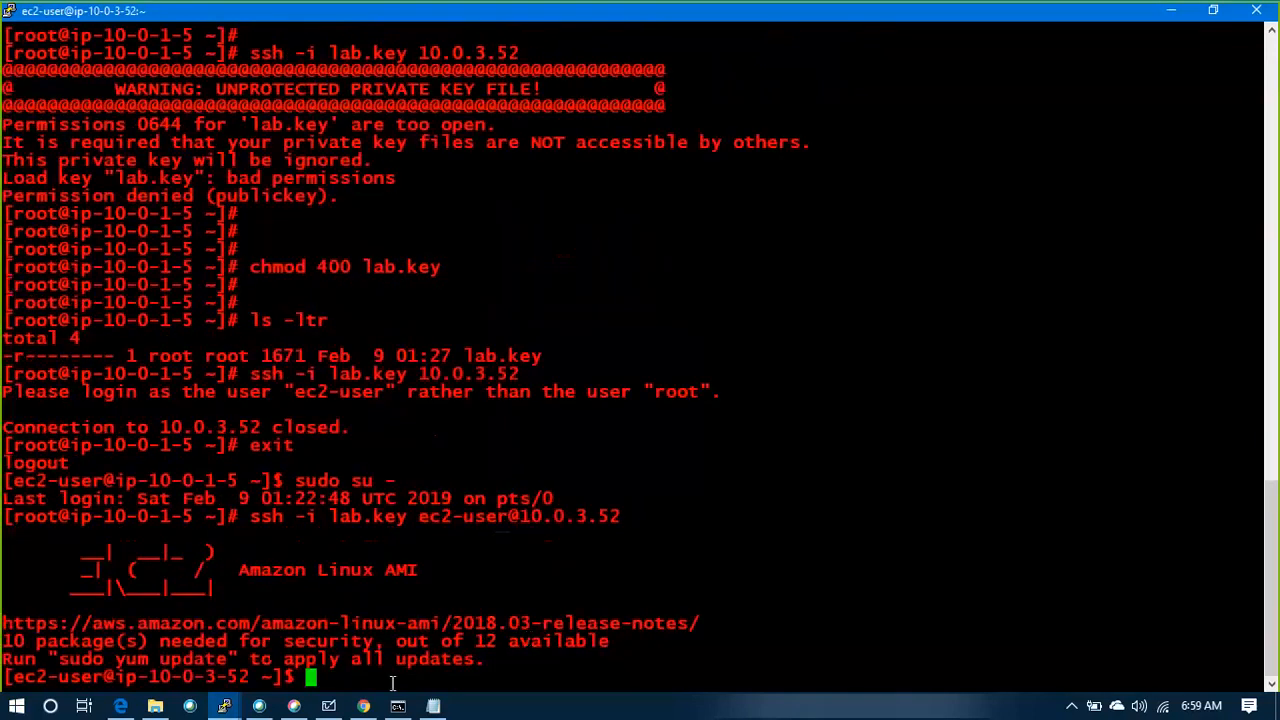
# Check the shell prompt of the private instance and add several blank prompt lines
pyautogui.moveTo(284, 677); pyautogui.dragTo(17, 676)
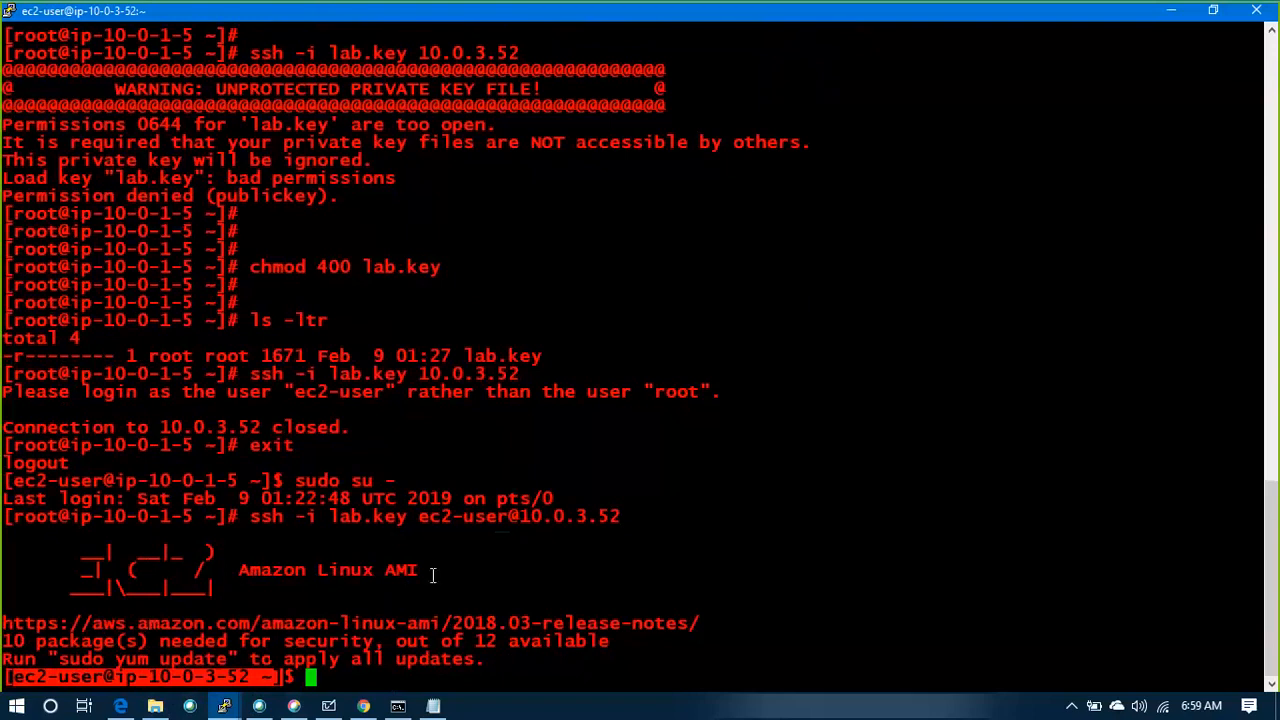
pyautogui.click(466, 576)
pyautogui.press('Return')
pyautogui.press('Return')
pyautogui.press('Return')
pyautogui.press('Return')
pyautogui.press('Return')
pyautogui.press('Return')
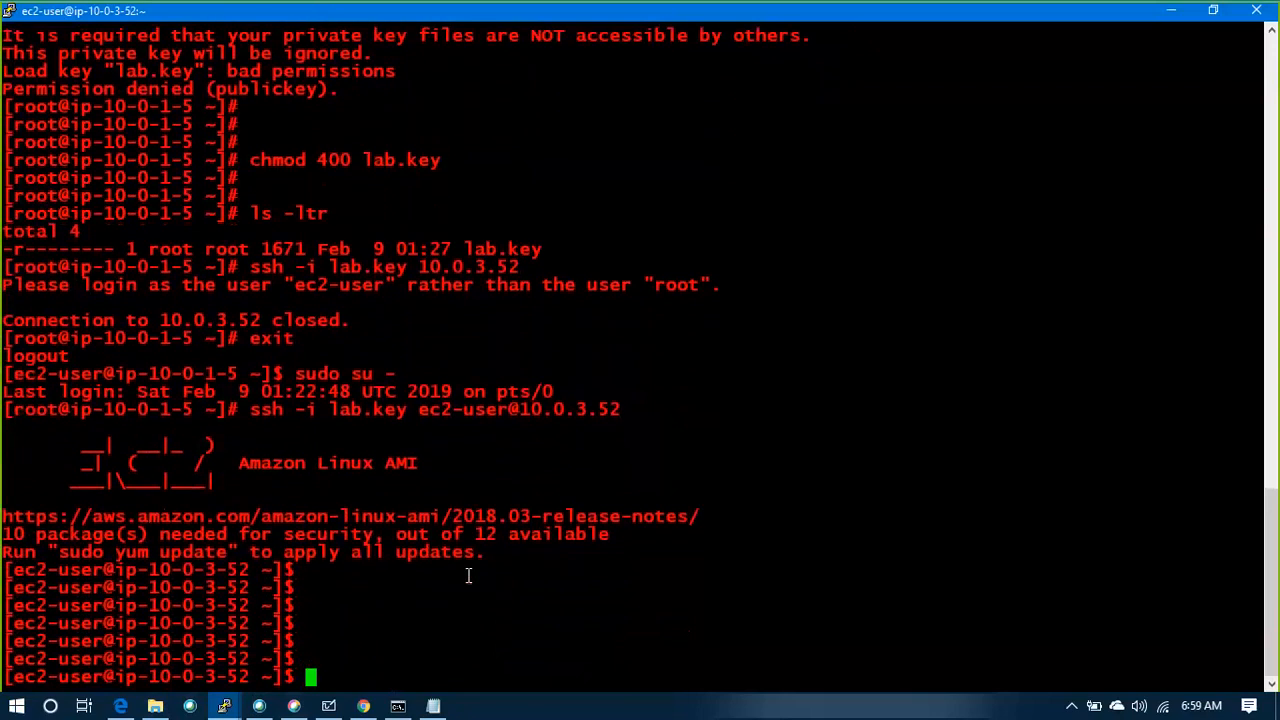
# Ping google.com from the private instance, check the replies and stop the ping
pyautogui.write('ping gog')
pyautogui.press('BackSpace')
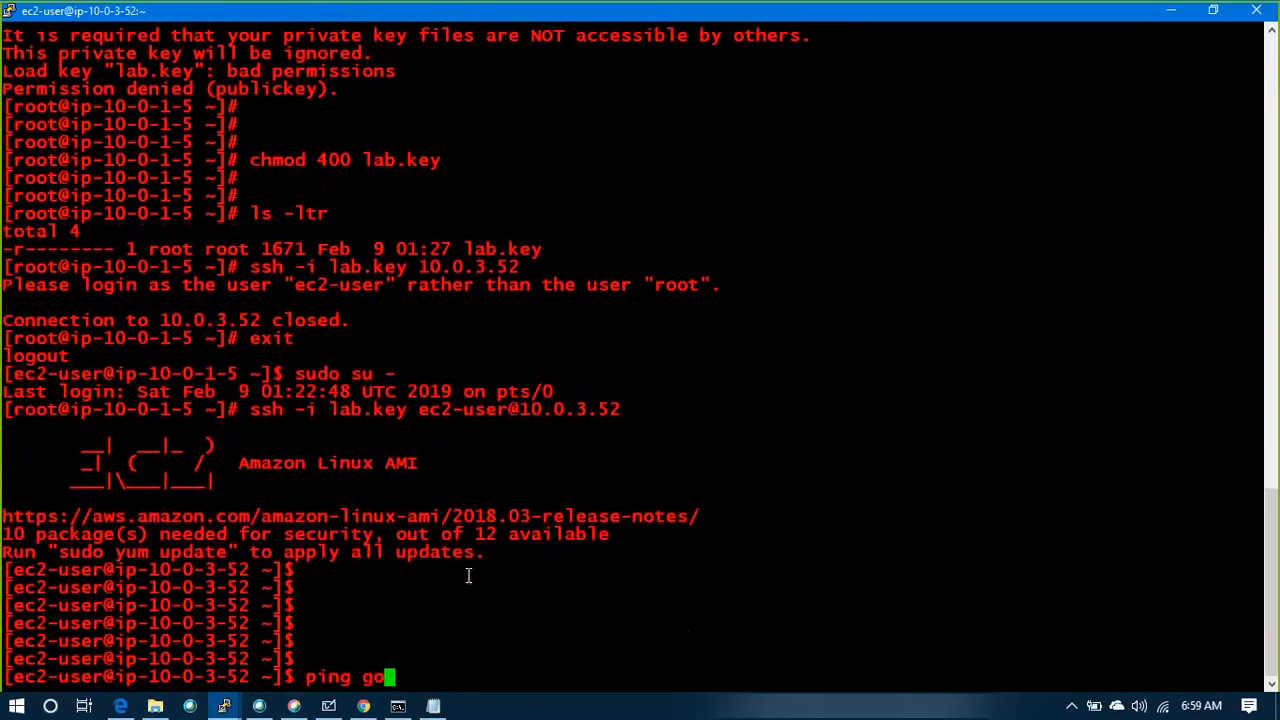
pyautogui.write('ogle.com')
pyautogui.press('Return')
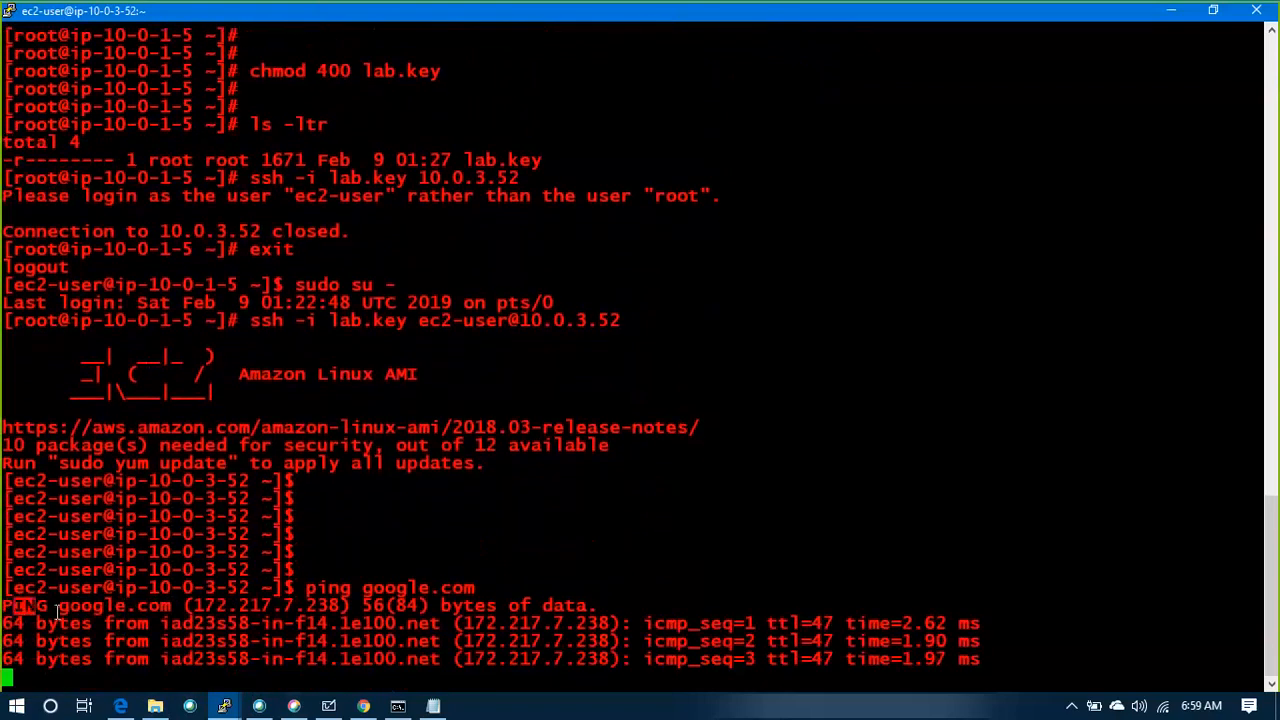
pyautogui.moveTo(10, 605); pyautogui.dragTo(980, 662)
pyautogui.click(889, 686)
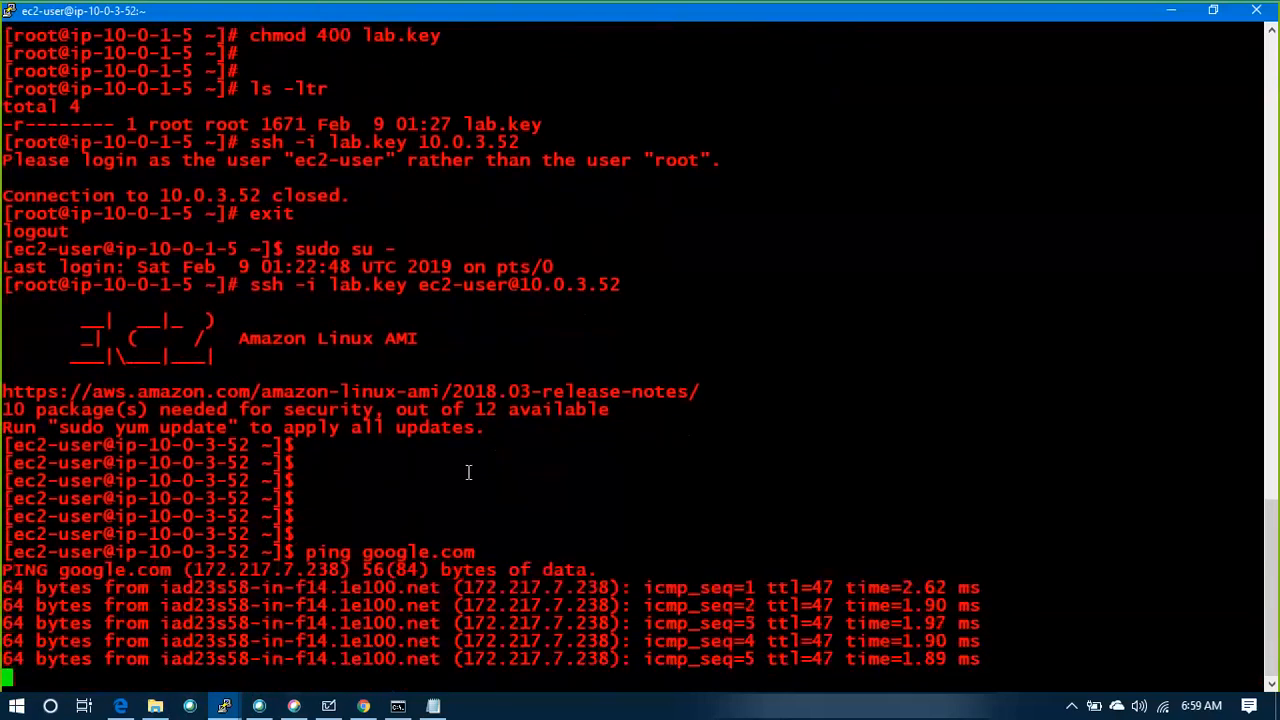
pyautogui.hotkey('ctrl', 'c')
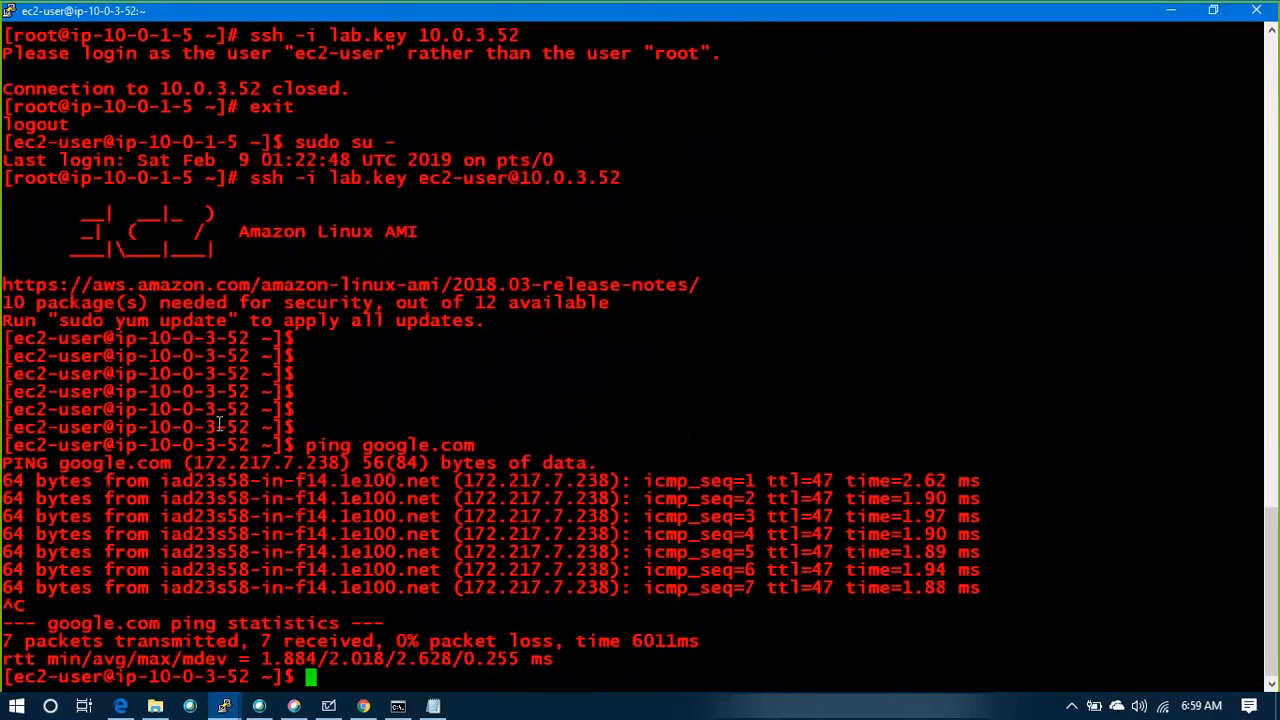
pyautogui.write('host')
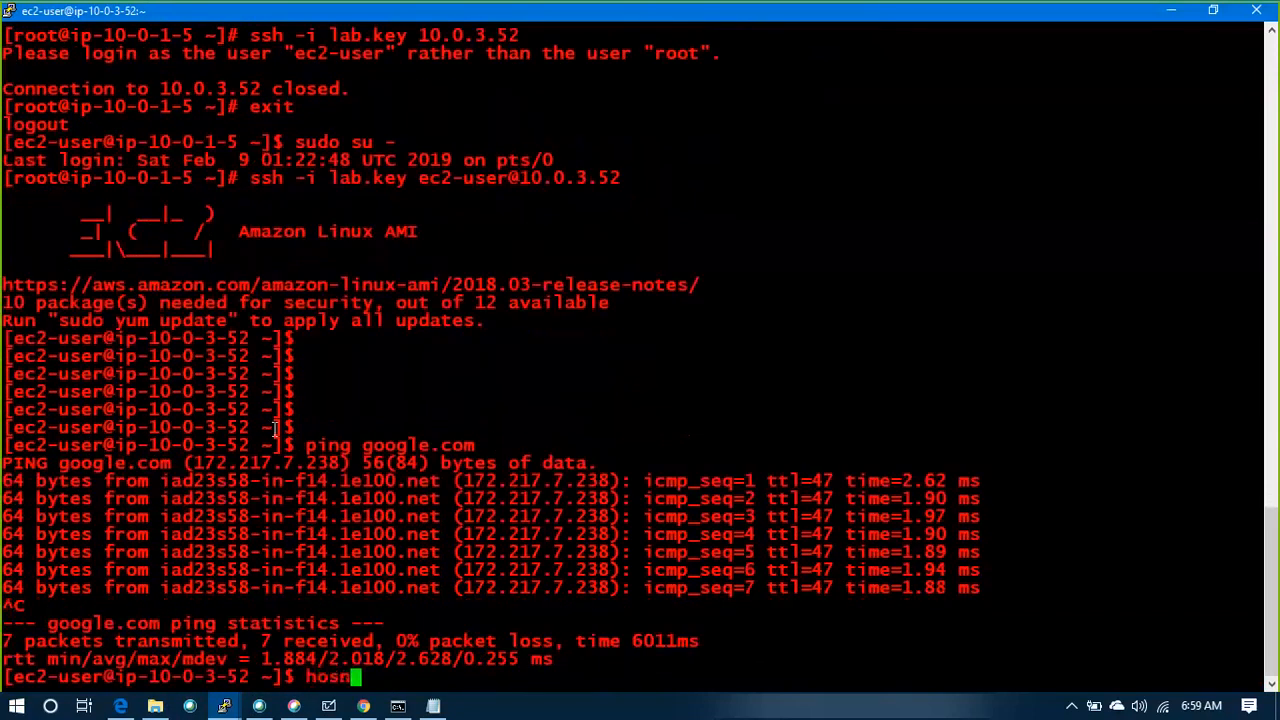
pyautogui.press('BackSpace')
pyautogui.press('BackSpace')
pyautogui.press('BackSpace')
pyautogui.press('BackSpace')
# Switch to the EC2 console in the browser and copy the public DNS name of the 10.0.3.52 instance
pyautogui.hotkey('alt', 'Tab')
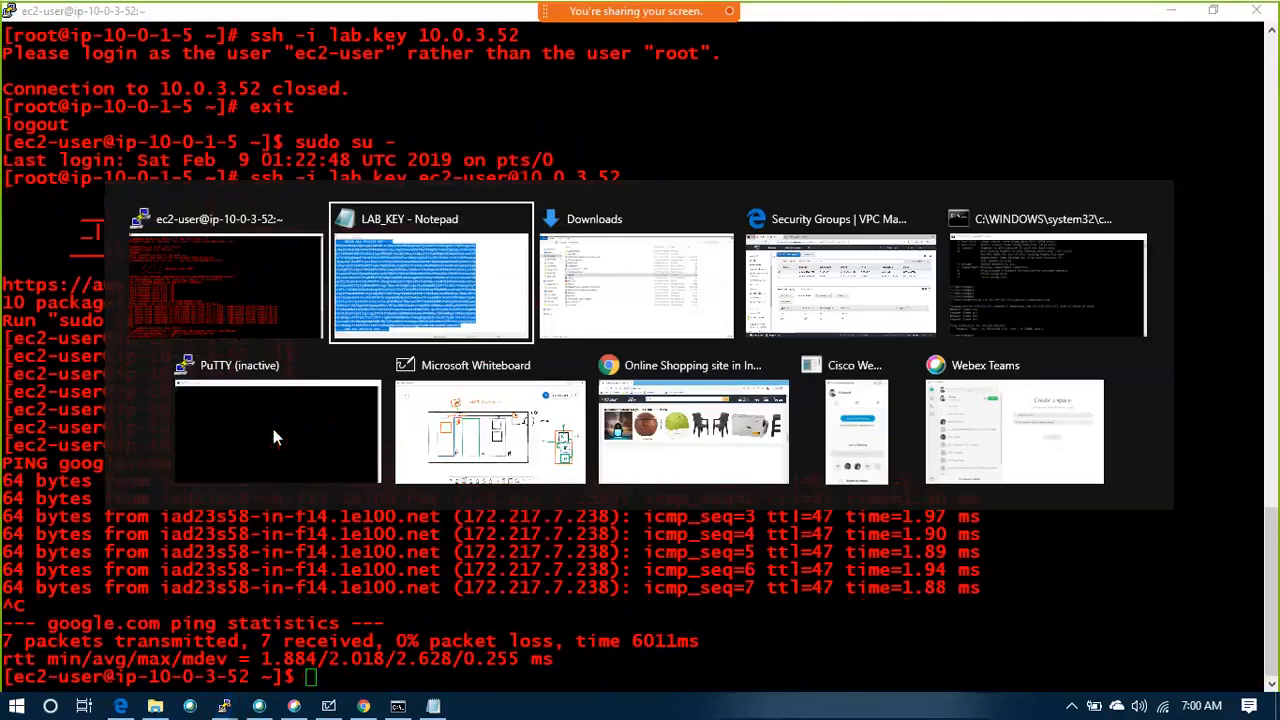
pyautogui.hotkey('alt', 'Tab')
pyautogui.hotkey('alt', 'Tab')
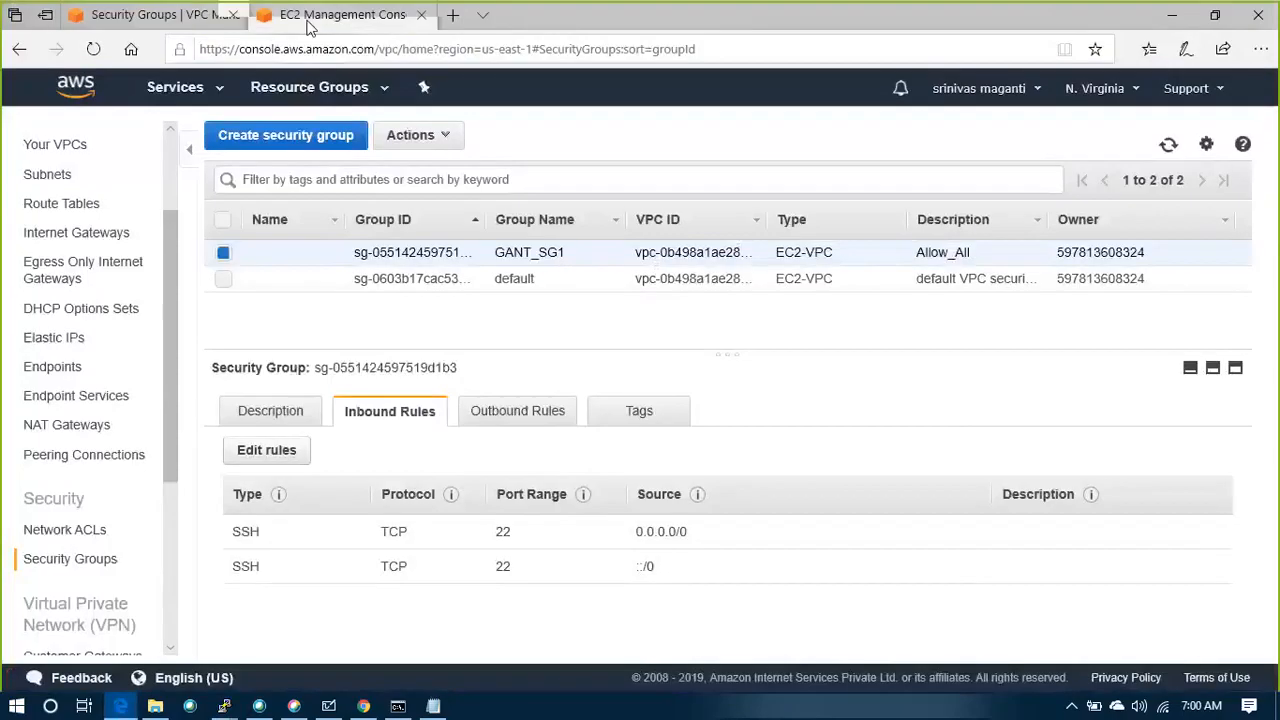
pyautogui.hotkey('ctrl', 'Tab')
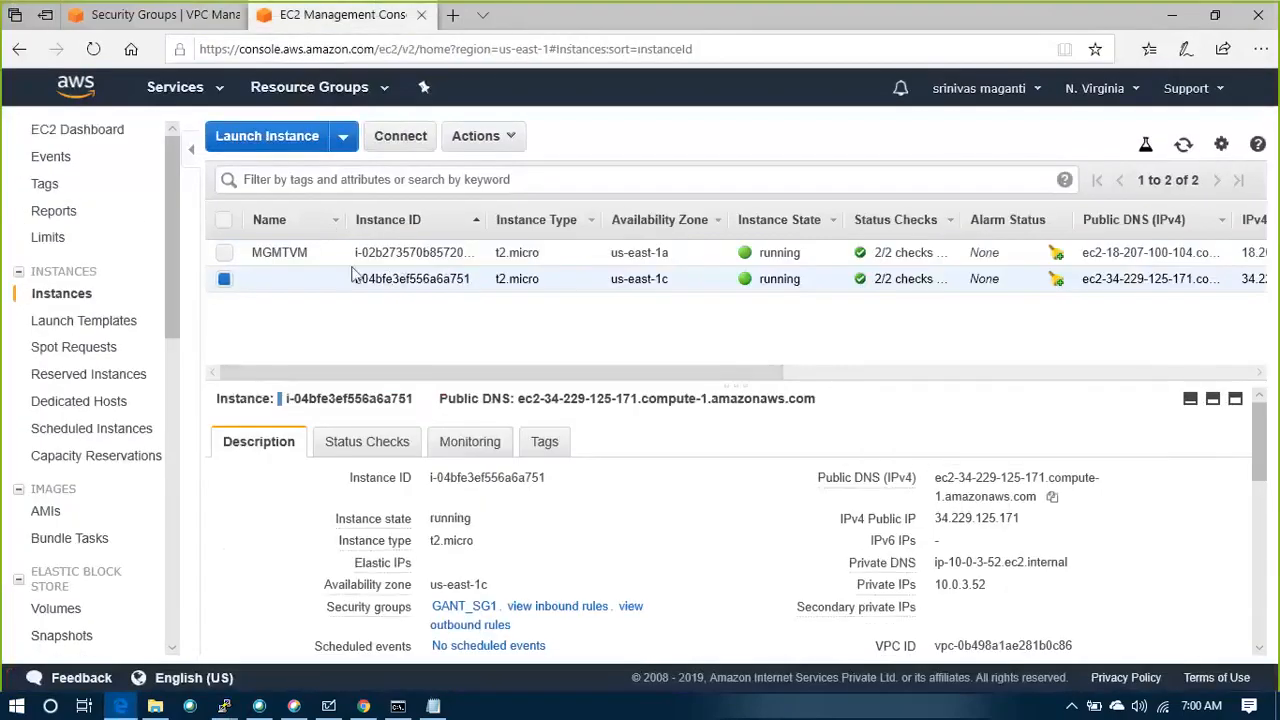
pyautogui.click(1052, 496)
# Switch to Command Prompt and ping the copied public DNS name ec2-34-229-125-171.compute-1.amazonaws.com
pyautogui.click(398, 706)
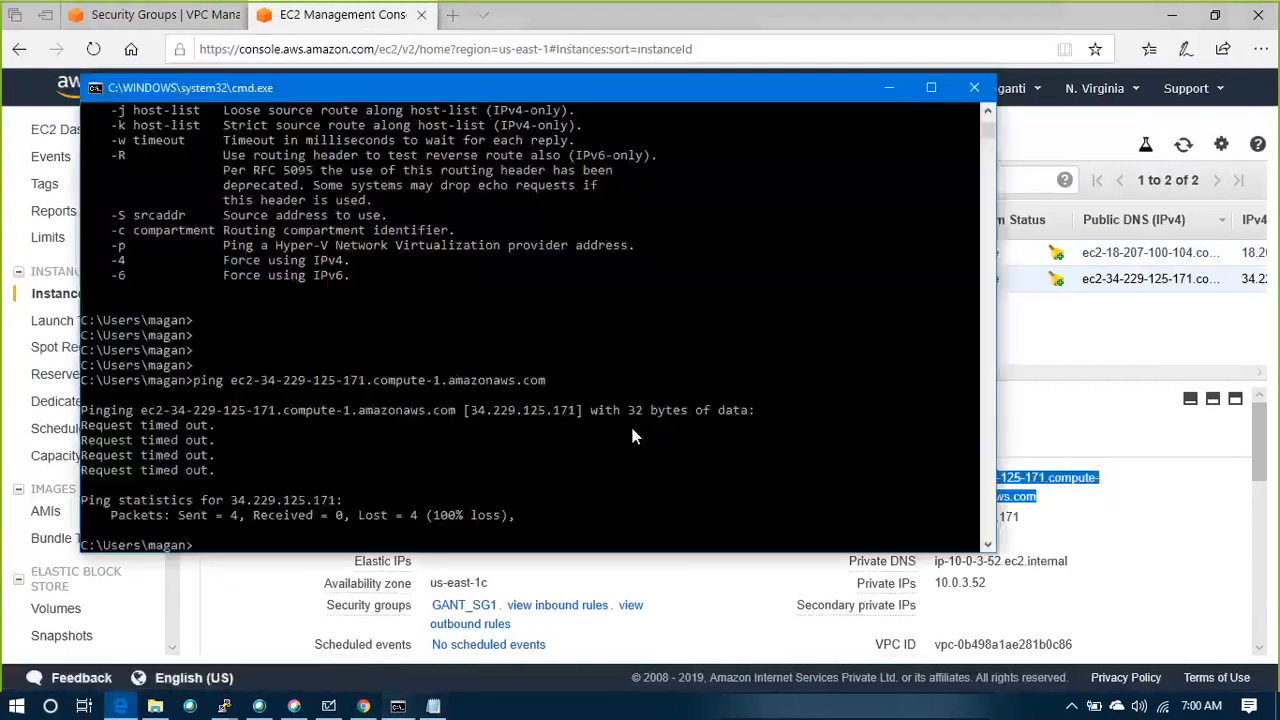
pyautogui.write('piung')
pyautogui.press('BackSpace')
pyautogui.press('BackSpace')
pyautogui.press('BackSpace')
pyautogui.press('BackSpace')
pyautogui.write('ng')
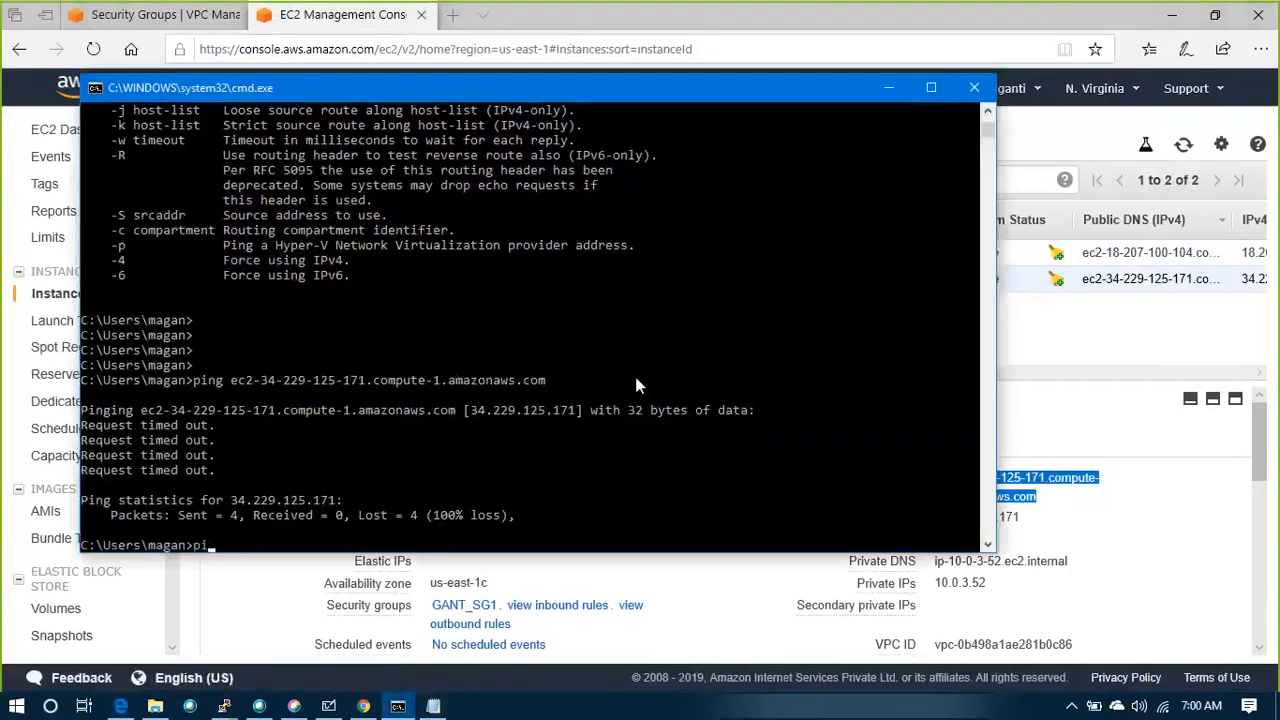
pyautogui.hotkey('ctrl', 'v')
pyautogui.press('Return')
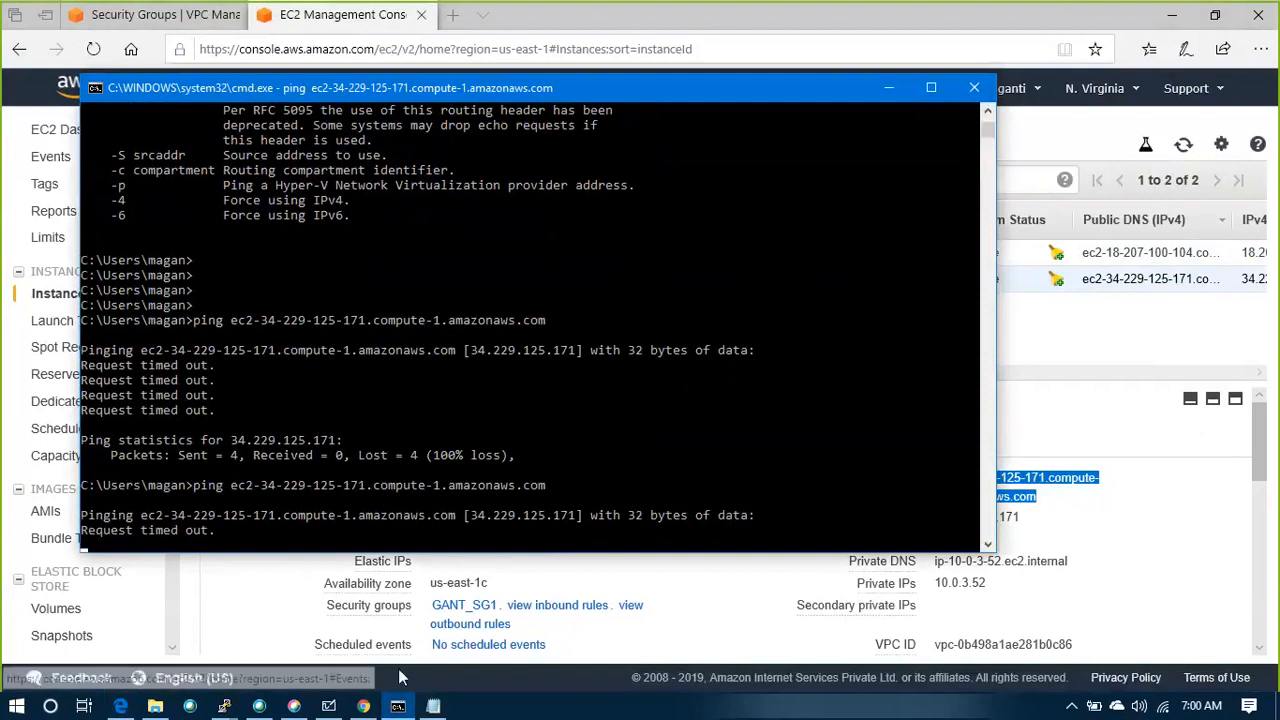
# Check the ping results in Command Prompt and add several blank prompt lines below them
pyautogui.click(807, 26)
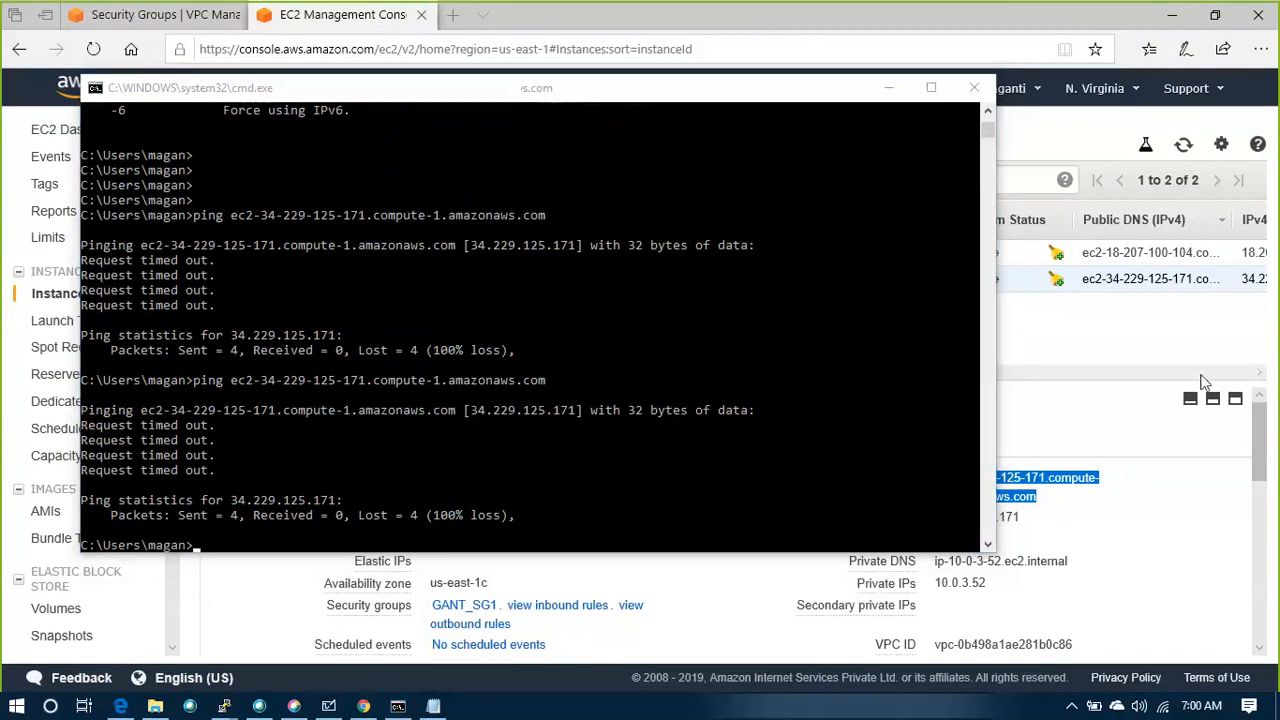
pyautogui.click(681, 300)
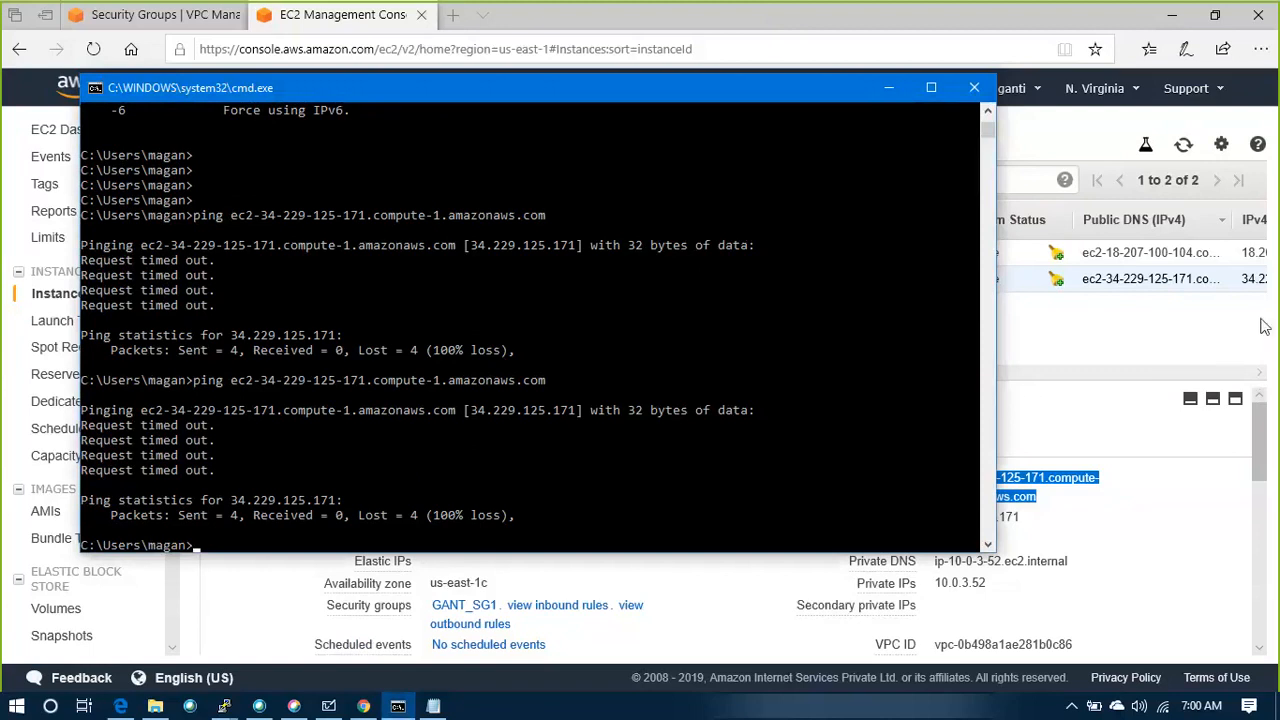
pyautogui.click(451, 306)
pyautogui.press('Return')
pyautogui.press('Return')
pyautogui.press('Return')
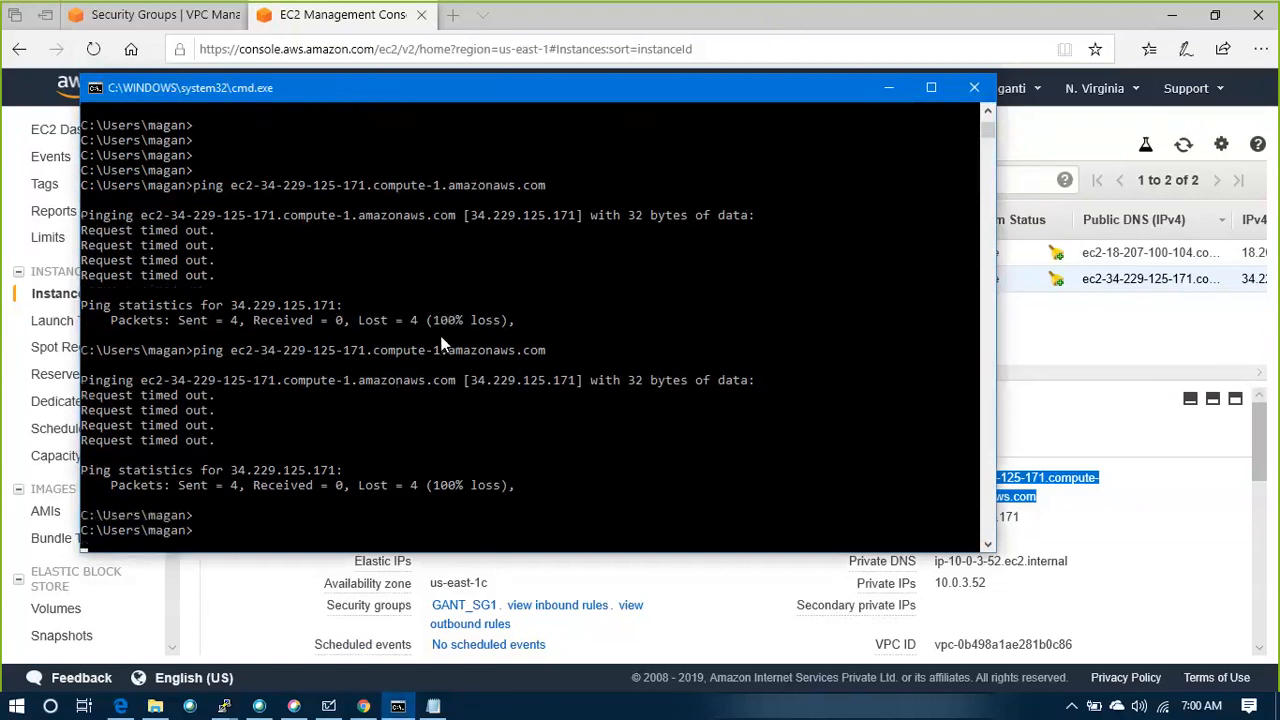
# Switch to the inactive PuTTY window and restart its SSH session to ec2-34-229-125-171.compute-1.amazonaws.com
pyautogui.click(224, 706)
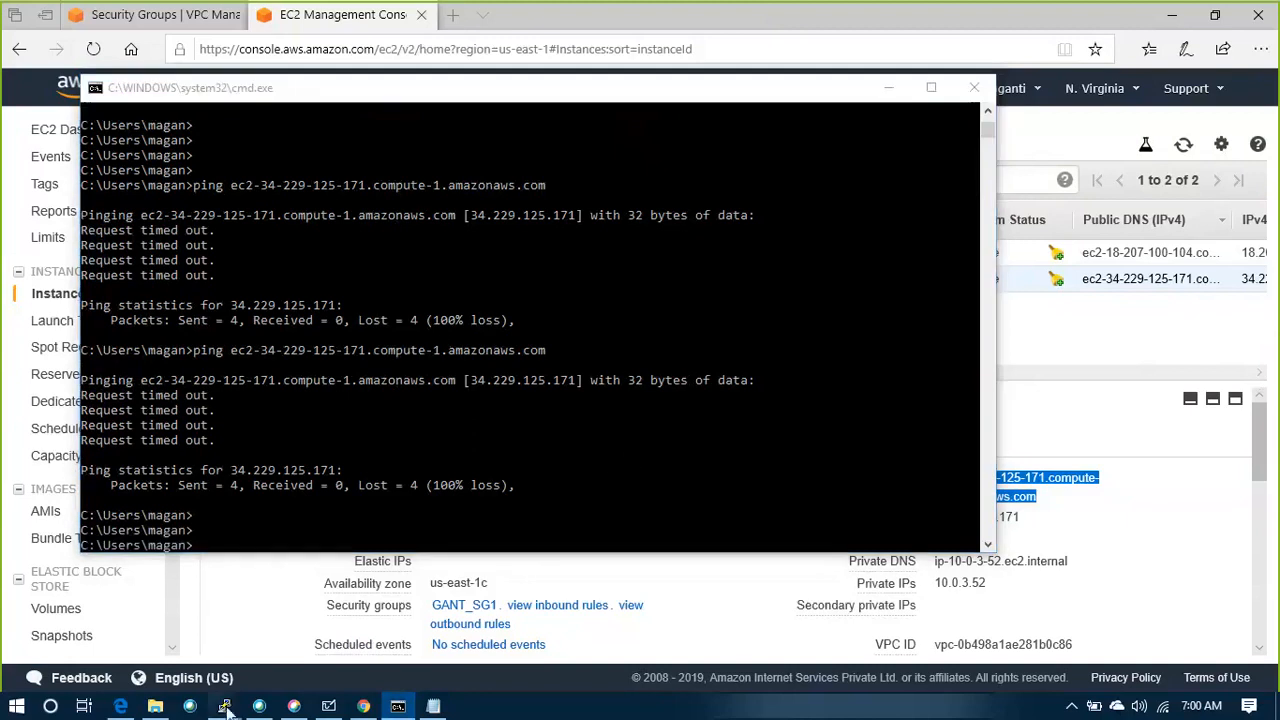
pyautogui.click(286, 620)
pyautogui.rightClick(330, 161)
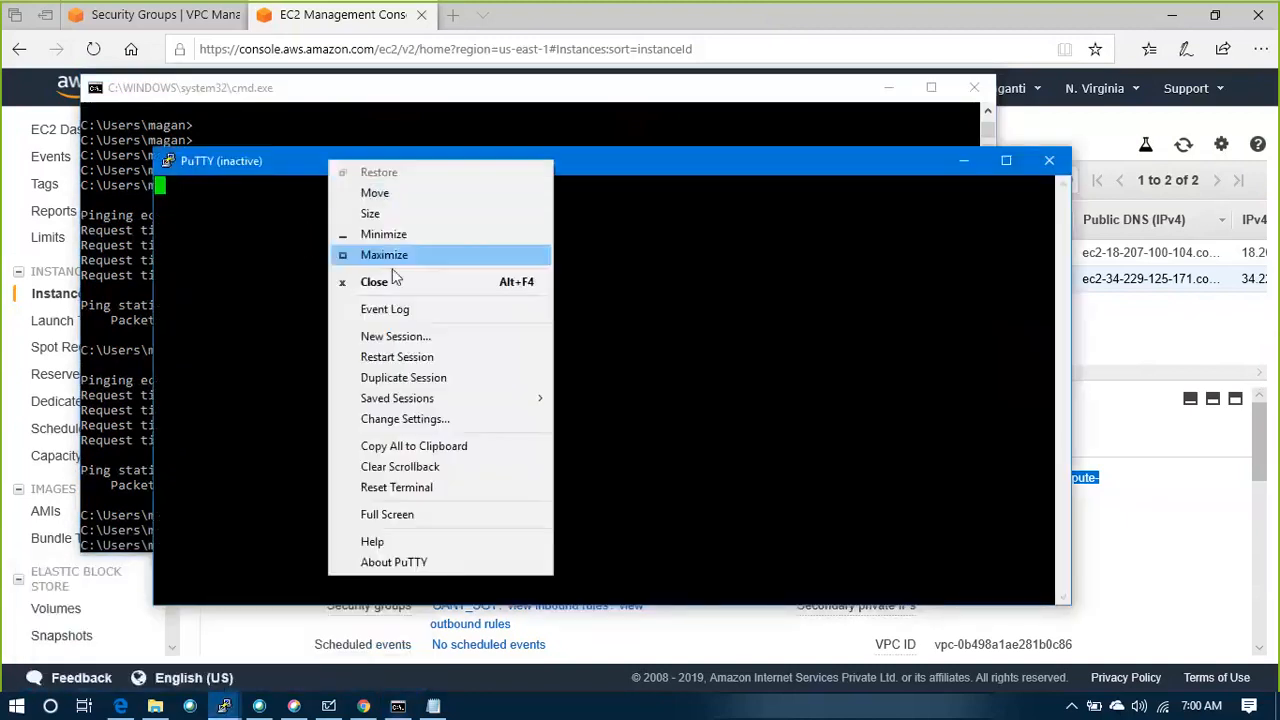
pyautogui.click(400, 359)
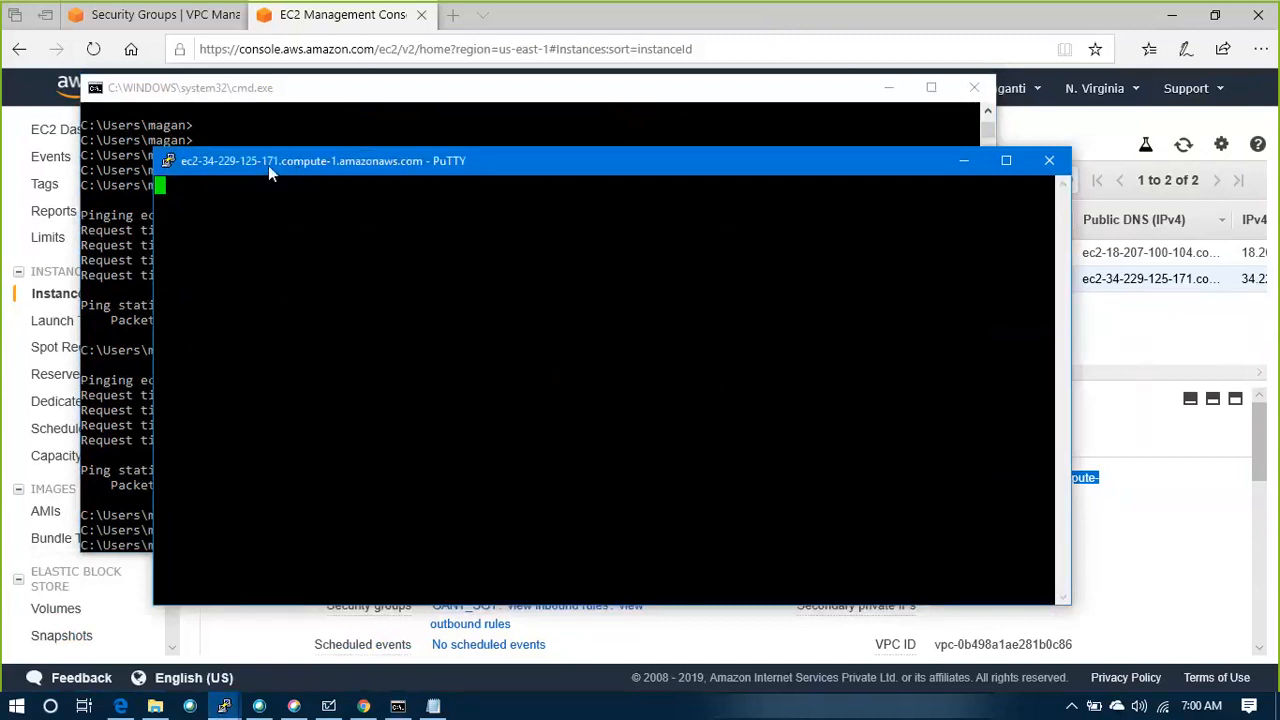
# View the NAT Gateway diagram in Microsoft Whiteboard, return to PuTTY to dismiss its error dialog and close the session window
pyautogui.click(333, 699)
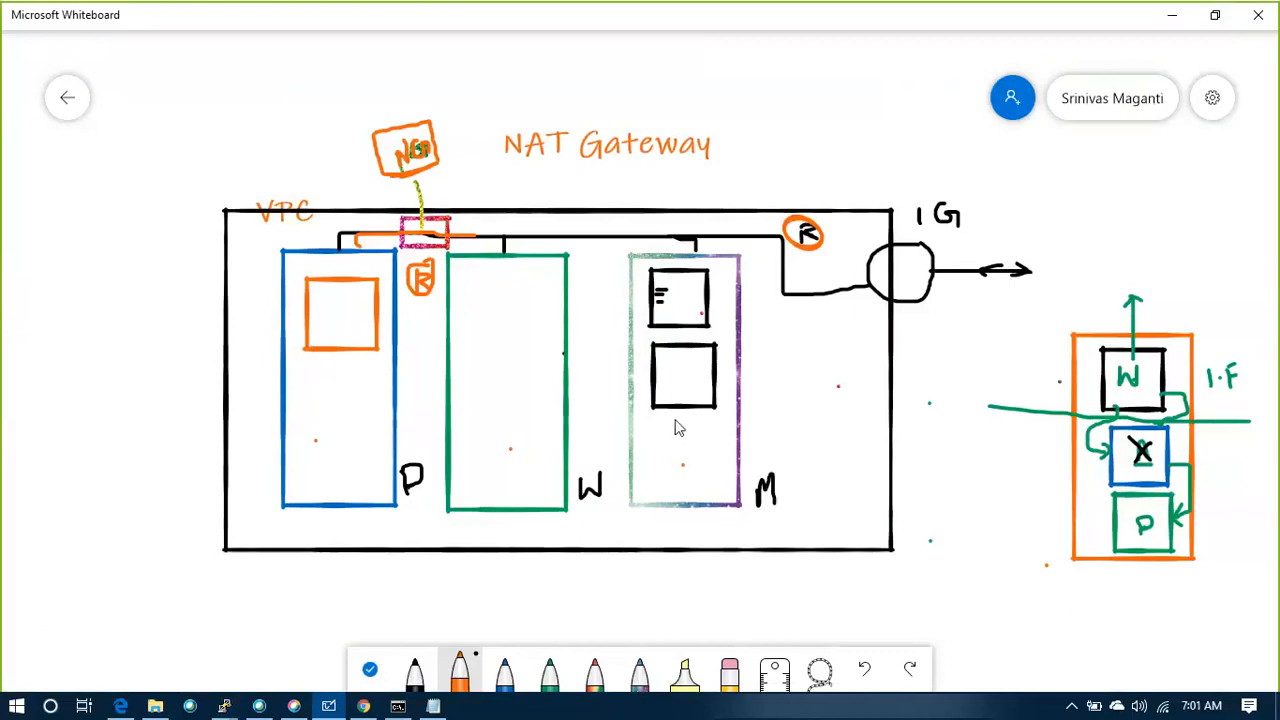
pyautogui.hotkey('alt', 'Tab')
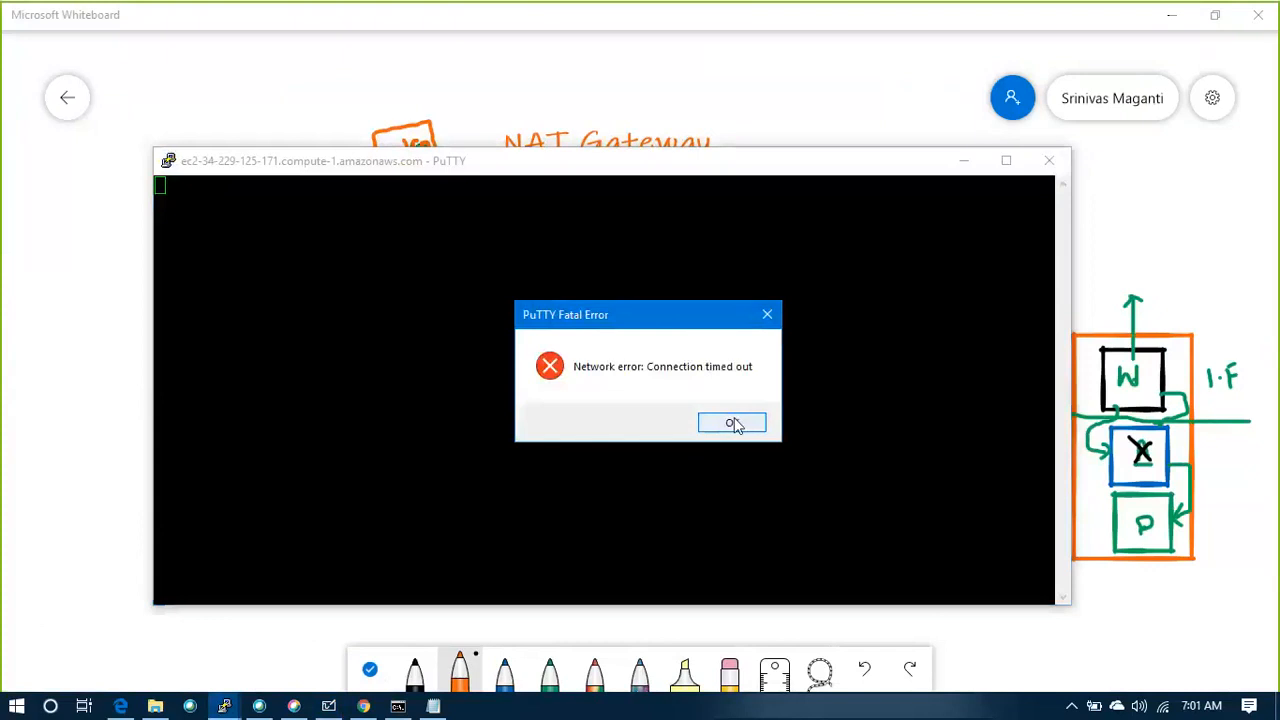
pyautogui.click(731, 423)
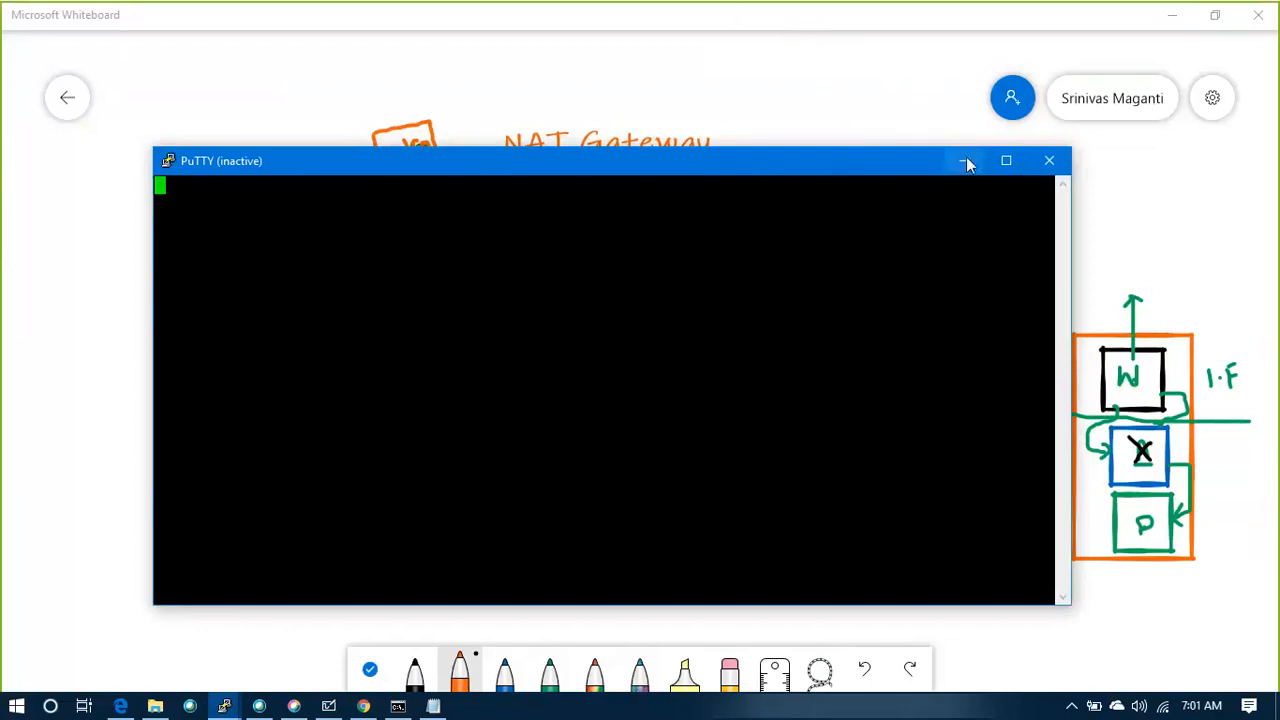
pyautogui.click(1057, 169)
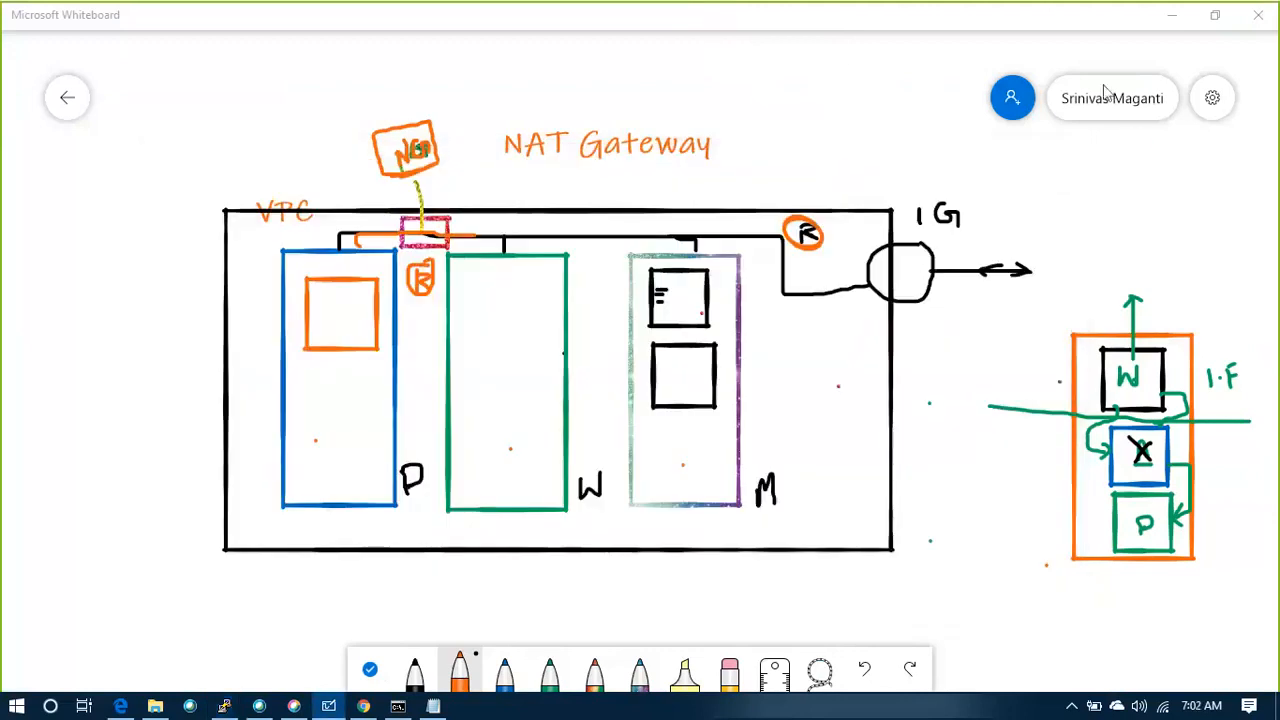
# Clear the whole NAT Gateway drawing from the Whiteboard canvas
pyautogui.click(1210, 96)
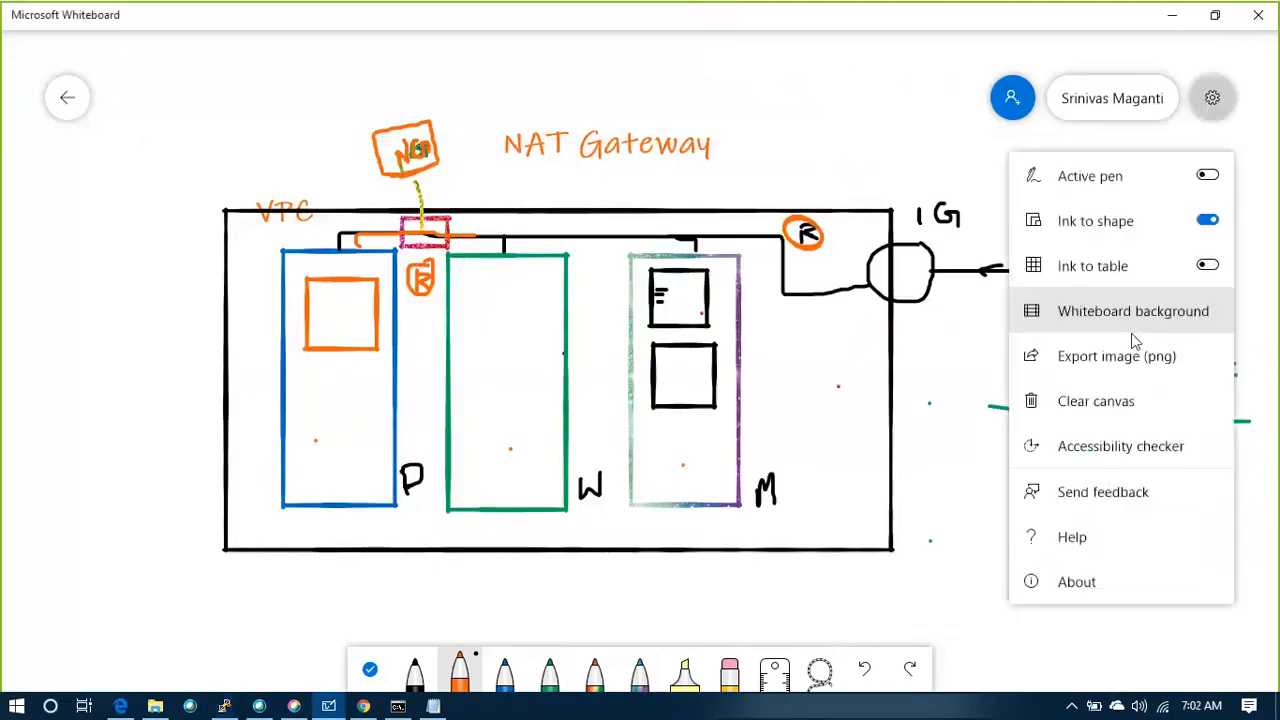
pyautogui.click(1103, 400)
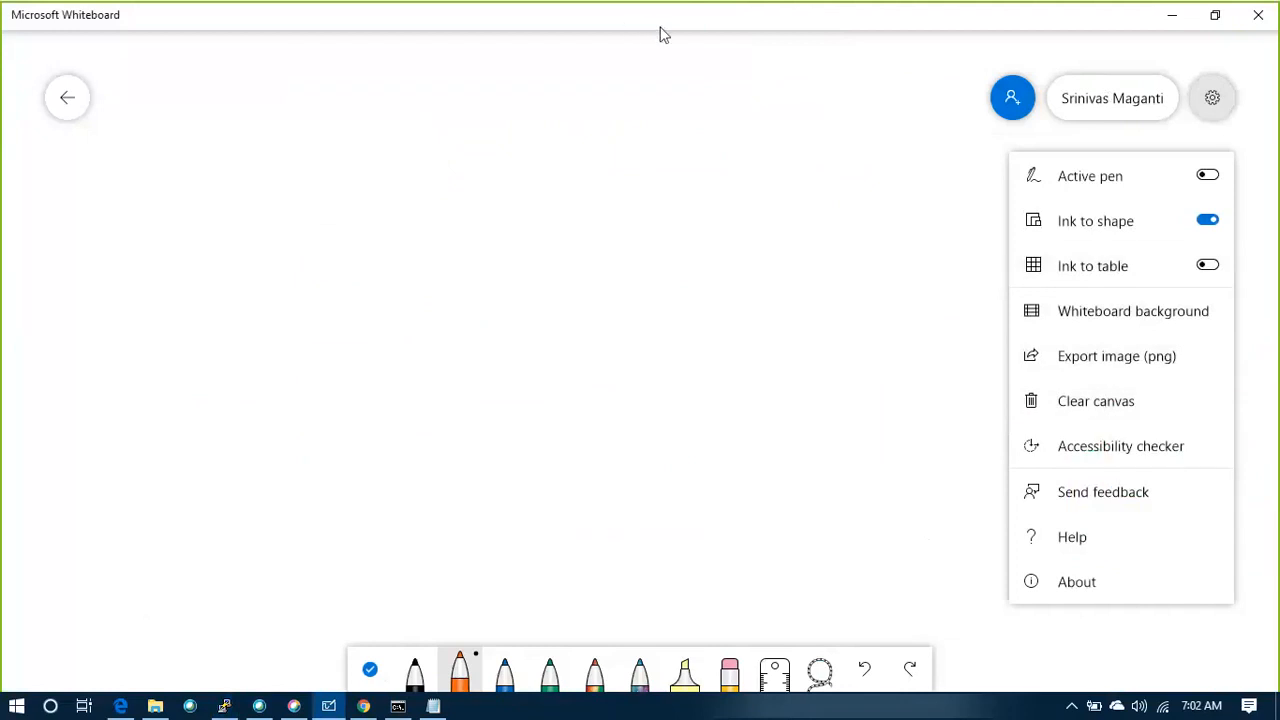